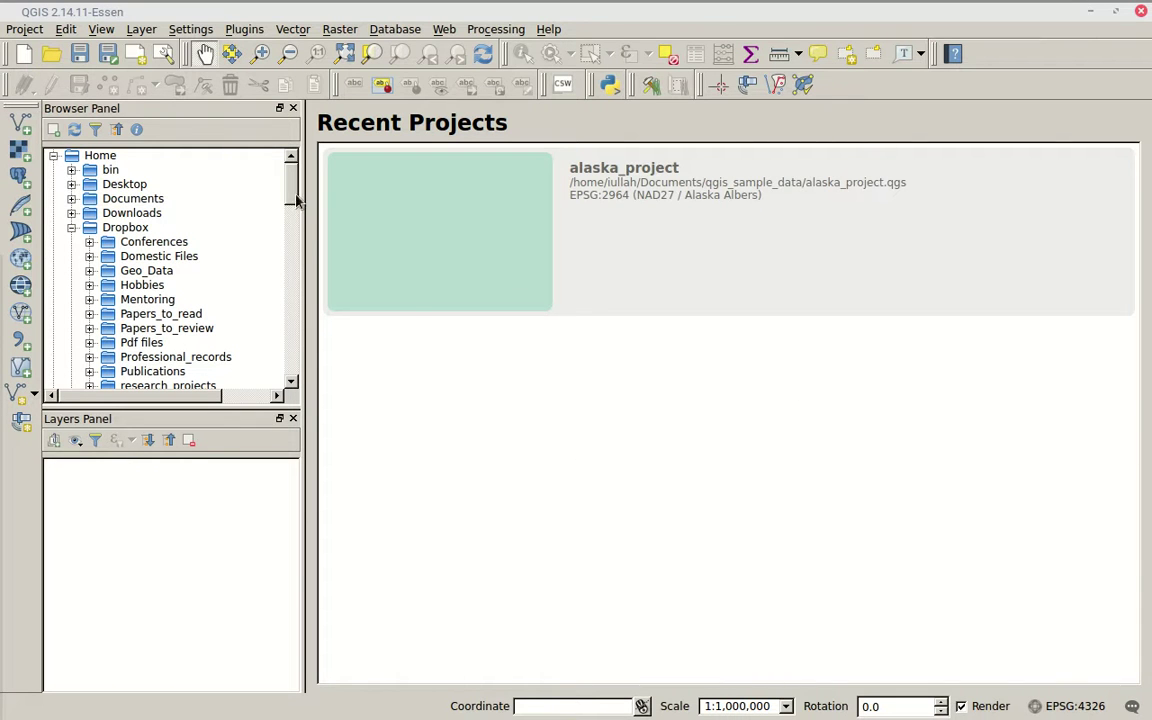
# Add the raster SR_50M_alaska_nad.tif to the map from the raster folder of Documents/qgis_sample_data
pyautogui.moveTo(291, 196); pyautogui.dragTo(268, 182)
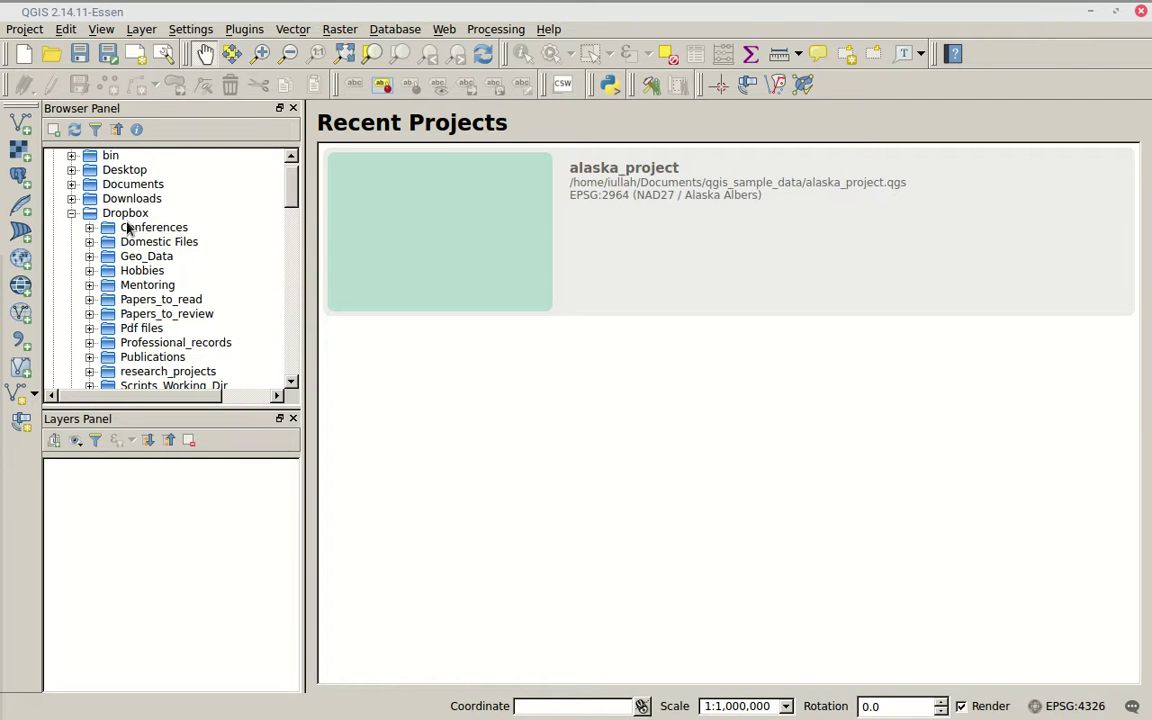
pyautogui.click(71, 185)
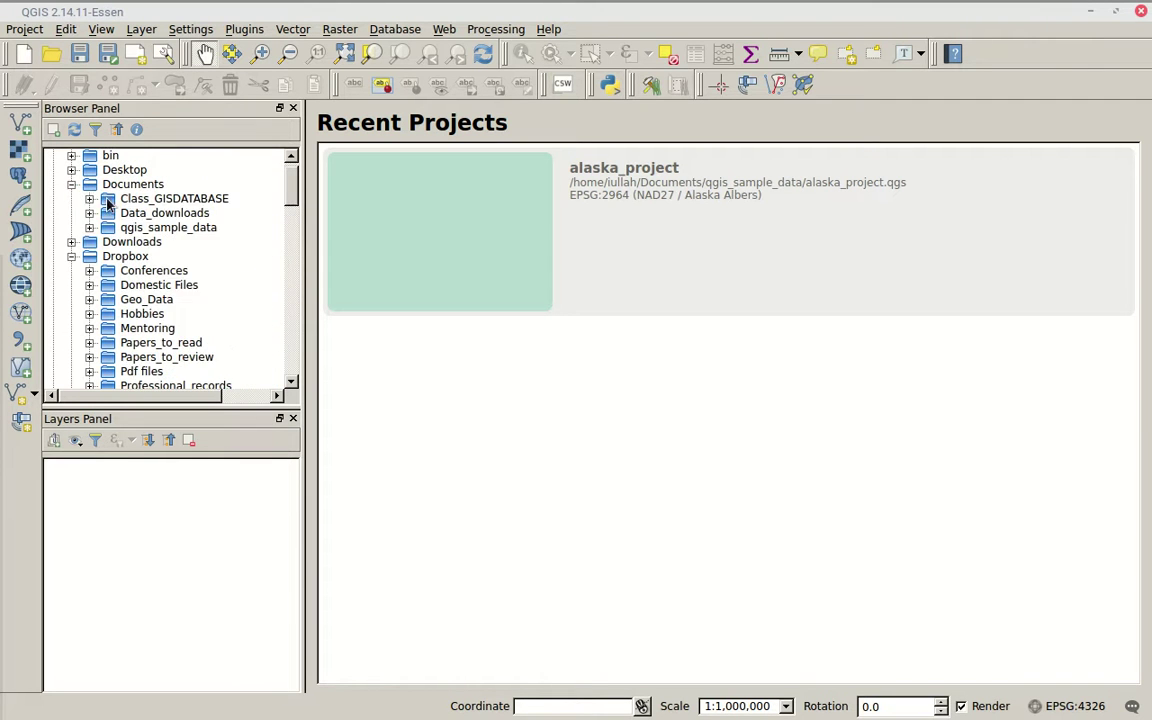
pyautogui.click(89, 229)
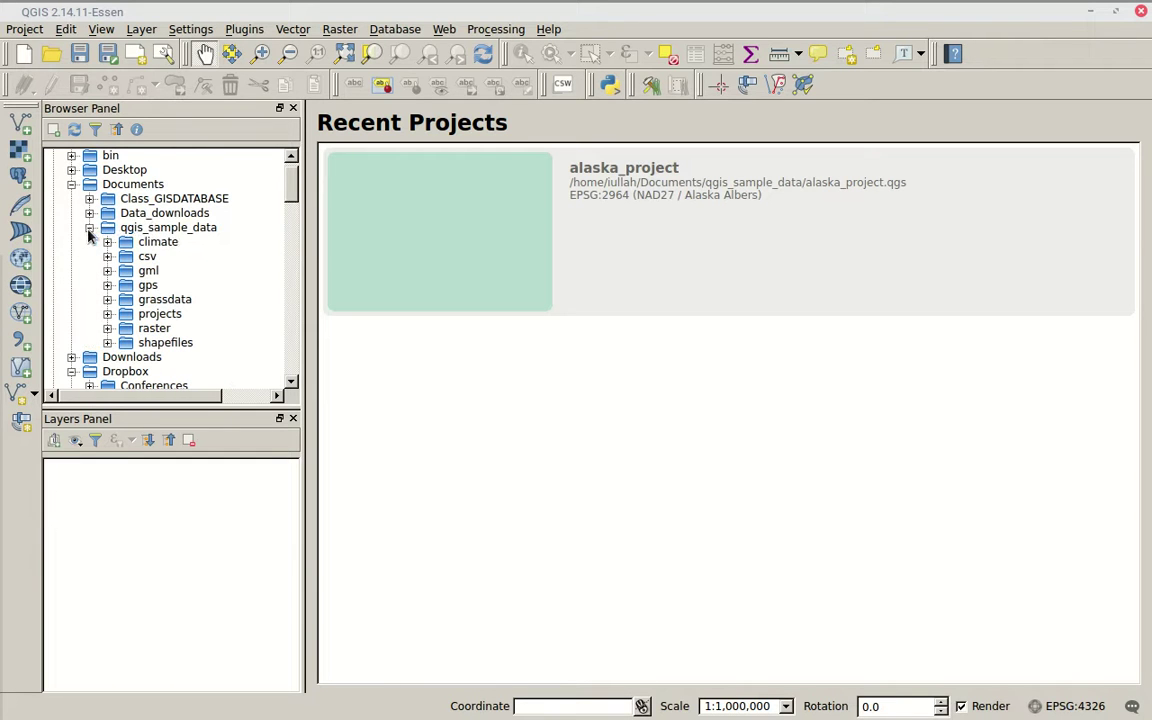
pyautogui.click(108, 227)
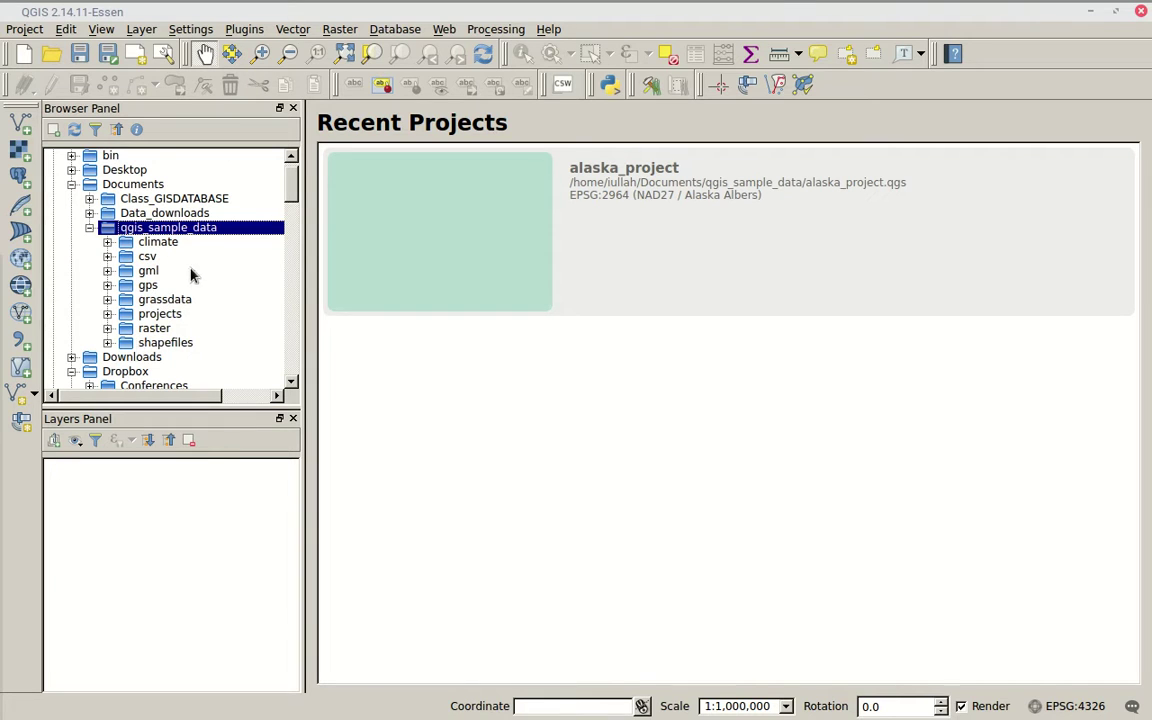
pyautogui.click(108, 328)
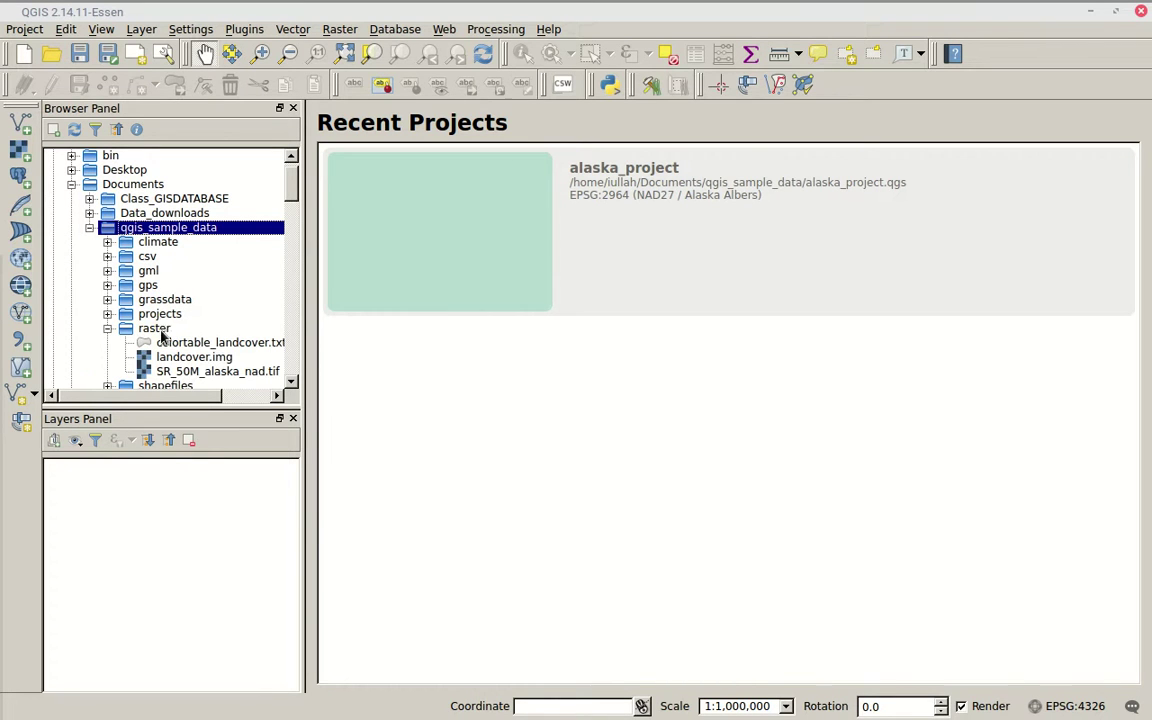
pyautogui.click(158, 331)
pyautogui.scroll(-1, 163, 336)
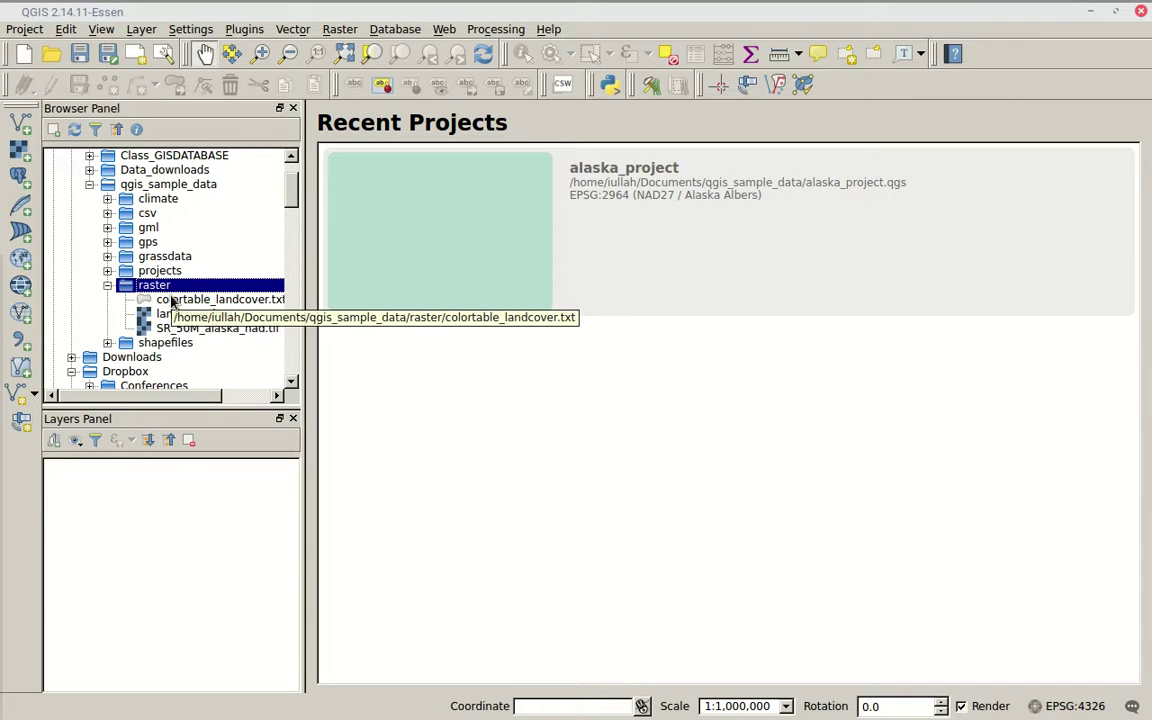
pyautogui.click(178, 327)
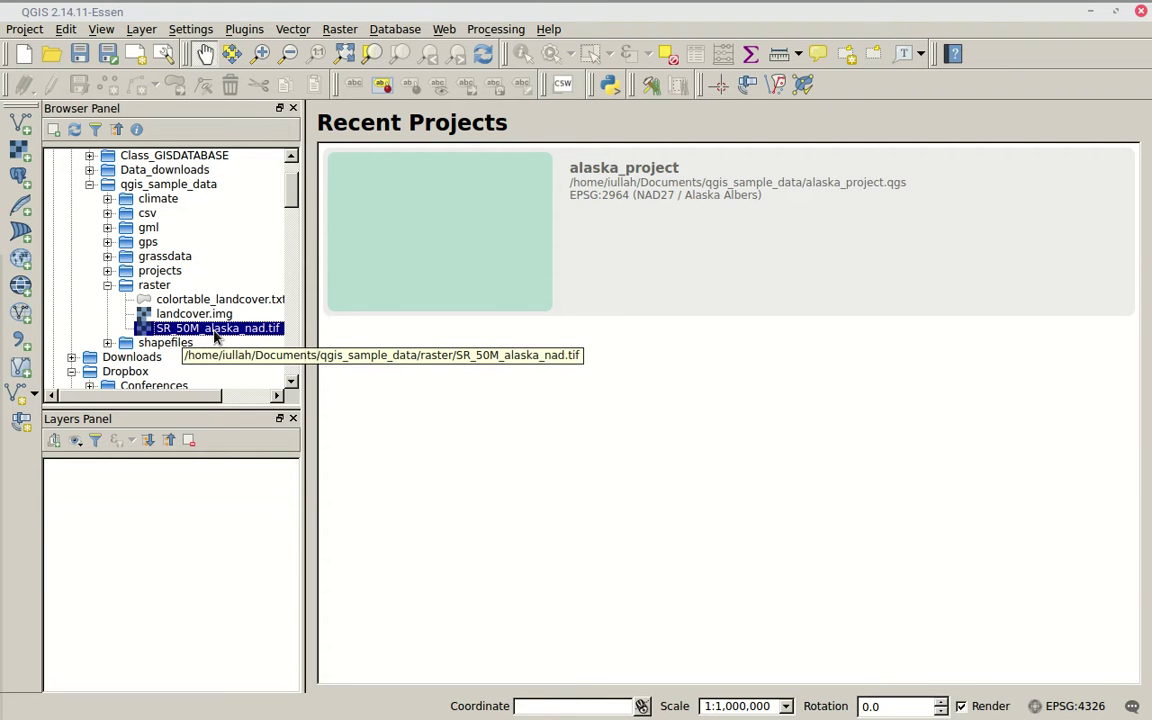
pyautogui.doubleClick(213, 330)
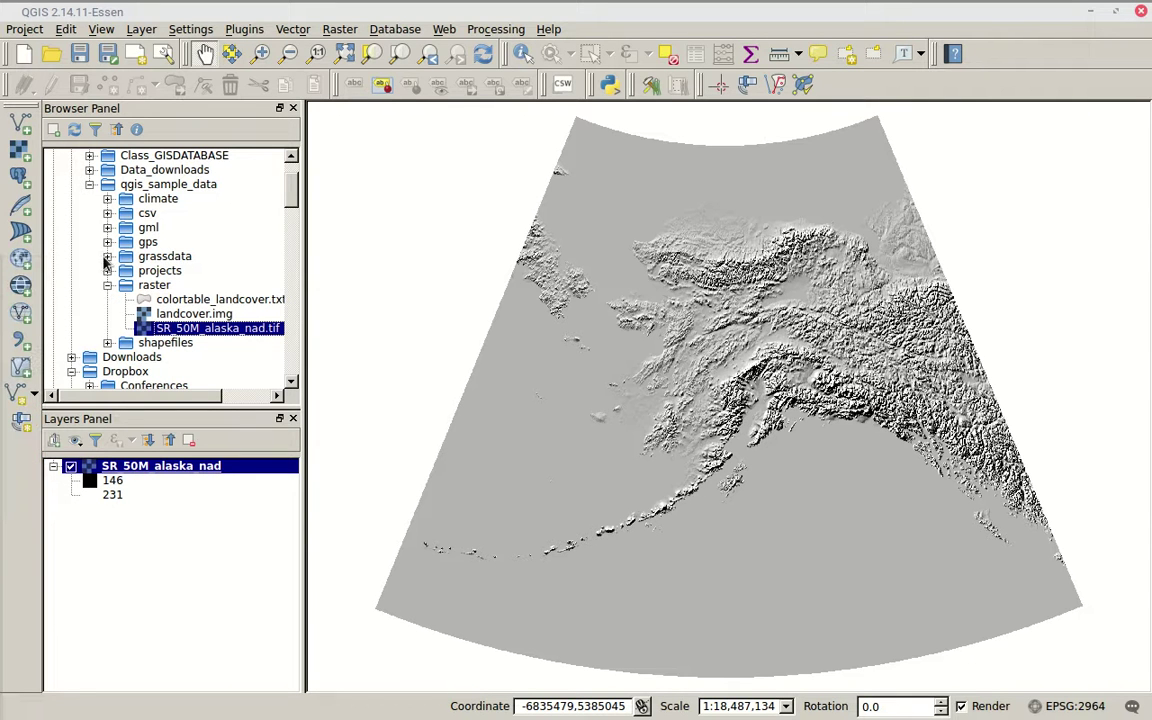
# Add the alaska.shp vector layer to the map from the sample data's shapefiles folder
pyautogui.click(107, 342)
pyautogui.scroll(-3, 126, 300)
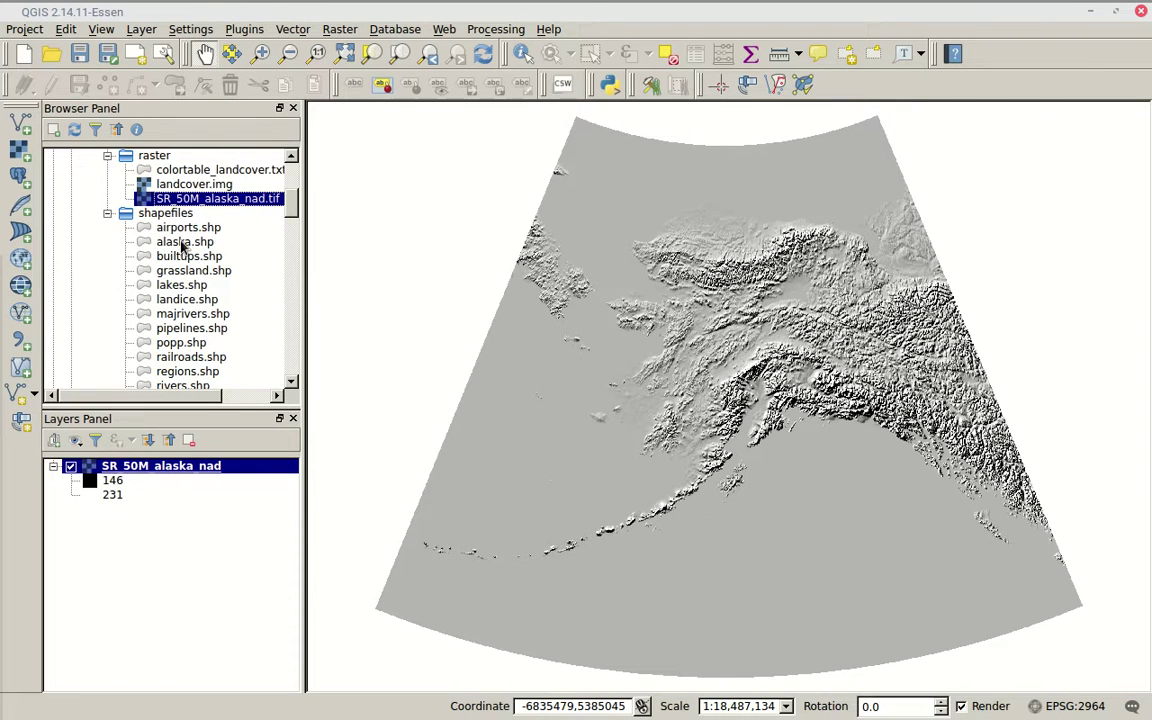
pyautogui.doubleClick(183, 244)
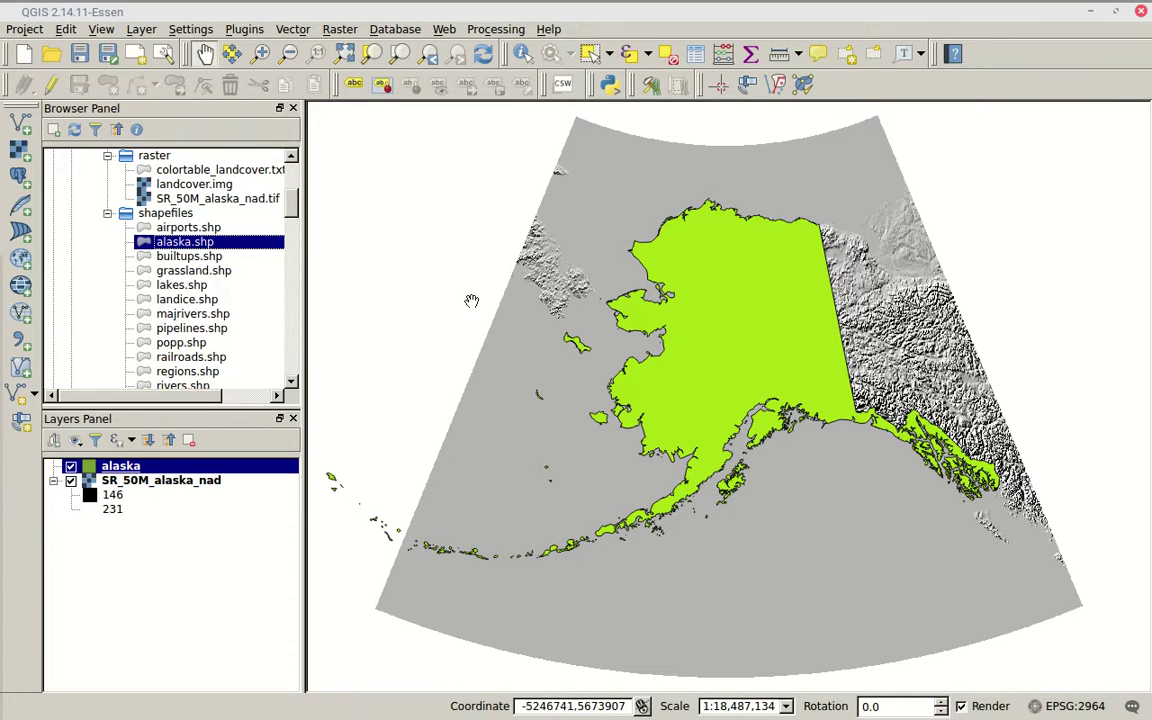
# Open the alaska layer's style properties and bring up the color selection for its fill symbol
pyautogui.moveTo(3, 458)
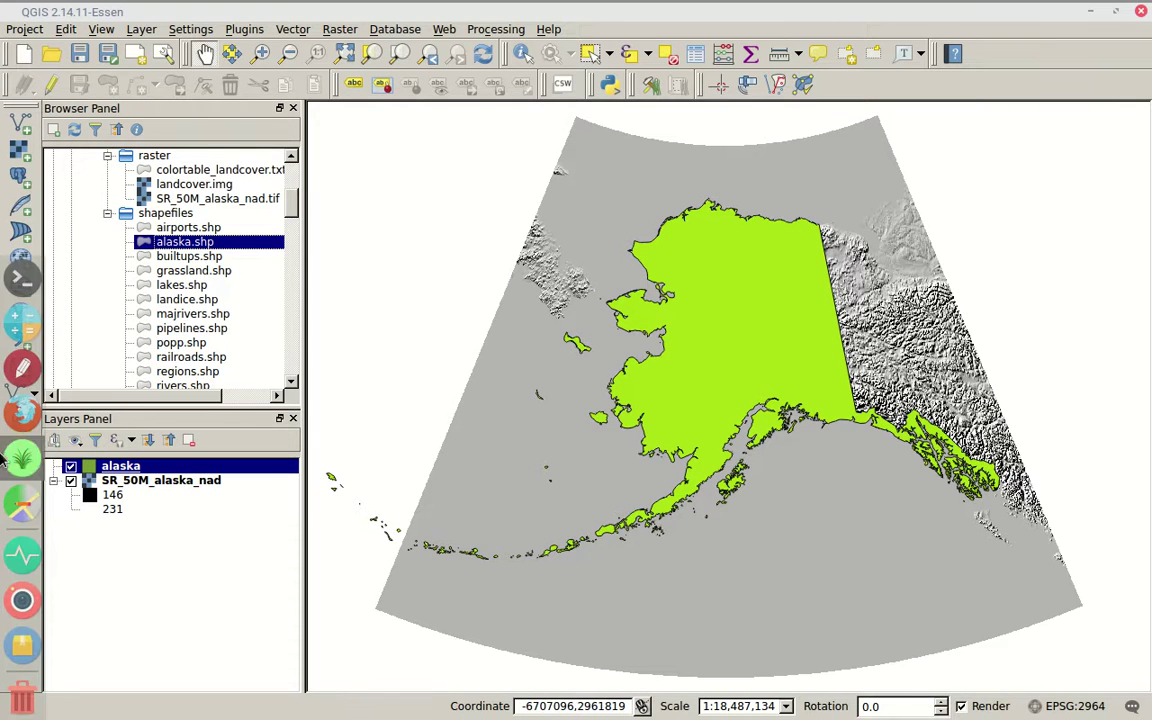
pyautogui.rightClick(137, 470)
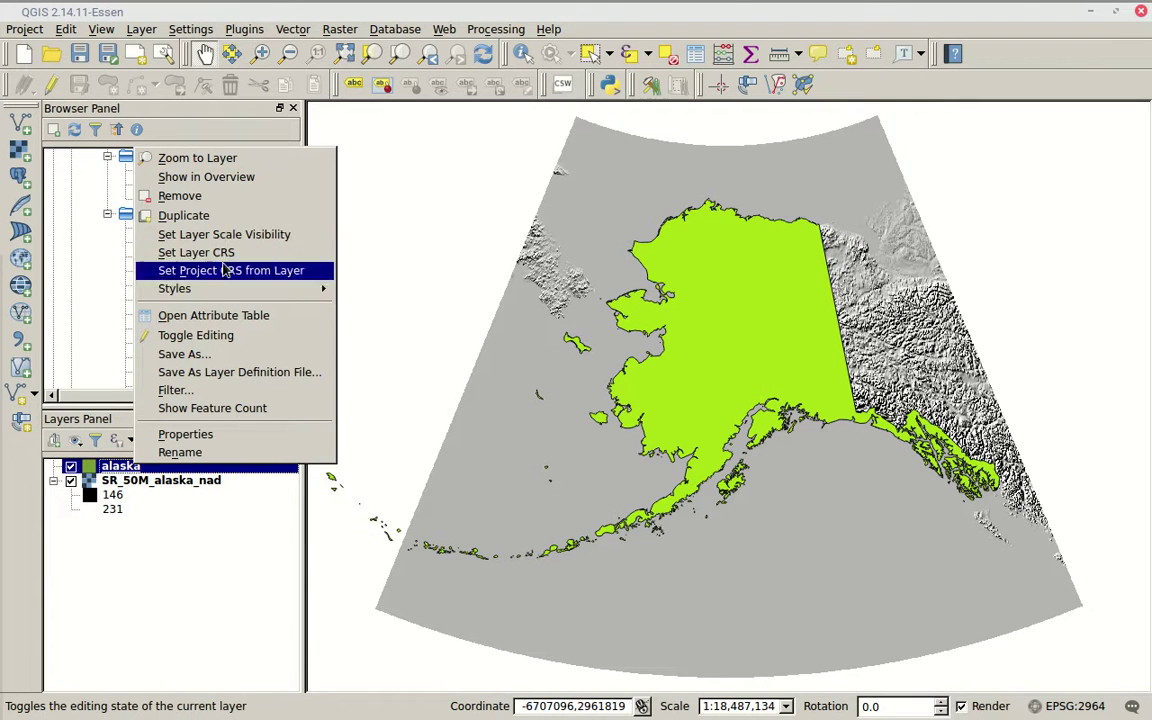
pyautogui.click(226, 435)
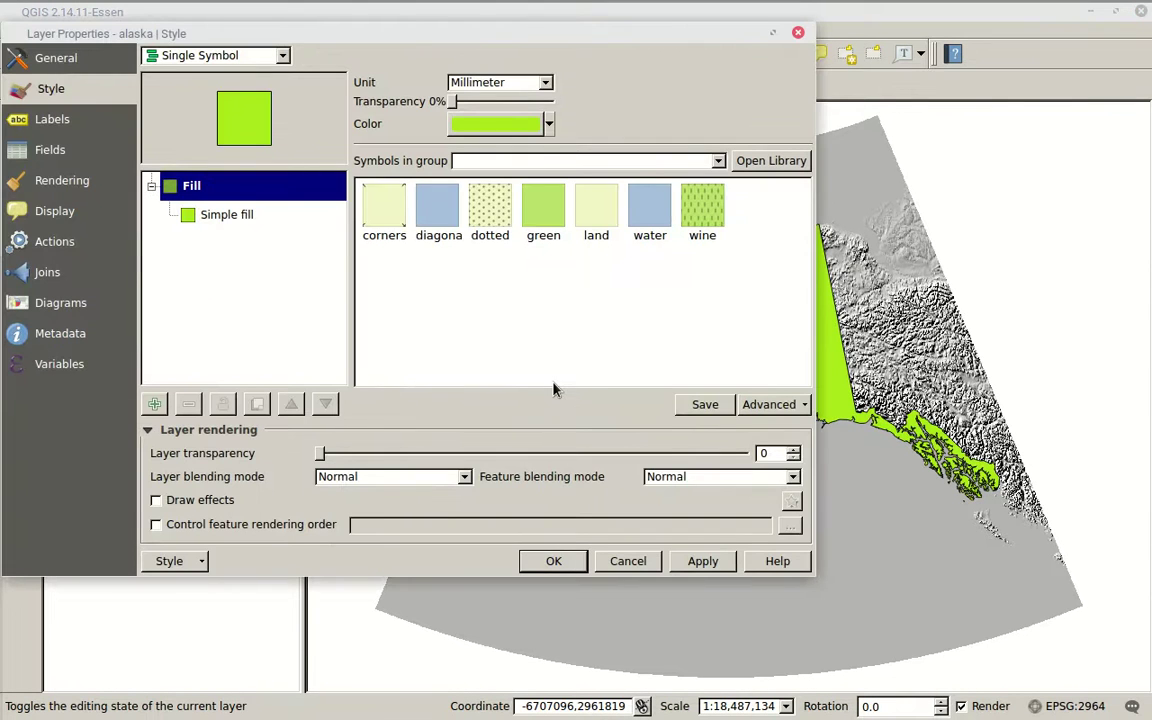
pyautogui.moveTo(483, 38); pyautogui.dragTo(612, 95)
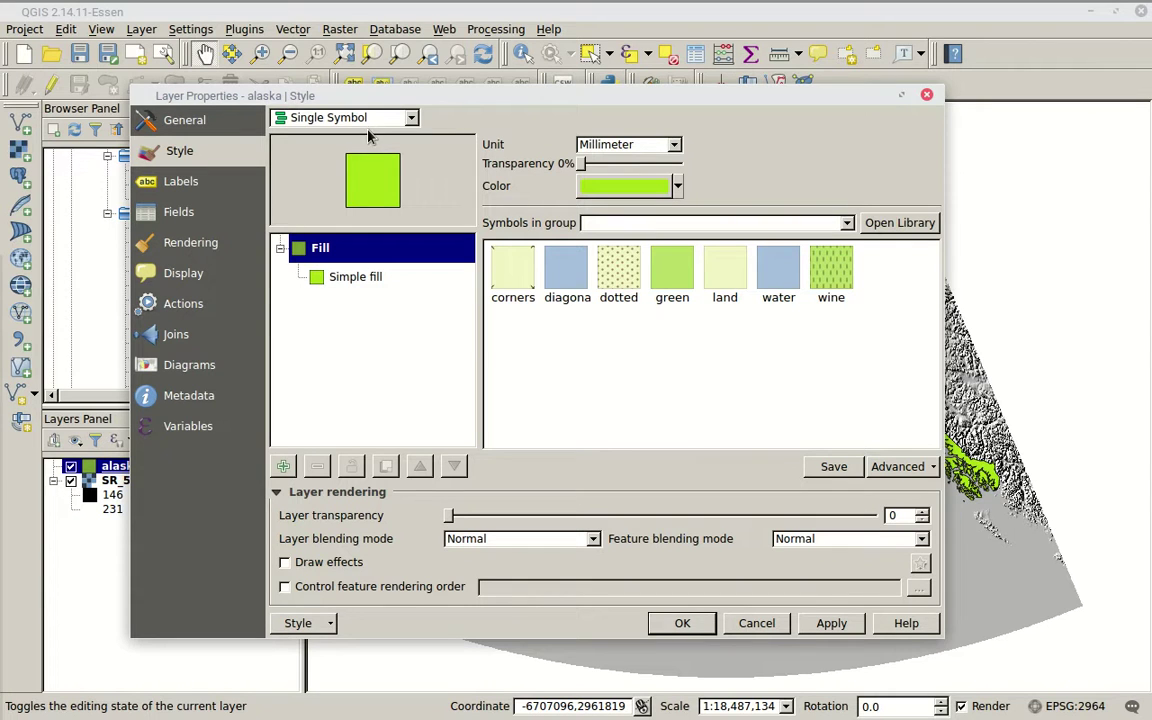
pyautogui.moveTo(397, 91); pyautogui.dragTo(511, 509)
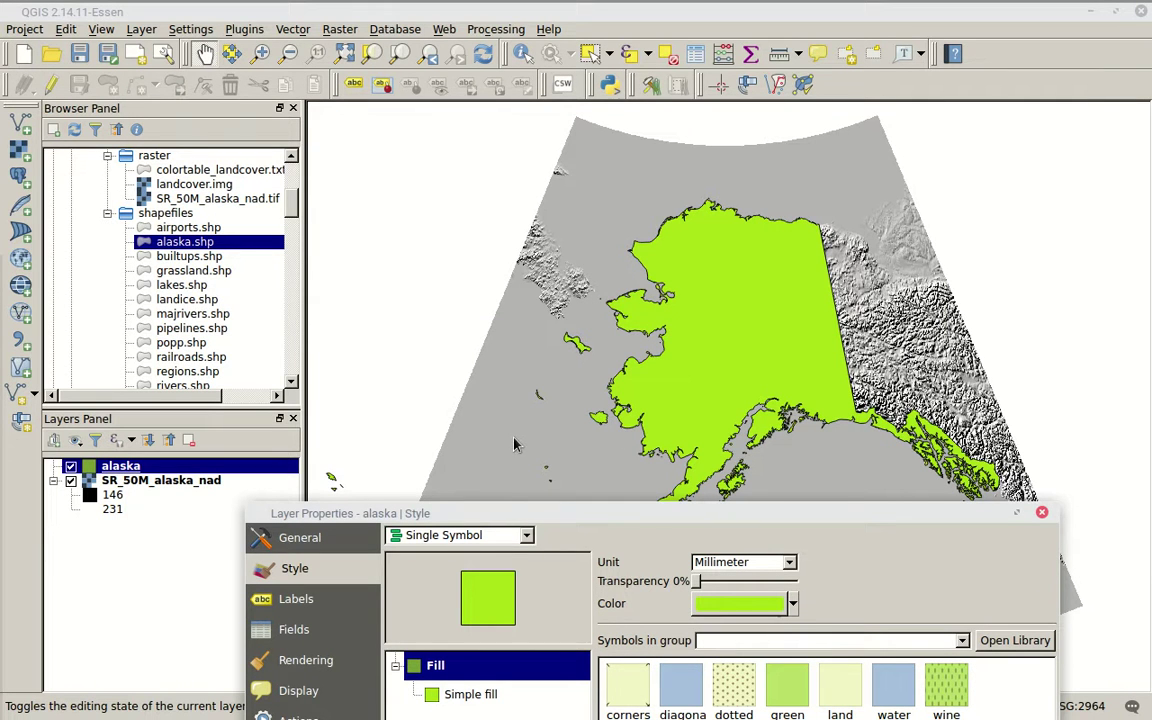
pyautogui.moveTo(647, 515); pyautogui.dragTo(499, 149)
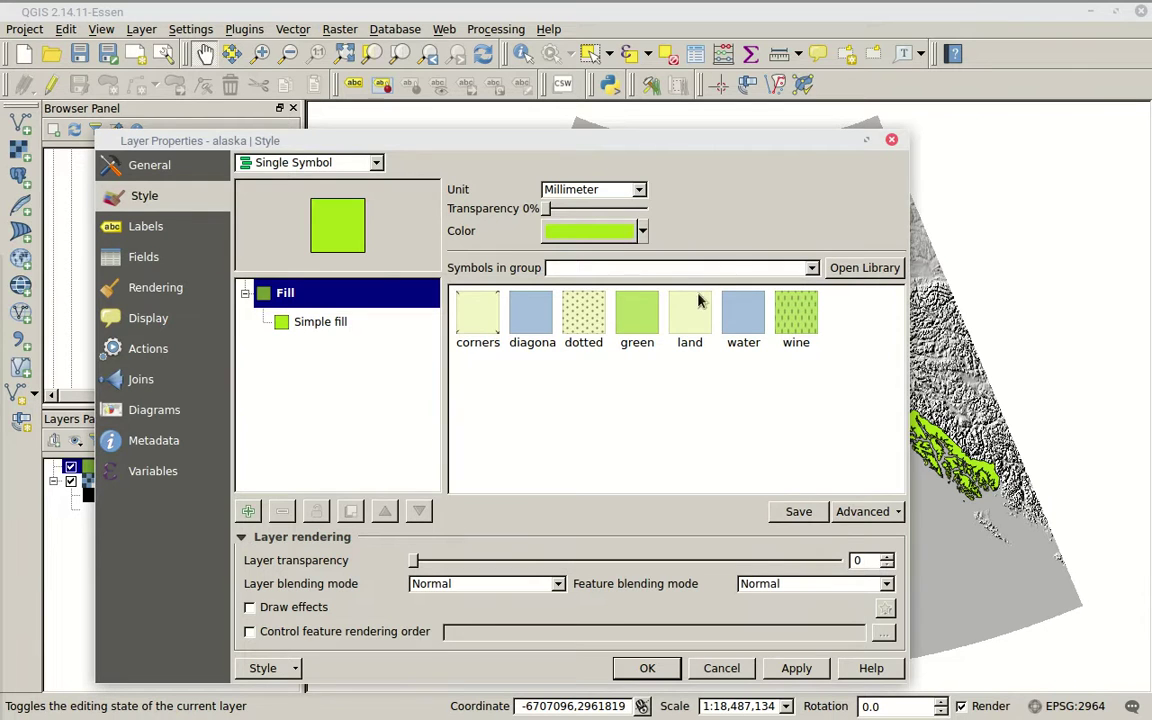
pyautogui.click(575, 231)
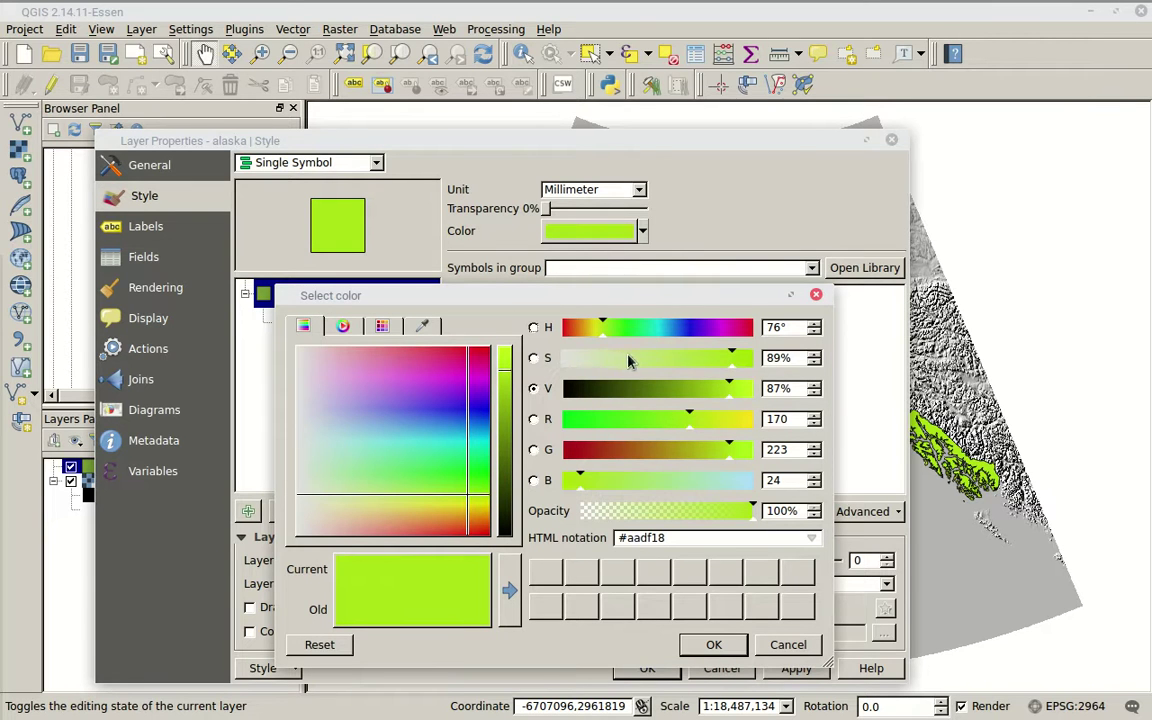
# Try out alternative fill colors with the value slider, the color wheel and the recent color #5ad23f
pyautogui.moveTo(677, 390)
pyautogui.mouseDown()
pyautogui.moveTo(650, 390)
pyautogui.moveTo(663, 390)
pyautogui.mouseUp()
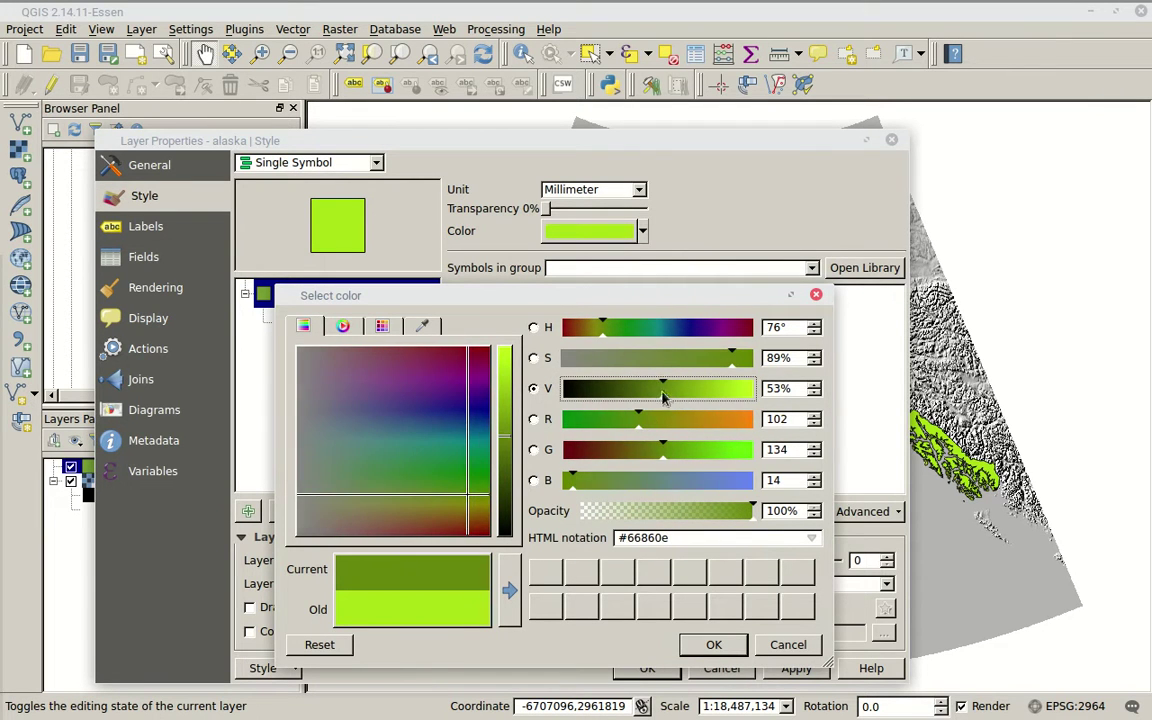
pyautogui.click(343, 326)
pyautogui.moveTo(385, 415); pyautogui.dragTo(420, 370)
pyautogui.click(382, 326)
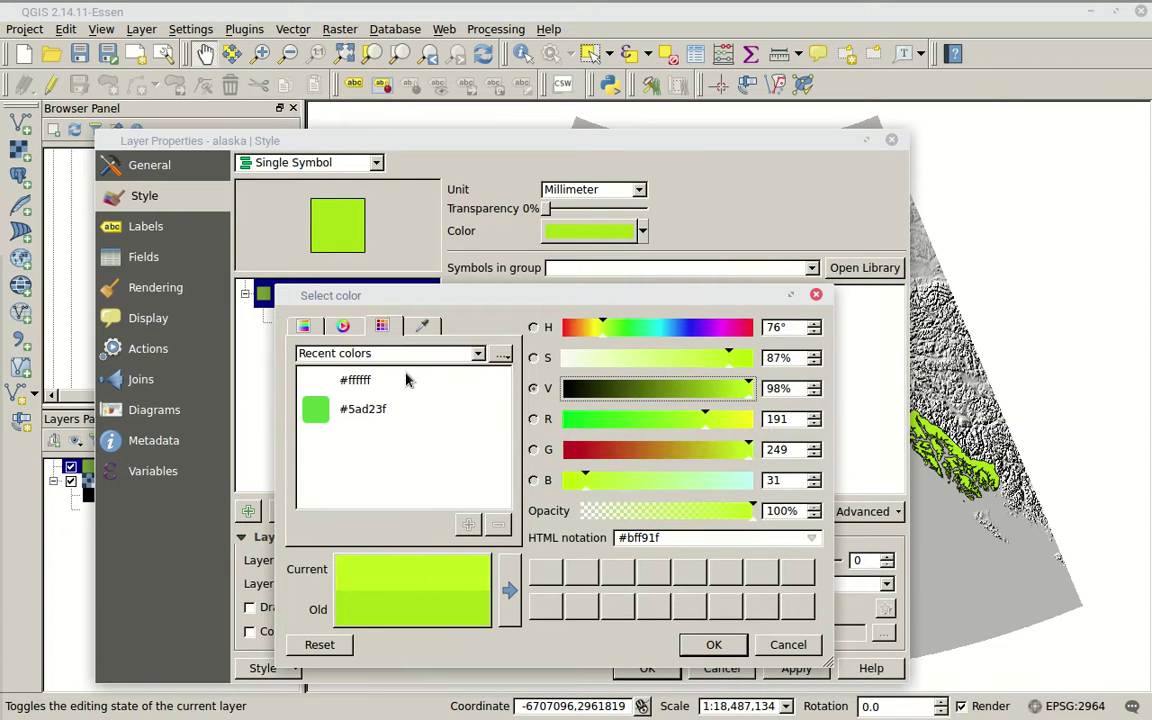
pyautogui.click(378, 404)
pyautogui.click(422, 326)
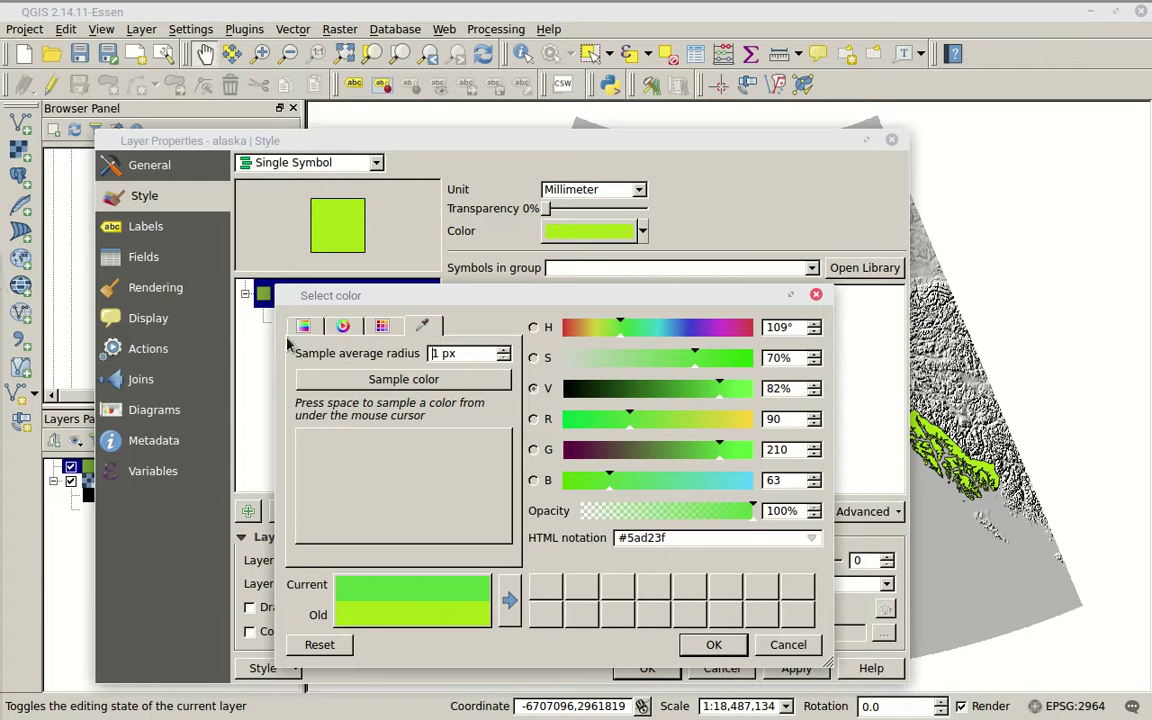
# Set the alaska layer's fill color to the turquoise #5bd2bc and apply it to the map
pyautogui.click(303, 326)
pyautogui.moveTo(397, 443)
pyautogui.mouseDown()
pyautogui.moveTo(412, 413)
pyautogui.moveTo(406, 450)
pyautogui.mouseUp()
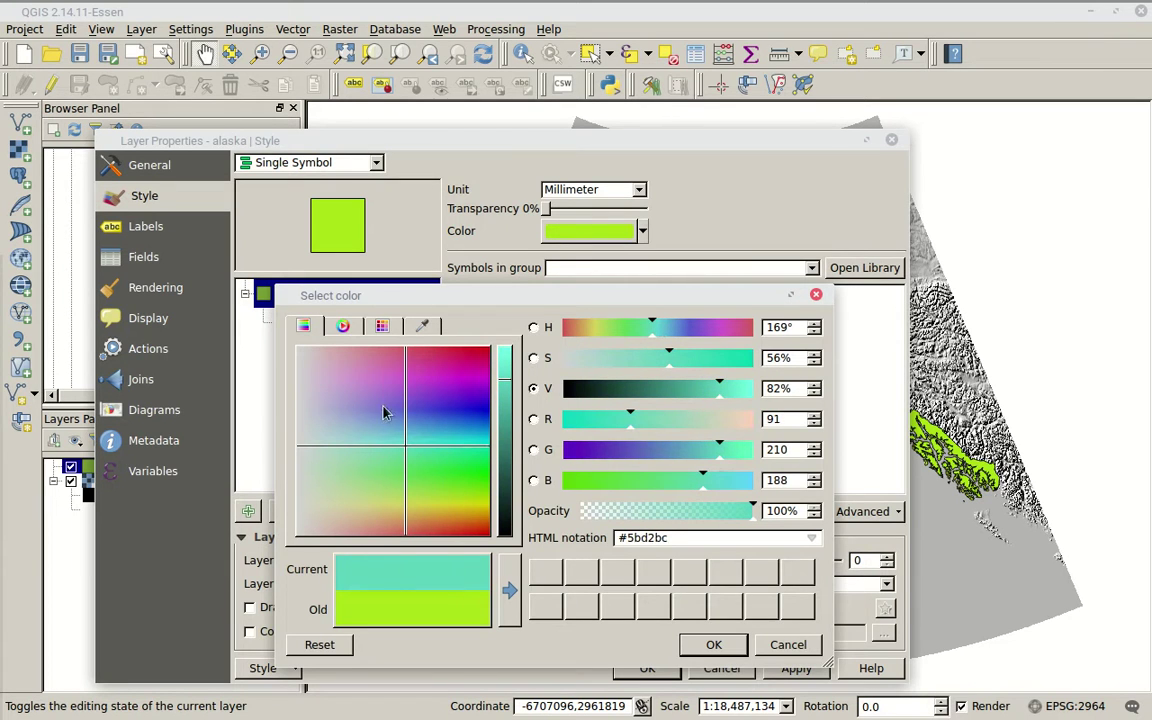
pyautogui.moveTo(557, 295); pyautogui.dragTo(557, 189)
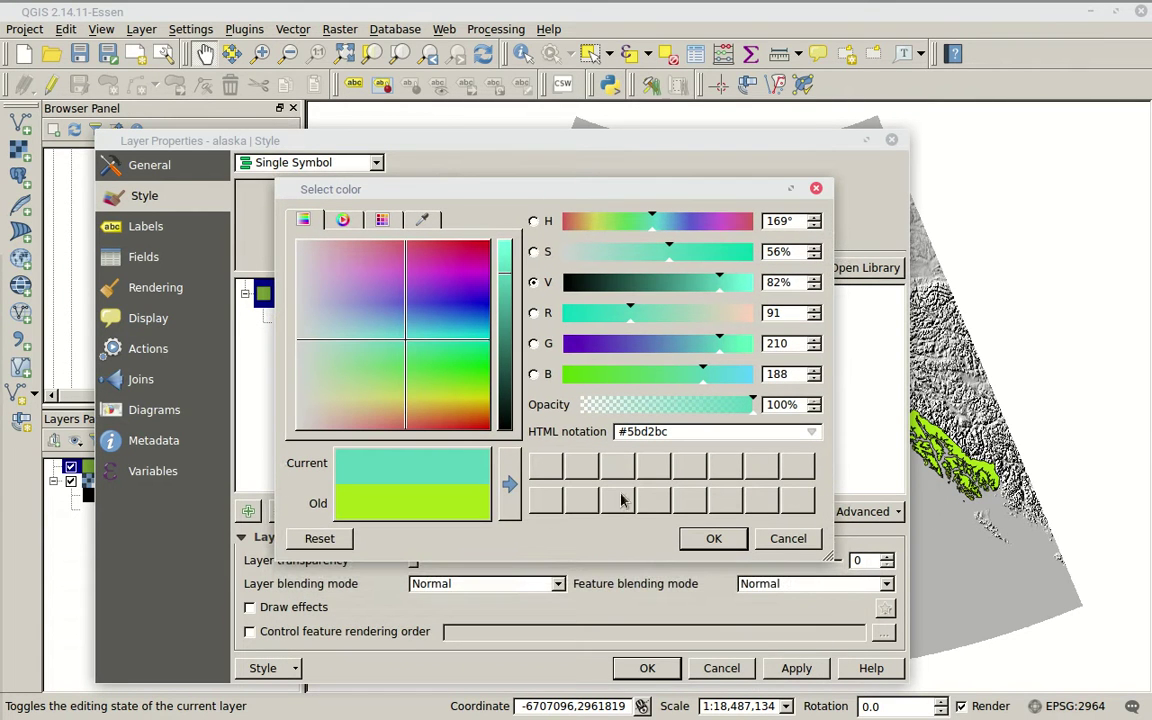
pyautogui.click(714, 538)
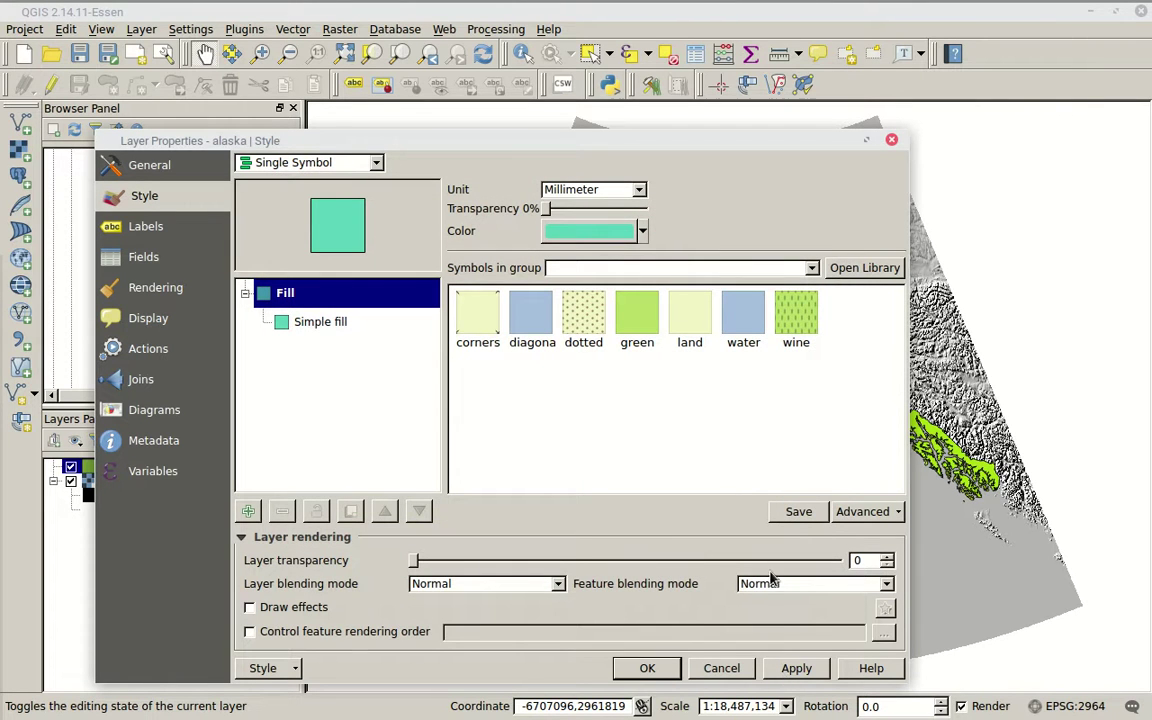
pyautogui.click(782, 670)
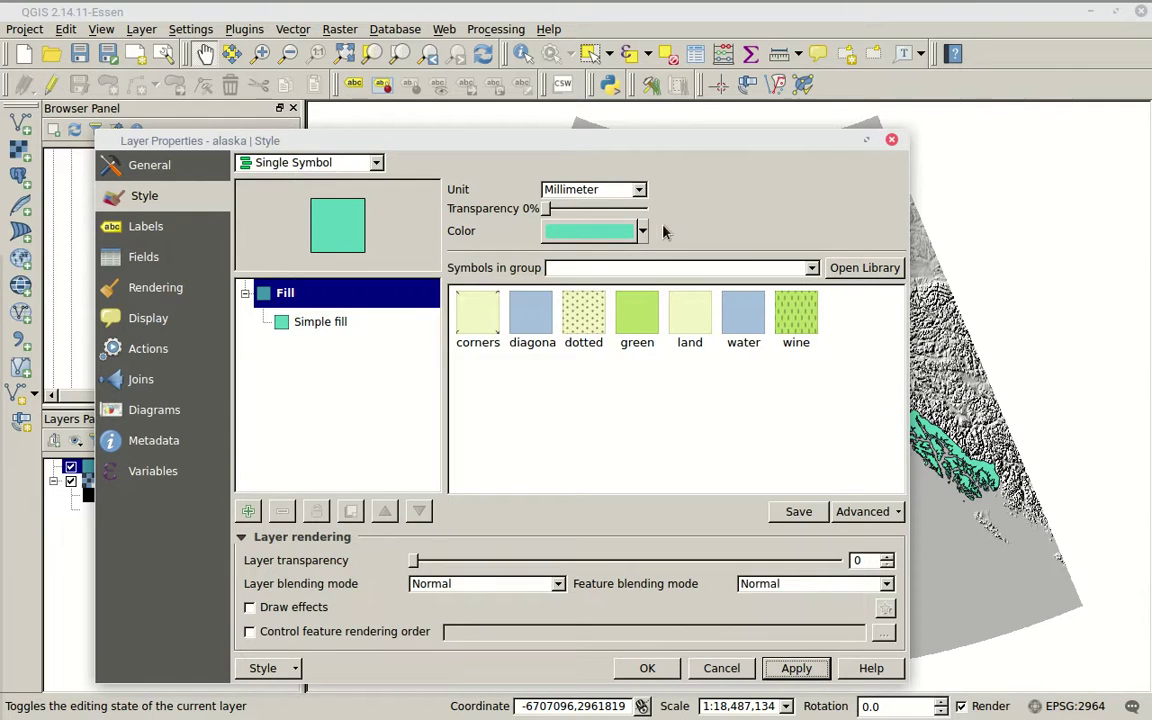
# Set the alaska layer's overall layer transparency to 48, apply it and check the hillshade beneath
pyautogui.moveTo(700, 140); pyautogui.dragTo(710, 203)
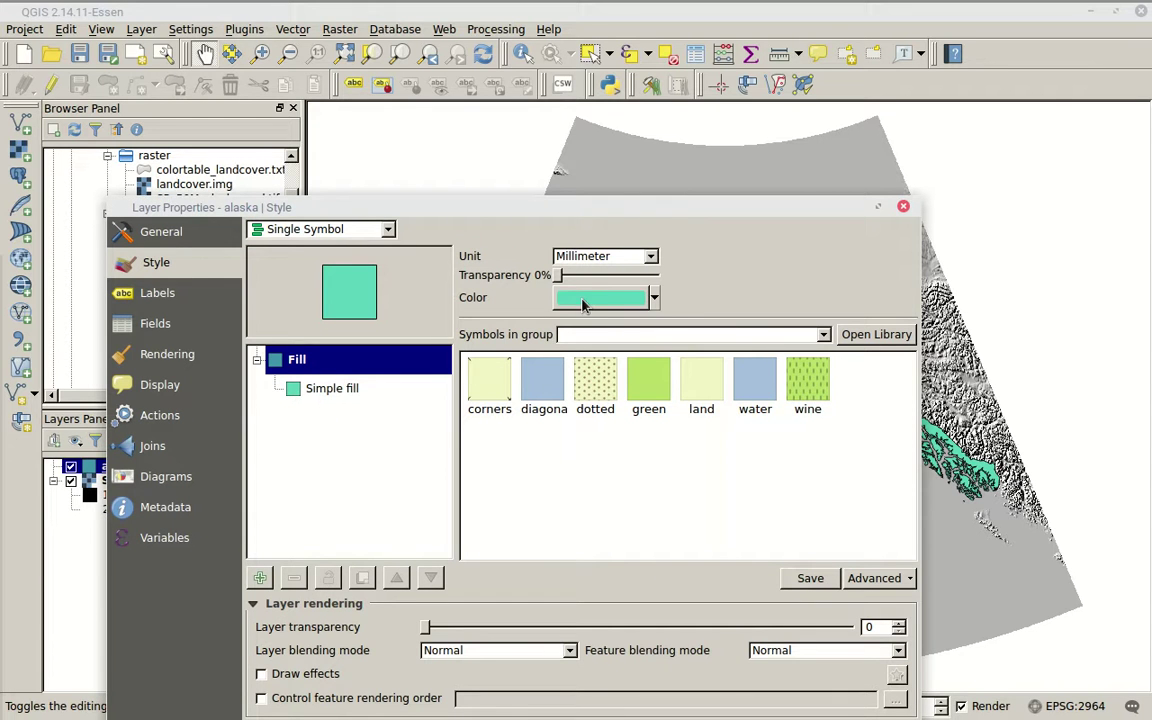
pyautogui.moveTo(586, 210); pyautogui.dragTo(571, 136)
pyautogui.moveTo(404, 537); pyautogui.dragTo(611, 530)
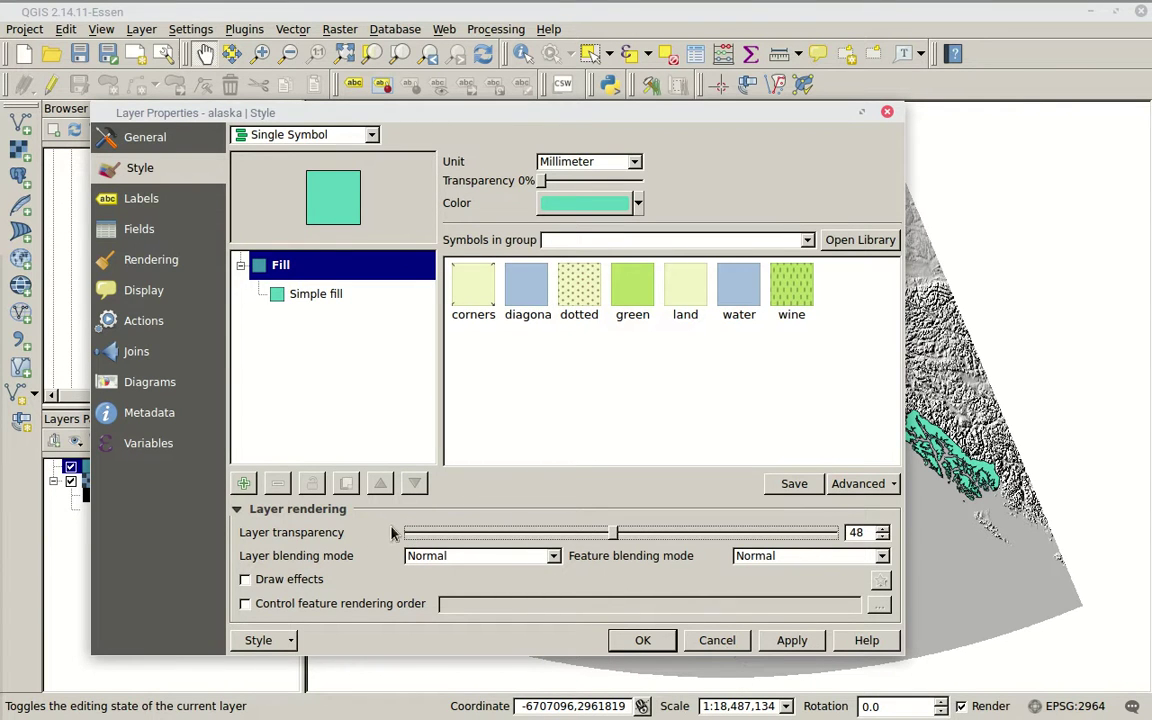
pyautogui.click(783, 642)
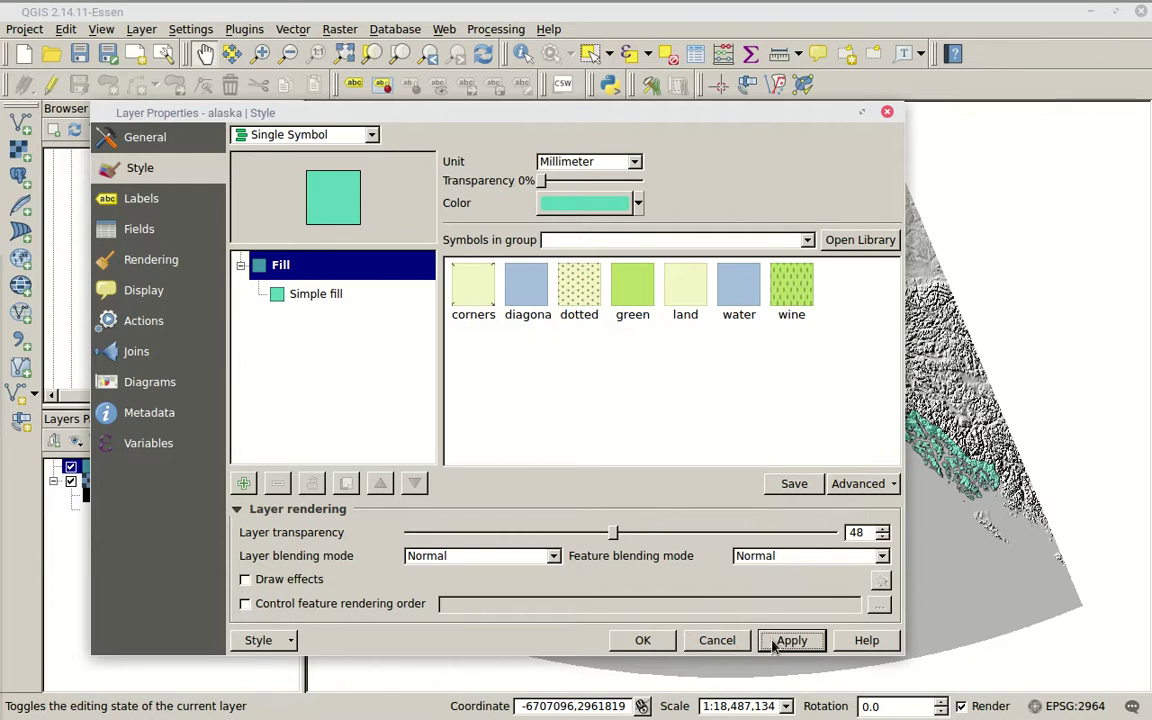
pyautogui.moveTo(585, 115); pyautogui.dragTo(576, 486)
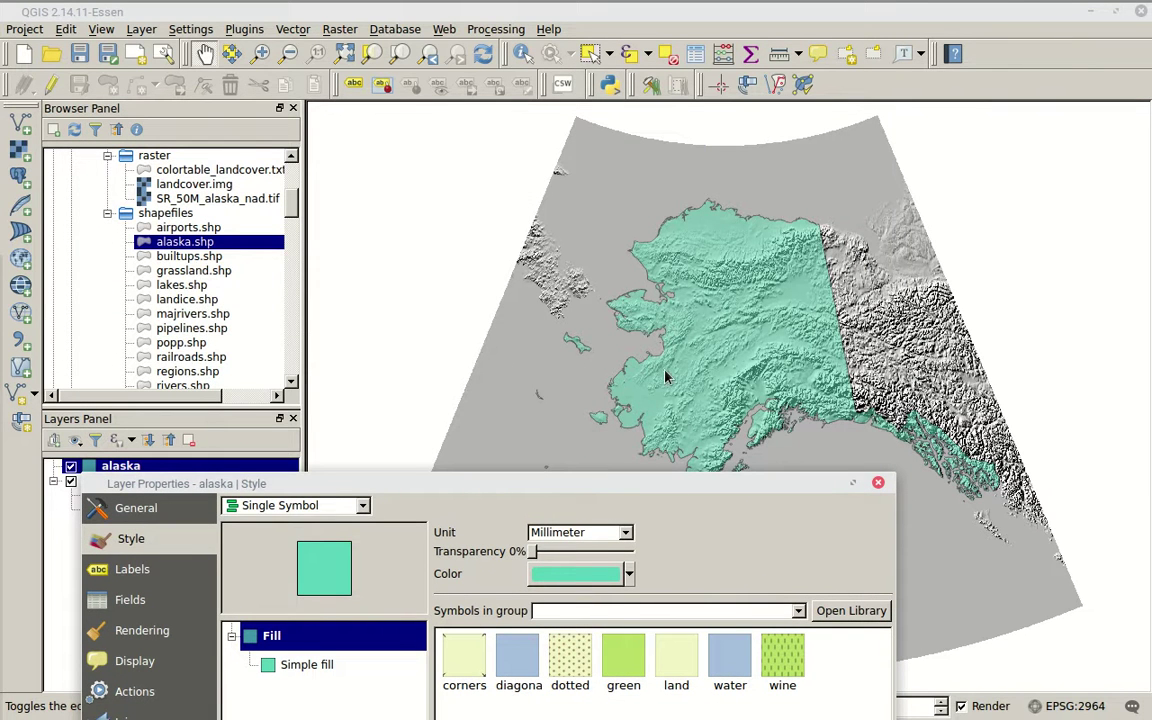
# Reset the alaska layer's overall layer transparency to 0 and apply it
pyautogui.moveTo(533, 488); pyautogui.dragTo(415, 90)
pyautogui.click(490, 508)
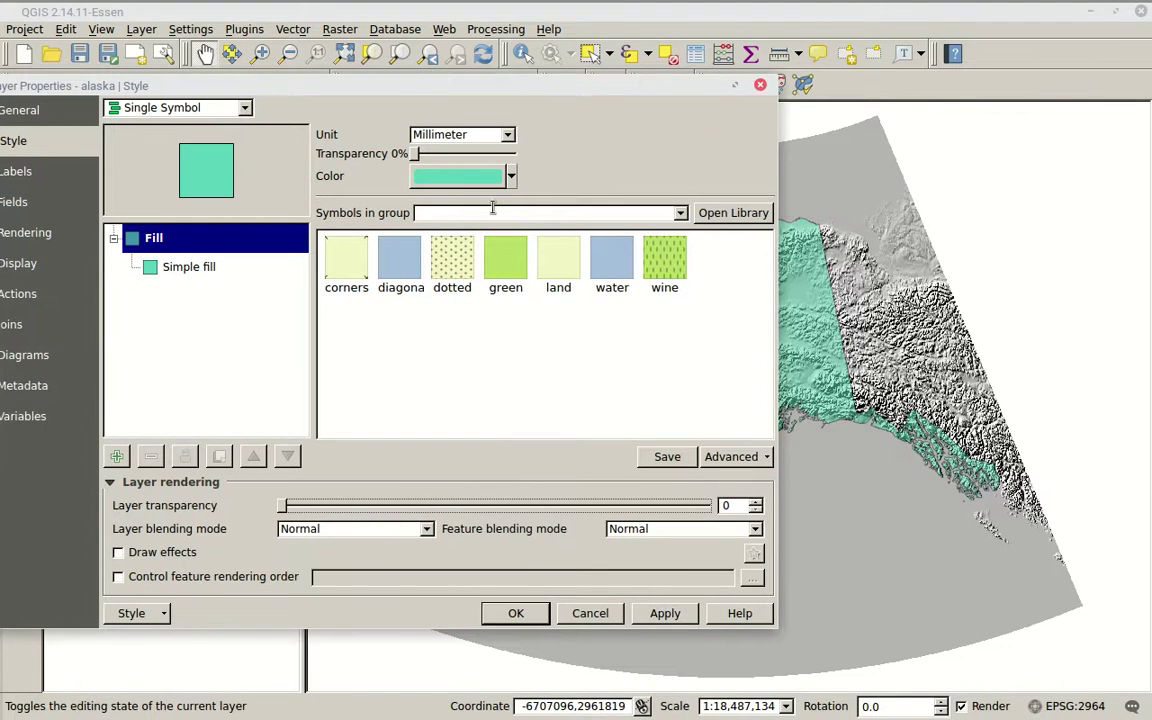
pyautogui.click(664, 615)
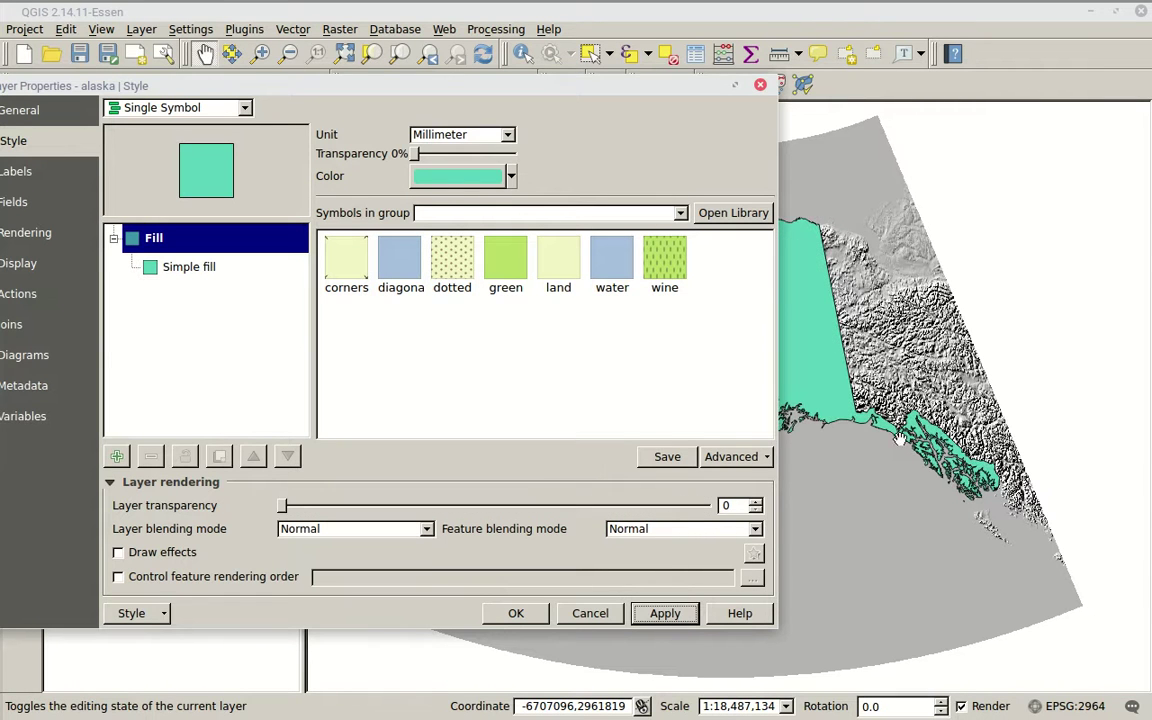
# Set the fill symbol's own transparency to 51%, apply it and check the map
pyautogui.click(416, 156)
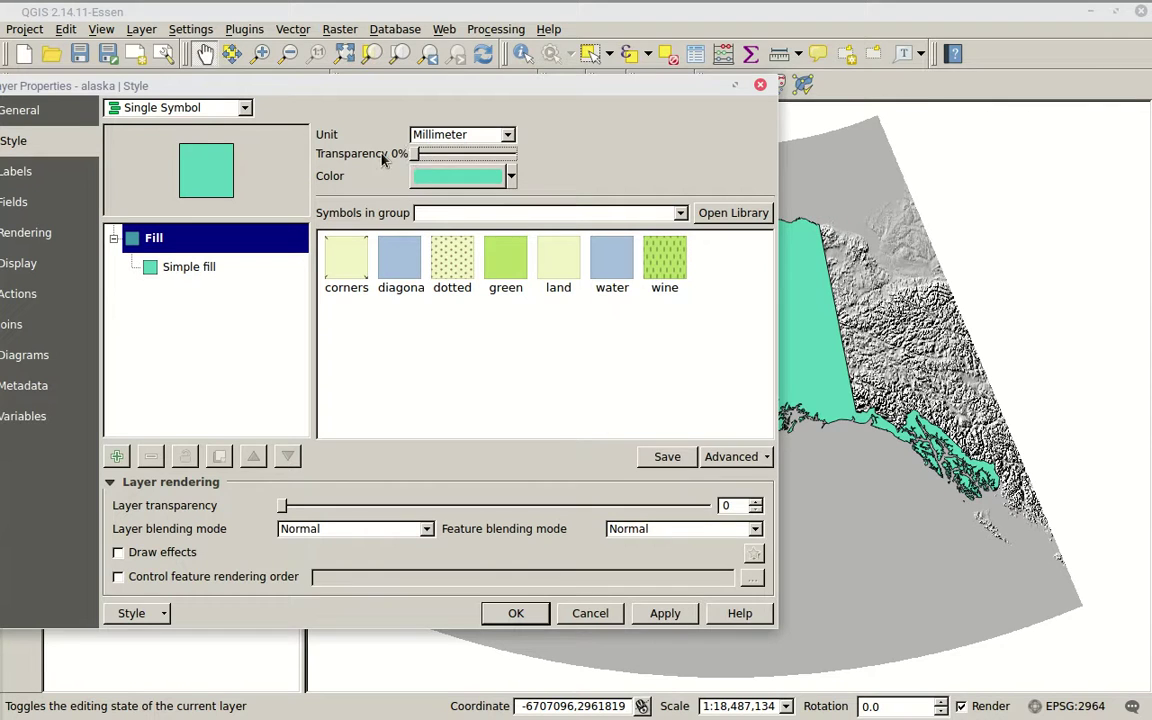
pyautogui.moveTo(419, 158); pyautogui.dragTo(467, 161)
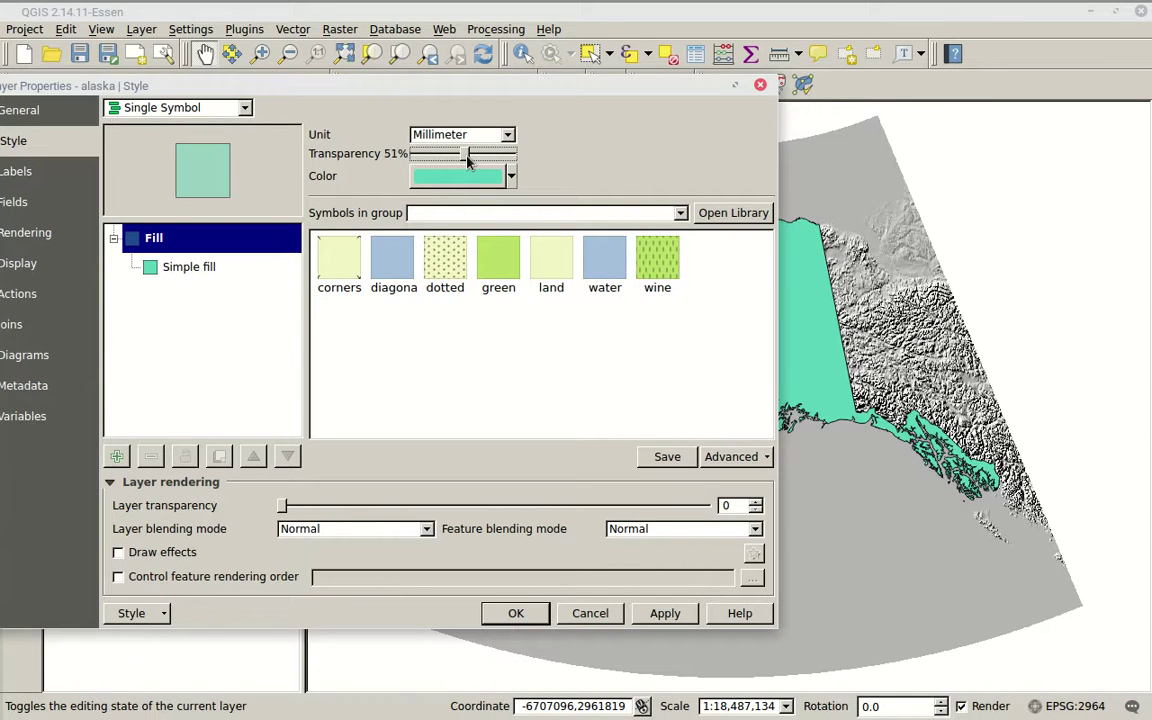
pyautogui.click(645, 612)
pyautogui.moveTo(621, 93); pyautogui.dragTo(705, 274)
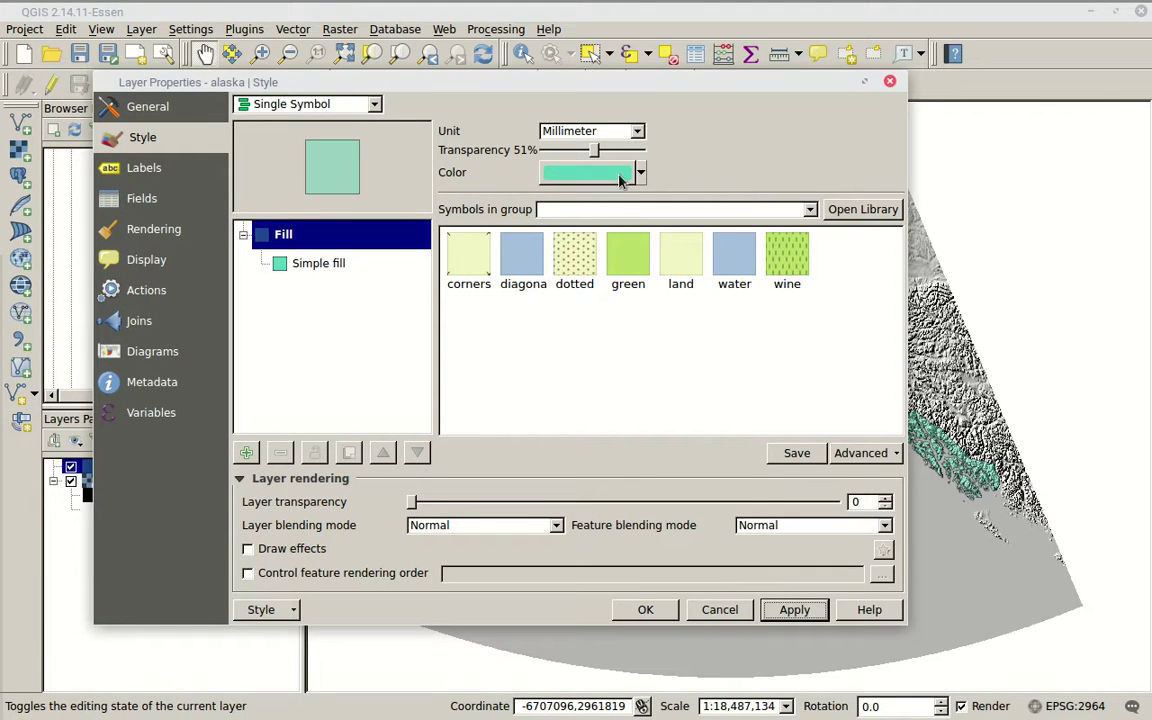
# Reset the fill symbol's transparency to 0% and open the settings of its Simple fill symbol layer
pyautogui.click(584, 152)
pyautogui.moveTo(584, 152); pyautogui.dragTo(546, 151)
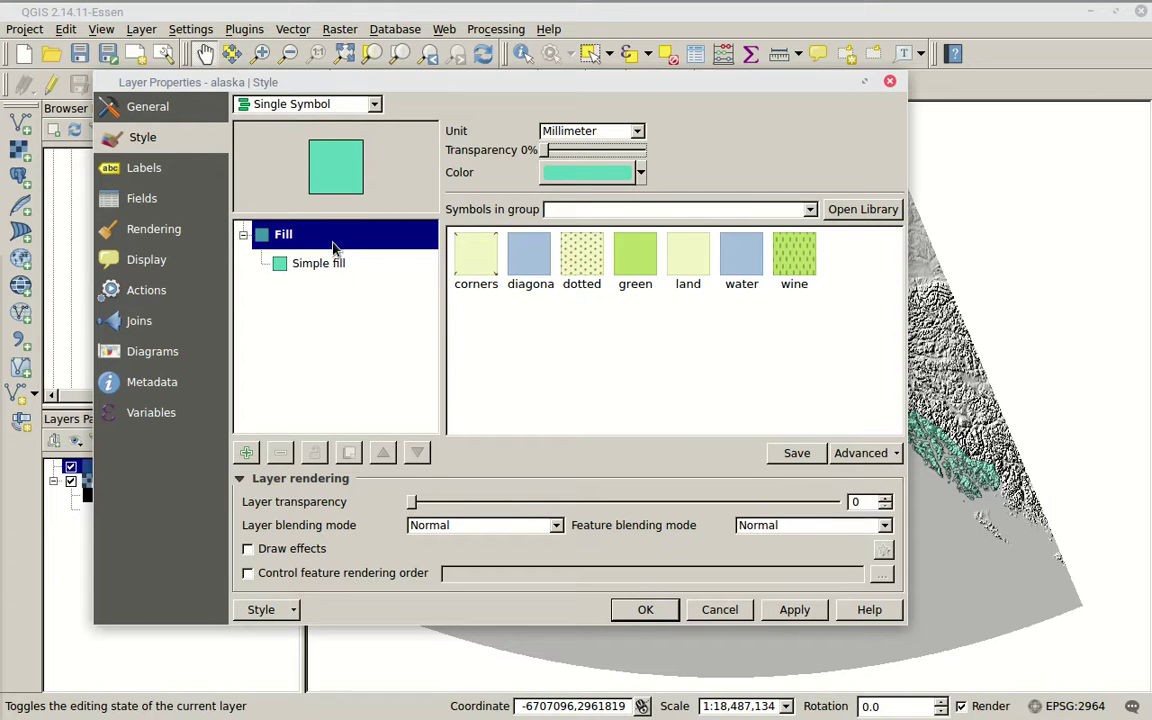
pyautogui.click(322, 266)
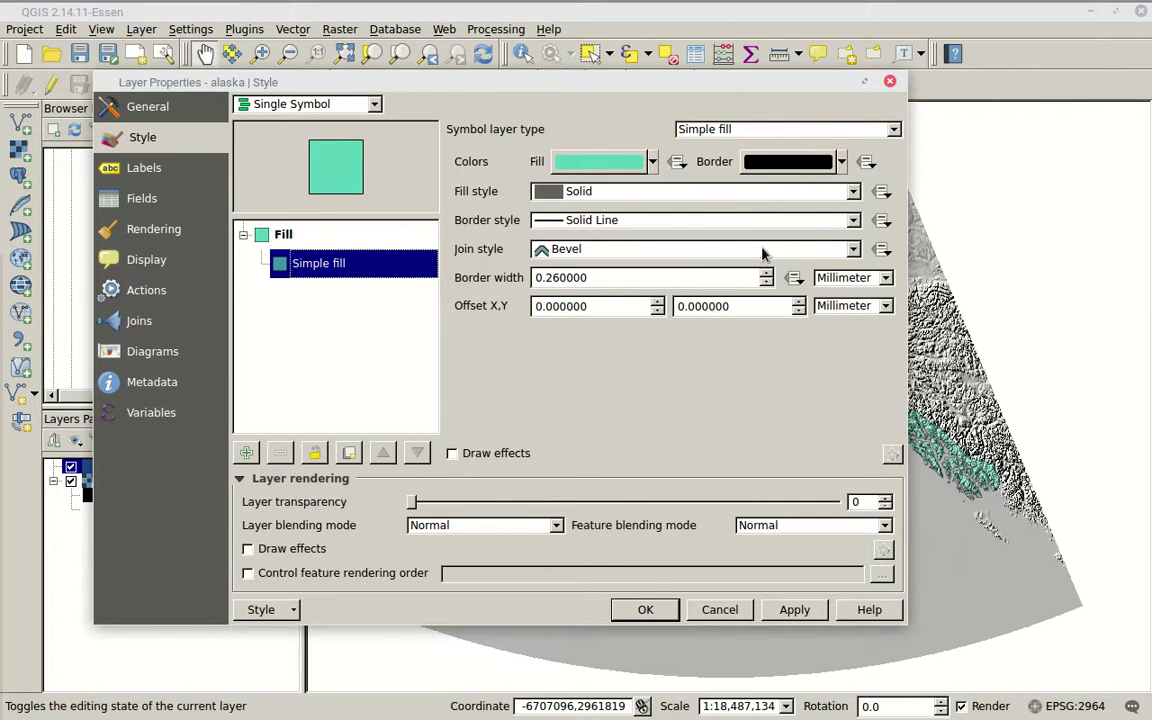
# Set the opacity of the Simple fill's fill color to 44% and apply it to the alaska layer
pyautogui.click(352, 234)
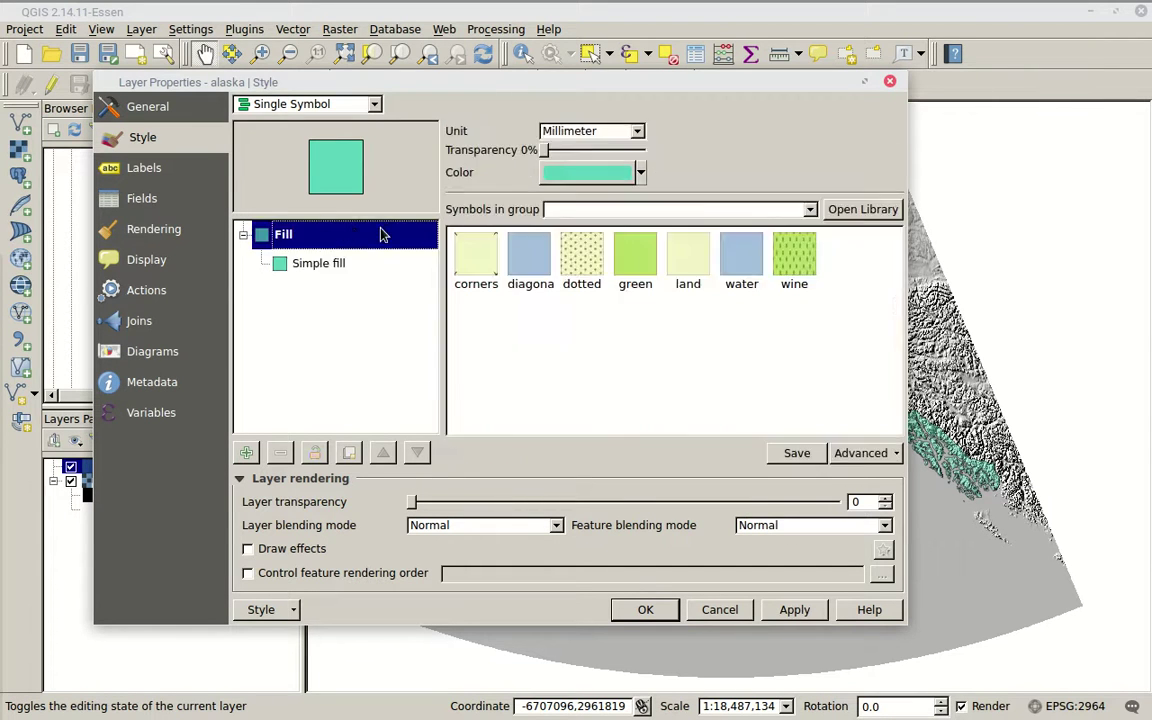
pyautogui.click(344, 264)
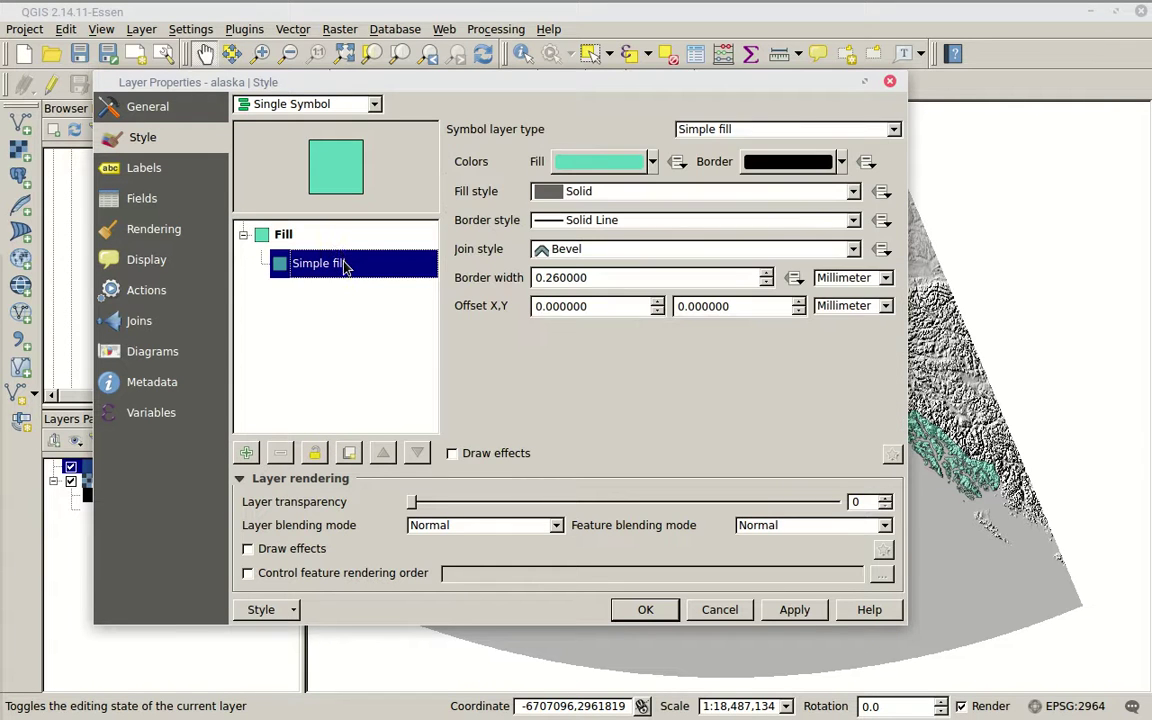
pyautogui.click(342, 236)
pyautogui.click(337, 264)
pyautogui.click(570, 161)
pyautogui.moveTo(745, 404); pyautogui.dragTo(657, 400)
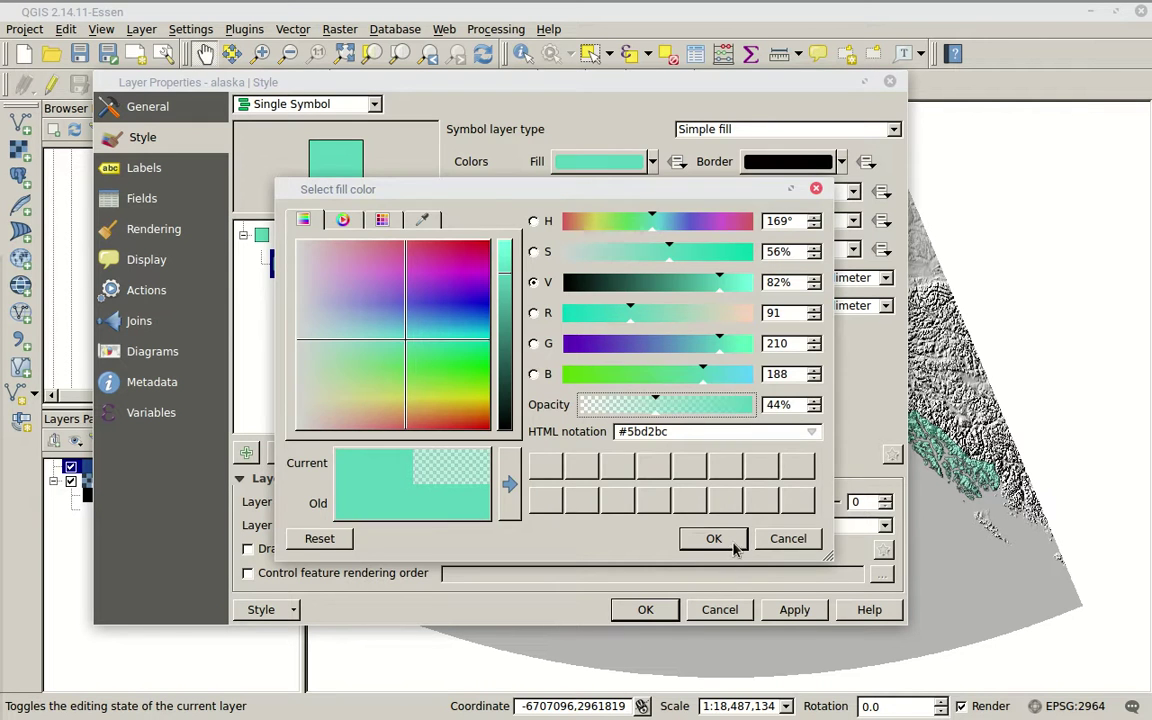
pyautogui.click(722, 538)
pyautogui.moveTo(685, 82); pyautogui.dragTo(660, 187)
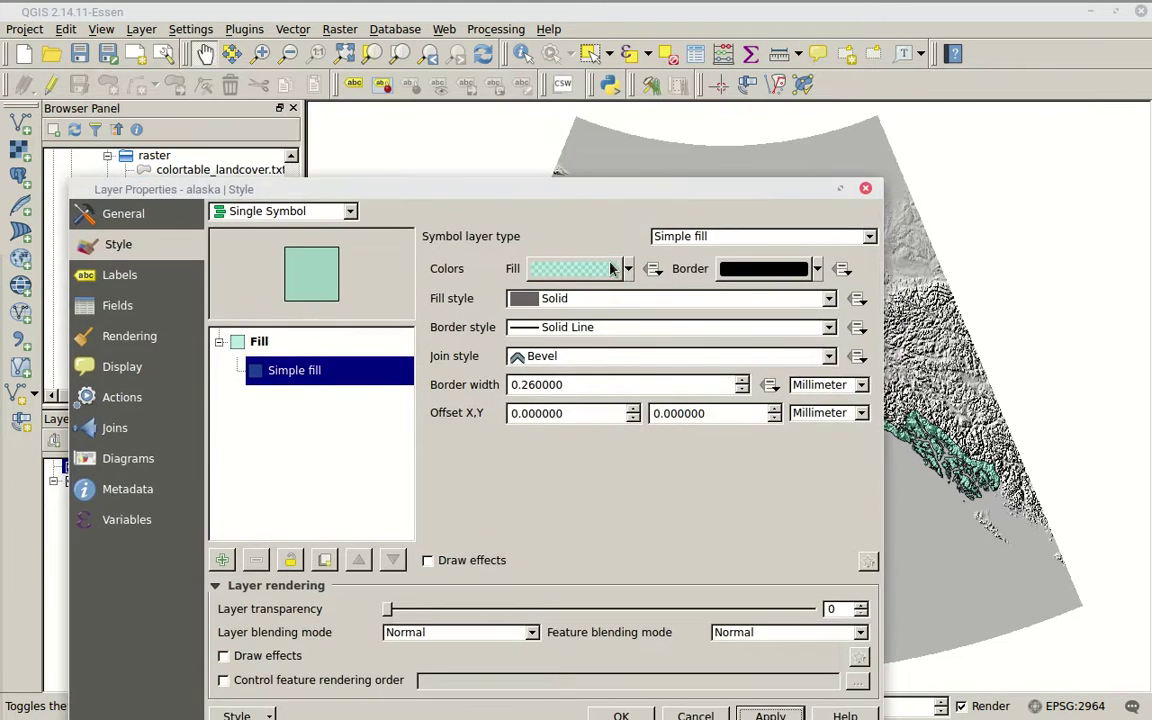
# Change the Simple fill's border color to red #eb0000, apply it and check the outline on the map
pyautogui.click(765, 270)
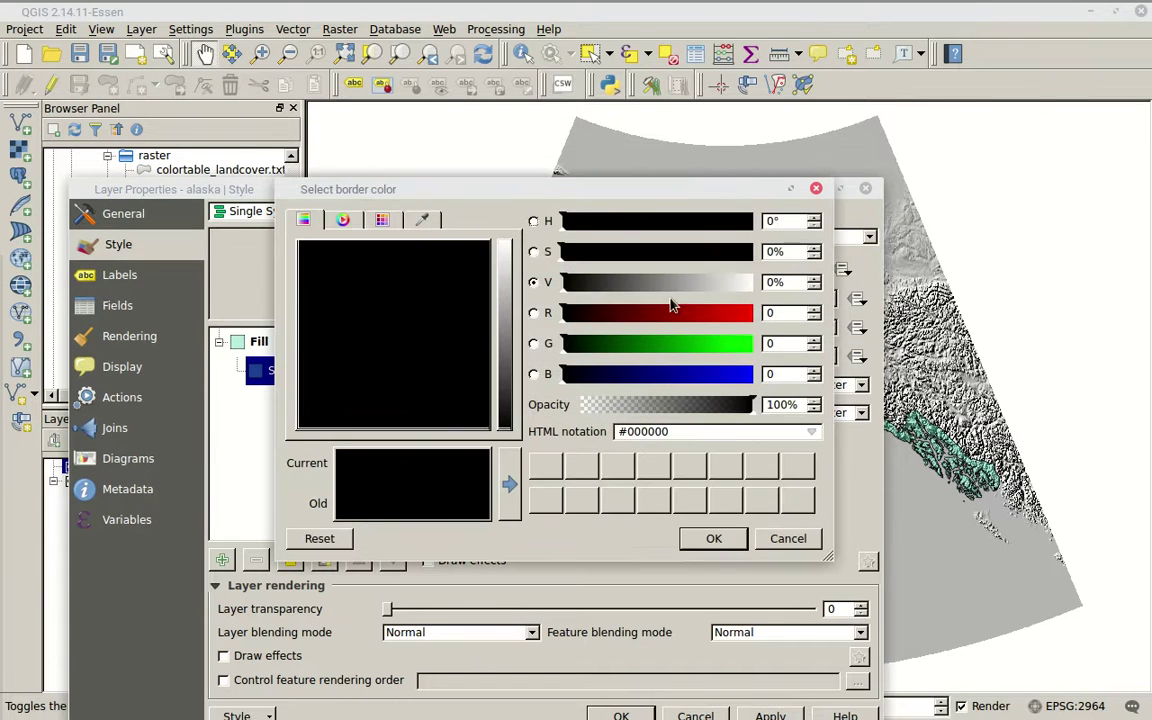
pyautogui.moveTo(594, 310); pyautogui.dragTo(737, 310)
pyautogui.moveTo(663, 195); pyautogui.dragTo(669, 235)
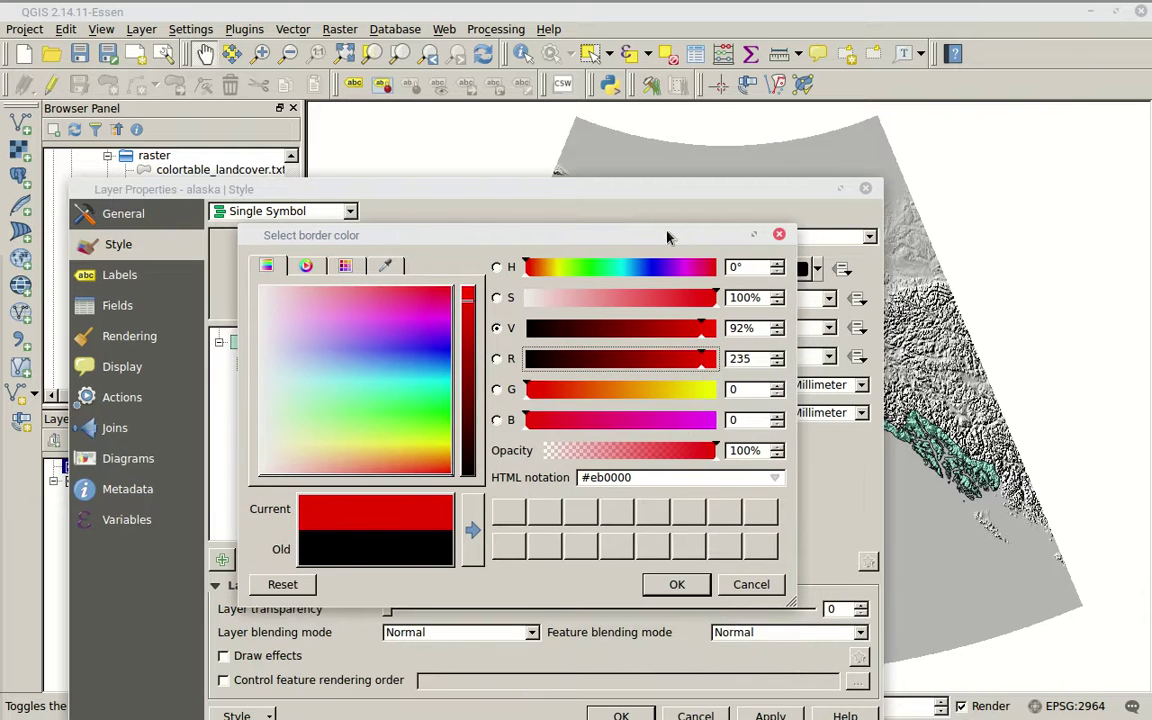
pyautogui.click(677, 585)
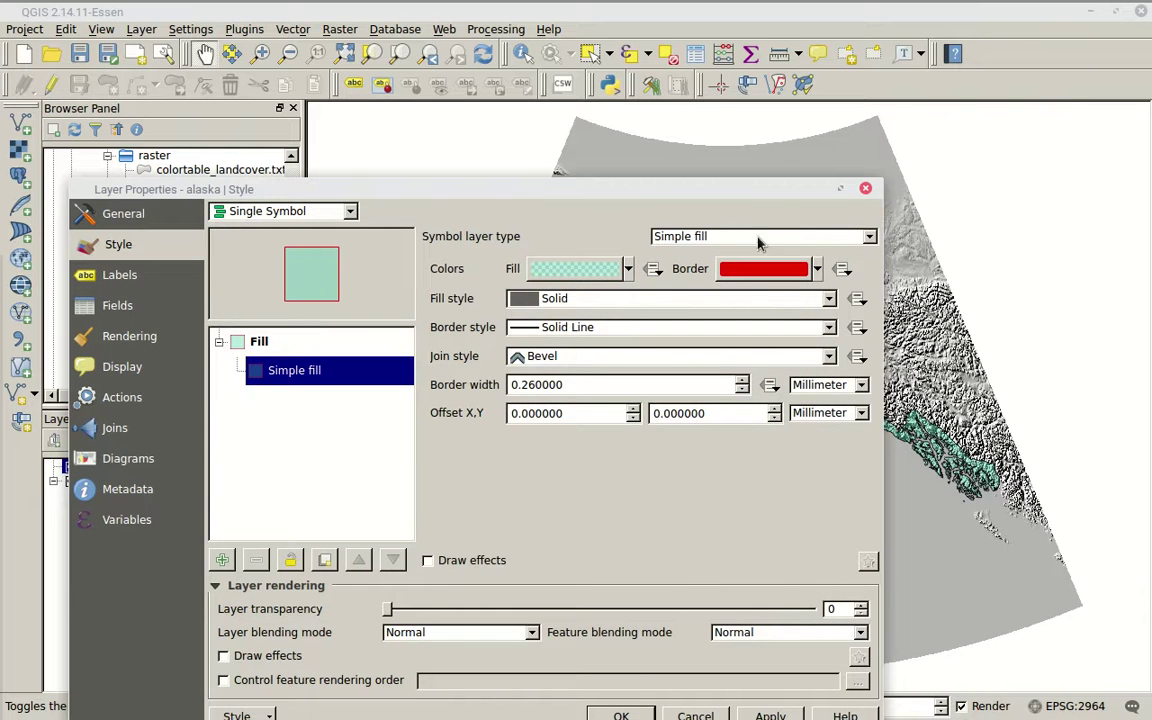
pyautogui.moveTo(710, 197); pyautogui.dragTo(626, 115)
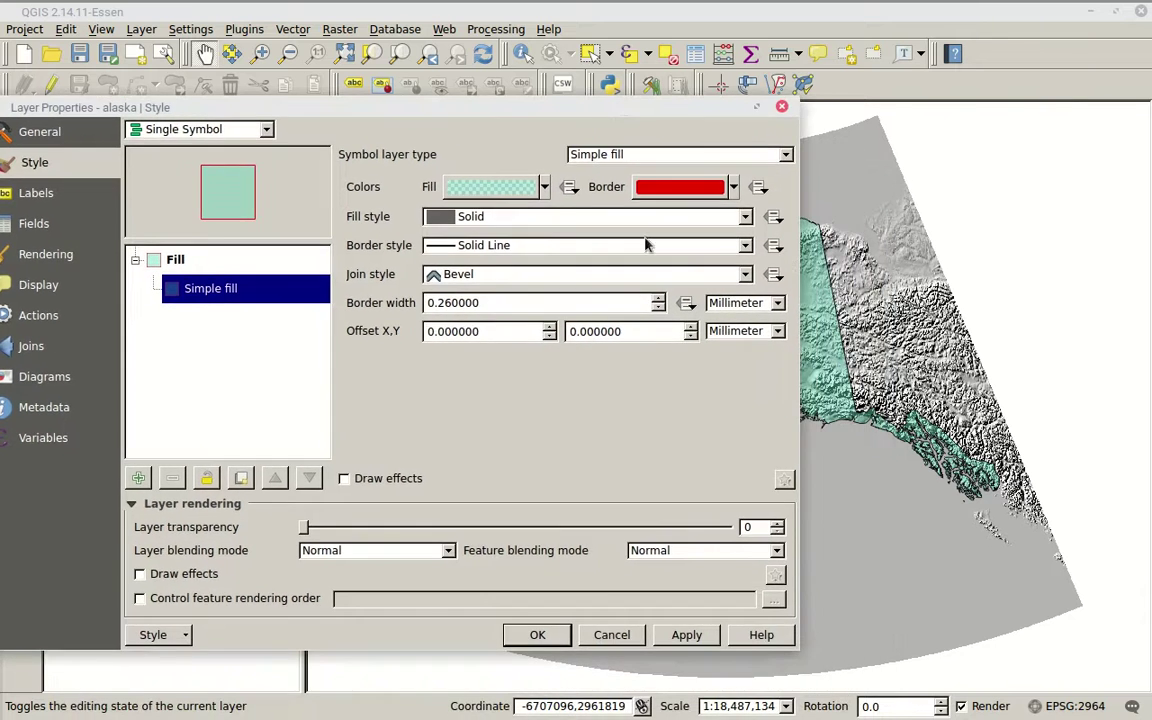
pyautogui.click(686, 645)
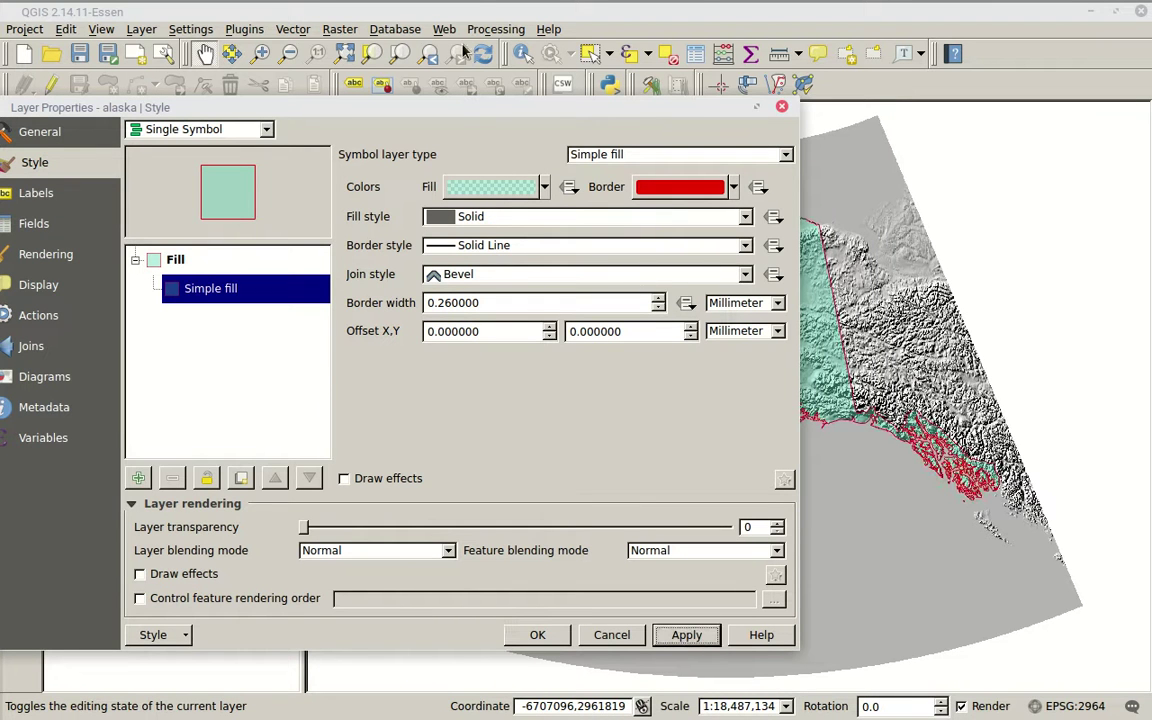
pyautogui.moveTo(491, 258); pyautogui.dragTo(665, 600)
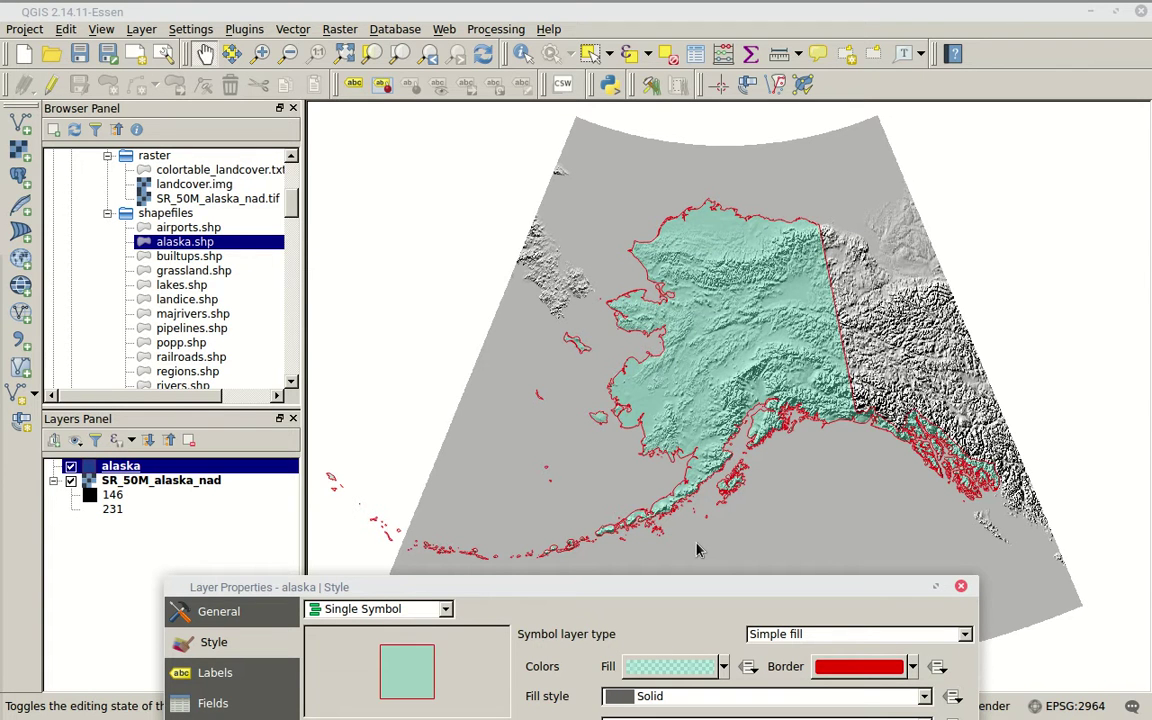
# Increase the alaska polygon's border width to 0.66 mm and apply it
pyautogui.moveTo(727, 590); pyautogui.dragTo(644, 191)
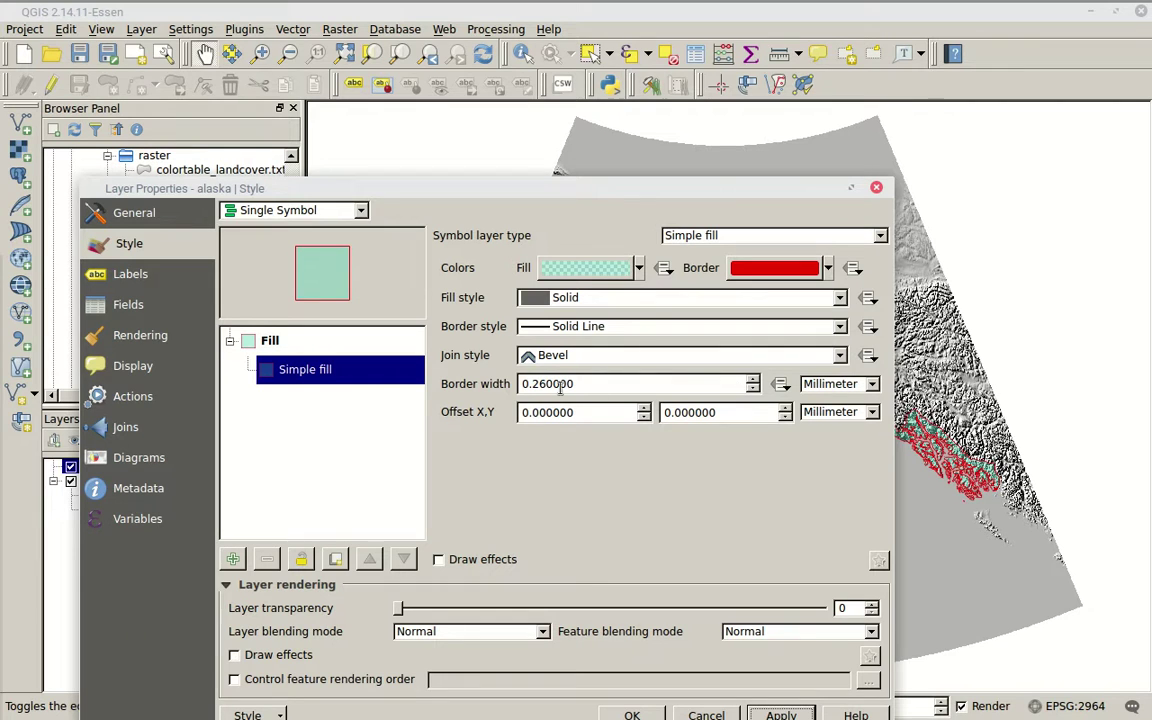
pyautogui.click(753, 379)
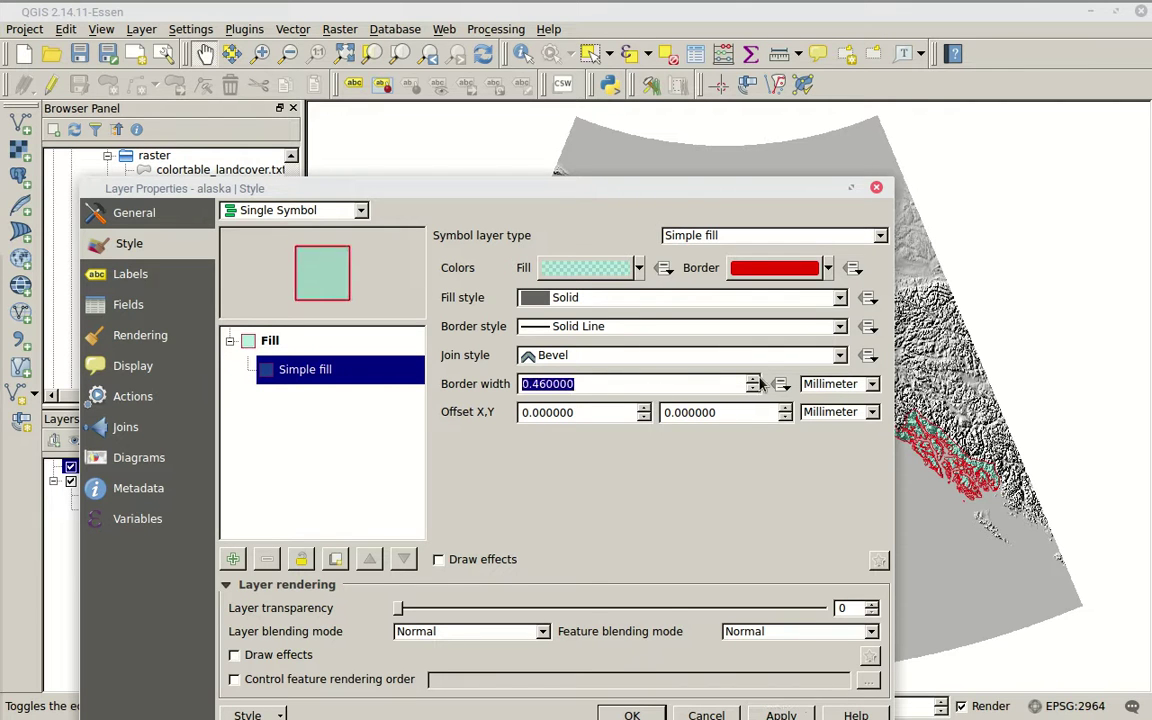
pyautogui.click(753, 379)
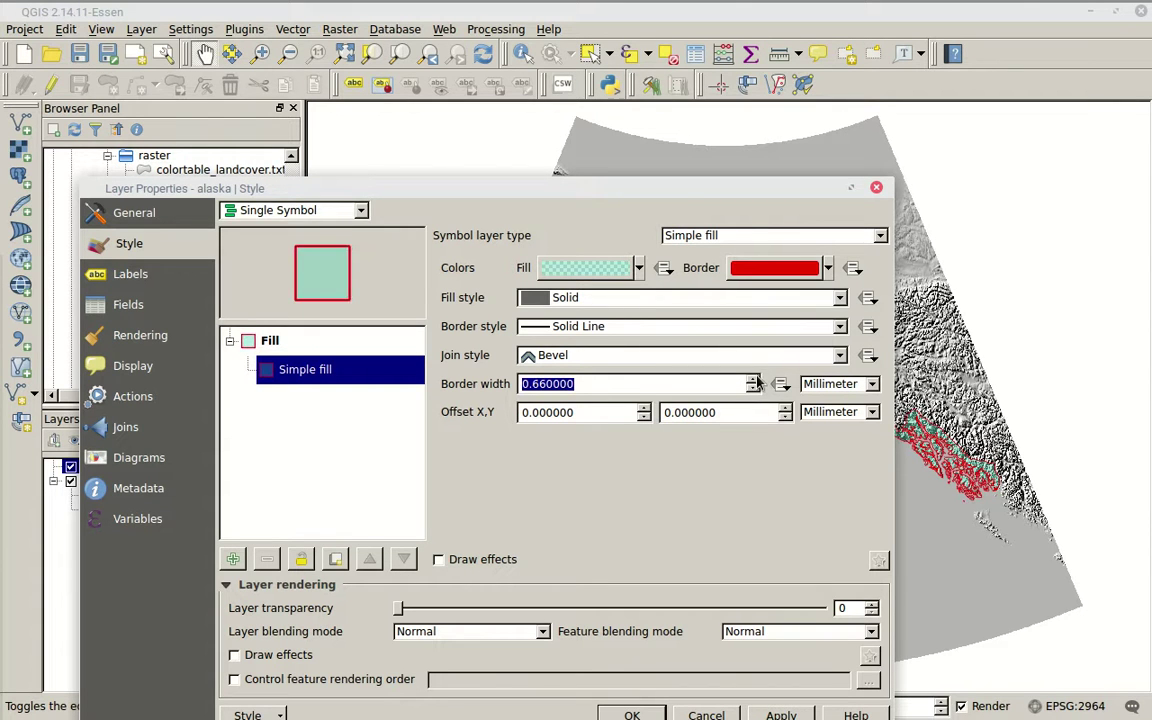
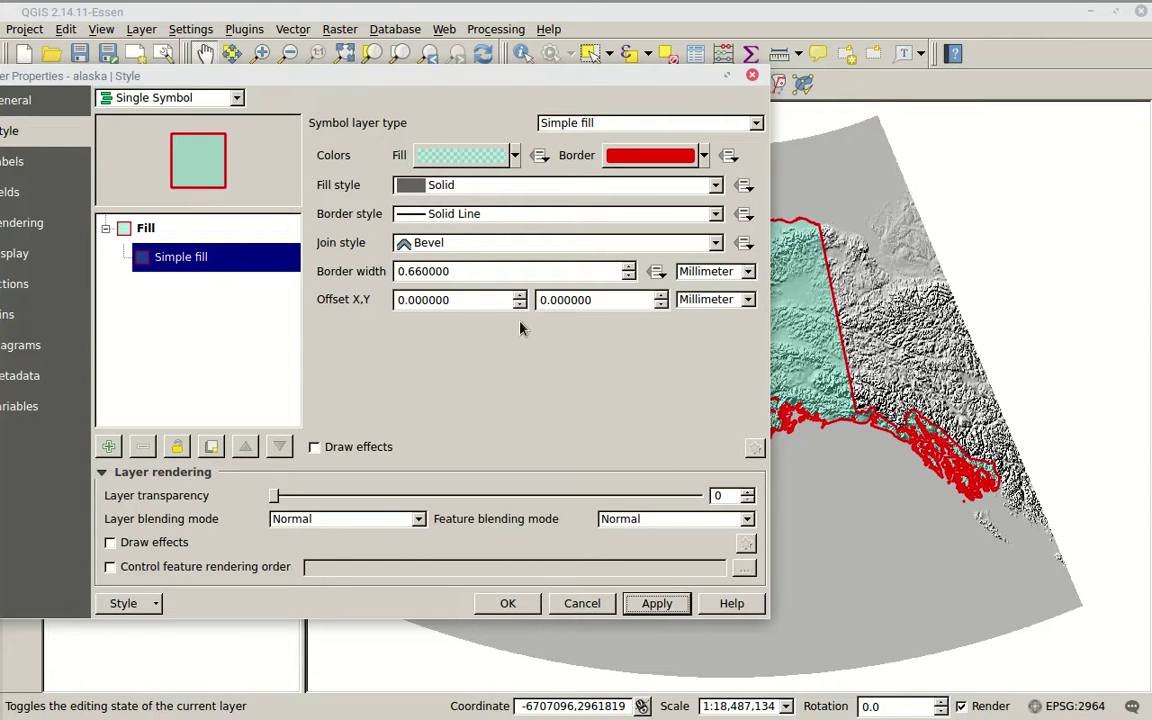
# Set the alaska polygon's border style to Dot Line and apply it
pyautogui.click(706, 218)
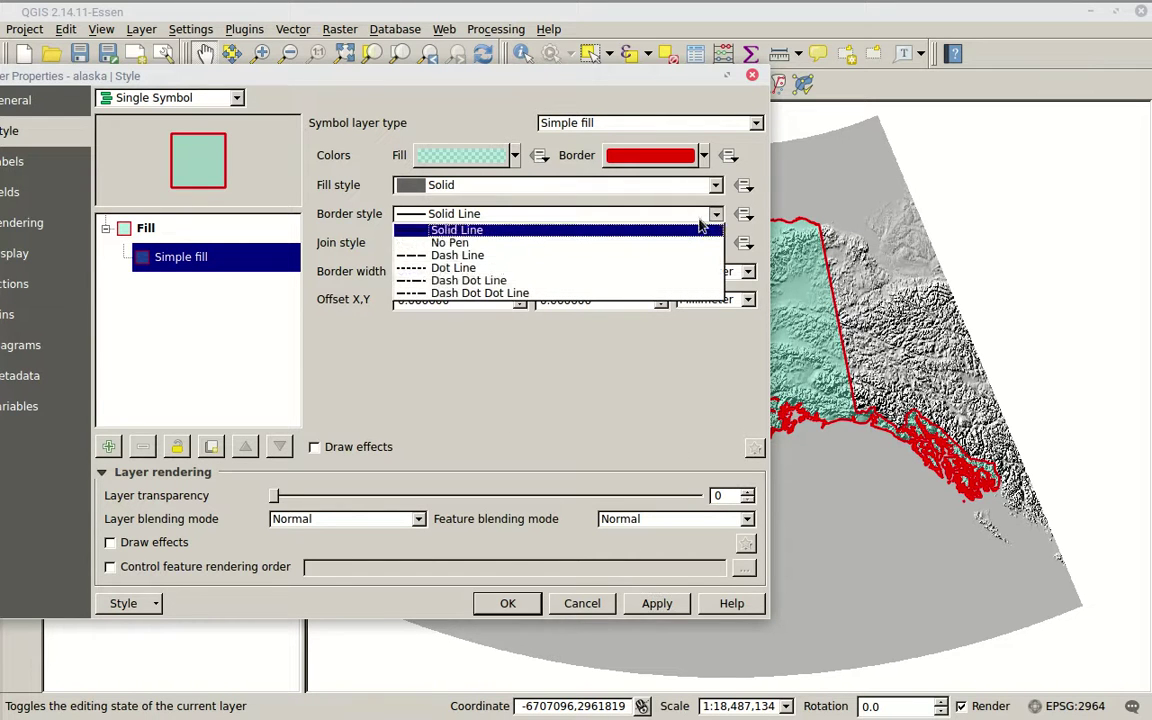
pyautogui.click(466, 268)
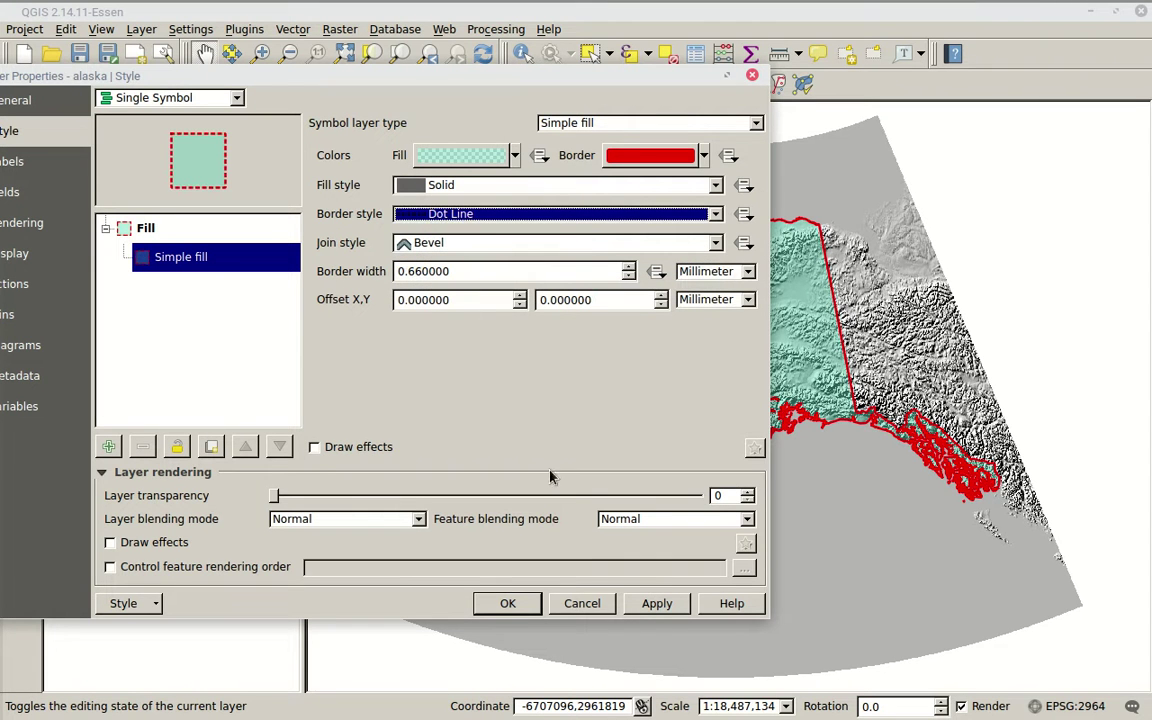
pyautogui.click(658, 604)
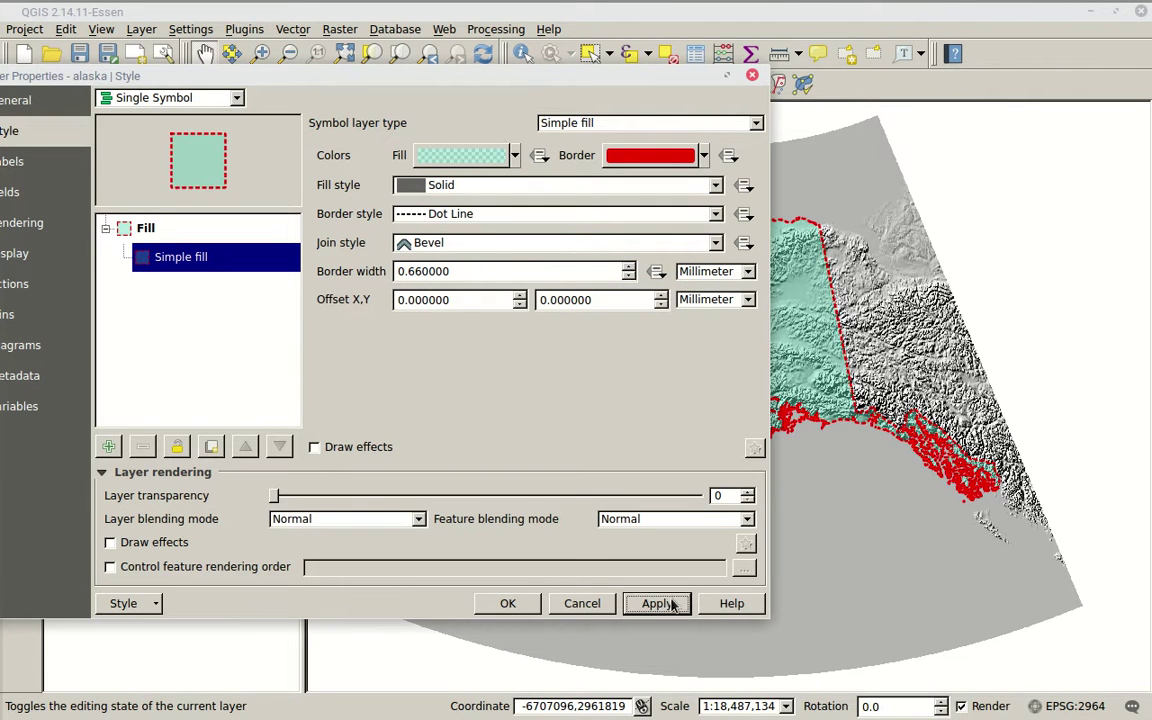
# Look over the join style options, keep Bevel, and apply a border width of 0.26 mm
pyautogui.moveTo(545, 78); pyautogui.dragTo(536, 165)
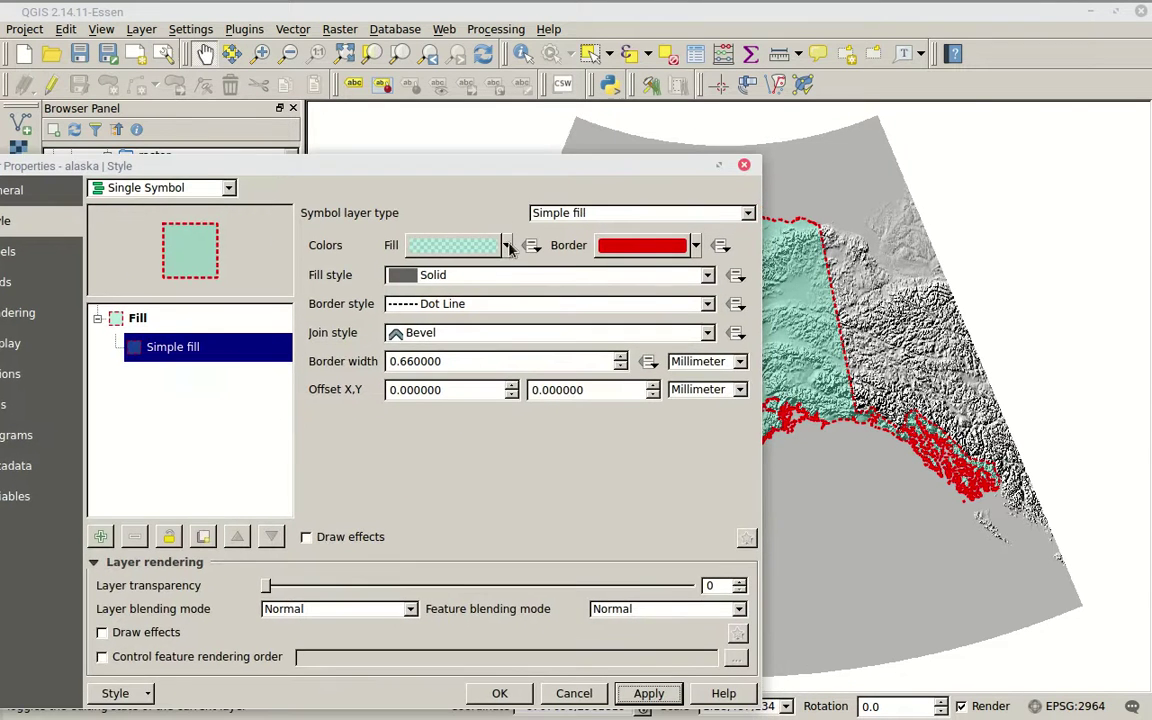
pyautogui.click(707, 333)
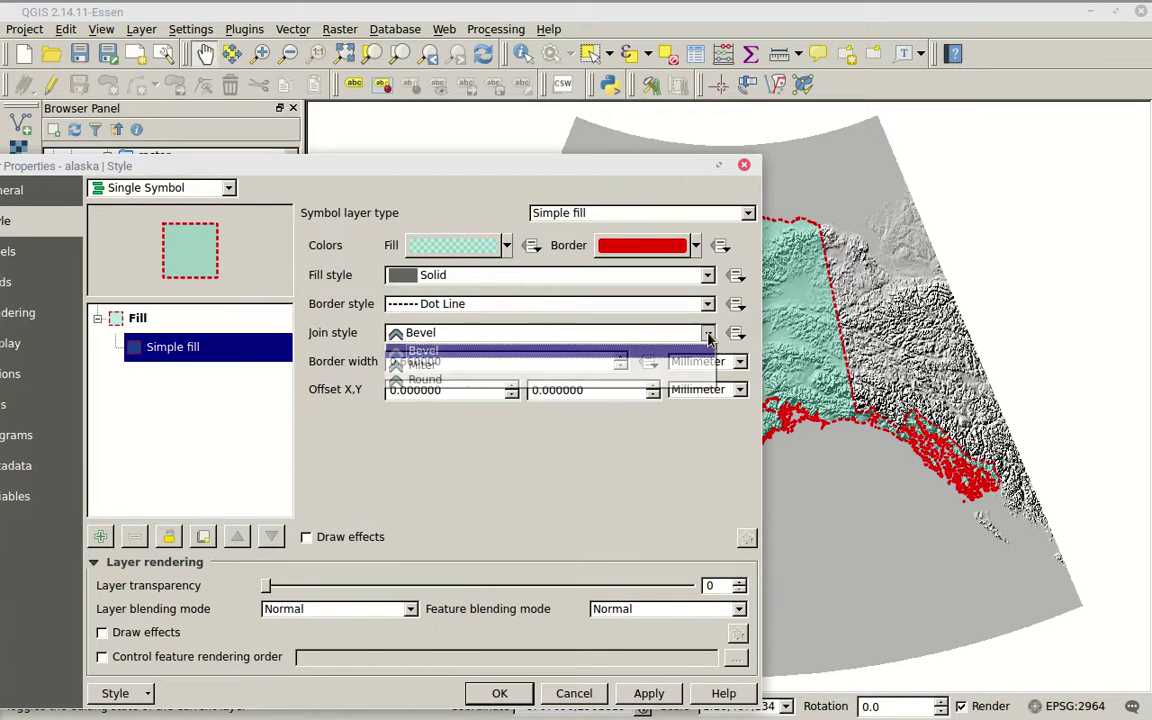
pyautogui.click(677, 298)
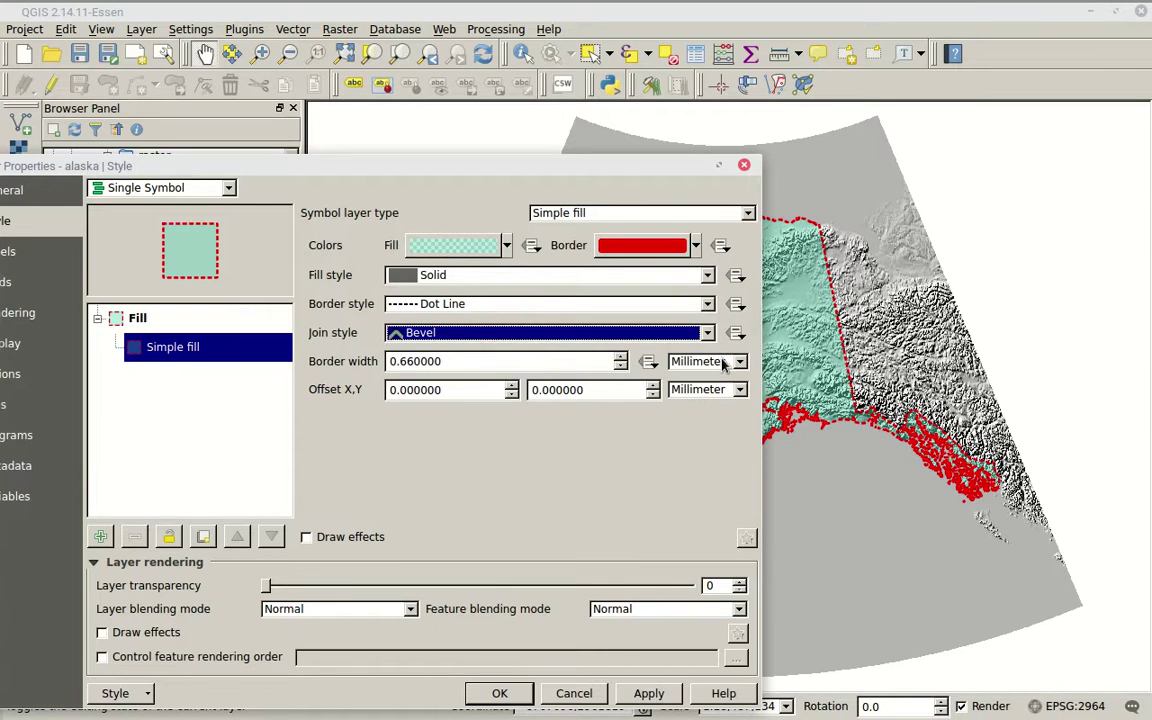
pyautogui.click(621, 366)
pyautogui.click(621, 366)
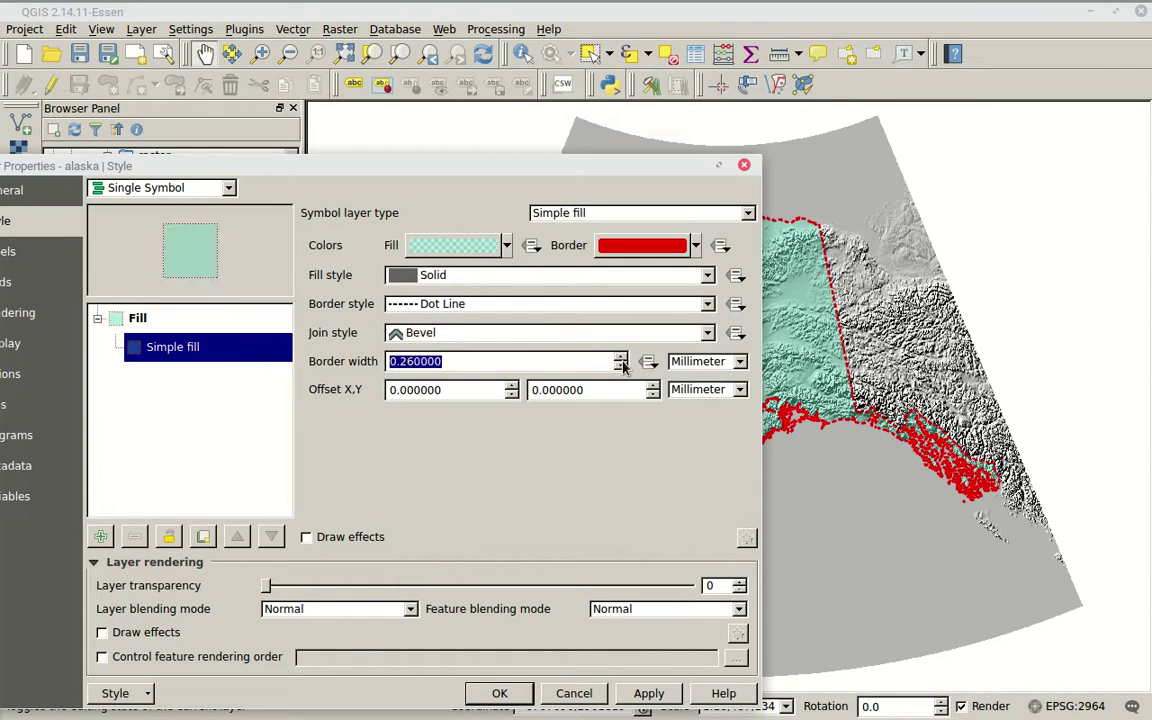
pyautogui.moveTo(560, 173); pyautogui.dragTo(466, 46)
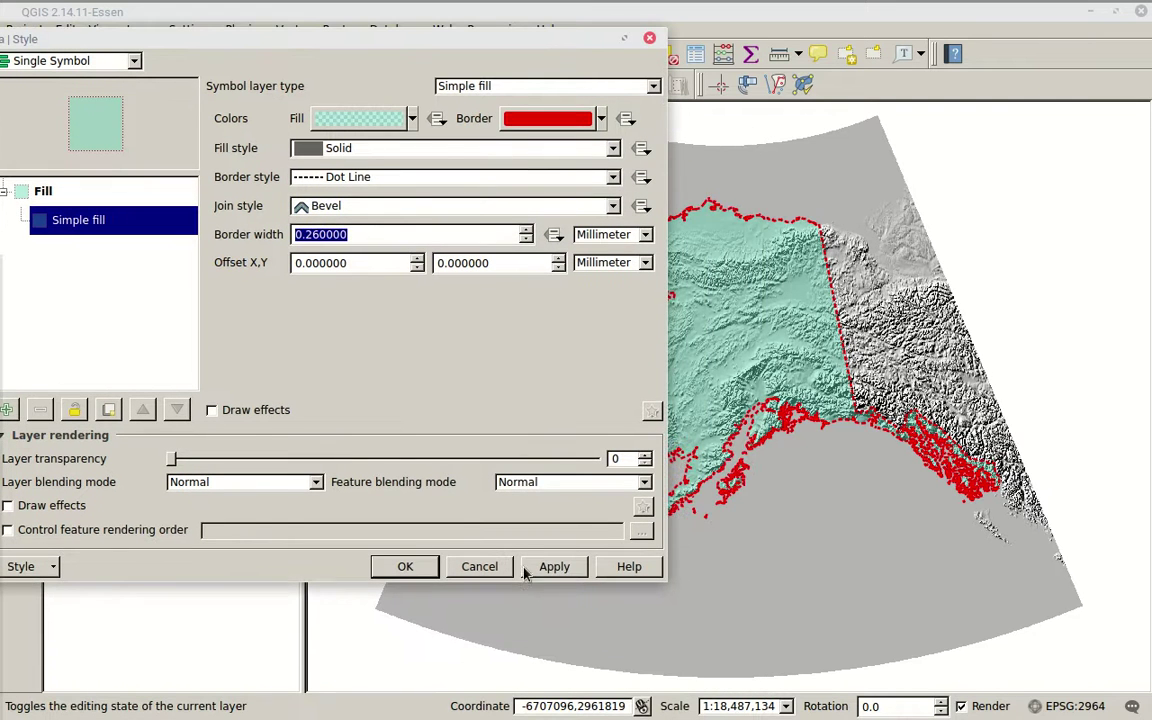
pyautogui.click(550, 566)
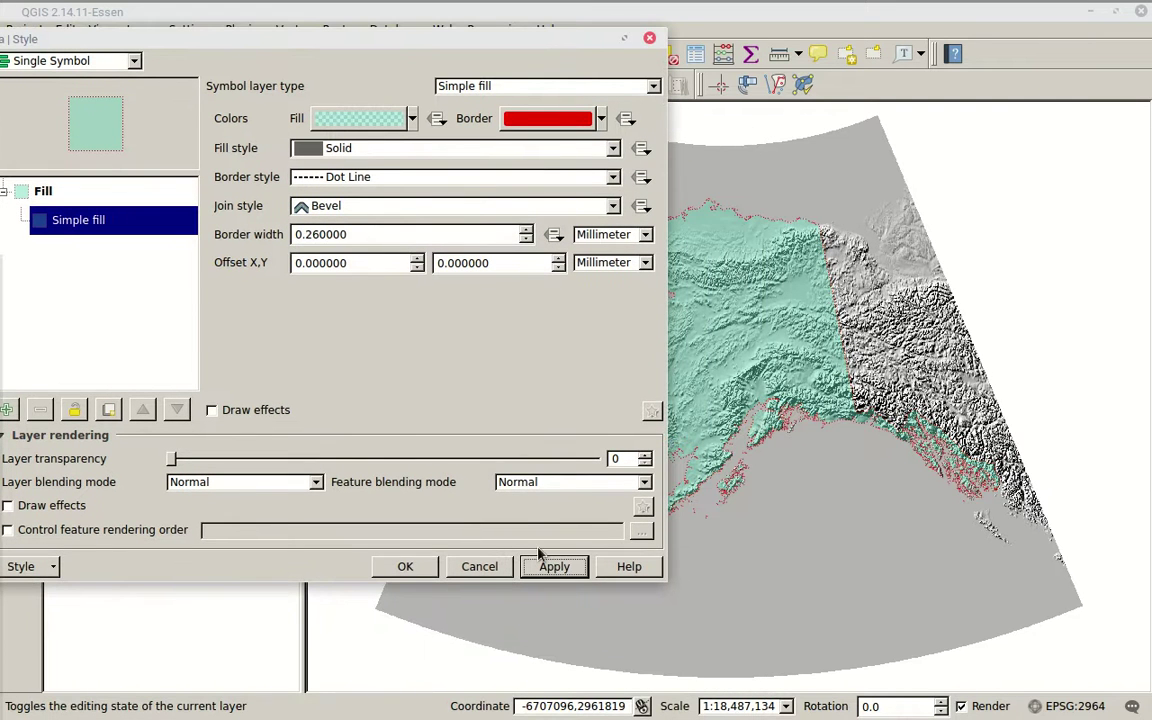
# Change the Simple fill's border color to dark gray #4f4f4f and apply it
pyautogui.click(554, 119)
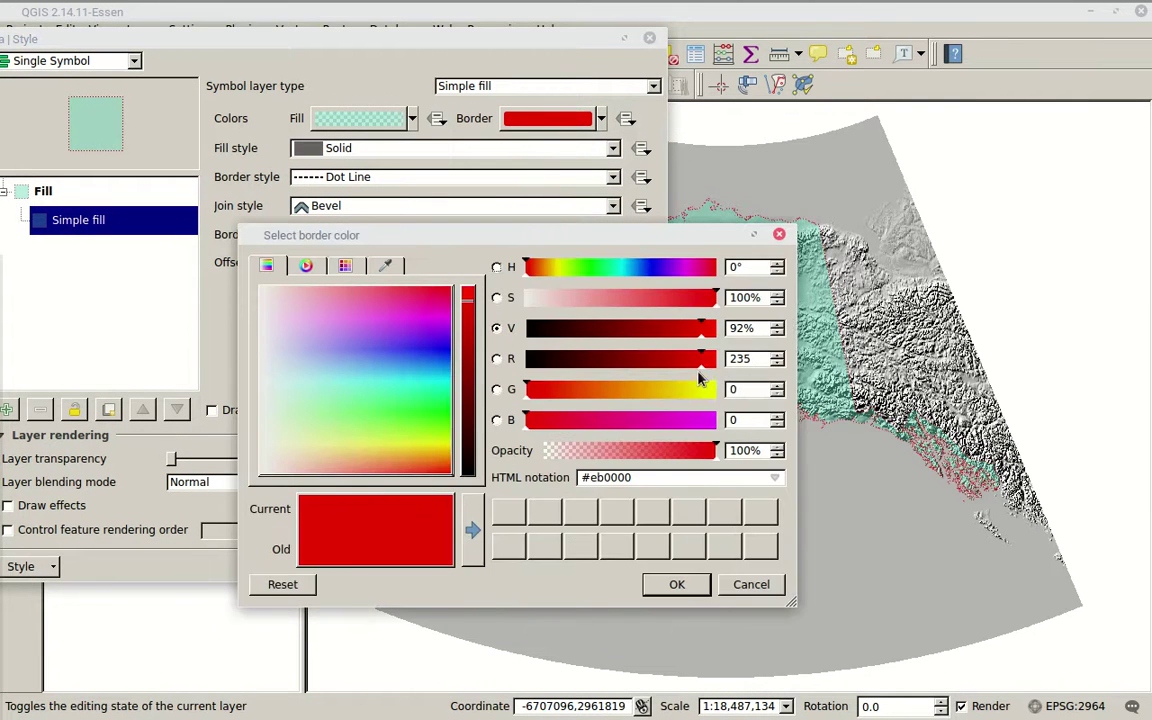
pyautogui.moveTo(702, 328); pyautogui.dragTo(376, 330)
pyautogui.moveTo(583, 328)
pyautogui.mouseDown()
pyautogui.moveTo(557, 328)
pyautogui.moveTo(588, 335)
pyautogui.mouseUp()
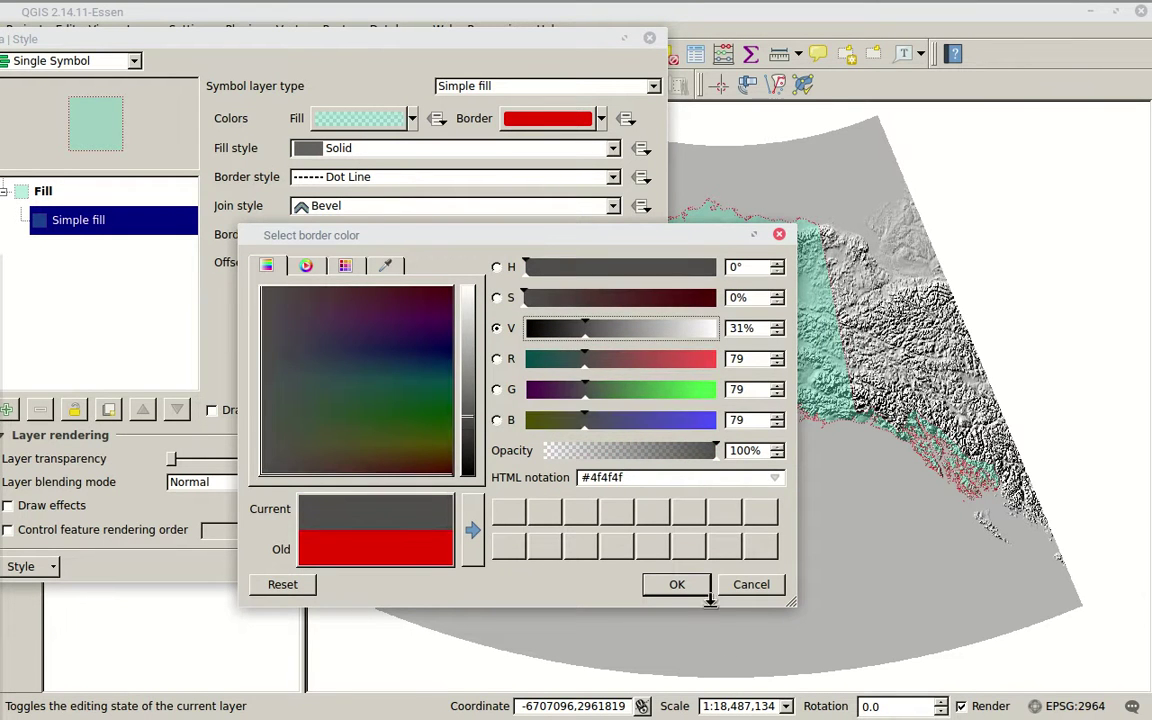
pyautogui.click(676, 585)
pyautogui.click(580, 569)
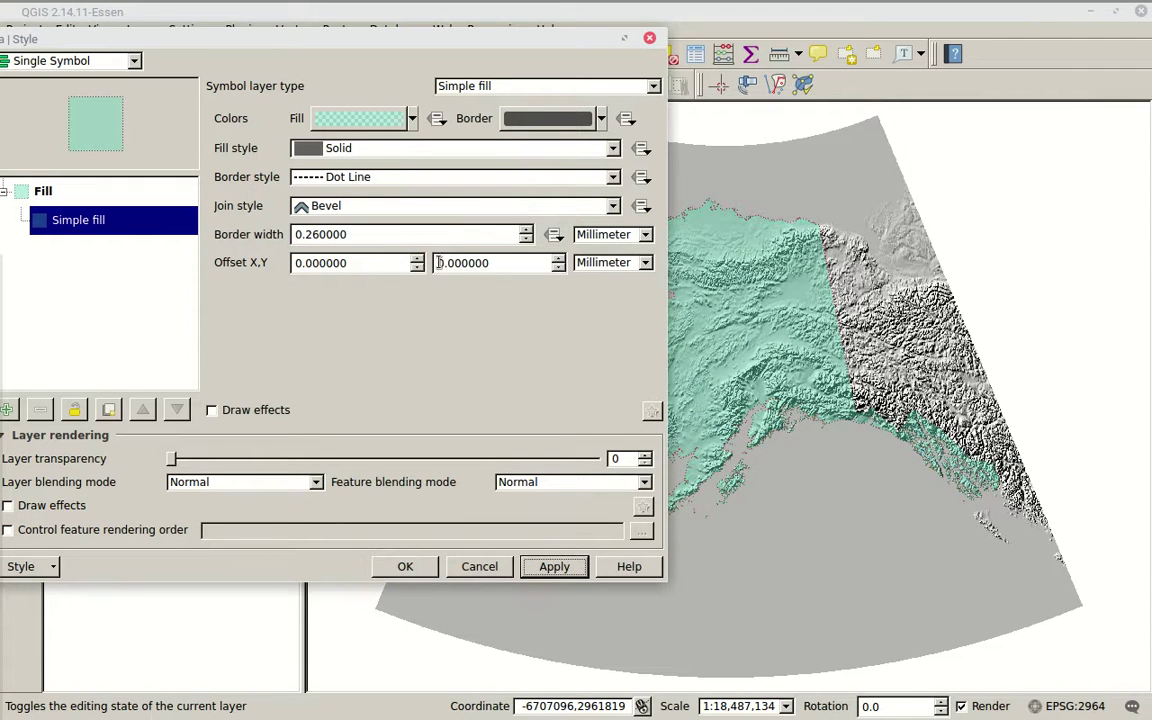
# Set the alaska polygon's border style to Dash Line, apply it and accept the layer properties
pyautogui.click(614, 180)
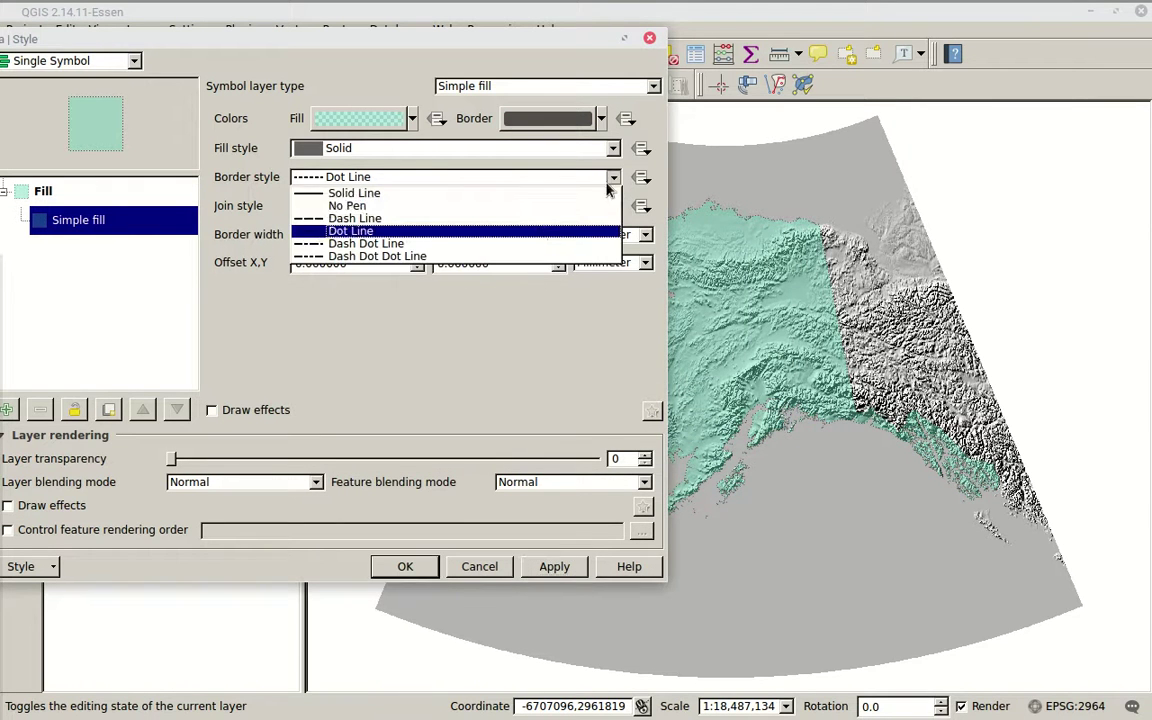
pyautogui.click(530, 219)
pyautogui.click(550, 566)
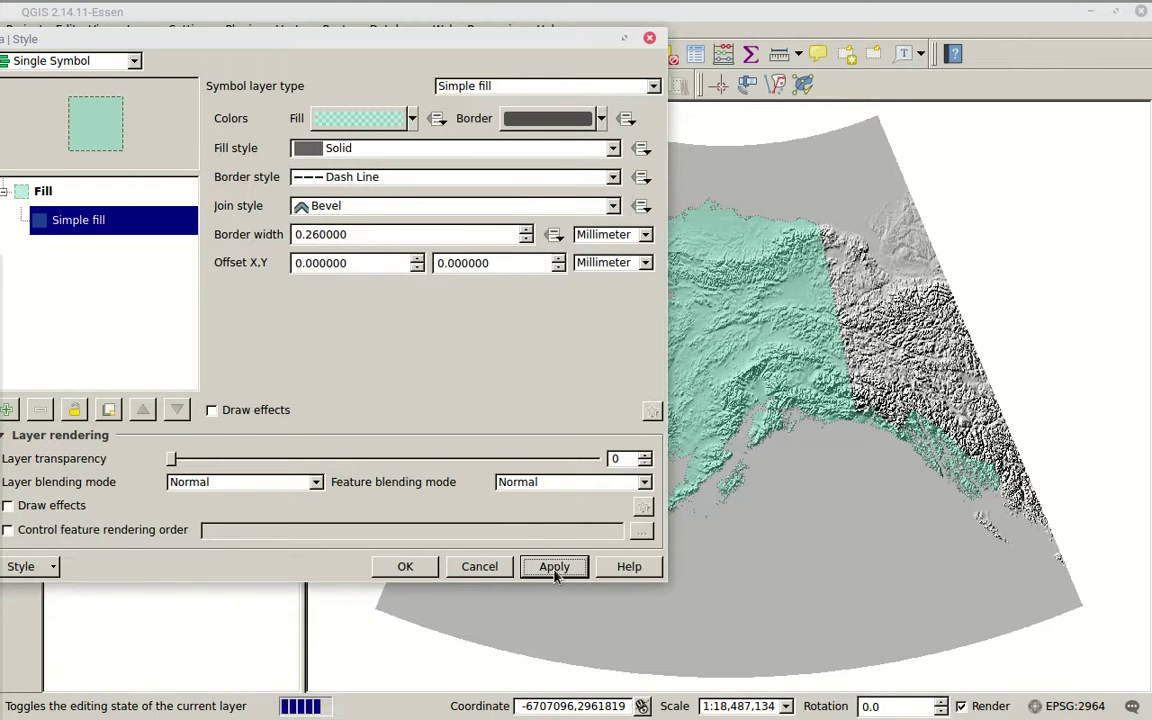
pyautogui.click(427, 570)
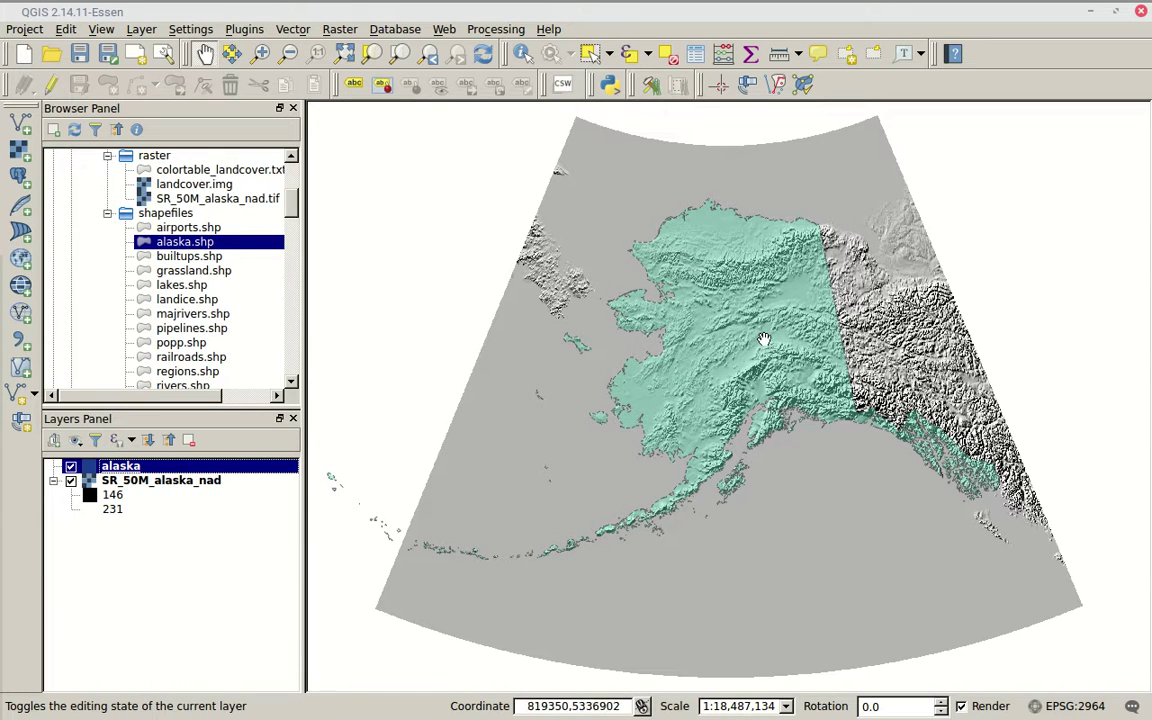
# Add the popp shapefile from the sample data to the map and open its attribute table
pyautogui.scroll(-2, 195, 343)
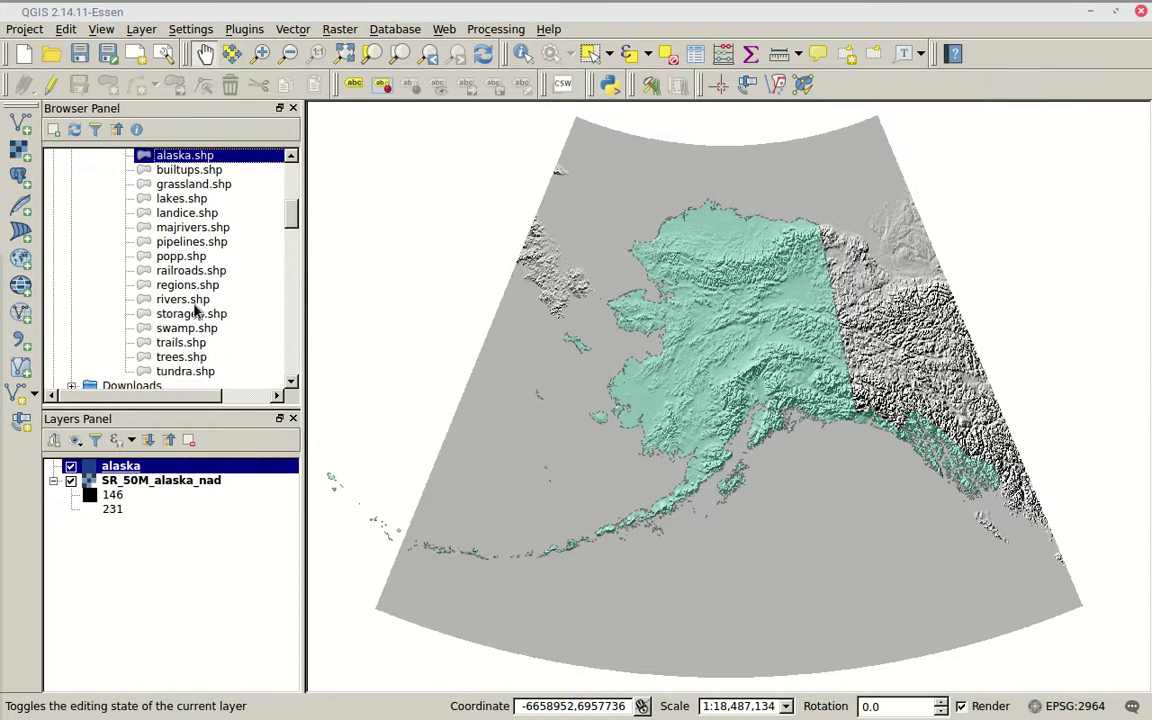
pyautogui.click(170, 255)
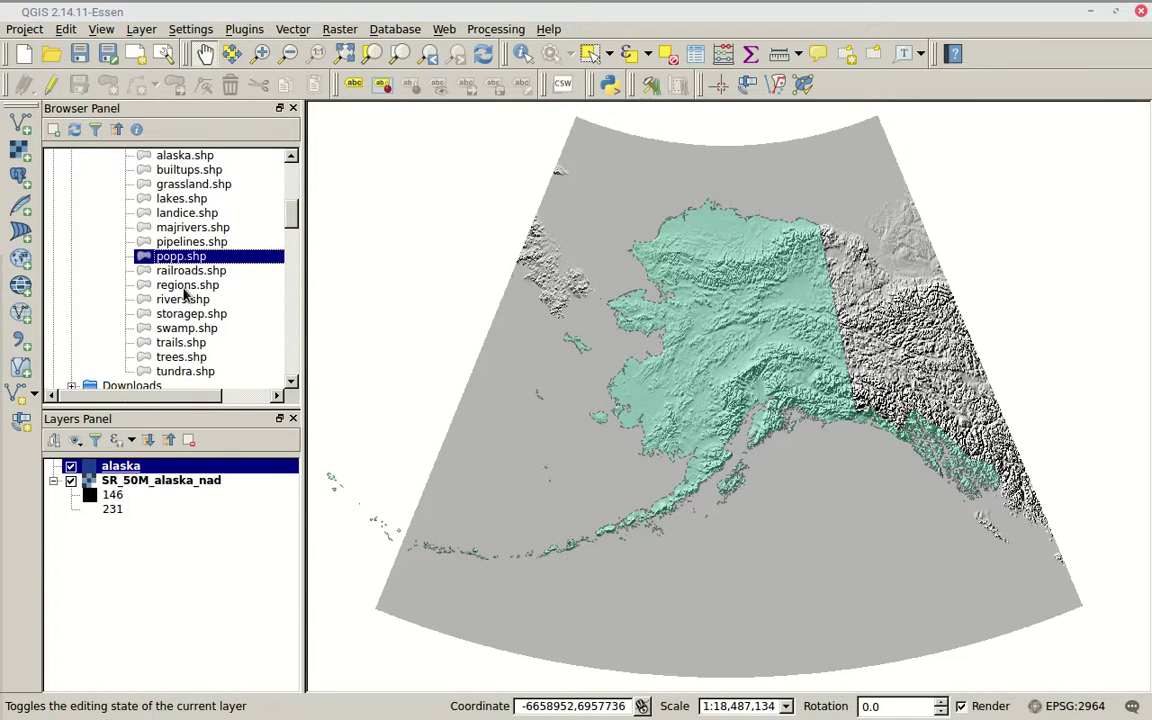
pyautogui.scroll(1, 185, 262)
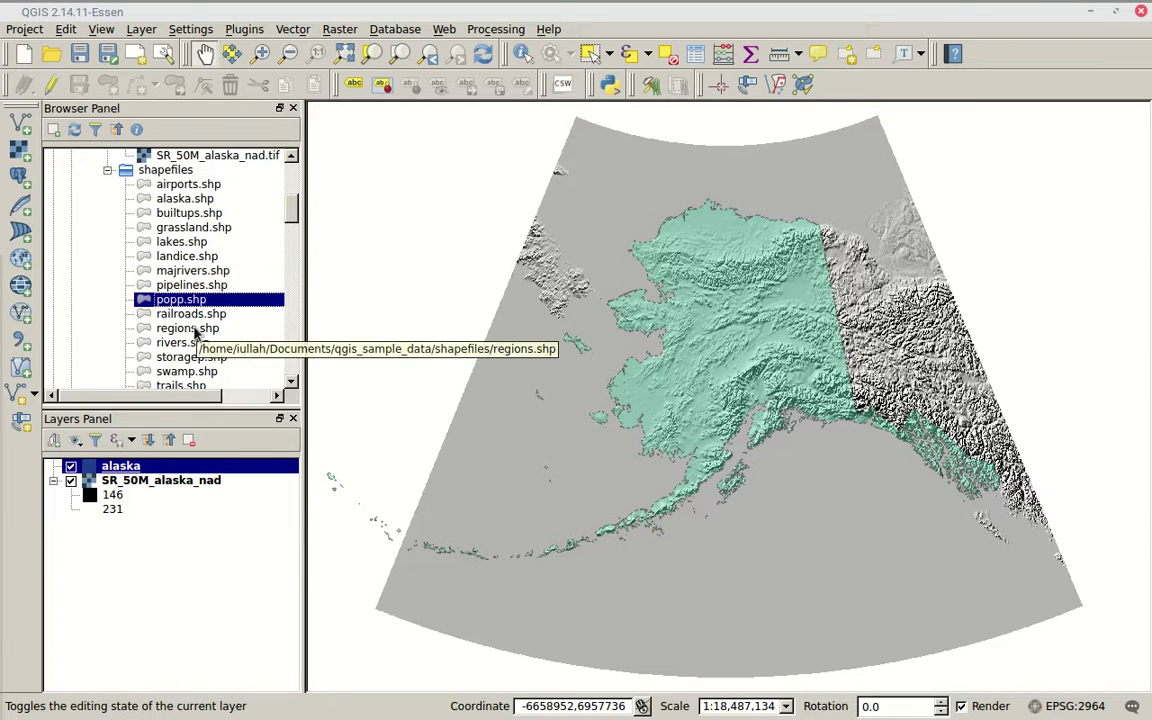
pyautogui.doubleClick(160, 300)
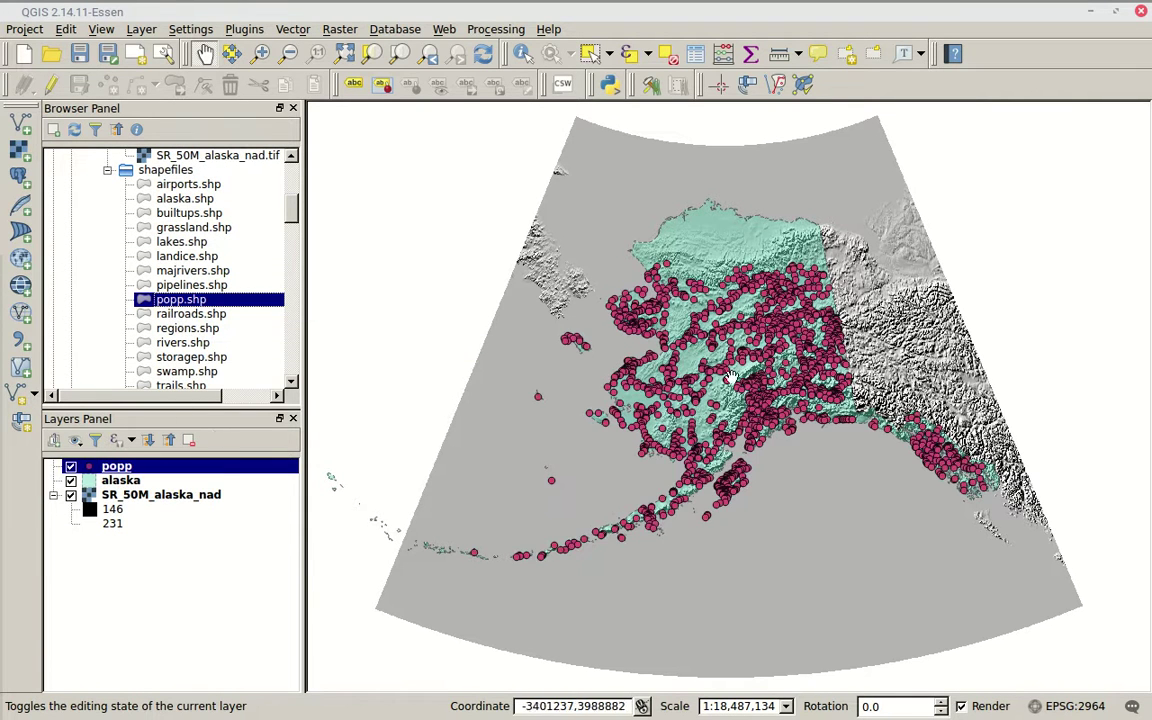
pyautogui.rightClick(118, 473)
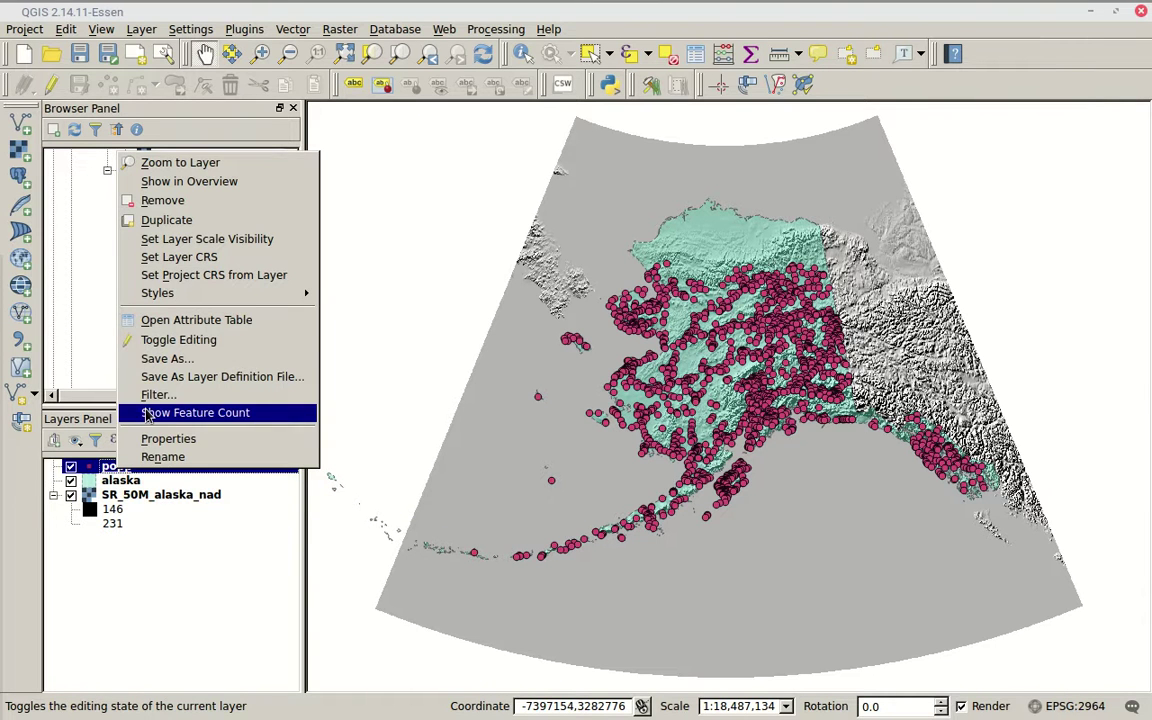
pyautogui.click(205, 320)
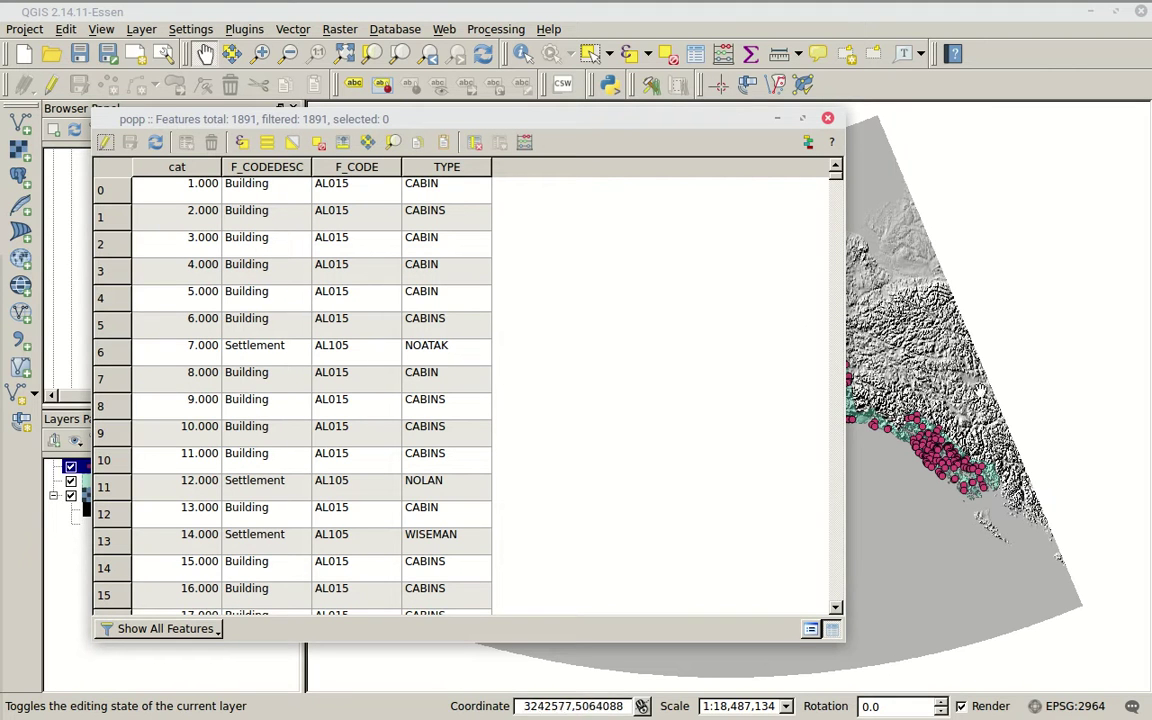
# Look through the records in the popp attribute table, checking the F_CODEDESC and TYPE columns, and close the table
pyautogui.moveTo(835, 180); pyautogui.dragTo(855, 147)
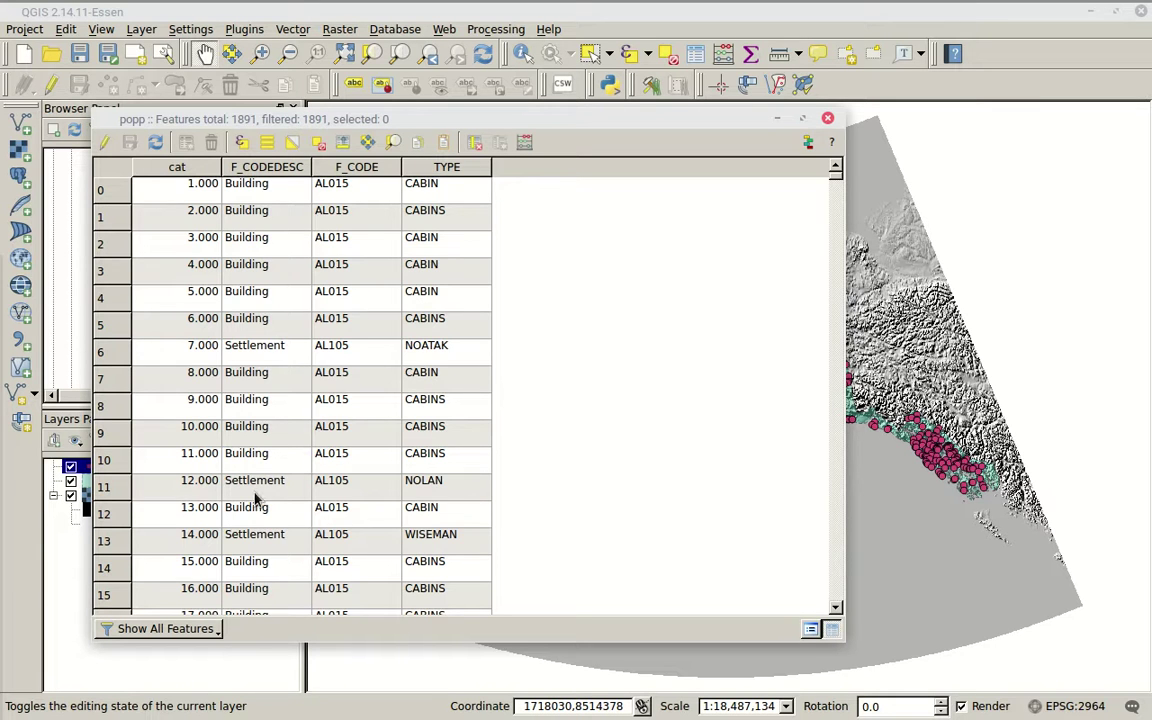
pyautogui.scroll(-20, 255, 507)
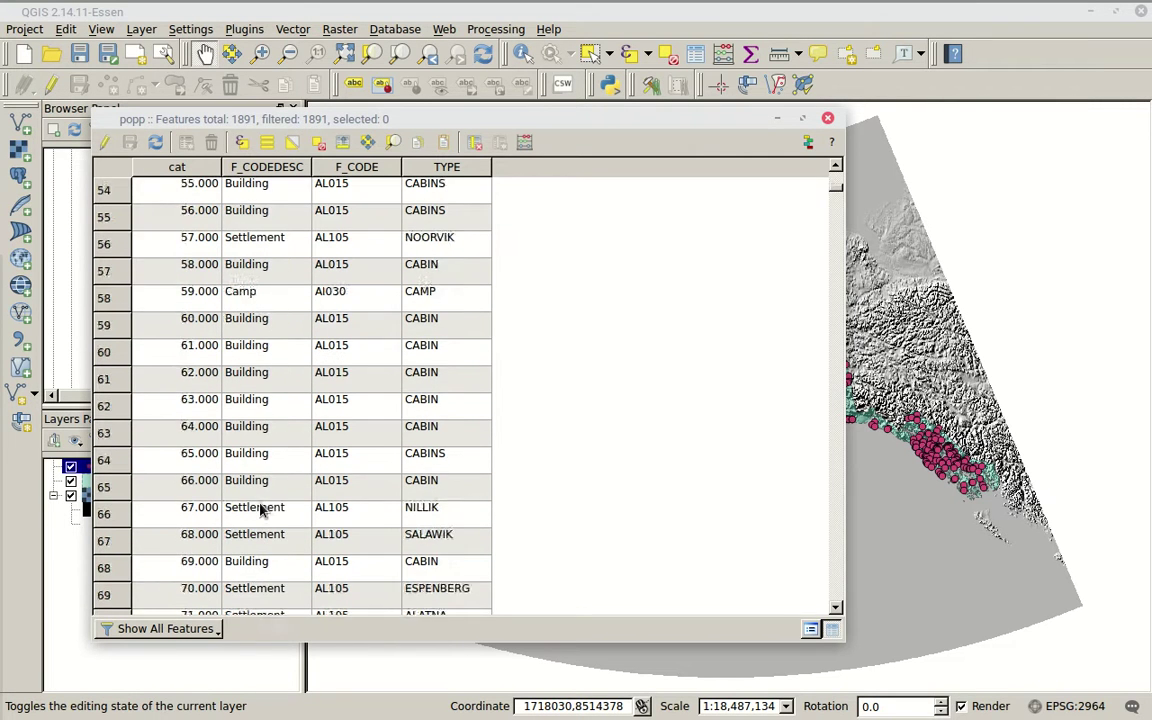
pyautogui.scroll(-20, 260, 512)
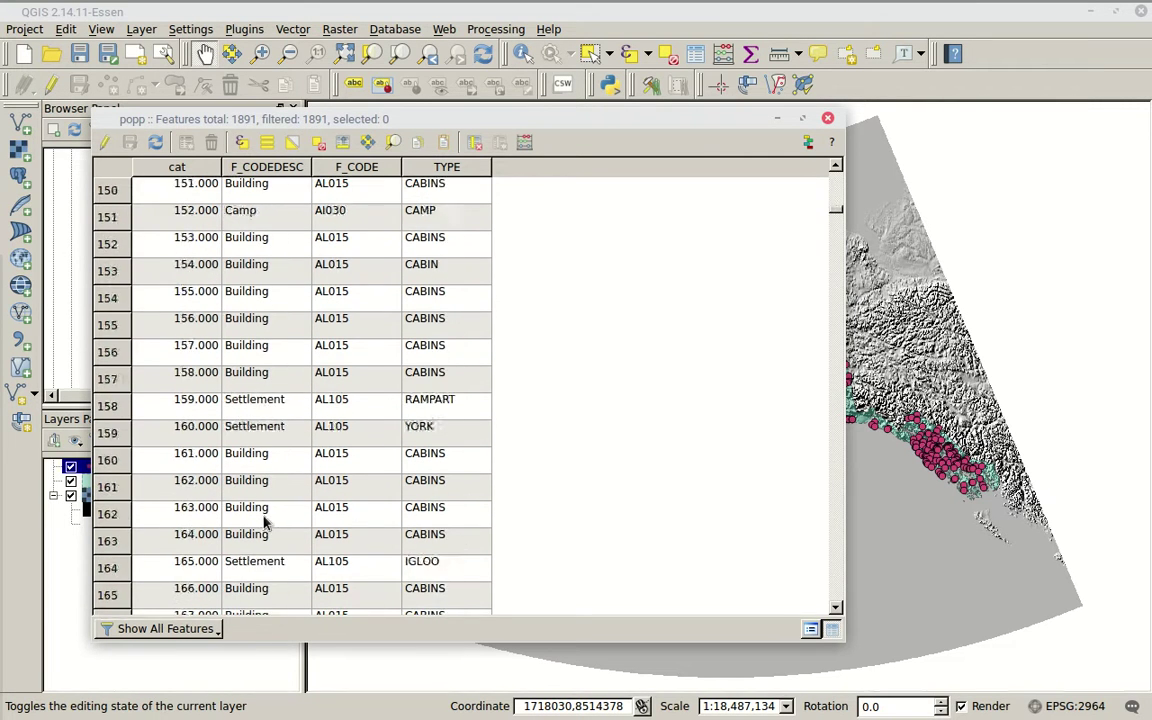
pyautogui.scroll(-9, 265, 520)
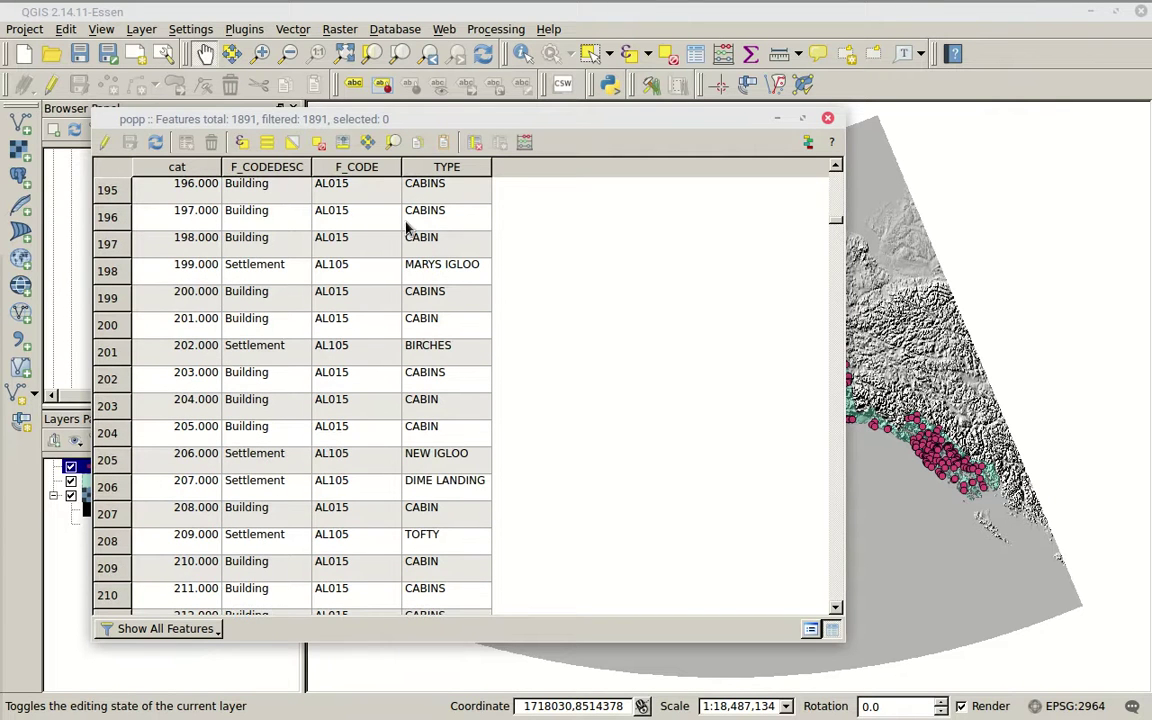
pyautogui.scroll(-12, 170, 563)
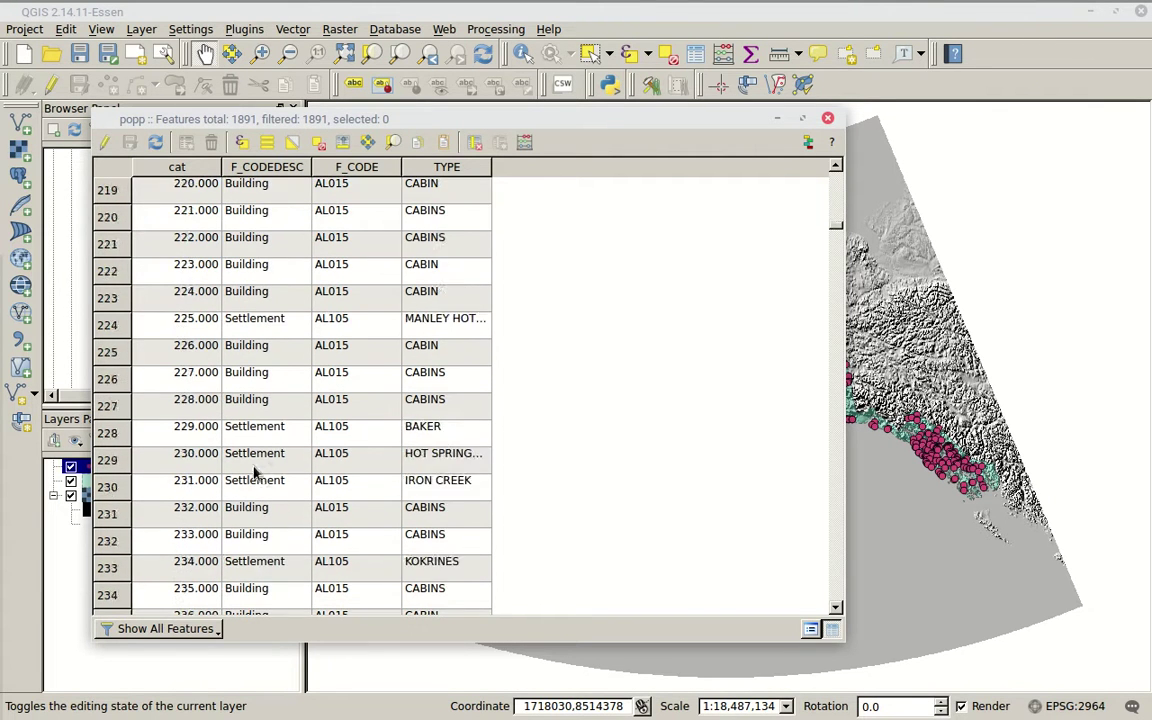
pyautogui.scroll(-8, 251, 486)
pyautogui.scroll(-17, 251, 486)
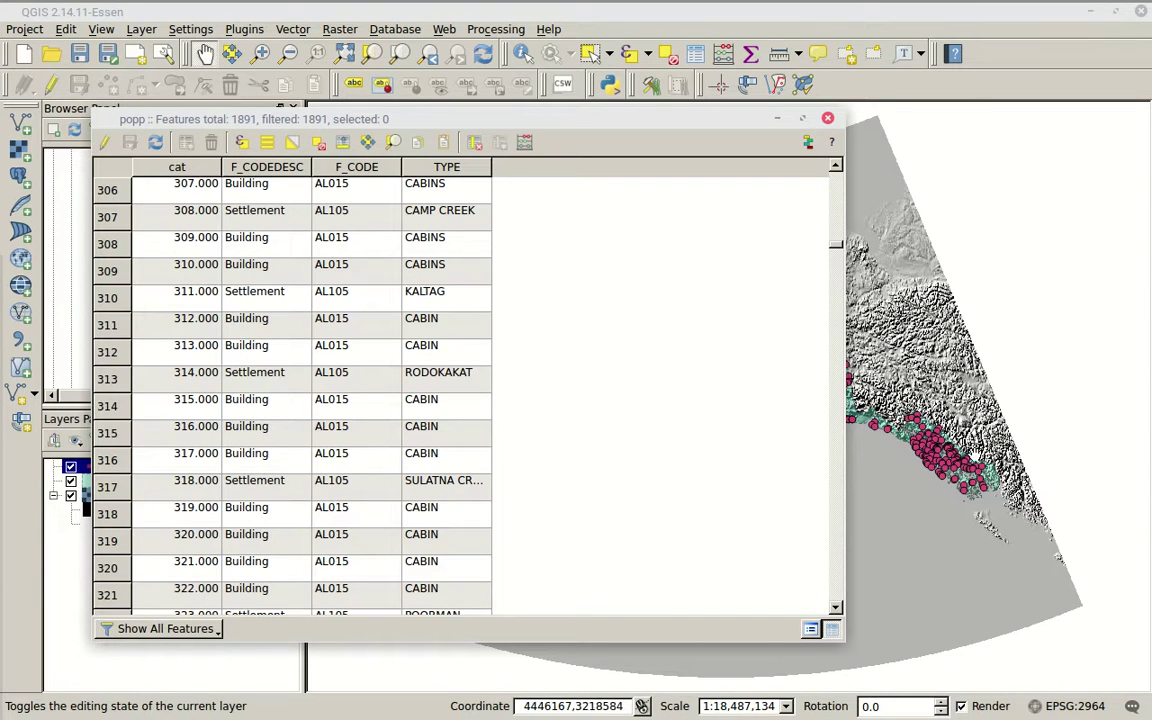
pyautogui.click(828, 118)
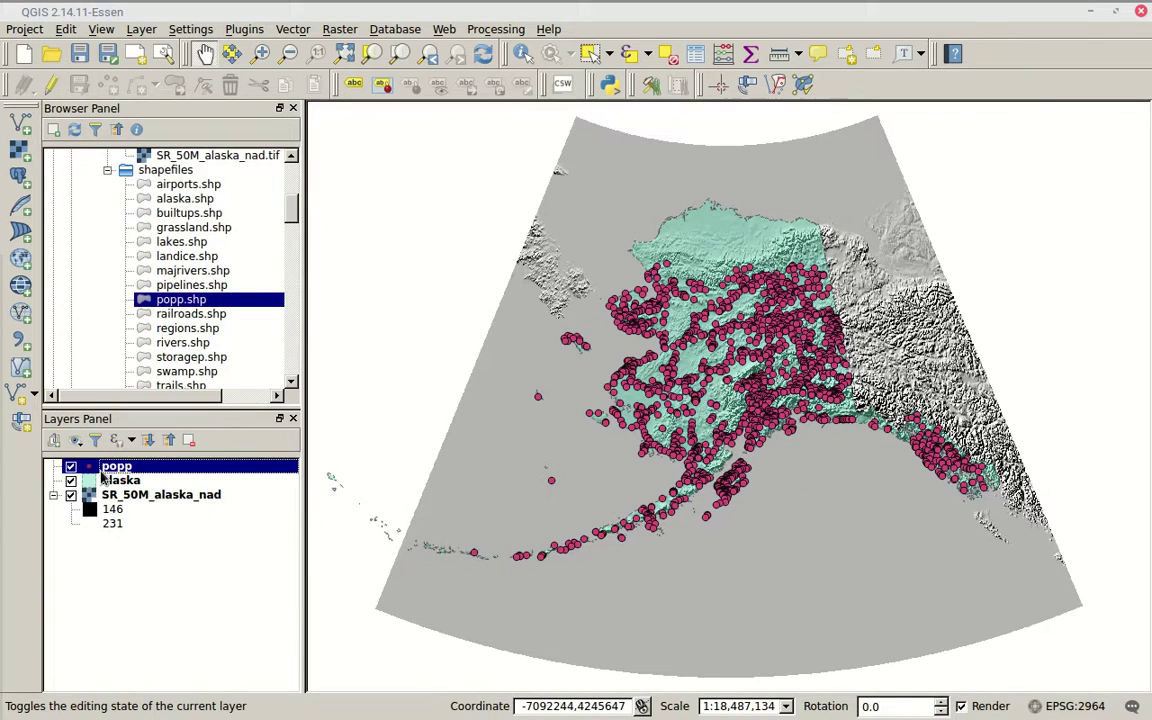
# Open the popp layer's style properties and switch the symbology from Single Symbol to Categorized
pyautogui.rightClick(100, 467)
pyautogui.click(128, 457)
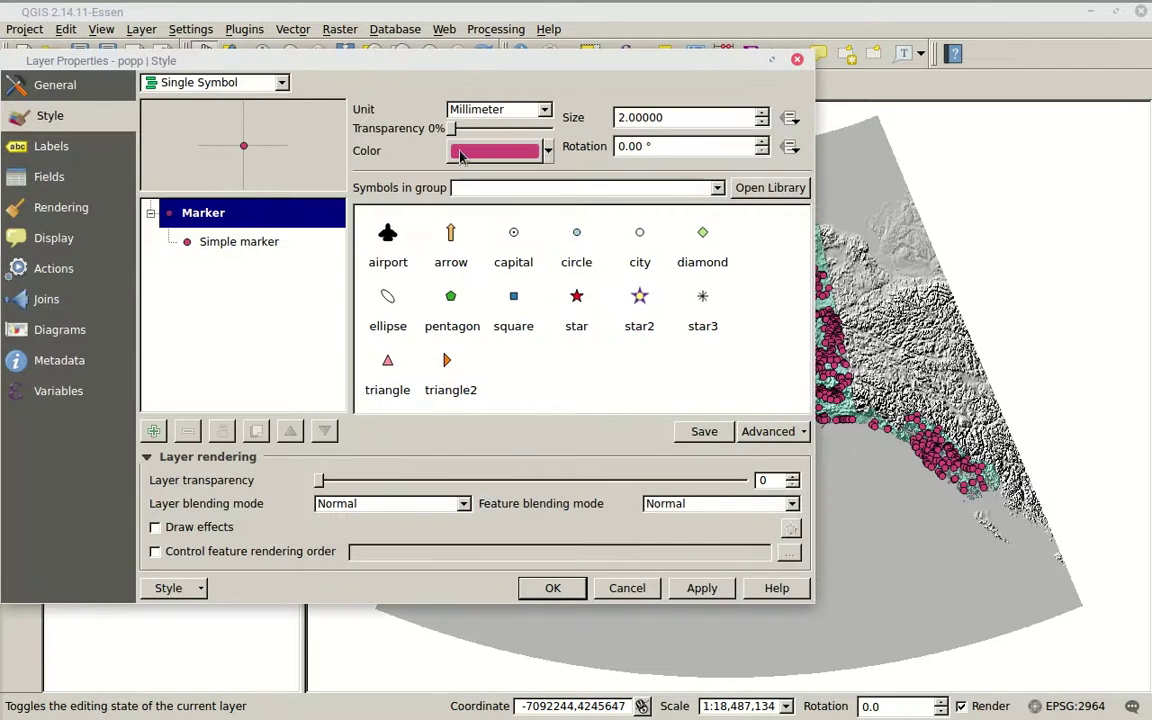
pyautogui.moveTo(367, 58); pyautogui.dragTo(499, 55)
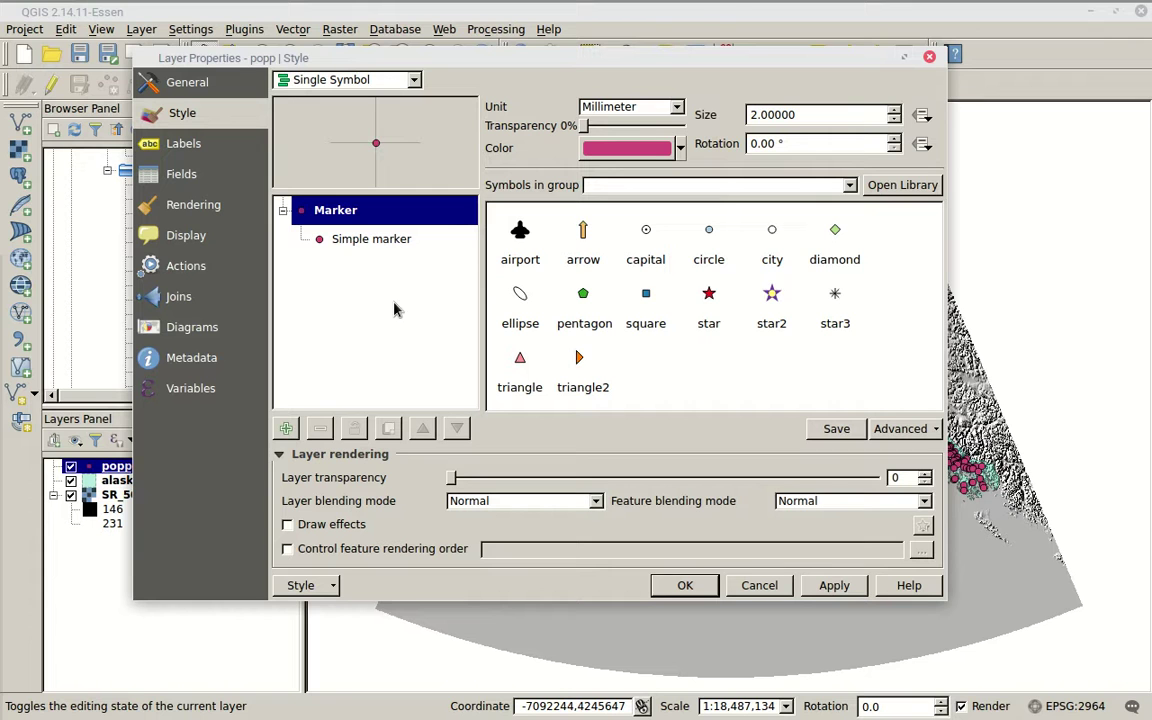
pyautogui.click(413, 82)
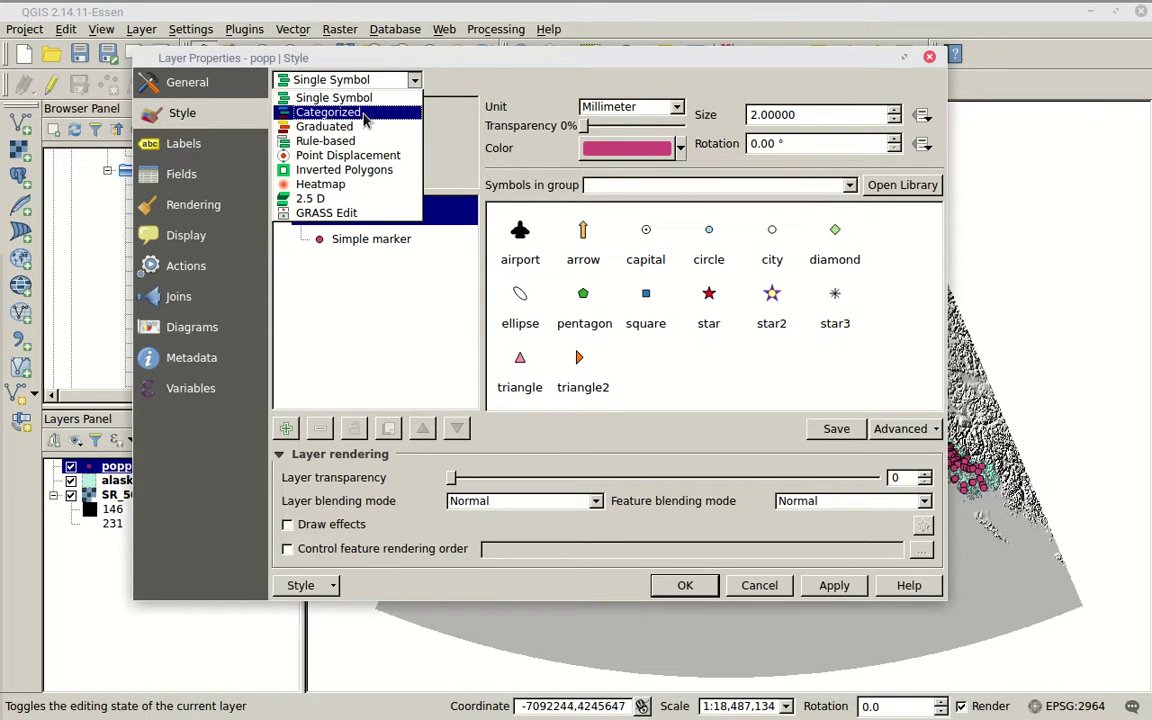
pyautogui.click(330, 112)
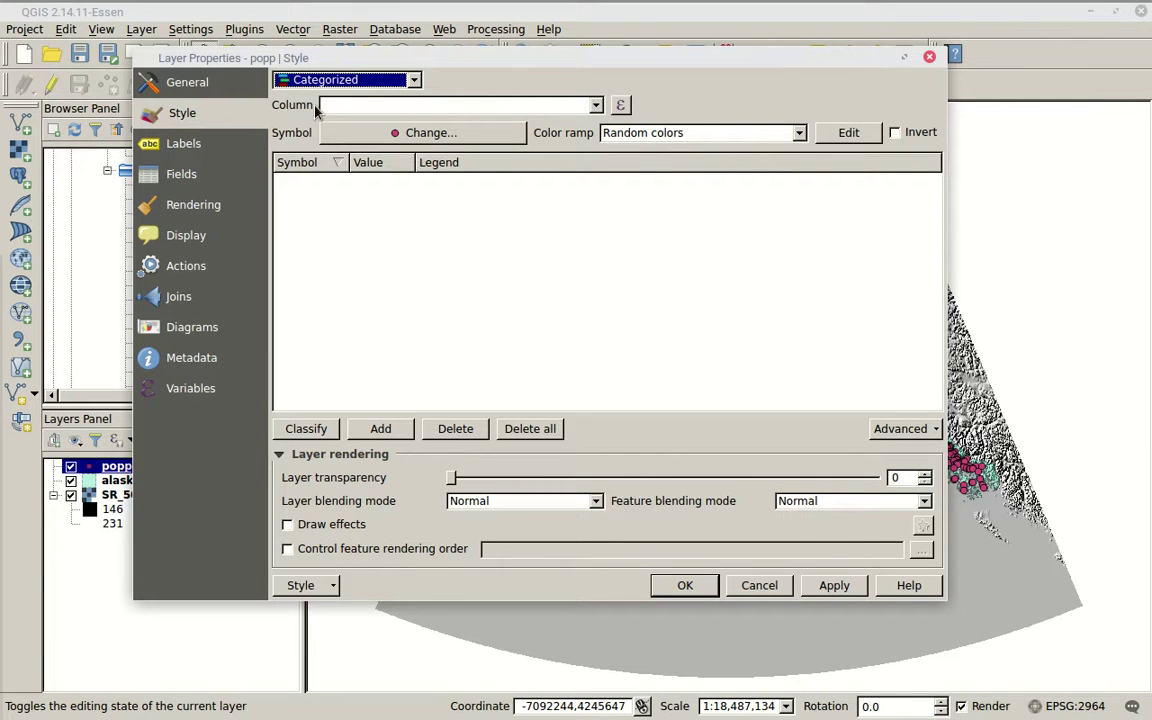
# Classify the popp points by the F_CODEDESC column with random colors and apply the style to the map
pyautogui.click(596, 106)
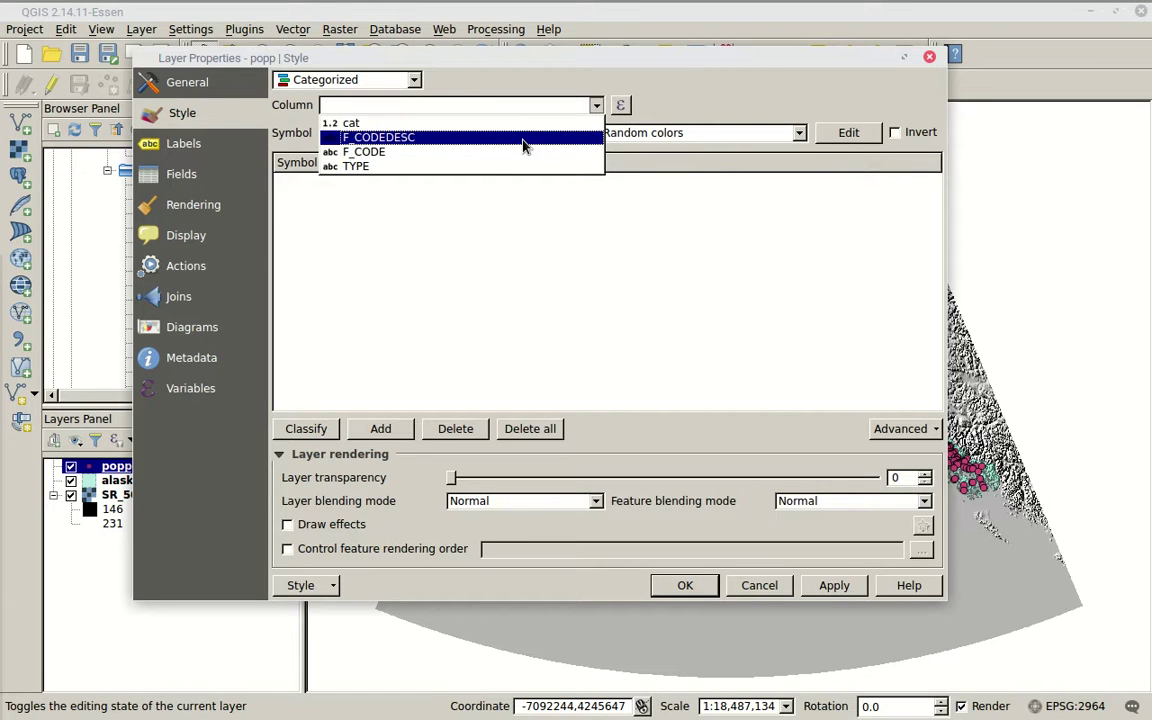
pyautogui.click(523, 146)
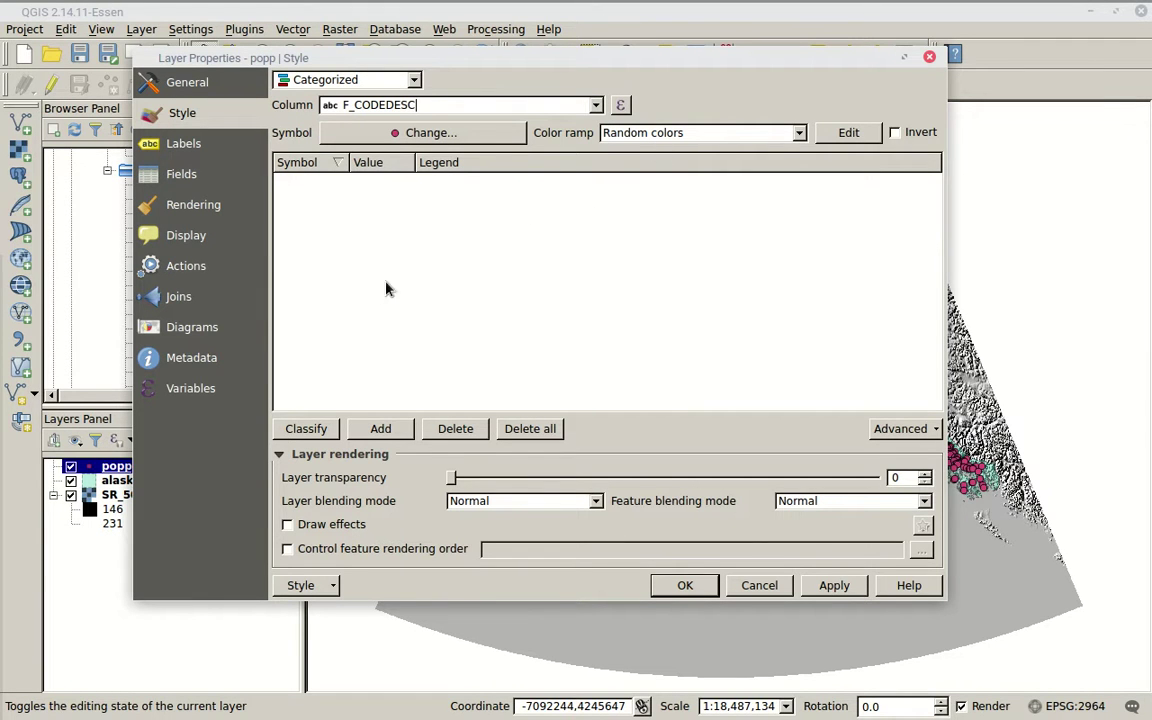
pyautogui.click(331, 430)
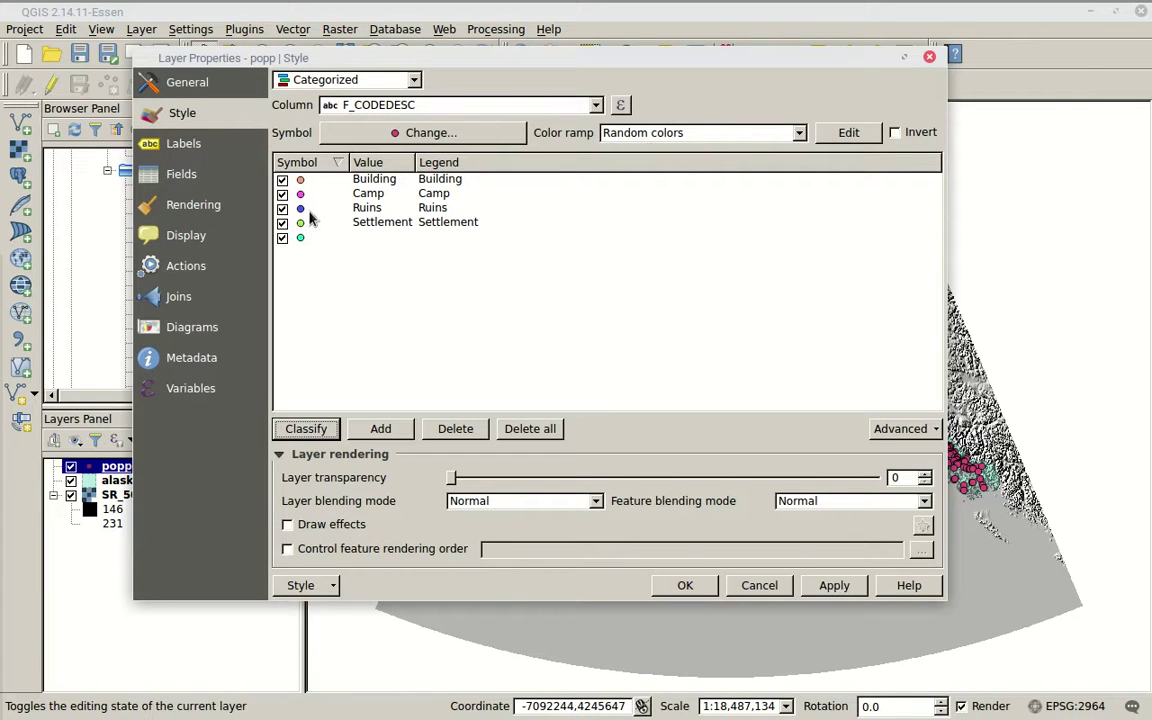
pyautogui.click(826, 587)
pyautogui.moveTo(723, 57); pyautogui.dragTo(545, 300)
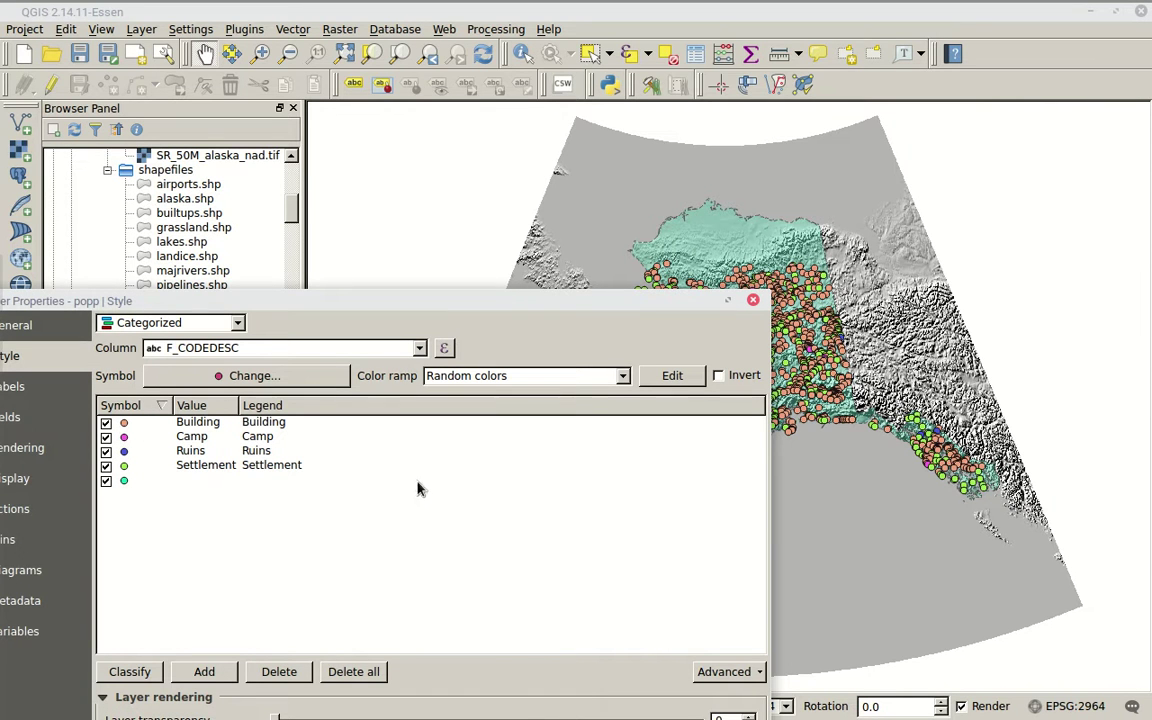
# Delete all the popp categories, classify F_CODEDESC again for a new set of random colors, and apply it
pyautogui.moveTo(513, 303); pyautogui.dragTo(520, 58)
pyautogui.click(132, 439)
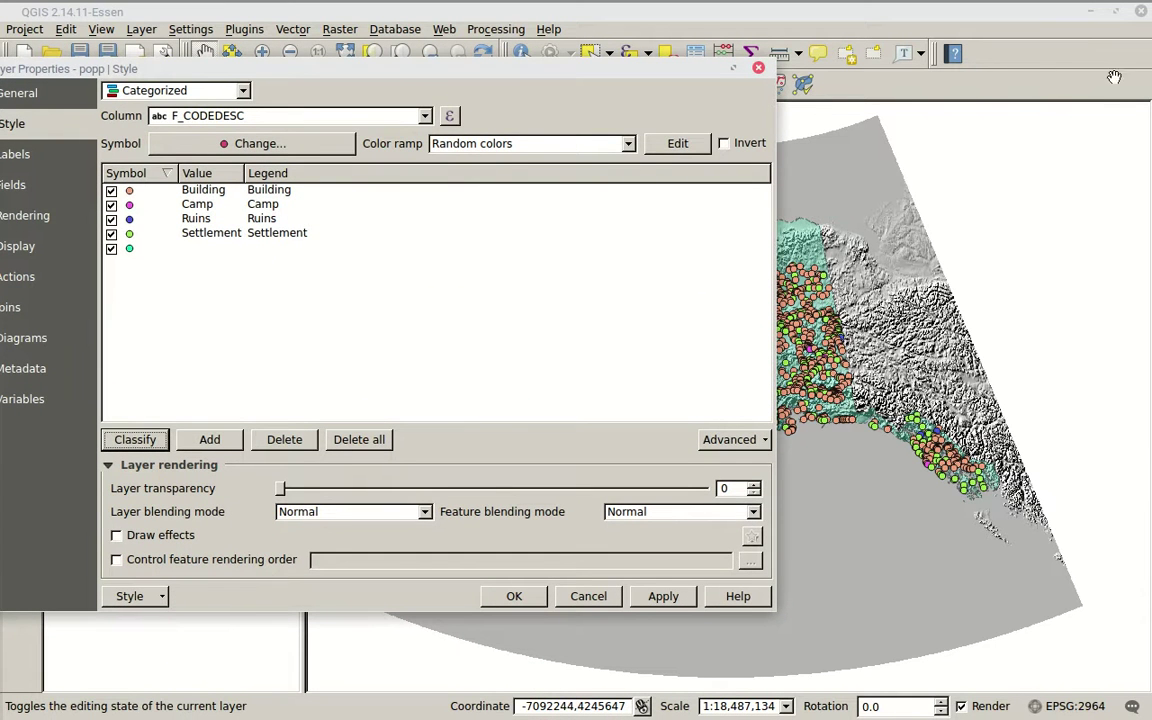
pyautogui.click(388, 114)
pyautogui.click(352, 153)
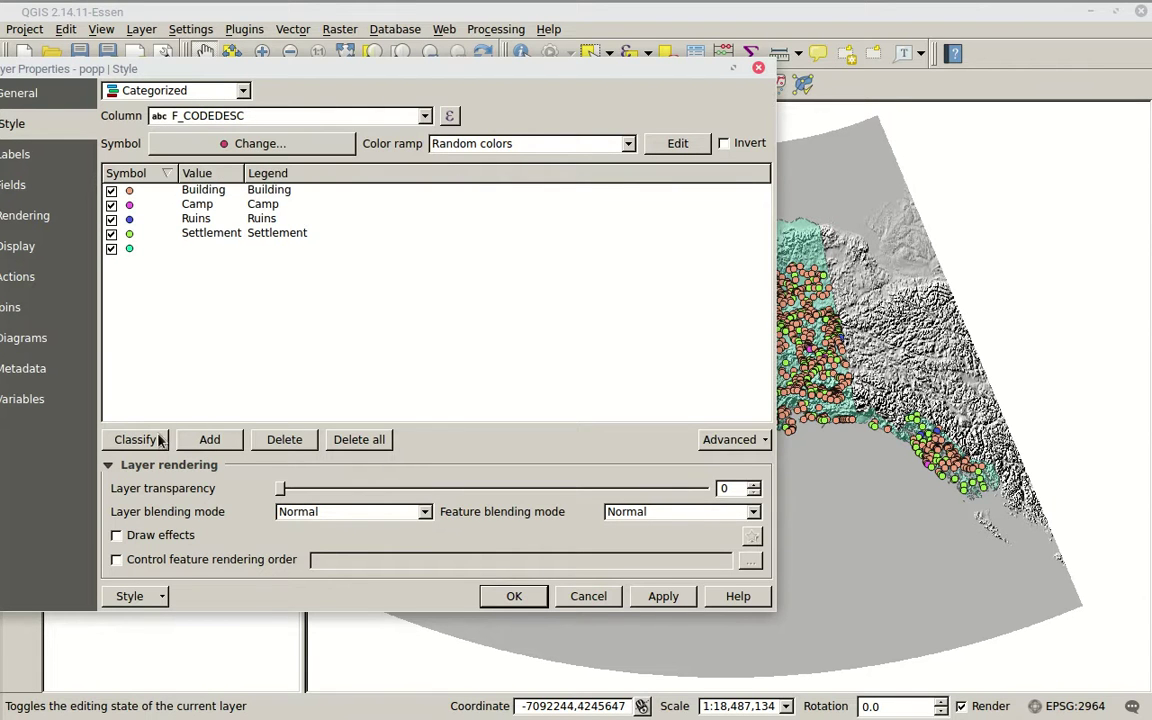
pyautogui.click(305, 190)
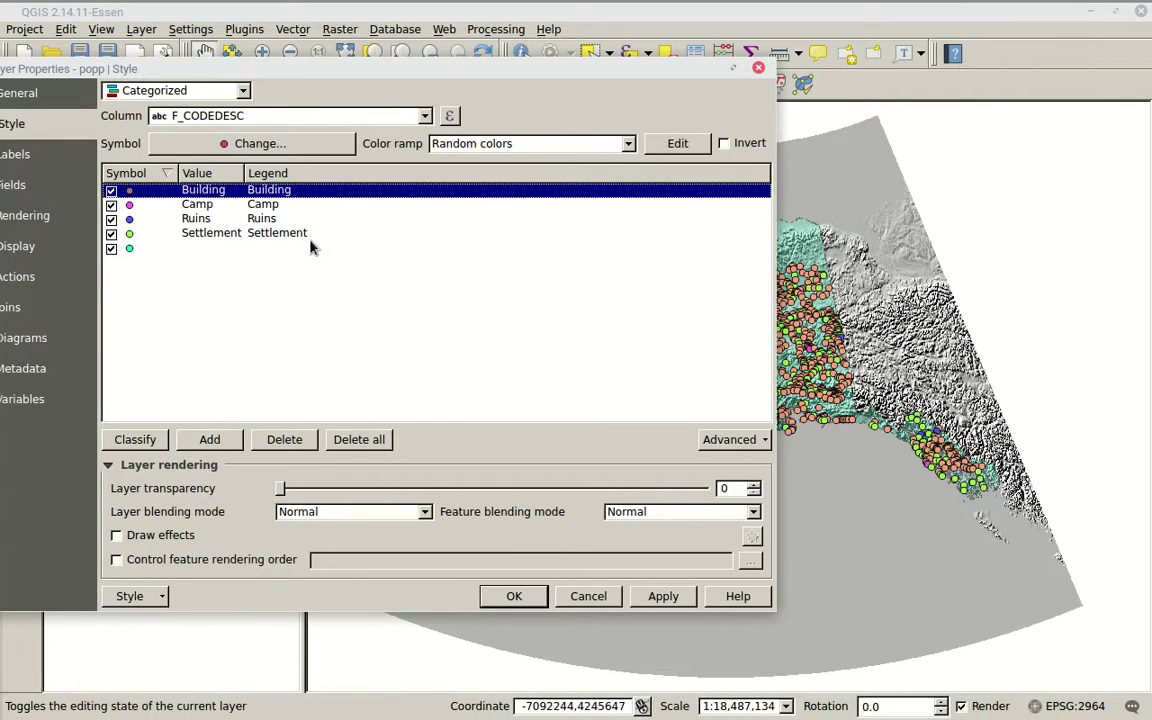
pyautogui.keyDown('shift'); pyautogui.click(316, 249); pyautogui.keyUp('shift')
pyautogui.click(342, 440)
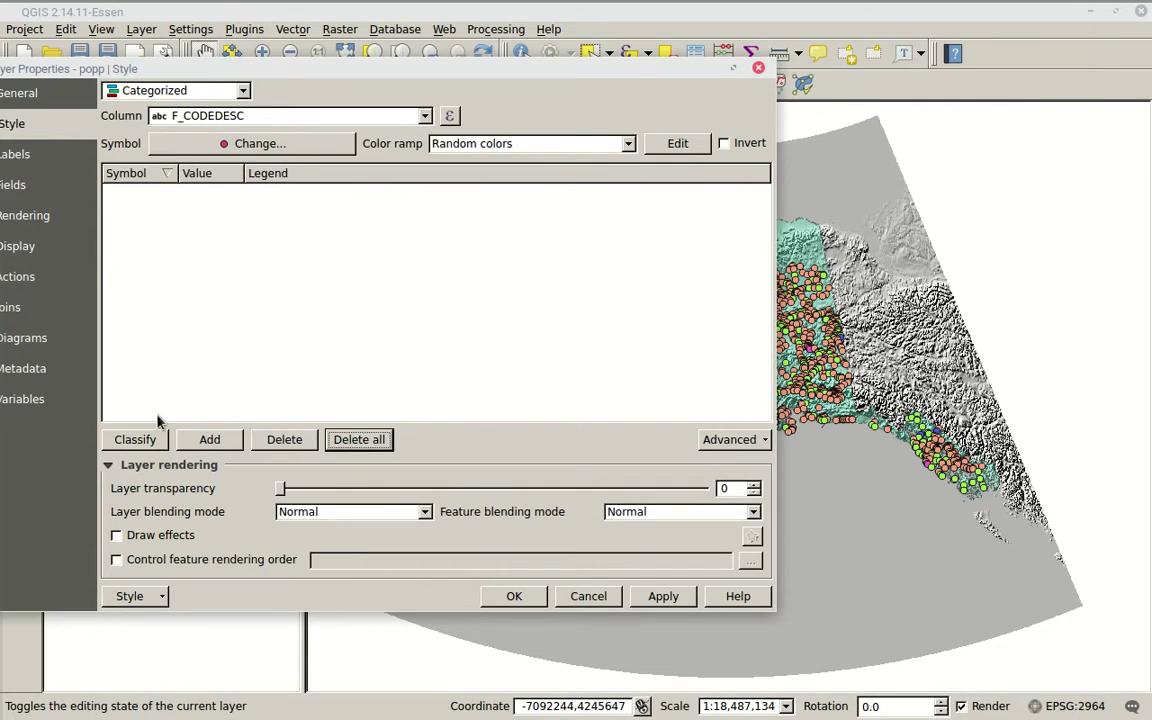
pyautogui.click(135, 439)
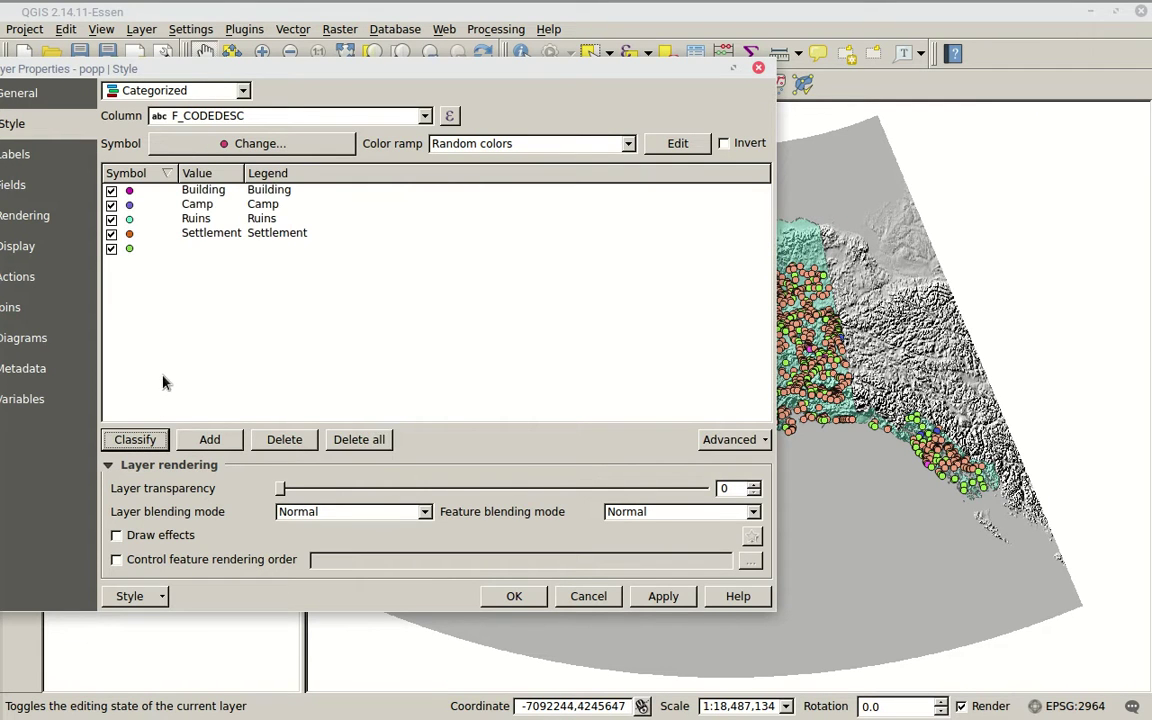
pyautogui.click(664, 597)
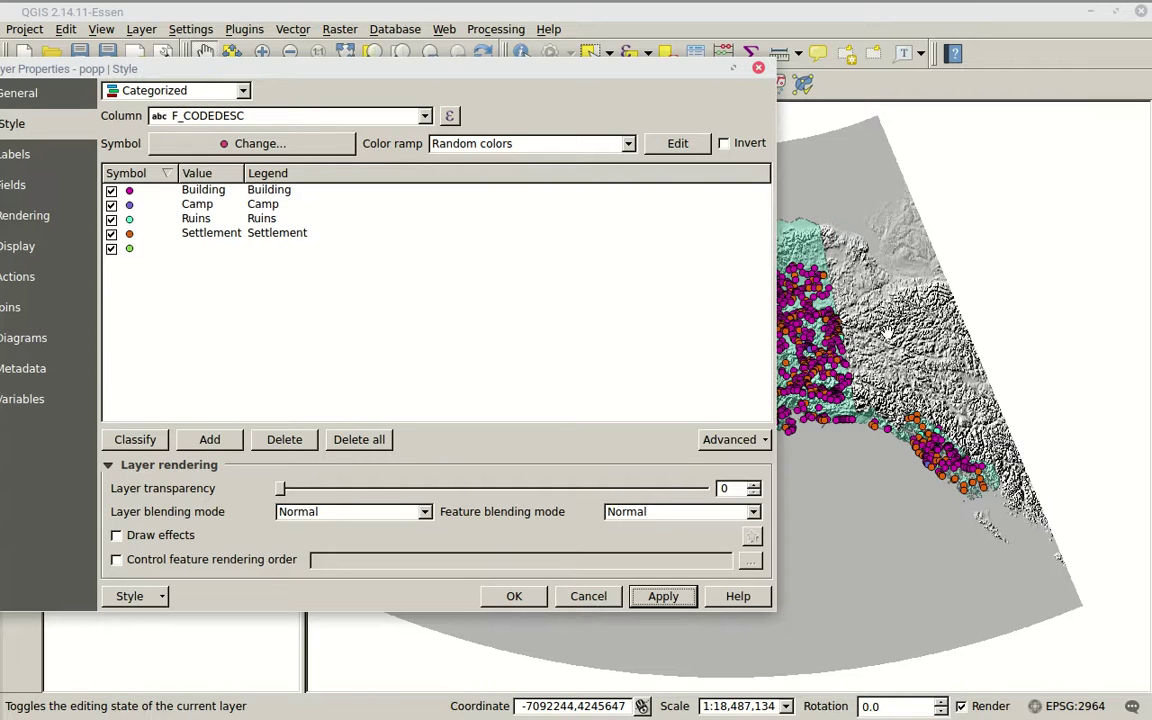
# Change the color ramp of the popp categories to Oranges and apply it to the map
pyautogui.click(628, 145)
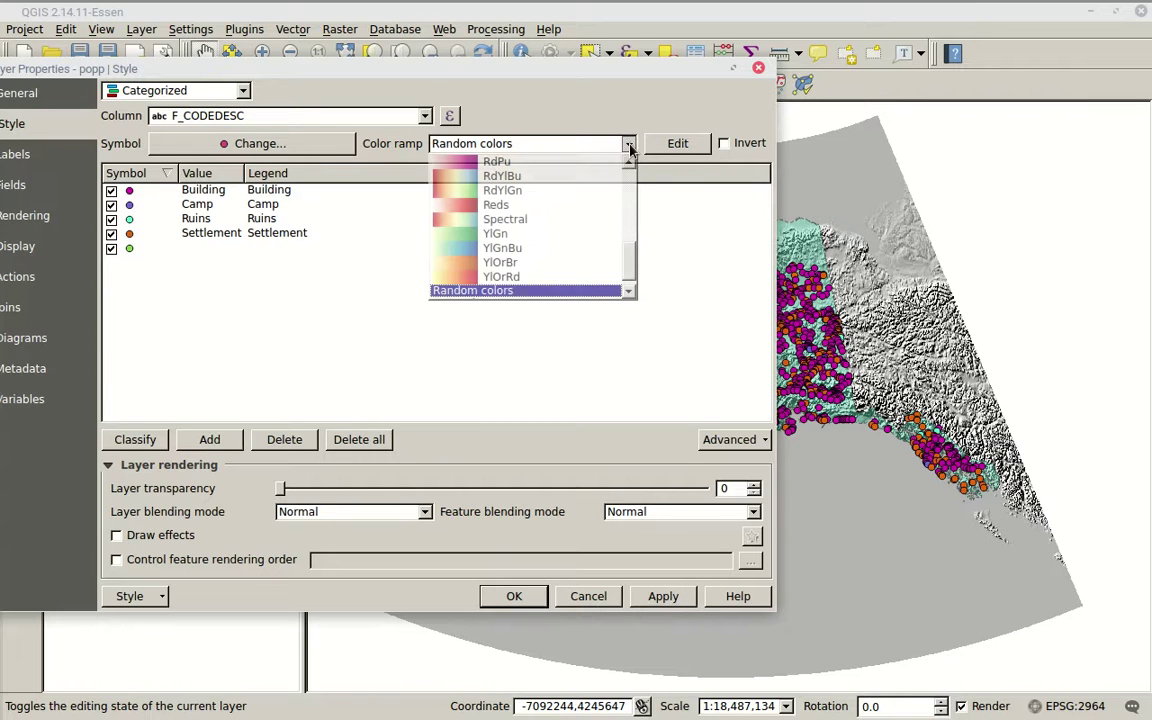
pyautogui.scroll(-1, 455, 270)
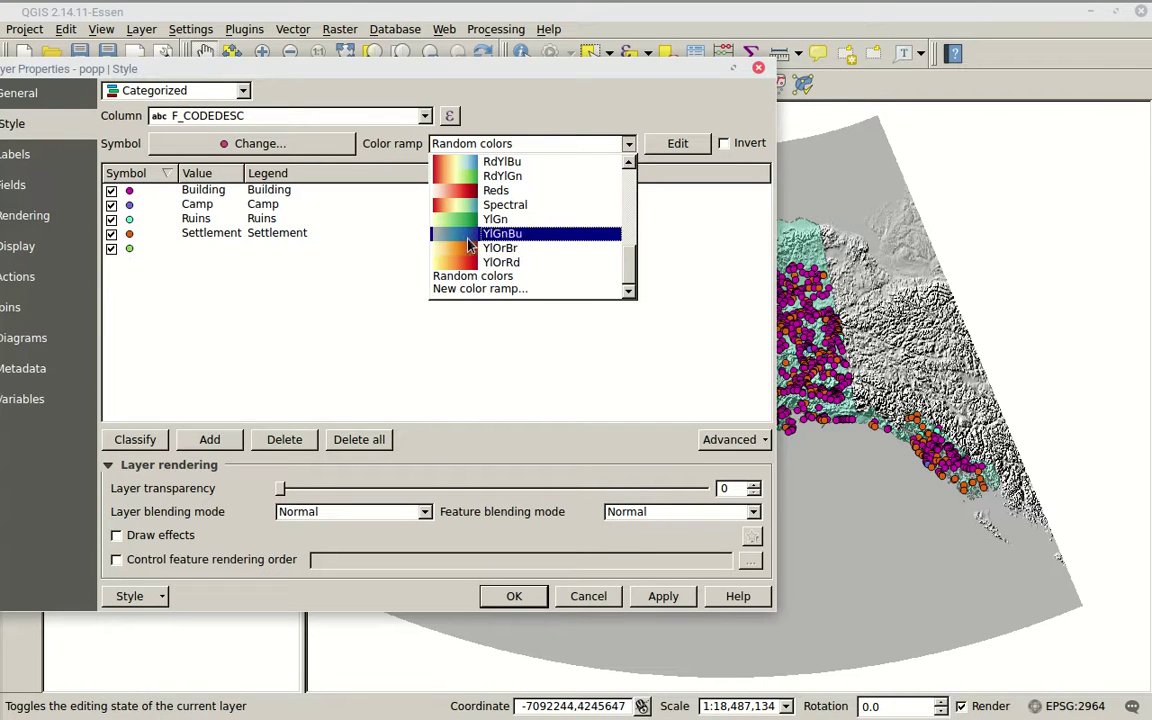
pyautogui.scroll(6, 497, 220)
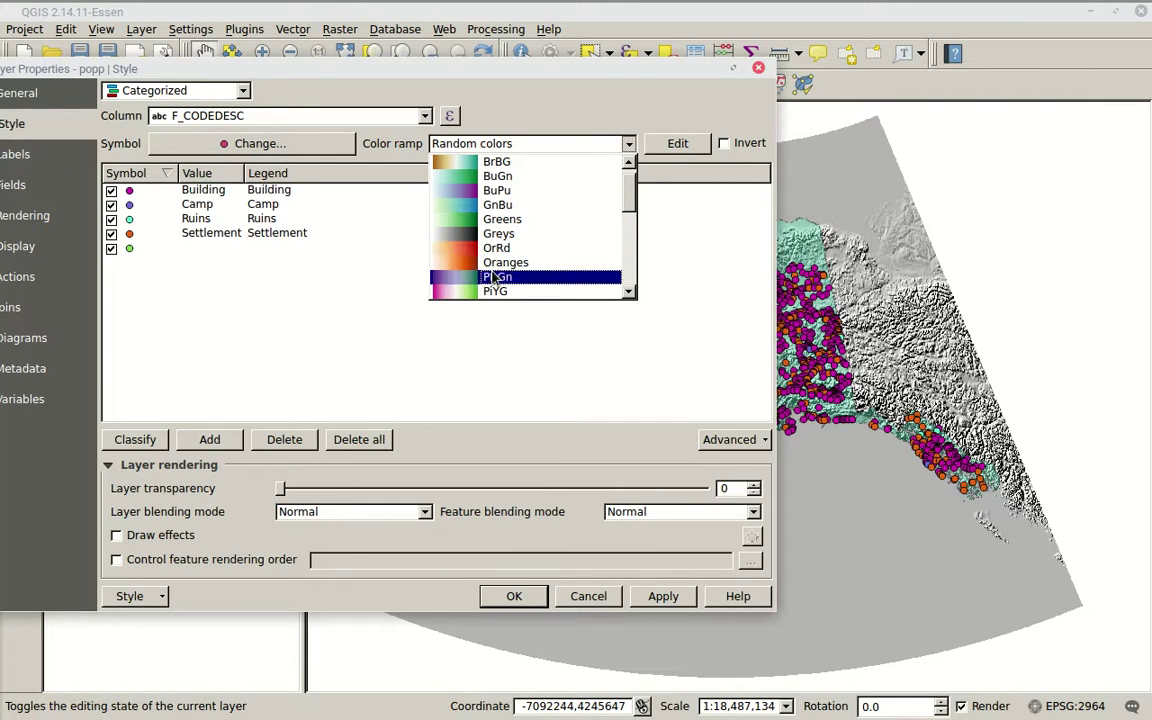
pyautogui.click(492, 263)
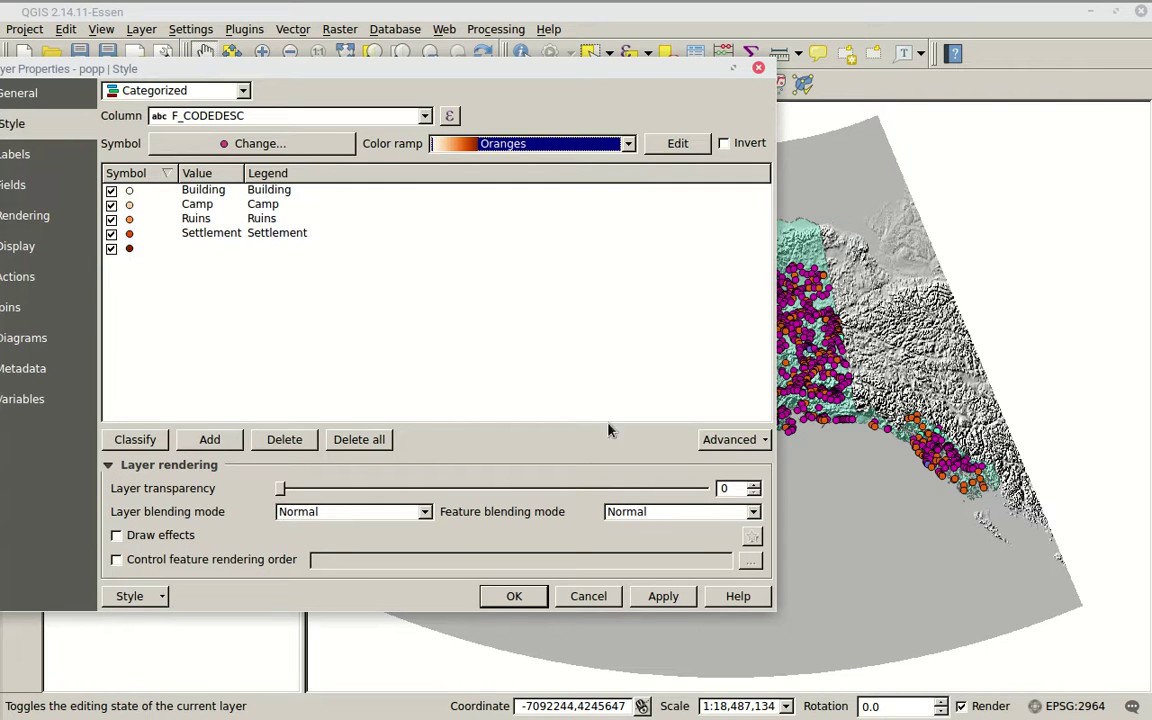
pyautogui.click(663, 596)
pyautogui.moveTo(550, 80); pyautogui.dragTo(522, 108)
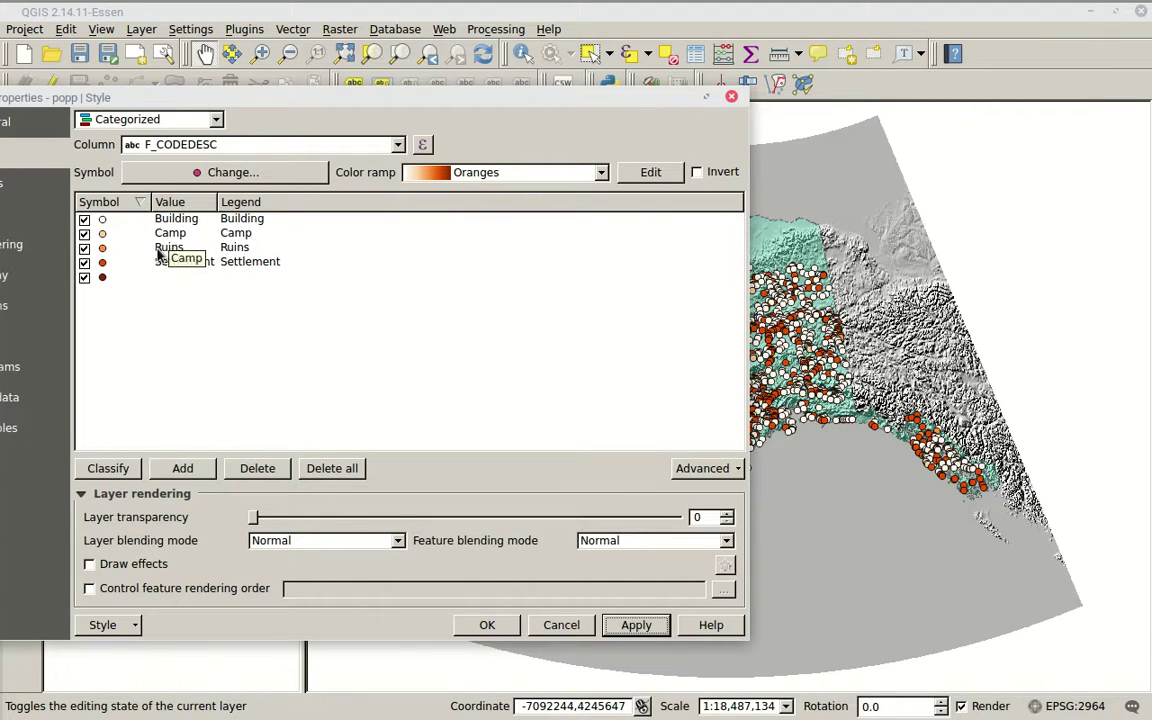
# Change the Ruins category's symbol to a star, color it blue, and apply it to the map
pyautogui.doubleClick(102, 247)
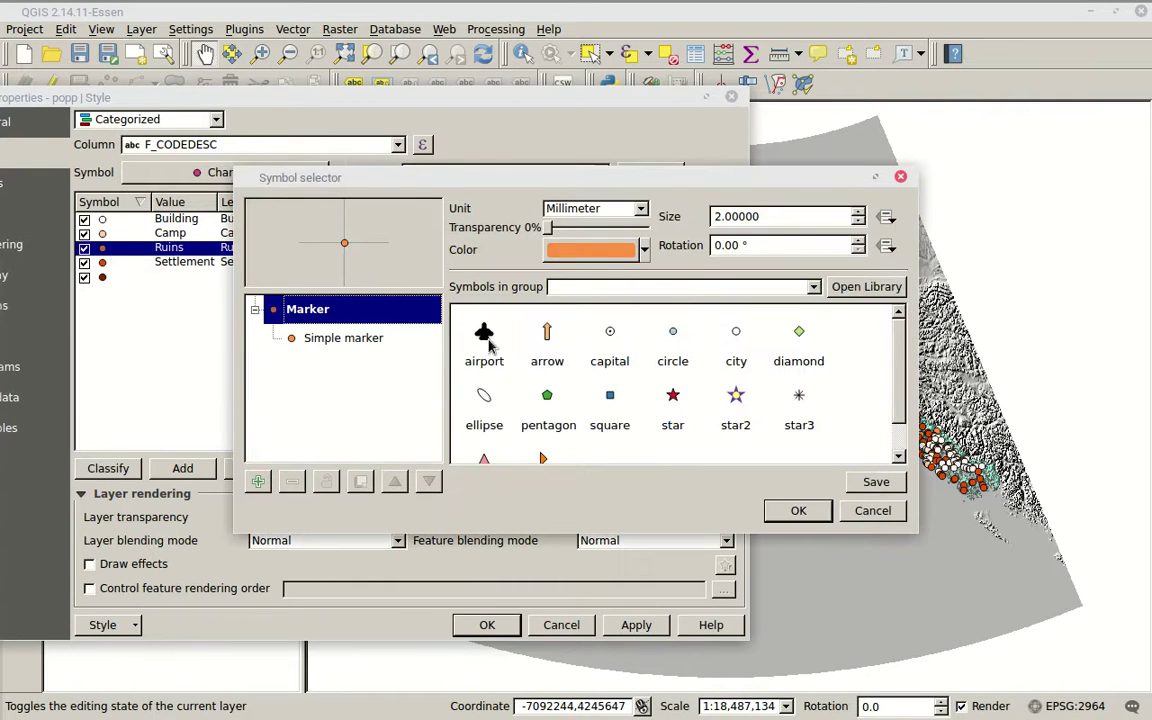
pyautogui.click(672, 398)
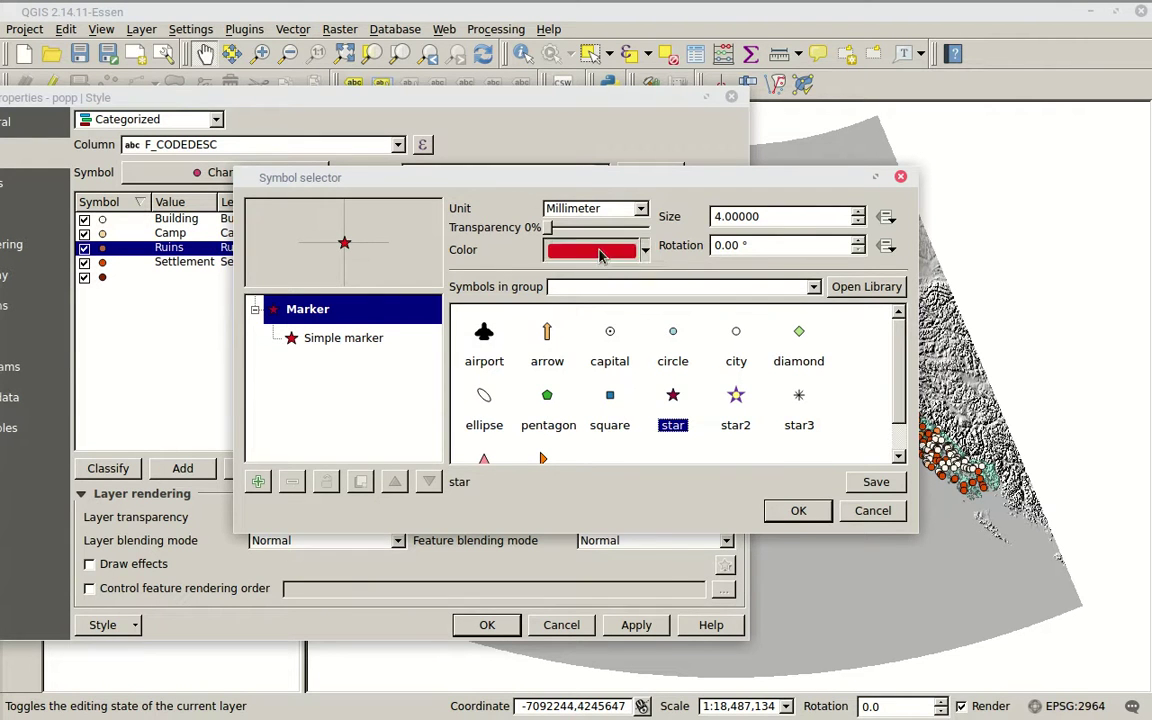
pyautogui.click(552, 250)
pyautogui.moveTo(420, 338); pyautogui.dragTo(430, 353)
pyautogui.click(677, 585)
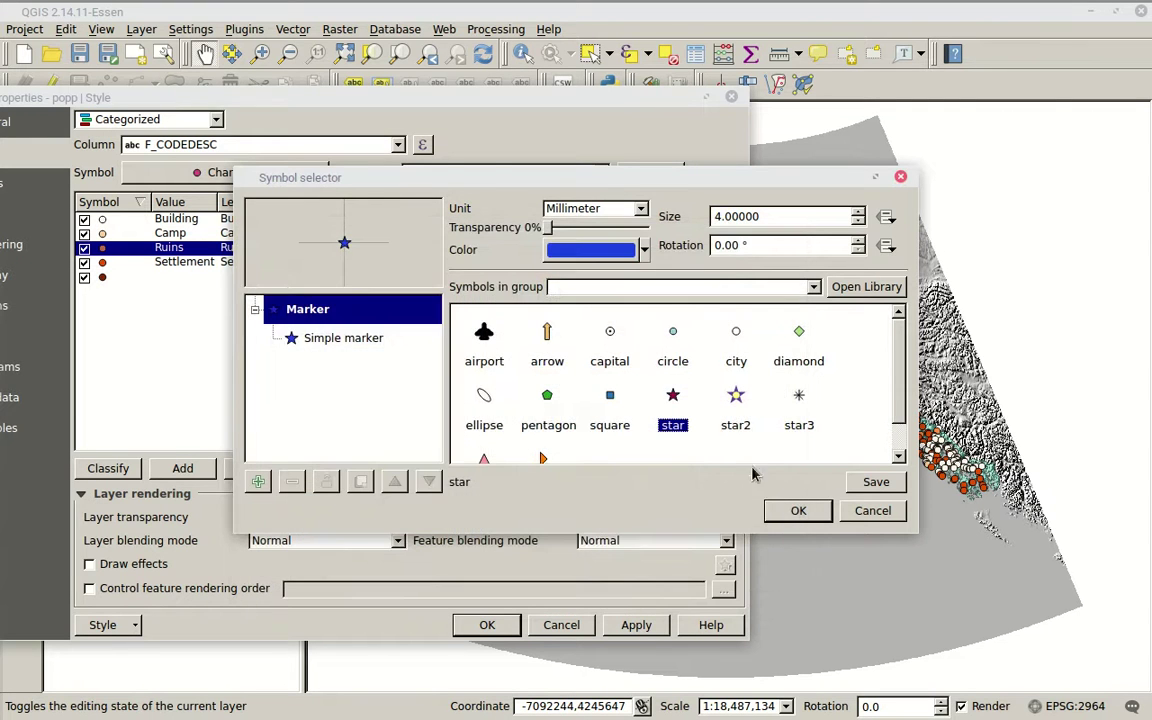
pyautogui.click(797, 510)
pyautogui.click(640, 624)
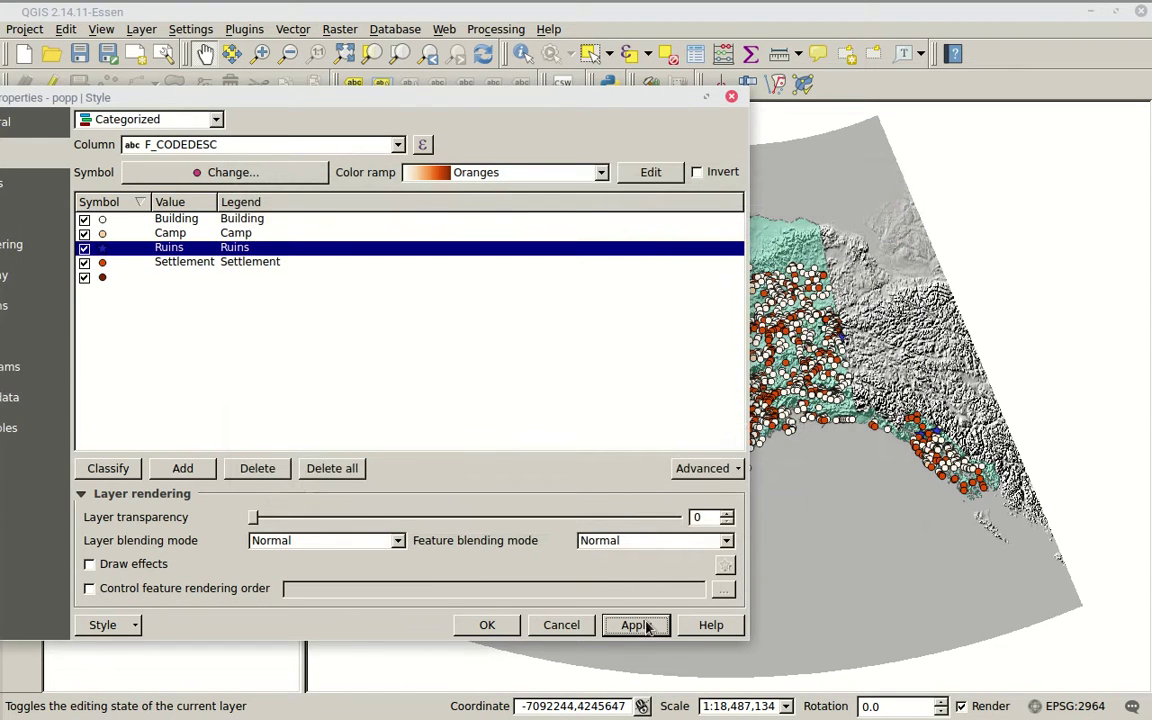
pyautogui.moveTo(598, 115); pyautogui.dragTo(271, 344)
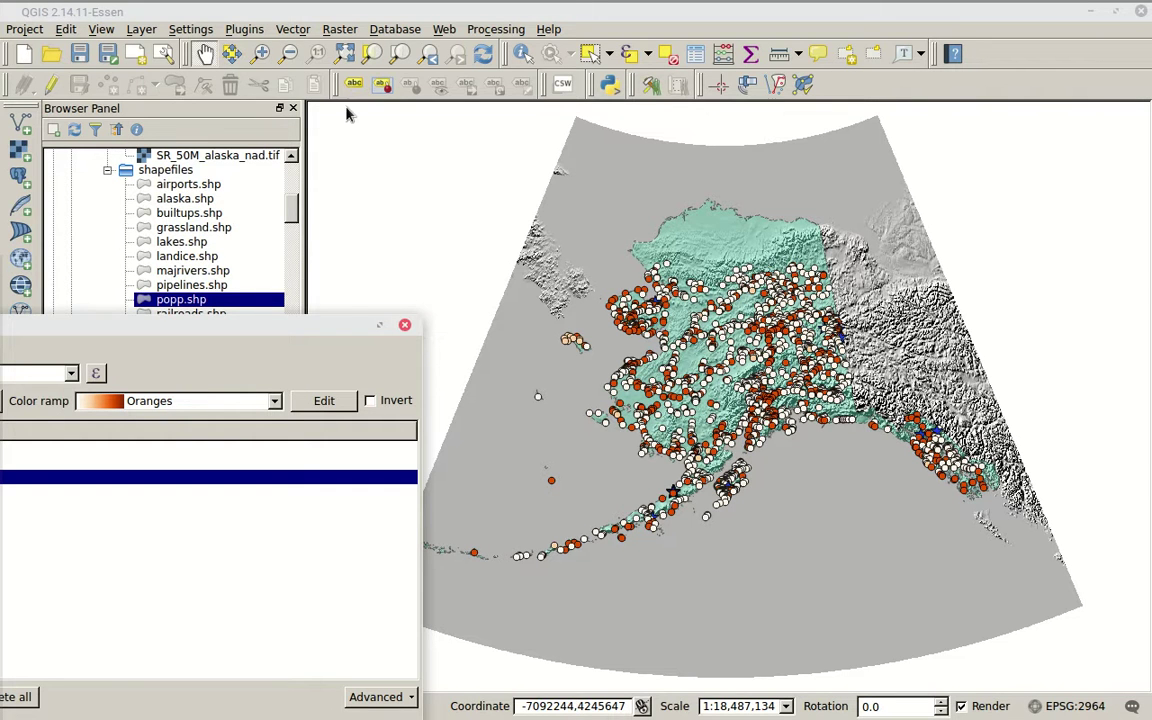
# Change the Building category's symbol in the popp layer to the pentagon marker
pyautogui.moveTo(294, 321); pyautogui.dragTo(880, 57)
pyautogui.doubleClick(435, 184)
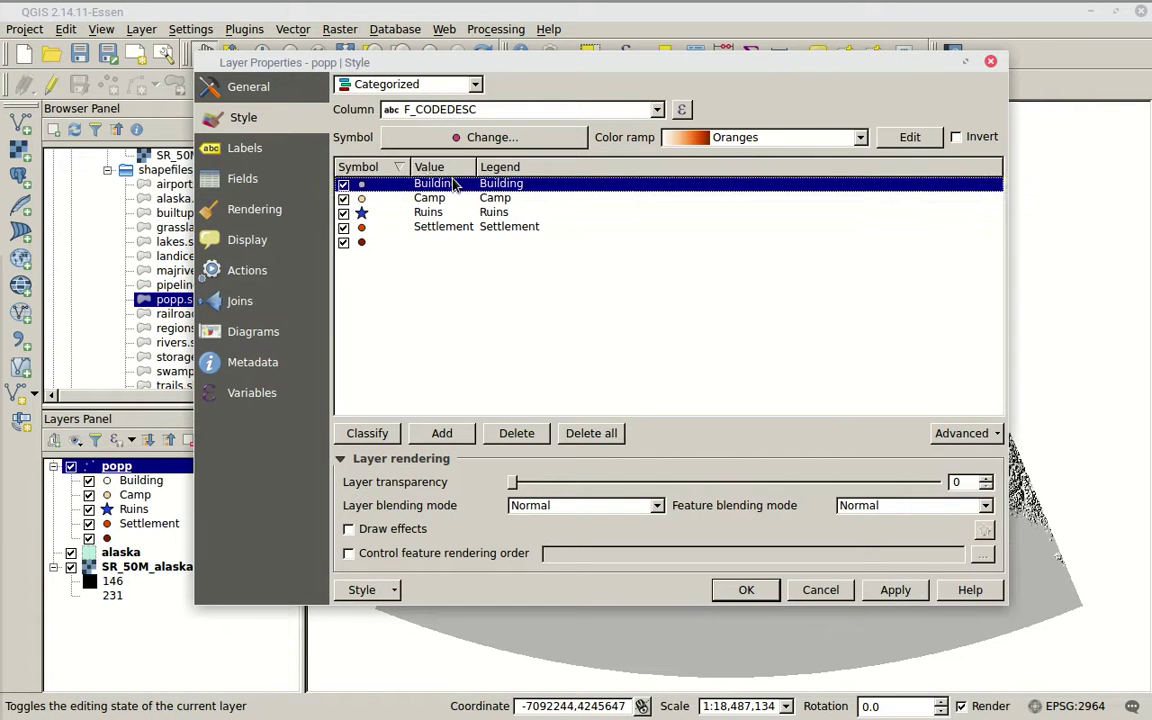
pyautogui.doubleClick(366, 184)
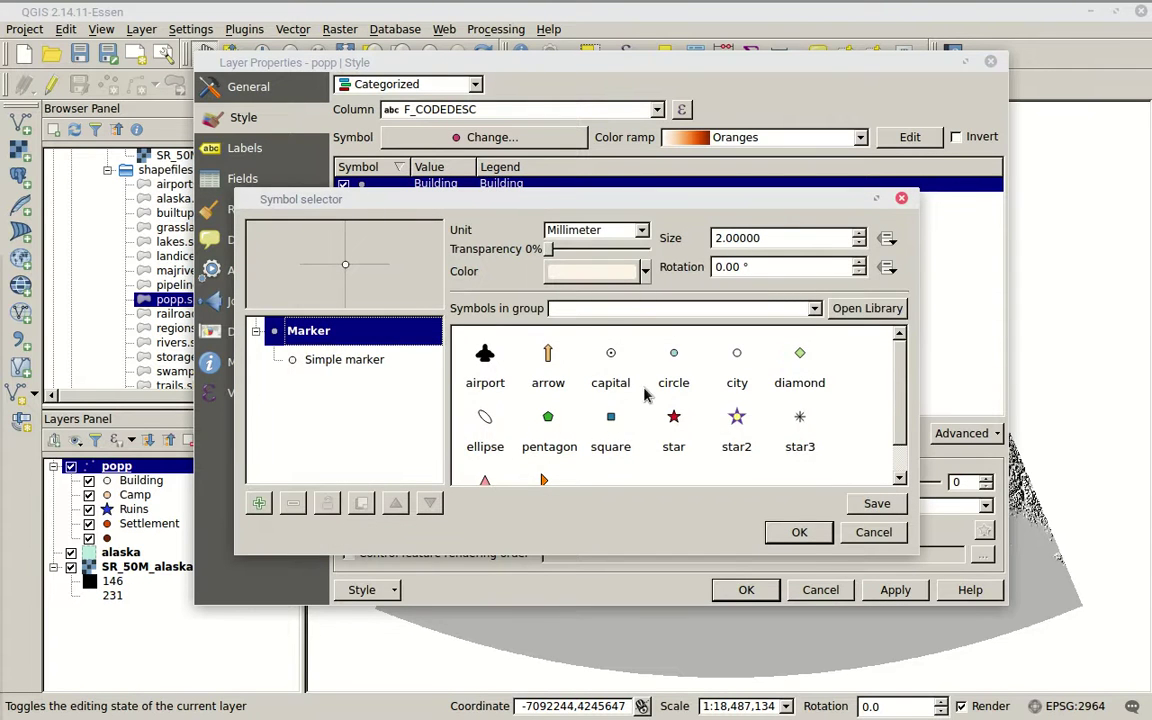
pyautogui.scroll(-1, 612, 400)
pyautogui.scroll(1, 647, 395)
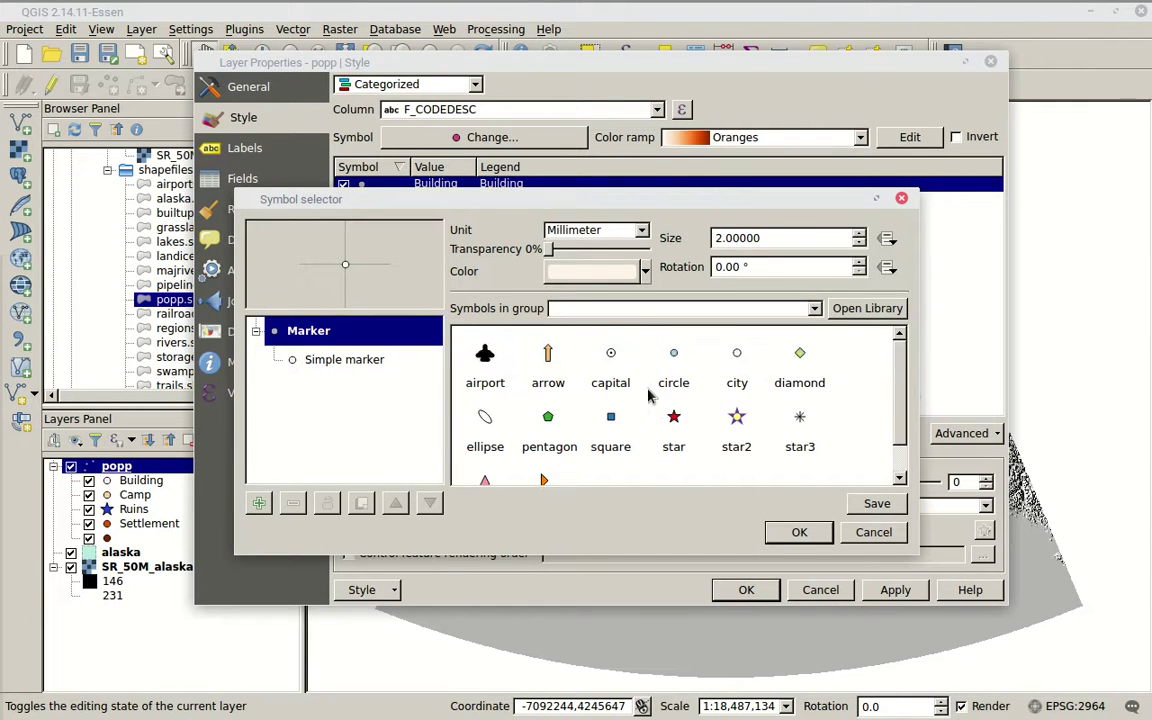
pyautogui.click(548, 425)
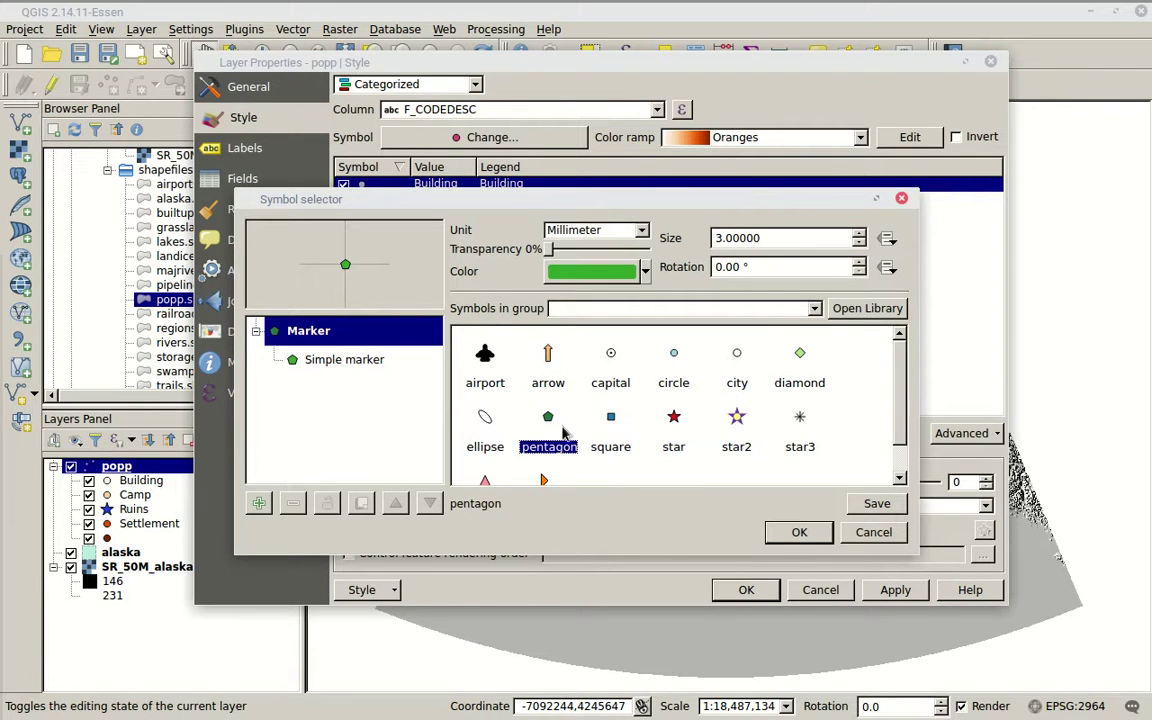
# Color the Building category's pentagon dark red and accept the symbol
pyautogui.click(610, 272)
pyautogui.click(402, 333)
pyautogui.moveTo(402, 338); pyautogui.dragTo(472, 480)
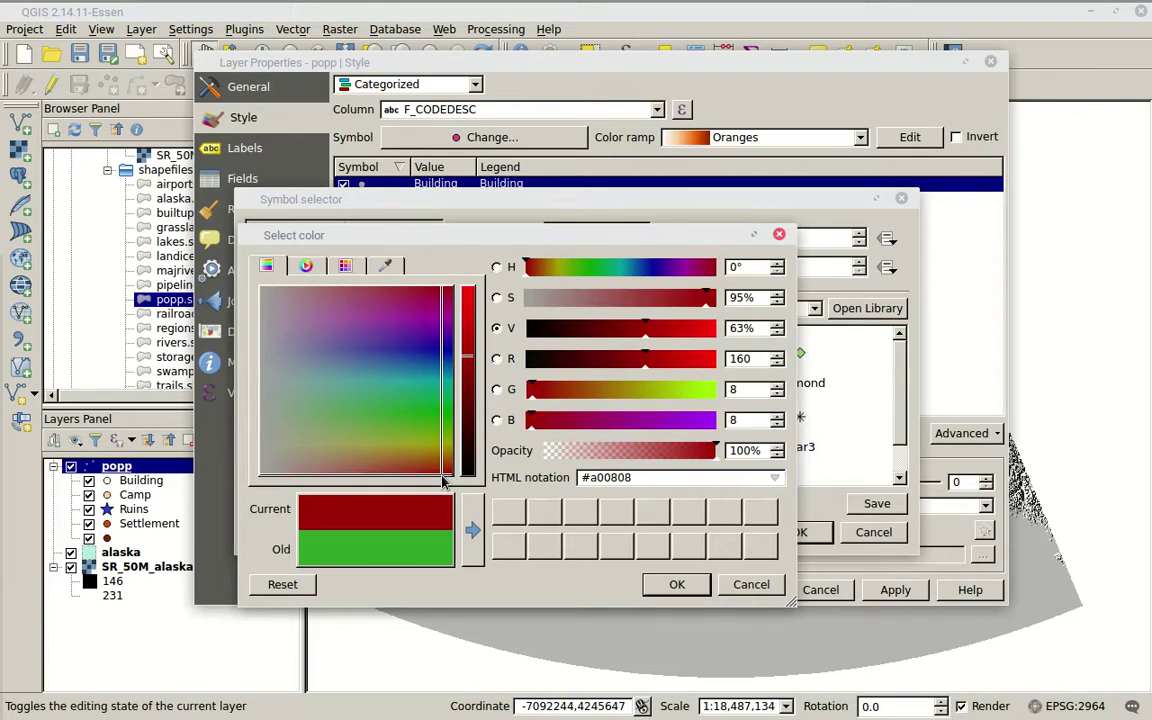
pyautogui.click(677, 587)
pyautogui.click(798, 532)
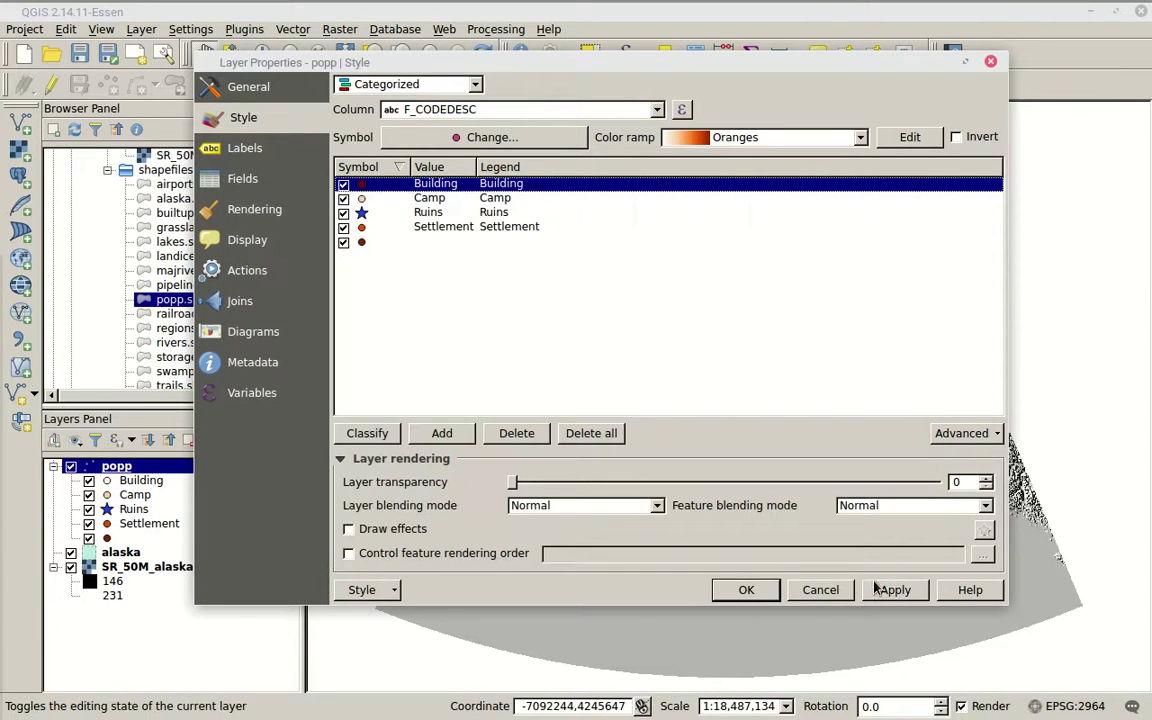
# Apply the updated category style to the map, check the Building points, and close the popp layer properties
pyautogui.click(868, 589)
pyautogui.moveTo(677, 68); pyautogui.dragTo(392, 592)
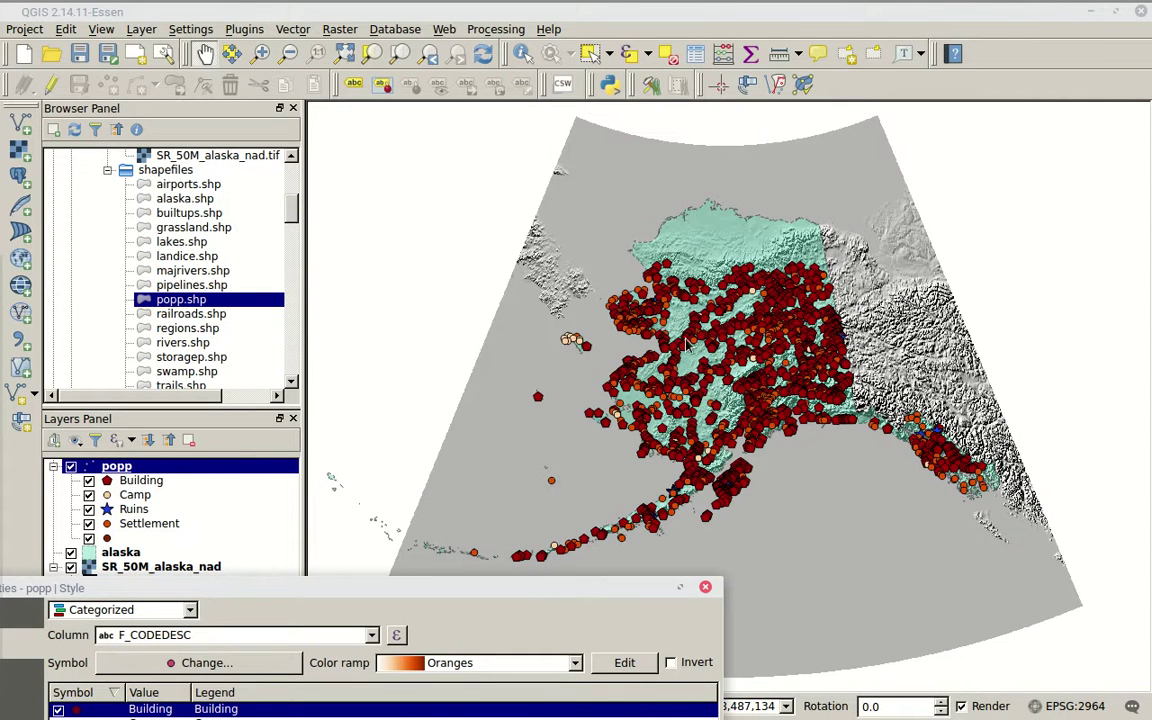
pyautogui.moveTo(668, 580); pyautogui.dragTo(889, 55)
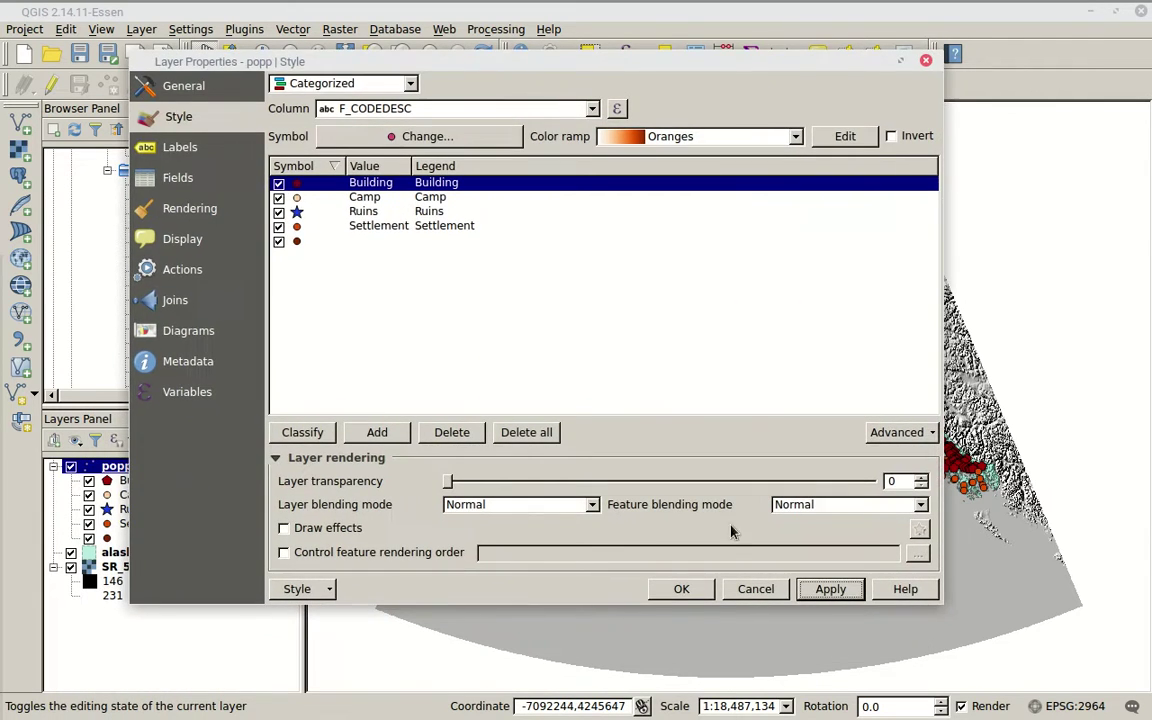
pyautogui.click(681, 589)
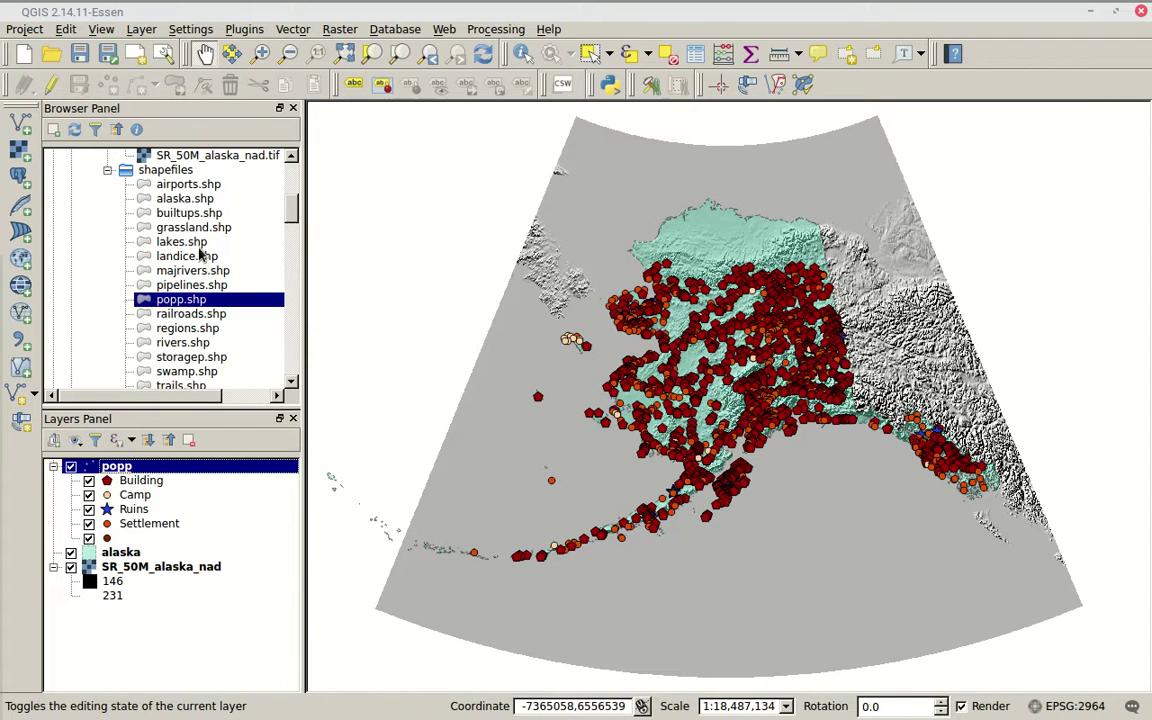
# Add the trees.shp shapefile to the map
pyautogui.scroll(-1, 197, 275)
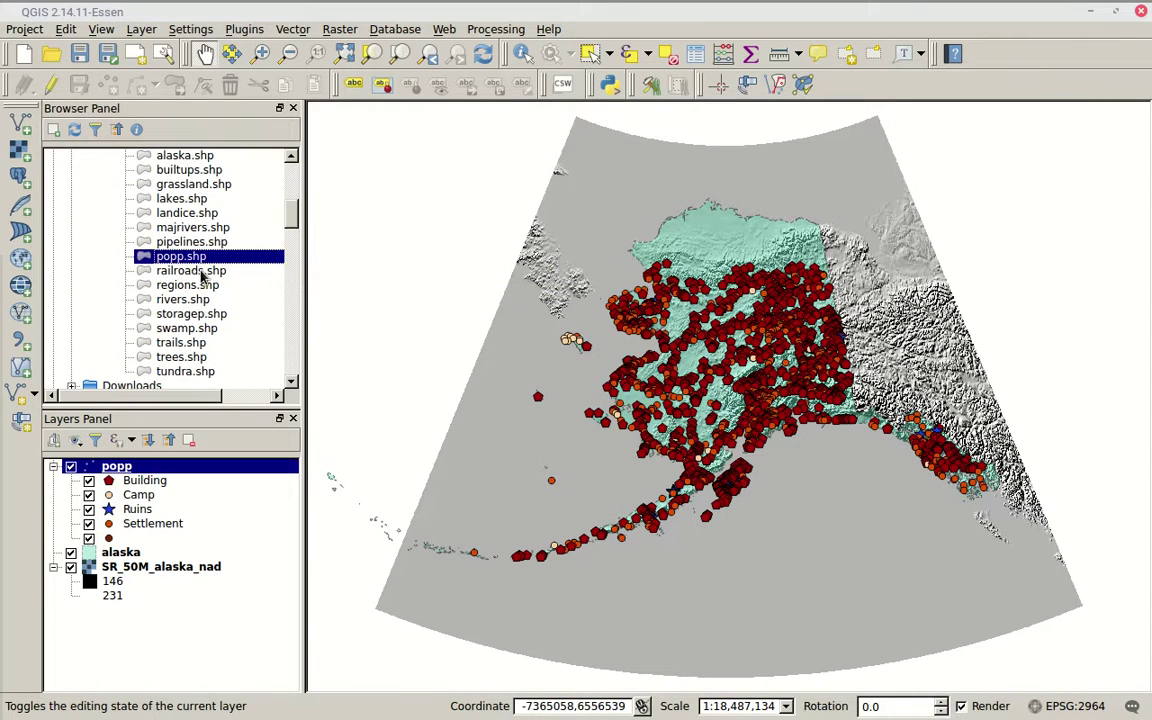
pyautogui.click(185, 358)
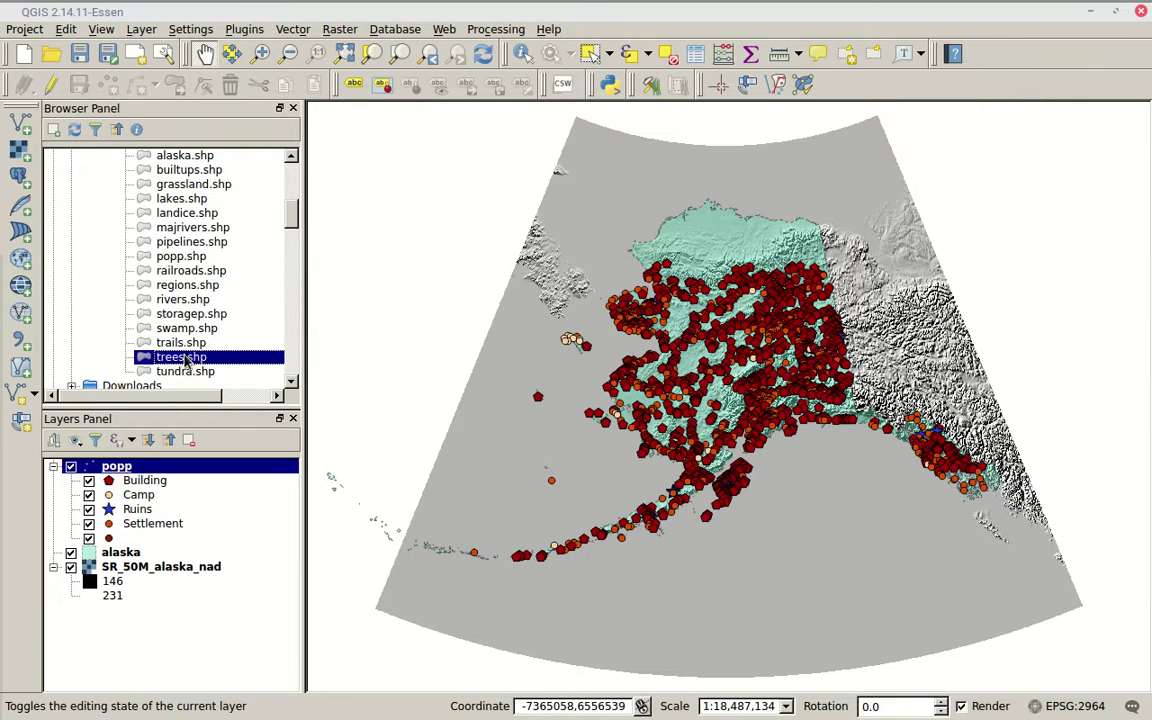
pyautogui.doubleClick(182, 358)
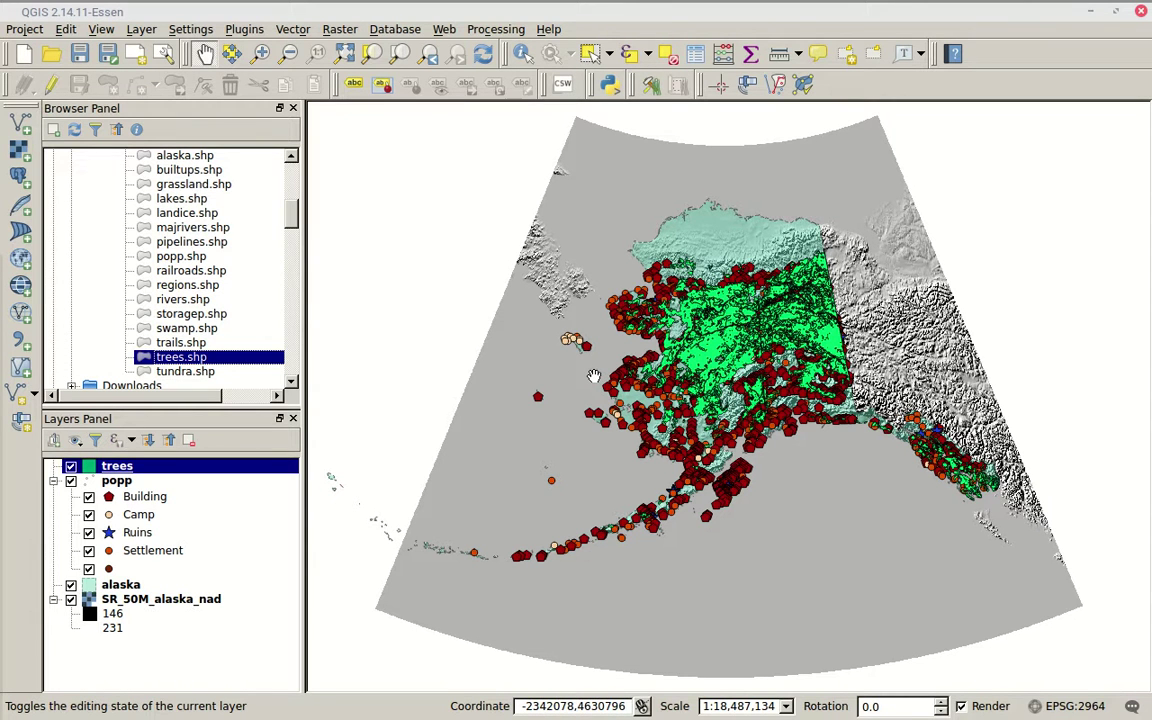
# Switch the trees layer's style to Graduated, using the AREA_KM2 column
pyautogui.rightClick(116, 470)
pyautogui.click(170, 434)
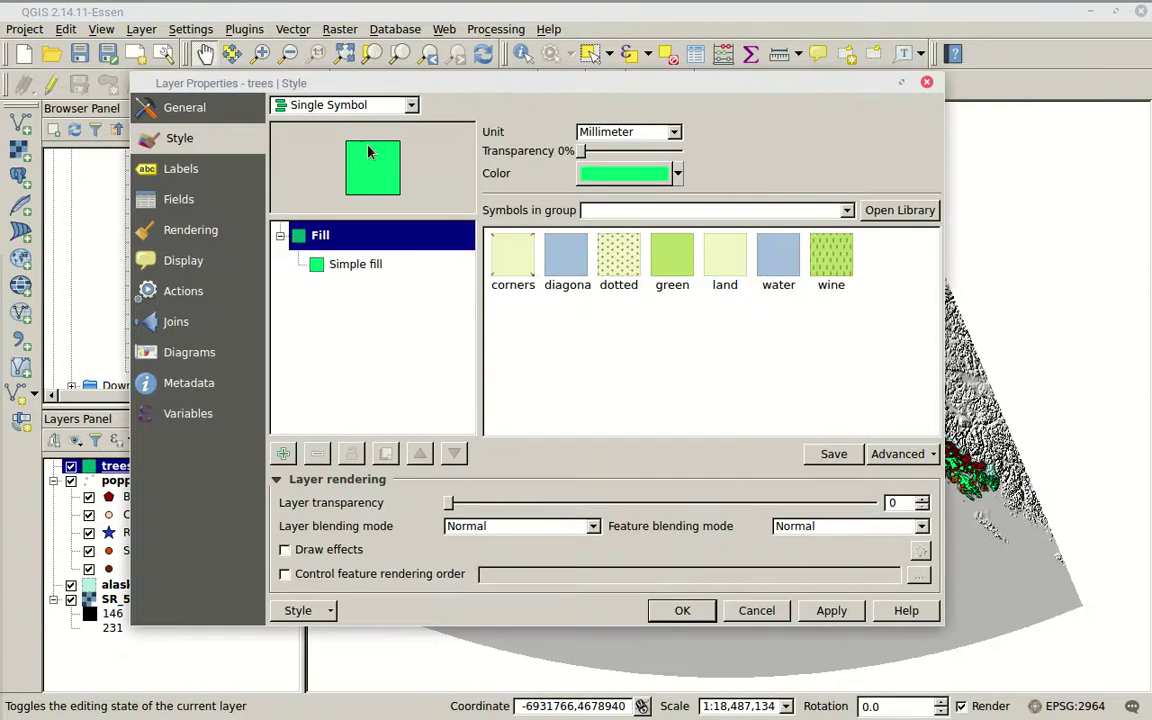
pyautogui.click(412, 105)
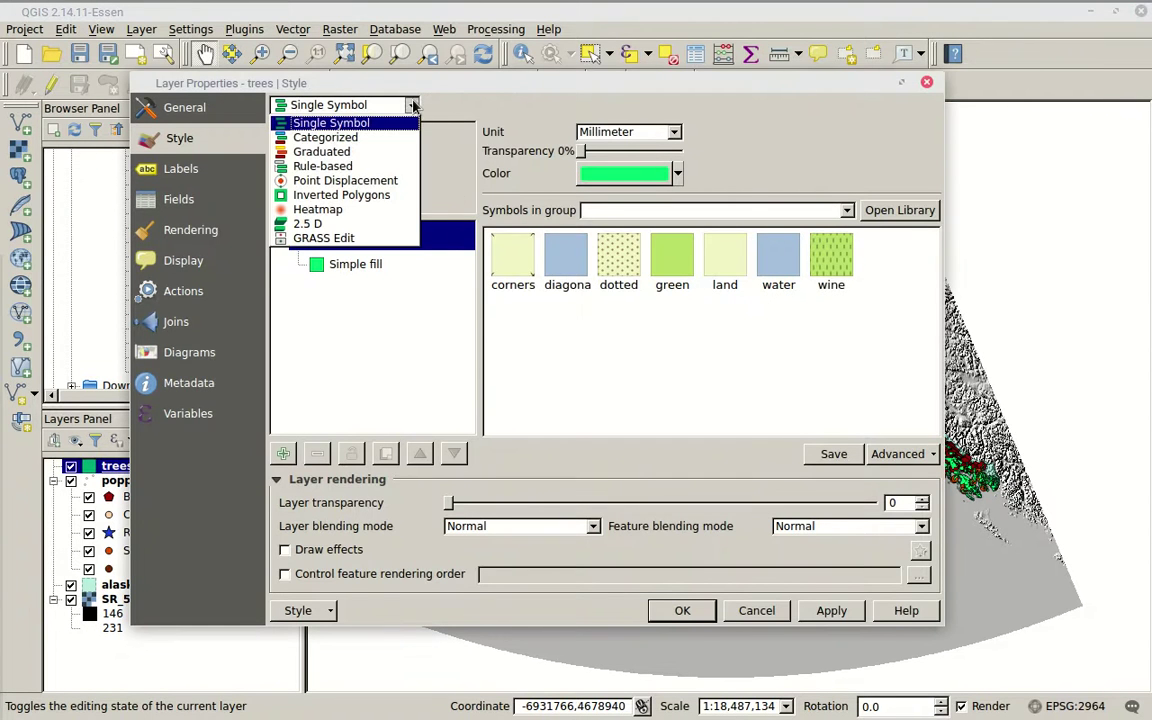
pyautogui.click(326, 156)
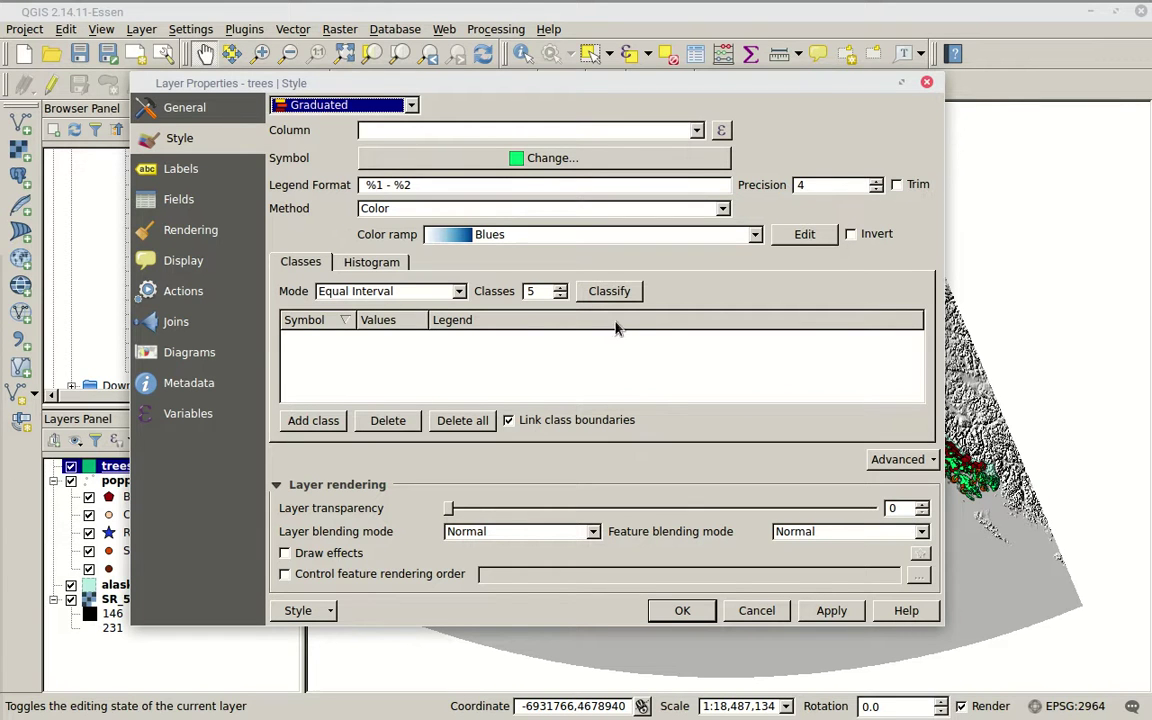
pyautogui.click(371, 263)
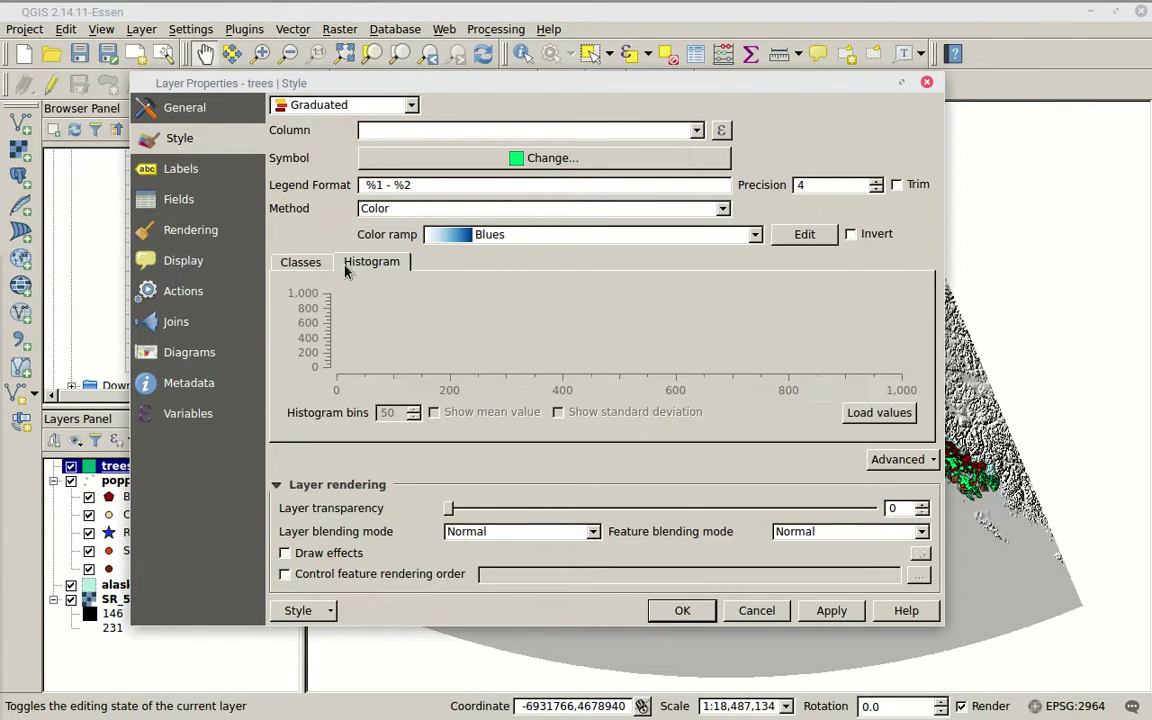
pyautogui.click(320, 264)
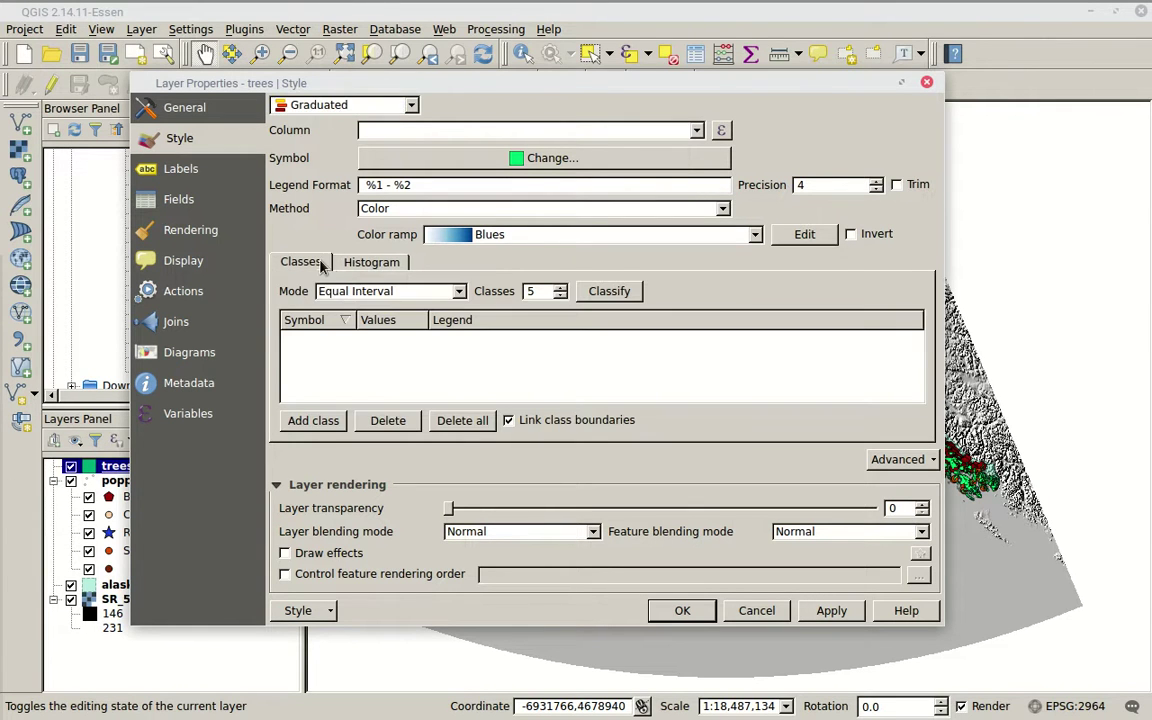
pyautogui.click(389, 264)
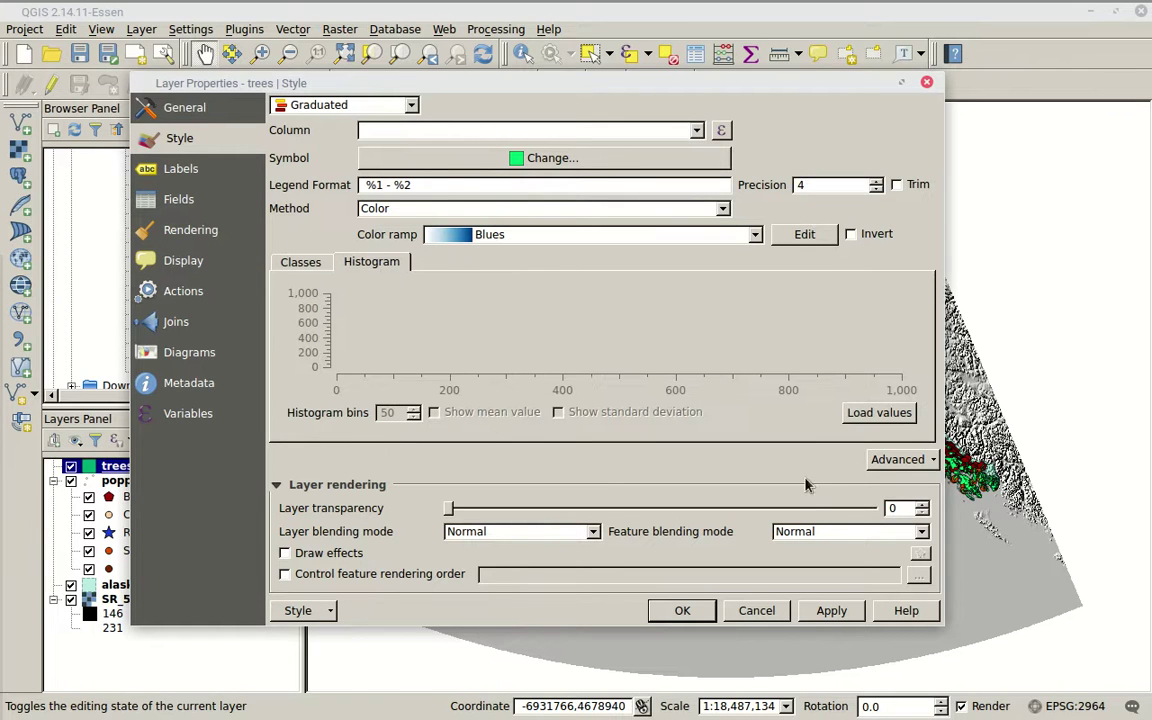
pyautogui.click(290, 262)
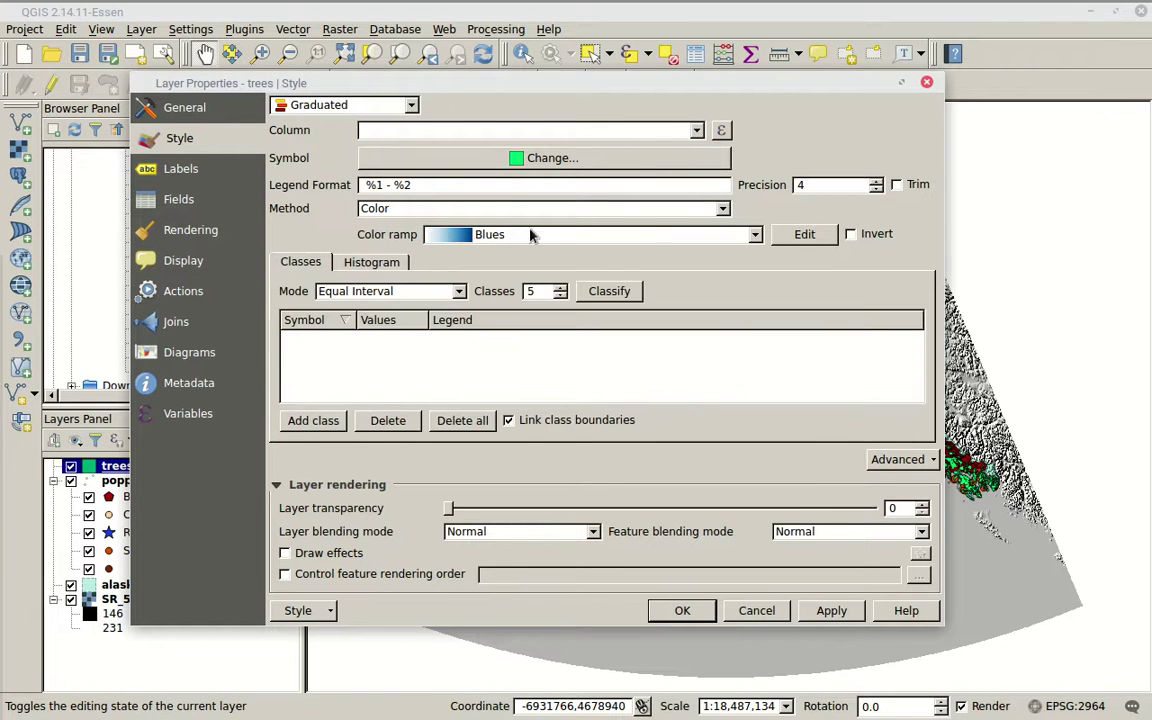
pyautogui.click(697, 131)
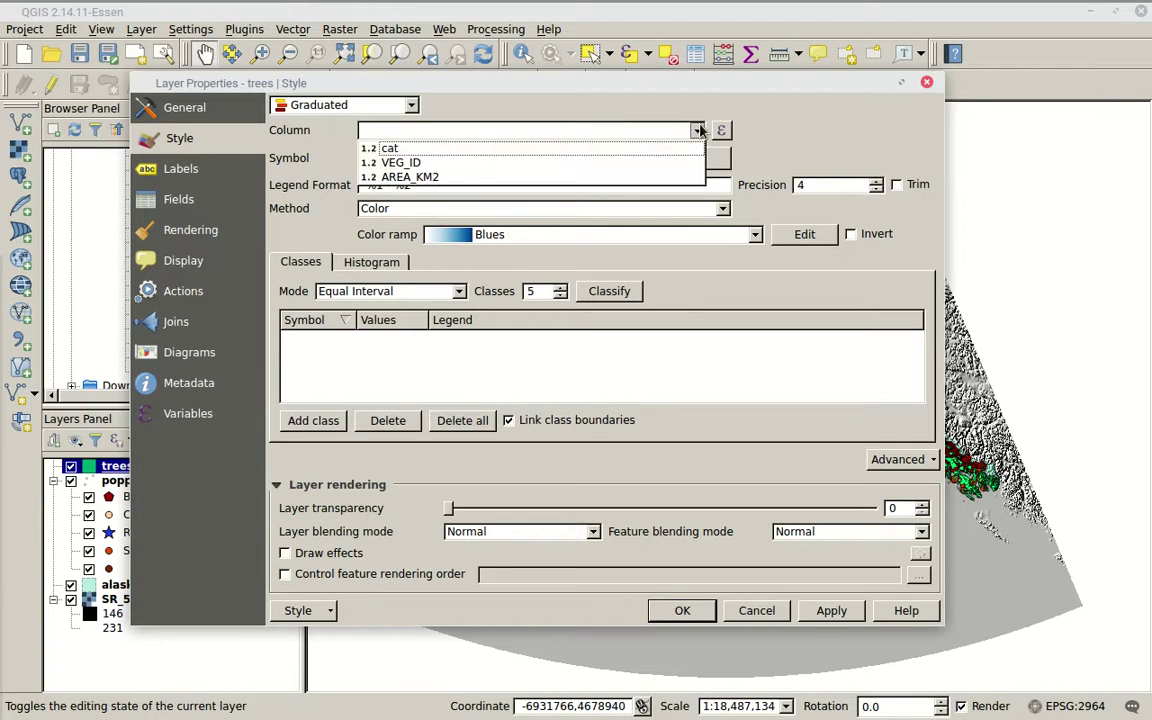
pyautogui.click(451, 177)
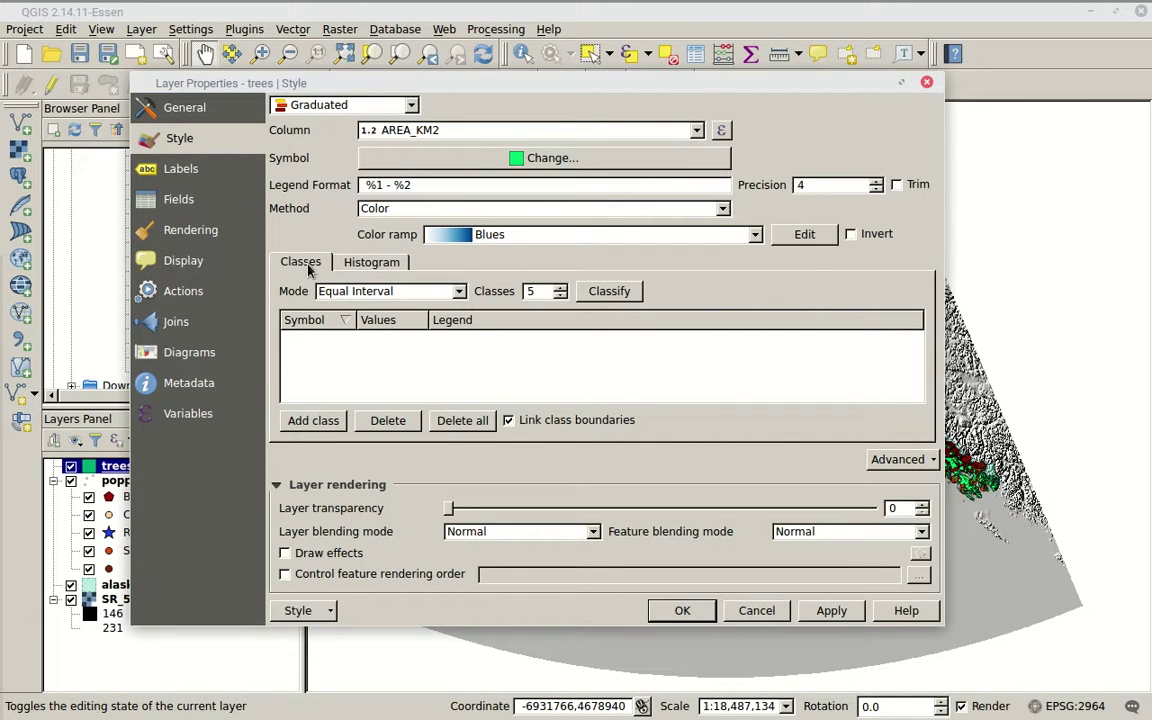
# Load the histogram of the AREA_KM2 values to examine their distribution
pyautogui.click(376, 264)
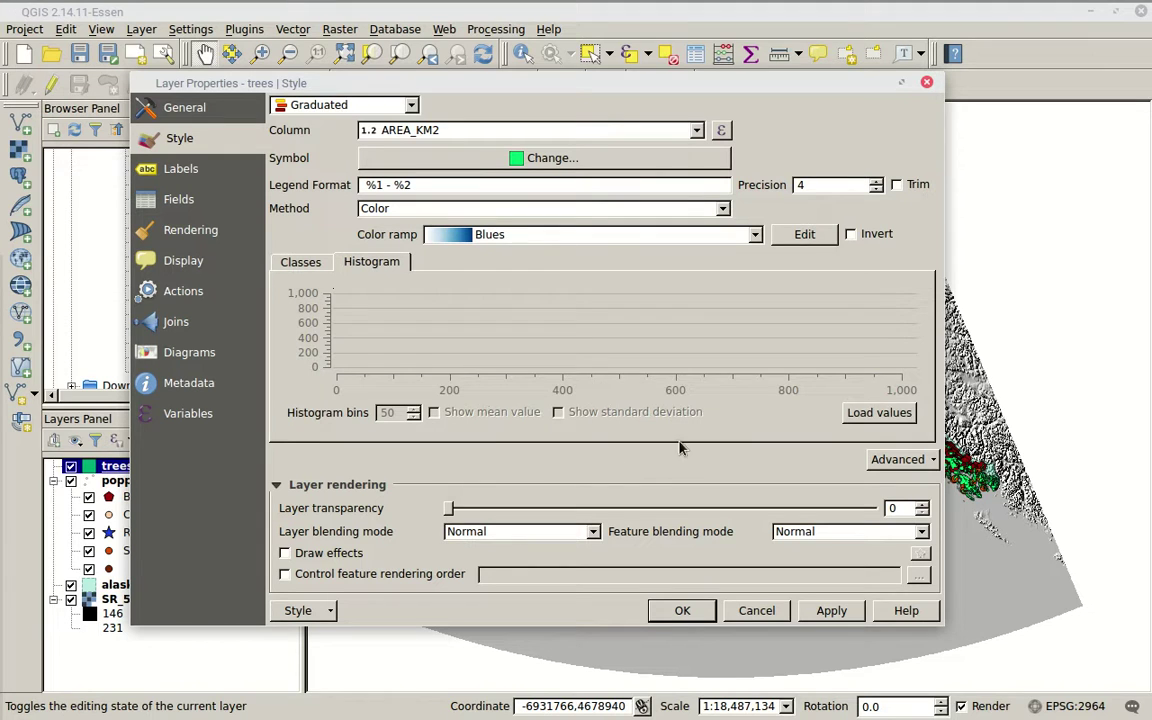
pyautogui.click(880, 413)
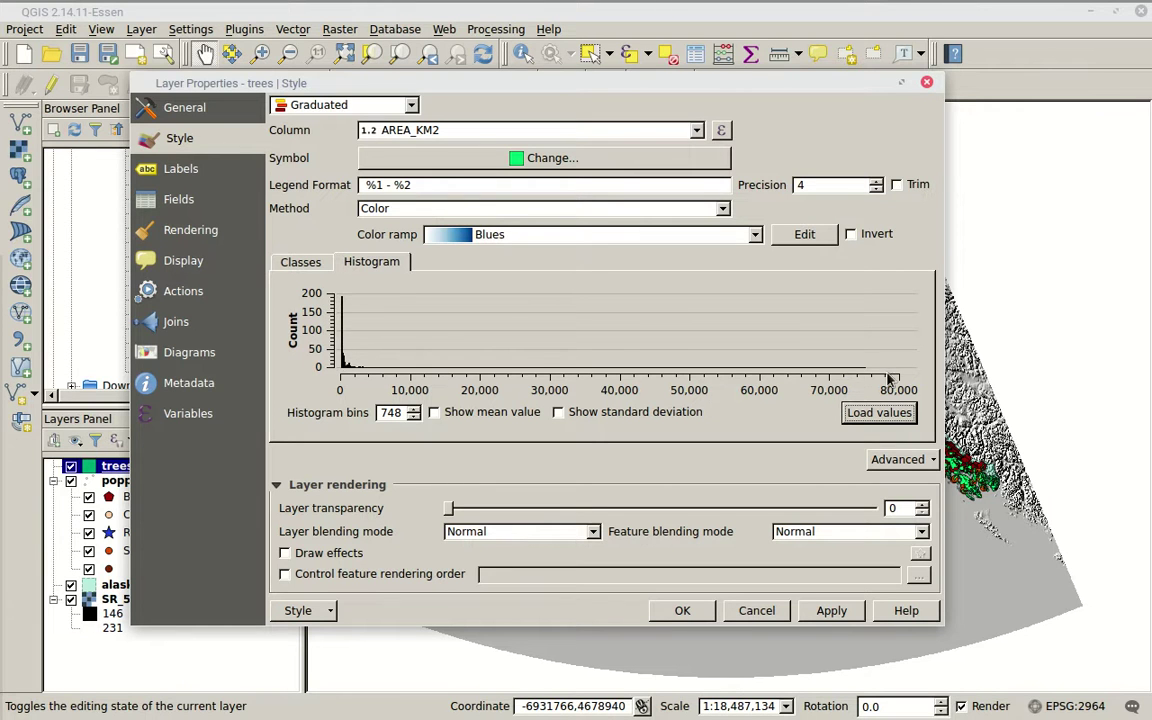
pyautogui.click(301, 262)
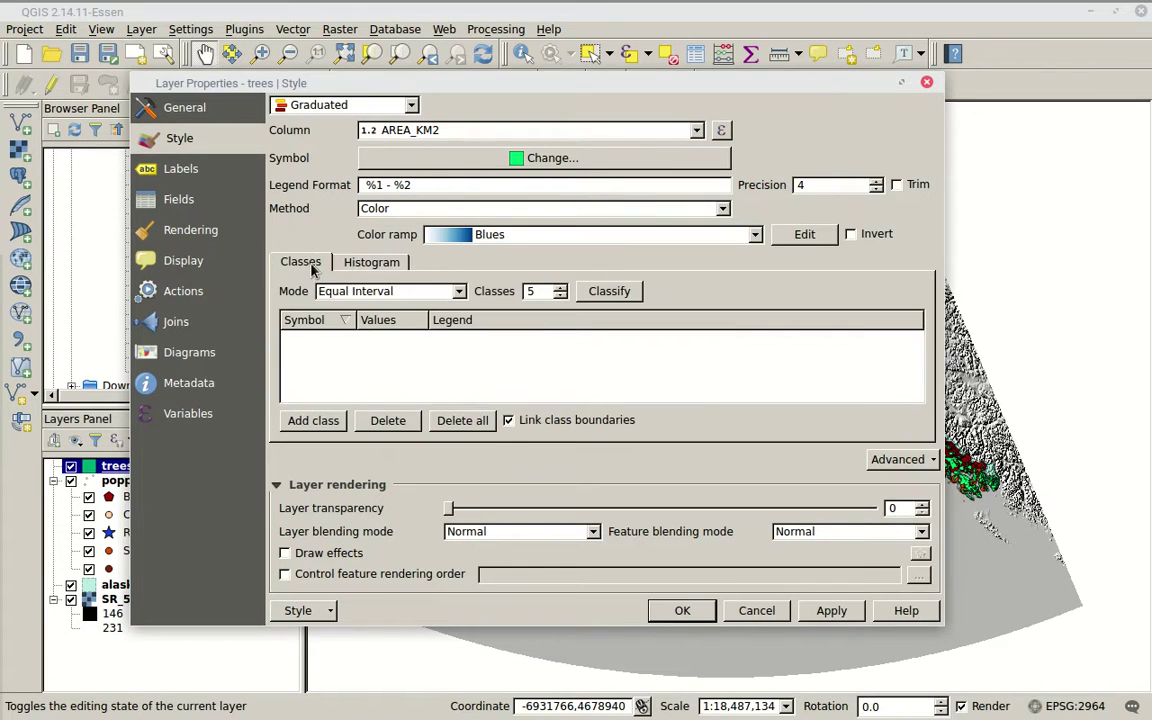
# Classify the trees layer into 5 Equal Interval classes with the Blues color ramp and apply it
pyautogui.moveTo(388, 83)
pyautogui.mouseDown()
pyautogui.moveTo(484, 288)
pyautogui.moveTo(664, 424)
pyautogui.moveTo(605, 400)
pyautogui.moveTo(586, 284)
pyautogui.moveTo(459, 15)
pyautogui.moveTo(390, 66)
pyautogui.mouseUp()
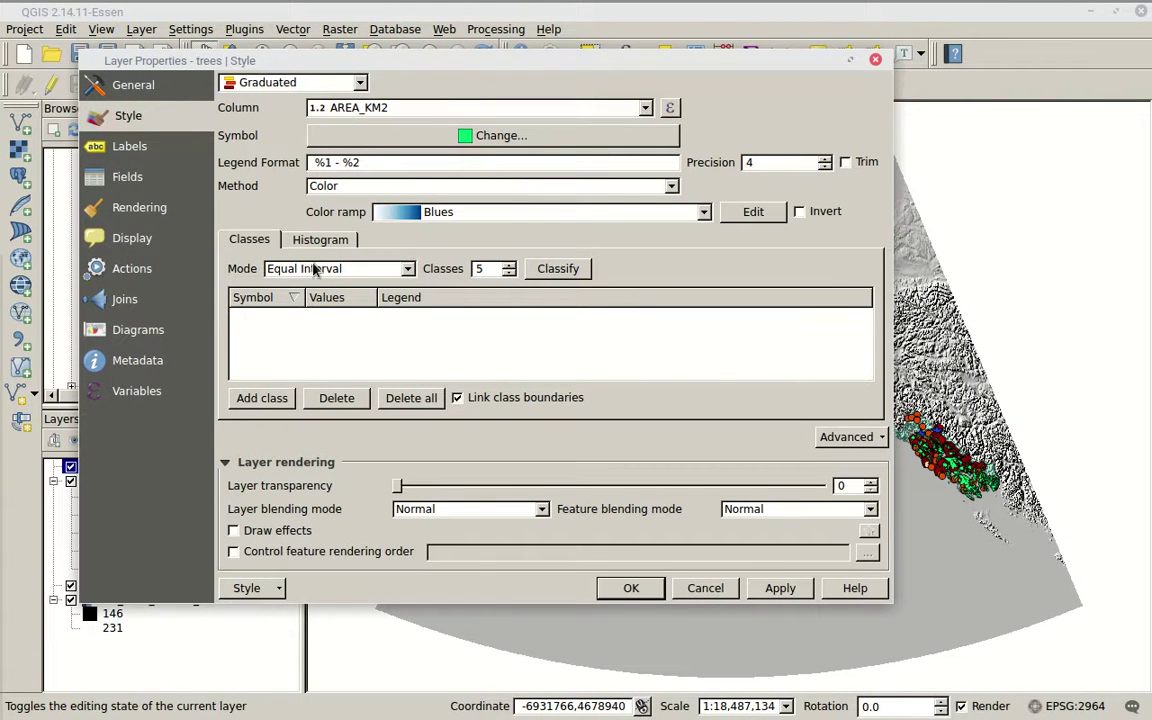
pyautogui.click(408, 271)
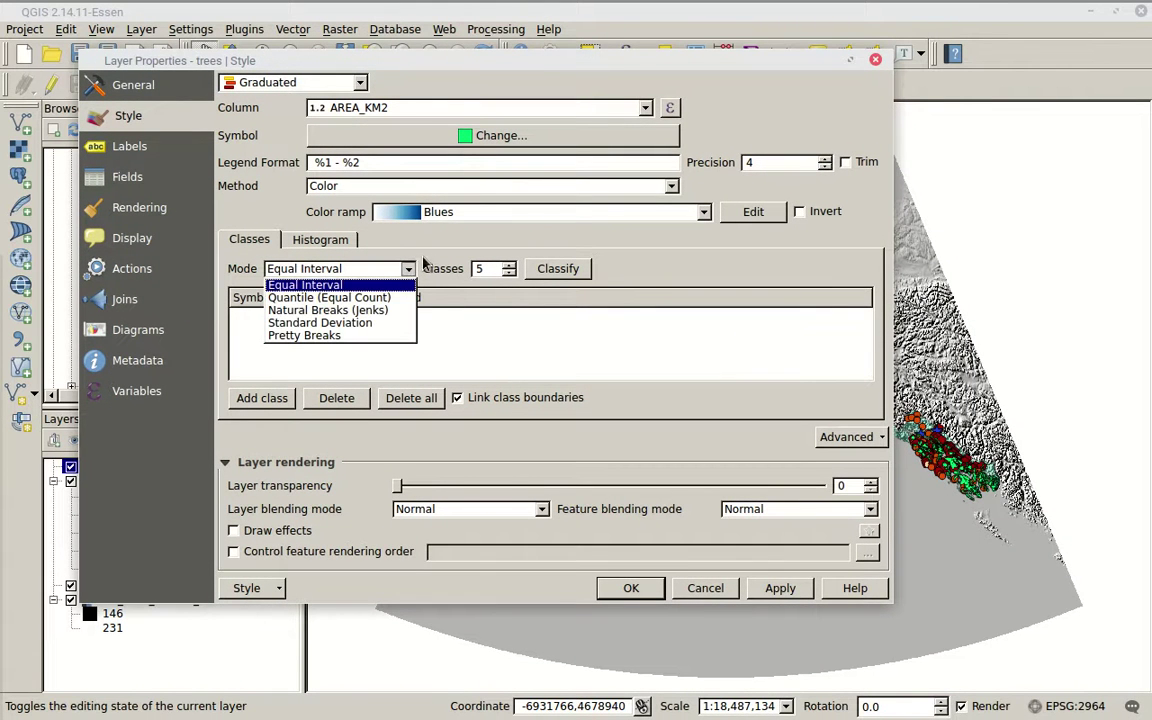
pyautogui.click(419, 268)
pyautogui.click(557, 268)
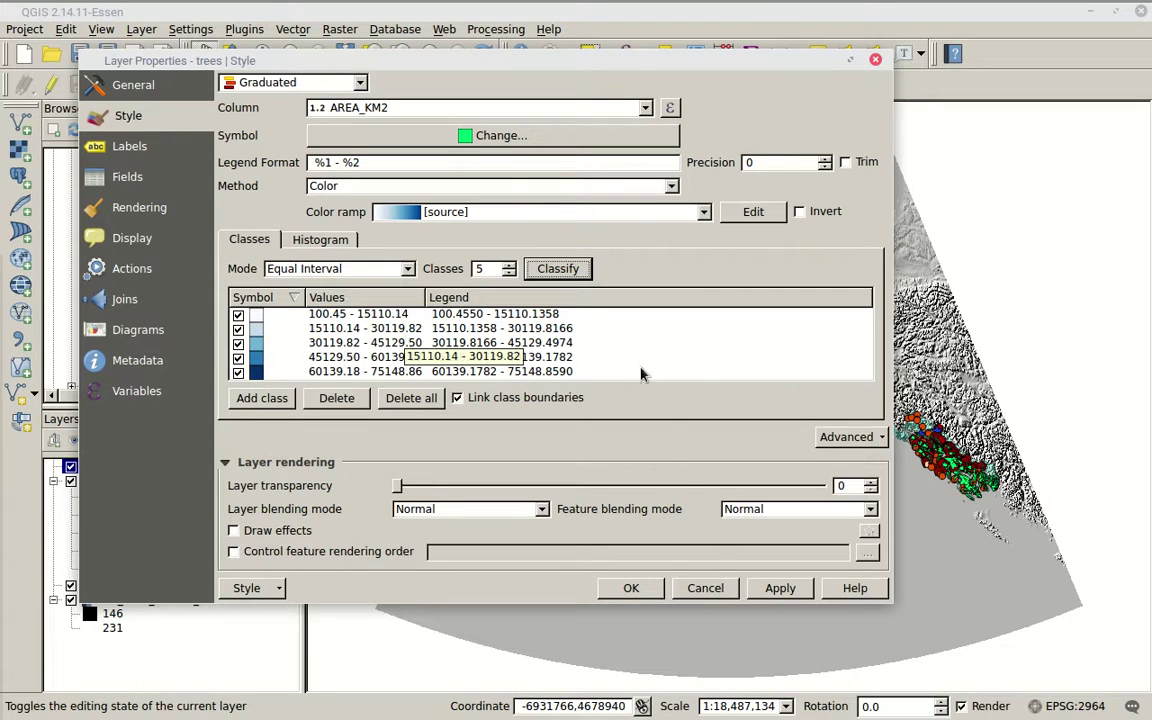
pyautogui.click(792, 589)
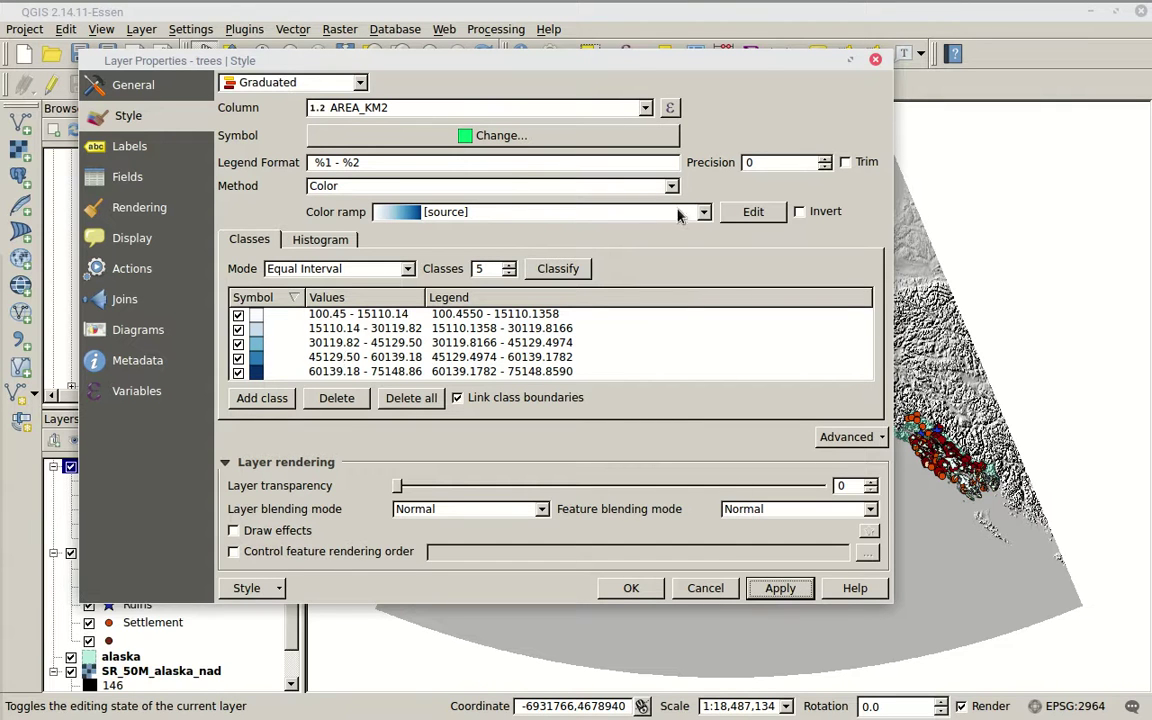
# Check the graduated trees on the map, close the layer properties, and hide the popp layer
pyautogui.moveTo(598, 62); pyautogui.dragTo(524, 560)
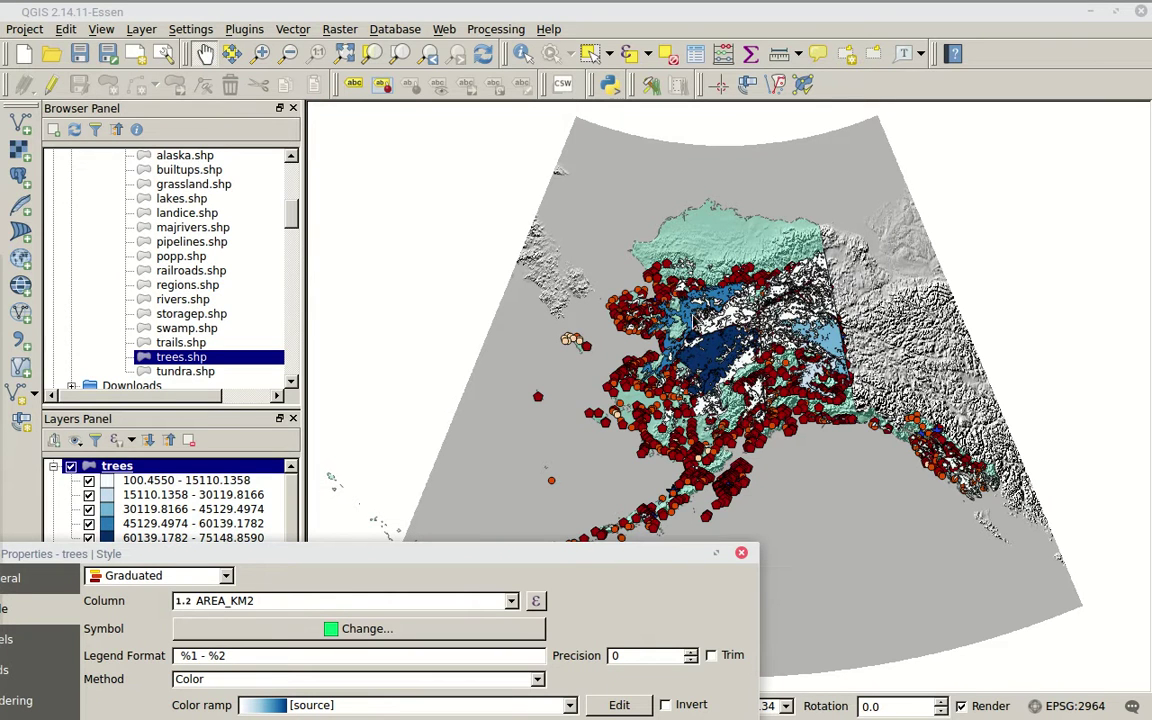
pyautogui.moveTo(500, 556); pyautogui.dragTo(556, 14)
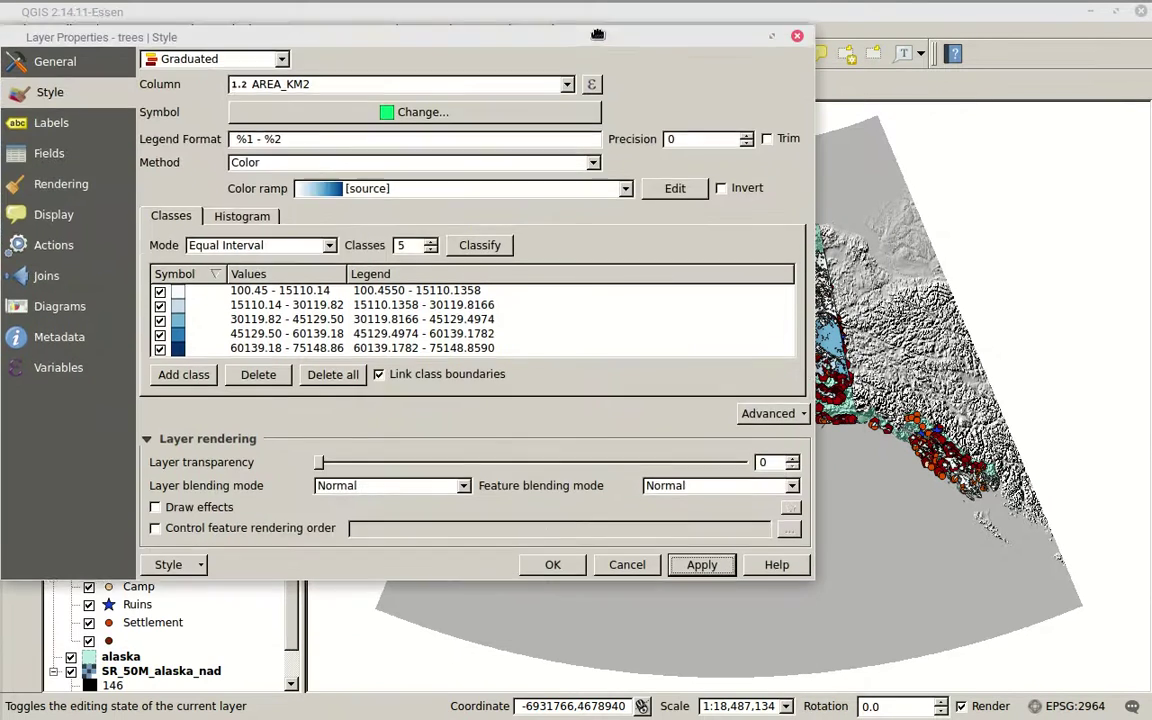
pyautogui.click(553, 539)
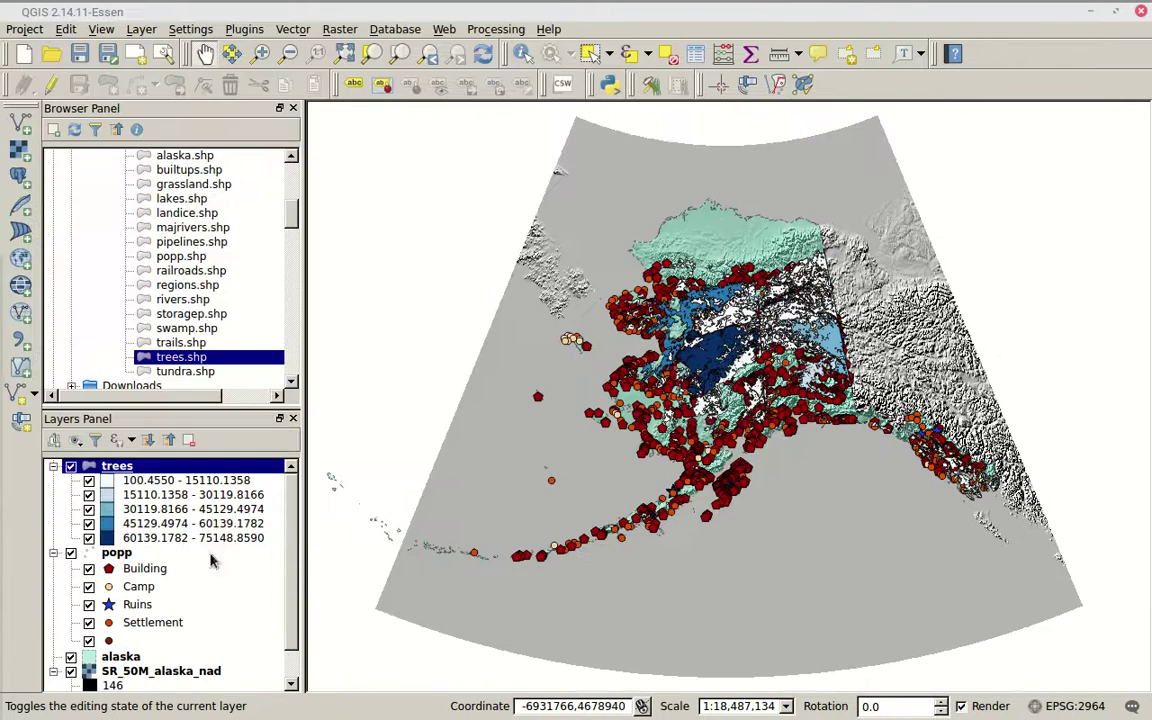
pyautogui.click(71, 553)
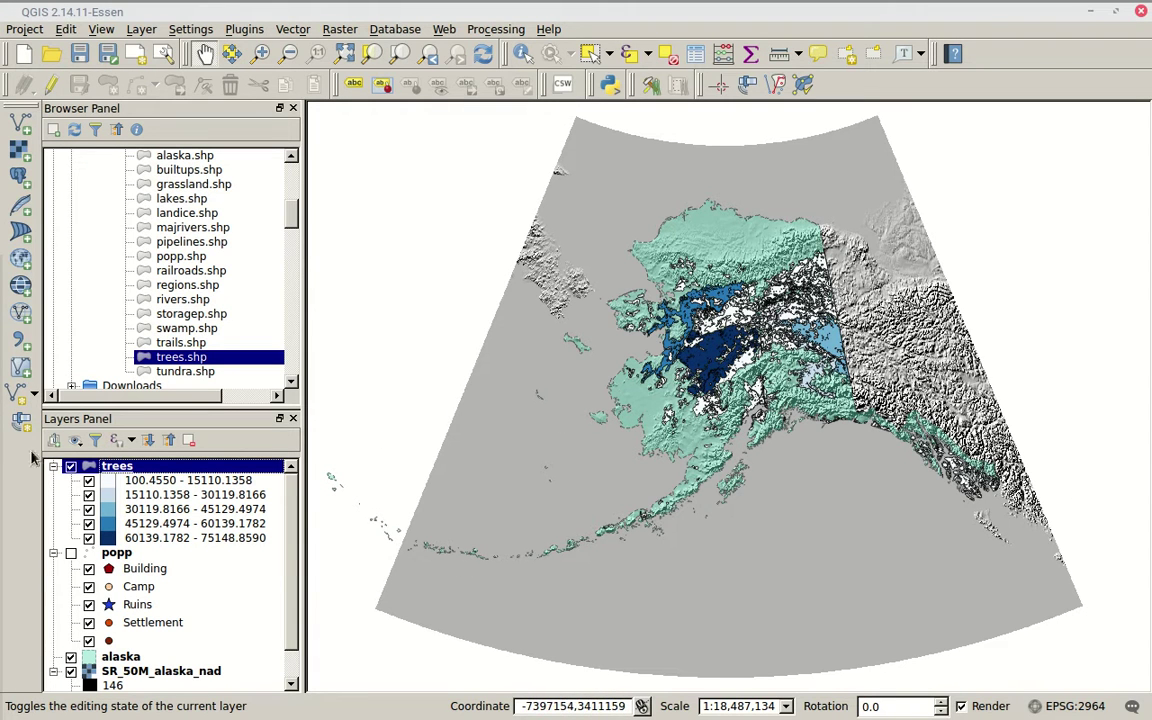
# Reopen the trees layer's properties and reclassify AREA_KM2 into 5 classes with the Natural Breaks (Jenks) mode
pyautogui.doubleClick(150, 483)
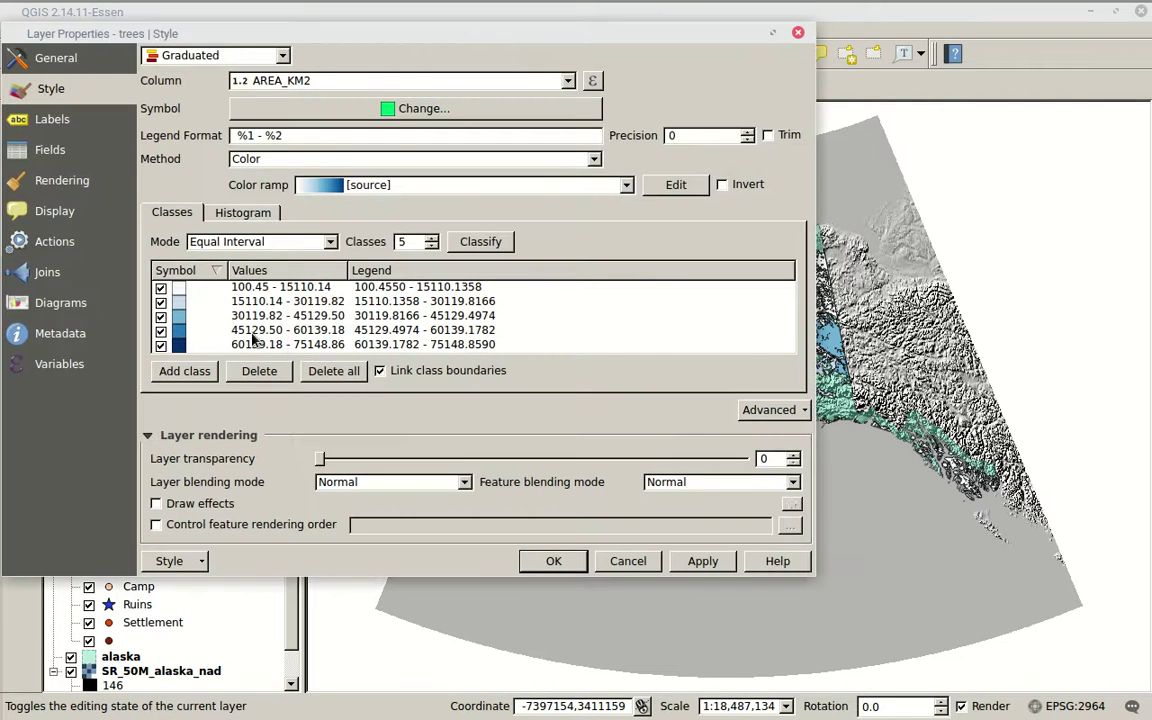
pyautogui.click(330, 242)
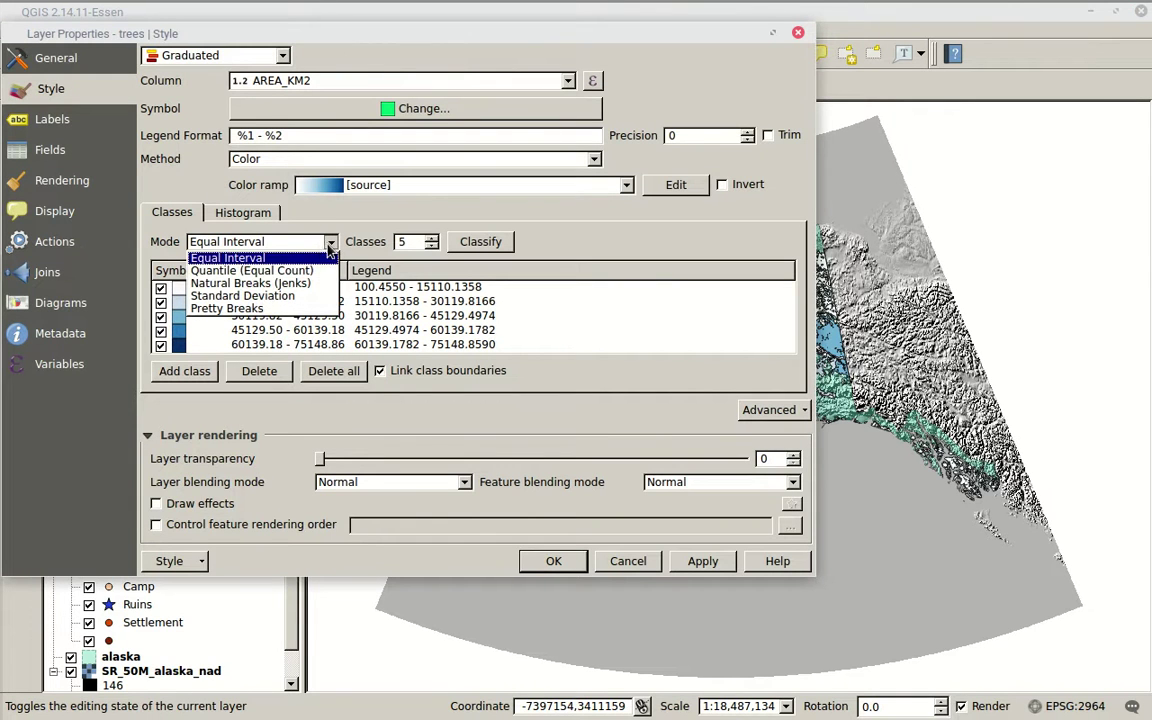
pyautogui.click(288, 287)
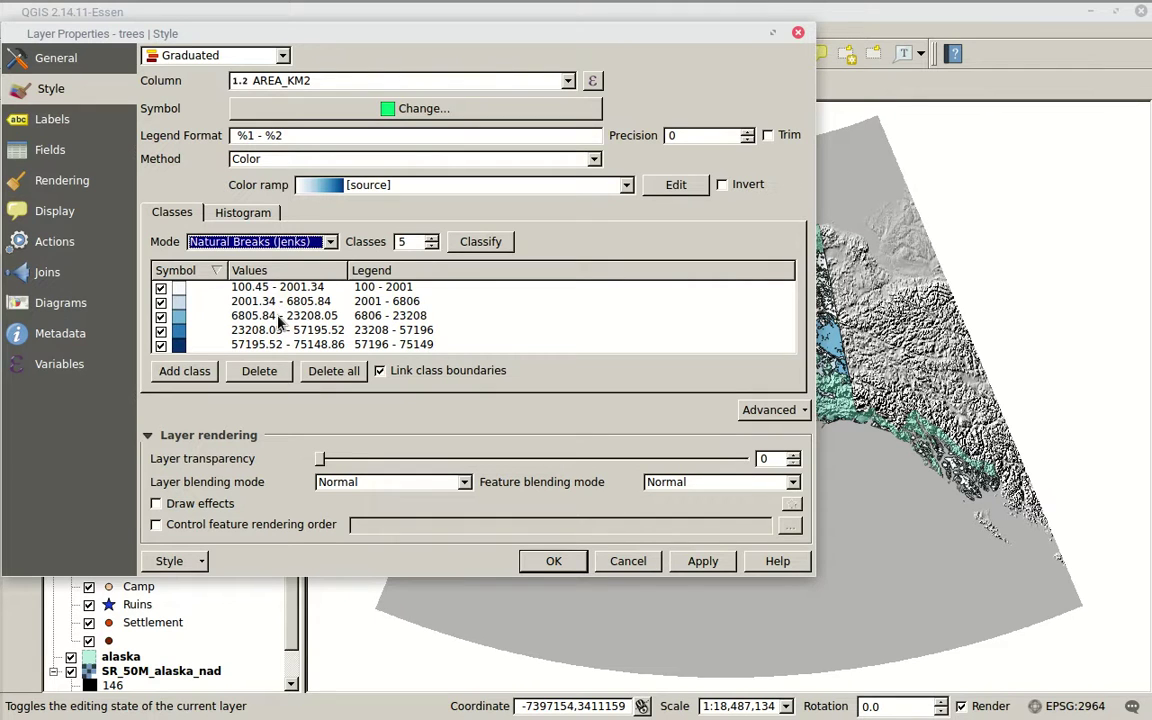
# Load the AREA_KM2 histogram to view the natural class breaks, and apply the classification to the map
pyautogui.click(256, 215)
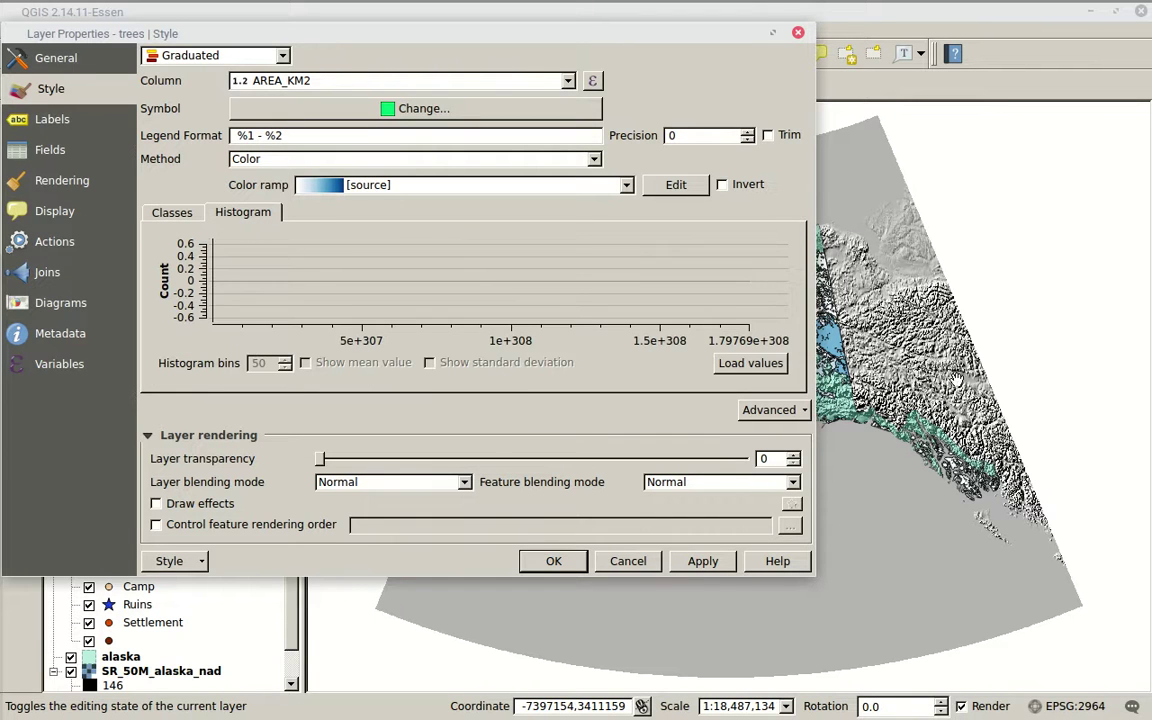
pyautogui.click(779, 365)
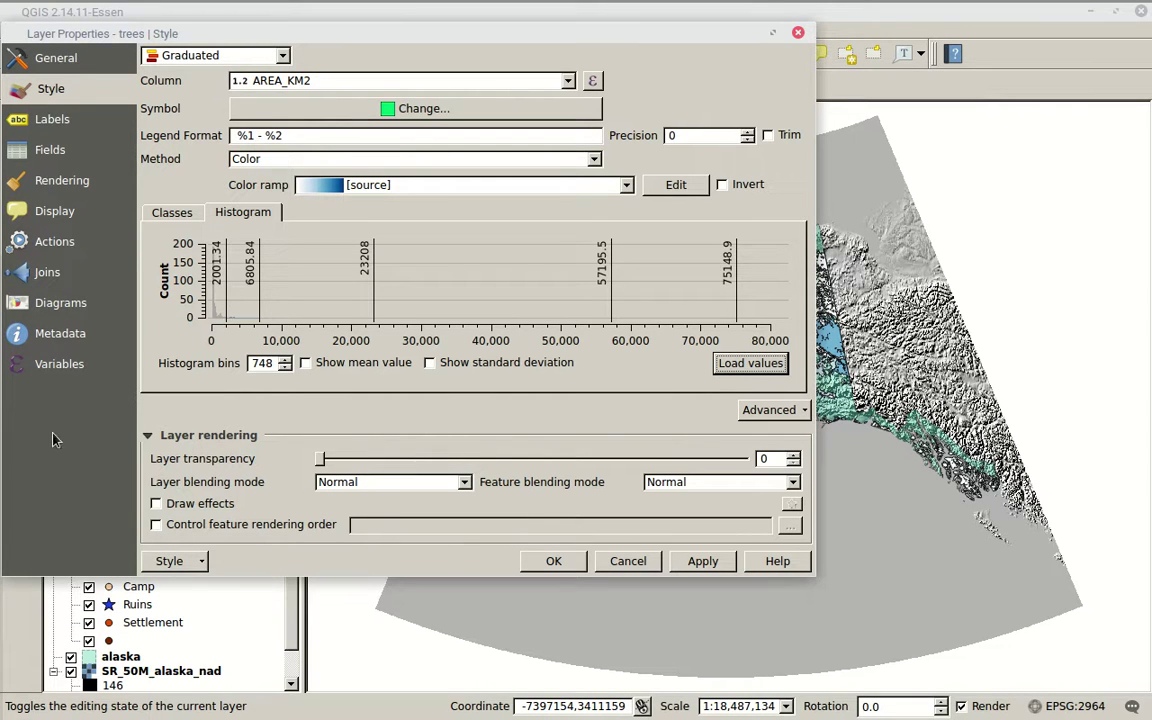
pyautogui.moveTo(8, 4)
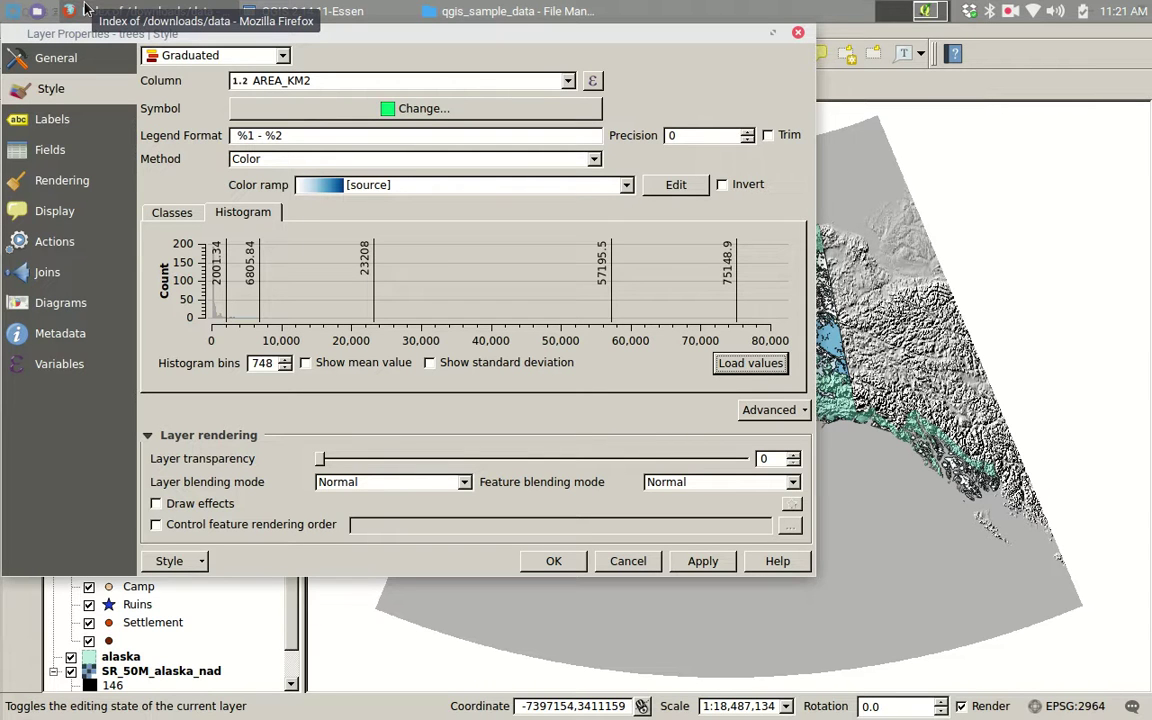
pyautogui.click(710, 564)
pyautogui.moveTo(665, 38); pyautogui.dragTo(471, 503)
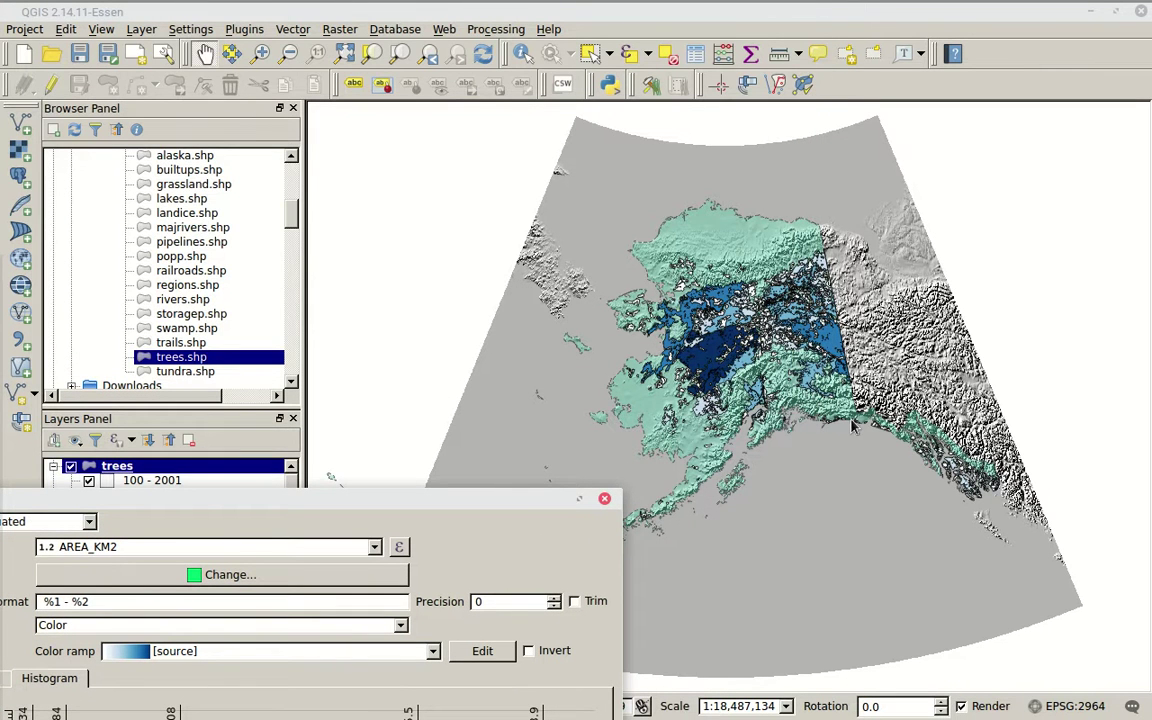
# Adjust the class breaks manually in the histogram to about 515, 2190, 4251, 35169 and 58357, and apply them to the map
pyautogui.moveTo(389, 509); pyautogui.dragTo(615, 220)
pyautogui.moveTo(292, 460); pyautogui.dragTo(259, 463)
pyautogui.moveTo(395, 456); pyautogui.dragTo(274, 456)
pyautogui.moveTo(645, 460); pyautogui.dragTo(490, 467)
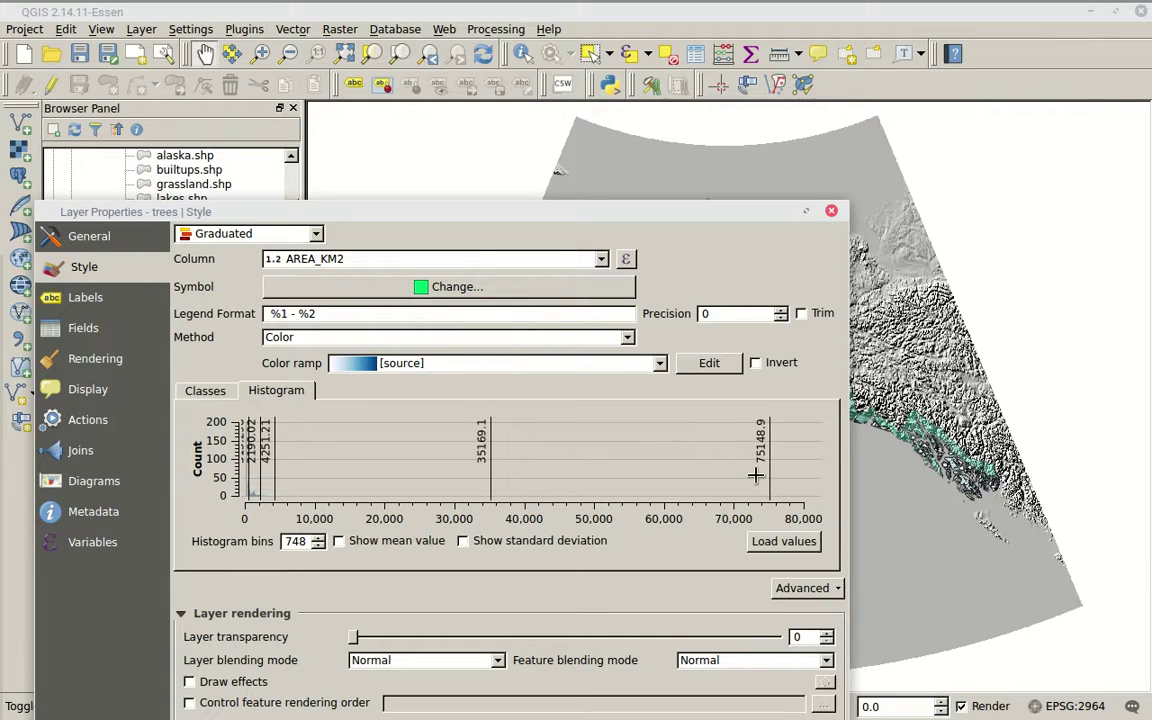
pyautogui.moveTo(766, 470); pyautogui.dragTo(653, 470)
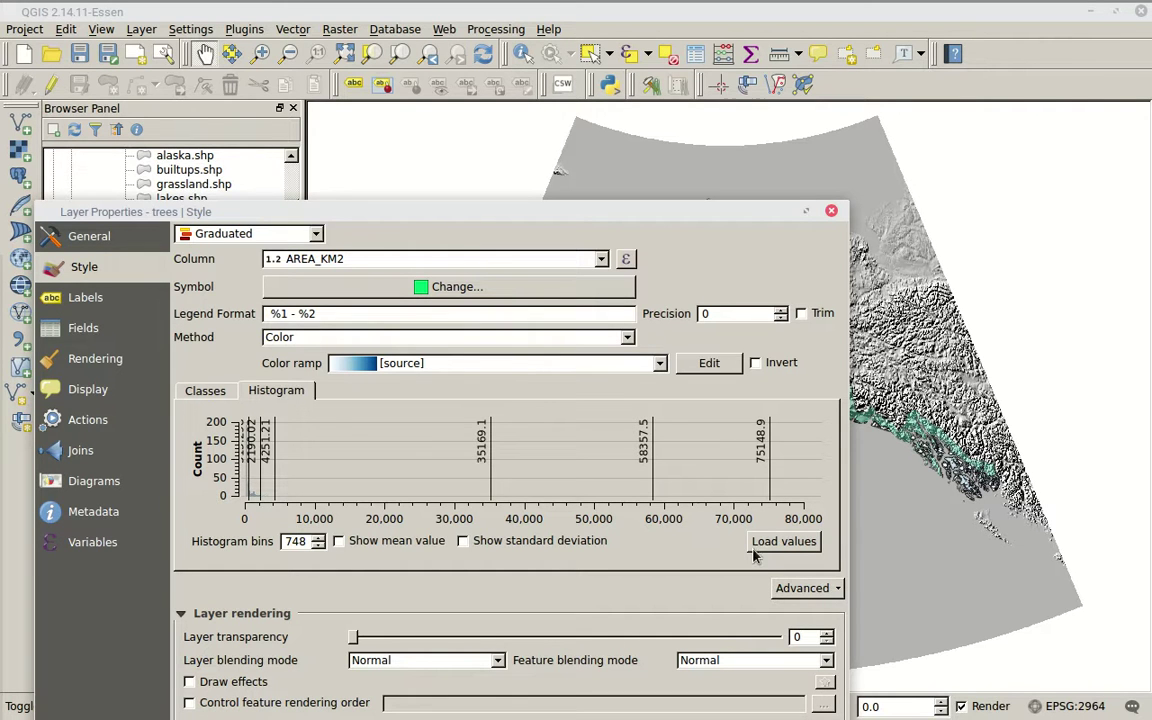
pyautogui.moveTo(545, 212); pyautogui.dragTo(533, 680)
pyautogui.click(703, 603)
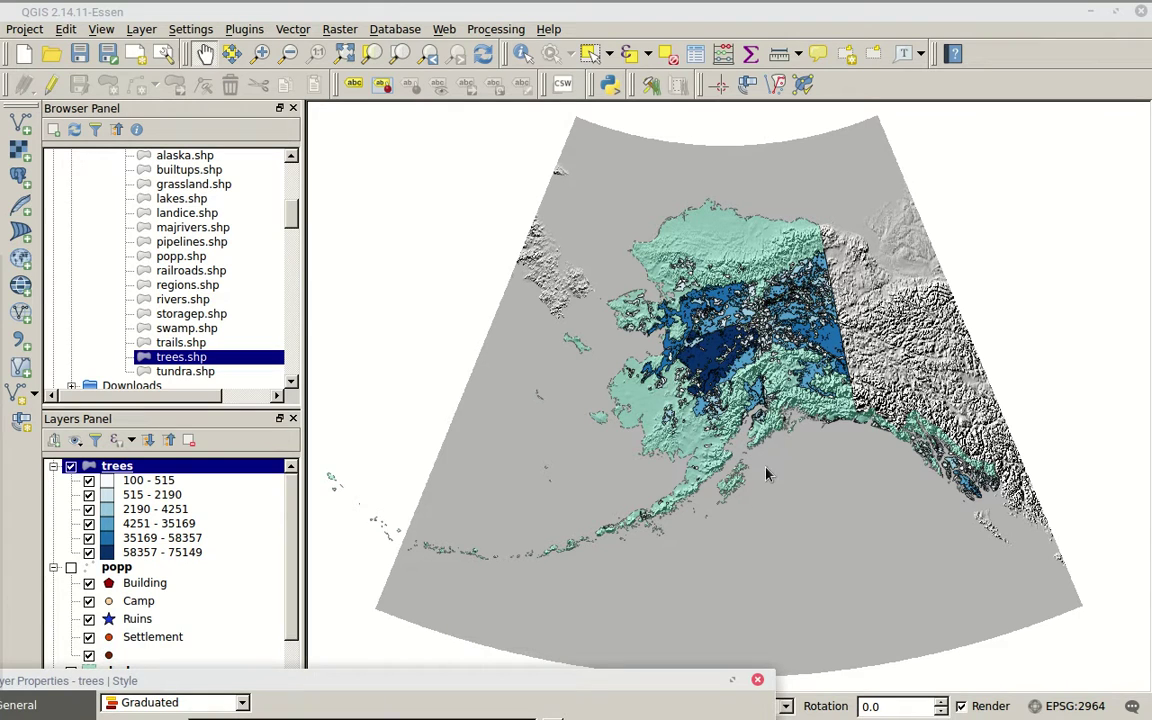
pyautogui.moveTo(574, 690); pyautogui.dragTo(718, 48)
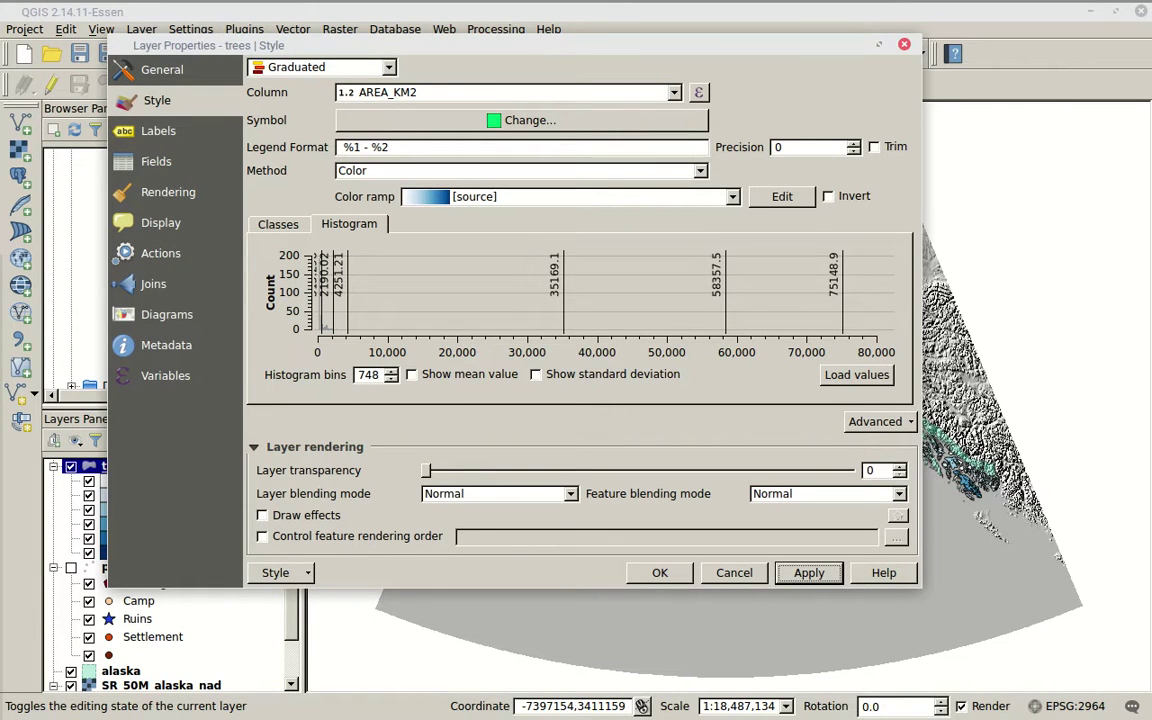
# Reclassify the trees layer with the Standard Deviation mode and 8 classes, apply it, and check the map
pyautogui.moveTo(12, 640)
pyautogui.click(280, 226)
pyautogui.click(438, 255)
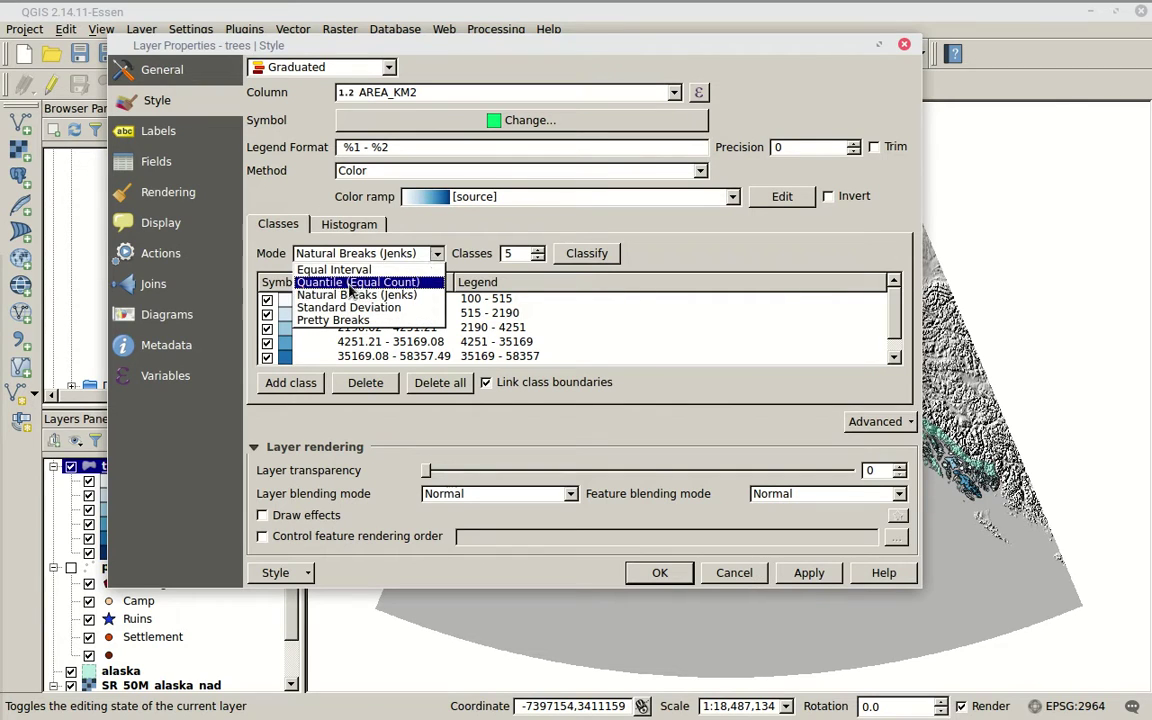
pyautogui.click(400, 307)
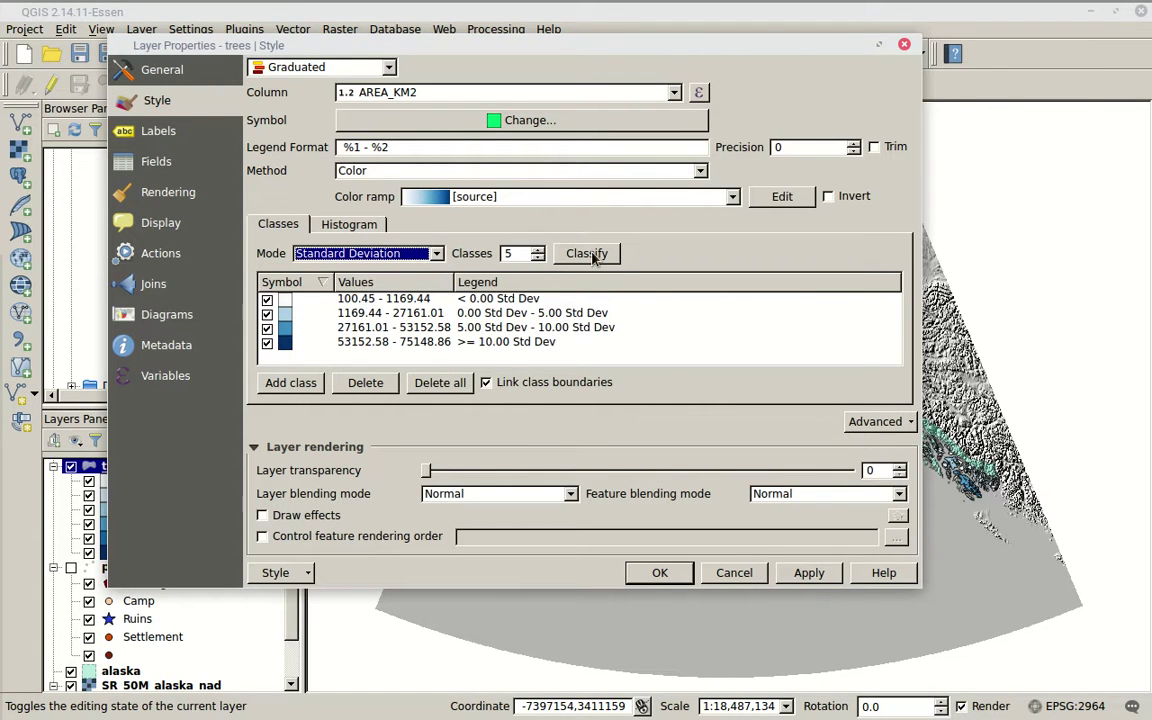
pyautogui.click(538, 249)
pyautogui.click(538, 249)
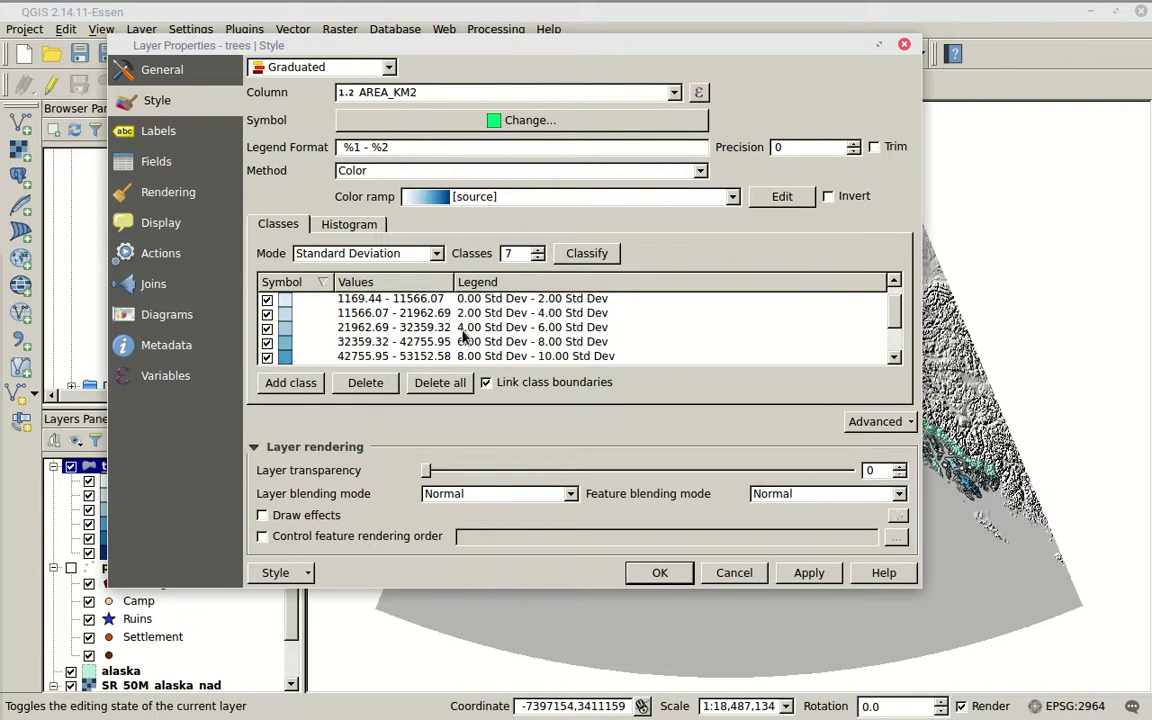
pyautogui.click(538, 248)
pyautogui.click(810, 573)
pyautogui.moveTo(575, 51); pyautogui.dragTo(580, 101)
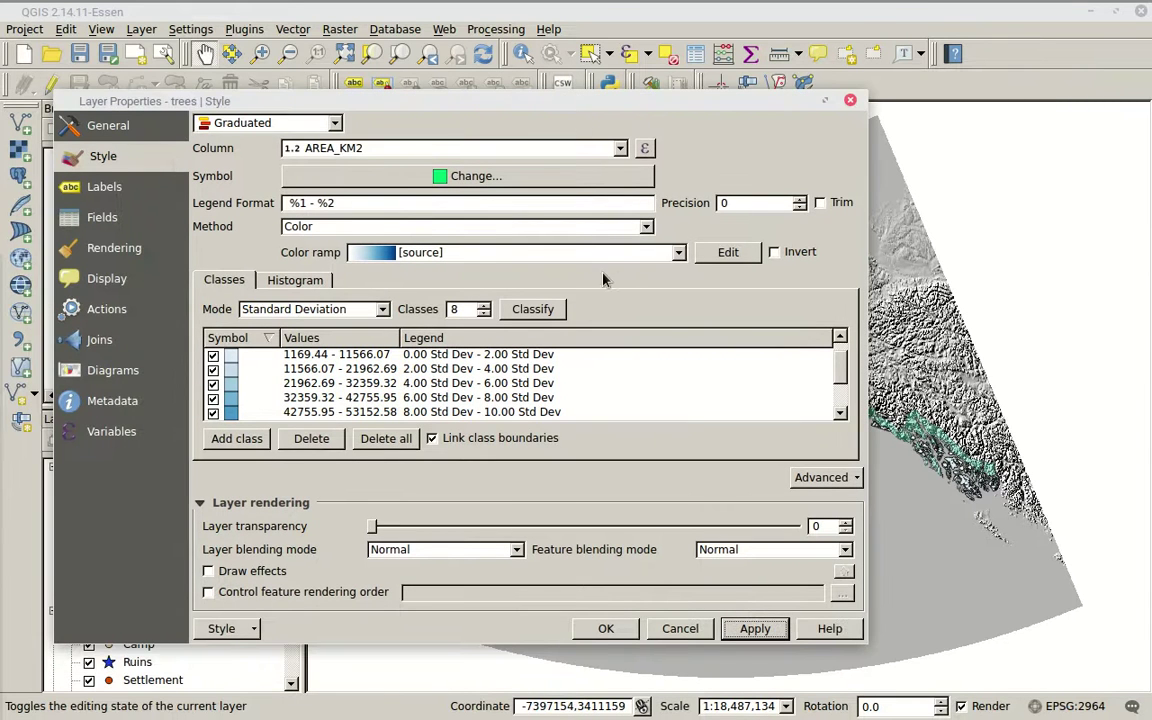
pyautogui.moveTo(687, 119); pyautogui.dragTo(112, 320)
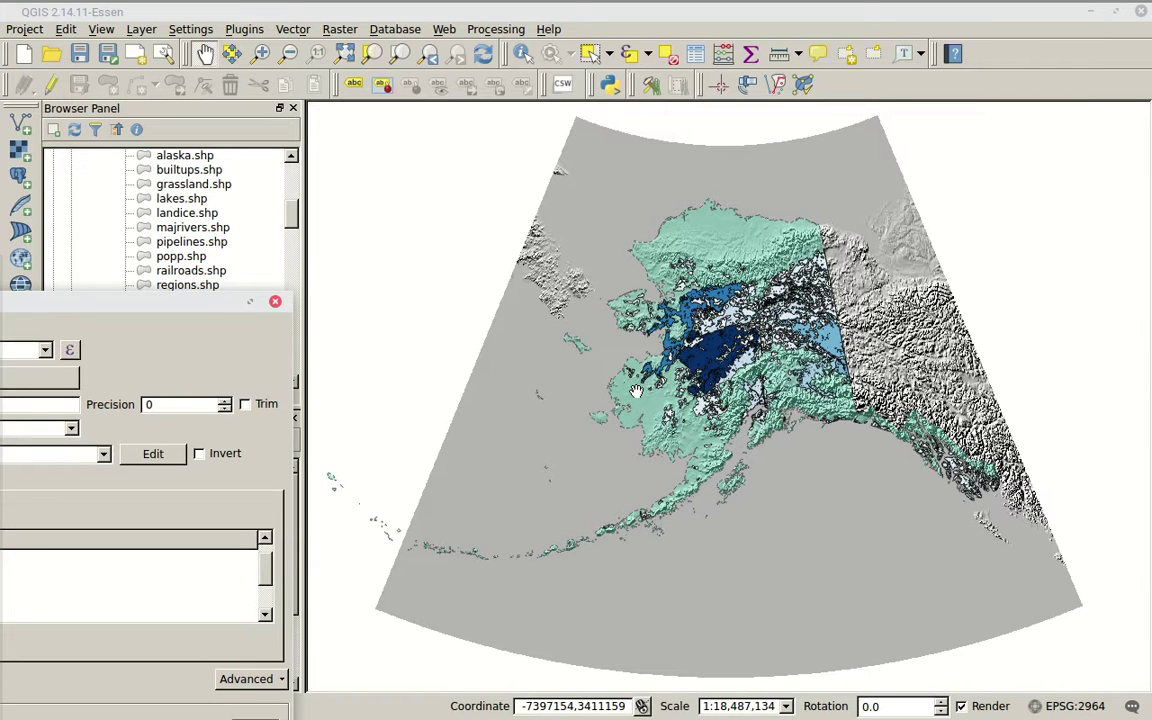
pyautogui.moveTo(145, 310); pyautogui.dragTo(444, 184)
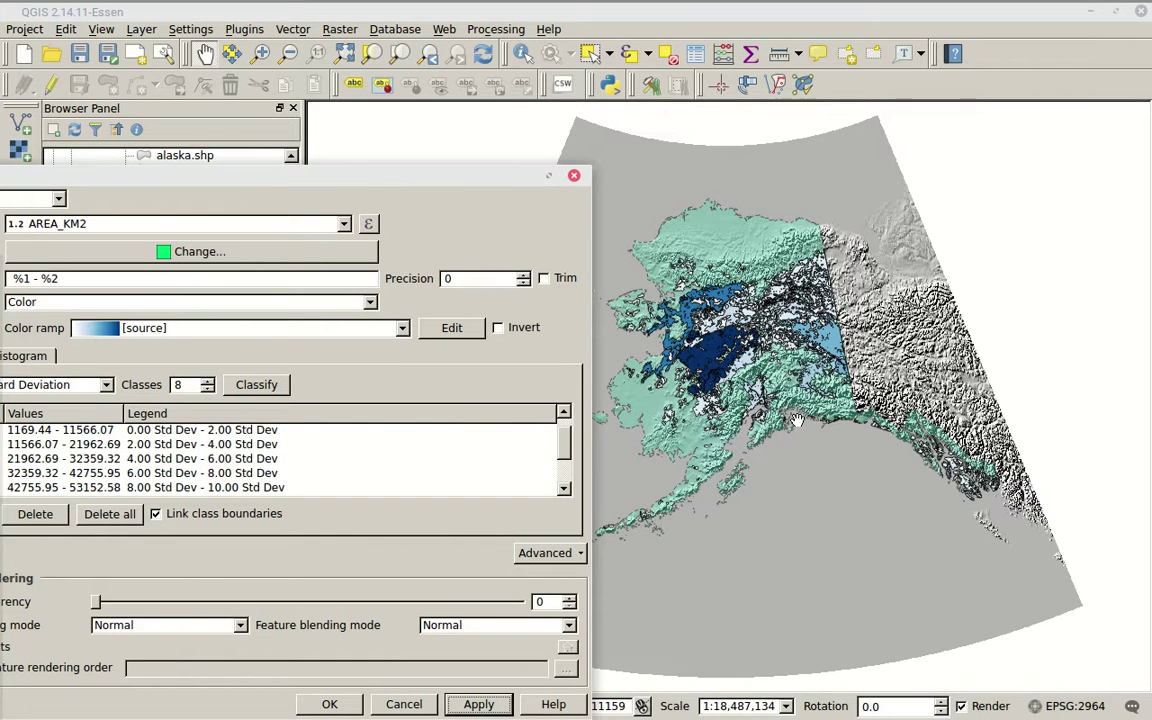
pyautogui.moveTo(411, 193); pyautogui.dragTo(666, 91)
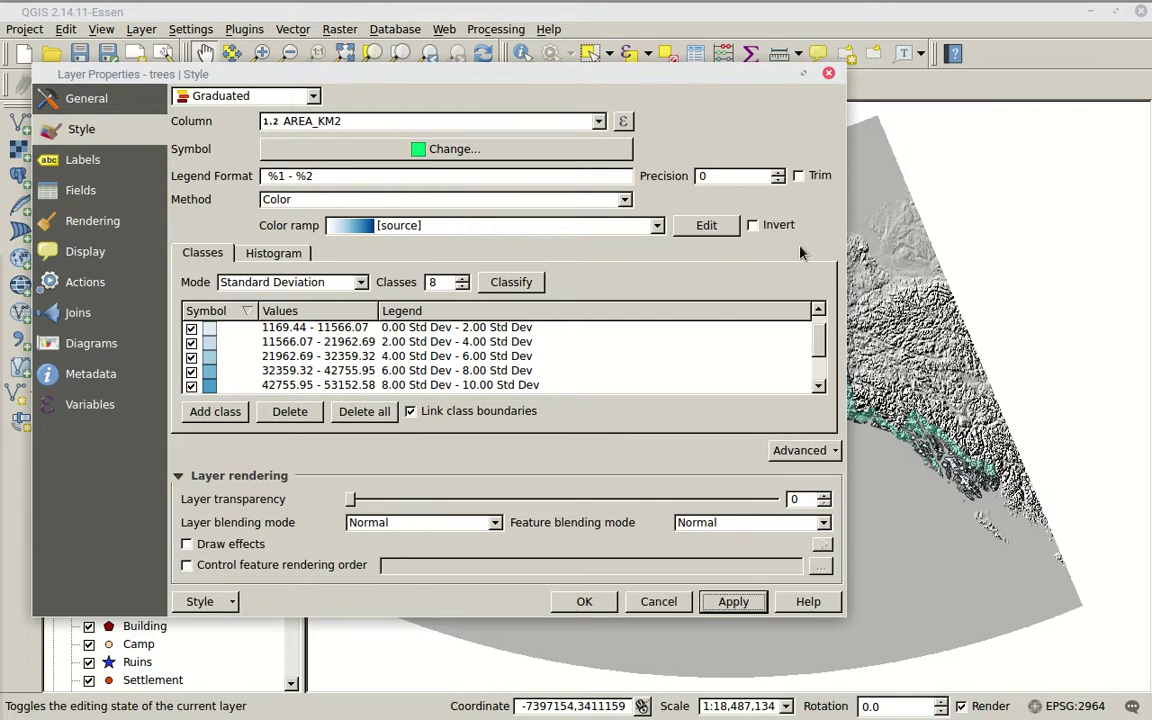
# Invert the color ramp of the trees classes, apply it, and check the reversed shading on the map
pyautogui.click(753, 226)
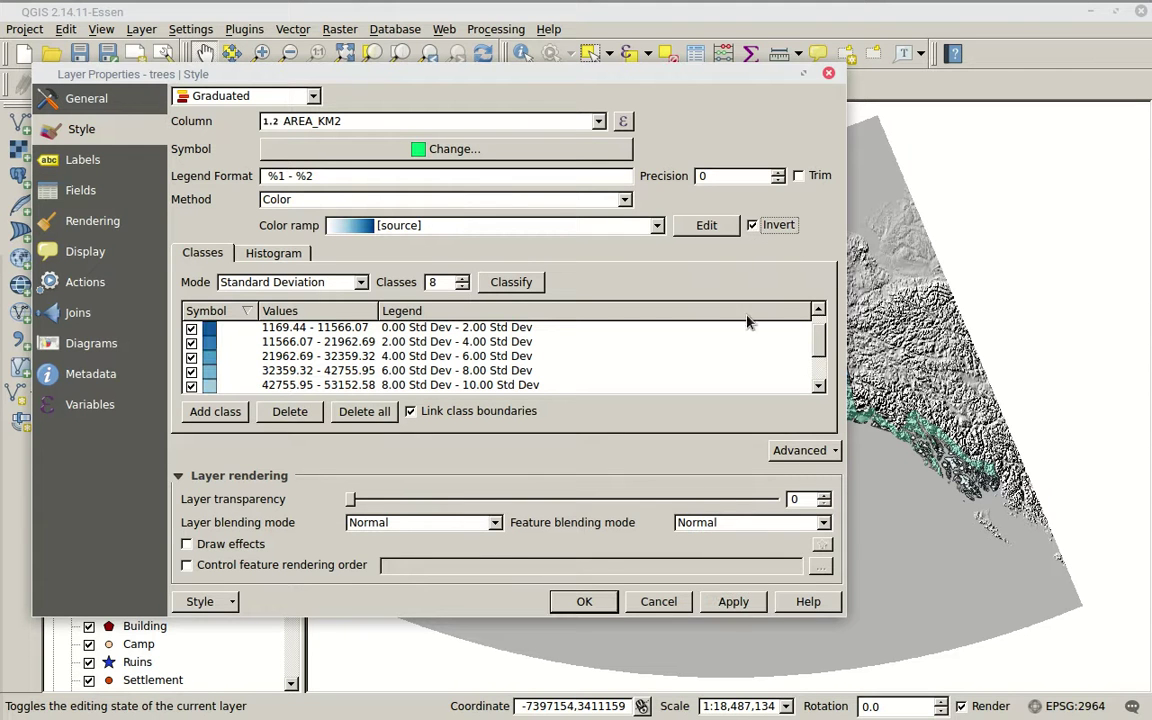
pyautogui.click(735, 608)
pyautogui.moveTo(643, 75); pyautogui.dragTo(194, 399)
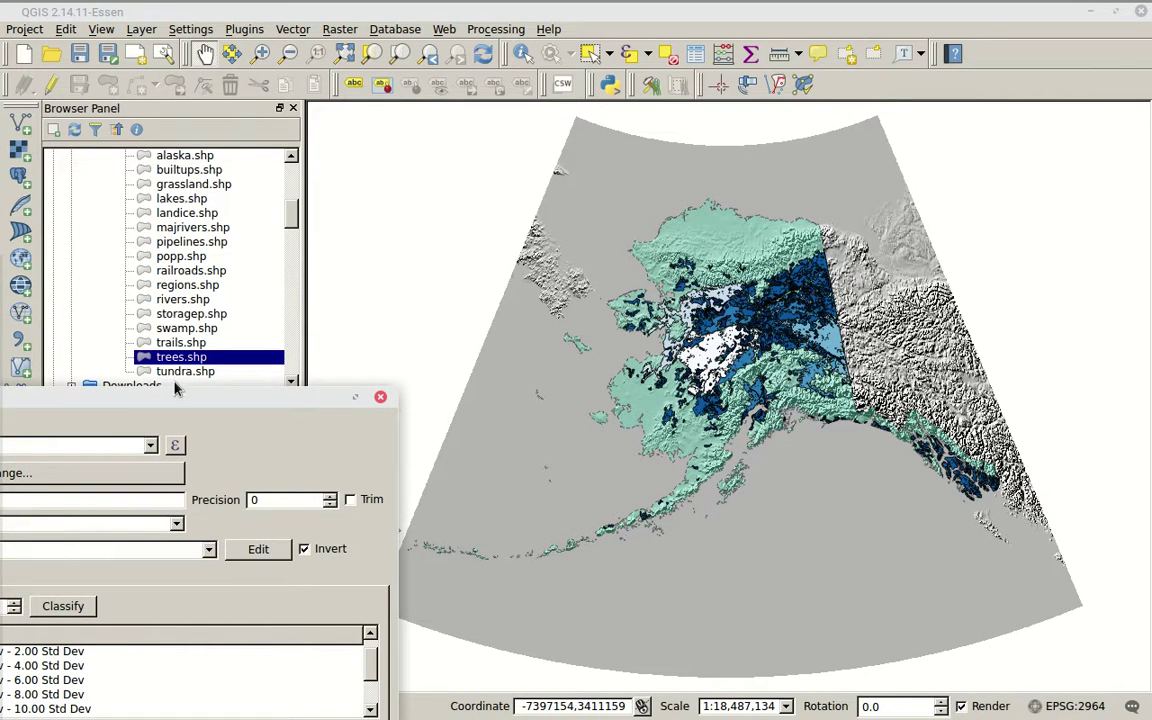
pyautogui.moveTo(179, 397); pyautogui.dragTo(616, 188)
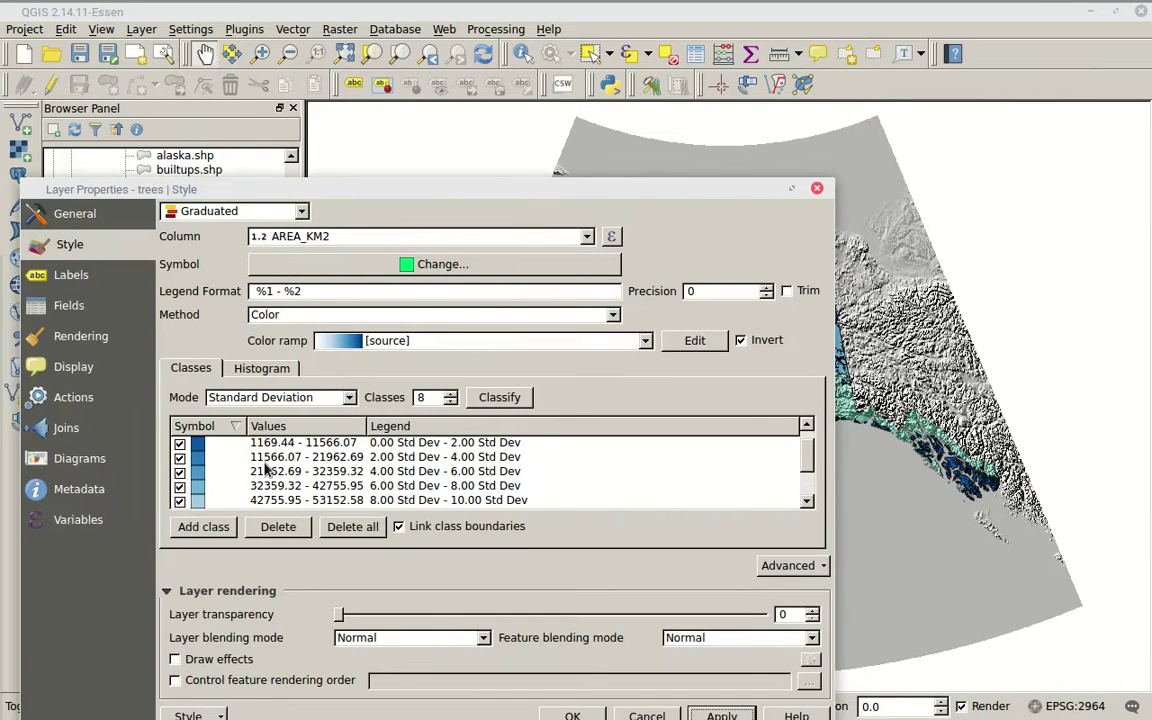
# Switch the trees classification back to Equal Interval mode with 8 classes, apply it, and review the classes on the map
pyautogui.click(351, 398)
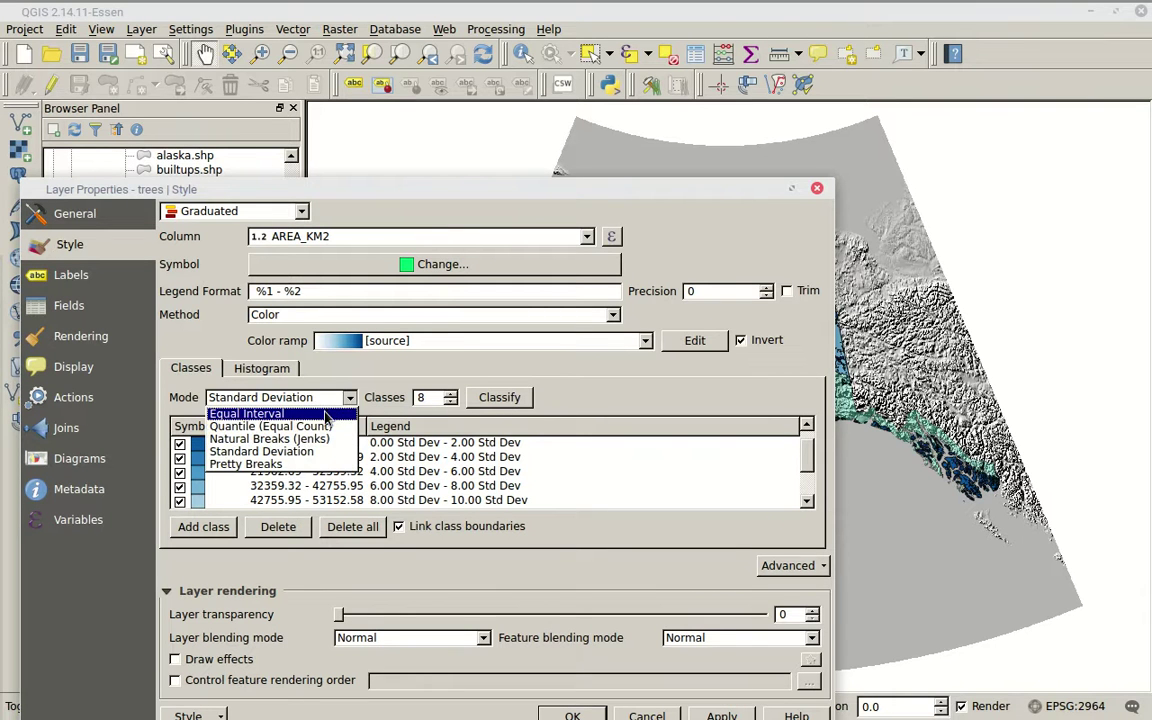
pyautogui.click(245, 411)
pyautogui.moveTo(395, 190); pyautogui.dragTo(391, 104)
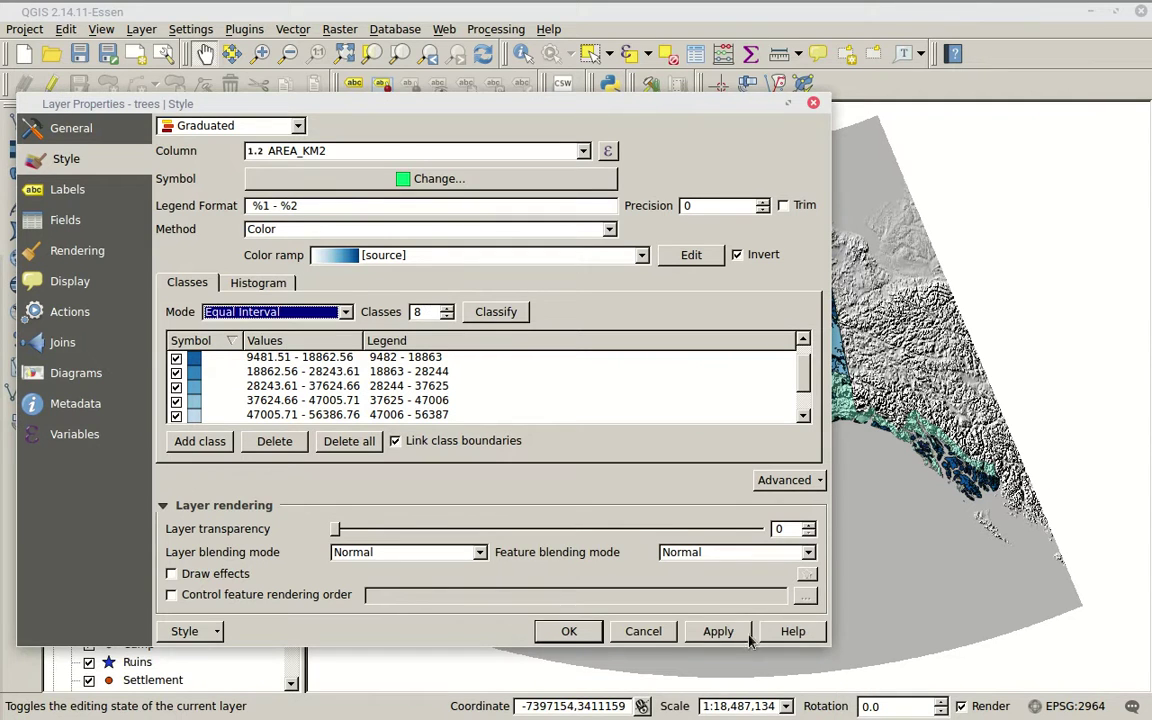
pyautogui.click(718, 631)
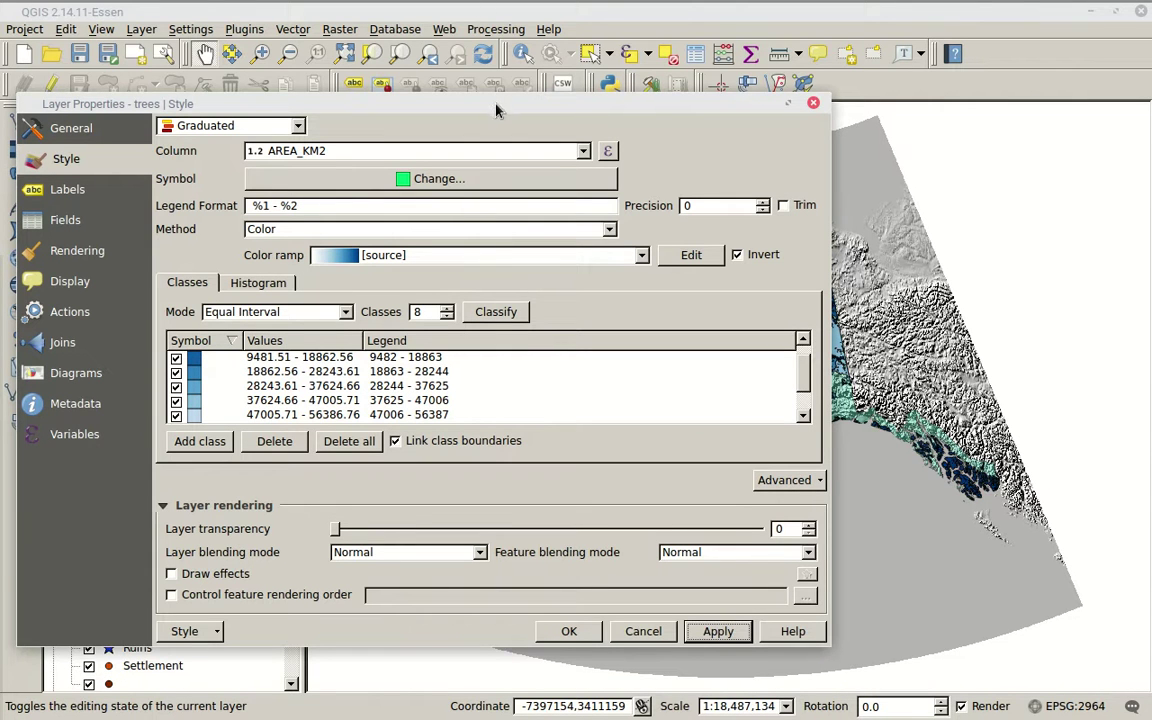
pyautogui.scroll(1, 272, 402)
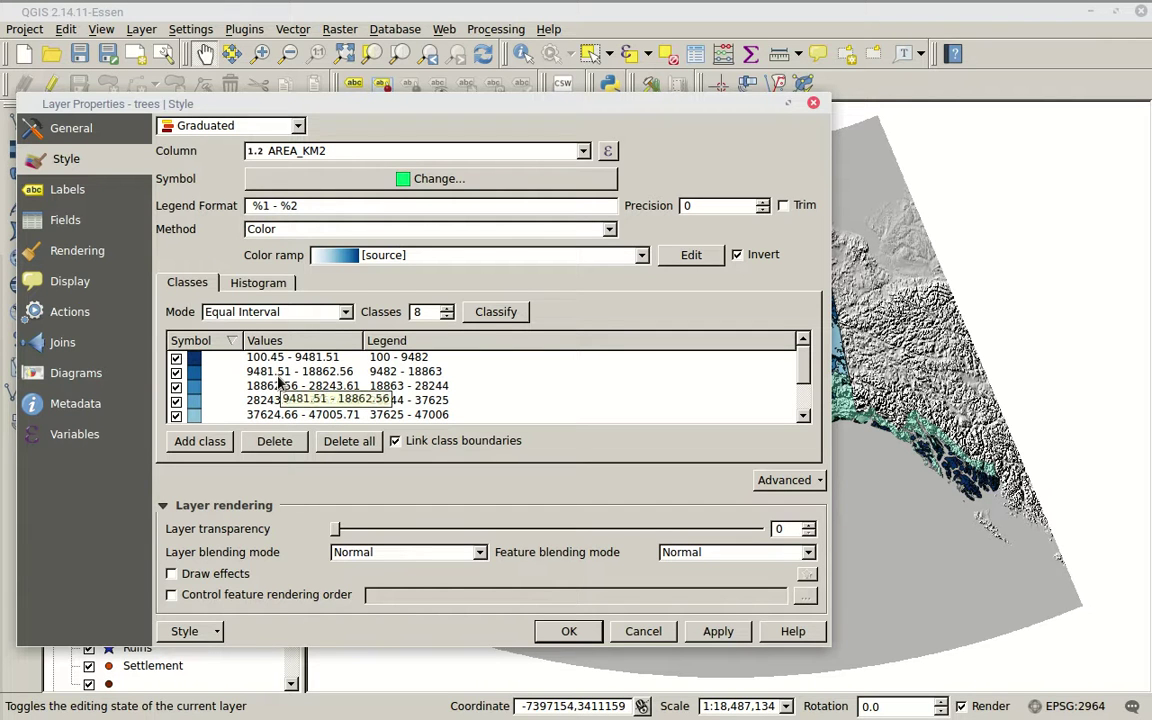
pyautogui.moveTo(335, 104); pyautogui.dragTo(150, 440)
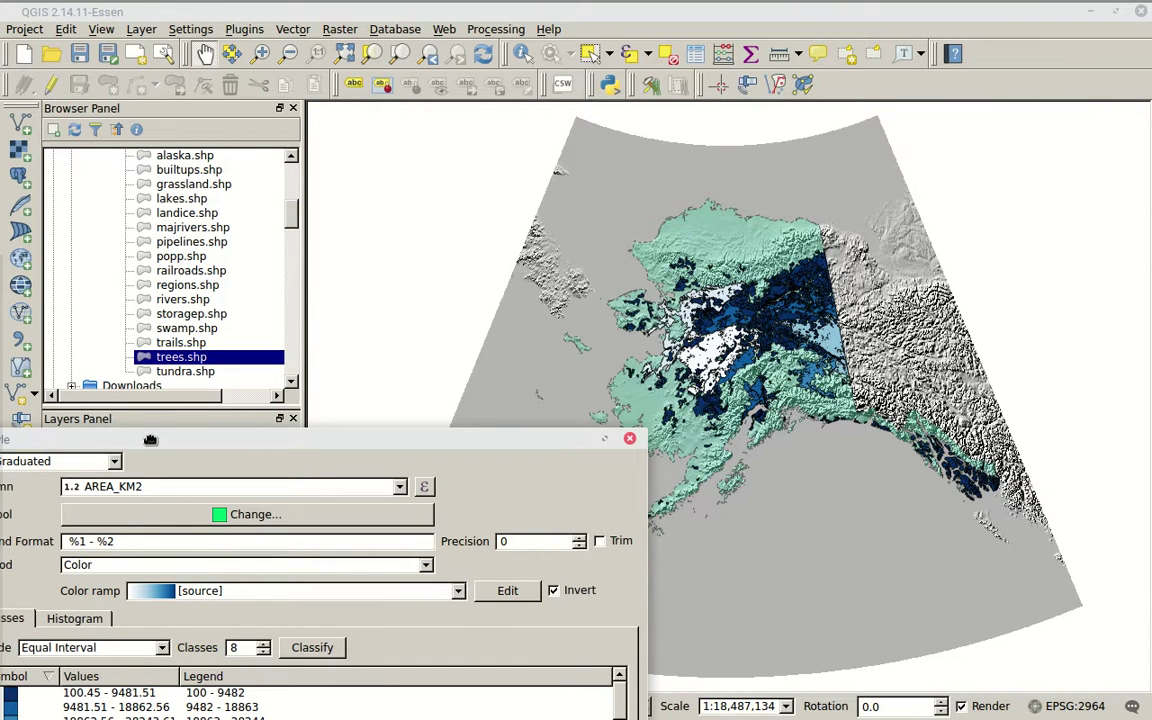
pyautogui.moveTo(150, 440); pyautogui.dragTo(416, 64)
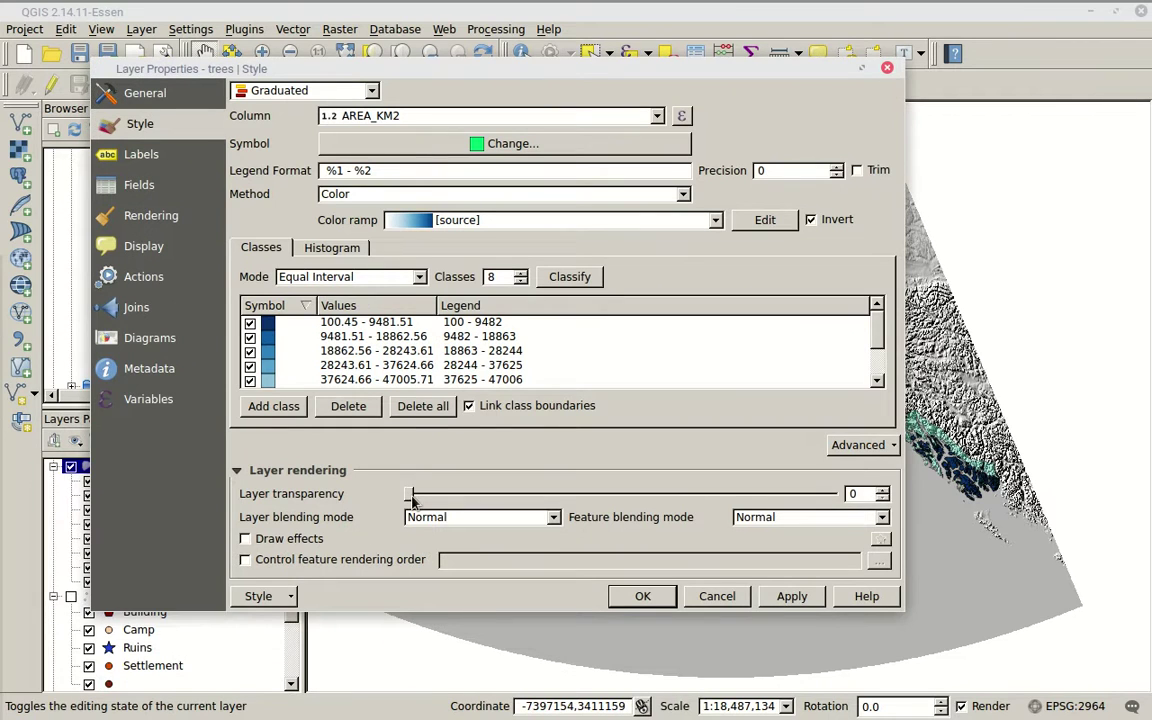
# Set the trees layer's transparency to 44 and apply it to the map
pyautogui.moveTo(409, 493); pyautogui.dragTo(590, 492)
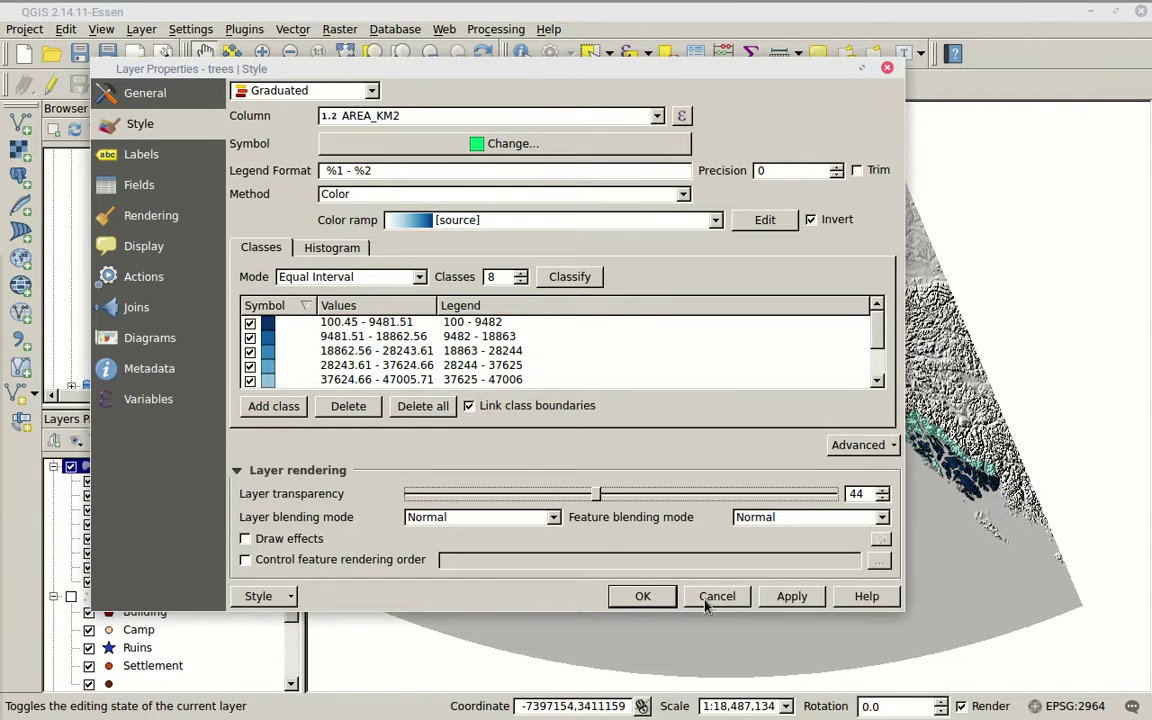
pyautogui.click(775, 598)
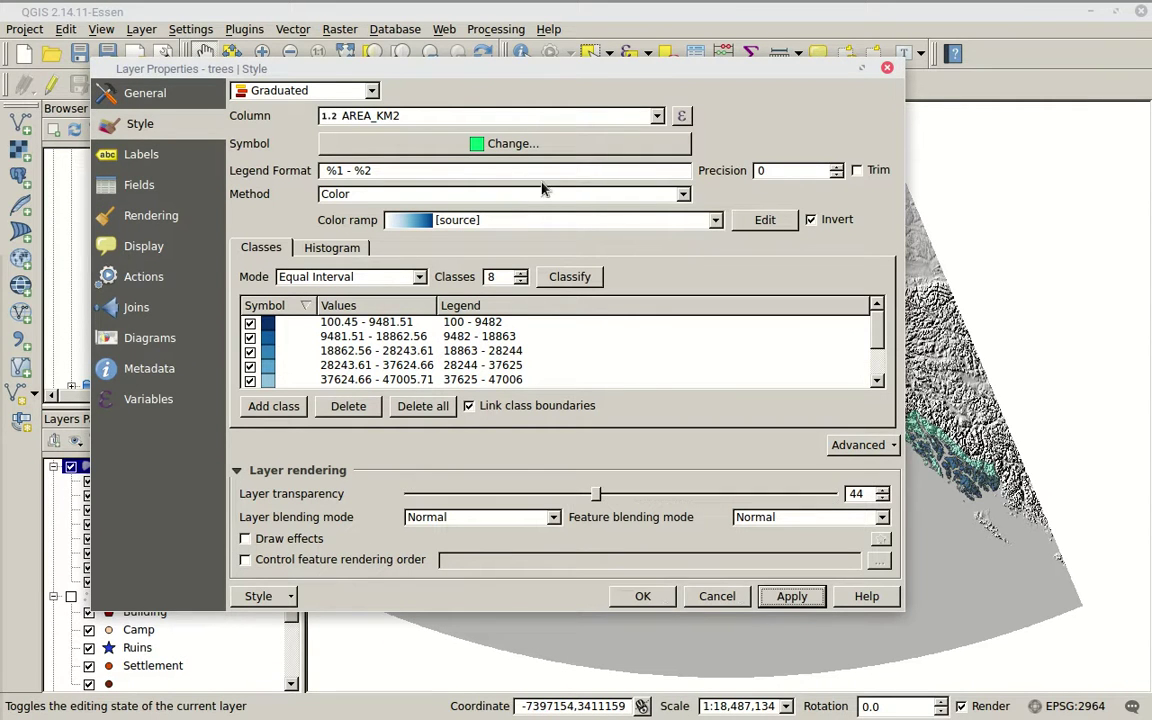
pyautogui.moveTo(536, 72); pyautogui.dragTo(445, 103)
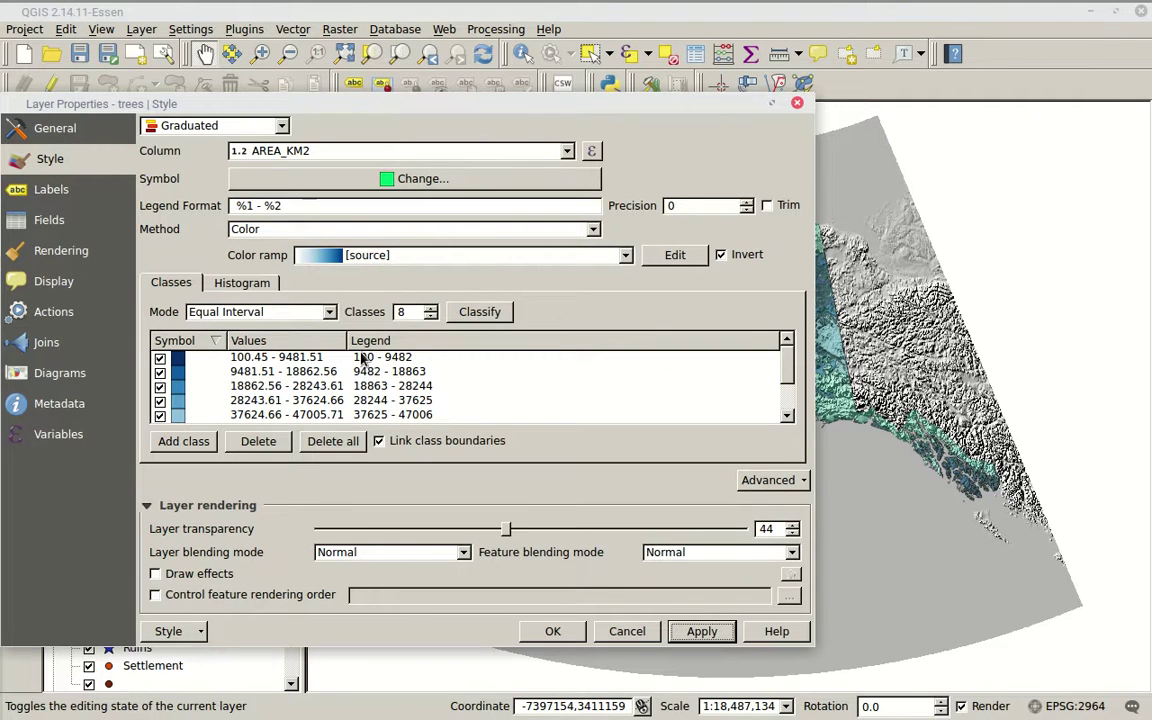
# Change the simple fill of the 18863 - 28244 class to red #bd3131 and apply it
pyautogui.doubleClick(177, 385)
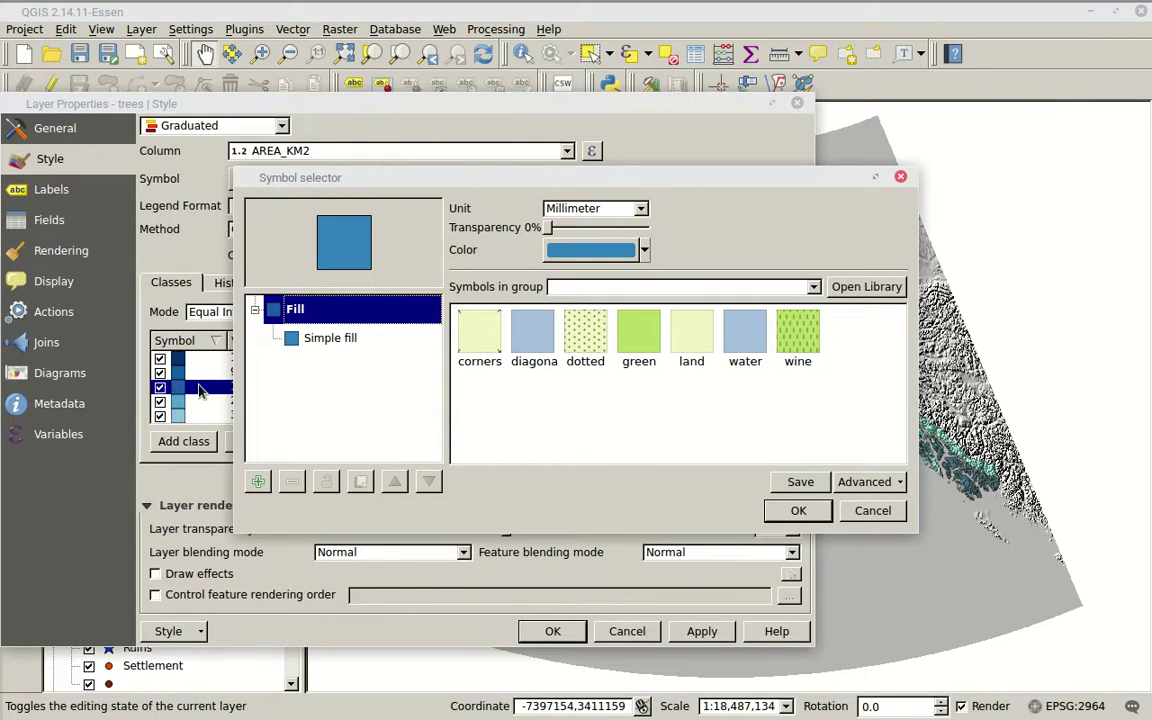
pyautogui.click(307, 342)
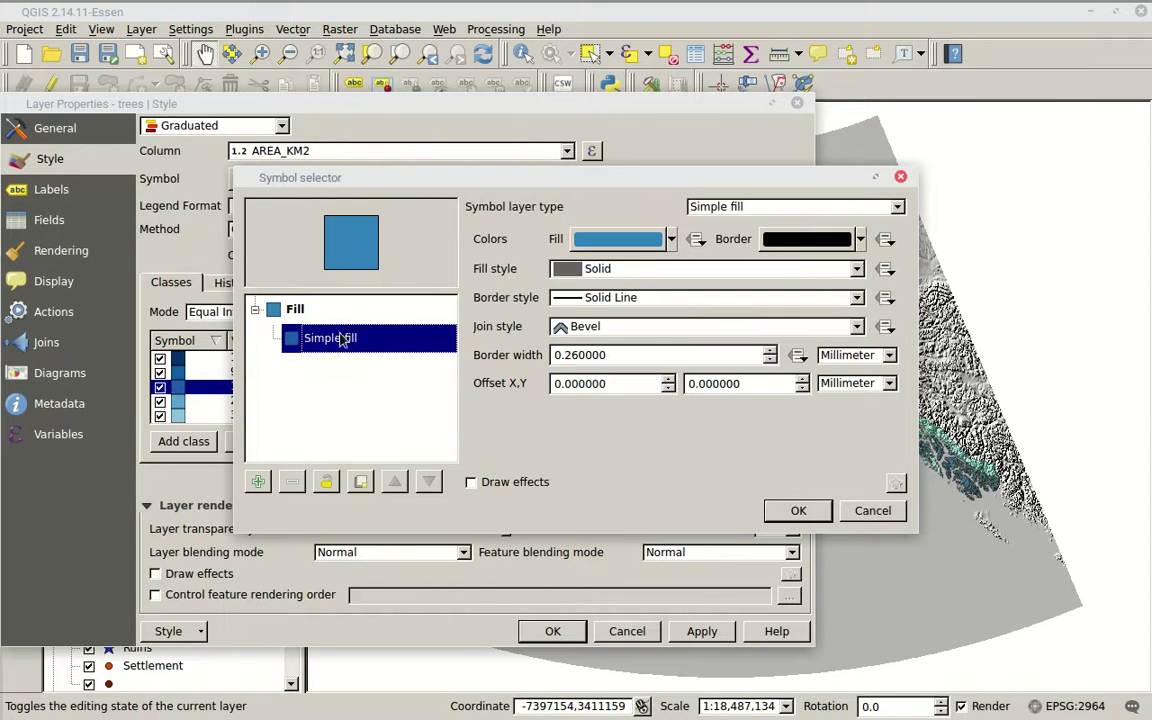
pyautogui.click(597, 240)
pyautogui.moveTo(563, 268); pyautogui.dragTo(498, 254)
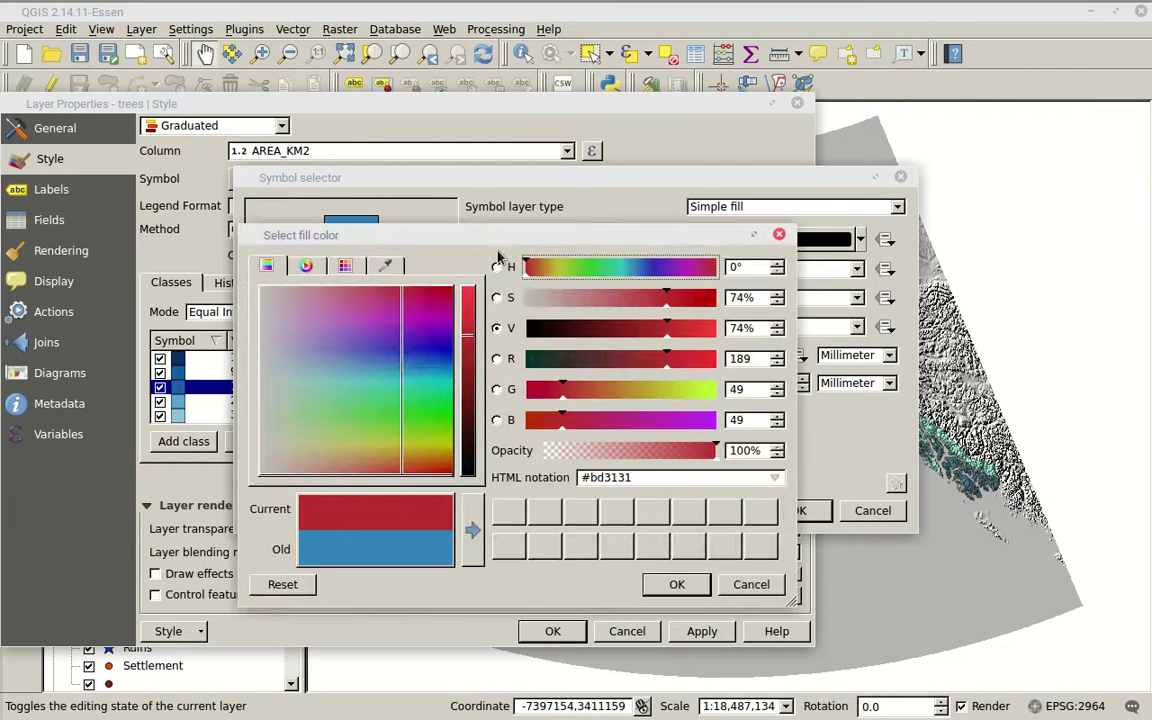
pyautogui.click(676, 585)
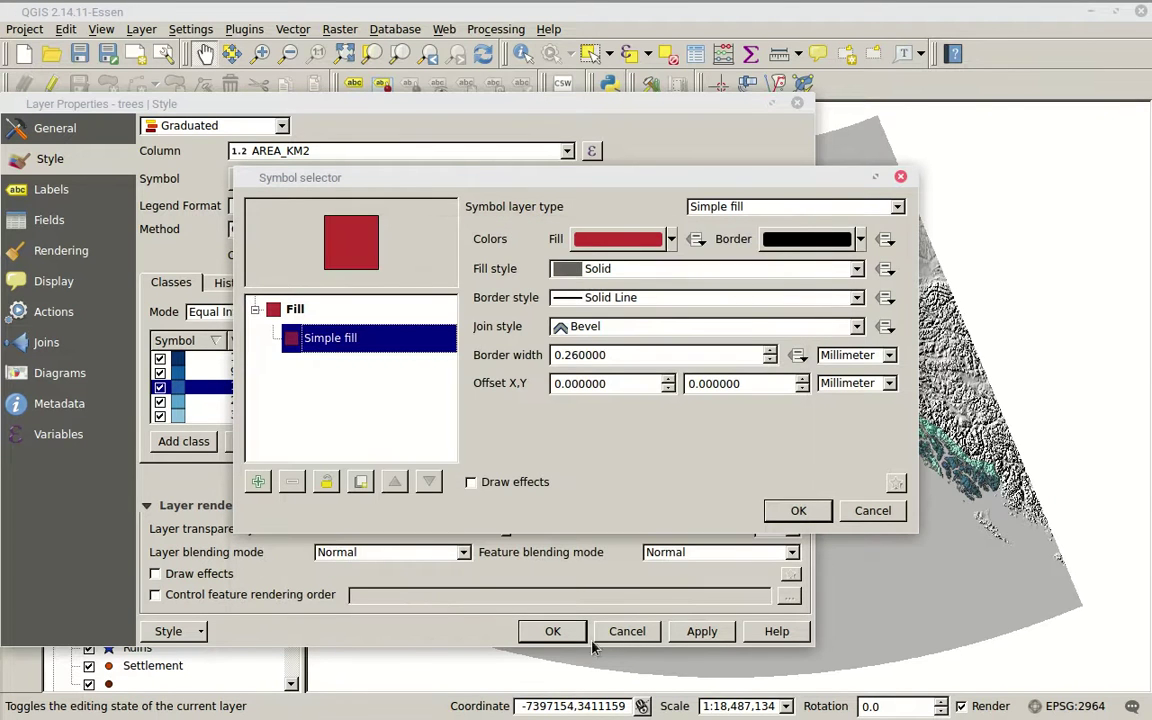
pyautogui.click(798, 510)
pyautogui.click(700, 631)
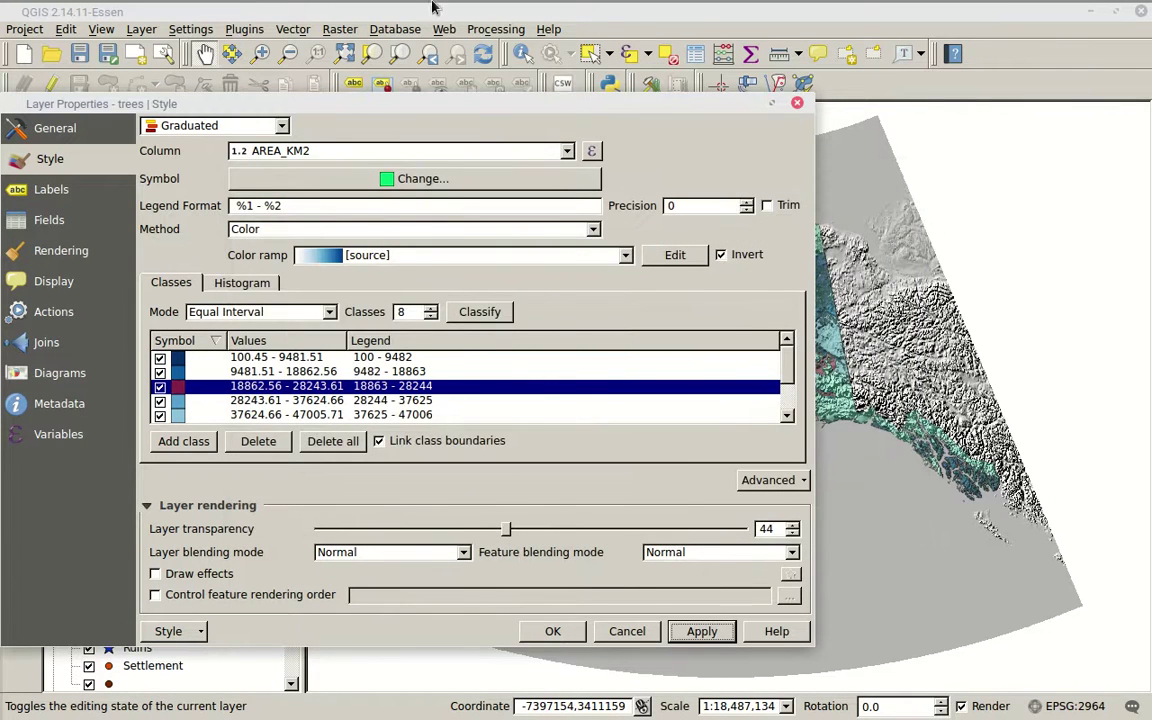
# Check the recolored class on the map and accept the trees layer's style settings
pyautogui.moveTo(463, 103); pyautogui.dragTo(224, 161)
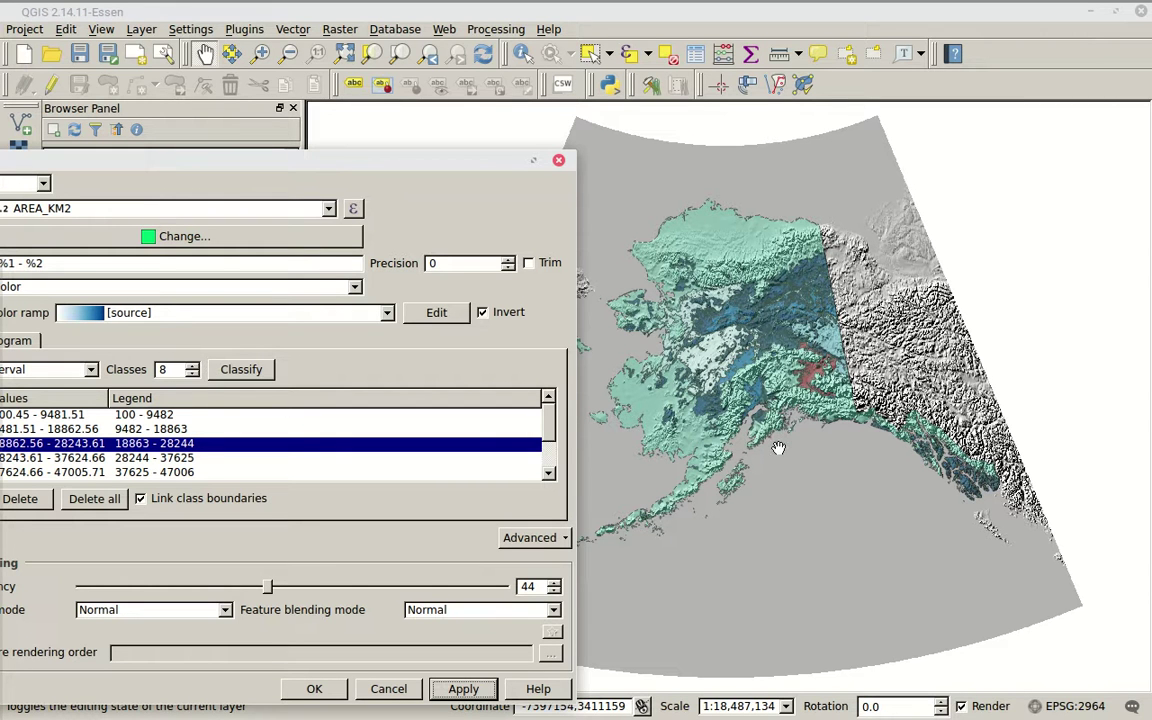
pyautogui.moveTo(247, 163); pyautogui.dragTo(567, 69)
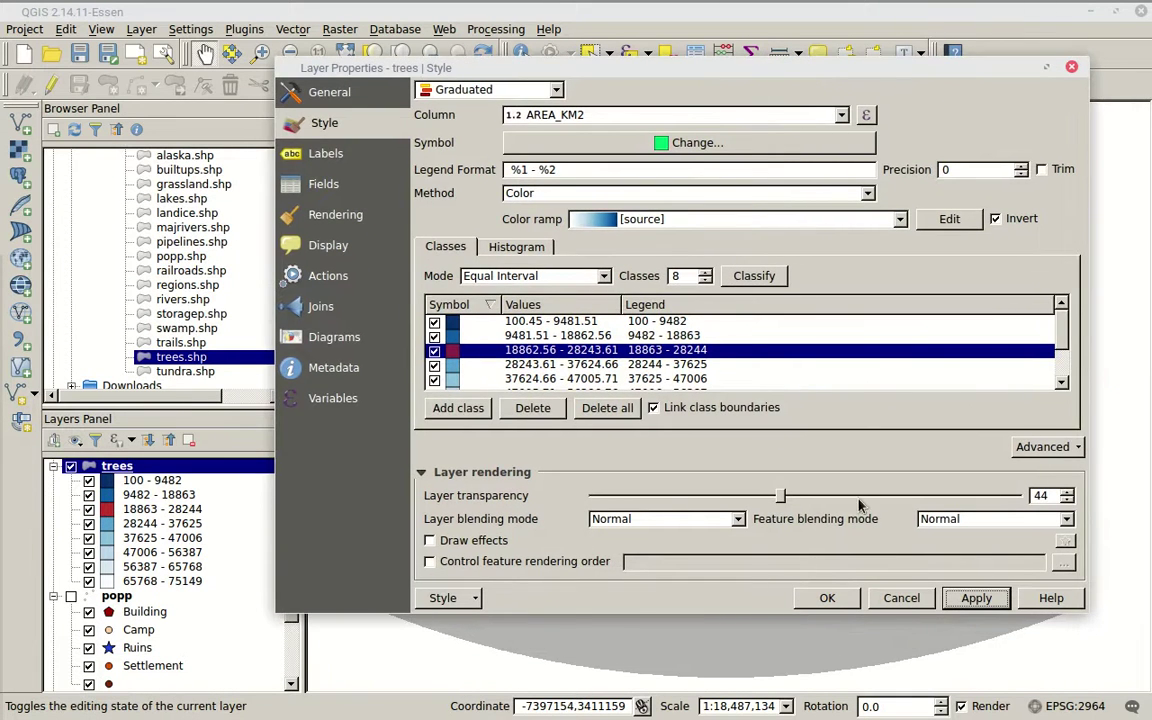
pyautogui.click(827, 597)
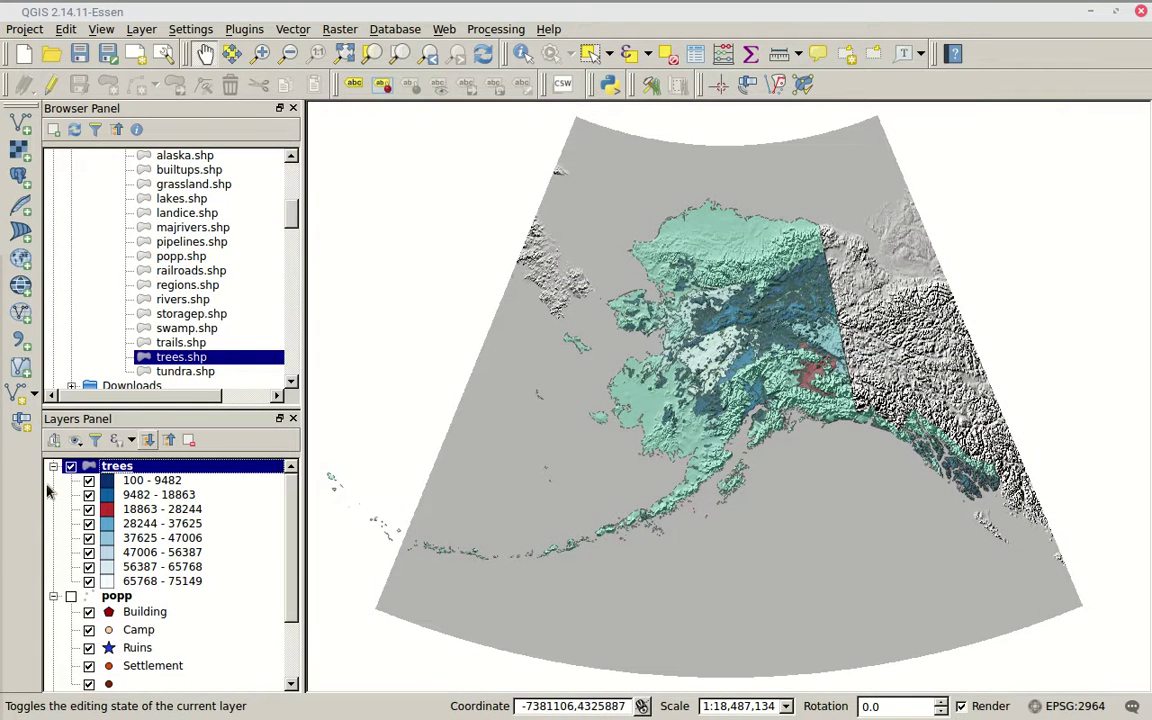
# Add airports.shp from the shapefiles folder to the map and review its attribute table down to the last record
pyautogui.scroll(1, 187, 285)
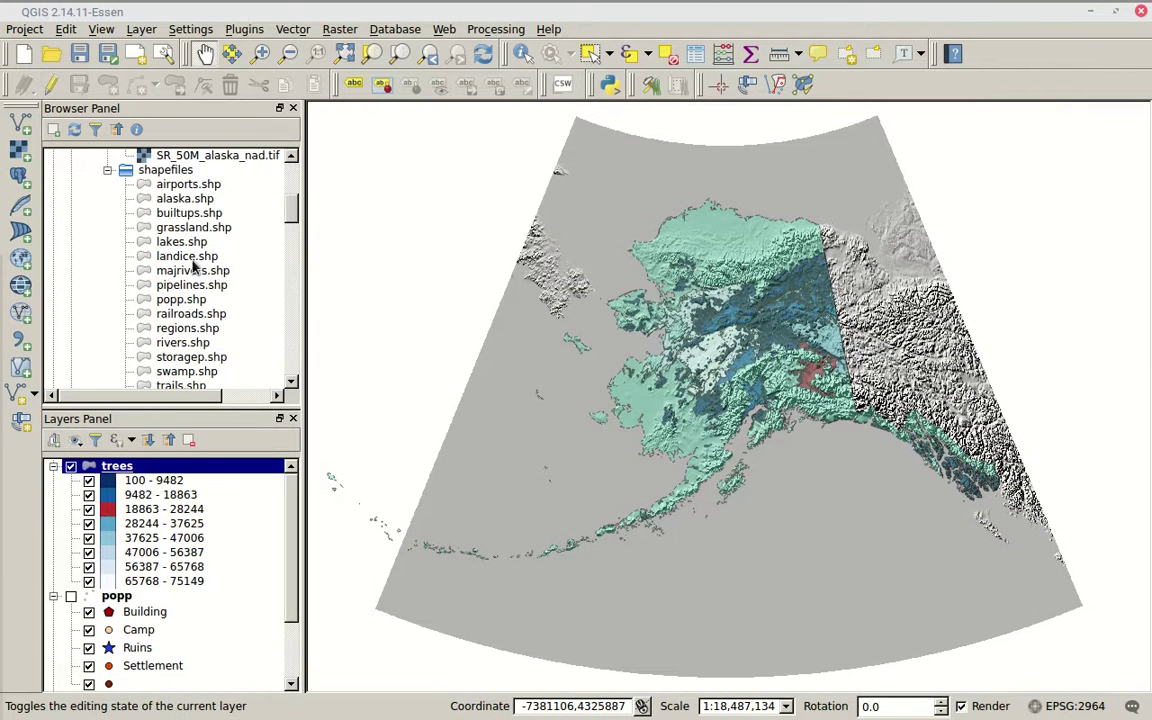
pyautogui.doubleClick(190, 185)
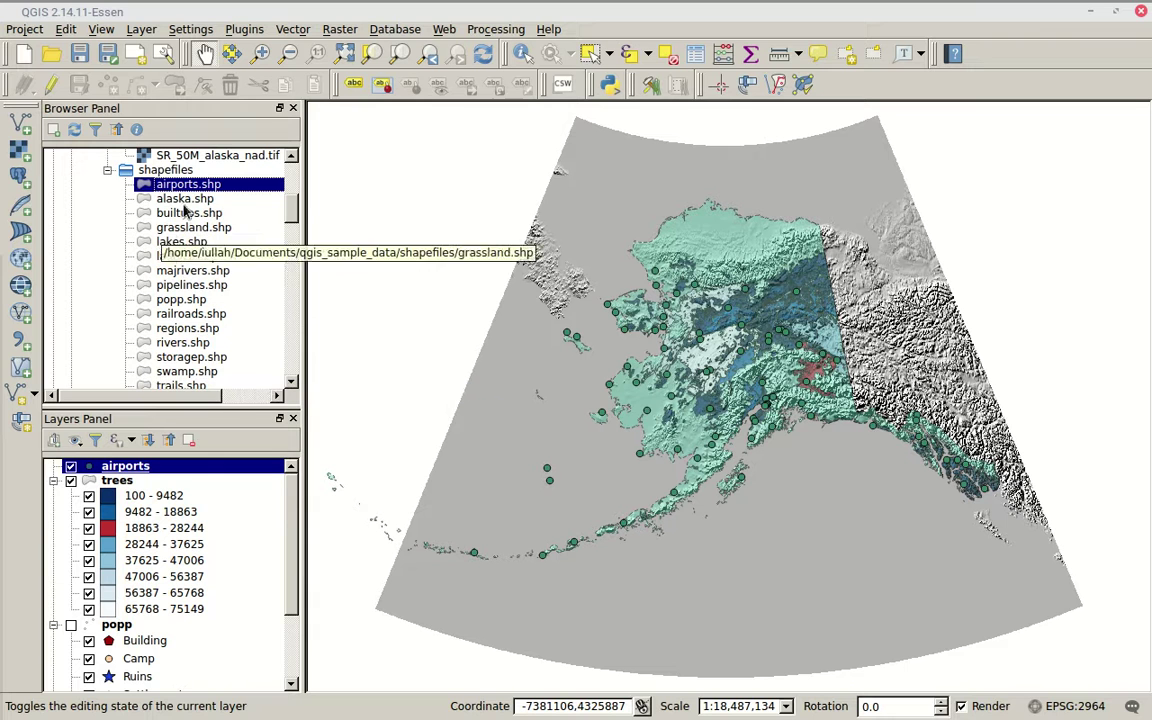
pyautogui.rightClick(123, 466)
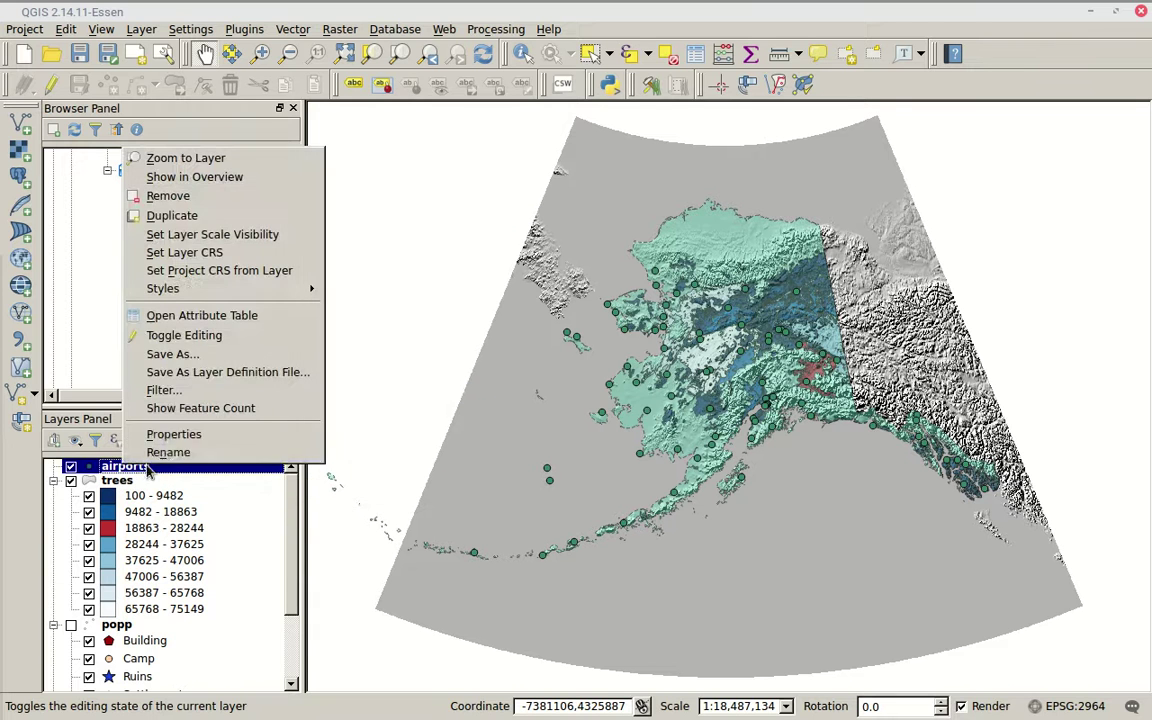
pyautogui.click(201, 315)
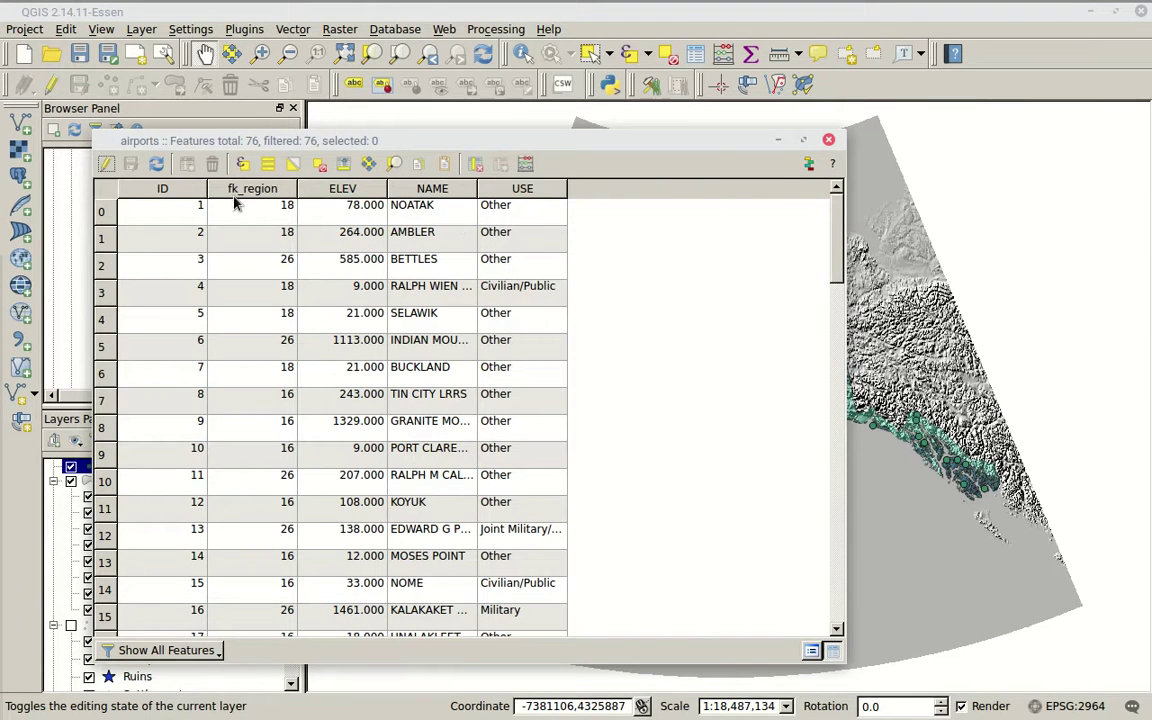
pyautogui.scroll(-2, 245, 375)
pyautogui.scroll(2, 245, 375)
pyautogui.scroll(-20, 335, 462)
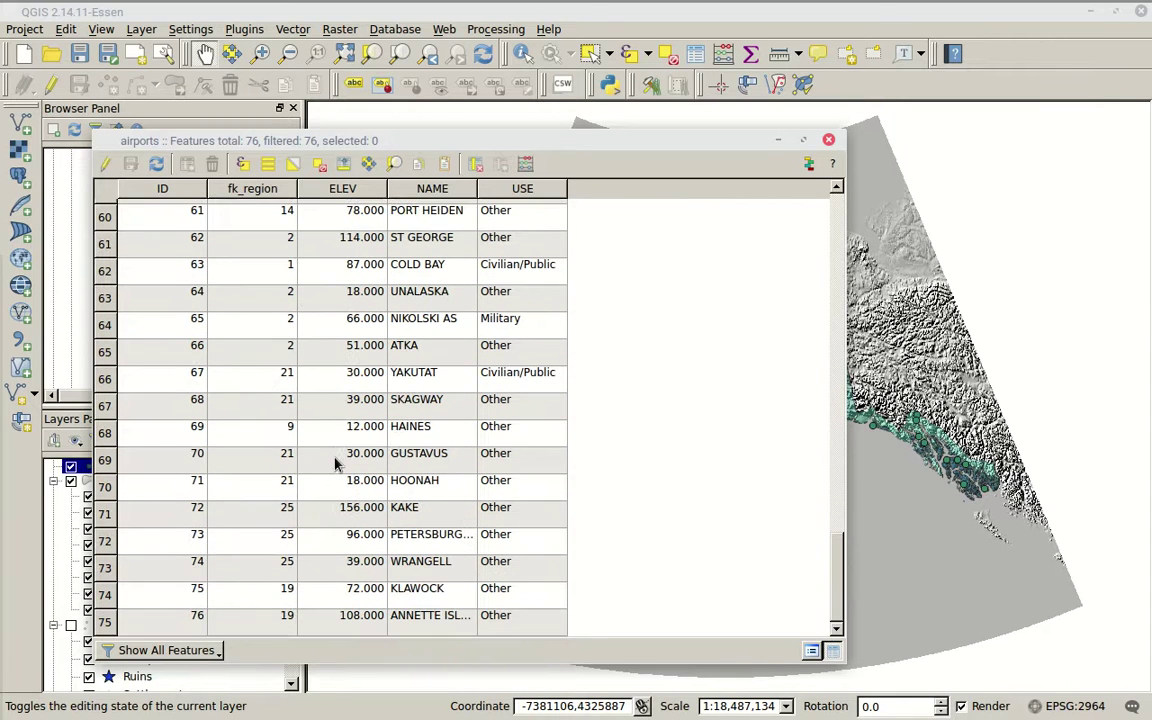
pyautogui.click(828, 139)
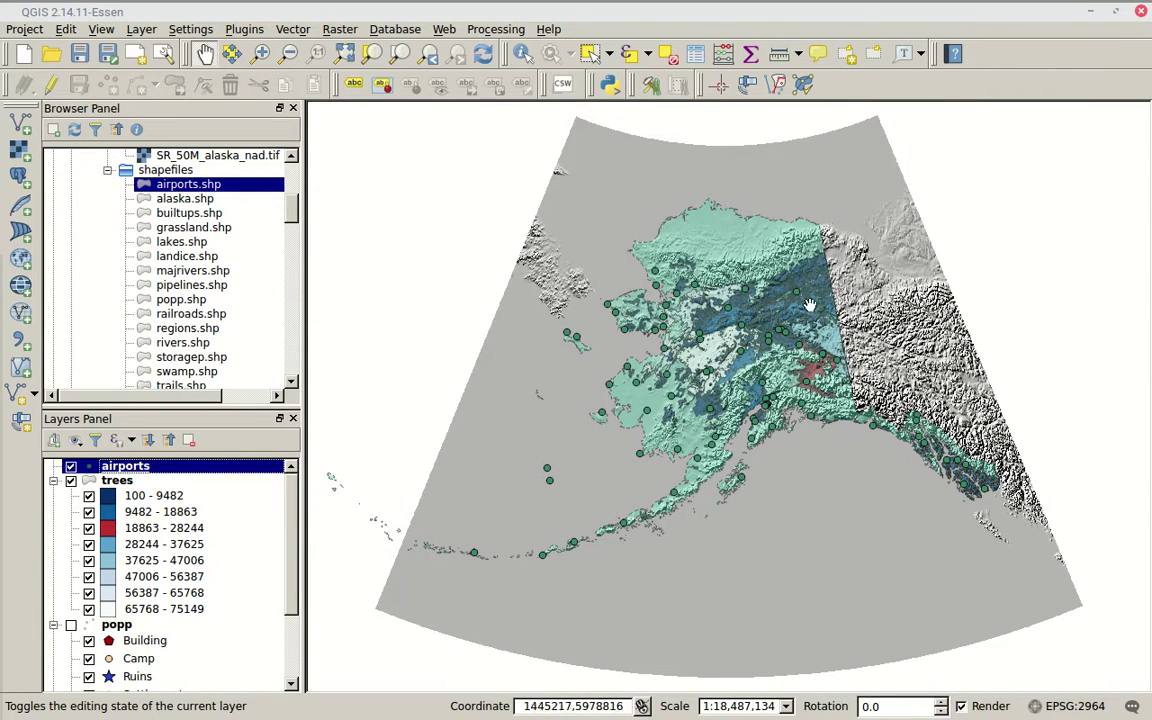
# Set the airports layer's style to Graduated using the ELEV column
pyautogui.rightClick(133, 467)
pyautogui.click(170, 441)
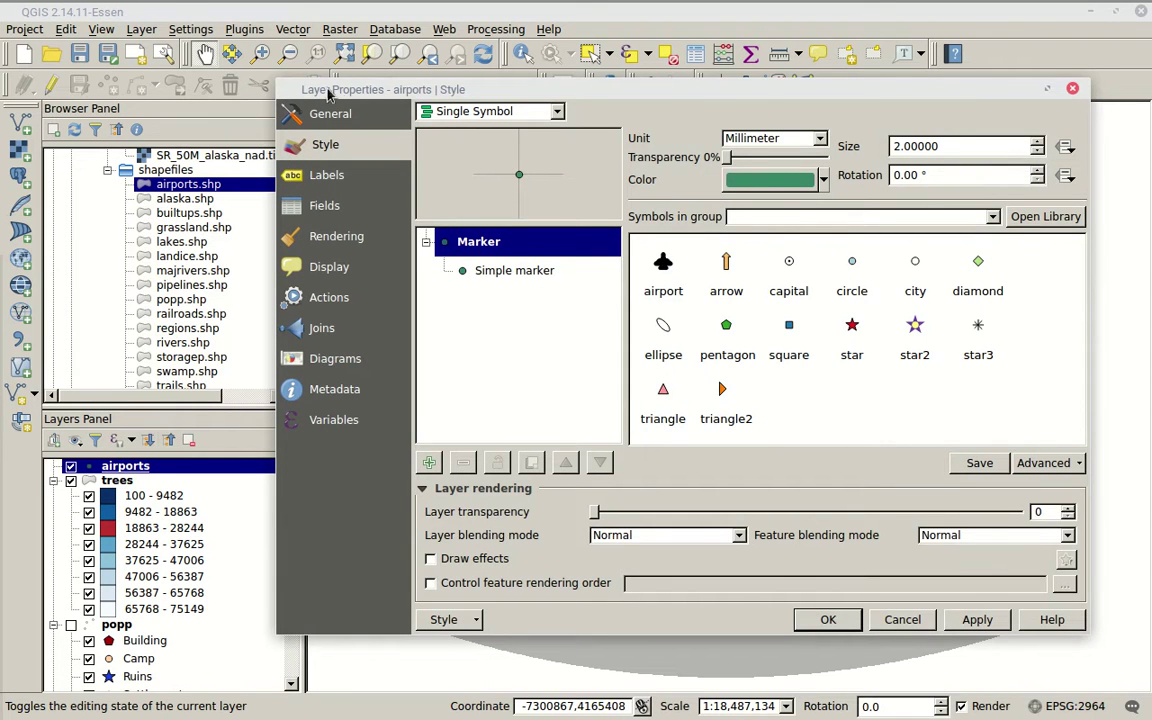
pyautogui.click(558, 111)
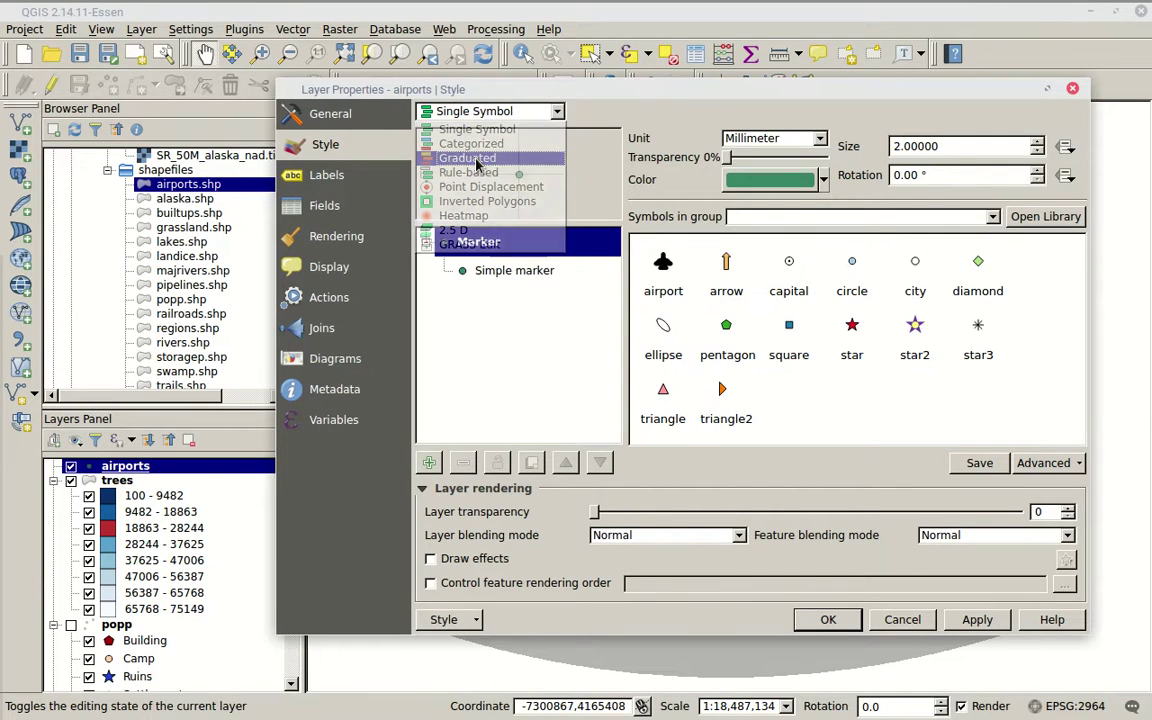
pyautogui.click(478, 162)
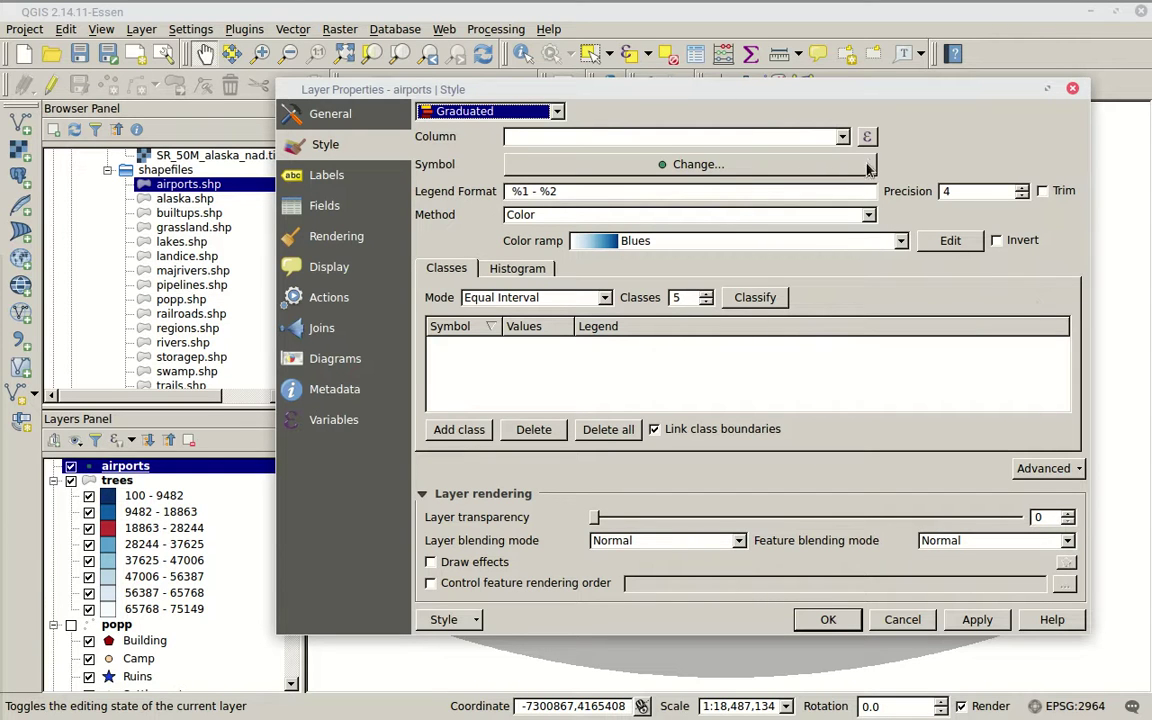
pyautogui.click(844, 136)
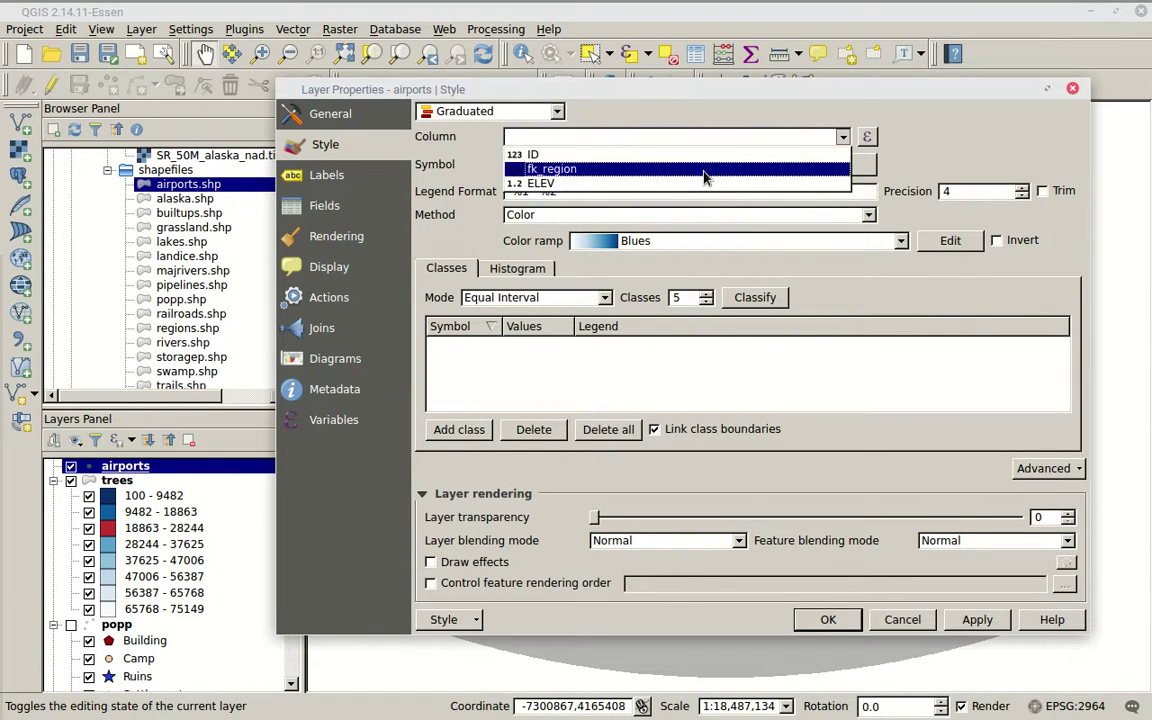
pyautogui.click(694, 184)
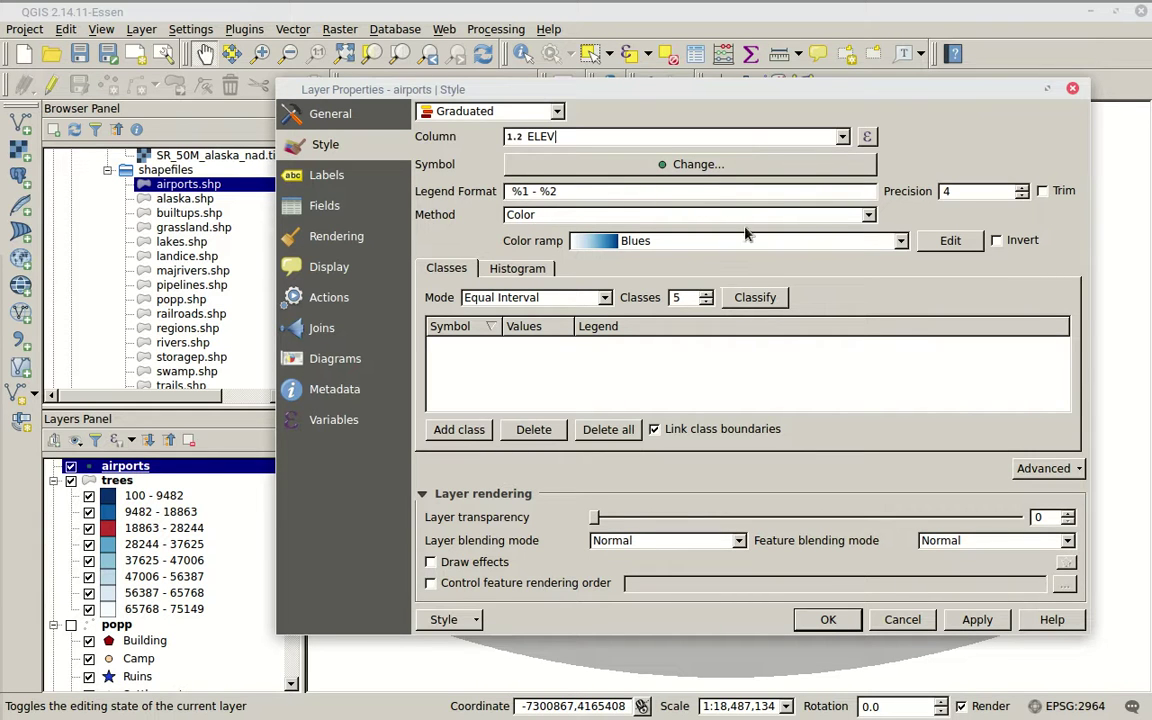
# Switch the airports grading method to Size and classify the elevations into 5 Equal Interval classes
pyautogui.click(780, 214)
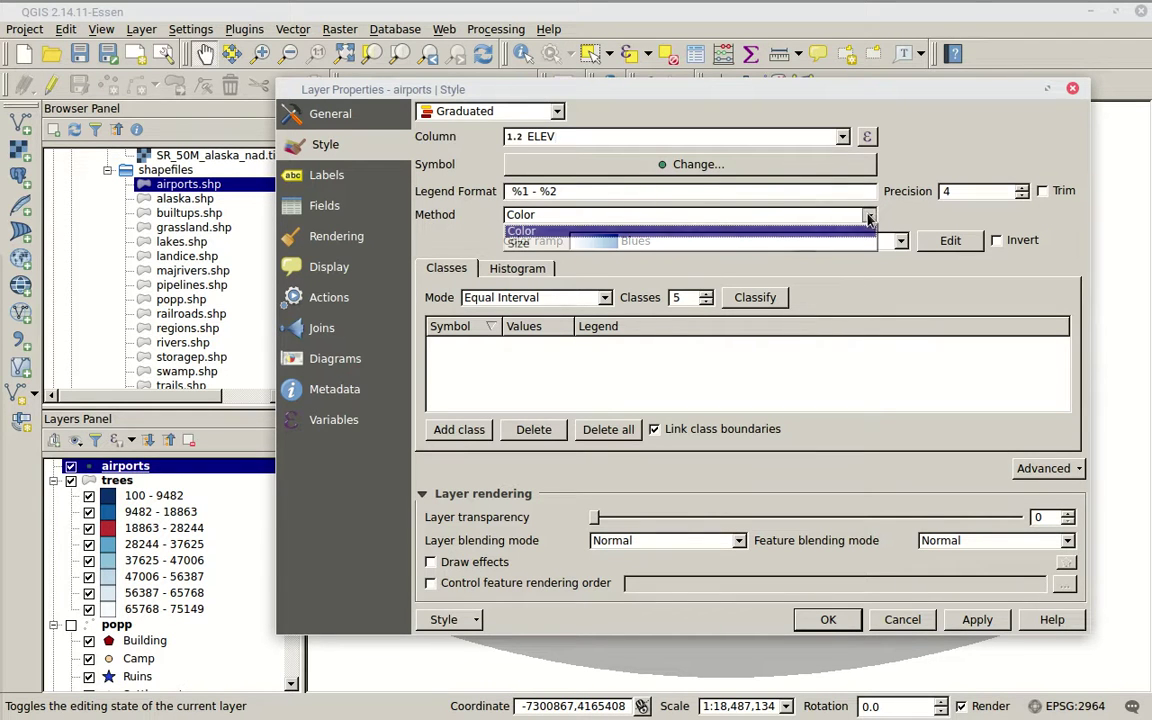
pyautogui.click(803, 245)
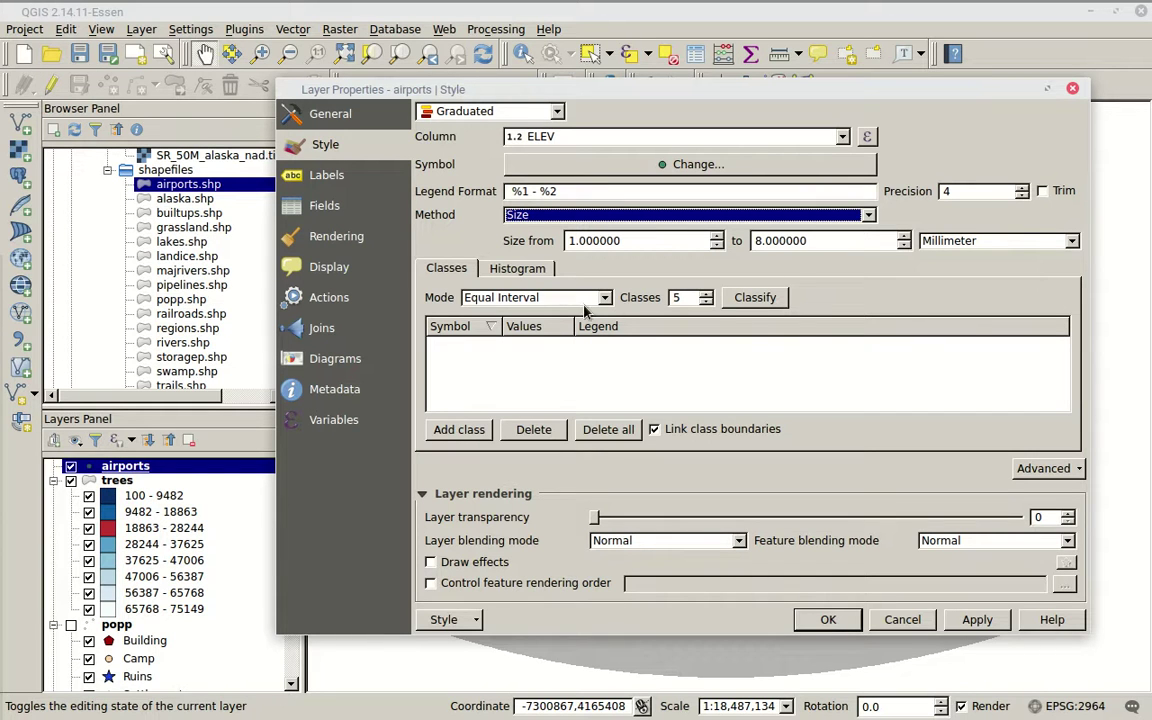
pyautogui.click(755, 298)
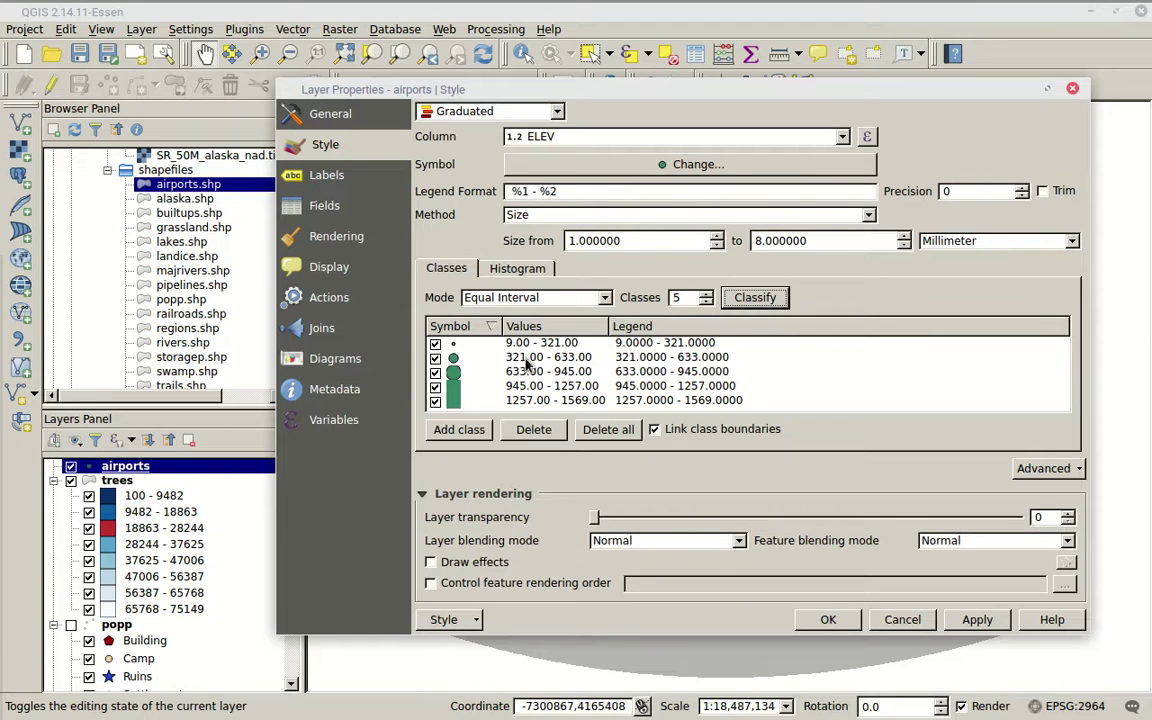
# Load the histogram of the airports' elevation values to examine their distribution, and return to the class list
pyautogui.click(520, 268)
pyautogui.click(1025, 422)
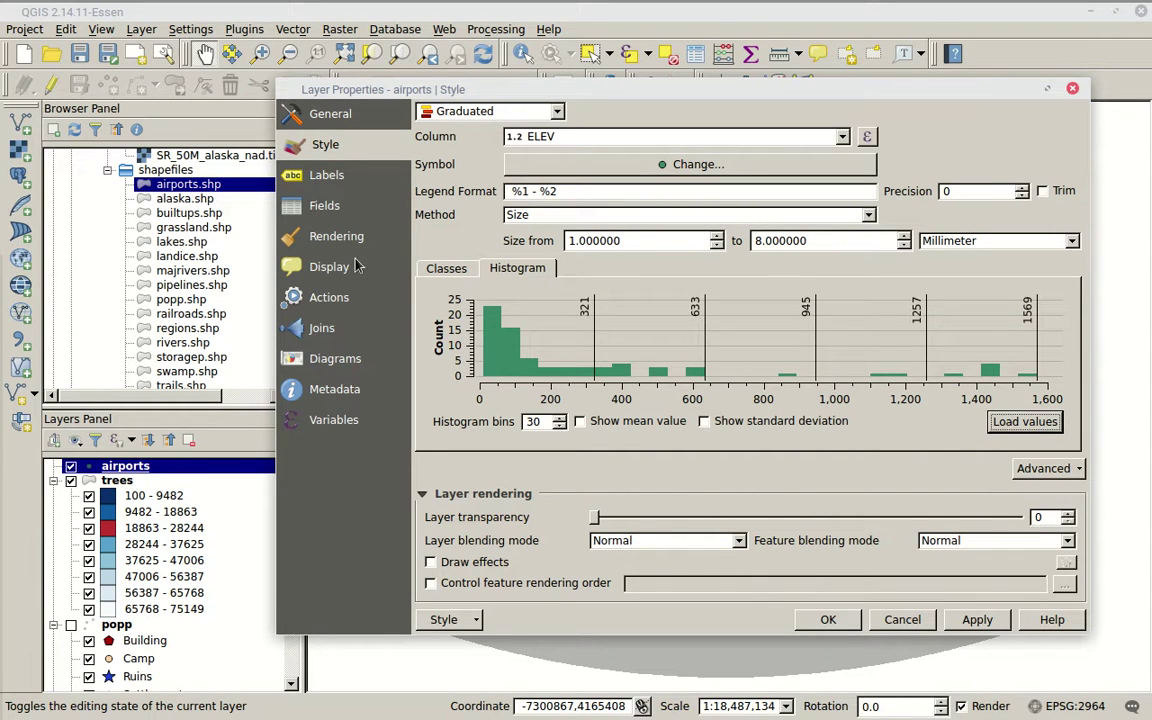
pyautogui.click(447, 269)
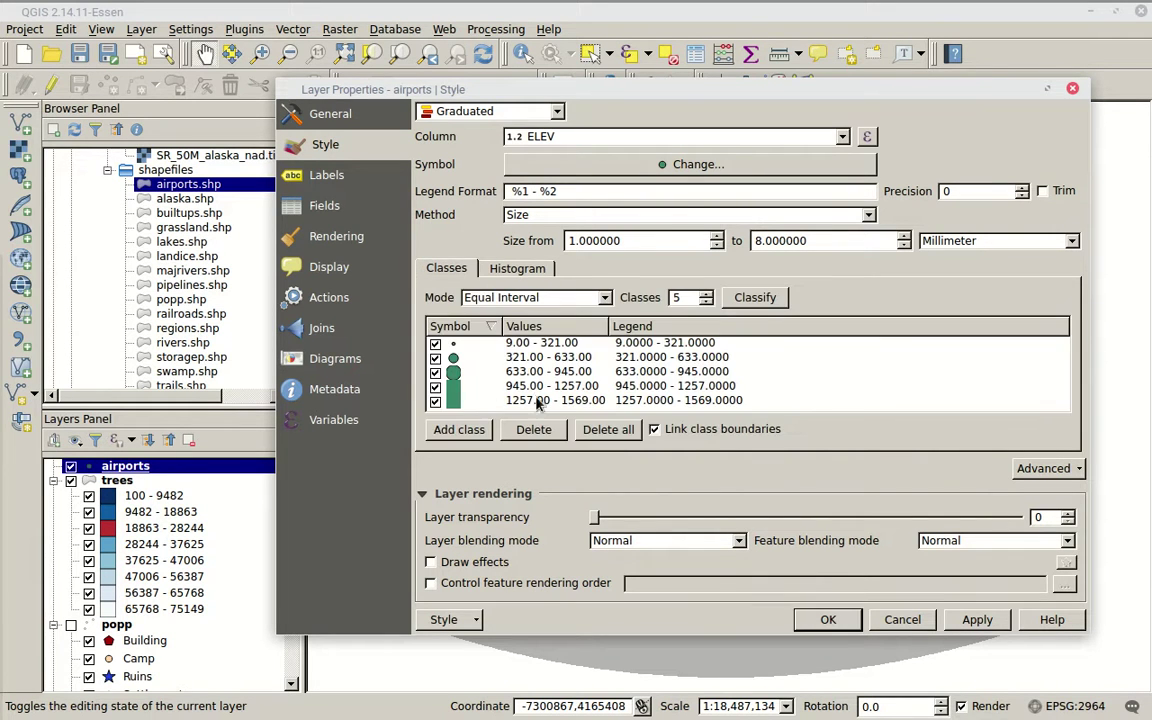
# Apply the size classes to the airports layer and inspect the graduated markers on the map
pyautogui.click(976, 618)
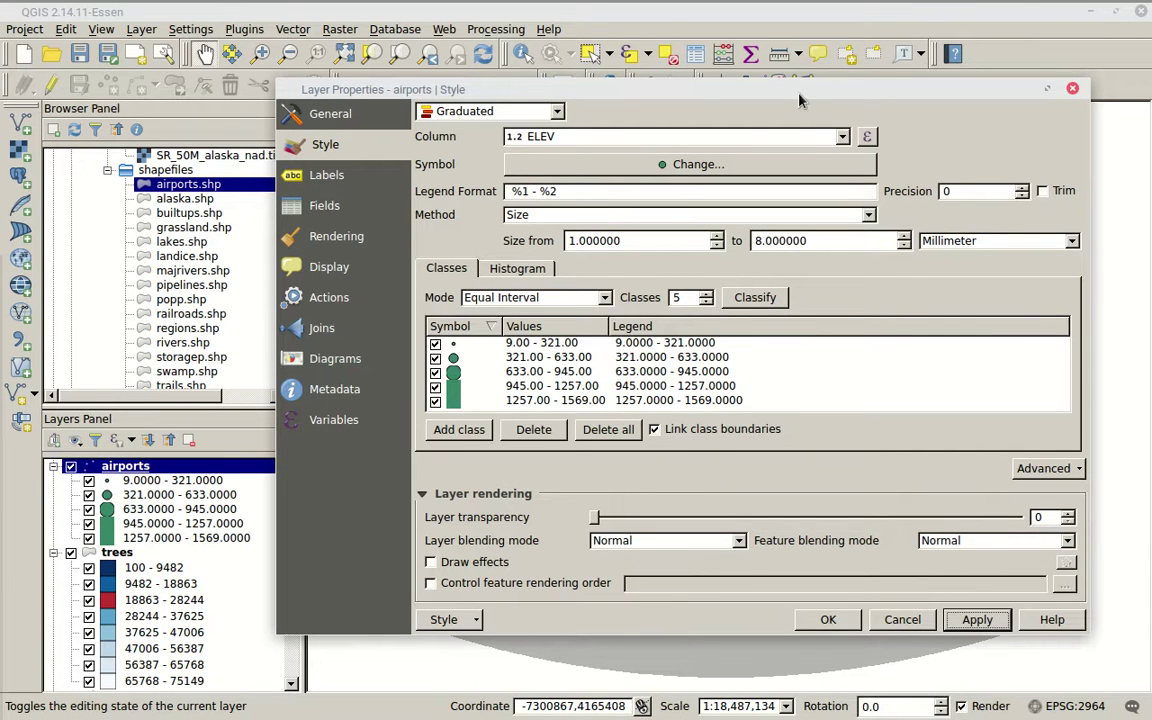
pyautogui.moveTo(800, 99); pyautogui.dragTo(846, 594)
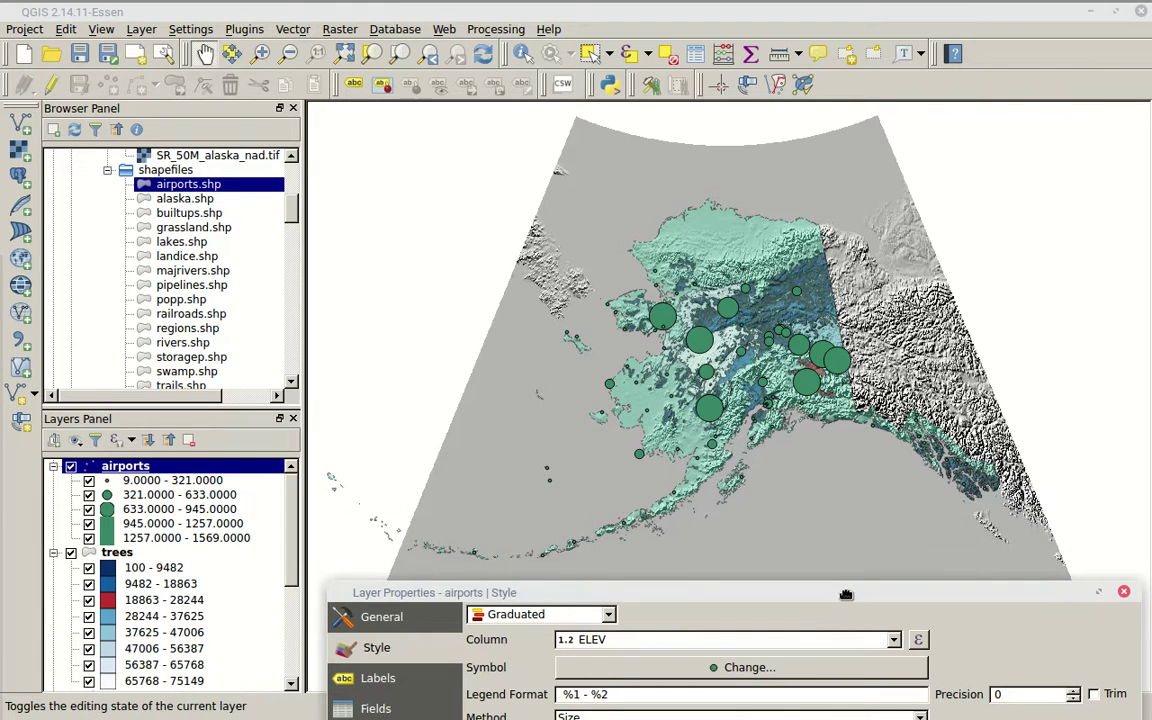
pyautogui.moveTo(846, 594); pyautogui.dragTo(971, 575)
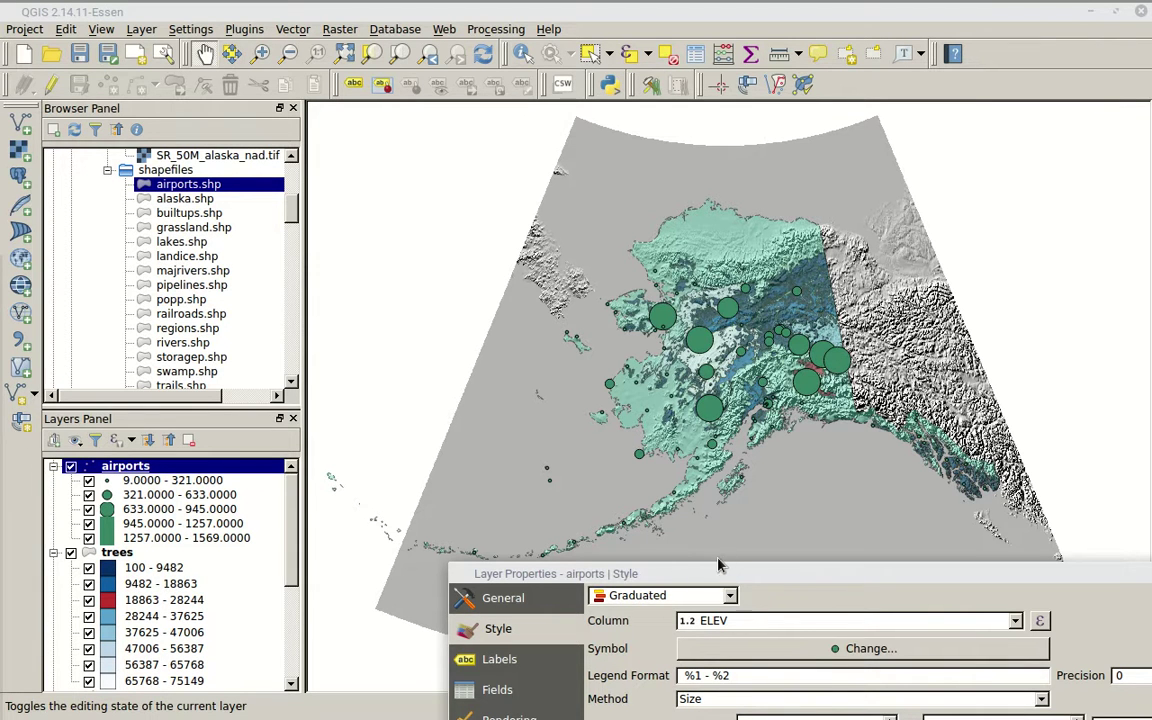
# Shift the first four airports class breaks in the histogram to about 61, 170, 335 and 1017
pyautogui.moveTo(741, 566); pyautogui.dragTo(471, 146)
pyautogui.click(420, 335)
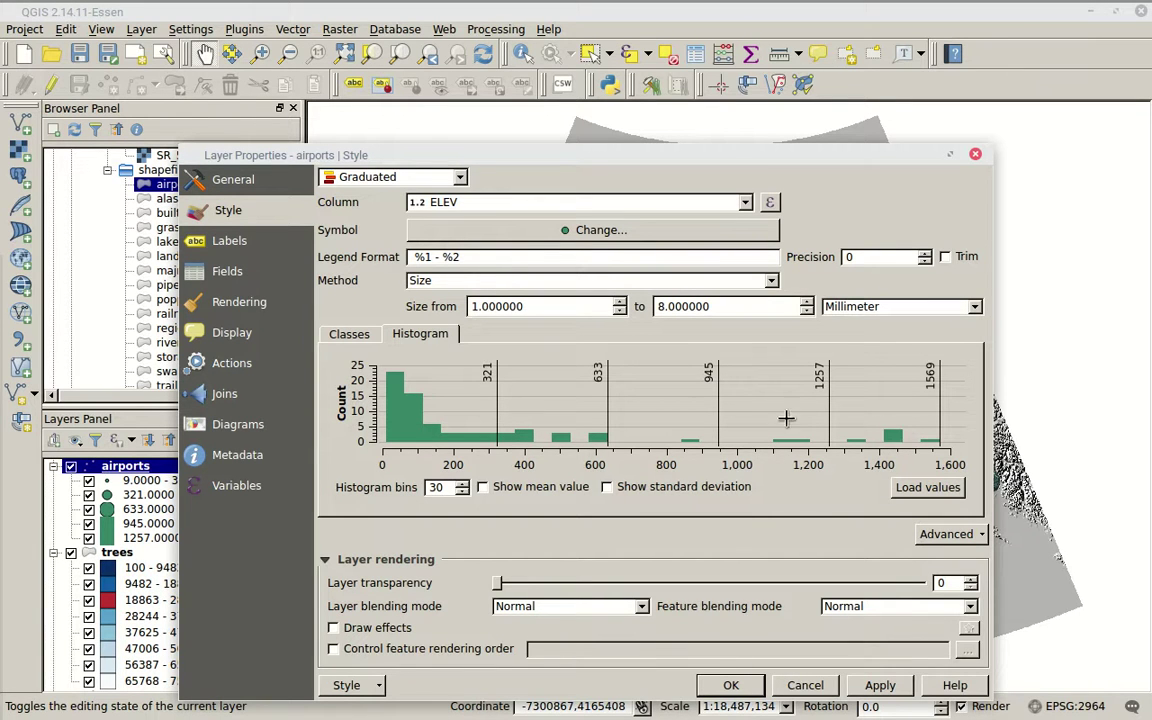
pyautogui.moveTo(497, 391); pyautogui.dragTo(404, 394)
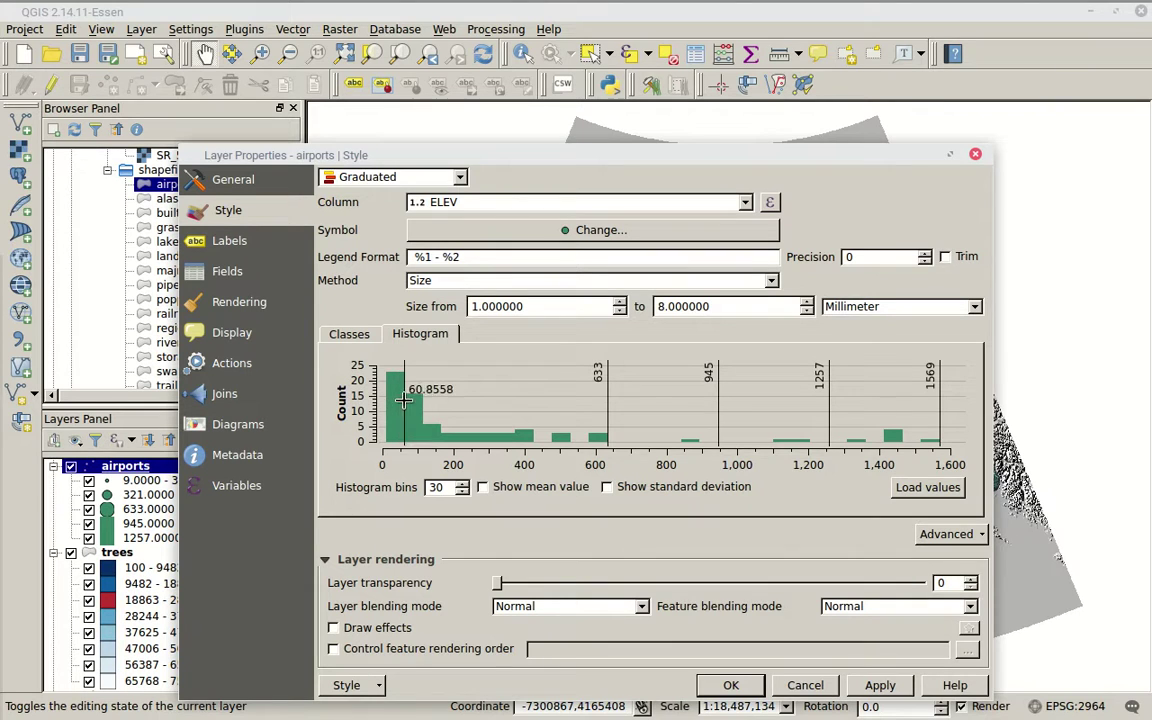
pyautogui.moveTo(608, 391); pyautogui.dragTo(424, 401)
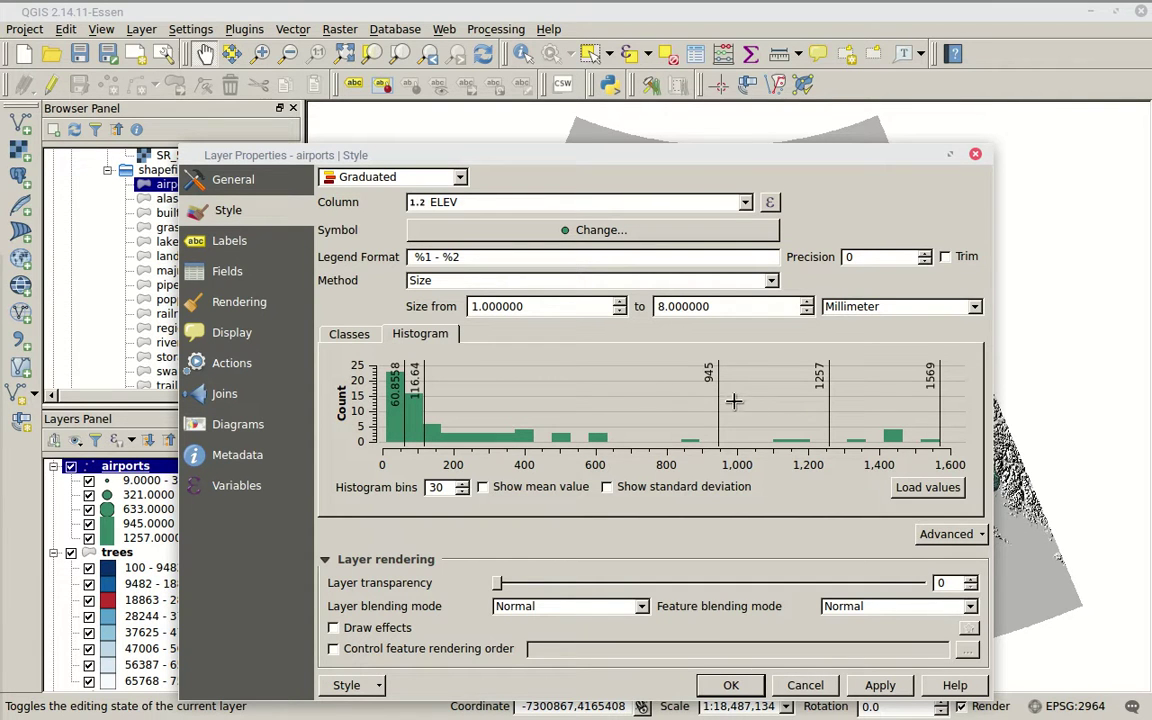
pyautogui.moveTo(717, 403); pyautogui.dragTo(499, 401)
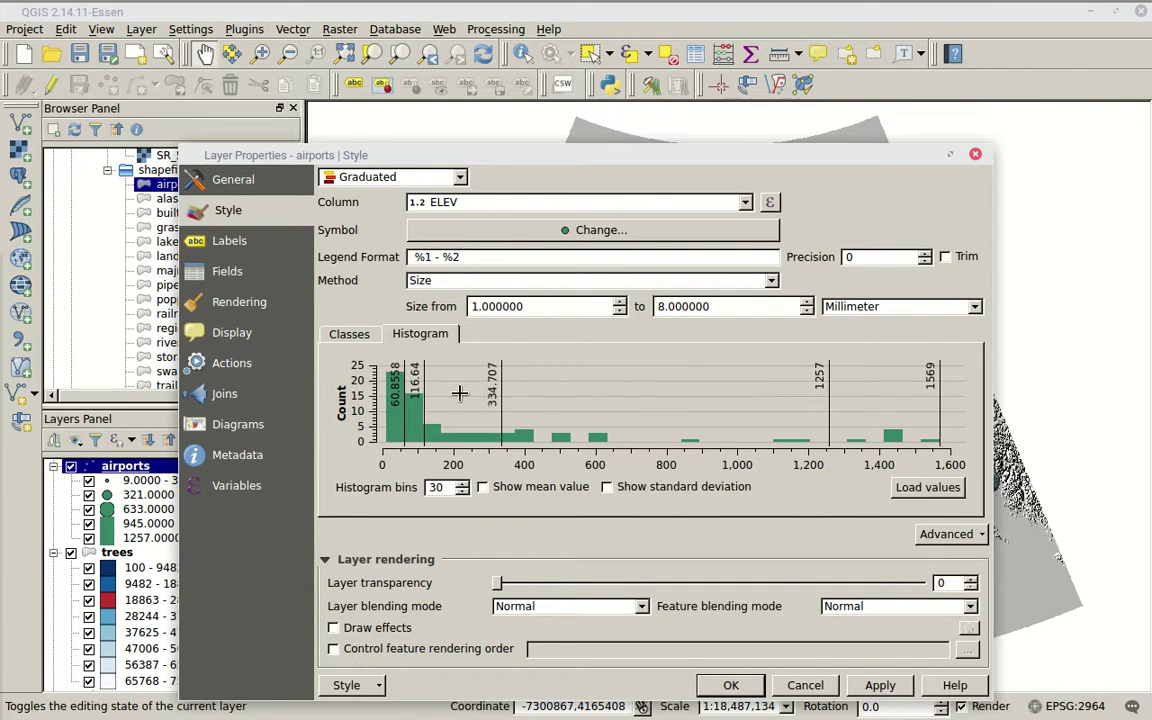
pyautogui.moveTo(423, 378); pyautogui.dragTo(442, 380)
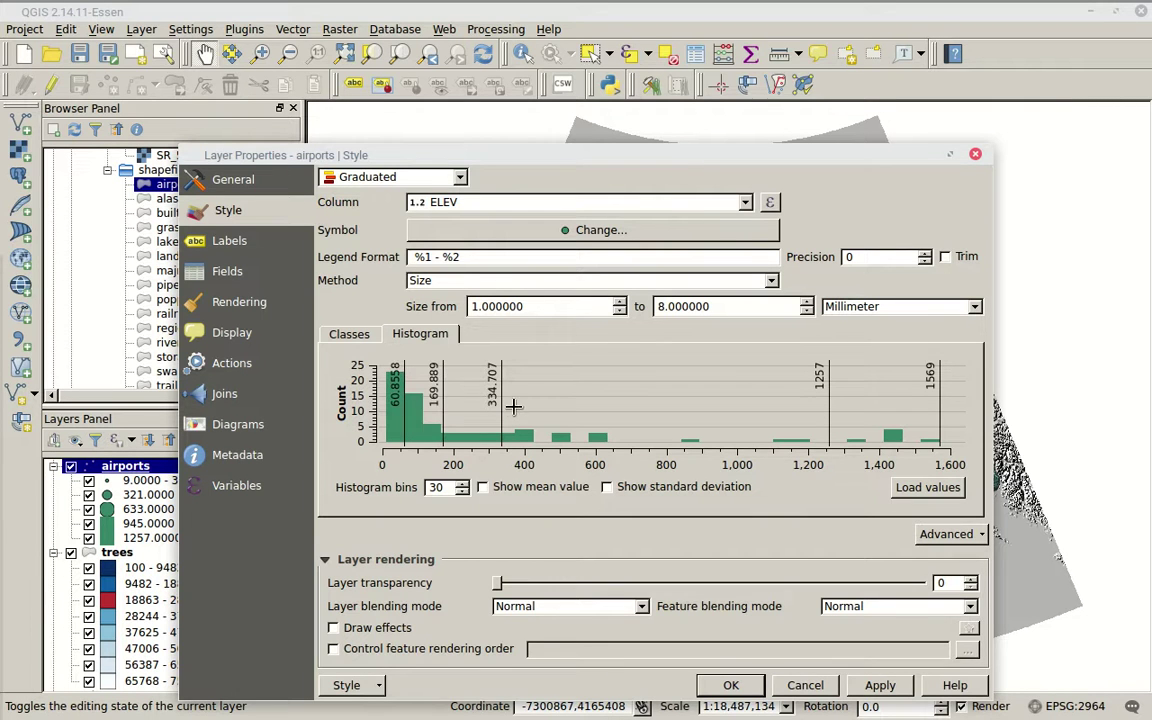
pyautogui.moveTo(825, 416); pyautogui.dragTo(745, 420)
# Apply the adjusted class breaks to the airports layer and inspect the changed marker sizes on the map
pyautogui.moveTo(741, 155); pyautogui.dragTo(768, 80)
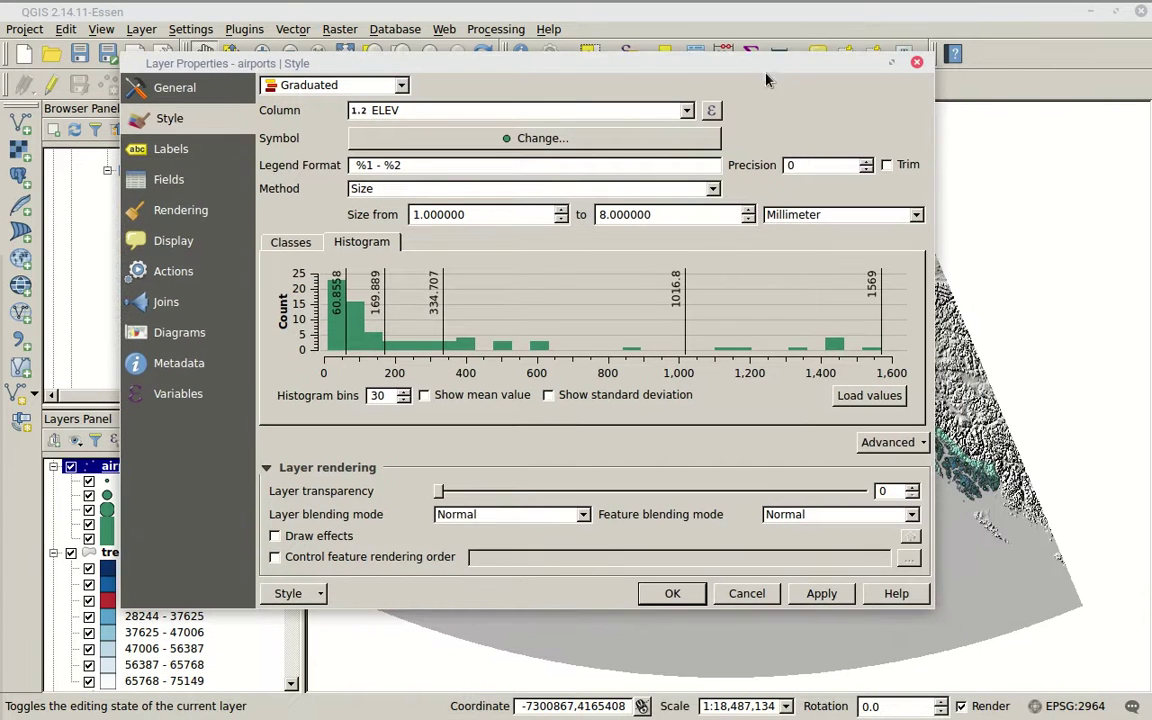
pyautogui.click(819, 593)
pyautogui.moveTo(555, 58); pyautogui.dragTo(569, 587)
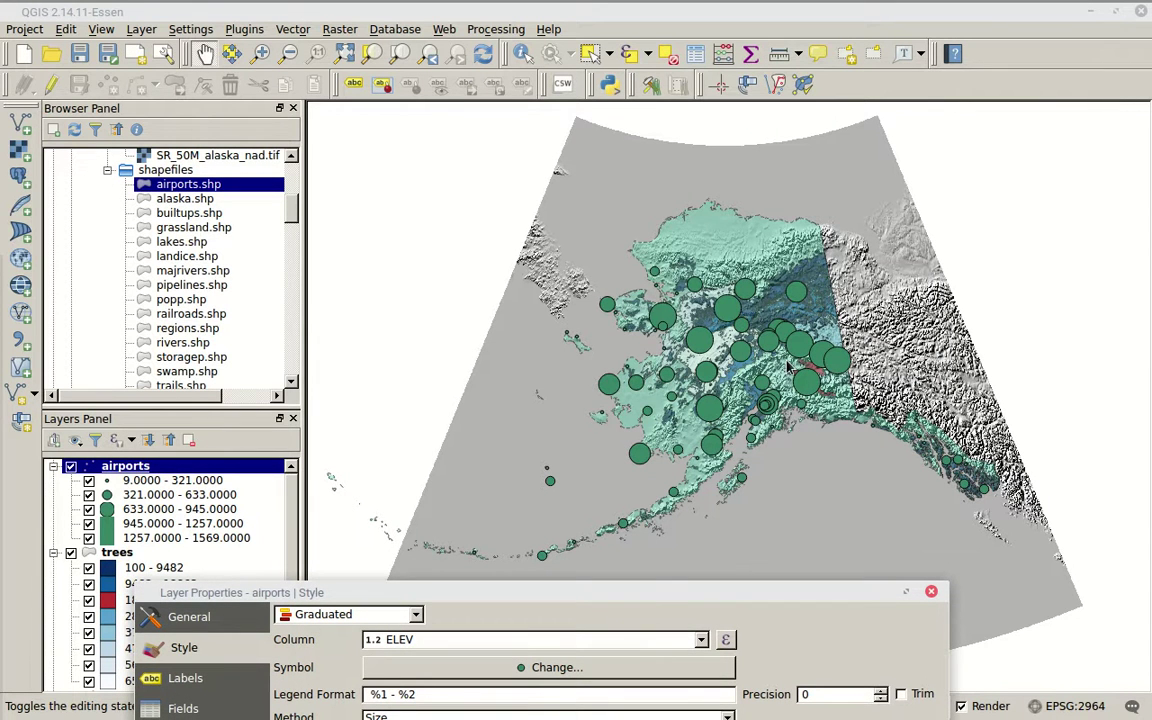
# Reclassify the airports elevations into 3 Equal Interval classes and check the new breaks in the histogram
pyautogui.moveTo(651, 591); pyautogui.dragTo(735, 175)
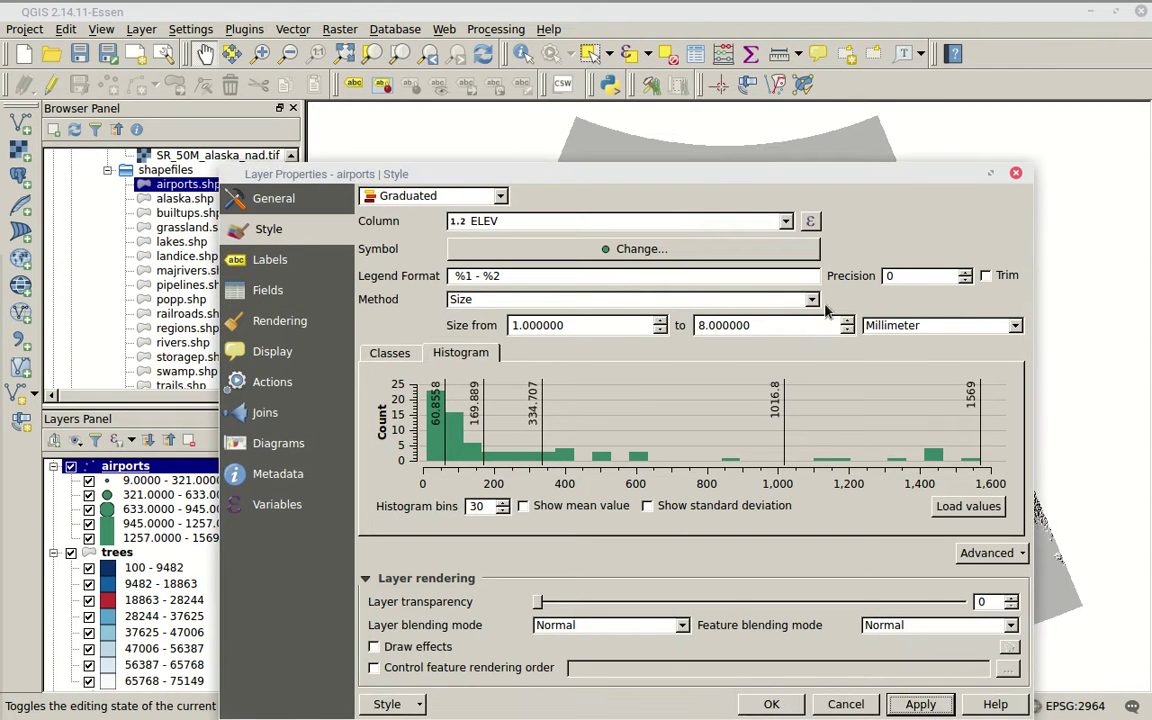
pyautogui.click(386, 355)
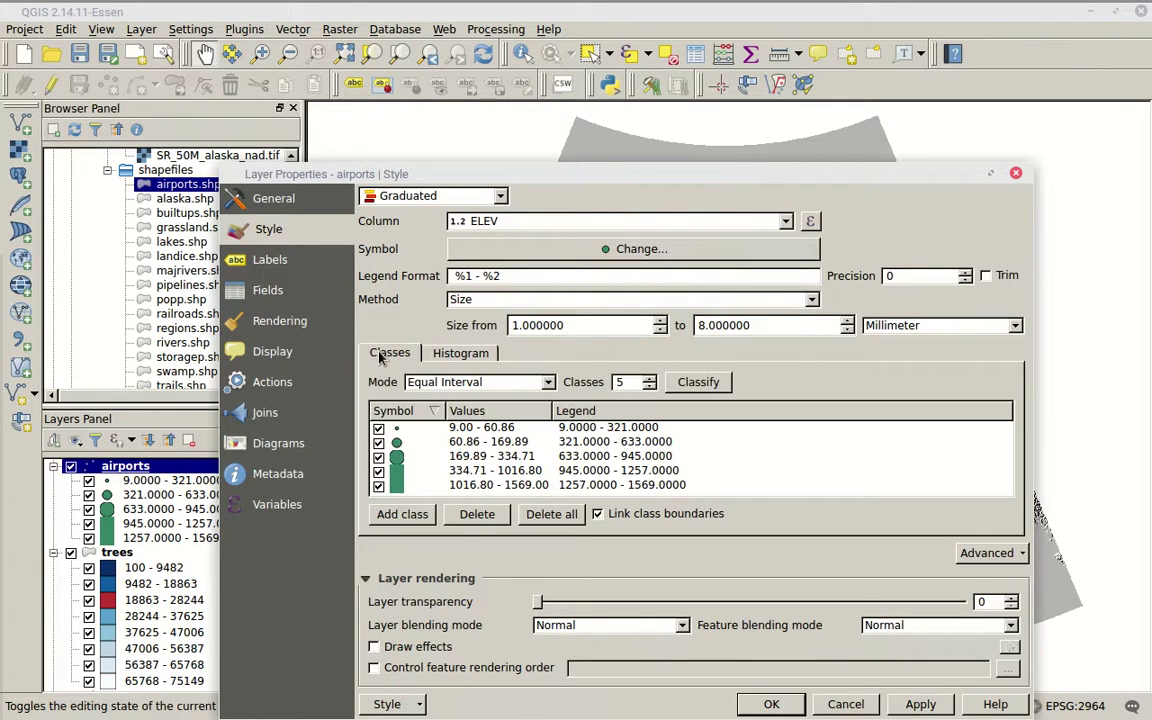
pyautogui.click(648, 387)
pyautogui.click(648, 387)
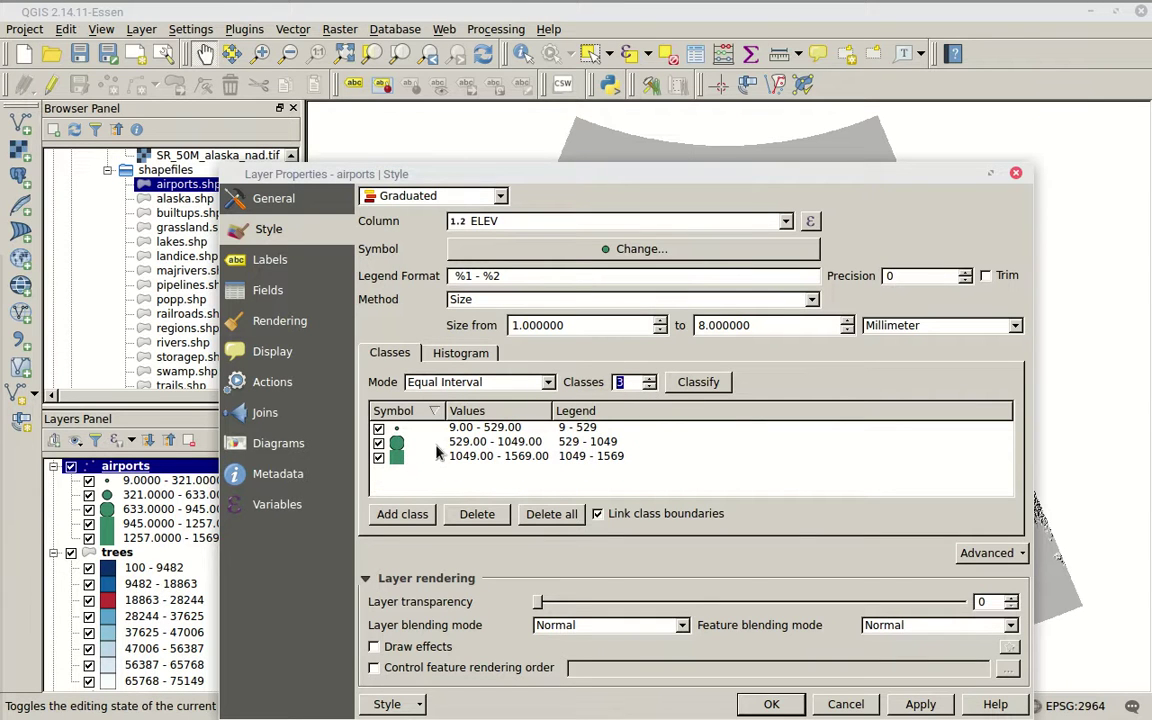
pyautogui.click(724, 388)
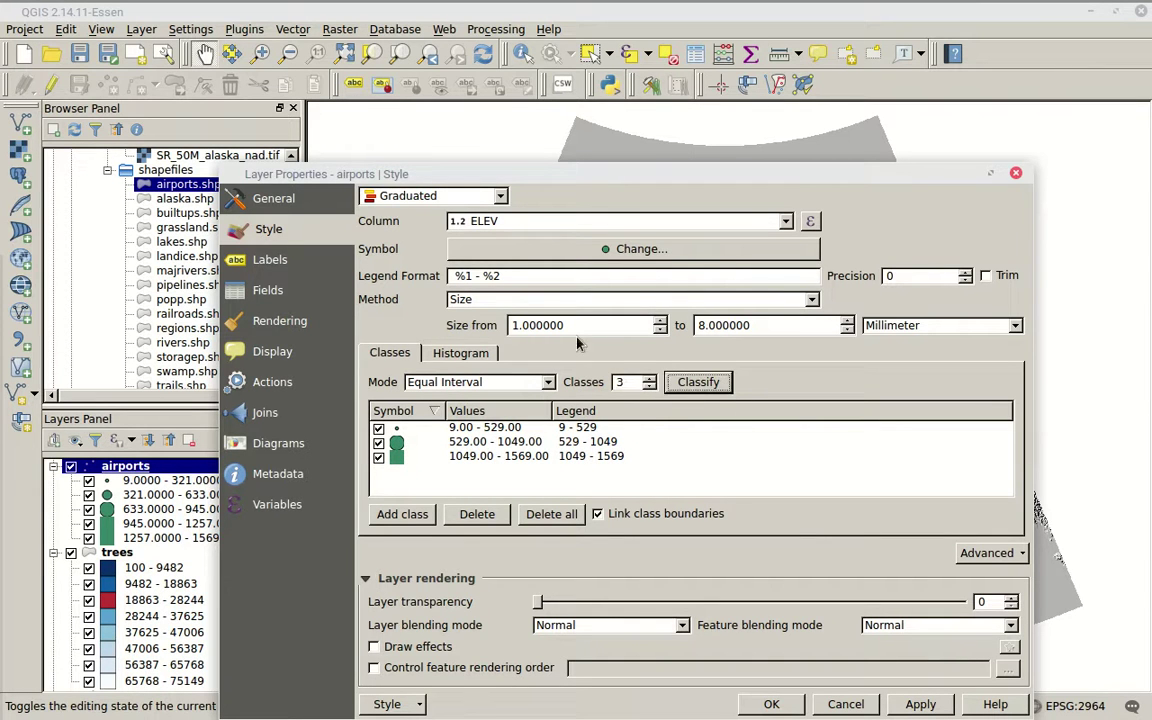
pyautogui.click(460, 352)
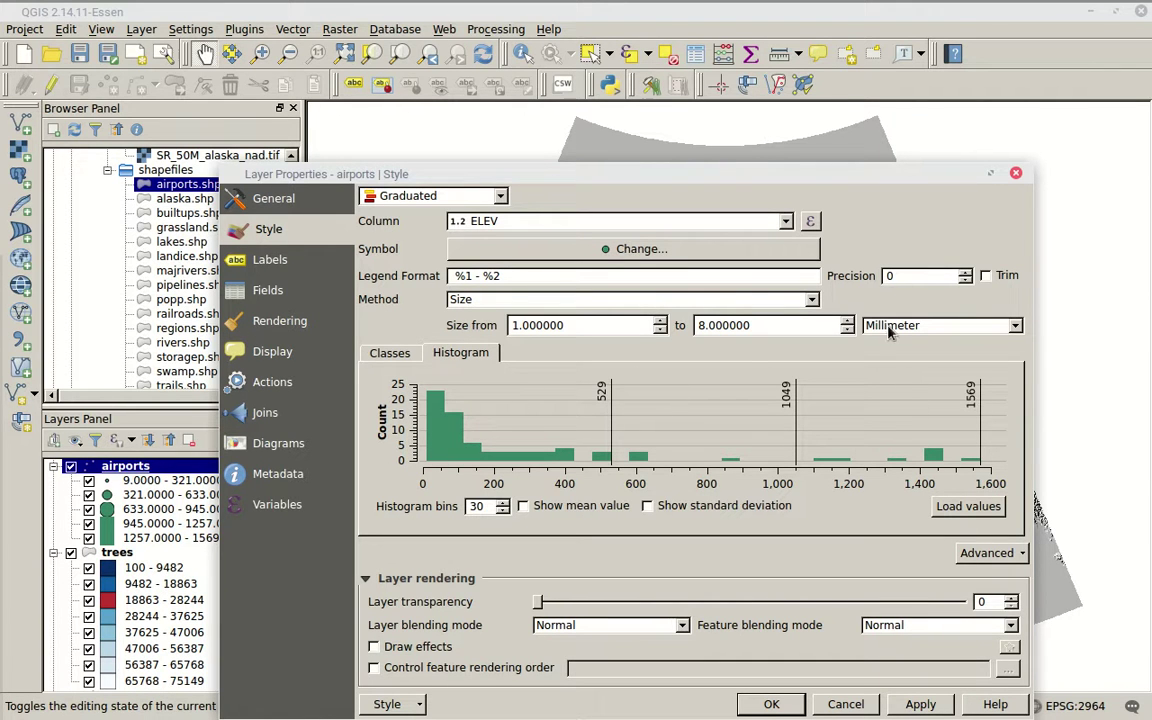
pyautogui.moveTo(768, 178); pyautogui.dragTo(667, 81)
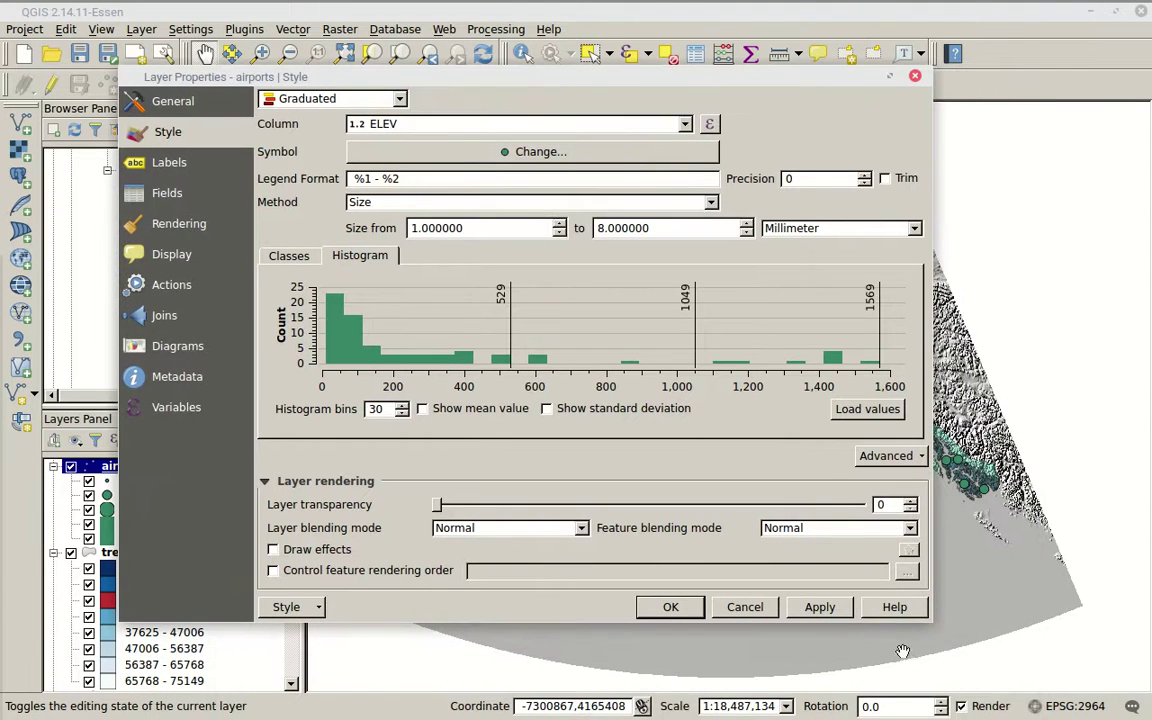
# Apply the three Equal Interval classes to the airports layer and inspect the resulting marker sizes on the map
pyautogui.click(819, 607)
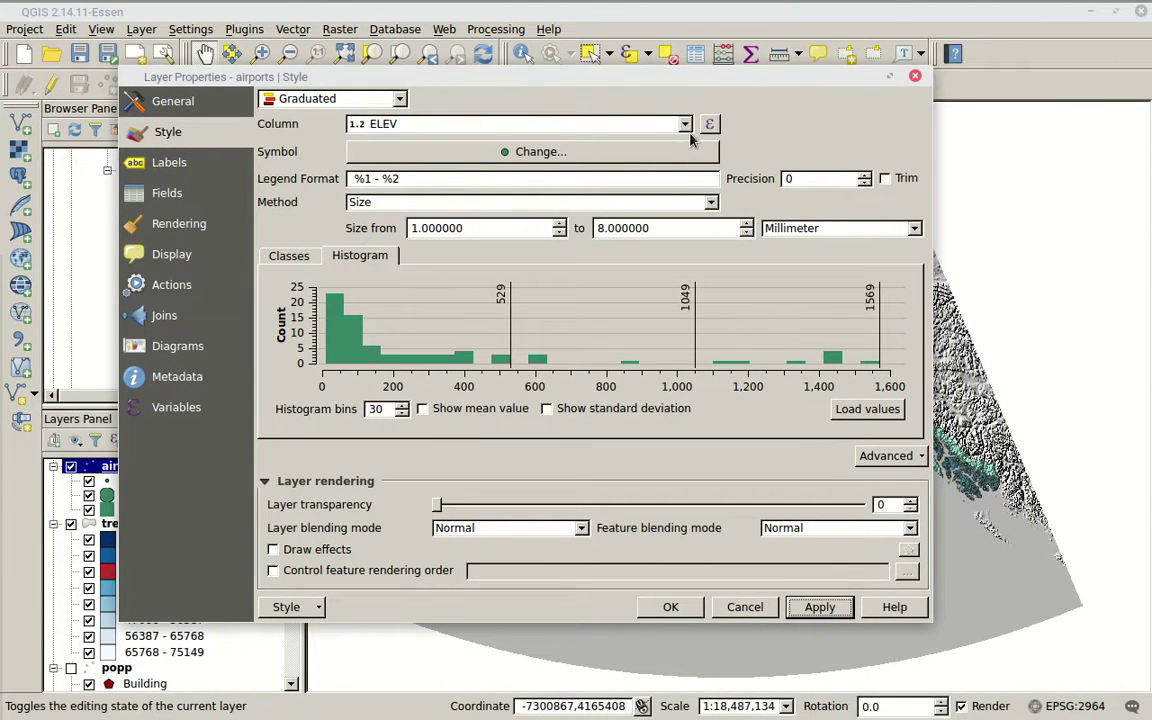
pyautogui.moveTo(666, 76); pyautogui.dragTo(798, 687)
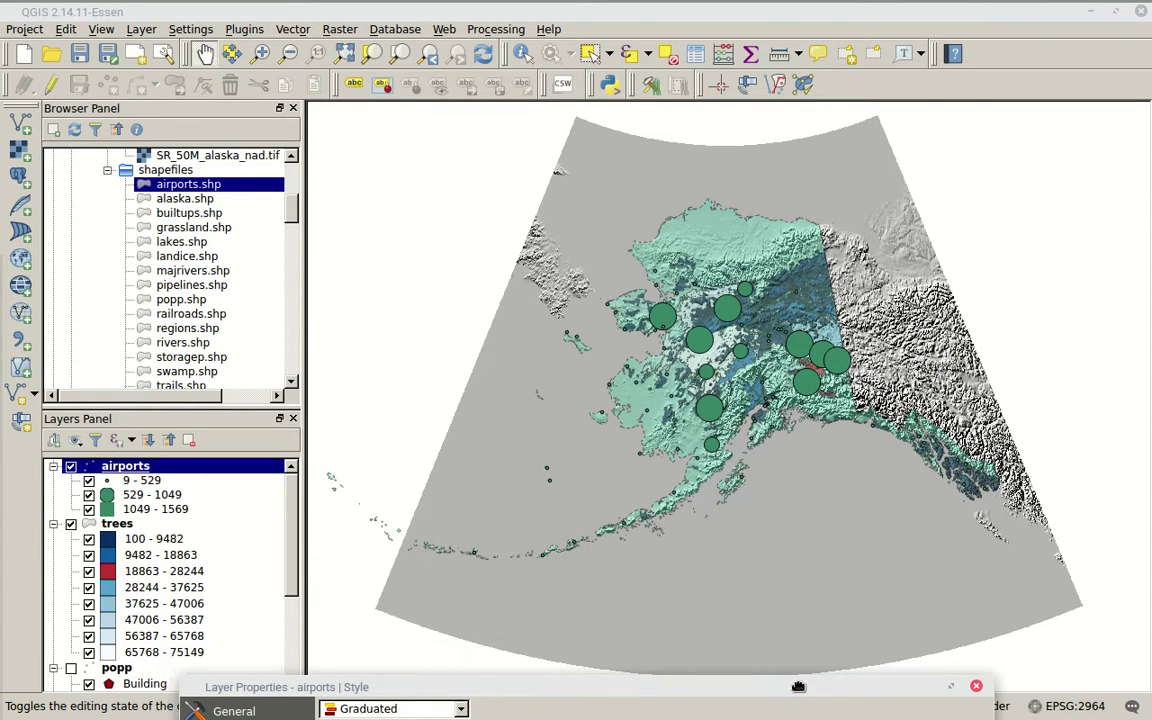
pyautogui.moveTo(798, 687); pyautogui.dragTo(886, 88)
# Set the airports layer transparency to 44, recolor all three class symbols crimson red, and apply the style
pyautogui.moveTo(588, 520); pyautogui.dragTo(775, 538)
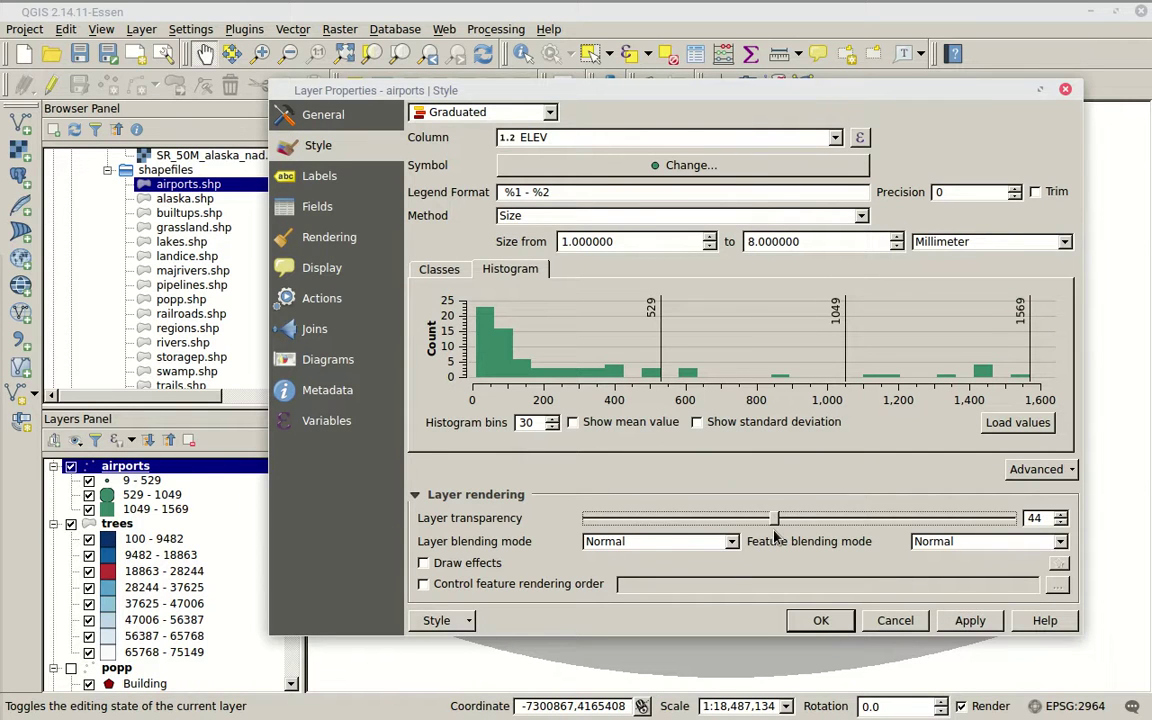
pyautogui.click(439, 269)
pyautogui.click(458, 345)
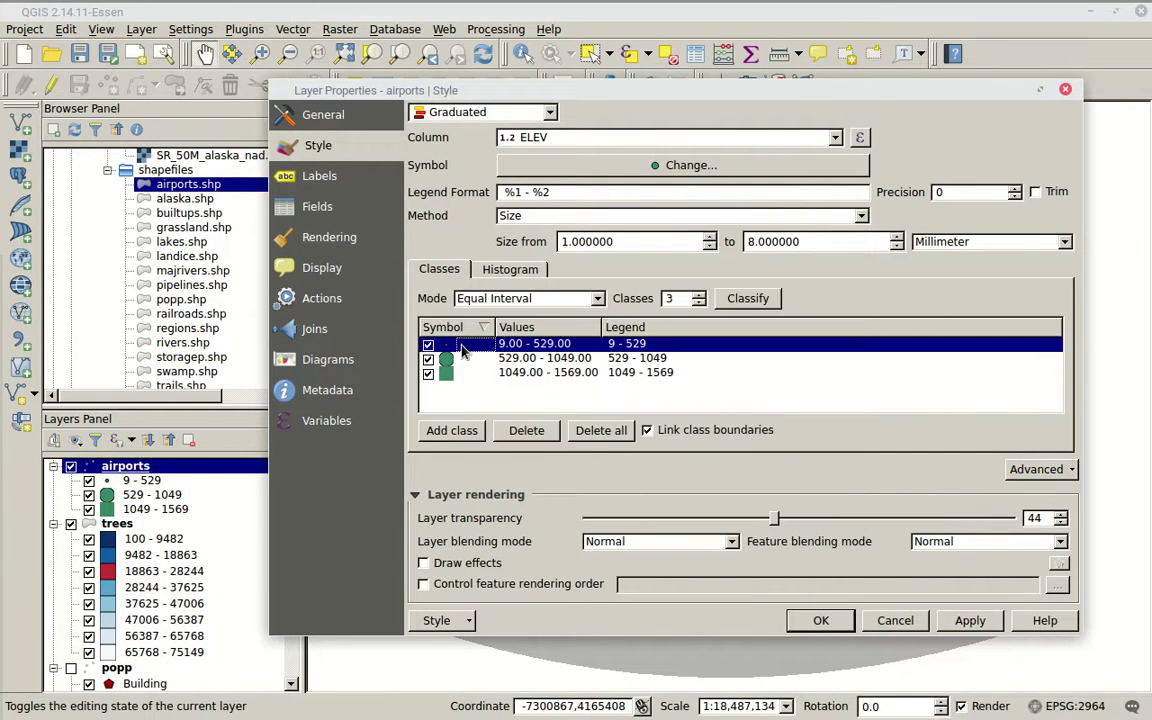
pyautogui.keyDown('shift'); pyautogui.click(480, 373); pyautogui.keyUp('shift')
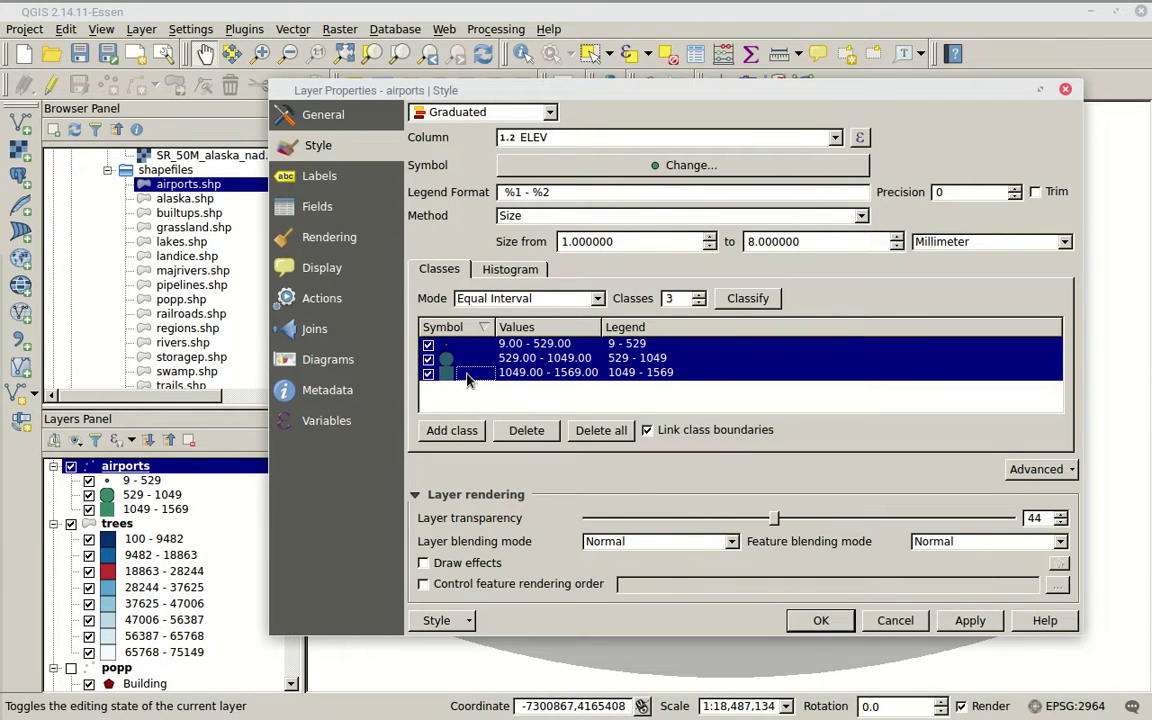
pyautogui.rightClick(457, 362)
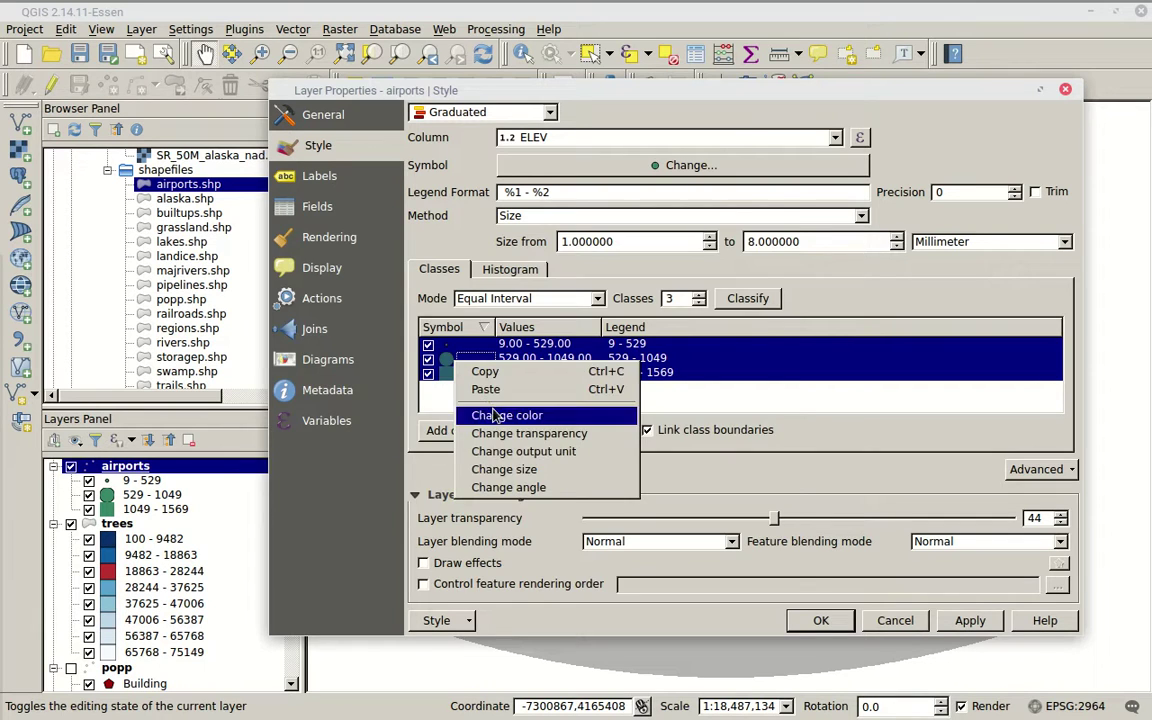
pyautogui.click(493, 416)
pyautogui.moveTo(345, 352); pyautogui.dragTo(418, 289)
pyautogui.moveTo(628, 341); pyautogui.dragTo(684, 341)
pyautogui.click(676, 586)
pyautogui.click(966, 620)
pyautogui.moveTo(603, 92); pyautogui.dragTo(557, 257)
# Recolor the 529 - 1049 airports class symbol turquoise, apply it, and inspect the markers on the map
pyautogui.click(405, 533)
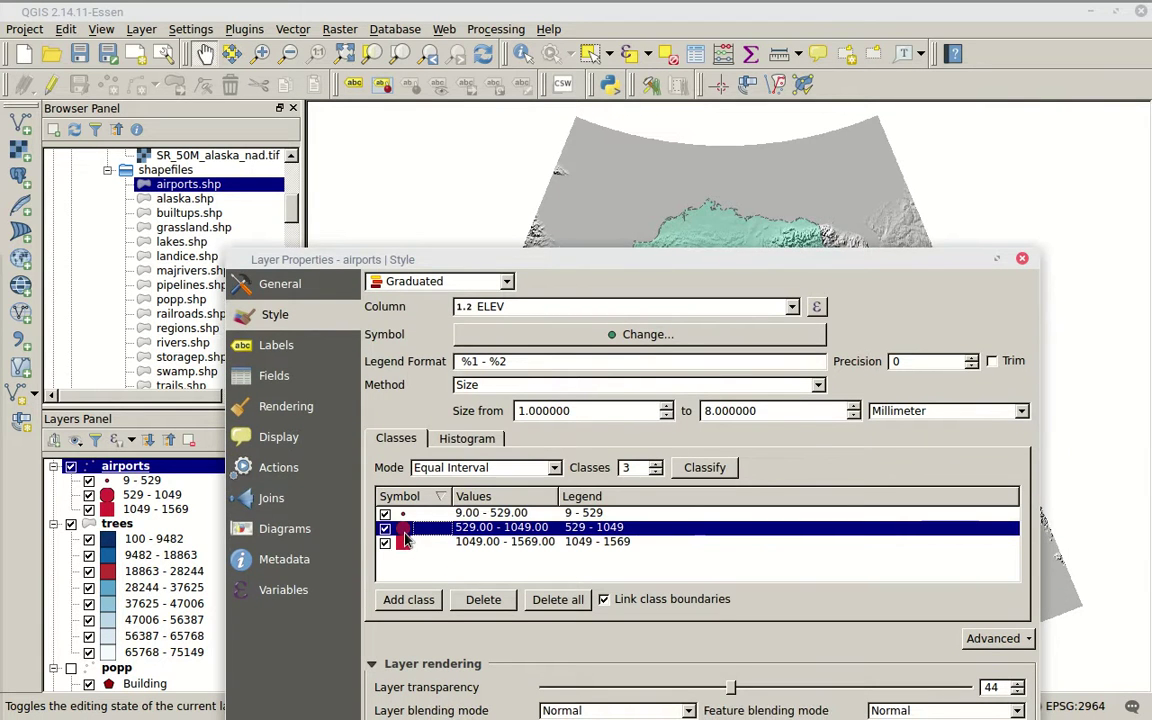
pyautogui.doubleClick(405, 535)
pyautogui.click(560, 249)
pyautogui.moveTo(545, 266); pyautogui.dragTo(619, 269)
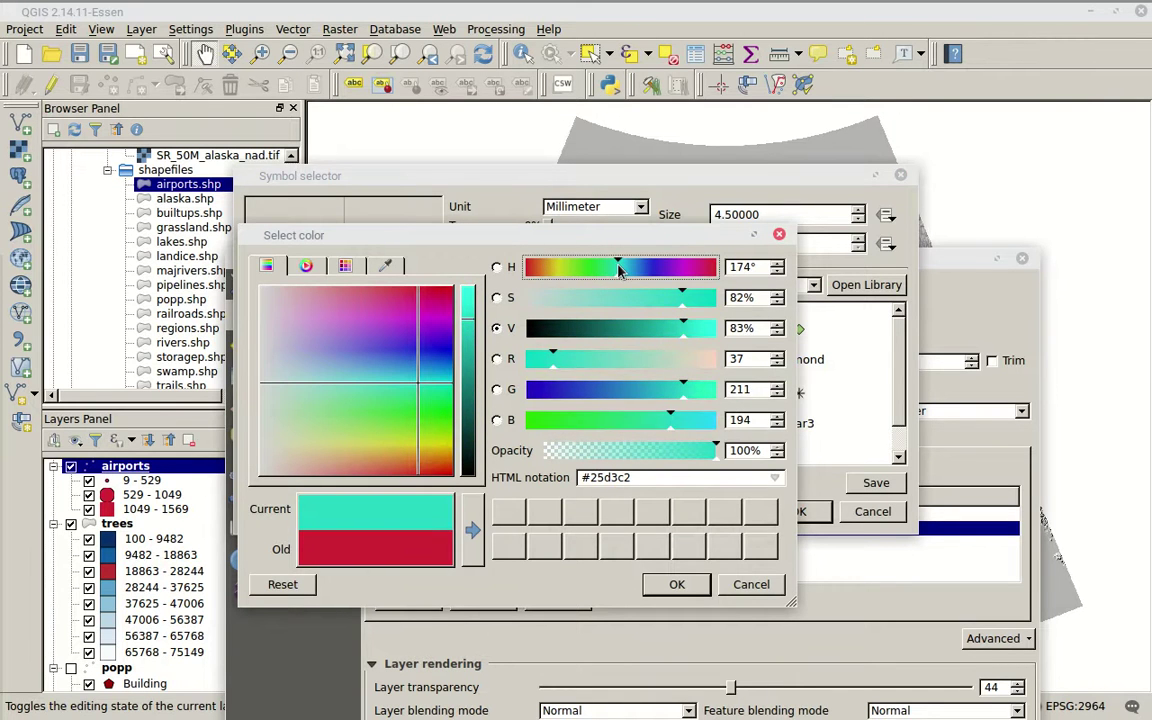
pyautogui.click(676, 585)
pyautogui.moveTo(518, 185); pyautogui.dragTo(398, 103)
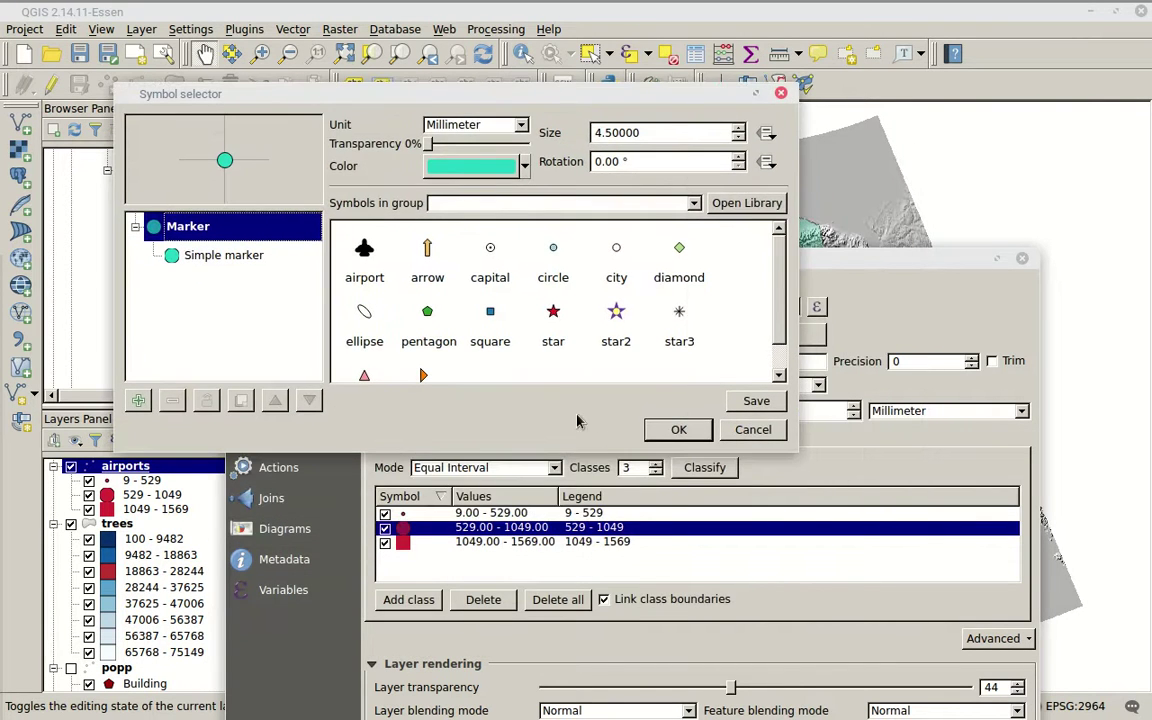
pyautogui.click(679, 430)
pyautogui.moveTo(630, 250); pyautogui.dragTo(487, 118)
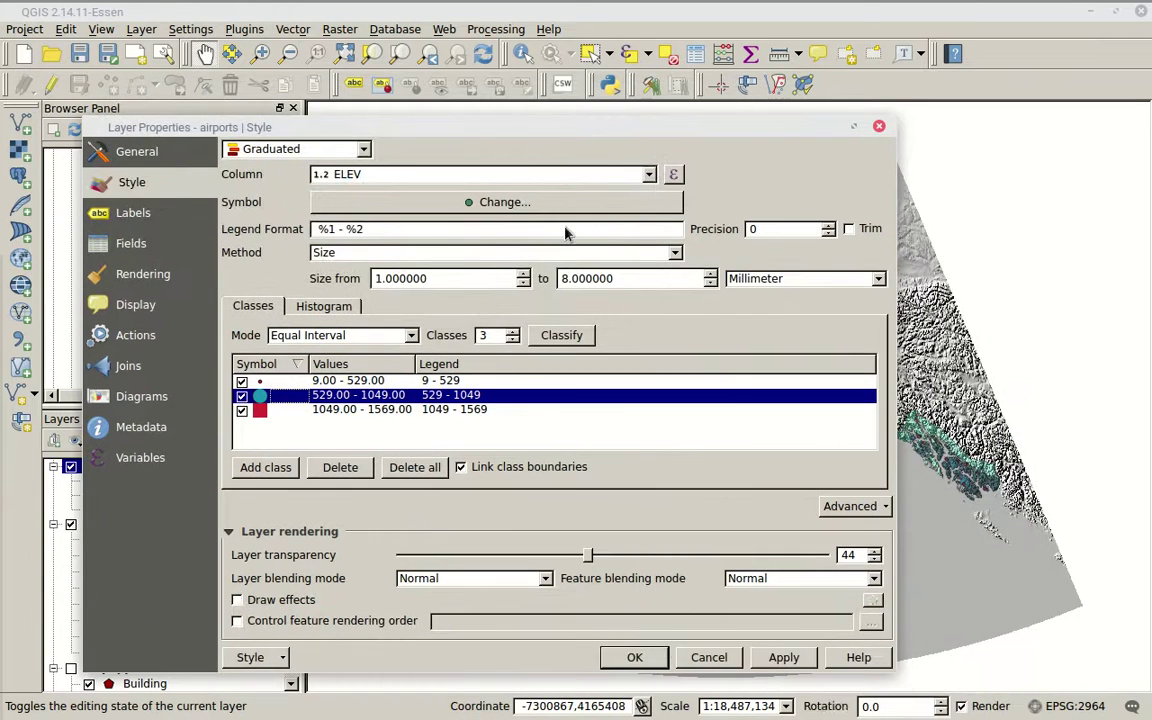
pyautogui.click(797, 658)
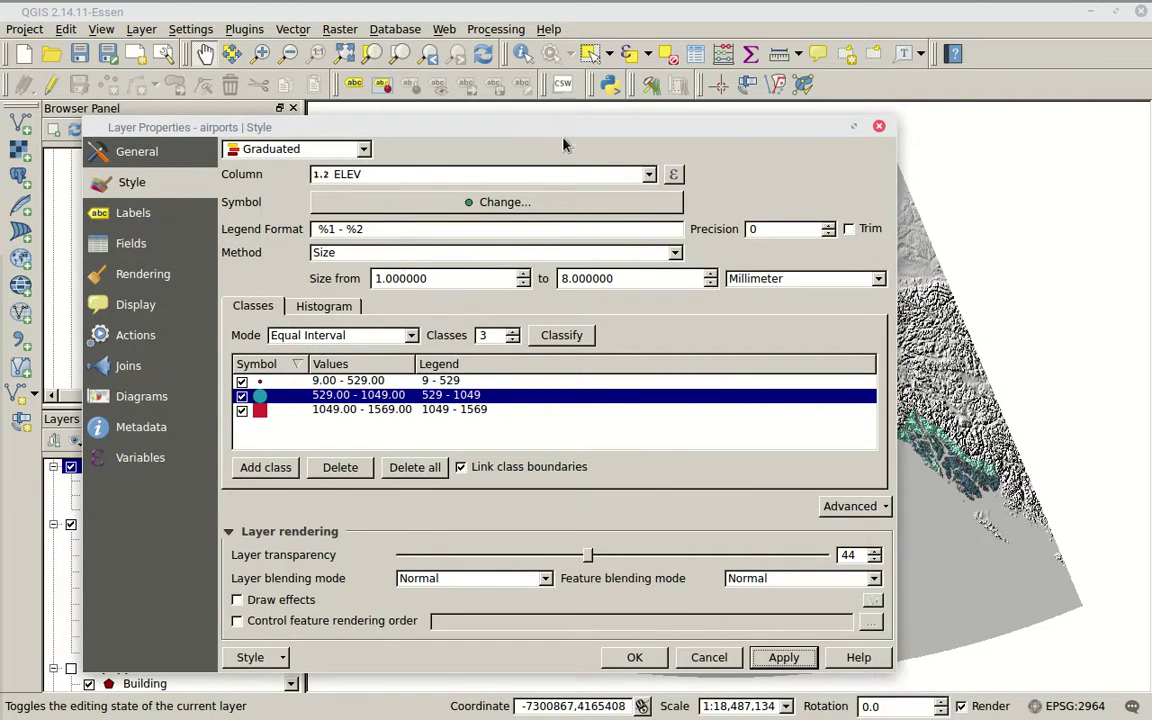
pyautogui.moveTo(566, 146); pyautogui.dragTo(576, 553)
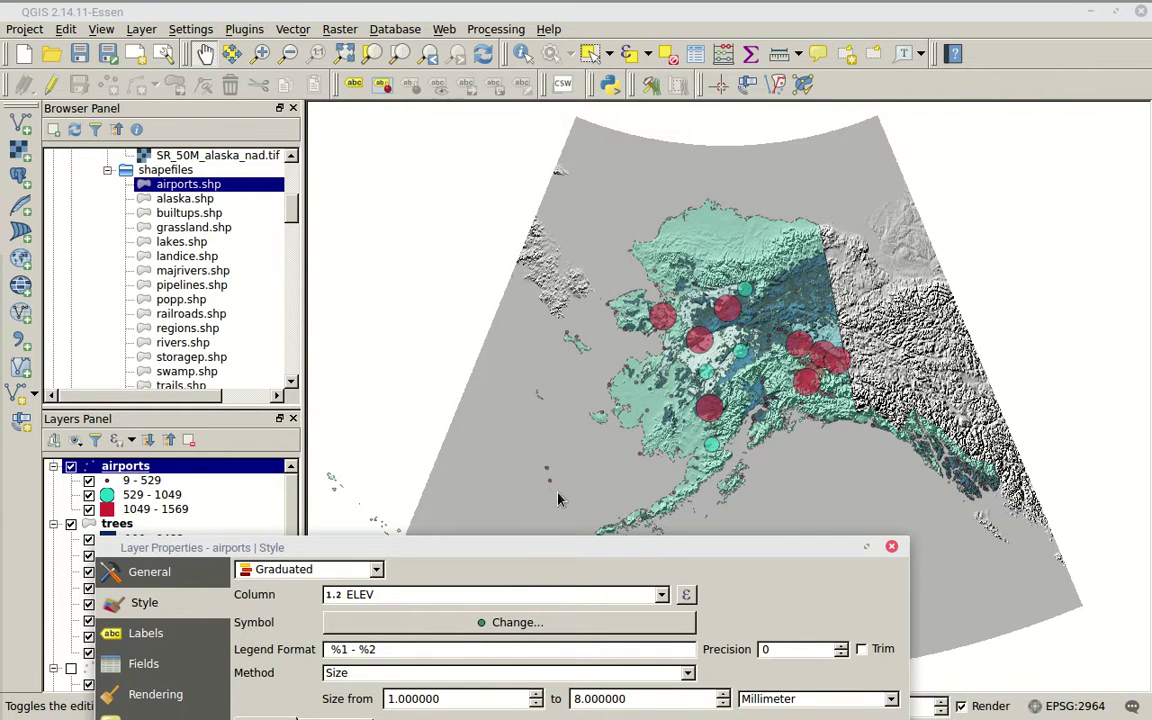
pyautogui.moveTo(576, 548); pyautogui.dragTo(558, 158)
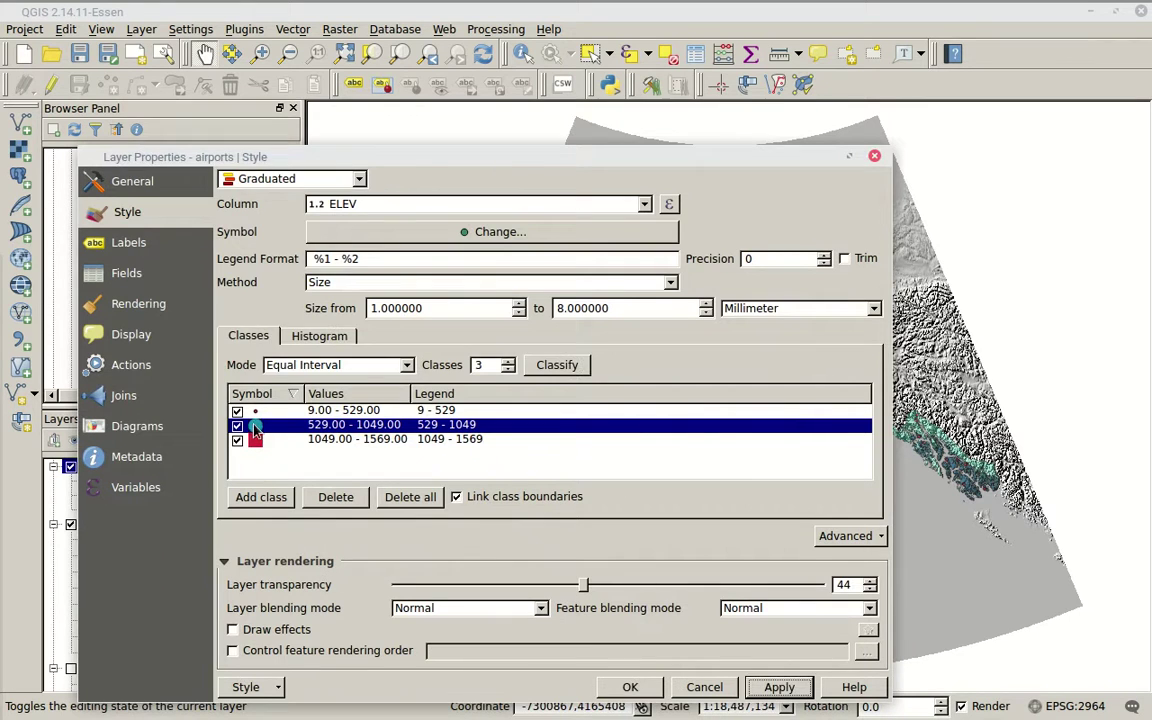
# Change the 529 - 1049 airports class symbol to the star marker, apply it, and inspect the map
pyautogui.doubleClick(255, 426)
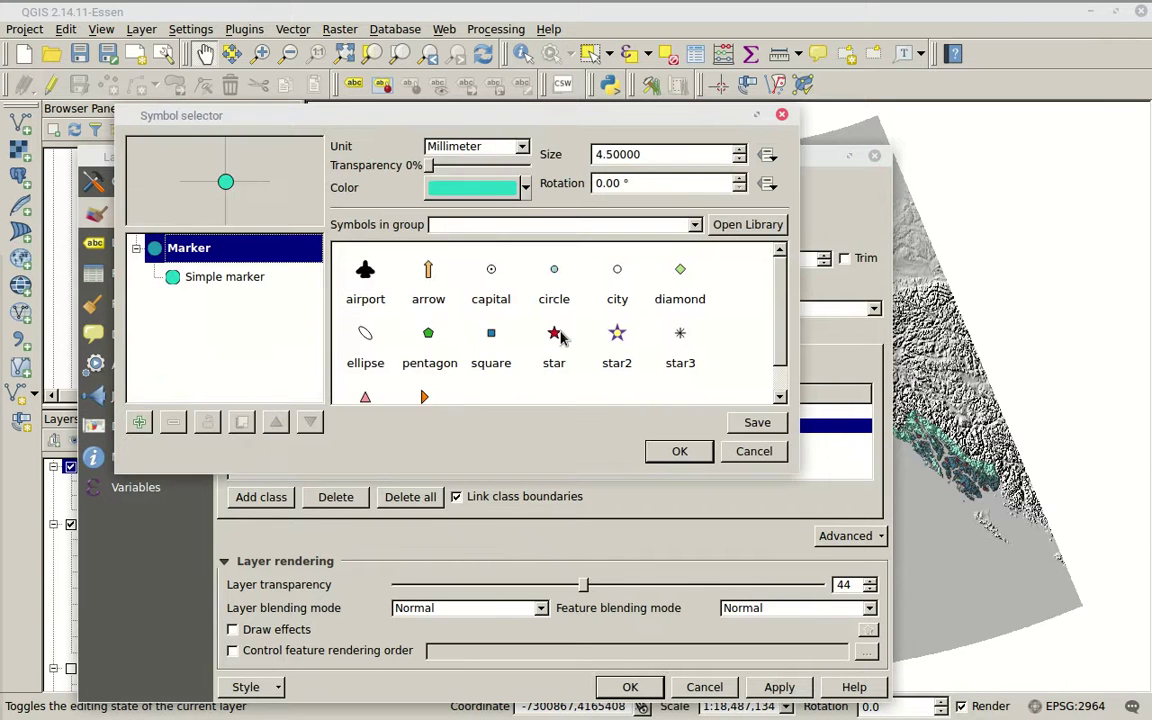
pyautogui.click(563, 340)
pyautogui.press('Return')
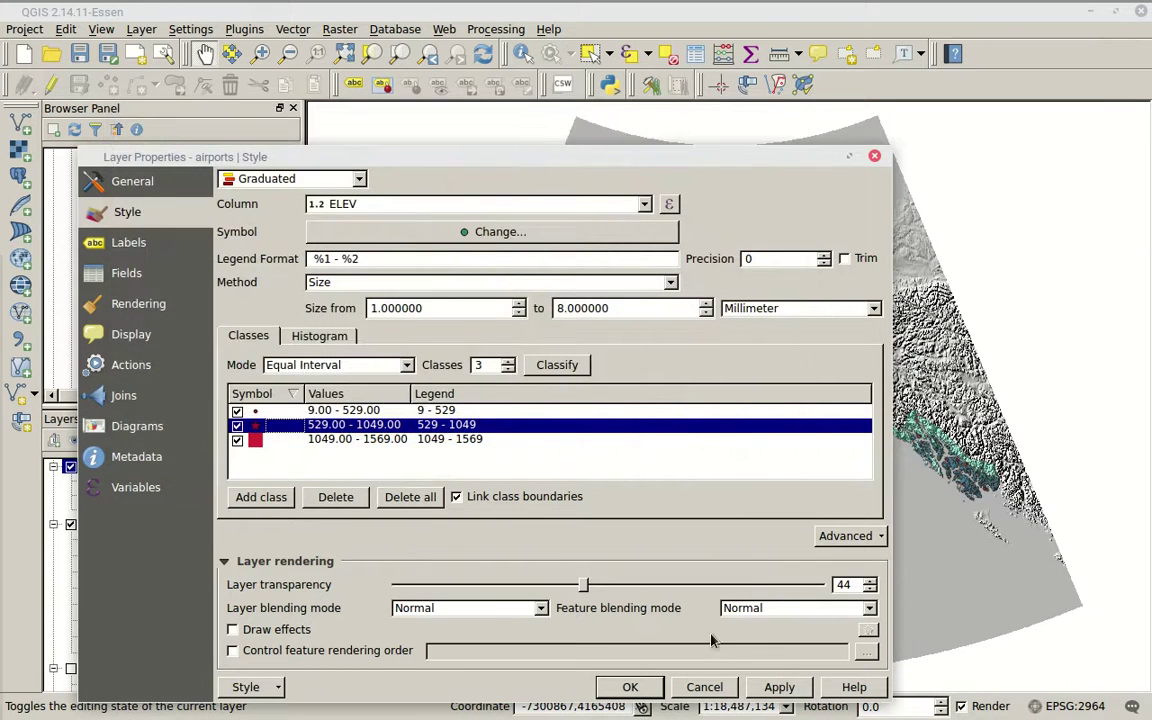
pyautogui.click(779, 687)
pyautogui.moveTo(594, 157); pyautogui.dragTo(590, 427)
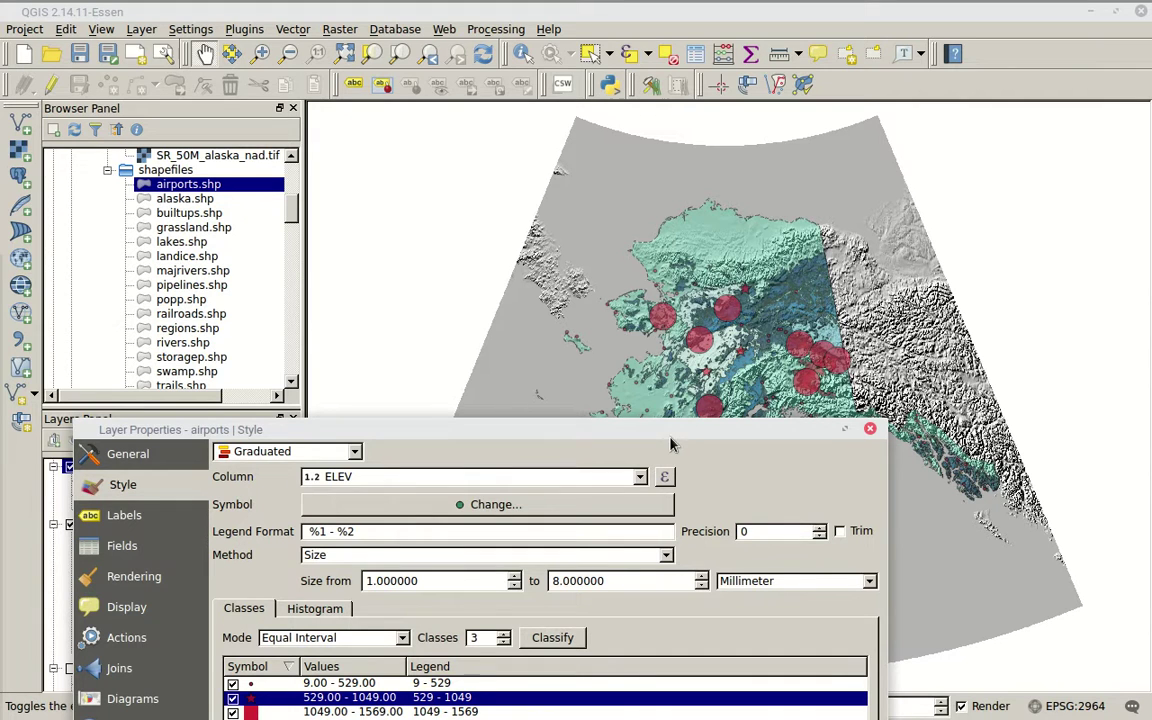
pyautogui.moveTo(541, 428); pyautogui.dragTo(660, 118)
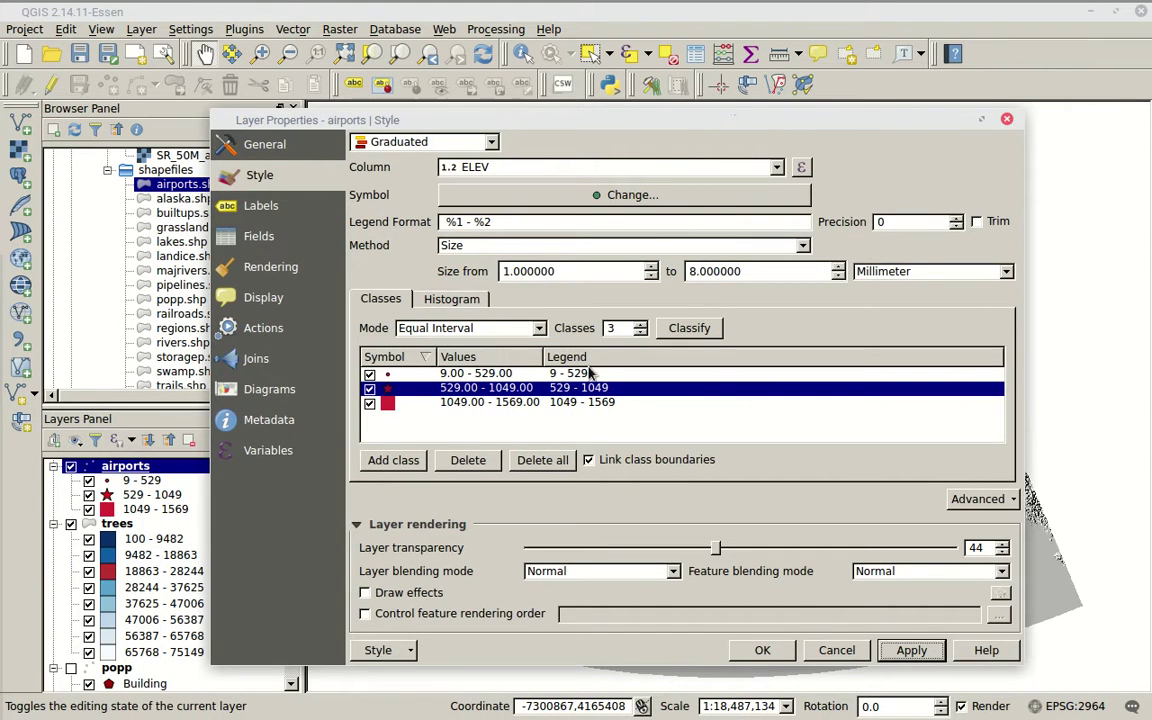
# Shift the two inner airports class breaks in the histogram to about 53 and 183
pyautogui.click(445, 302)
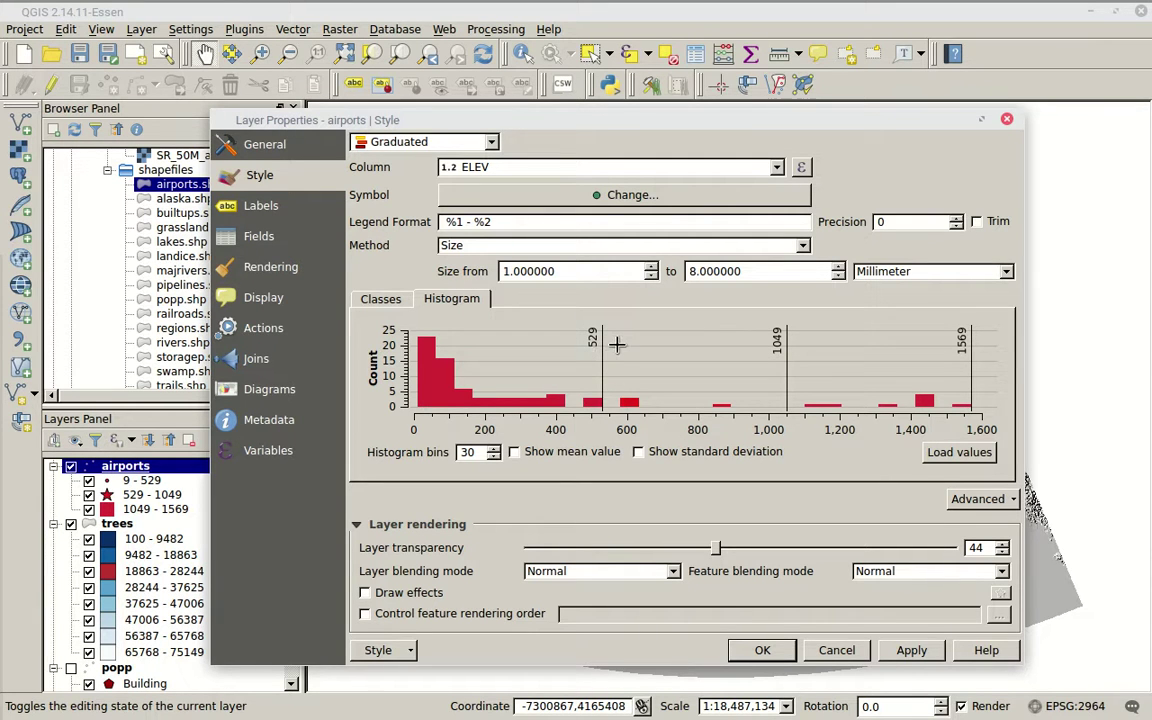
pyautogui.moveTo(787, 364); pyautogui.dragTo(425, 357)
pyautogui.moveTo(651, 369); pyautogui.dragTo(479, 360)
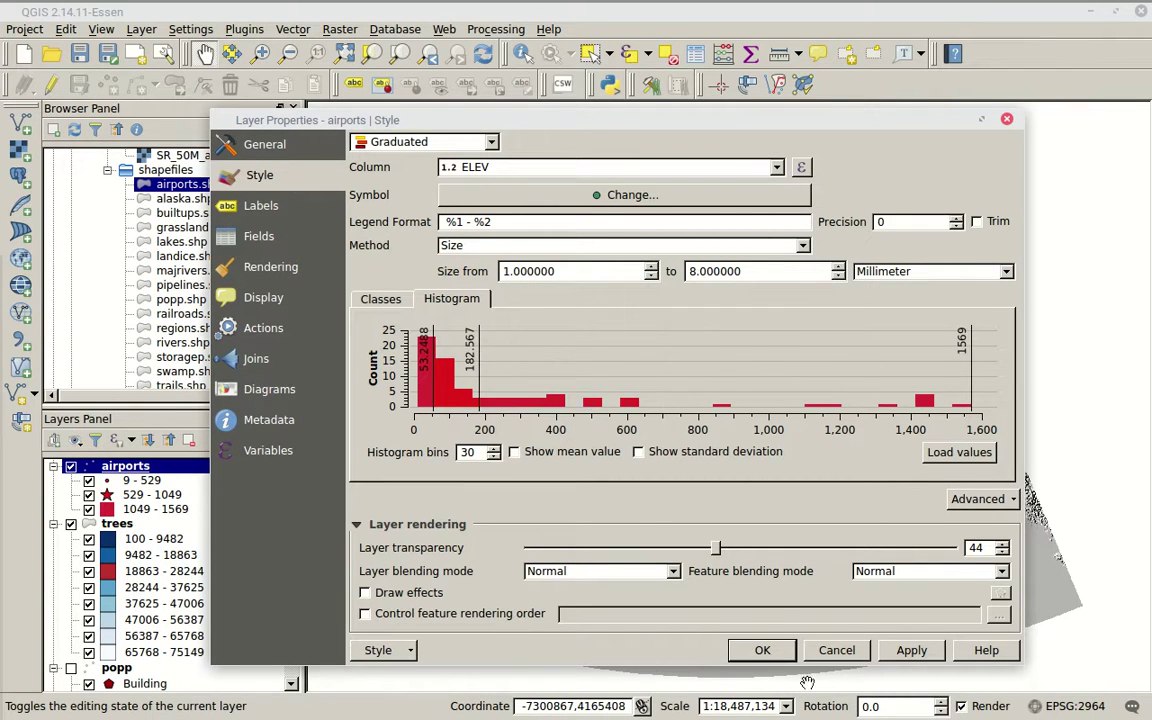
# Apply the shifted airports class breaks, inspect the redistributed markers on the map, and accept the layer properties
pyautogui.click(912, 650)
pyautogui.click(762, 650)
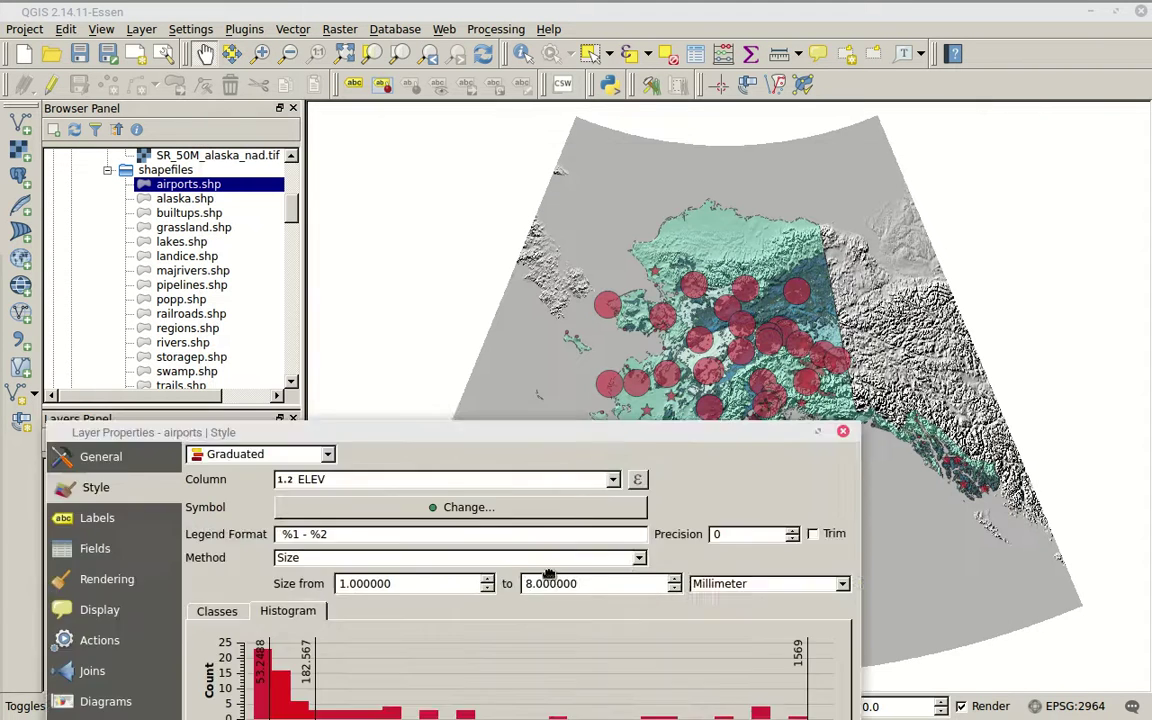
pyautogui.moveTo(422, 695); pyautogui.dragTo(473, 602)
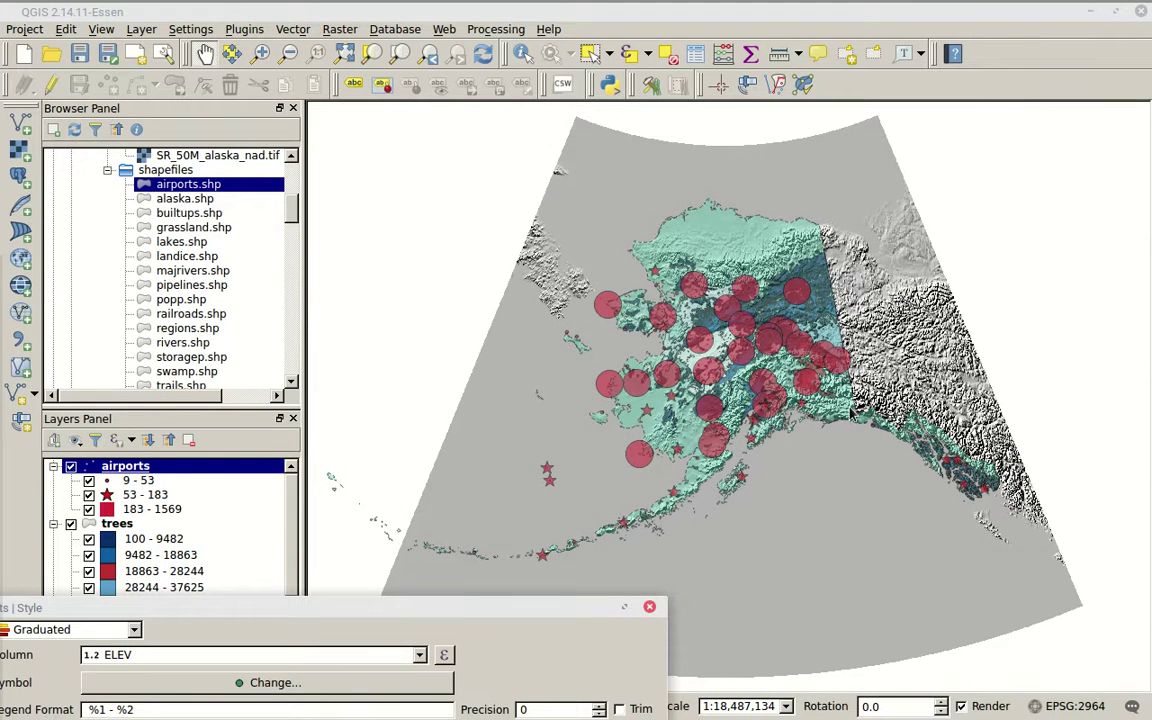
pyautogui.moveTo(447, 610); pyautogui.dragTo(578, 152)
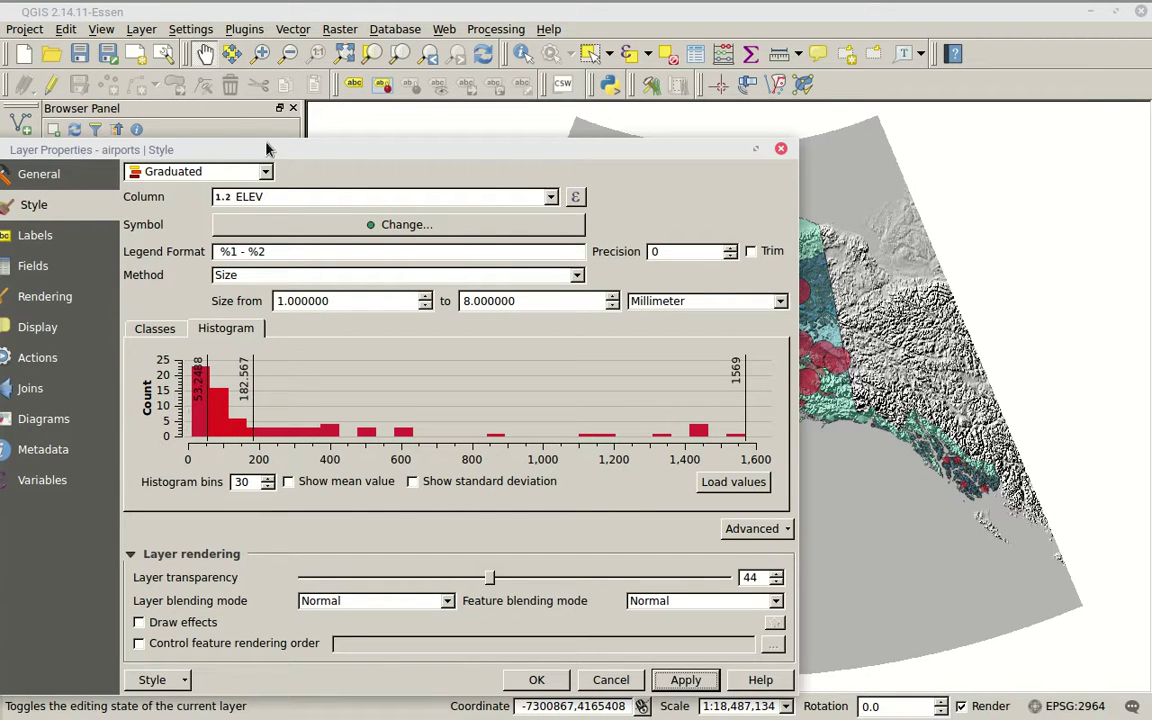
pyautogui.moveTo(294, 143); pyautogui.dragTo(394, 65)
pyautogui.click(643, 603)
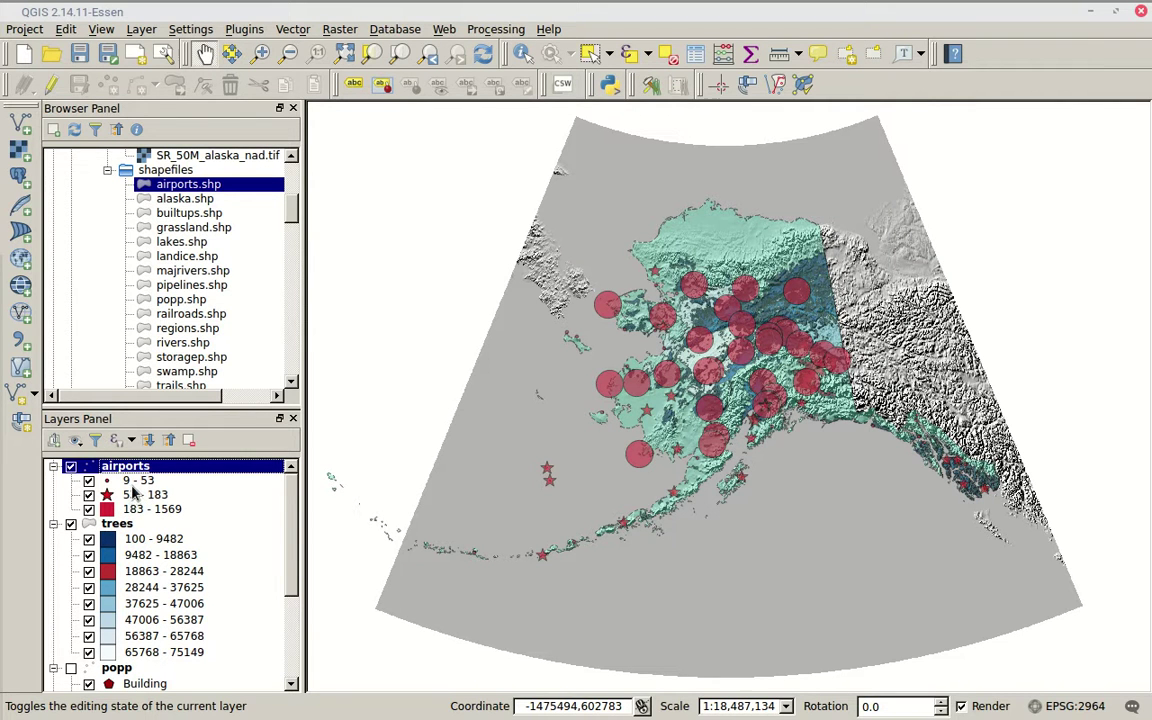
# Add the popp.shp shapefile from the sample data to the map
pyautogui.scroll(-1, 160, 356)
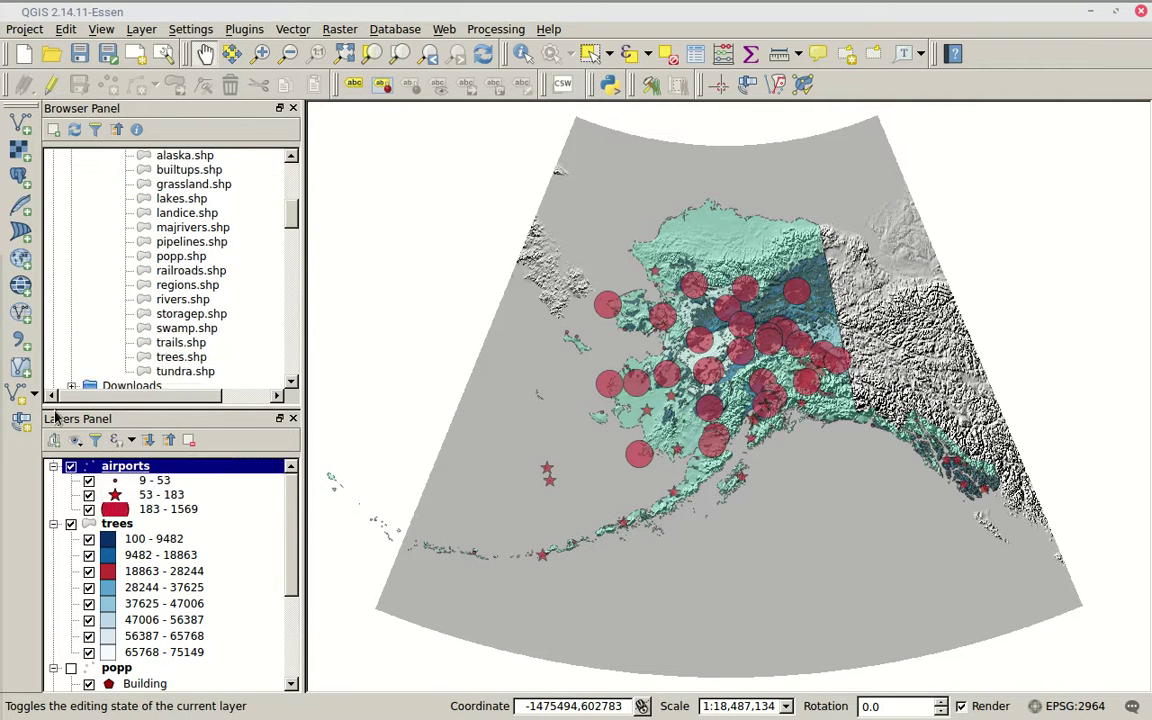
pyautogui.click(172, 258)
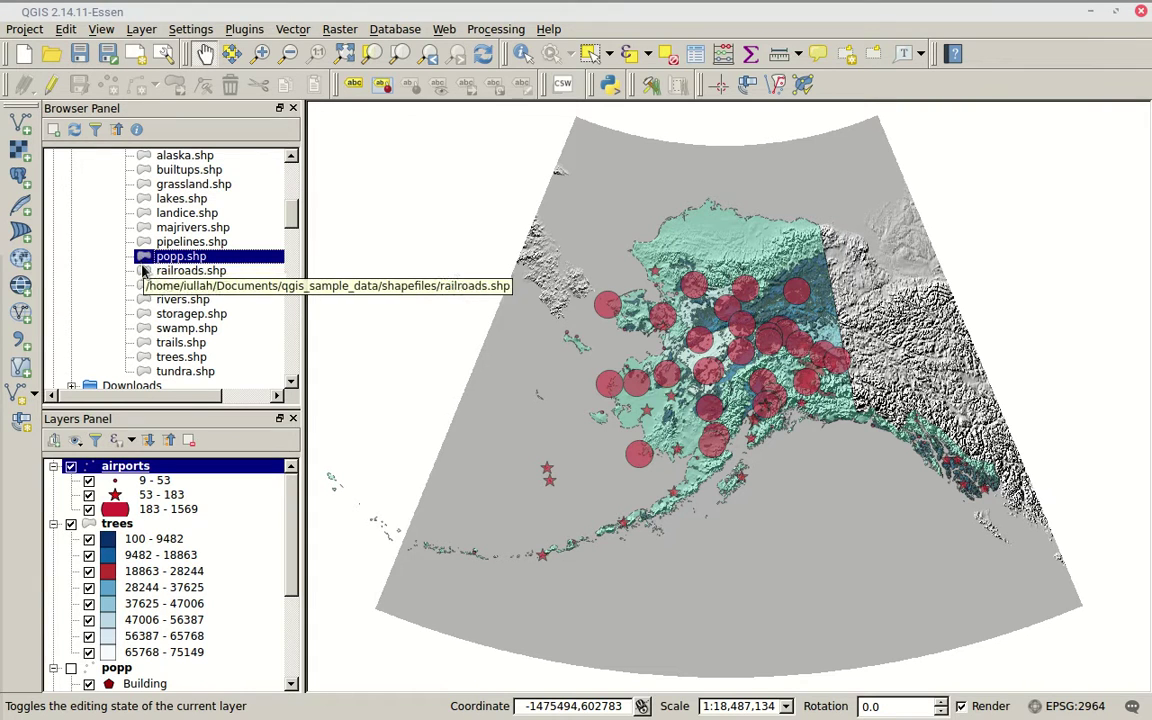
pyautogui.doubleClick(168, 257)
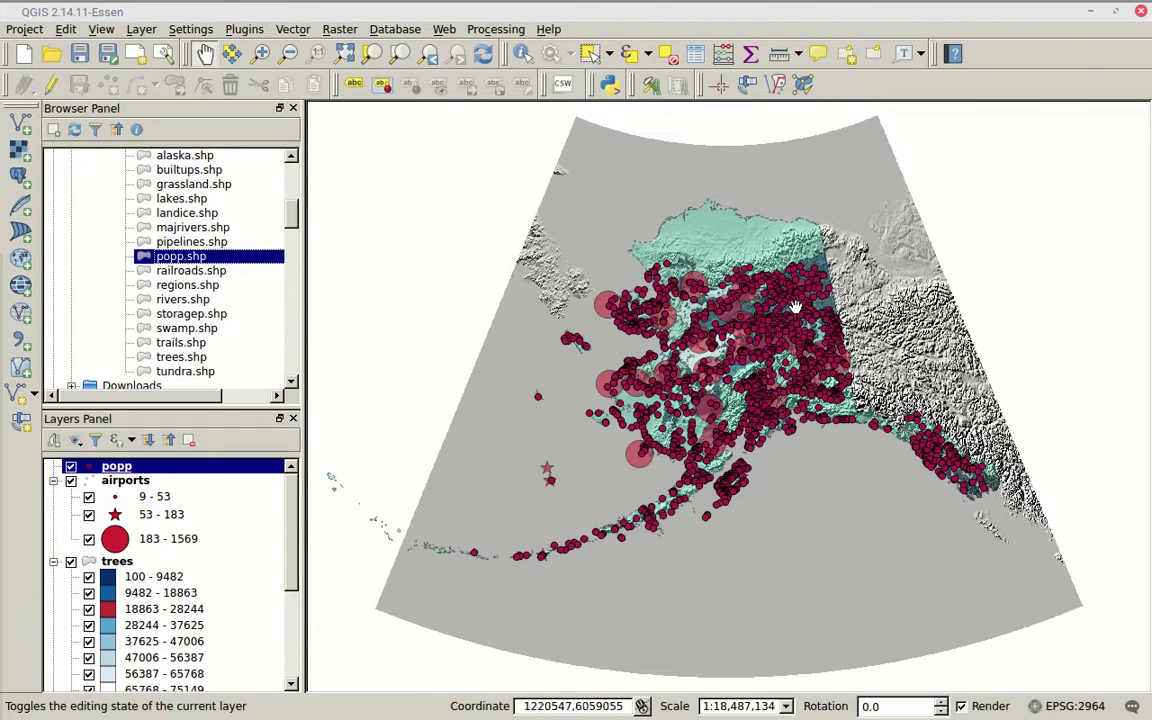
# Switch the new popp layer's style from Single Symbol to Heatmap and choose the Reds color ramp
pyautogui.doubleClick(100, 468)
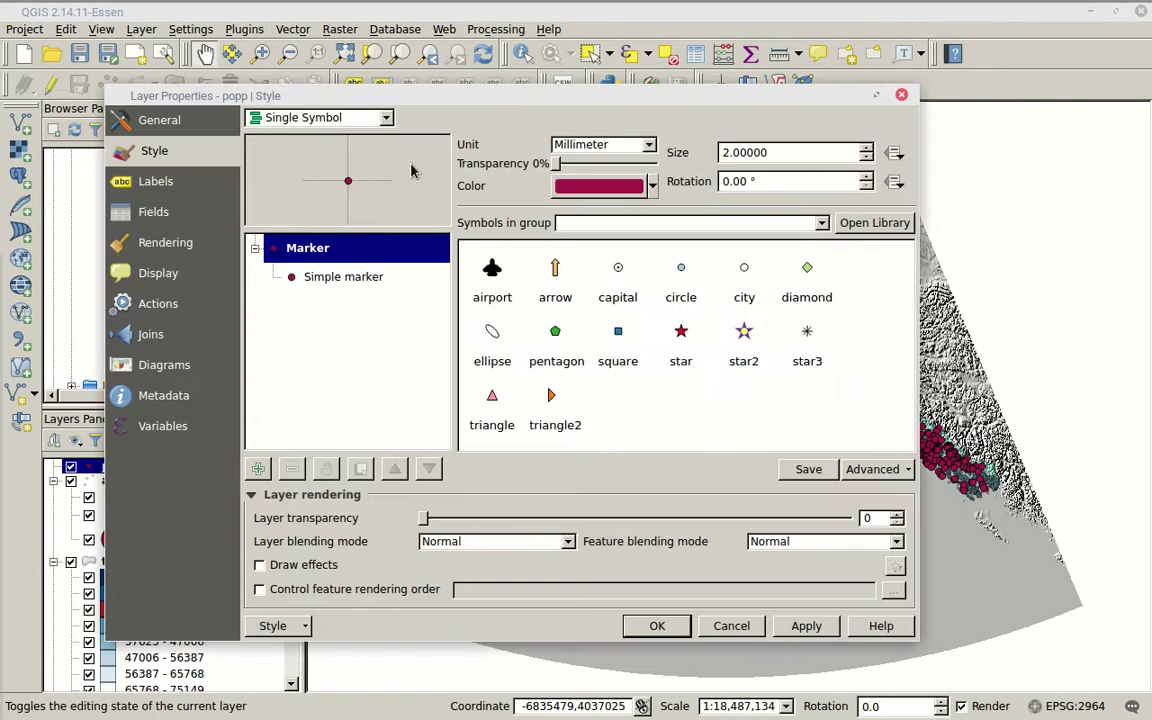
pyautogui.click(385, 119)
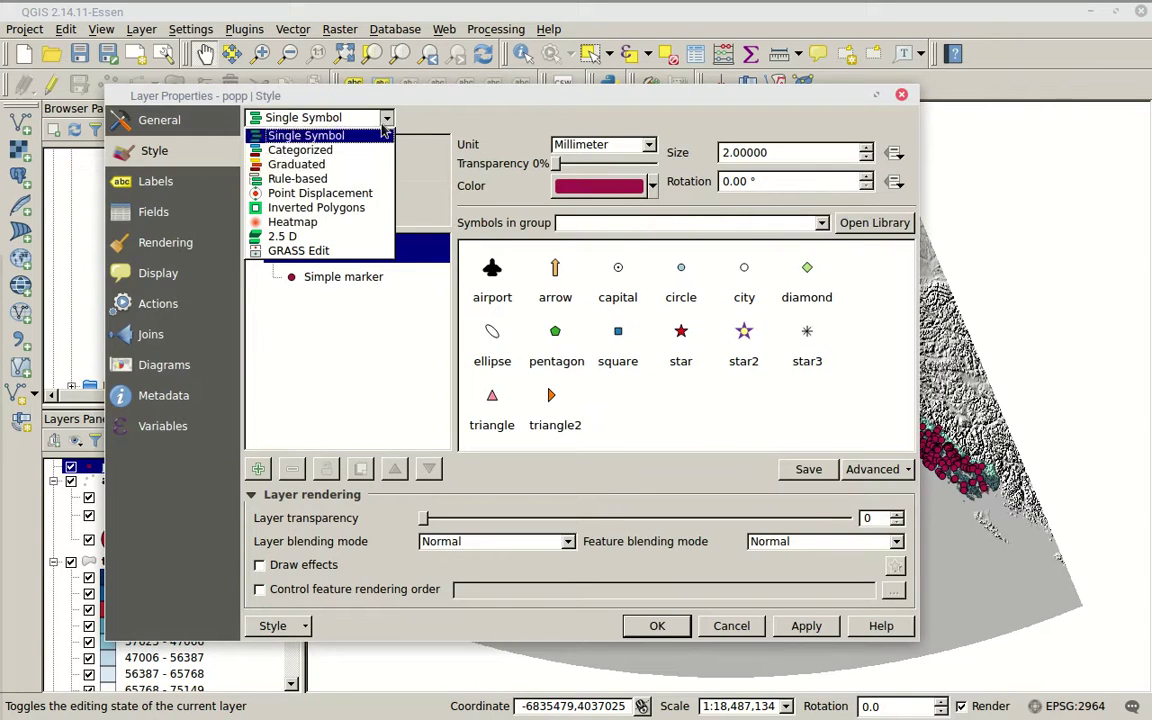
pyautogui.click(314, 223)
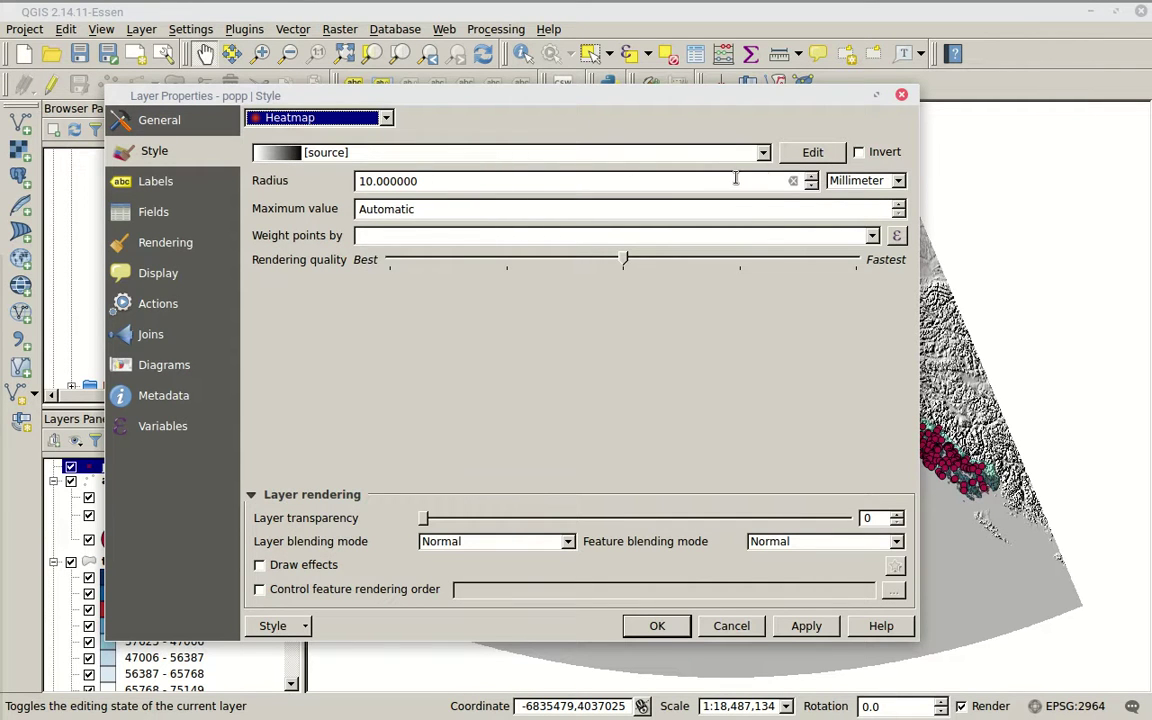
pyautogui.click(764, 153)
pyautogui.scroll(-6, 322, 262)
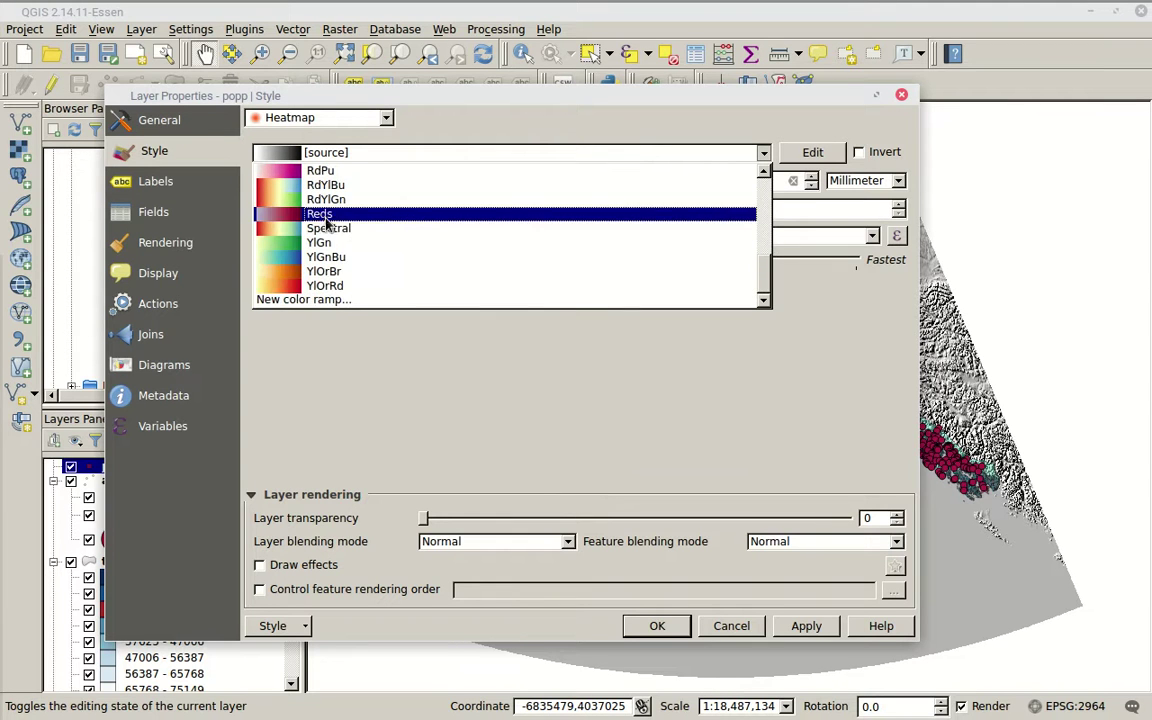
pyautogui.scroll(3, 328, 226)
pyautogui.scroll(-3, 328, 226)
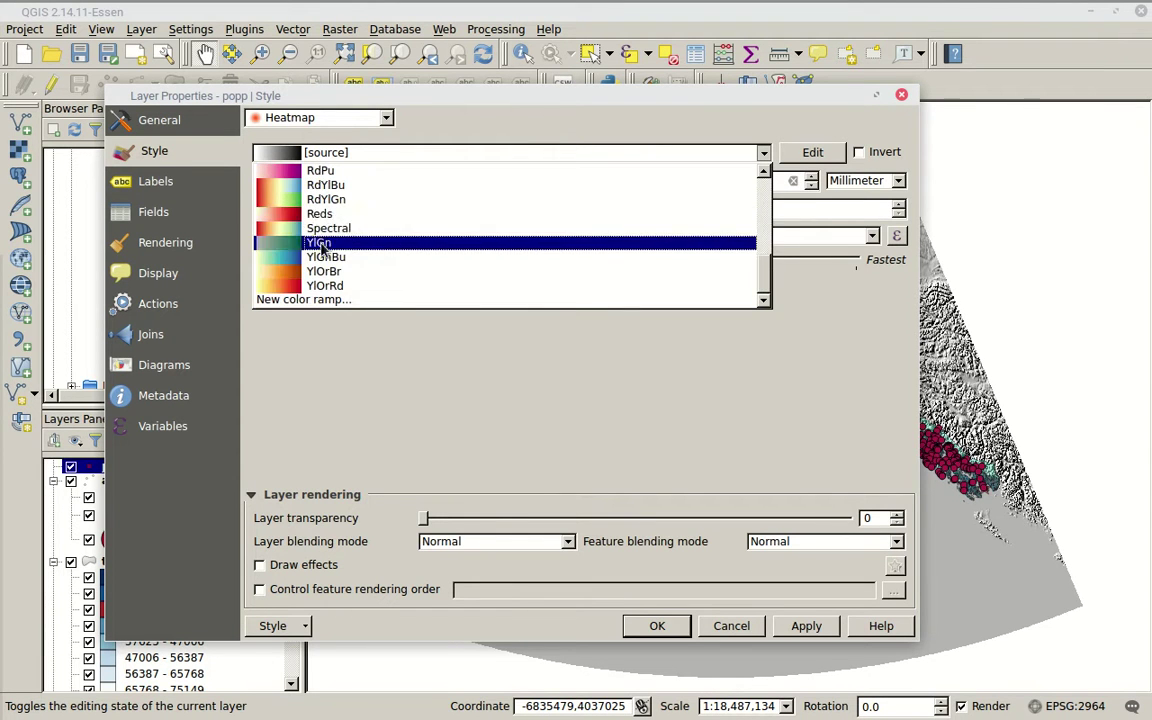
pyautogui.click(328, 216)
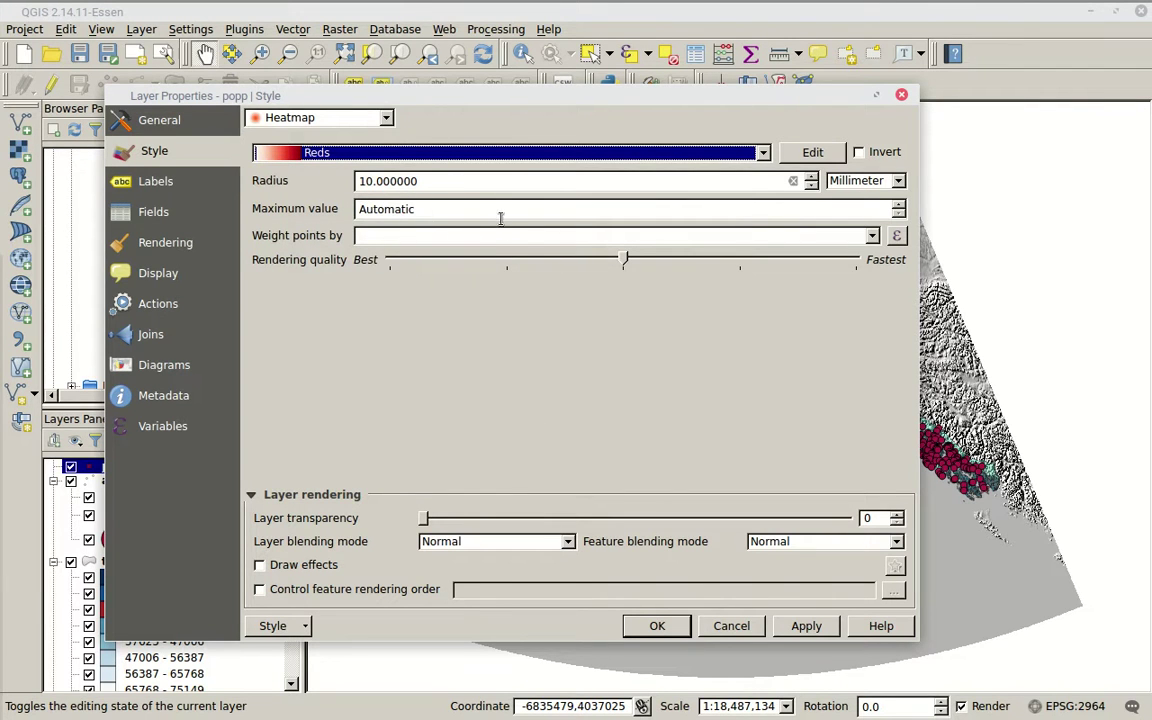
# Apply the heatmap style to the popp layer and inspect the point density on the map
pyautogui.click(806, 626)
pyautogui.moveTo(575, 95); pyautogui.dragTo(419, 617)
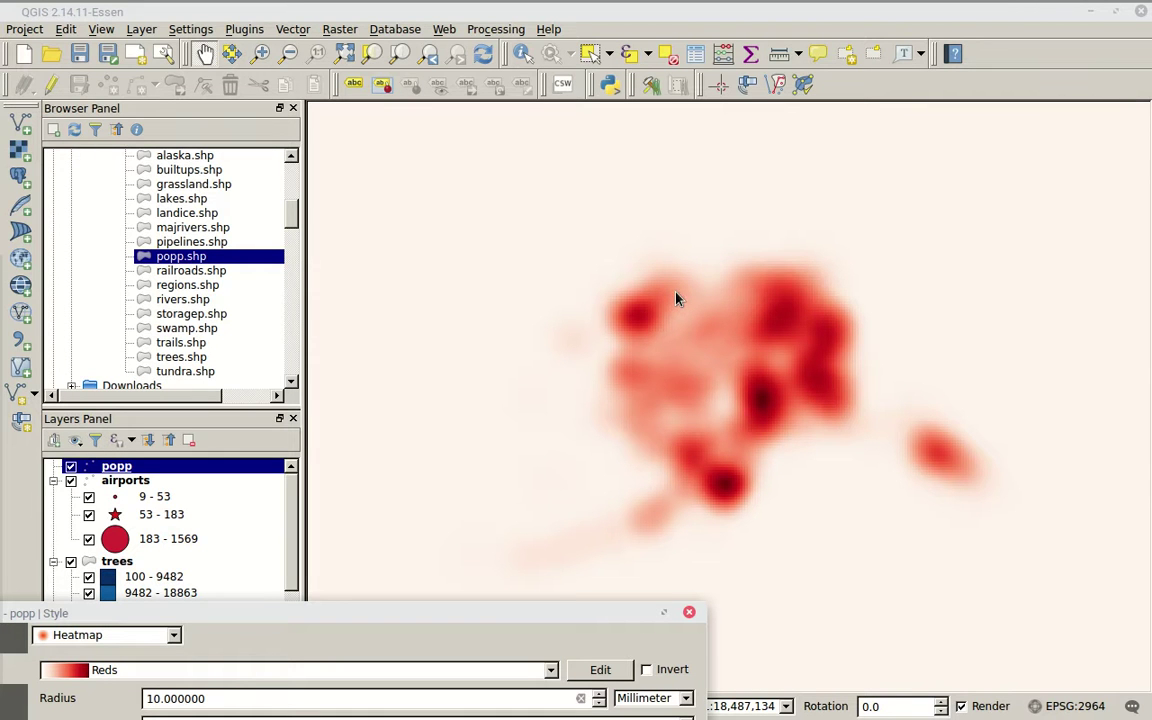
pyautogui.moveTo(391, 605); pyautogui.dragTo(450, 155)
# Apply an inverted Reds color ramp to the popp heatmap, and restore the non-inverted ramp
pyautogui.click(802, 216)
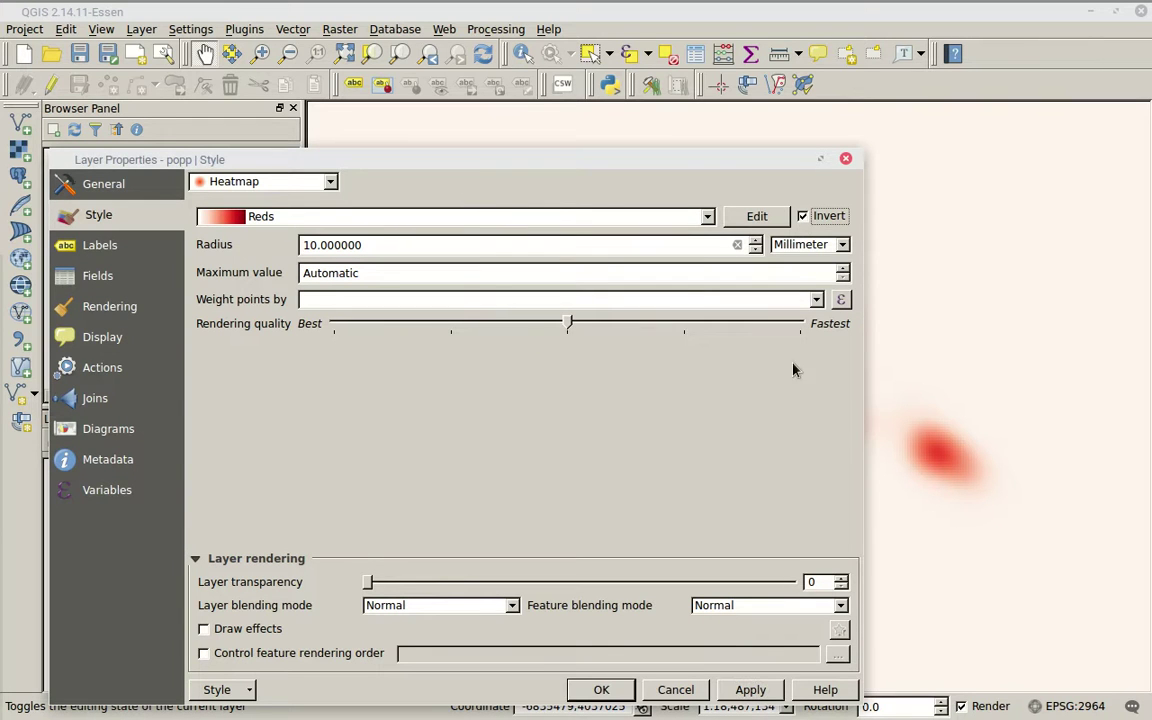
pyautogui.moveTo(584, 157); pyautogui.dragTo(547, 73)
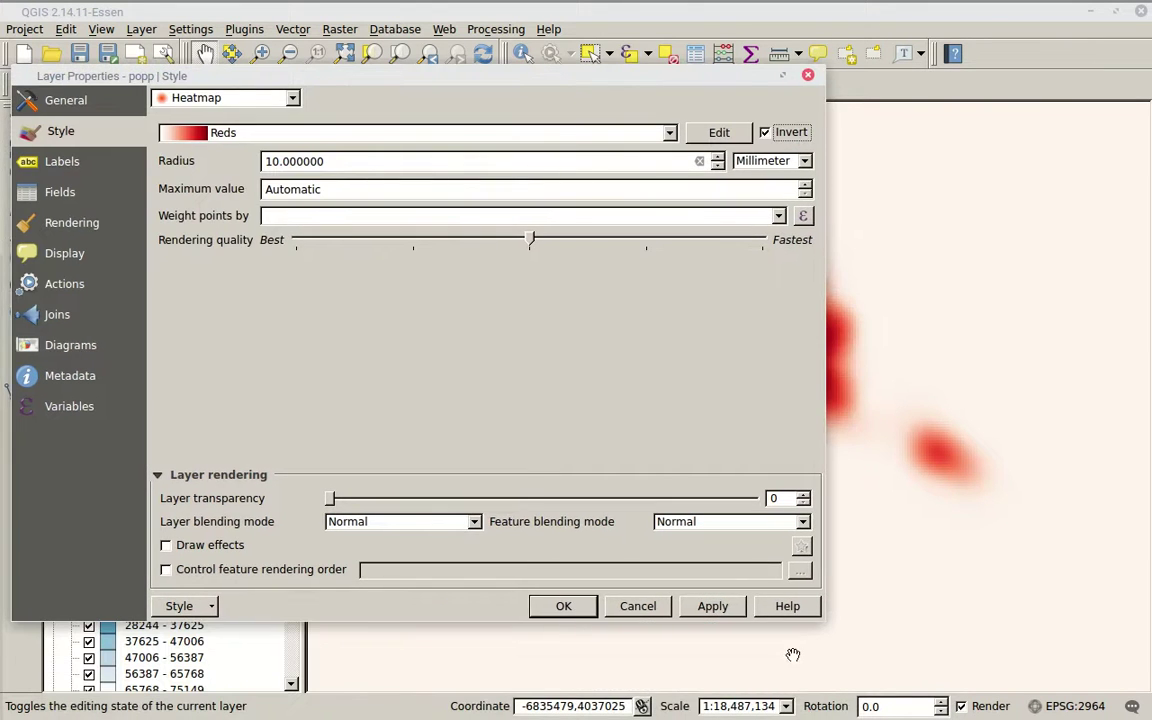
pyautogui.click(731, 606)
pyautogui.moveTo(625, 71)
pyautogui.mouseDown()
pyautogui.moveTo(525, 595)
pyautogui.moveTo(633, 144)
pyautogui.moveTo(615, 90)
pyautogui.mouseUp()
pyautogui.click(754, 152)
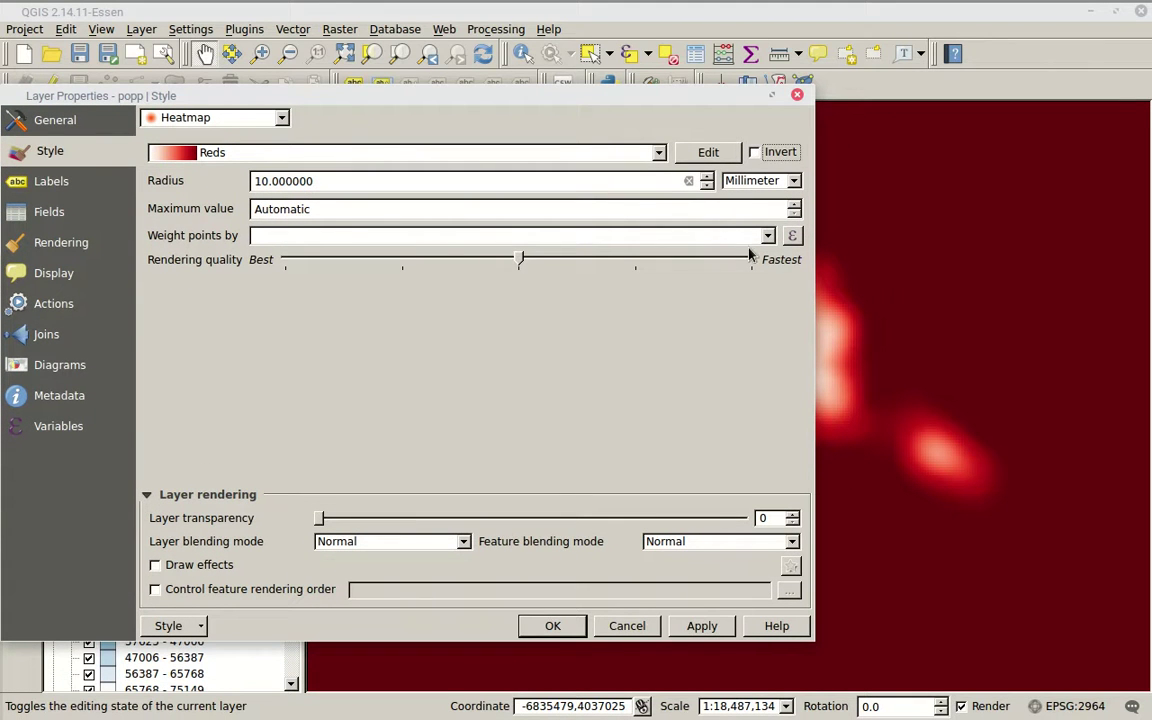
pyautogui.click(700, 625)
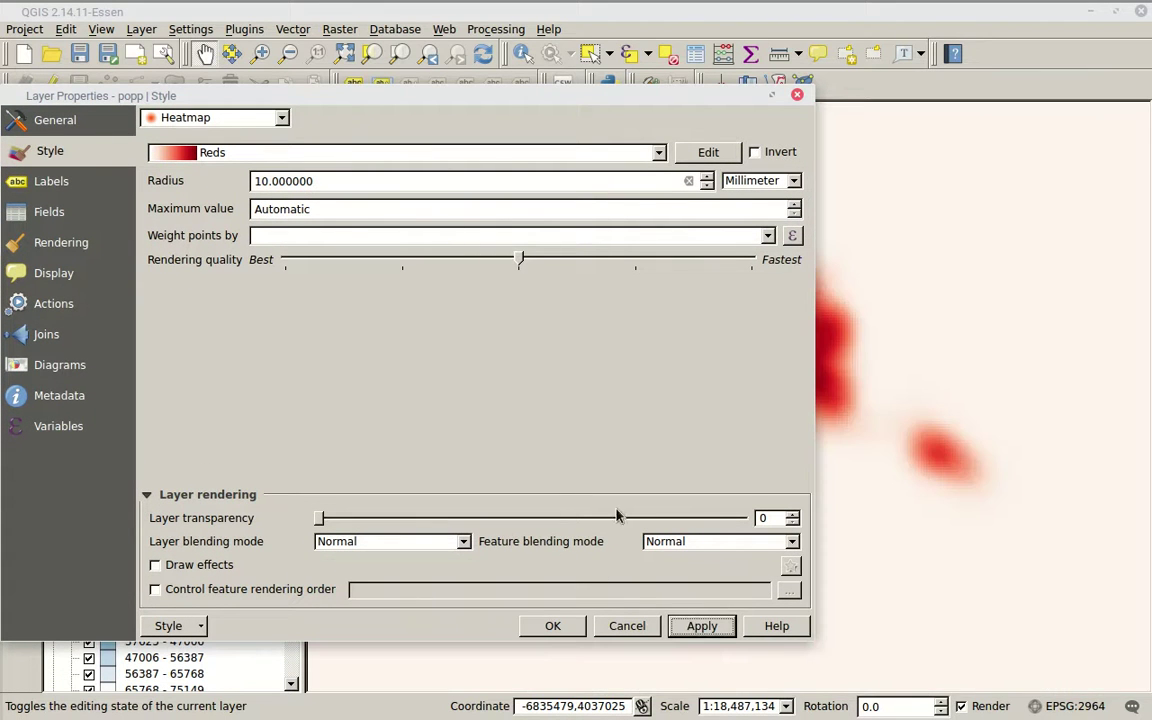
# Apply a layer transparency of 52 to the popp heatmap and inspect the layers beneath it on the map
pyautogui.moveTo(526, 90); pyautogui.dragTo(720, 82)
pyautogui.moveTo(455, 506); pyautogui.dragTo(673, 506)
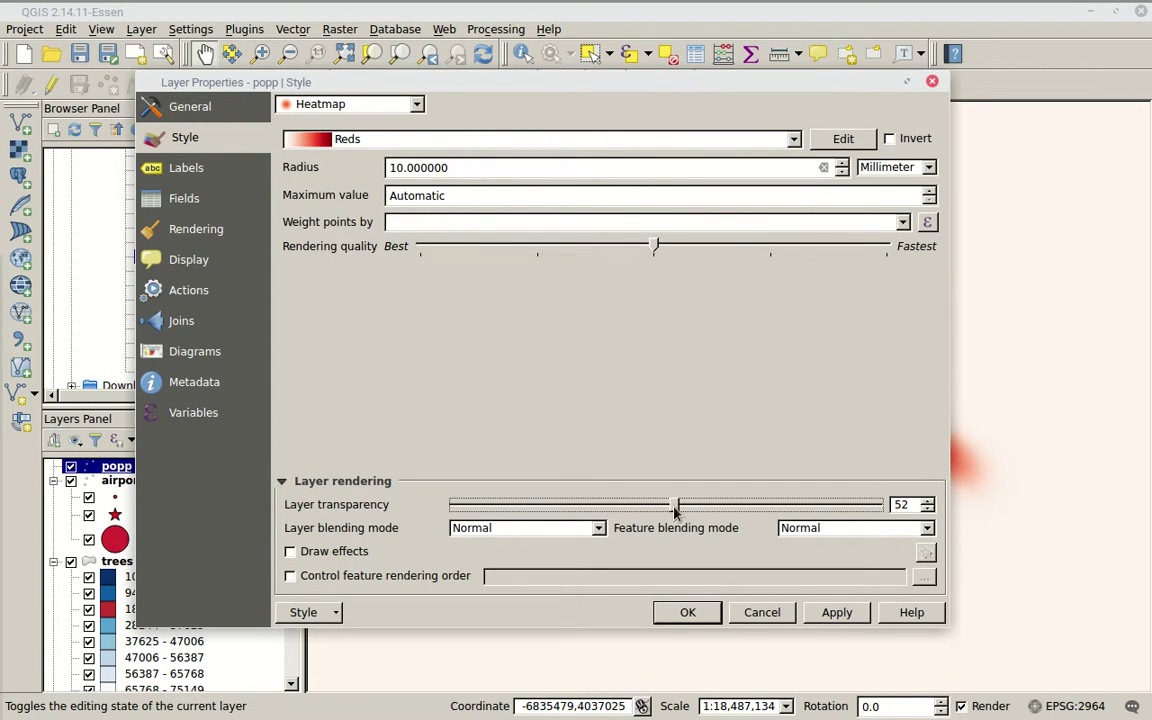
pyautogui.click(835, 612)
pyautogui.moveTo(636, 88); pyautogui.dragTo(383, 673)
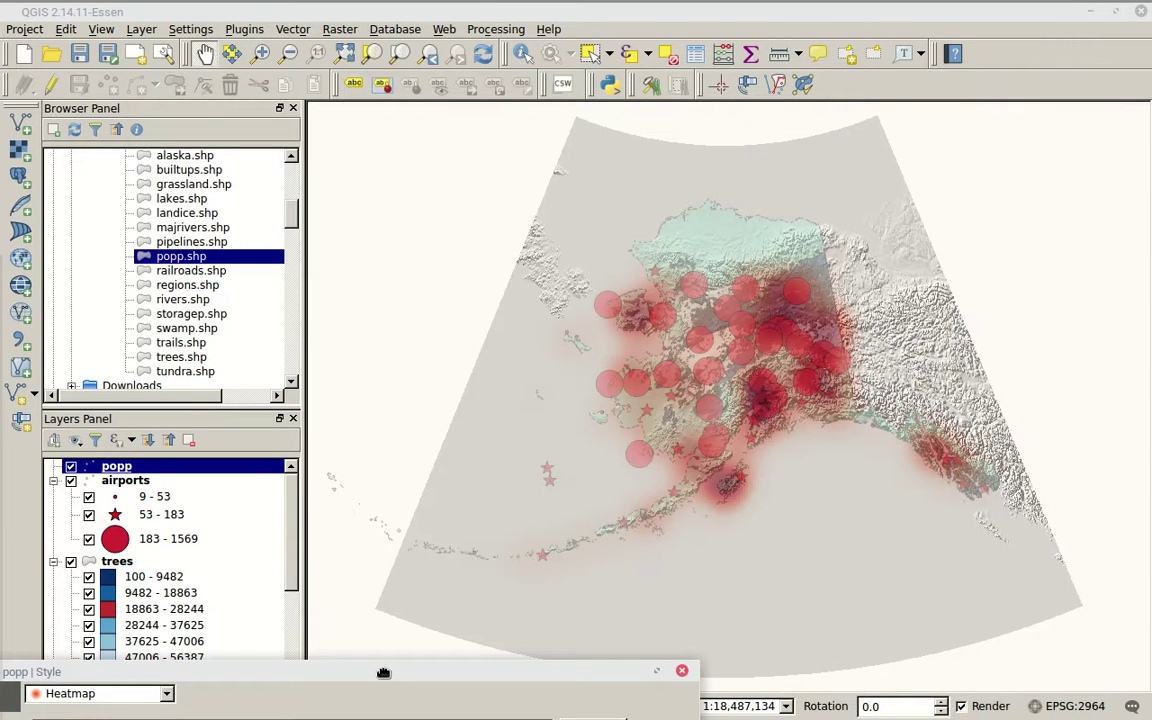
# Set the popp heatmap's layer transparency to 32, apply it, and accept the layer properties
pyautogui.moveTo(383, 673); pyautogui.dragTo(699, 128)
pyautogui.click(684, 545)
pyautogui.click(684, 545)
pyautogui.click(903, 659)
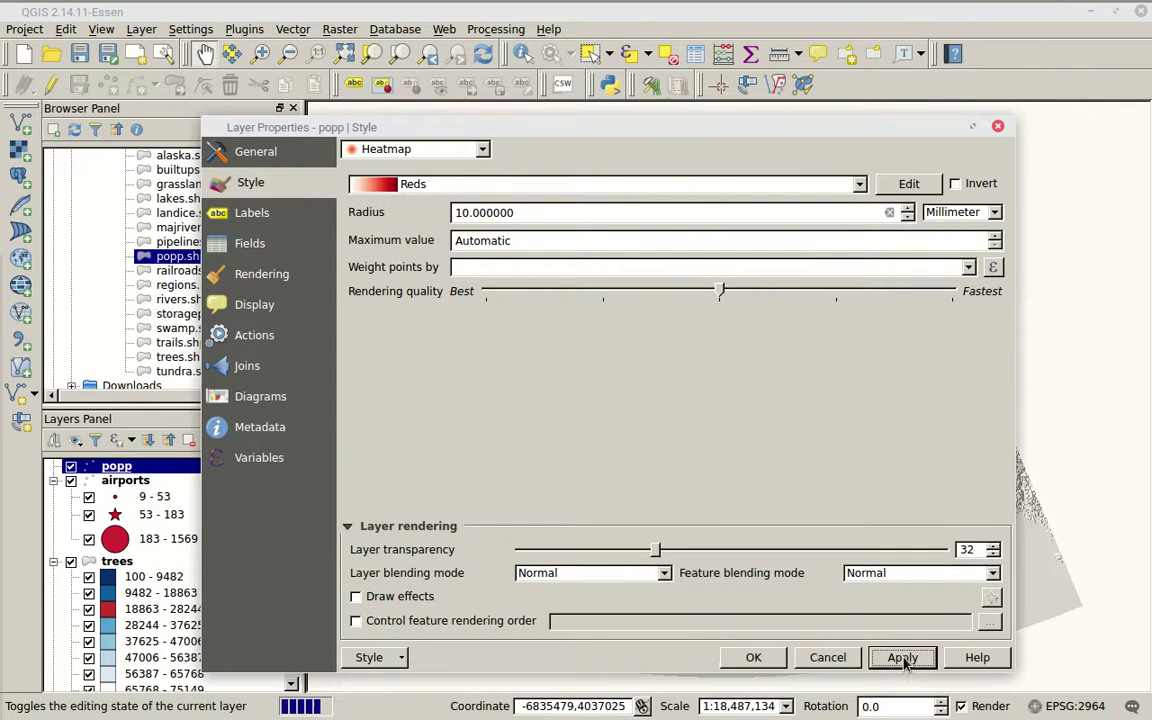
pyautogui.click(753, 657)
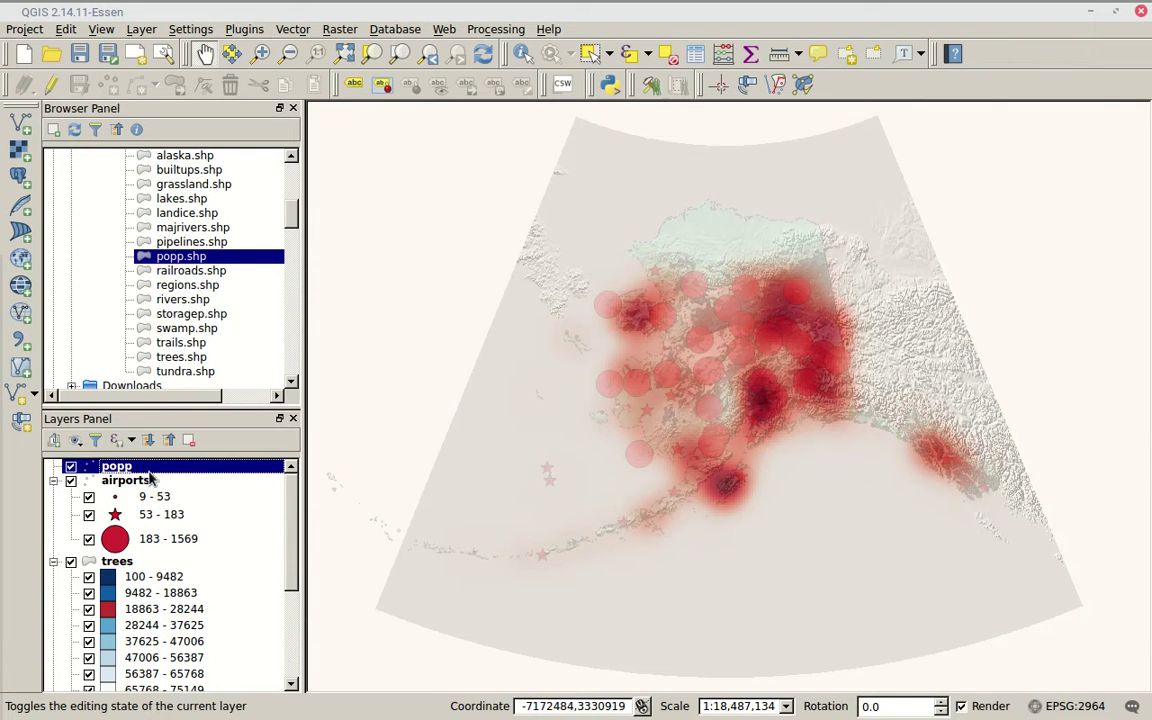
# Move the popp layer between airports and trees, and set the airports layer's transparency to 14
pyautogui.moveTo(118, 466); pyautogui.dragTo(120, 560)
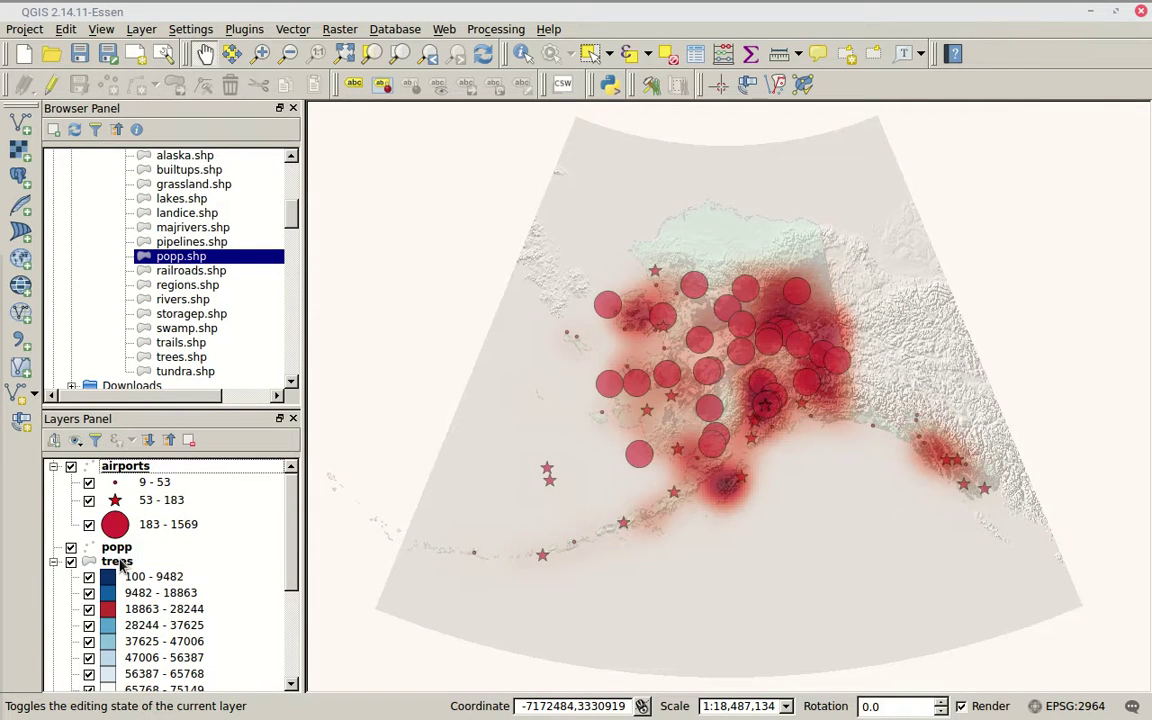
pyautogui.click(134, 469)
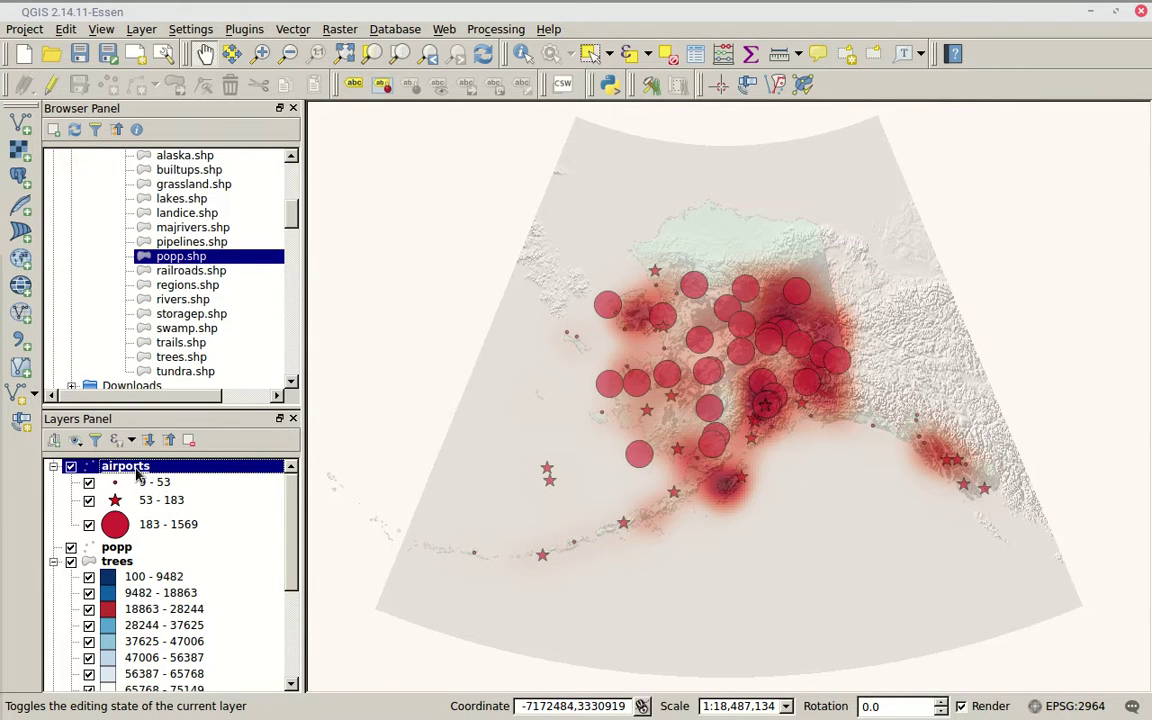
pyautogui.doubleClick(130, 467)
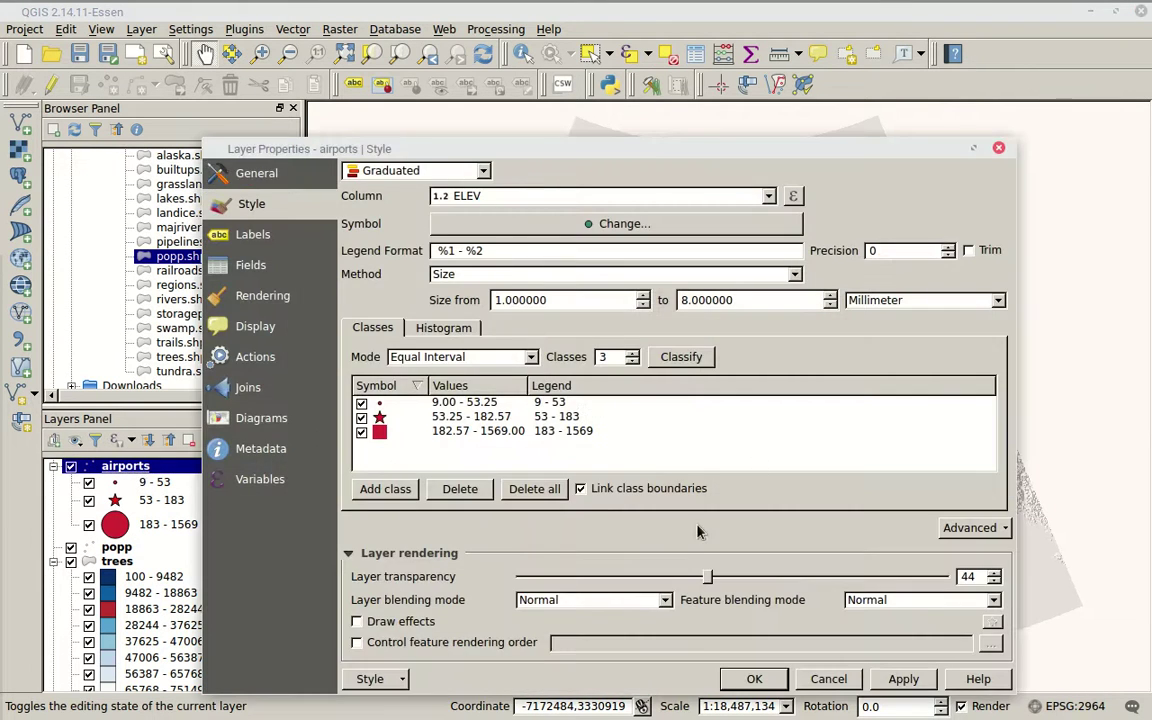
pyautogui.click(671, 578)
pyautogui.click(604, 578)
pyautogui.click(598, 578)
pyautogui.press('Return')
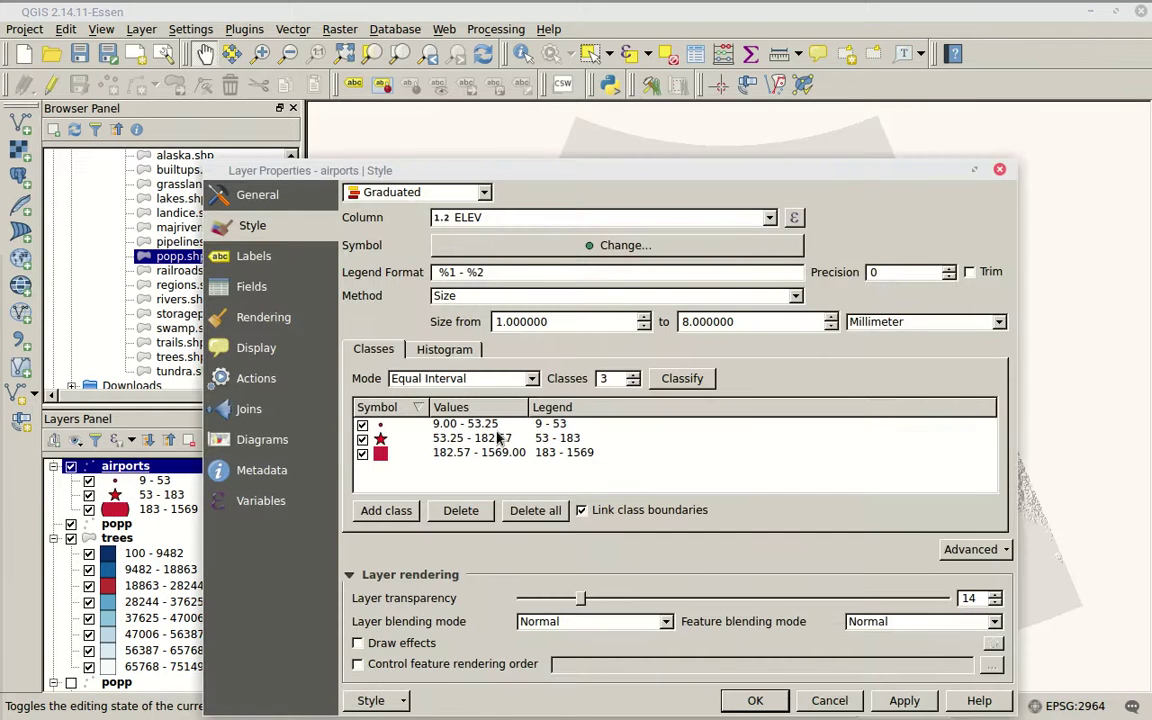
# Reclassify the airports layer into three equal-interval classes and hide the trees layer
pyautogui.click(684, 379)
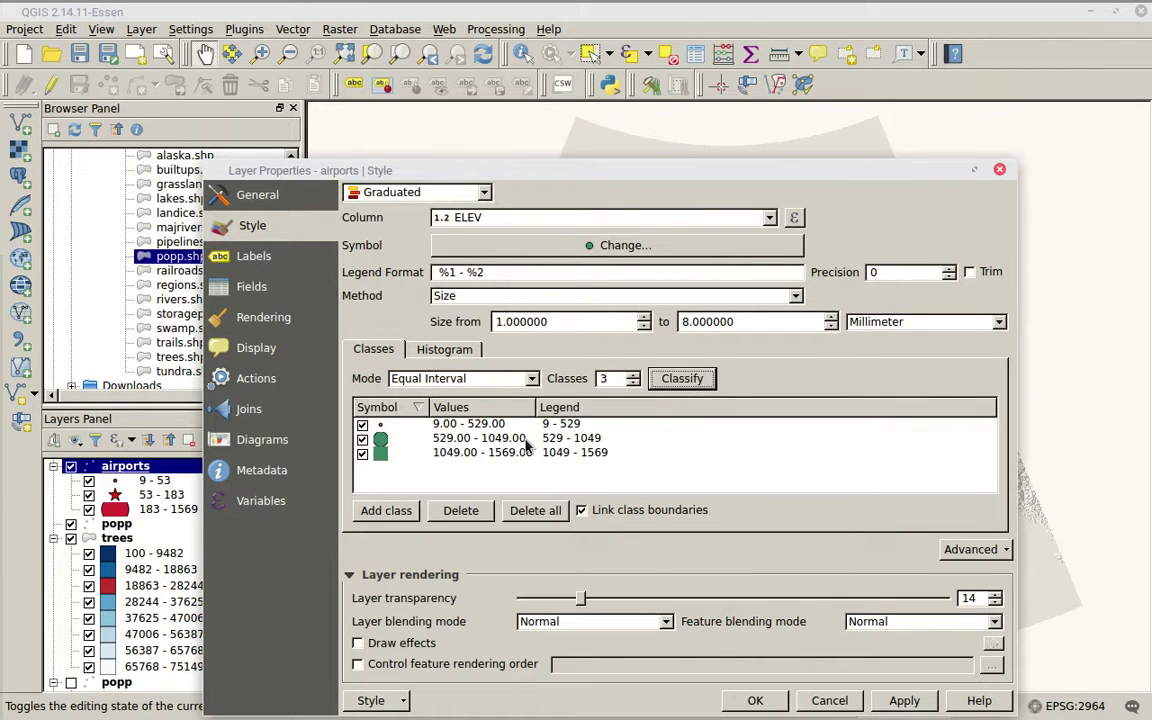
pyautogui.moveTo(560, 172); pyautogui.dragTo(581, 87)
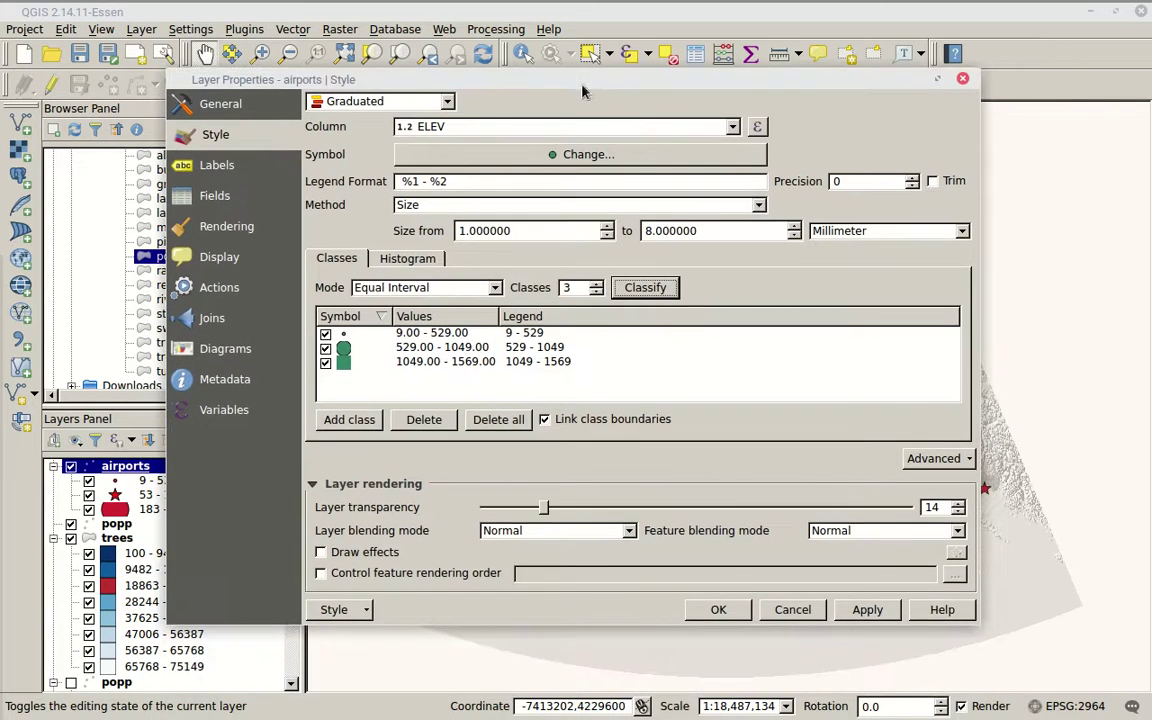
pyautogui.click(718, 609)
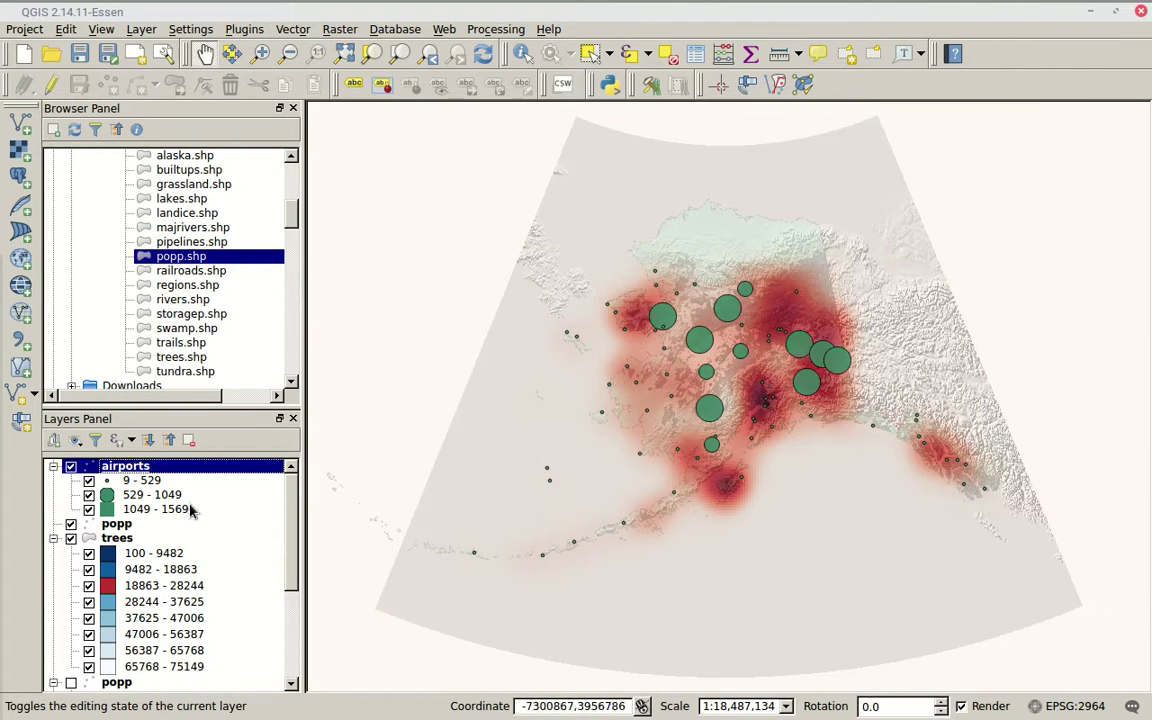
pyautogui.click(70, 539)
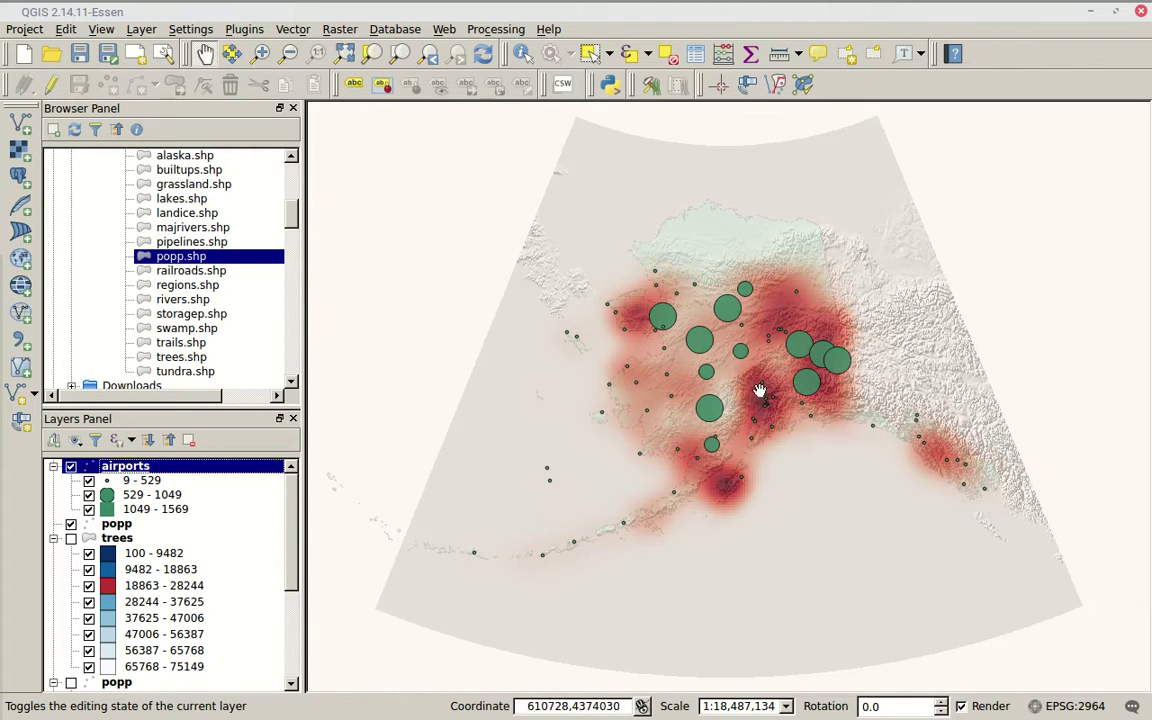
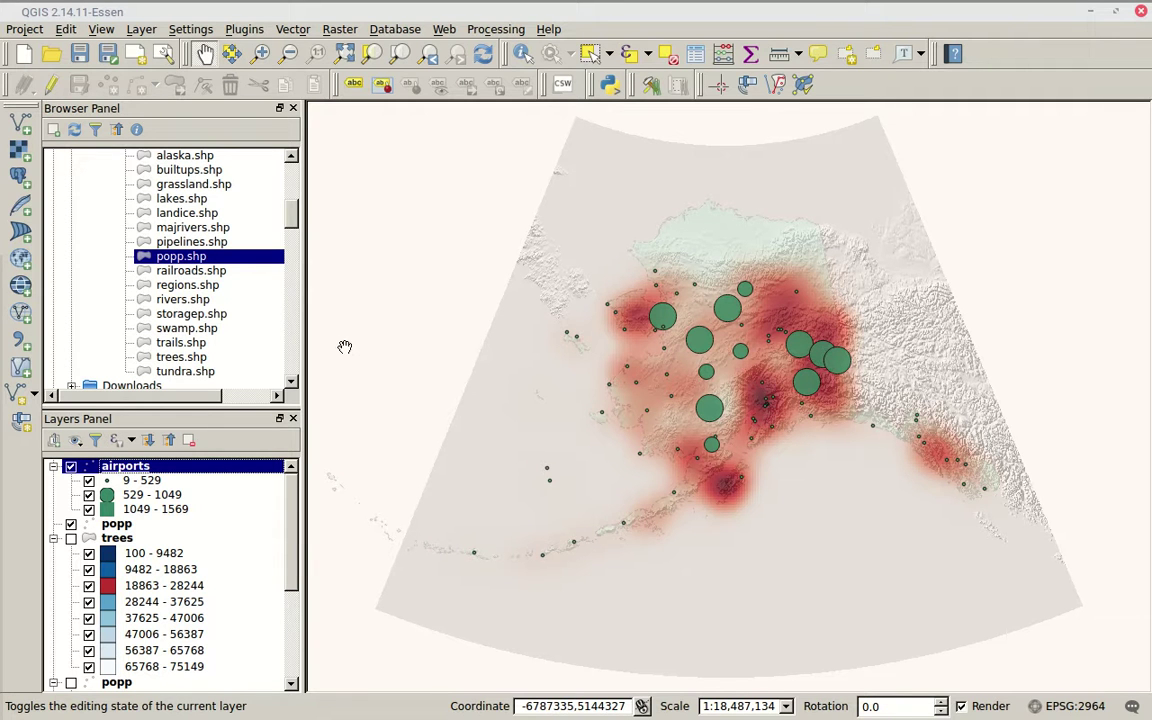
# Save the map view as an image named fun_graphic in JPEG format in the Documents folder
pyautogui.click(25, 29)
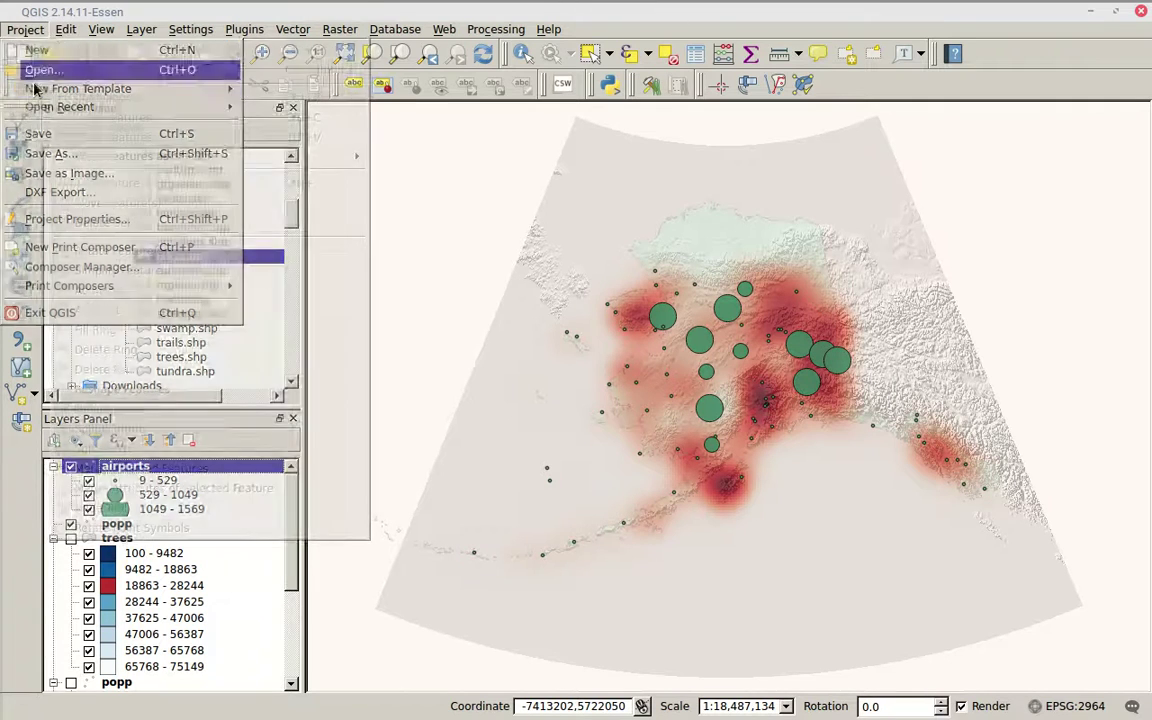
pyautogui.click(48, 173)
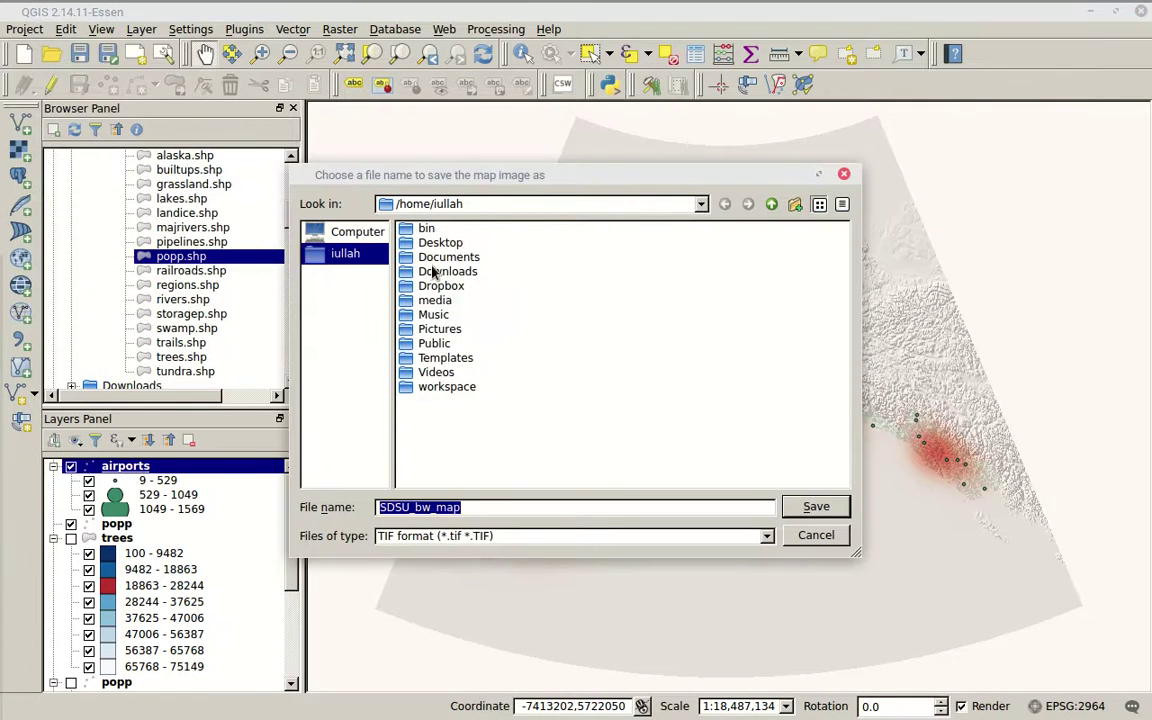
pyautogui.doubleClick(405, 257)
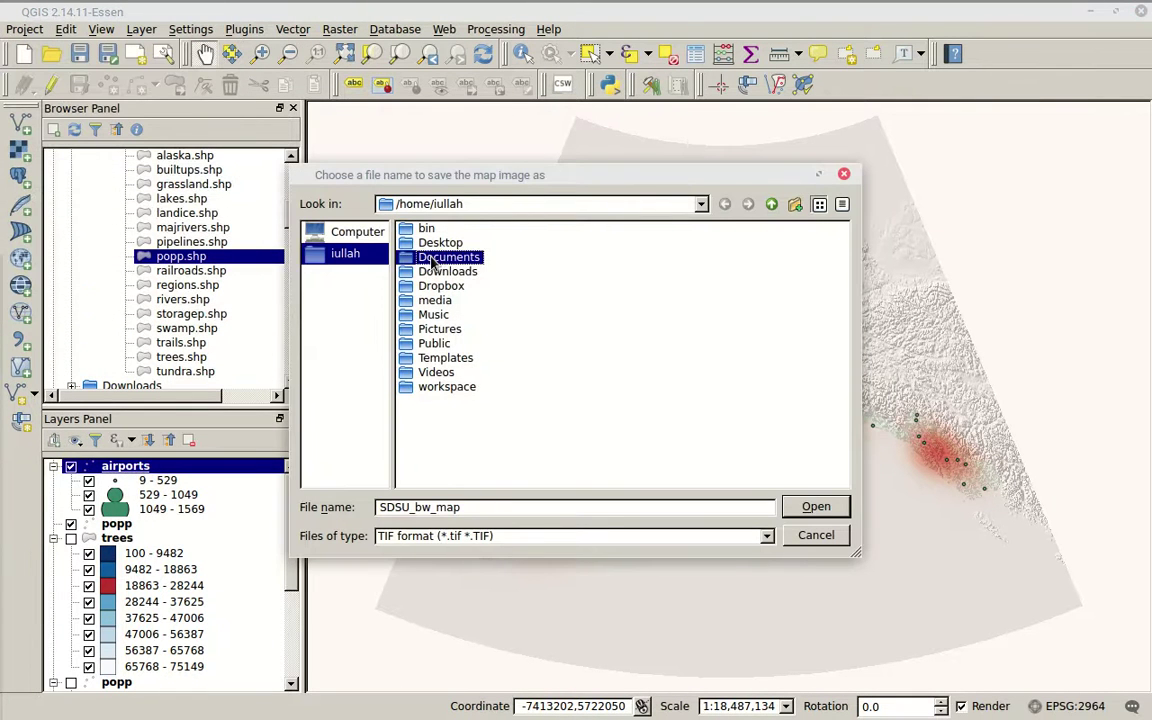
pyautogui.doubleClick(491, 509)
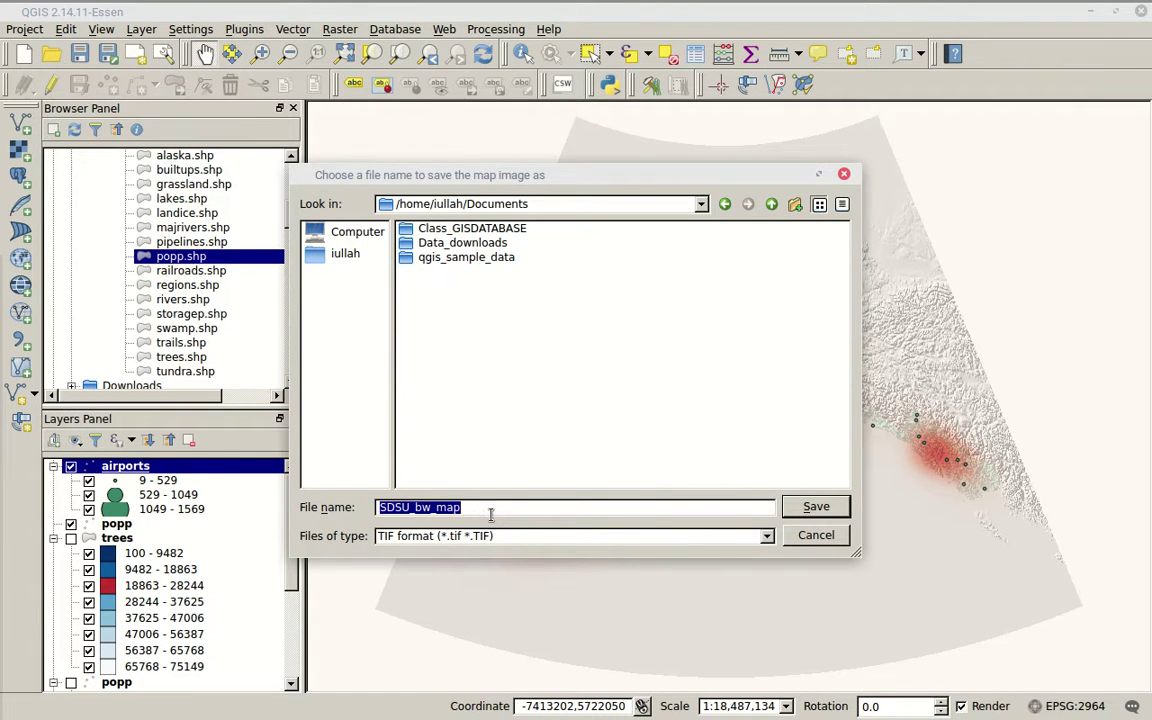
pyautogui.write('fun_graphic')
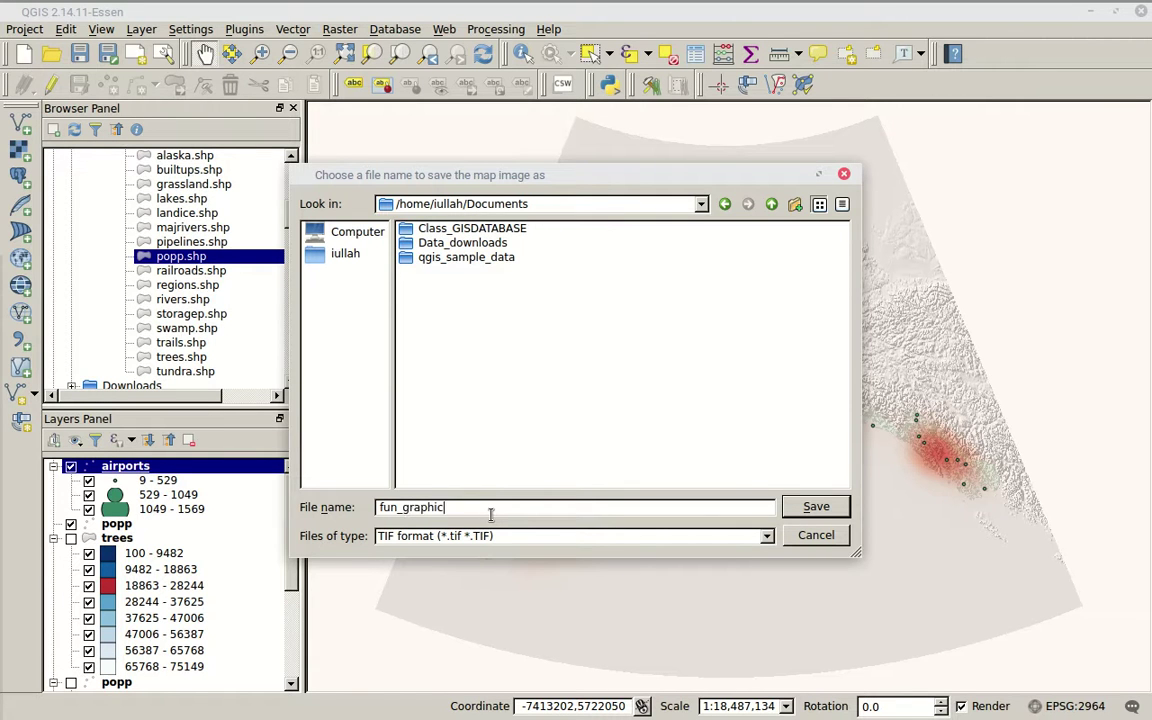
pyautogui.click(770, 536)
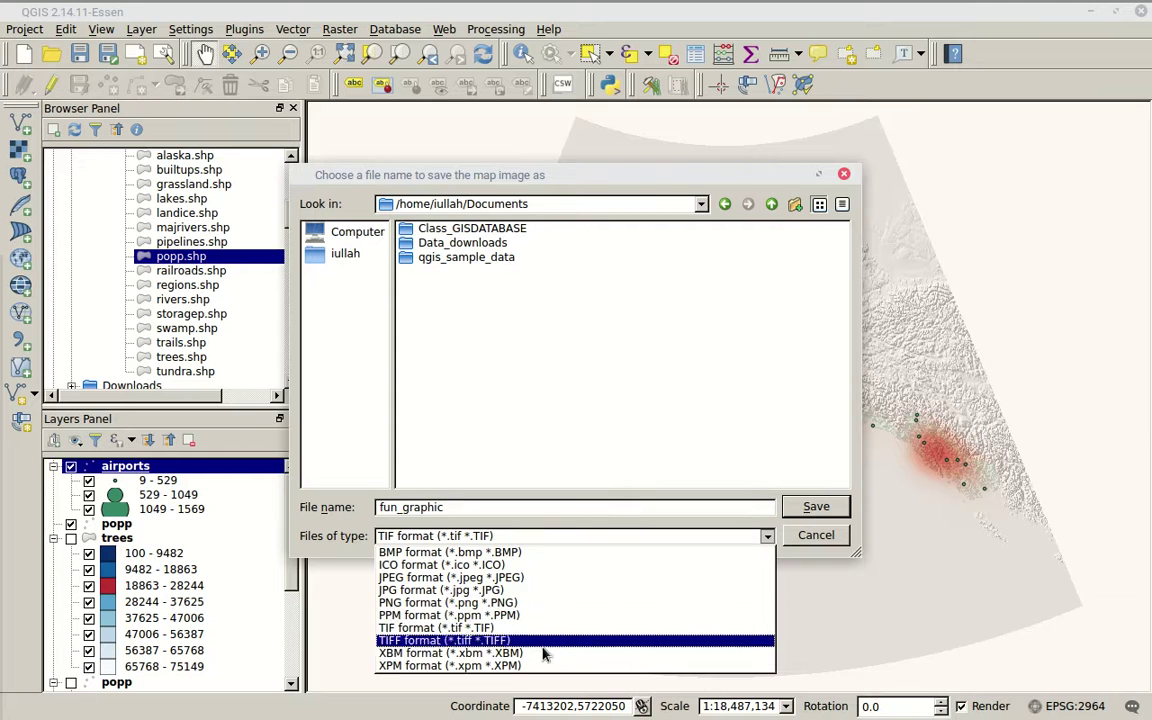
pyautogui.click(520, 577)
pyautogui.click(818, 512)
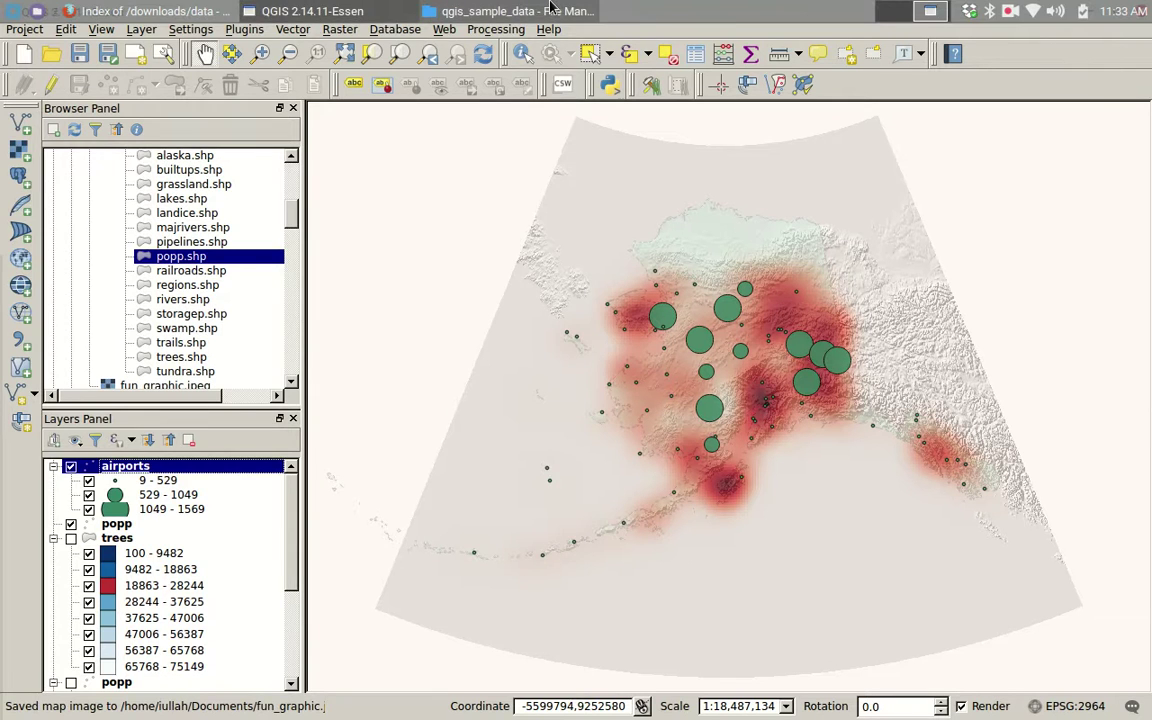
# Switch to the file manager, view fun_graphic.jpeg from the Documents folder, and return to QGIS
pyautogui.click(492, 10)
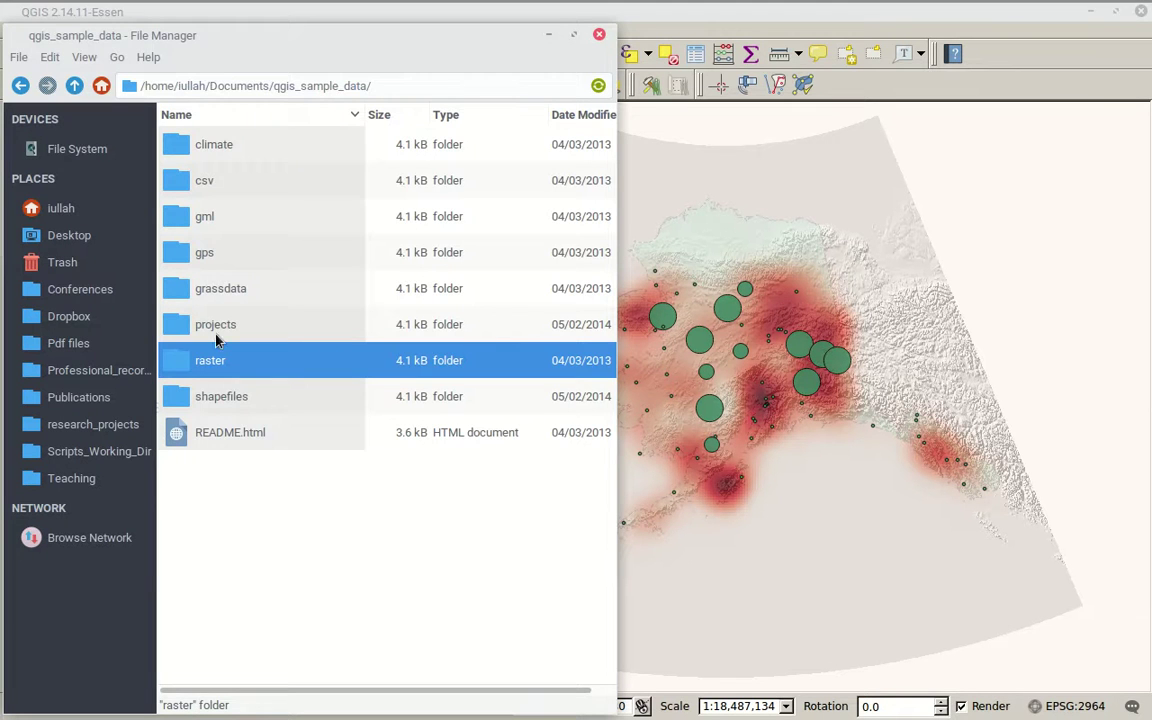
pyautogui.click(74, 85)
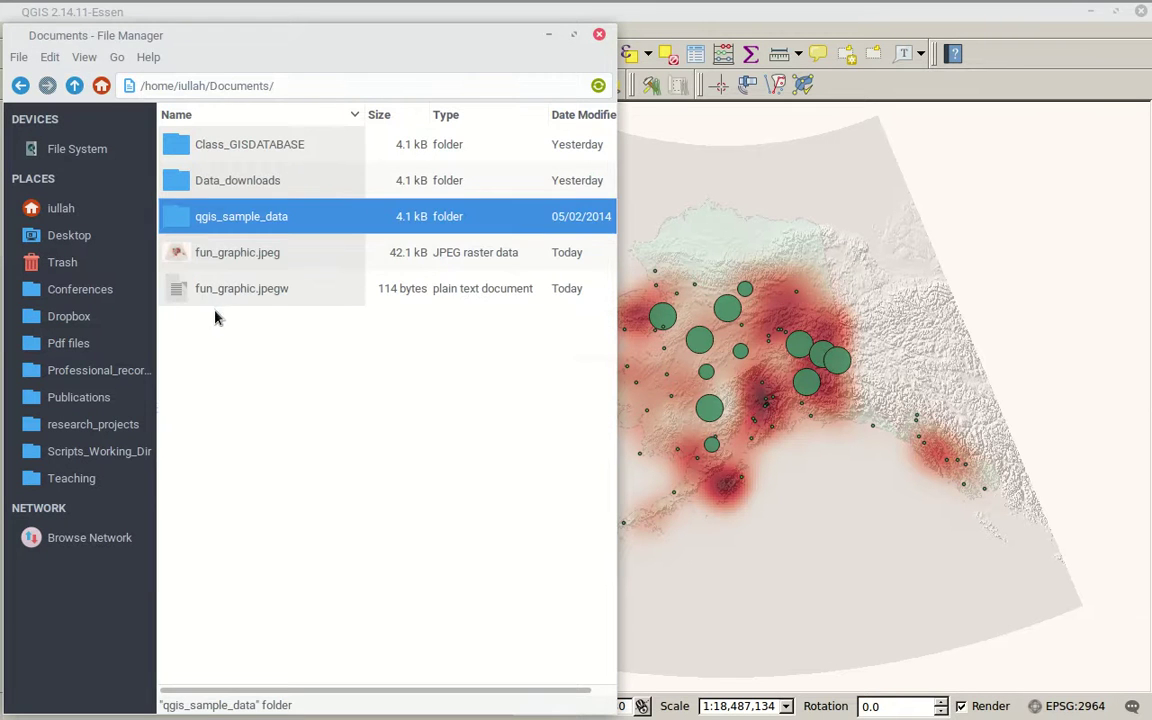
pyautogui.doubleClick(228, 253)
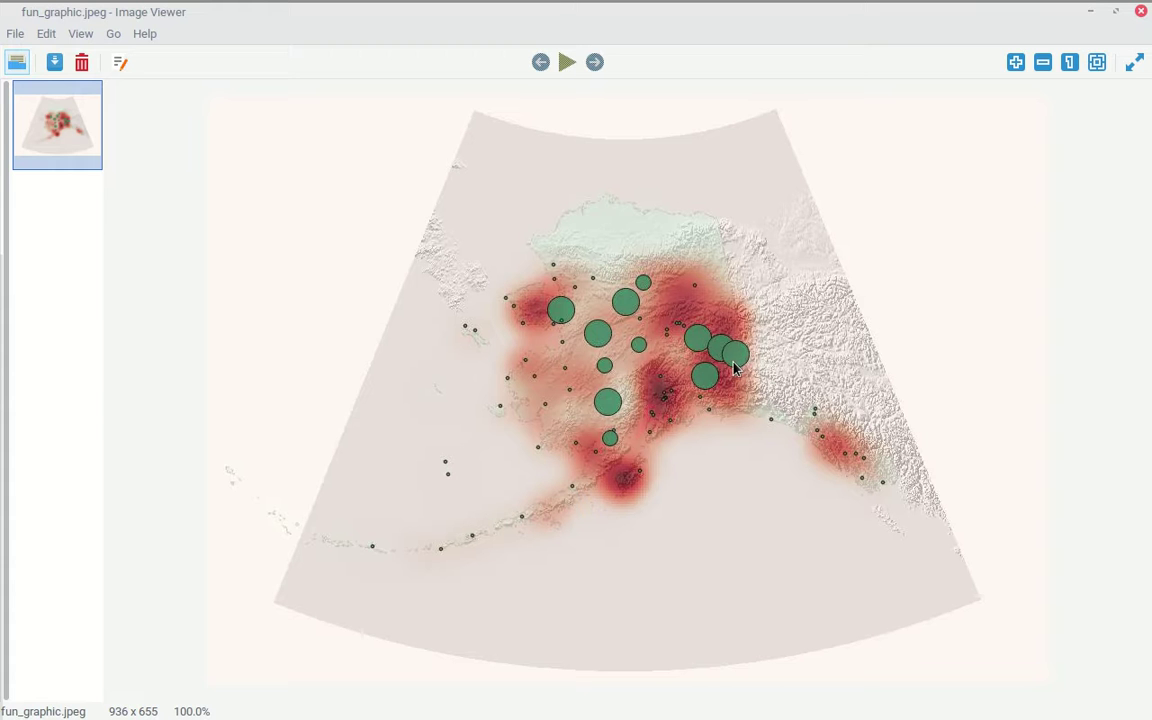
pyautogui.click(1141, 11)
pyautogui.click(822, 12)
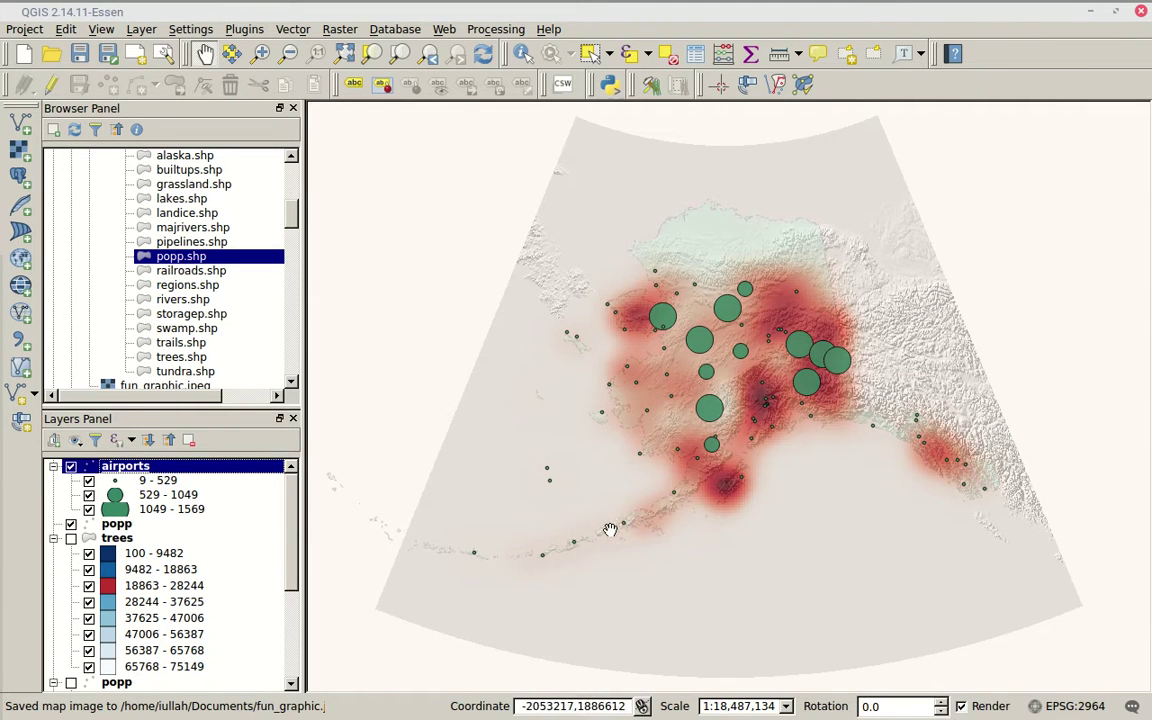
# Create a new print composer titled map1 and reposition its window for a full view of the page
pyautogui.click(30, 30)
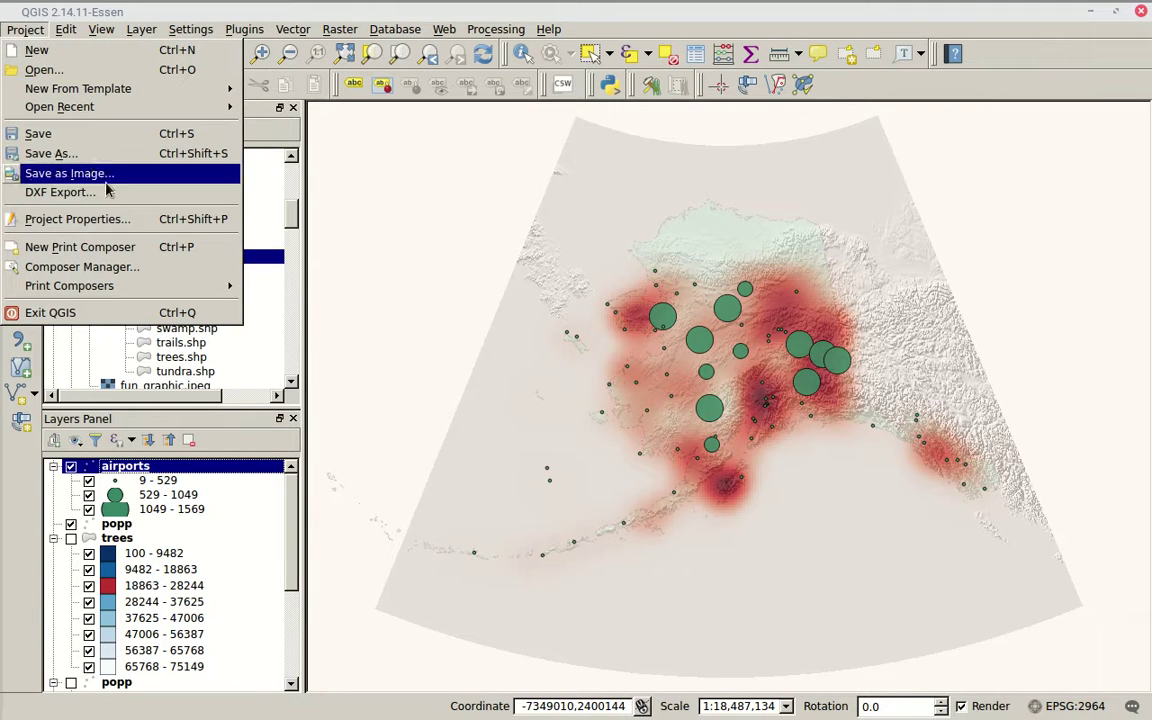
pyautogui.click(160, 247)
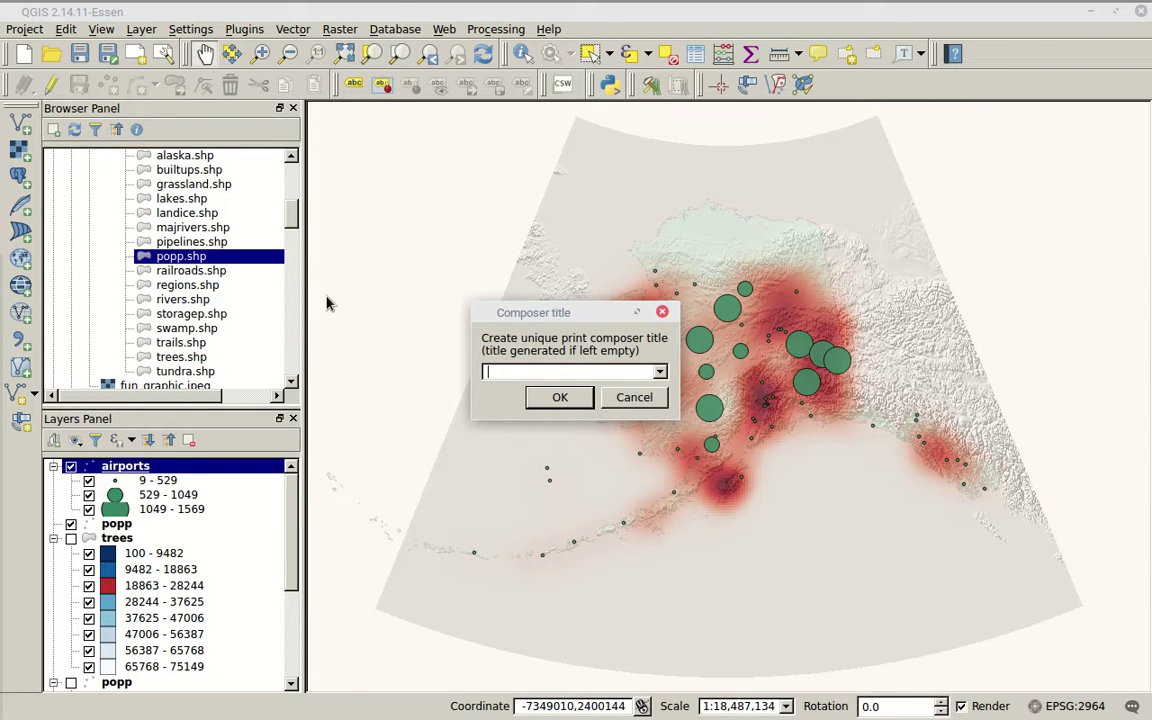
pyautogui.write('map1')
pyautogui.click(560, 397)
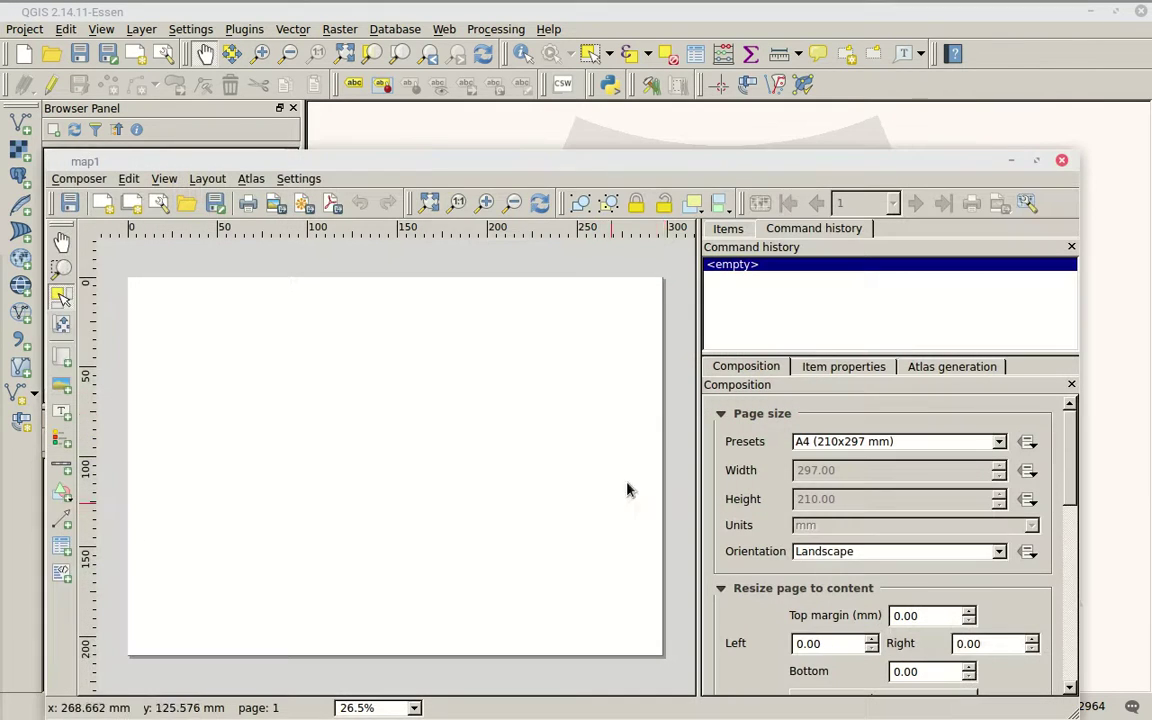
pyautogui.moveTo(666, 159); pyautogui.dragTo(739, 90)
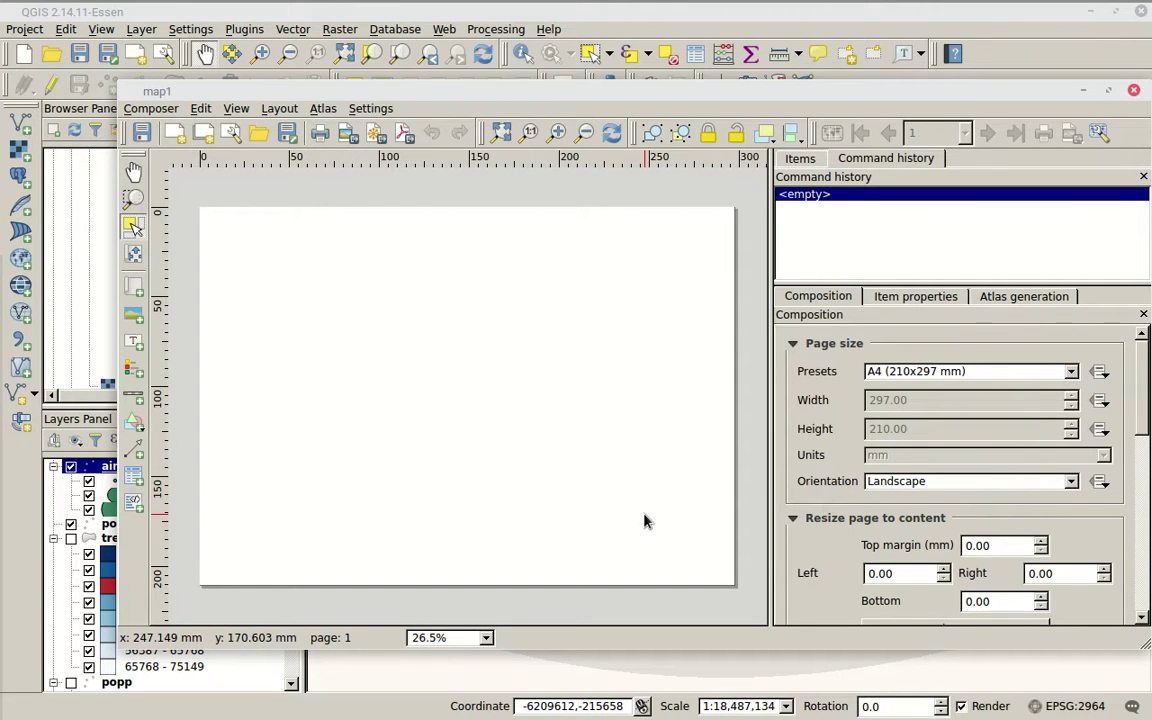
# Browse the page size presets and set the composition page to ANSI A (Letter; 8.5x11 in)
pyautogui.click(1066, 376)
pyautogui.scroll(-5, 1010, 421)
pyautogui.scroll(5, 1012, 442)
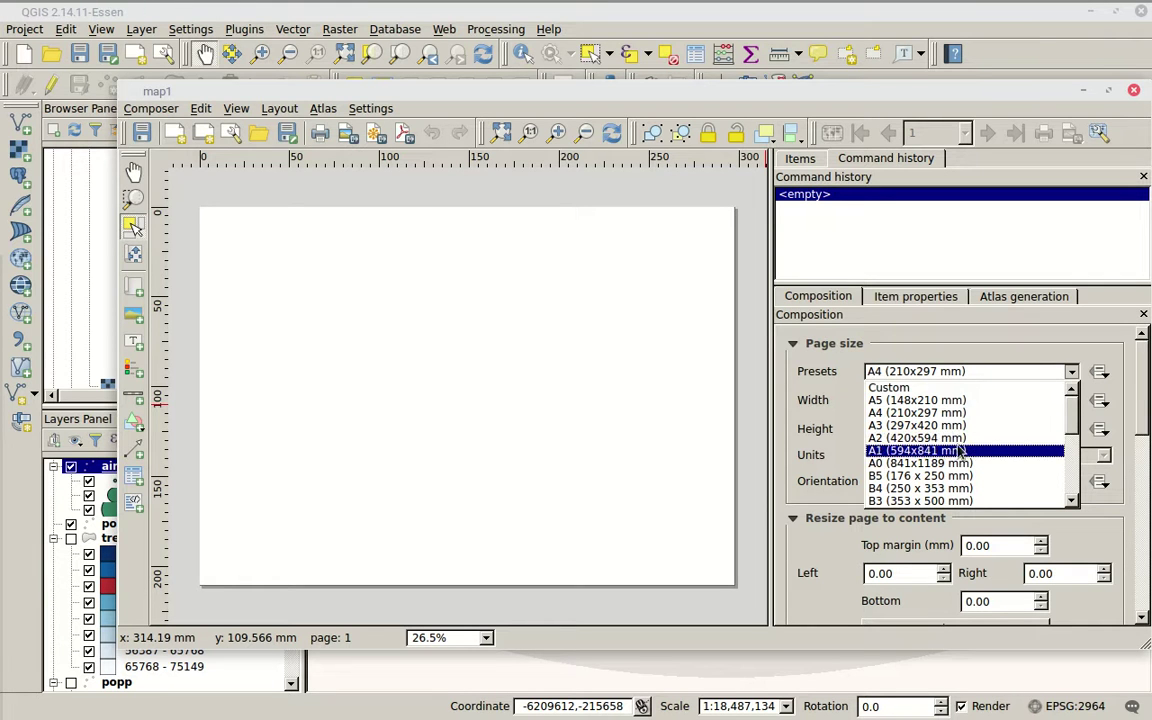
pyautogui.scroll(-4, 960, 452)
pyautogui.scroll(1, 928, 430)
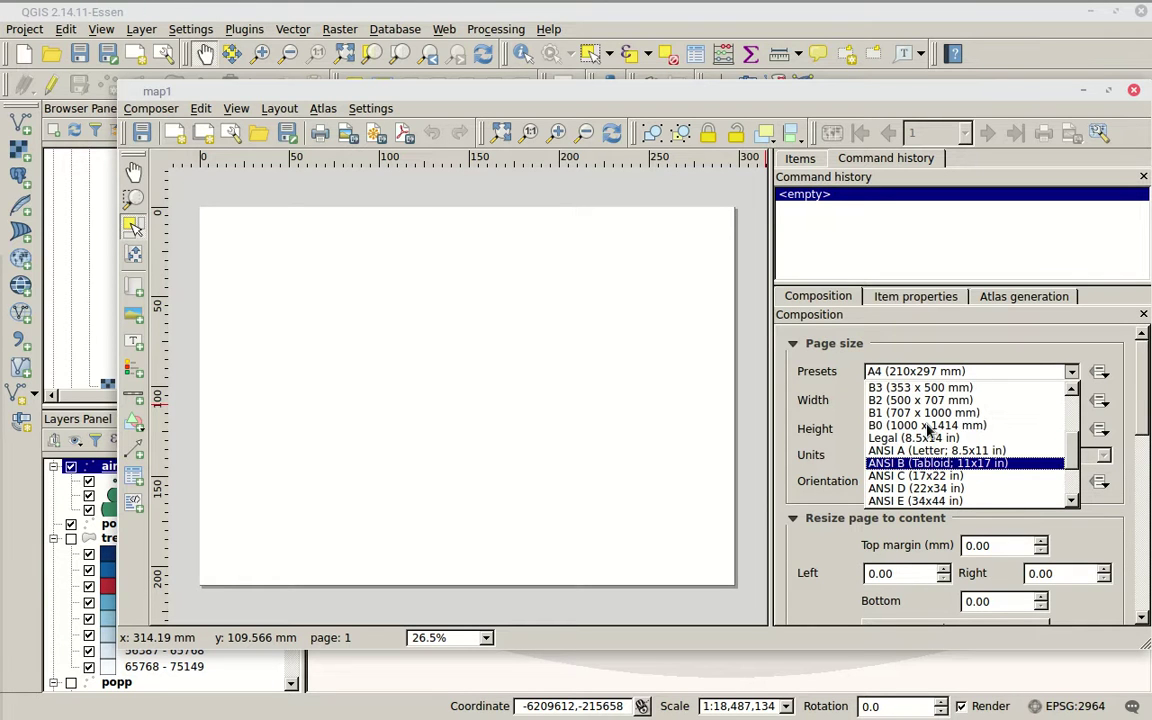
pyautogui.scroll(-2, 929, 440)
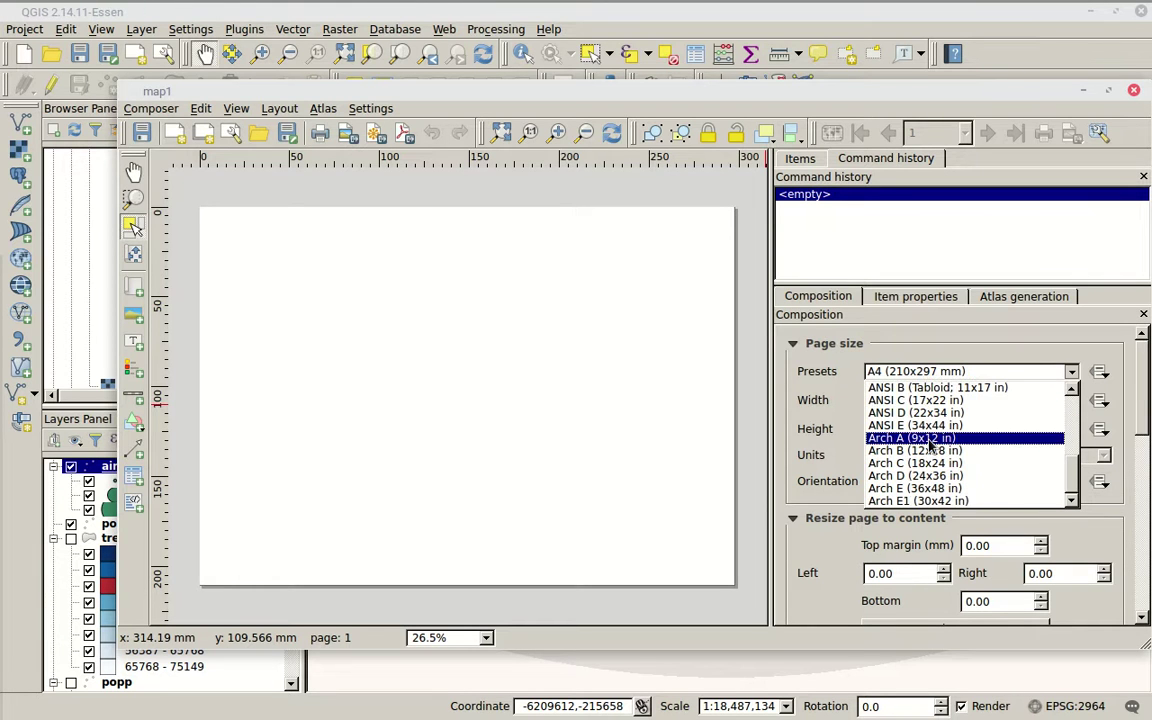
pyautogui.scroll(2, 929, 443)
pyautogui.scroll(3, 930, 445)
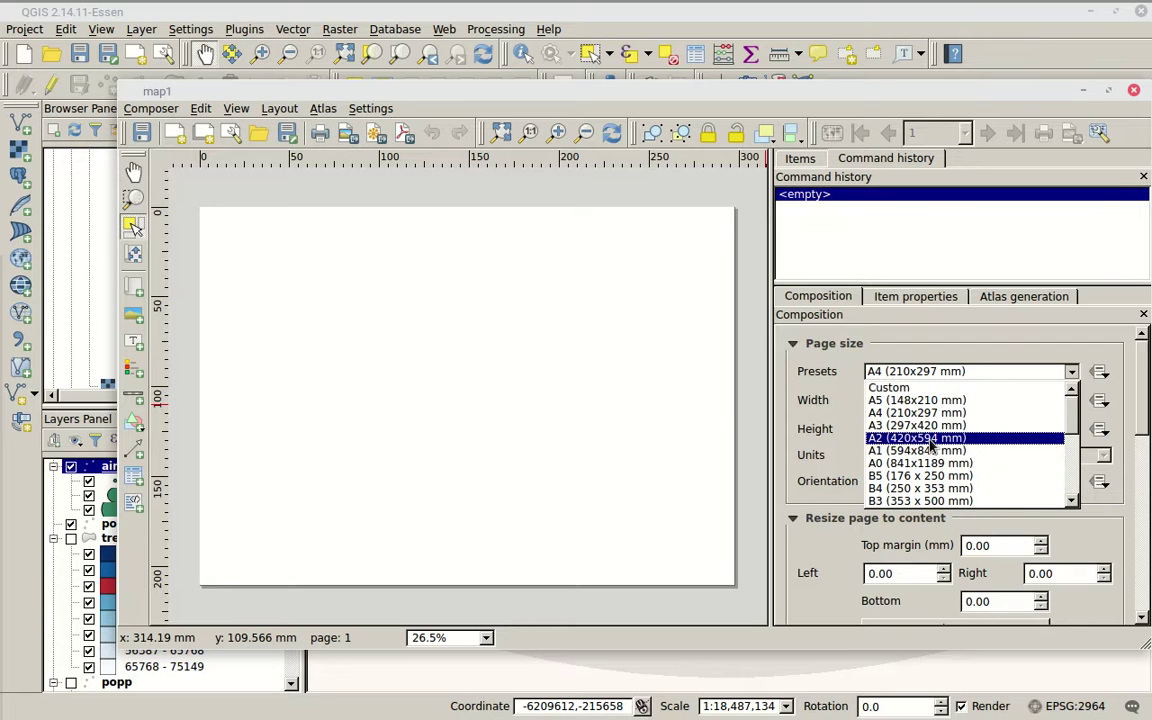
pyautogui.scroll(-3, 951, 437)
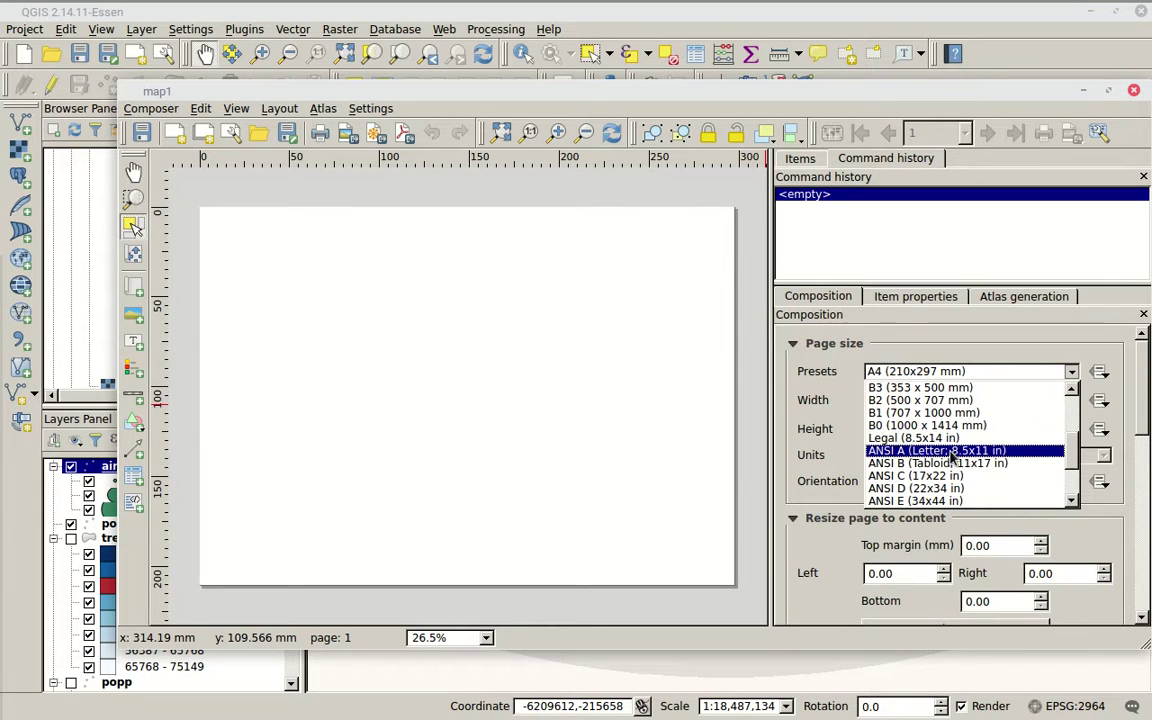
pyautogui.click(953, 452)
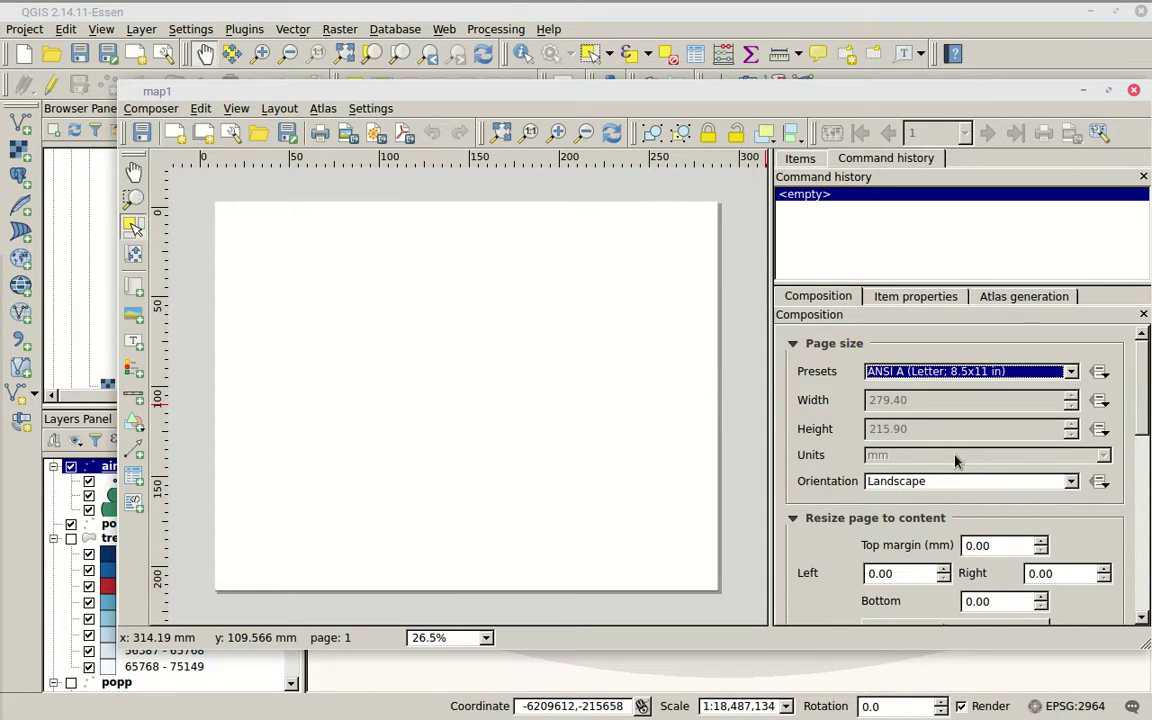
pyautogui.click(1070, 376)
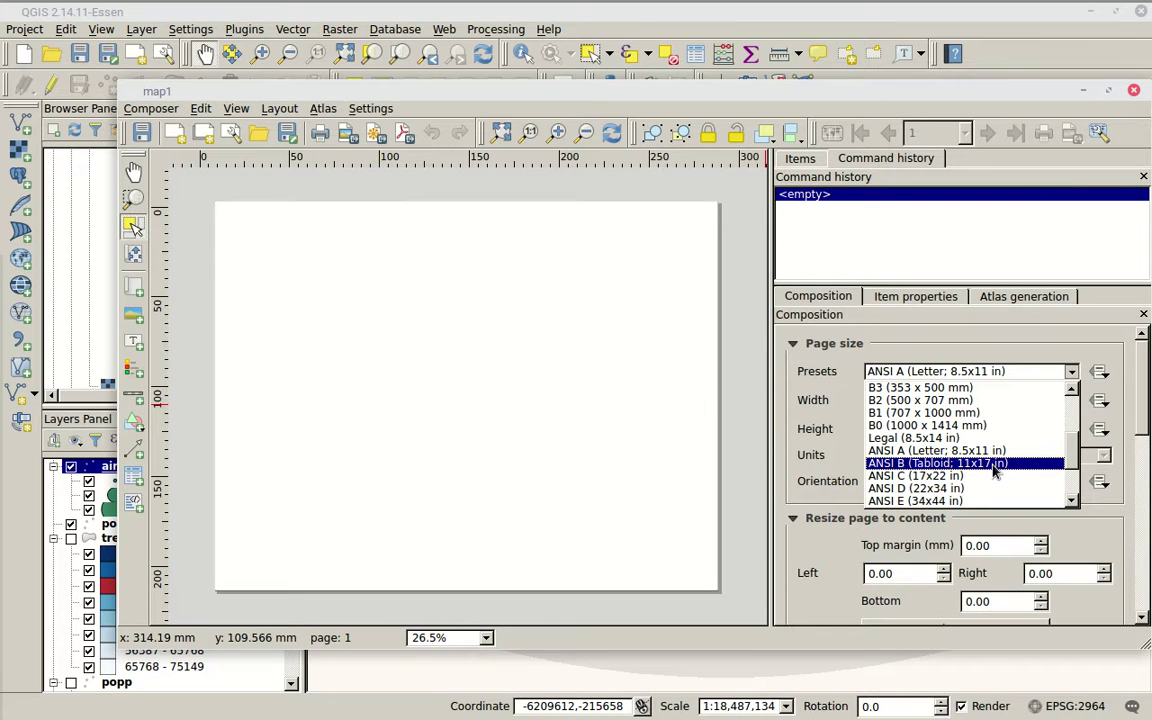
pyautogui.click(970, 452)
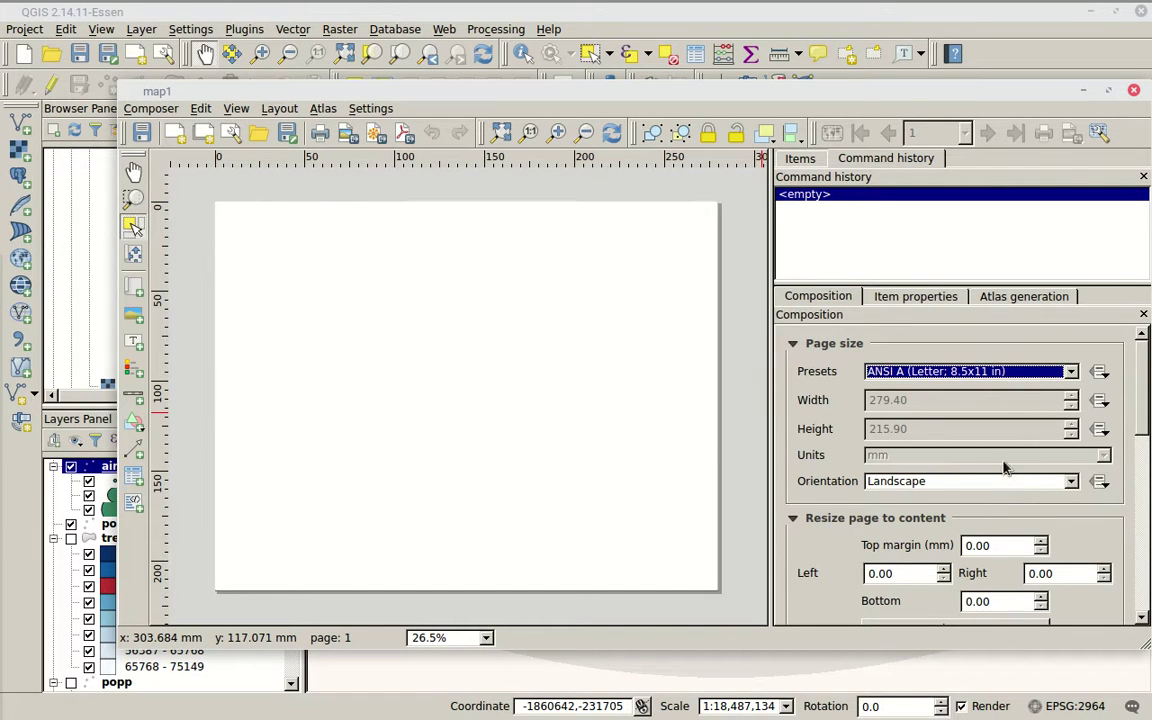
# Try portrait orientation for the page, restore landscape, and zoom back in to the page
pyautogui.click(1070, 481)
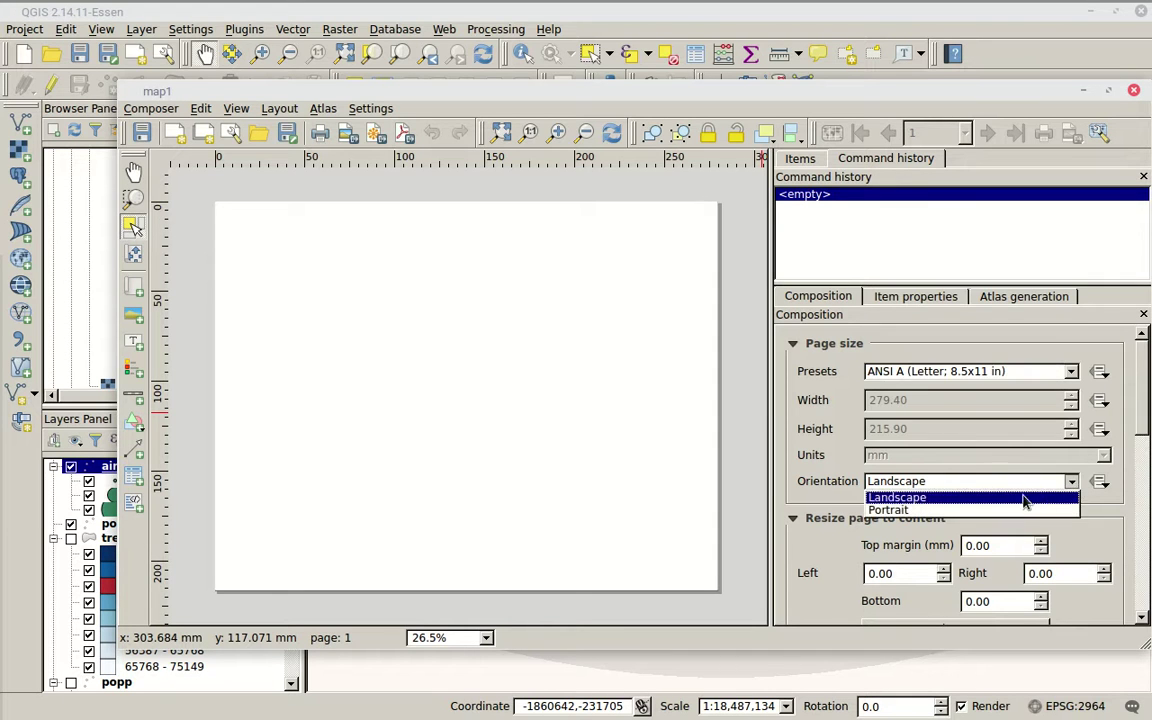
pyautogui.click(1028, 508)
pyautogui.scroll(-1, 288, 321)
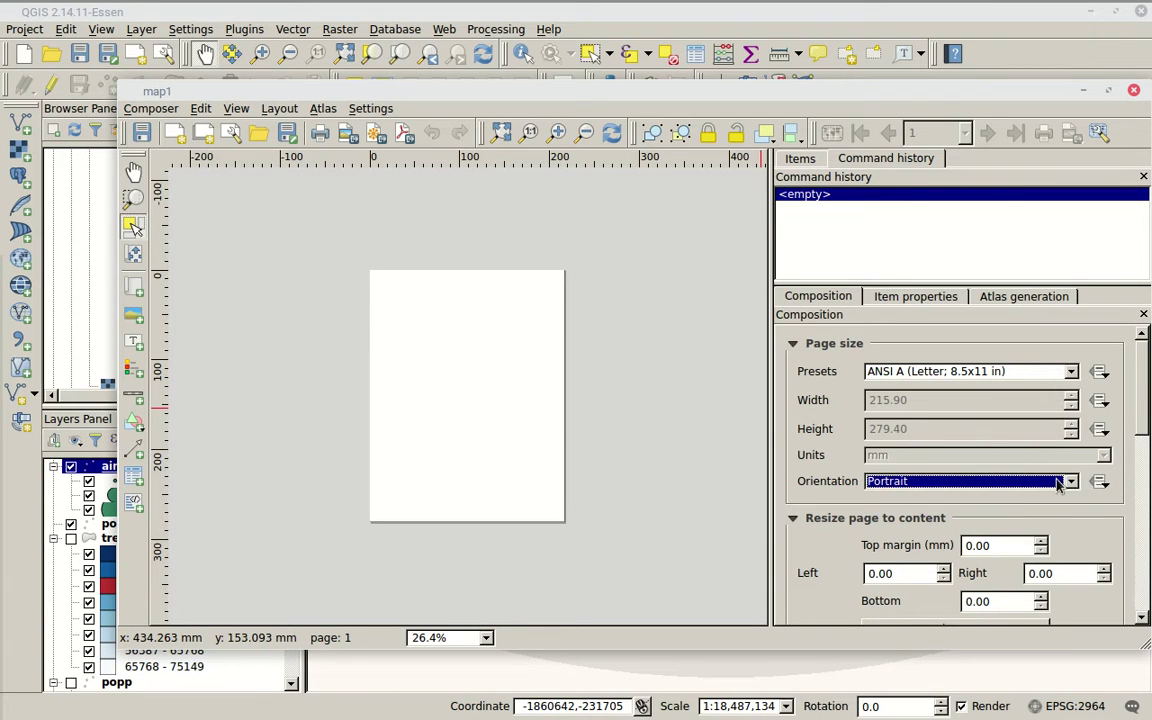
pyautogui.click(1018, 480)
pyautogui.click(1026, 496)
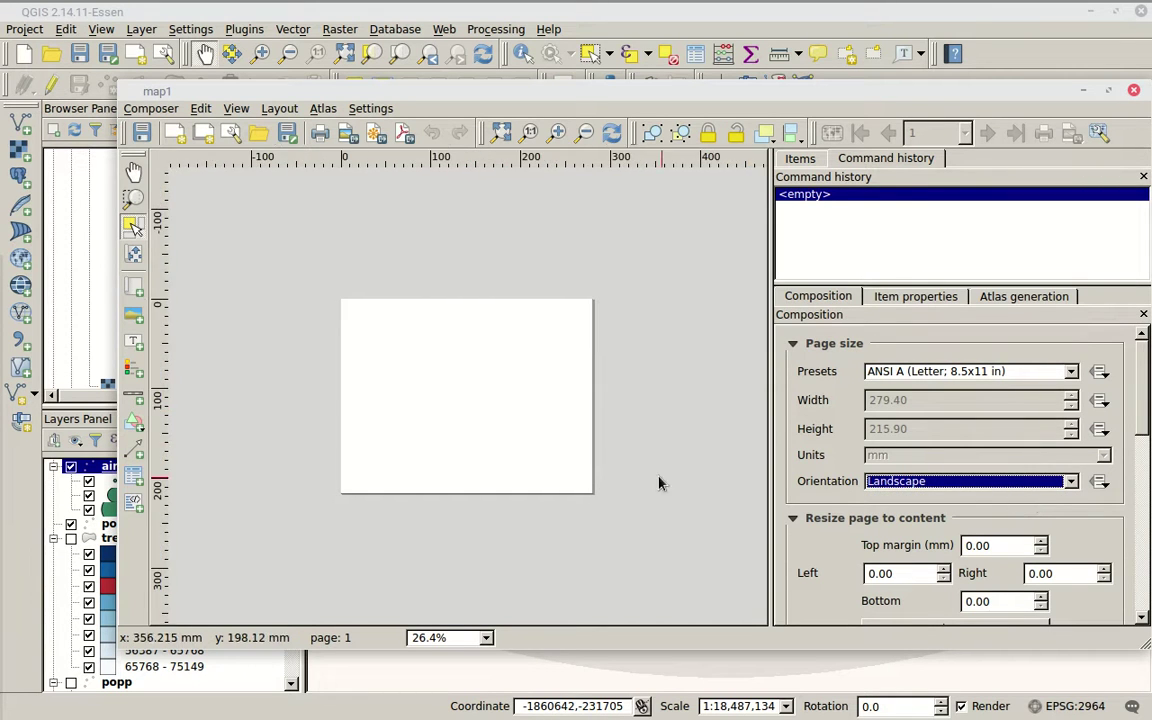
pyautogui.scroll(1, 632, 469)
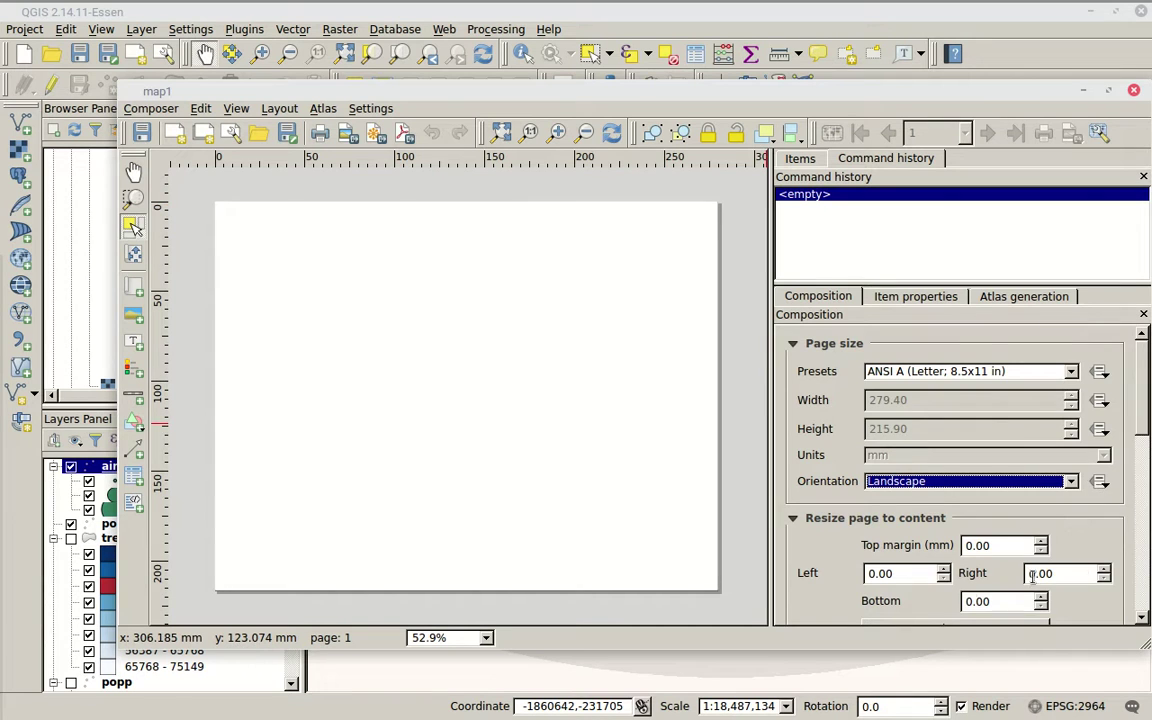
# Review the composer's page and export settings, view the map in the main QGIS window, and return to the map1 composer
pyautogui.moveTo(1141, 404); pyautogui.dragTo(1139, 512)
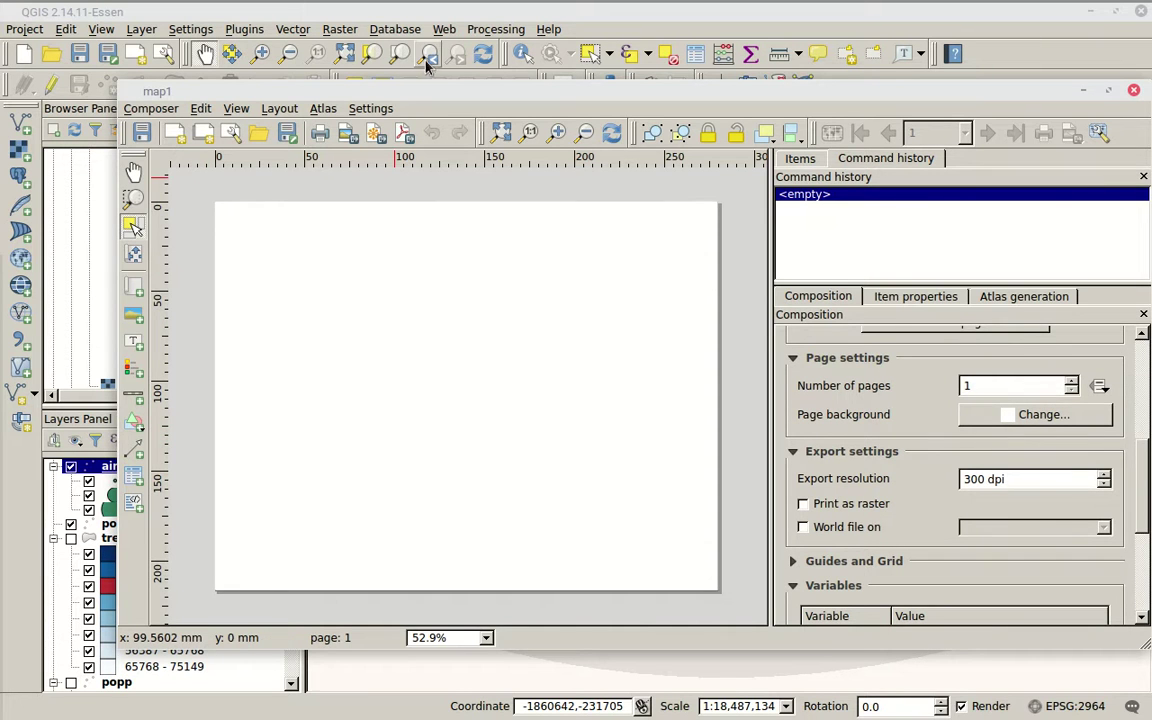
pyautogui.click(352, 78)
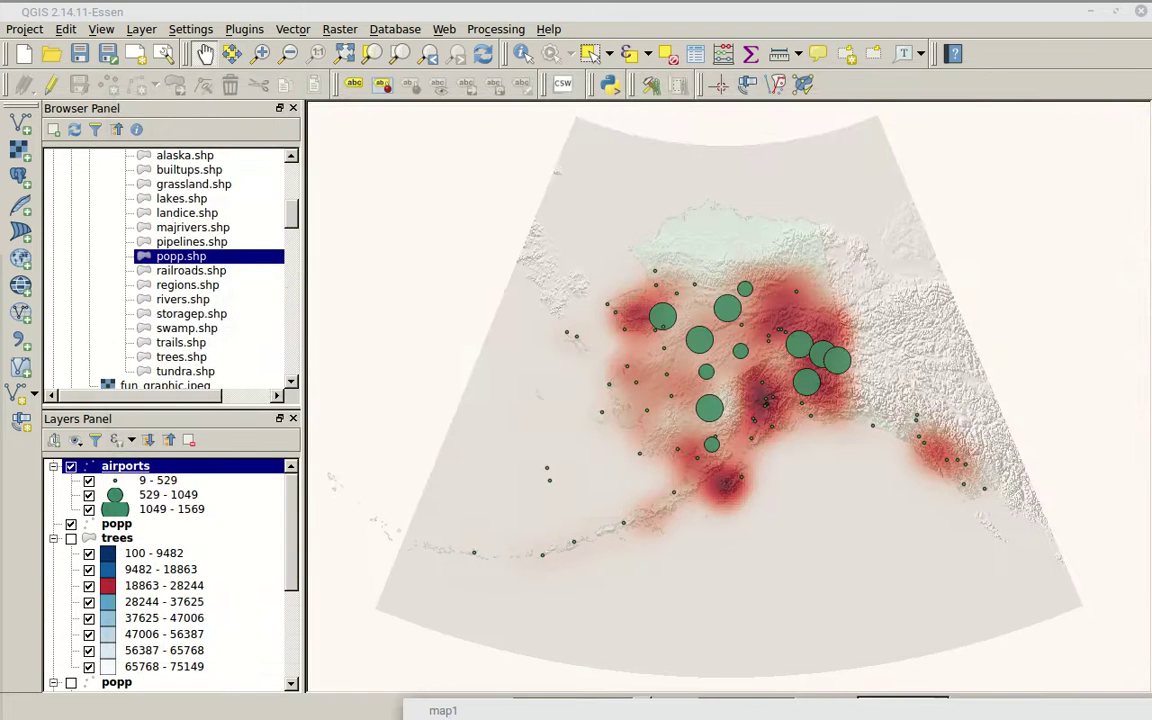
pyautogui.click(443, 710)
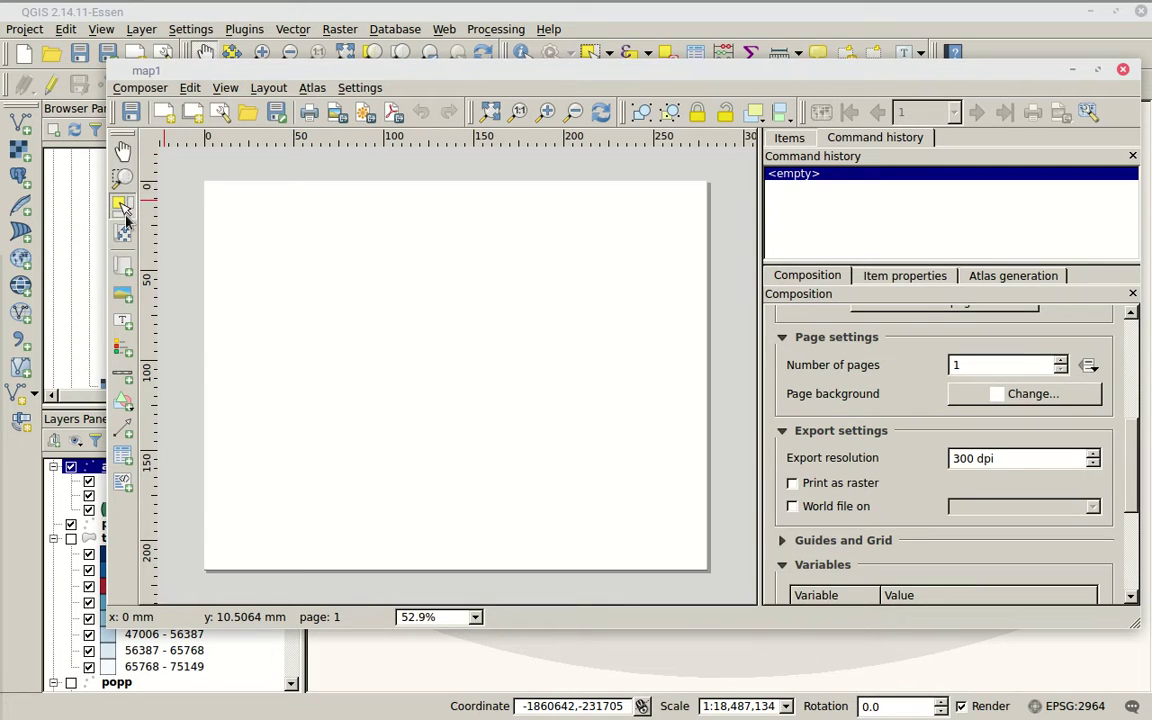
# Start adding a new map item to the composer page
pyautogui.click(124, 266)
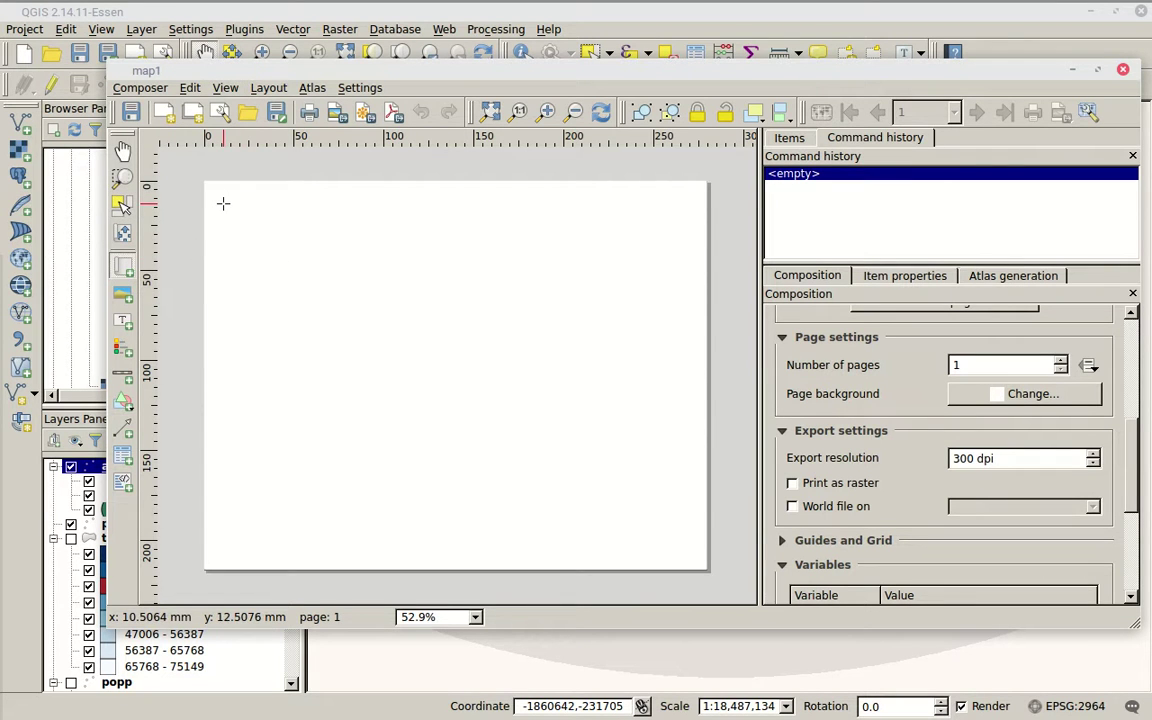
# Add a map item about 260 mm wide and 190 mm high, filling most of the composer page
pyautogui.moveTo(223, 203); pyautogui.dragTo(691, 548)
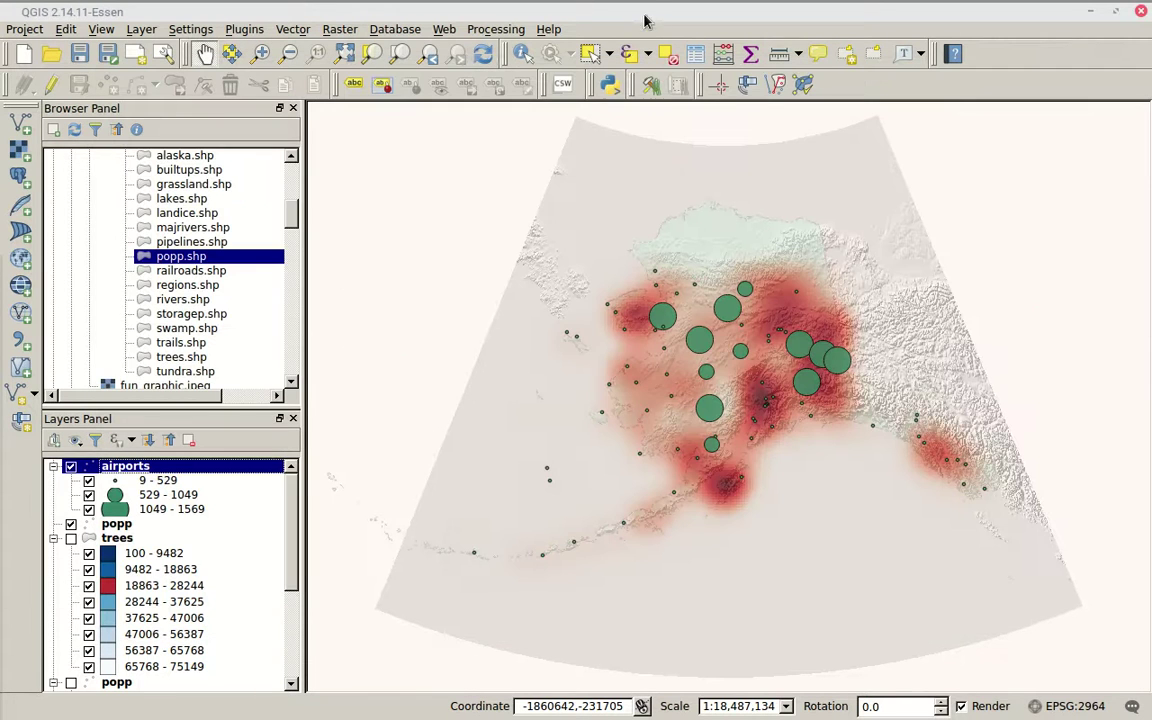
# Zoom the main project canvas to the island chain southwest of Alaska and return to the map1 composer
pyautogui.click(587, 18)
pyautogui.click(261, 53)
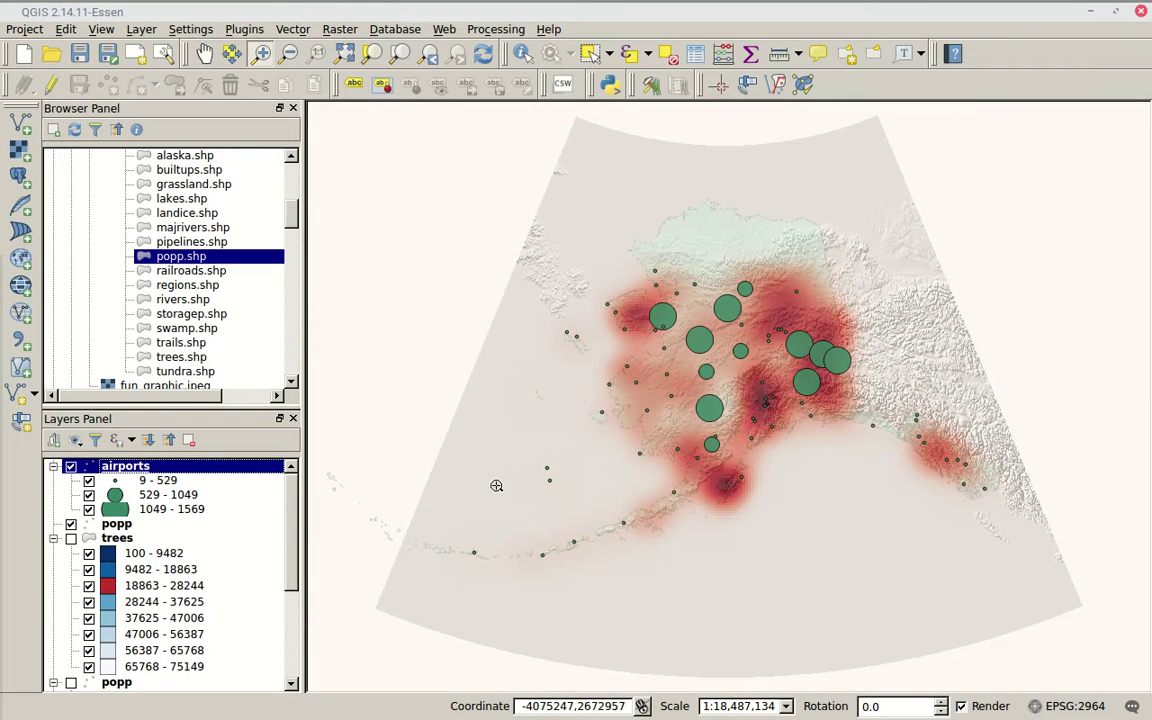
pyautogui.moveTo(493, 473); pyautogui.dragTo(739, 577)
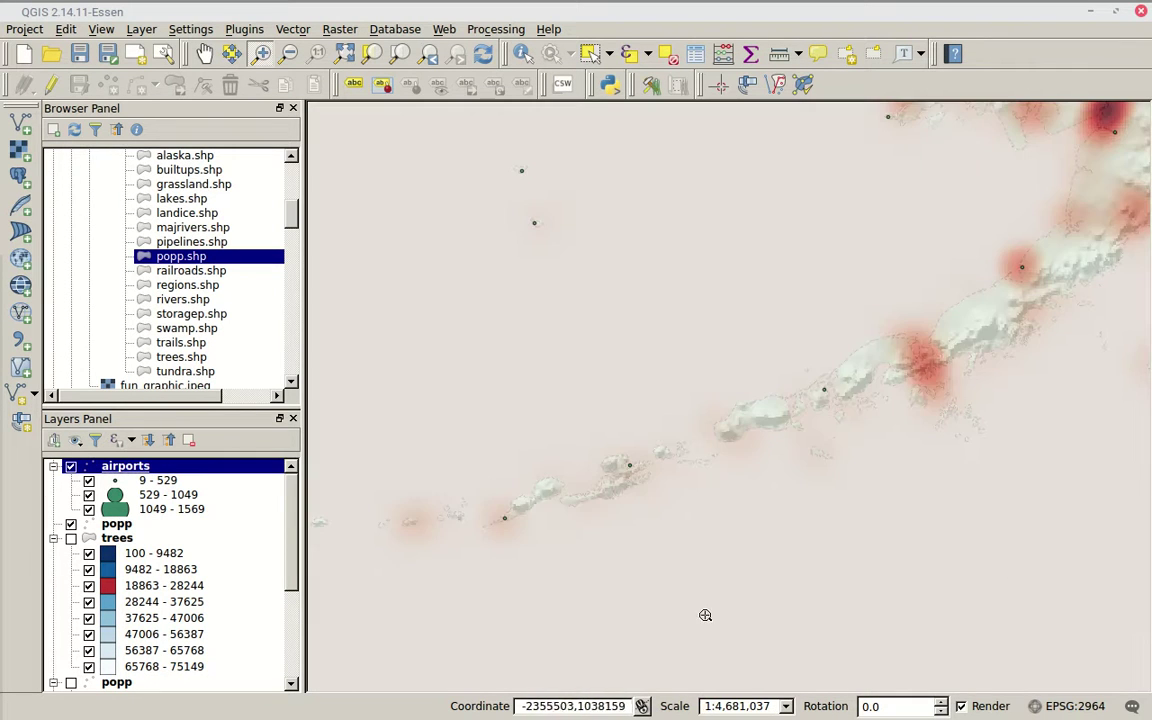
pyautogui.moveTo(314, 8)
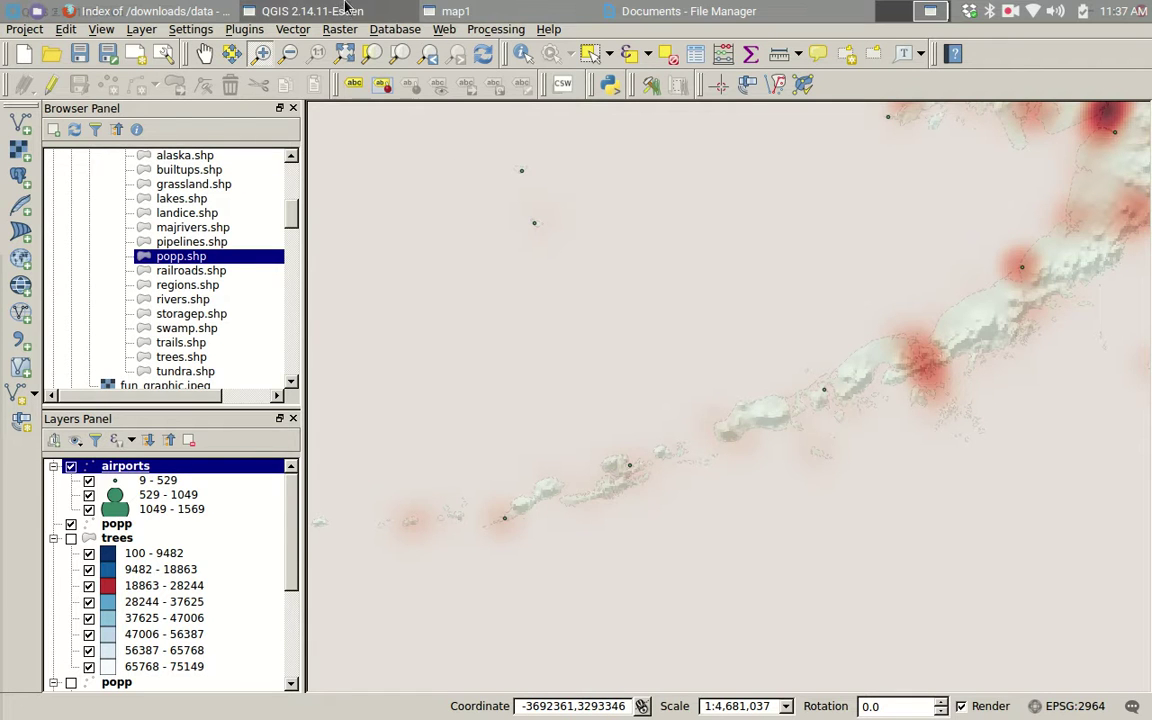
pyautogui.click(418, 10)
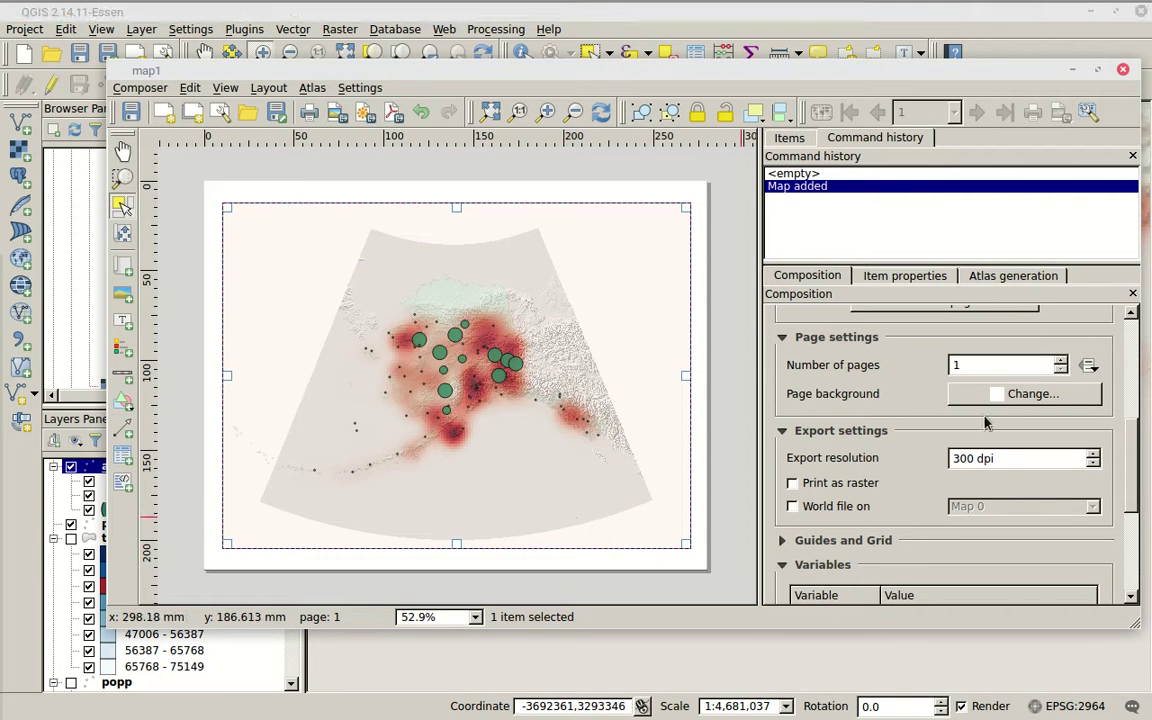
# Review the composer's command history and its list of items, and select Map 0
pyautogui.click(813, 190)
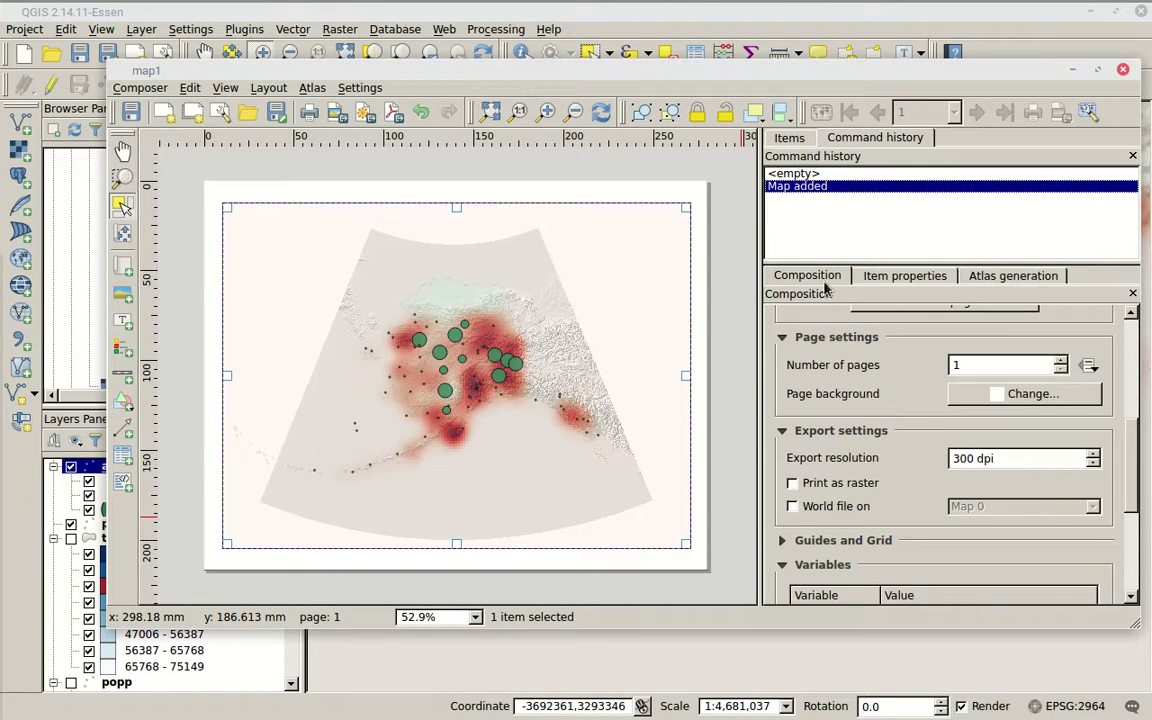
pyautogui.click(790, 139)
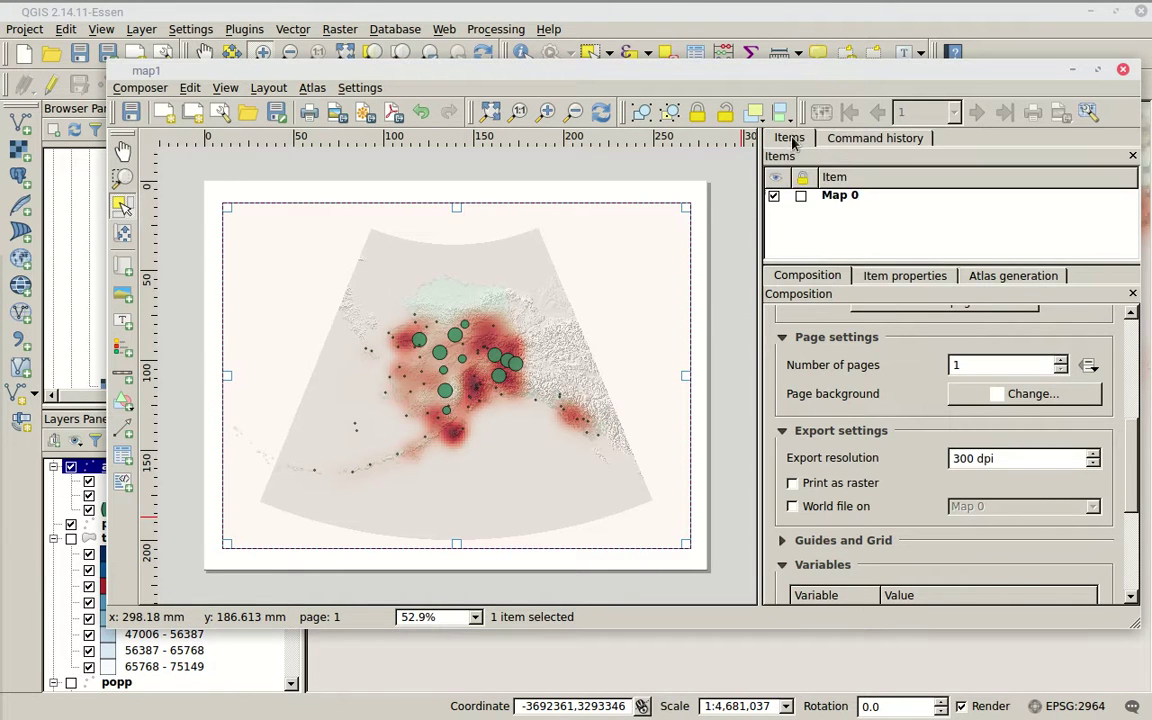
pyautogui.click(850, 138)
pyautogui.click(800, 142)
pyautogui.click(840, 139)
pyautogui.click(798, 145)
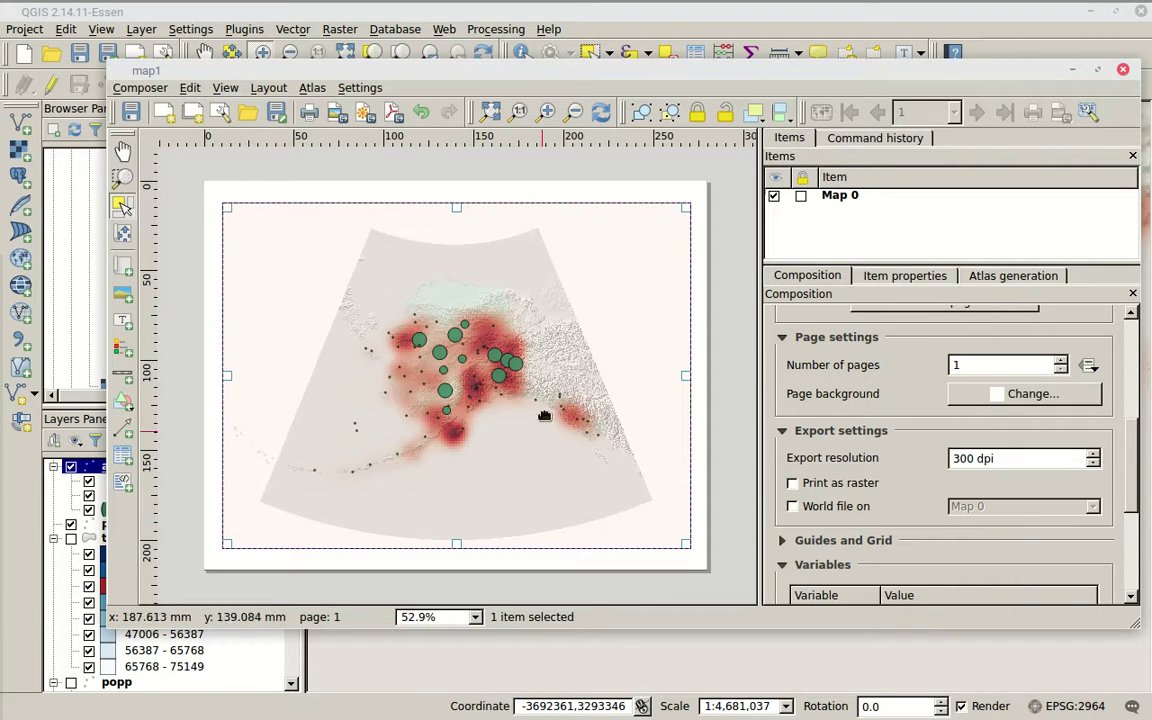
pyautogui.click(836, 199)
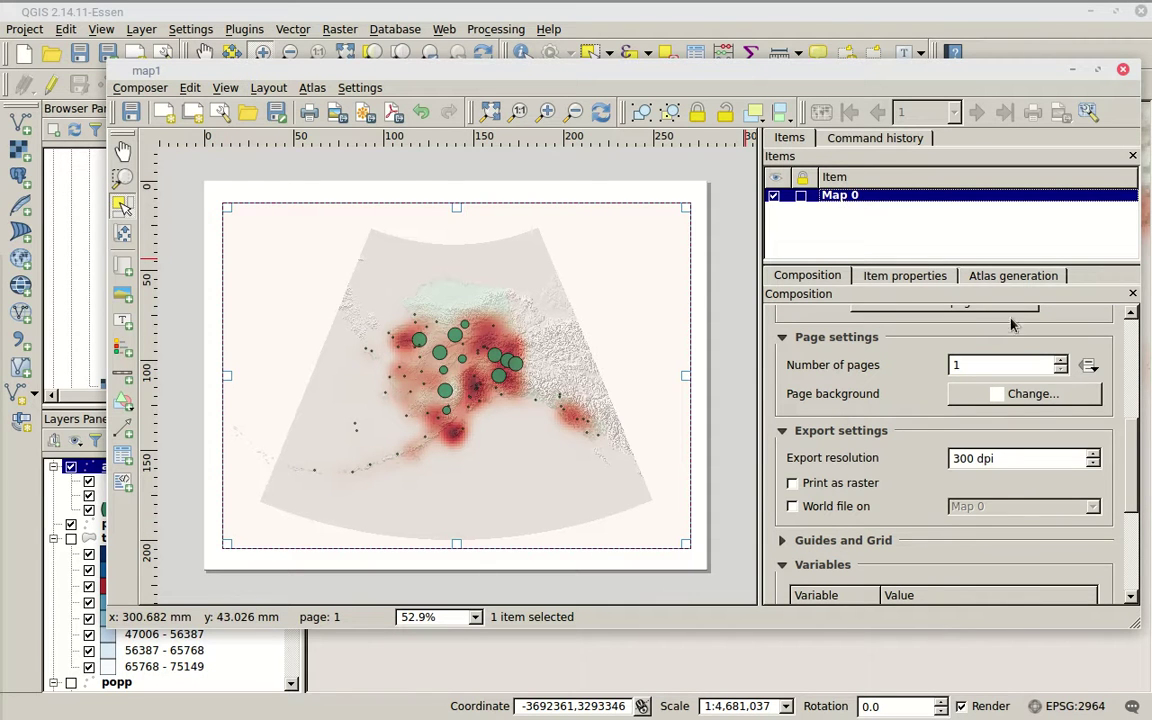
# Show Map 0's item properties and examine its scale setting and override options alongside the main canvas
pyautogui.click(915, 278)
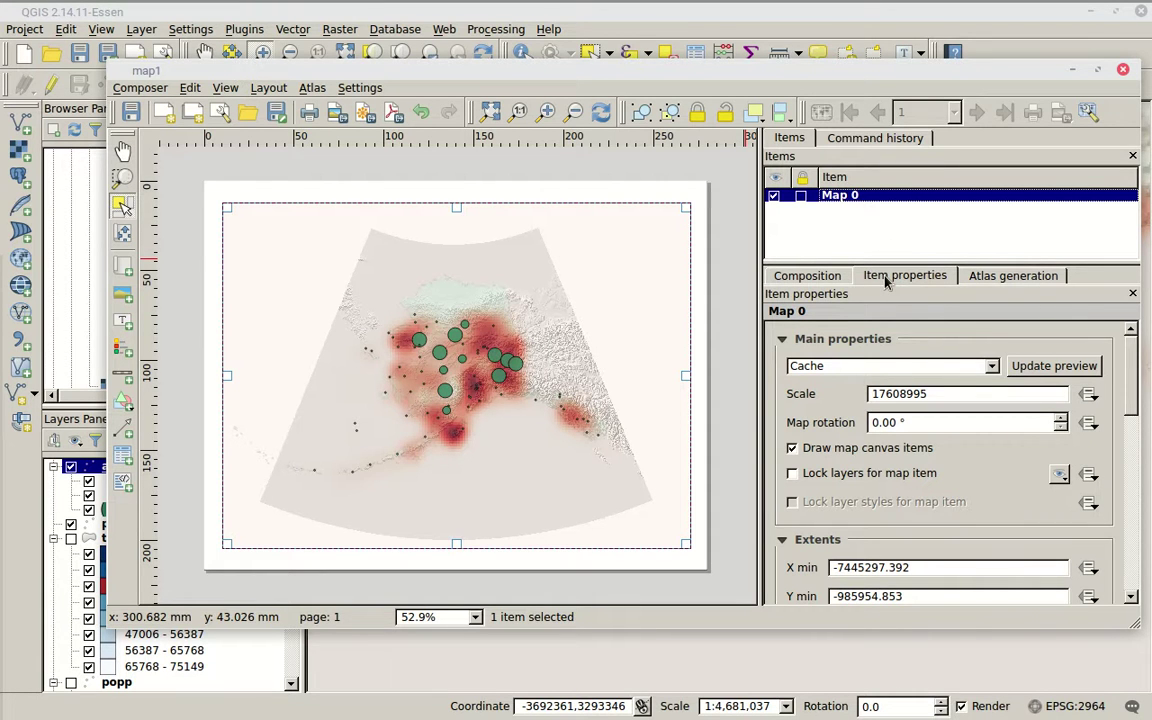
pyautogui.click(1038, 368)
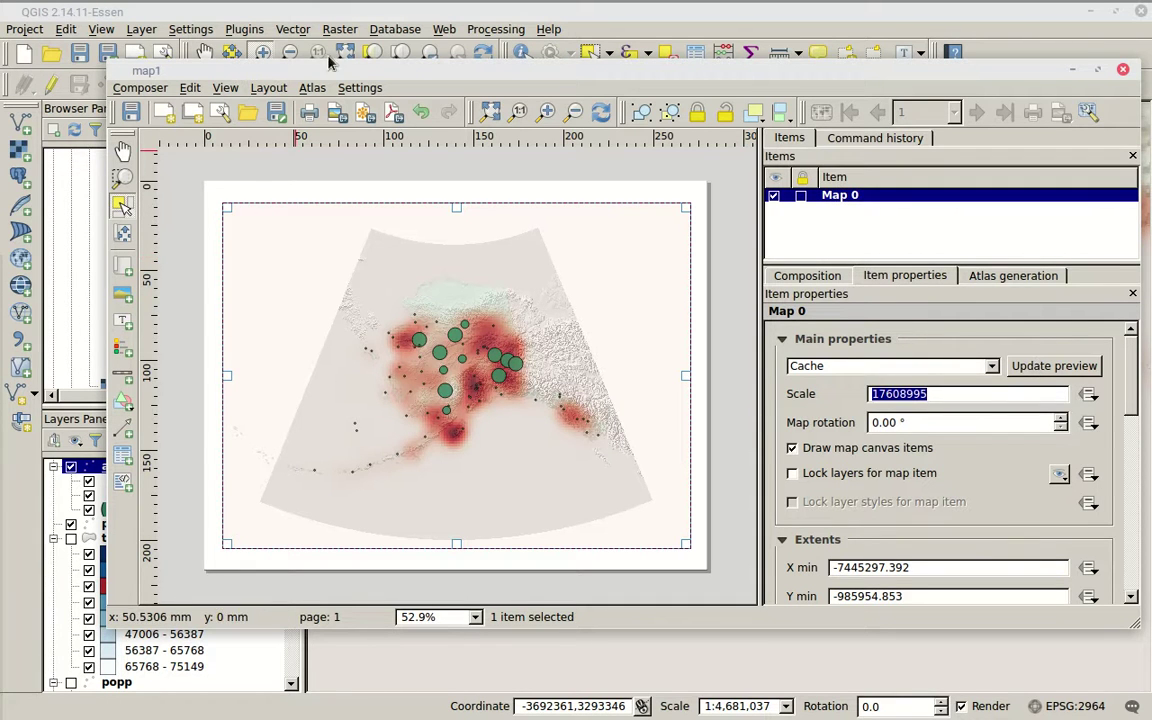
pyautogui.click(380, 13)
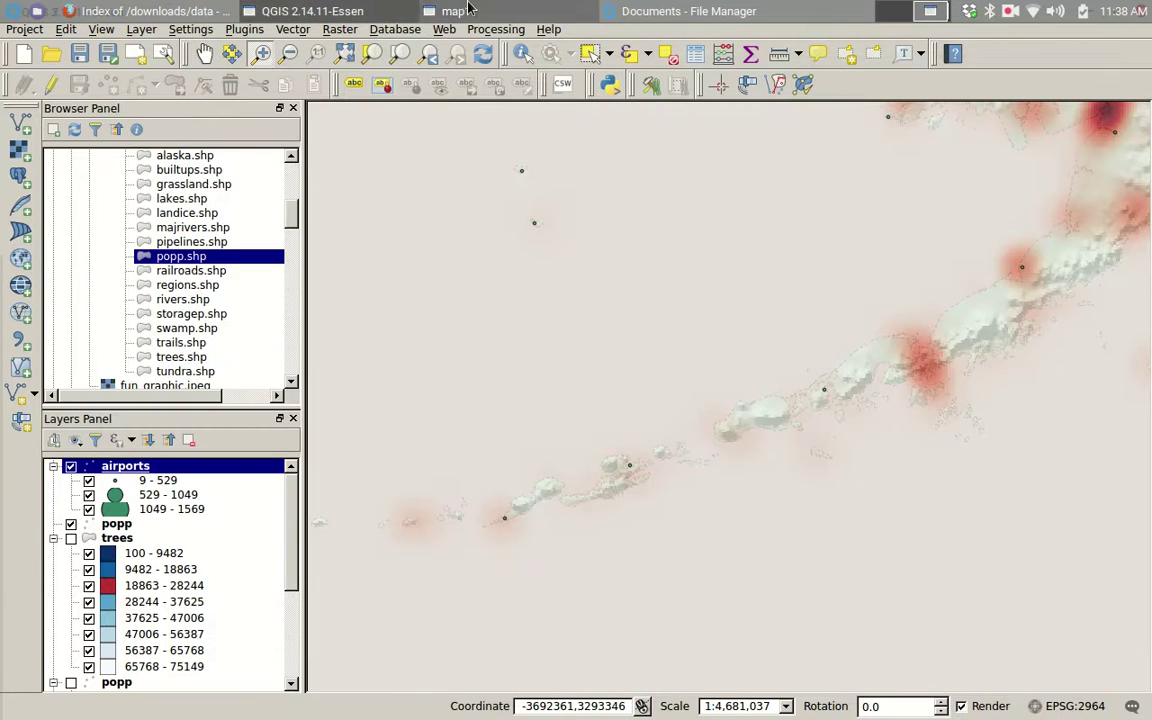
pyautogui.click(449, 10)
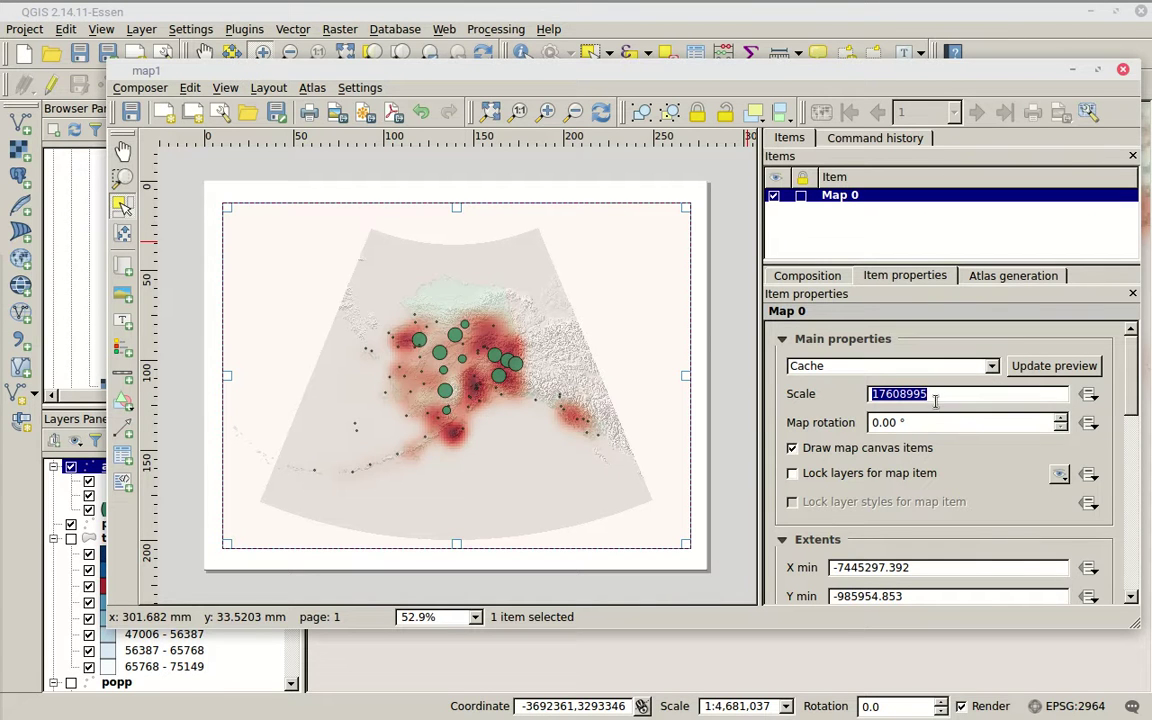
pyautogui.click(1089, 395)
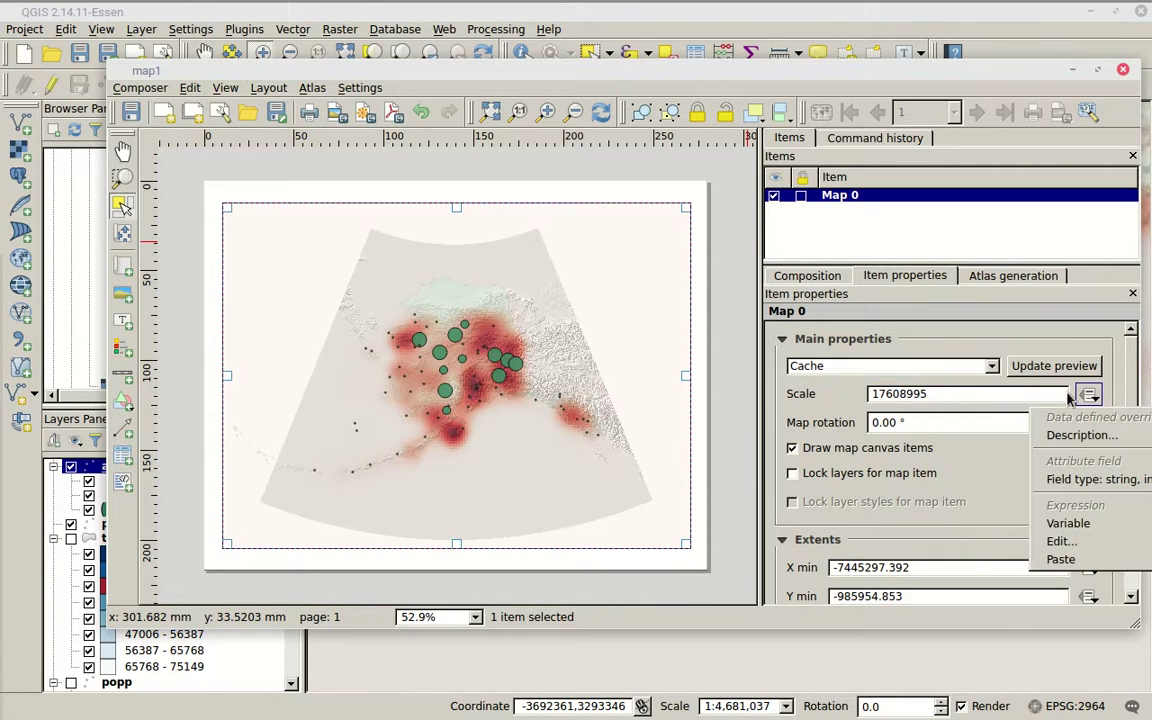
pyautogui.click(1005, 393)
pyautogui.doubleClick(997, 391)
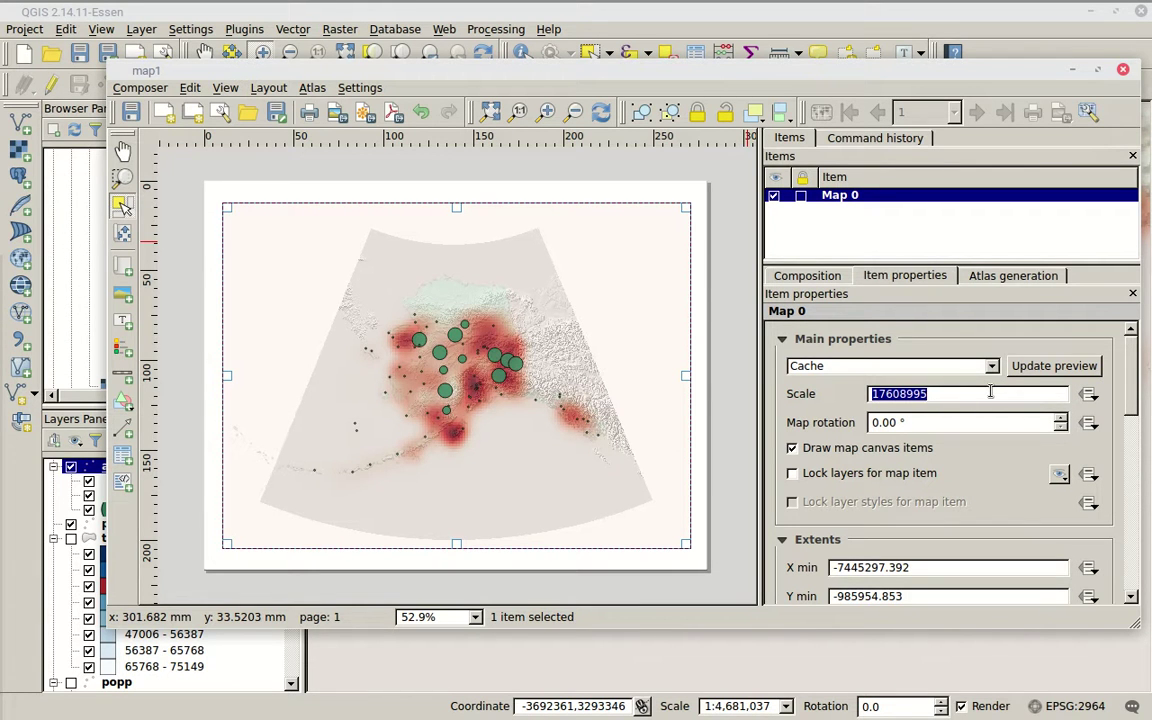
pyautogui.click(974, 396)
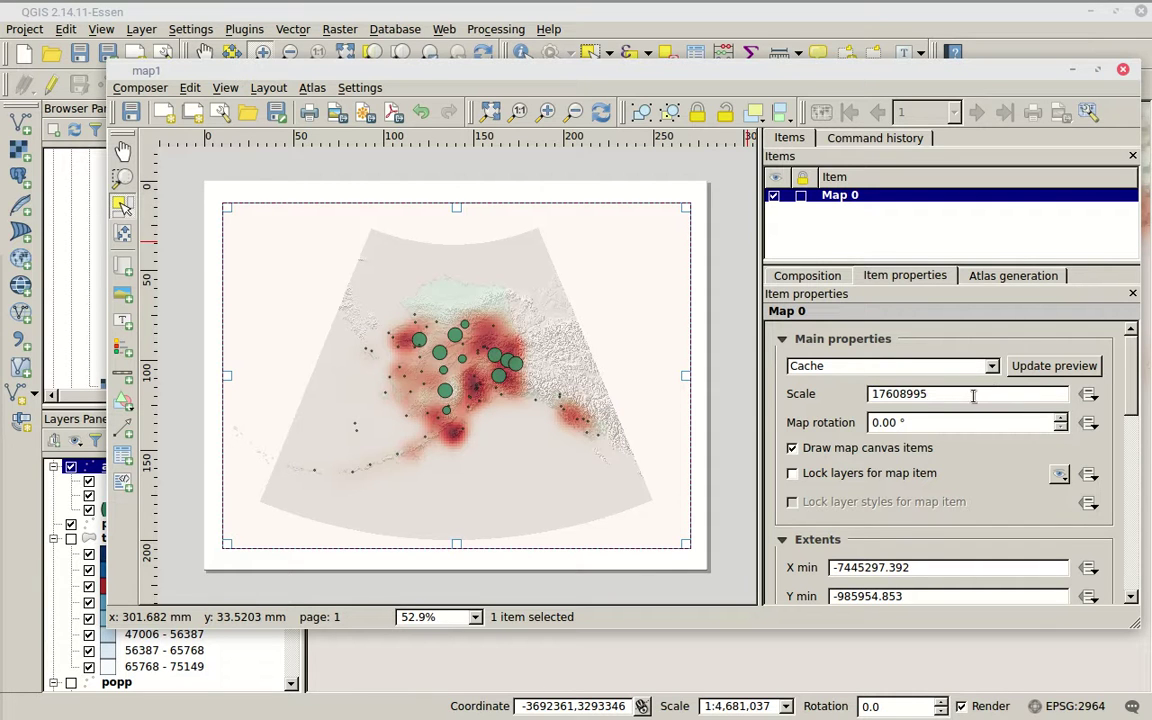
# Set Map 0's scale to 1000000 as a trial, and change it to 5000000
pyautogui.doubleClick(927, 393)
pyautogui.write('1000000')
pyautogui.press('Return')
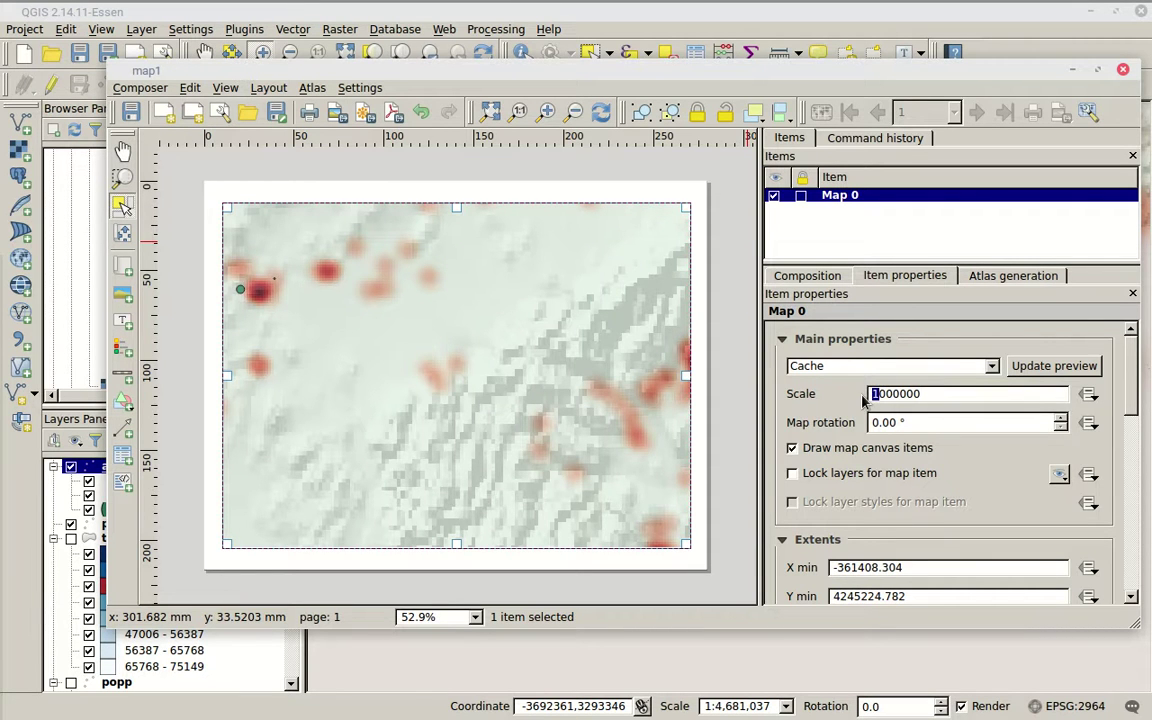
pyautogui.press('Return')
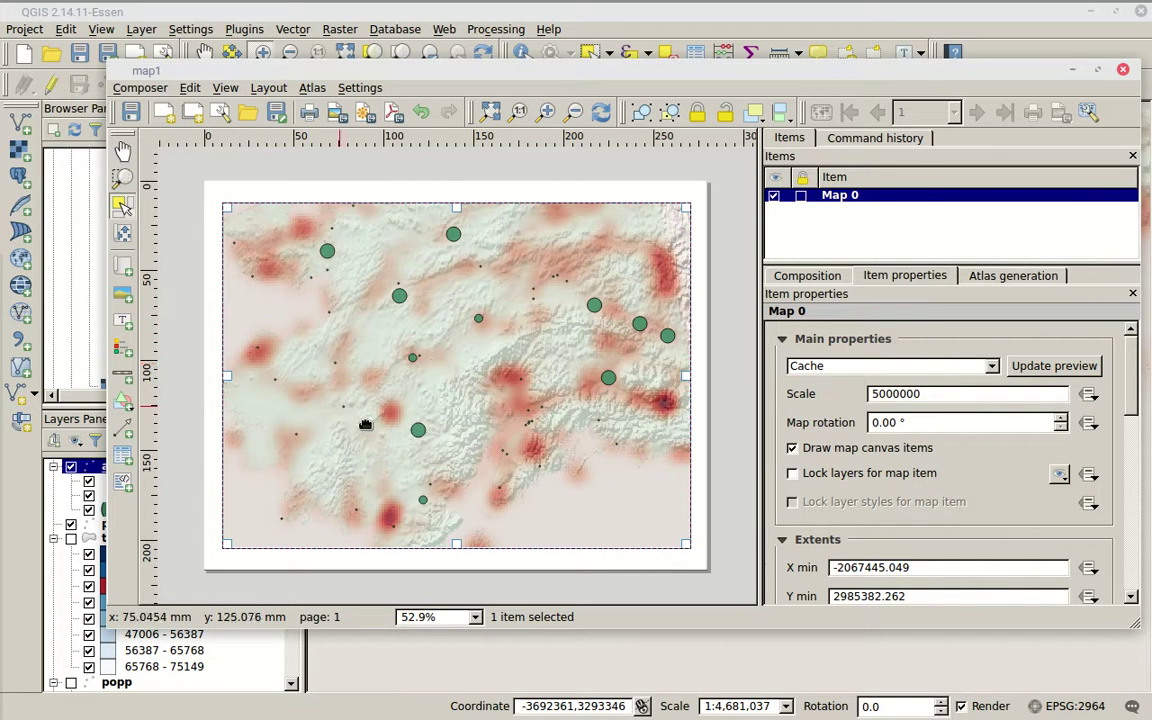
# Move the content inside Map 0 so the southwestern island chain lies across the middle of the frame
pyautogui.click(125, 236)
pyautogui.moveTo(297, 437); pyautogui.dragTo(478, 368)
pyautogui.moveTo(342, 411); pyautogui.dragTo(473, 370)
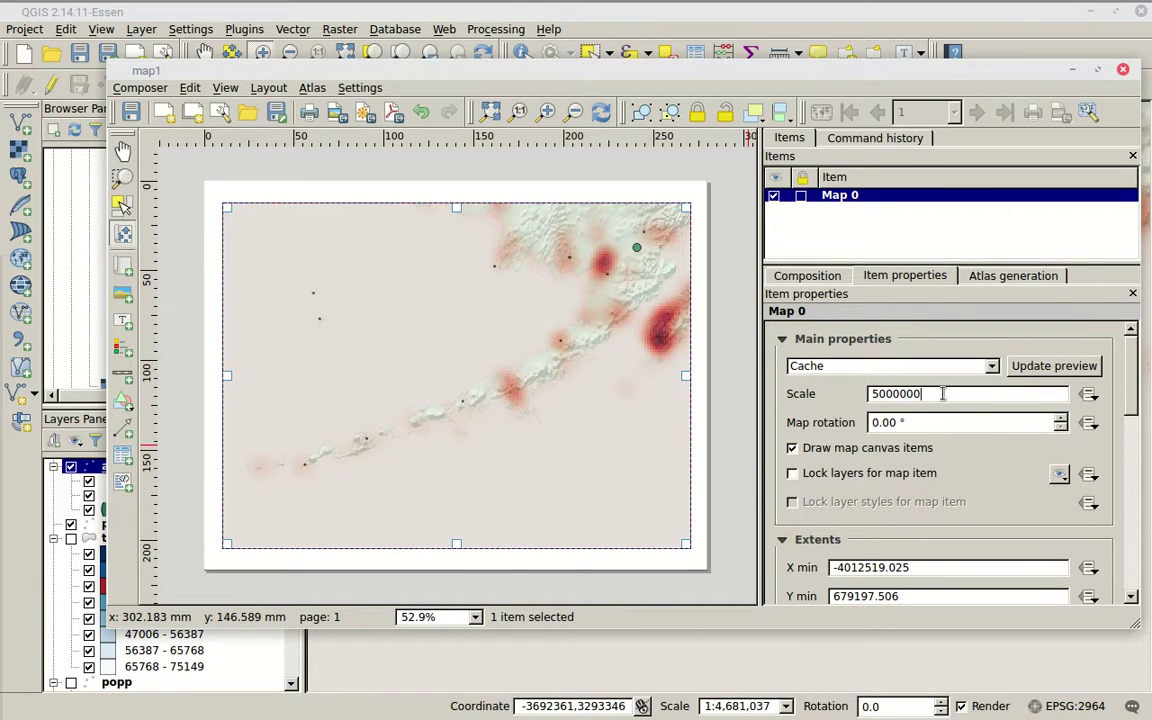
# Set Map 0's scale to 1000000
pyautogui.moveTo(1133, 370); pyautogui.dragTo(1124, 329)
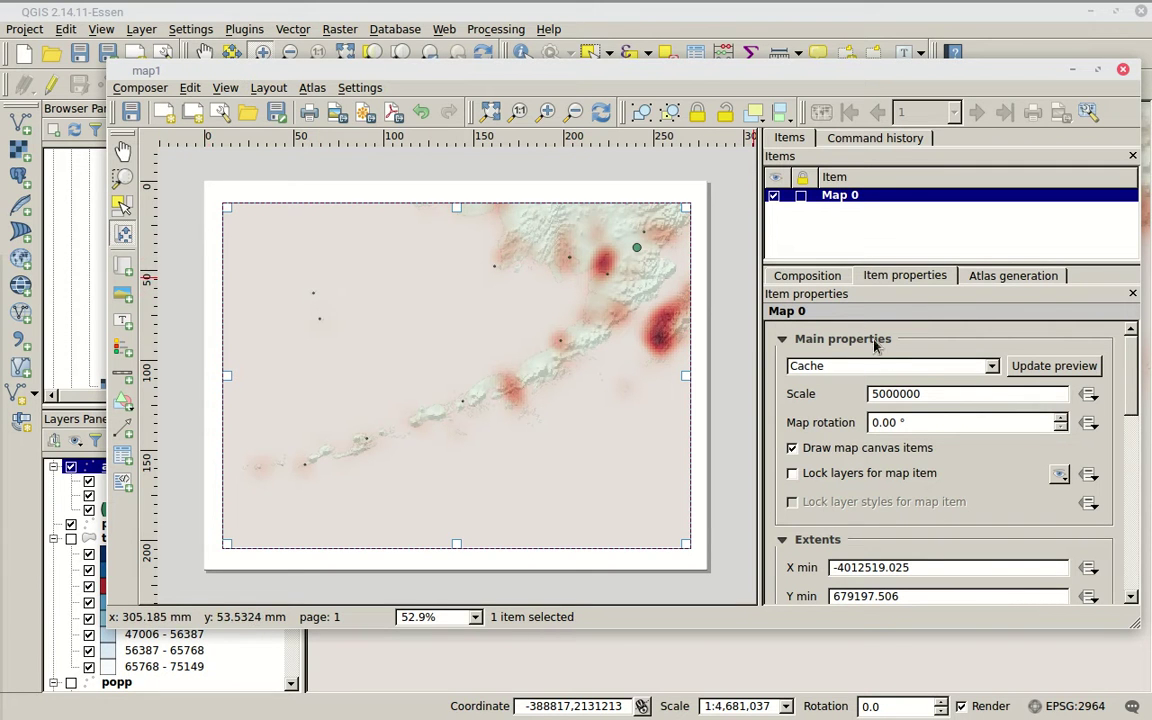
pyautogui.doubleClick(937, 397)
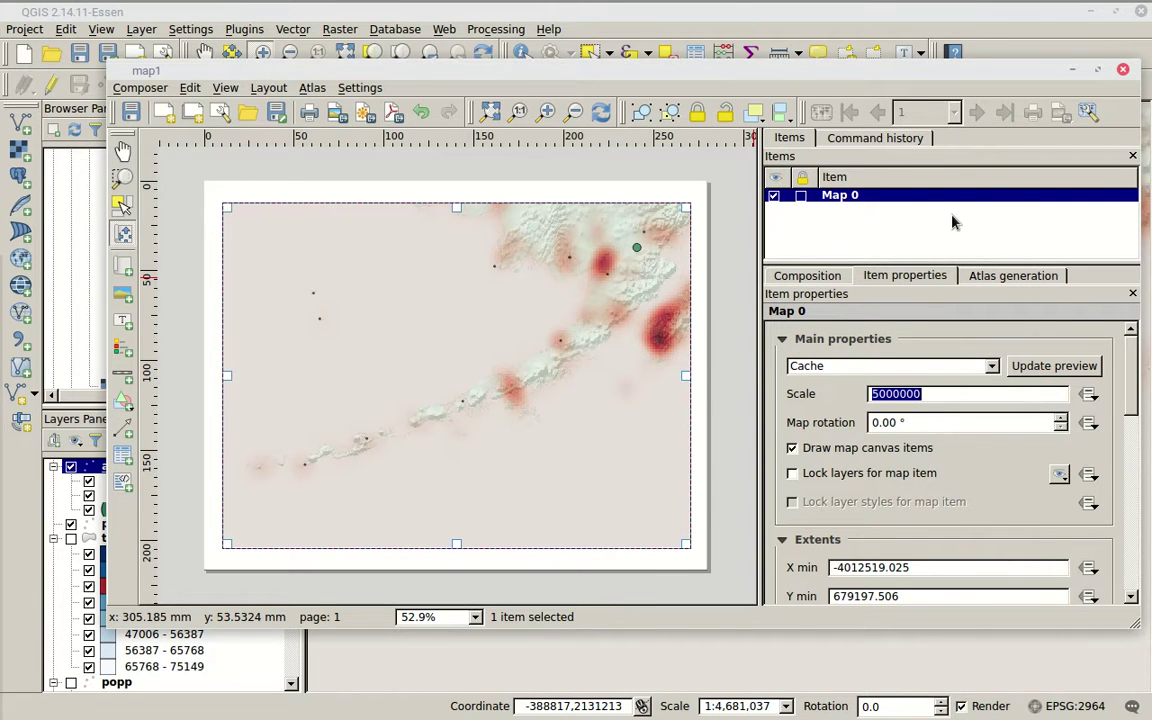
pyautogui.click(897, 396)
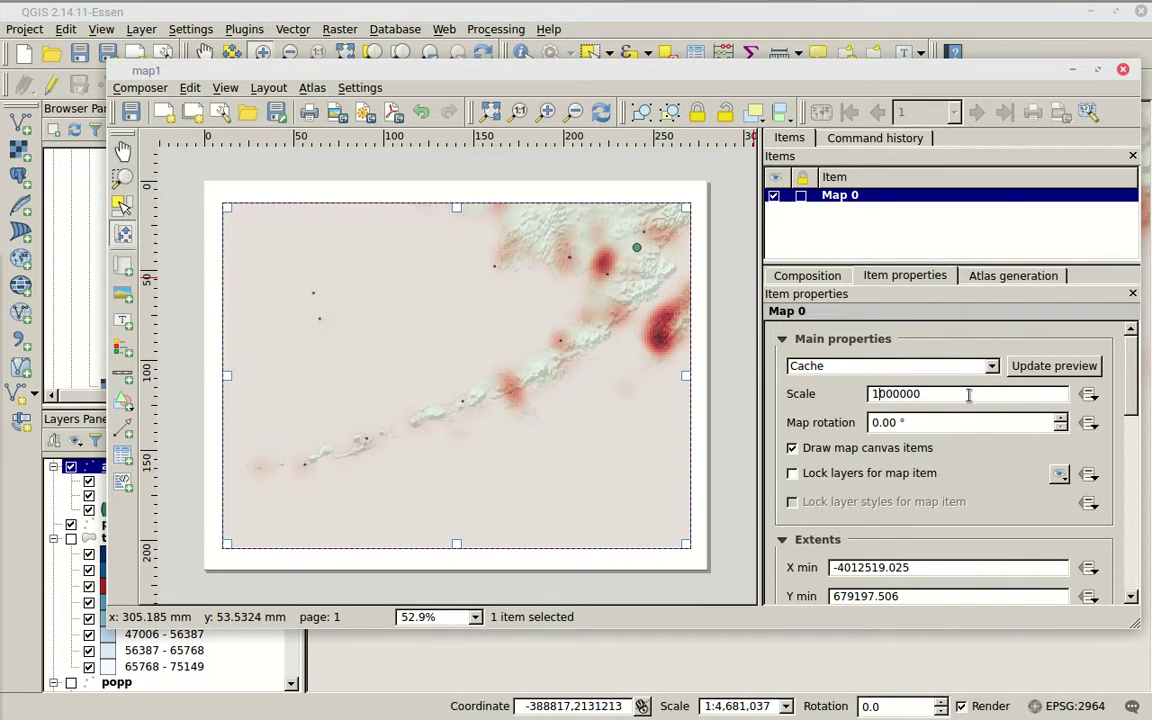
pyautogui.press('Return')
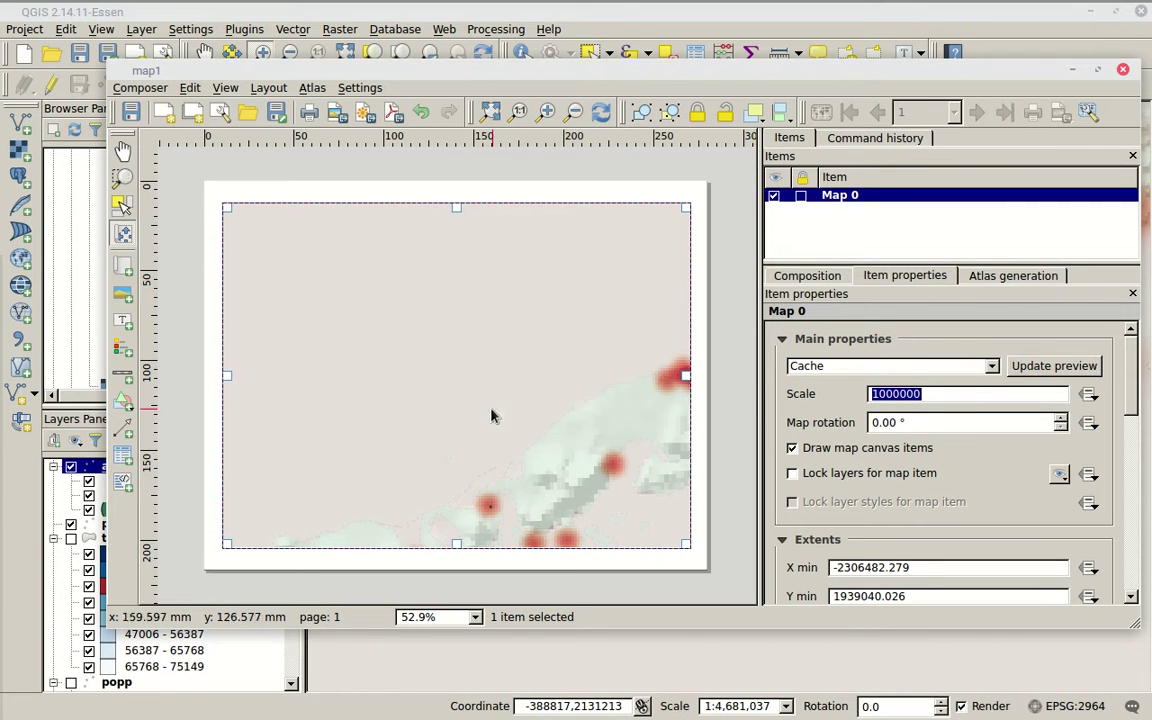
# Move Map 0's content upward to center the islands in the frame, and set the scale to 5000000
pyautogui.moveTo(532, 452); pyautogui.dragTo(508, 362)
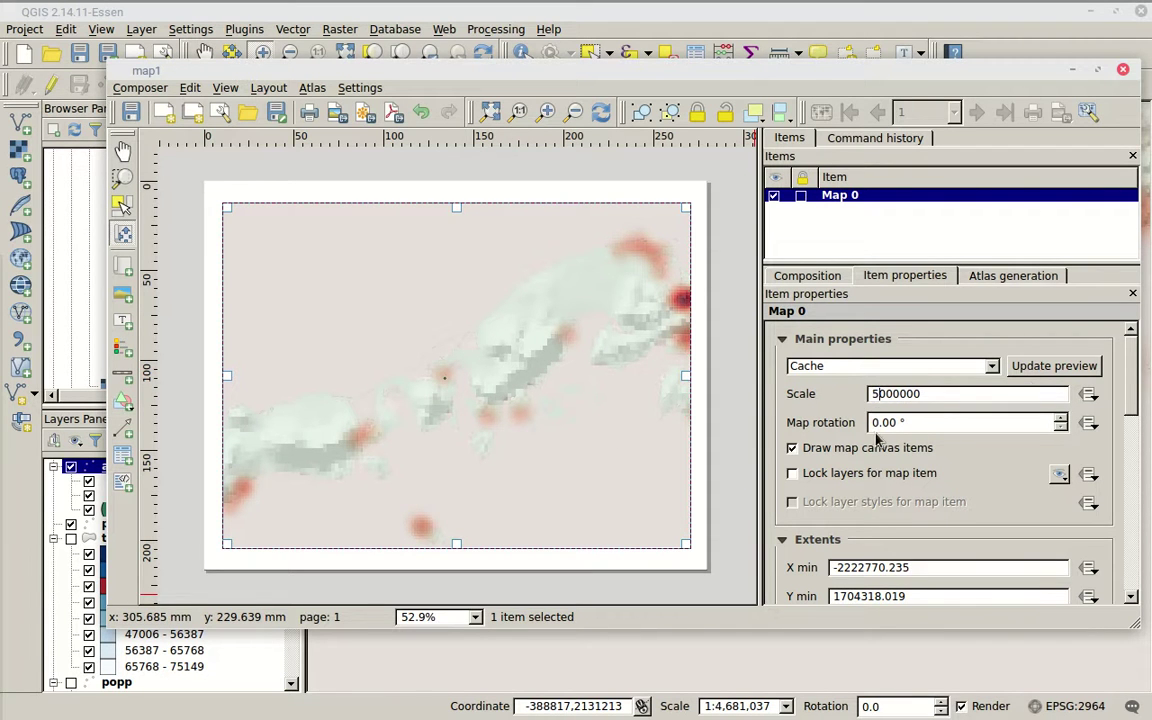
pyautogui.press('Return')
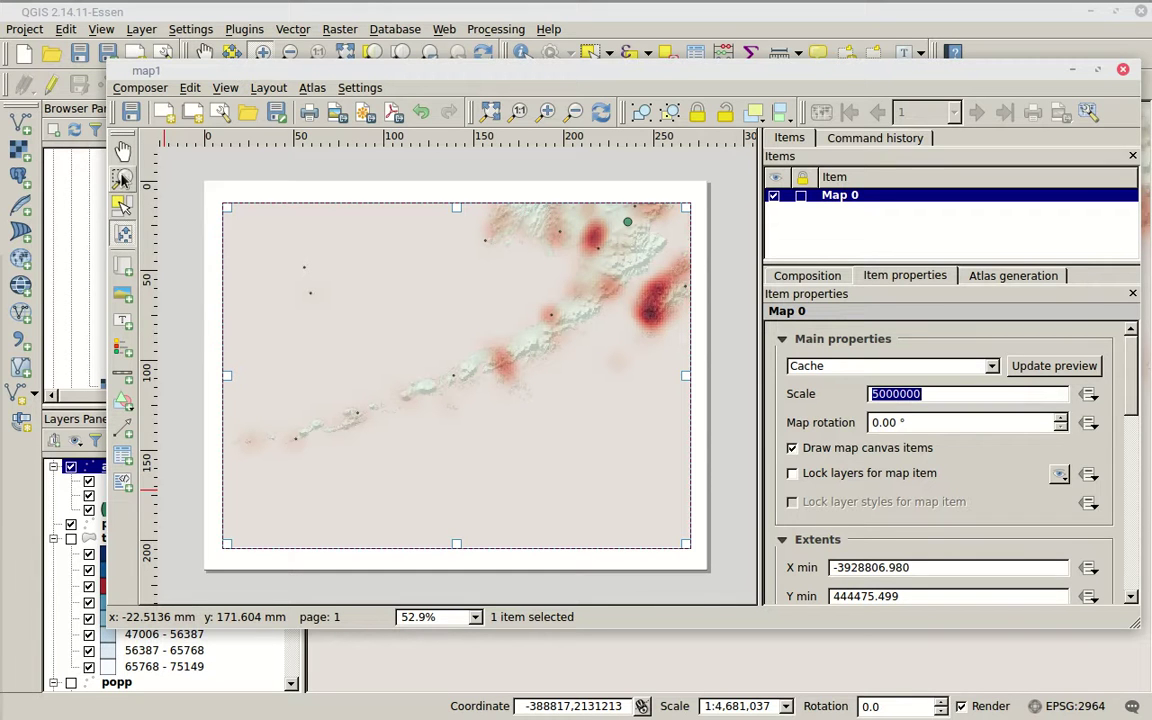
# Inspect the page closely around the map frame's upper corners and return to a view of the whole page
pyautogui.click(123, 153)
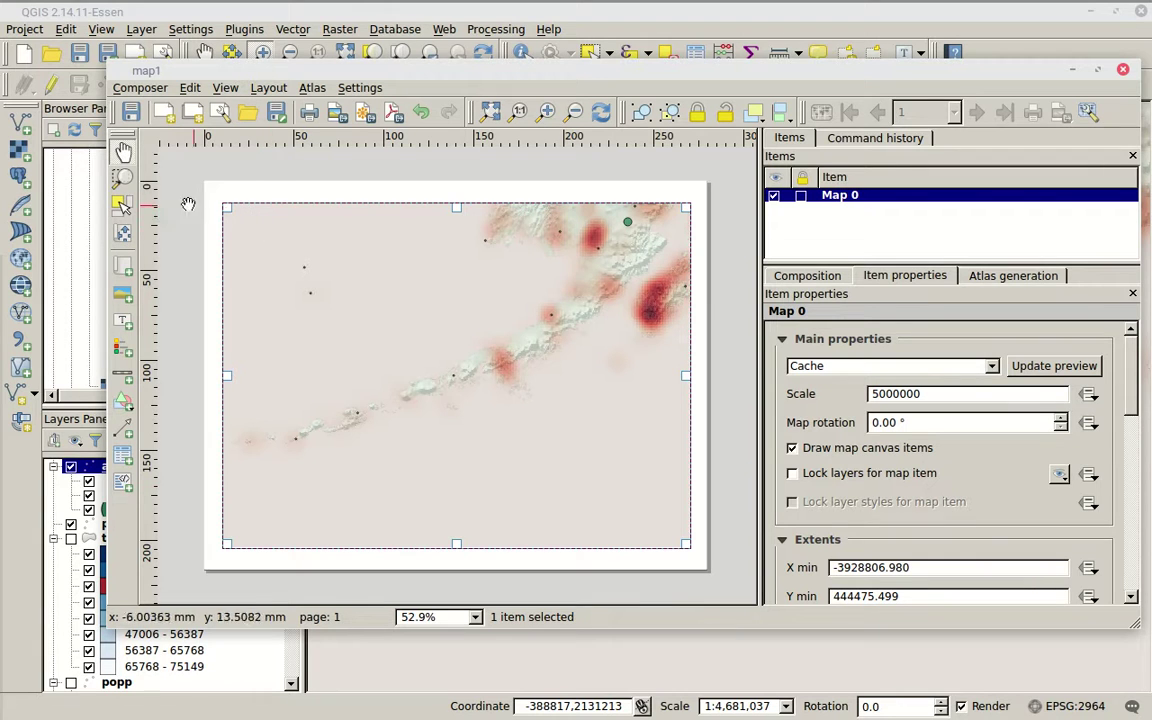
pyautogui.click(122, 179)
pyautogui.moveTo(206, 200); pyautogui.dragTo(271, 261)
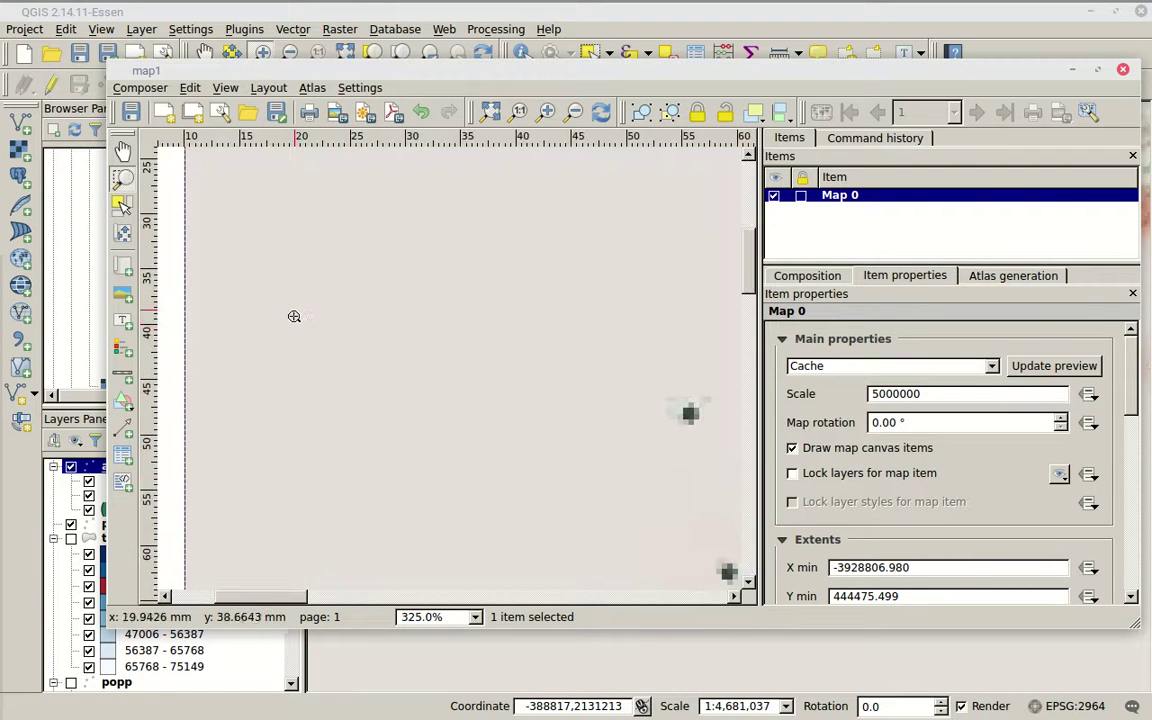
pyautogui.scroll(-2, 318, 373)
pyautogui.scroll(-1, 320, 373)
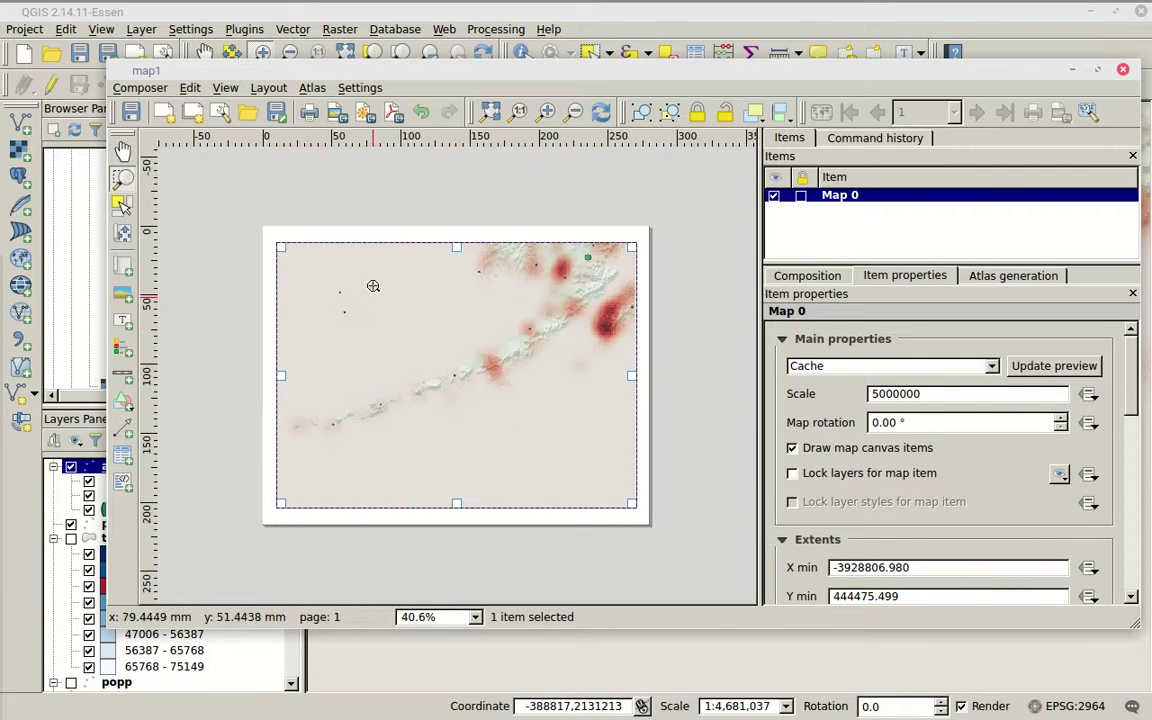
pyautogui.moveTo(488, 191); pyautogui.dragTo(648, 337)
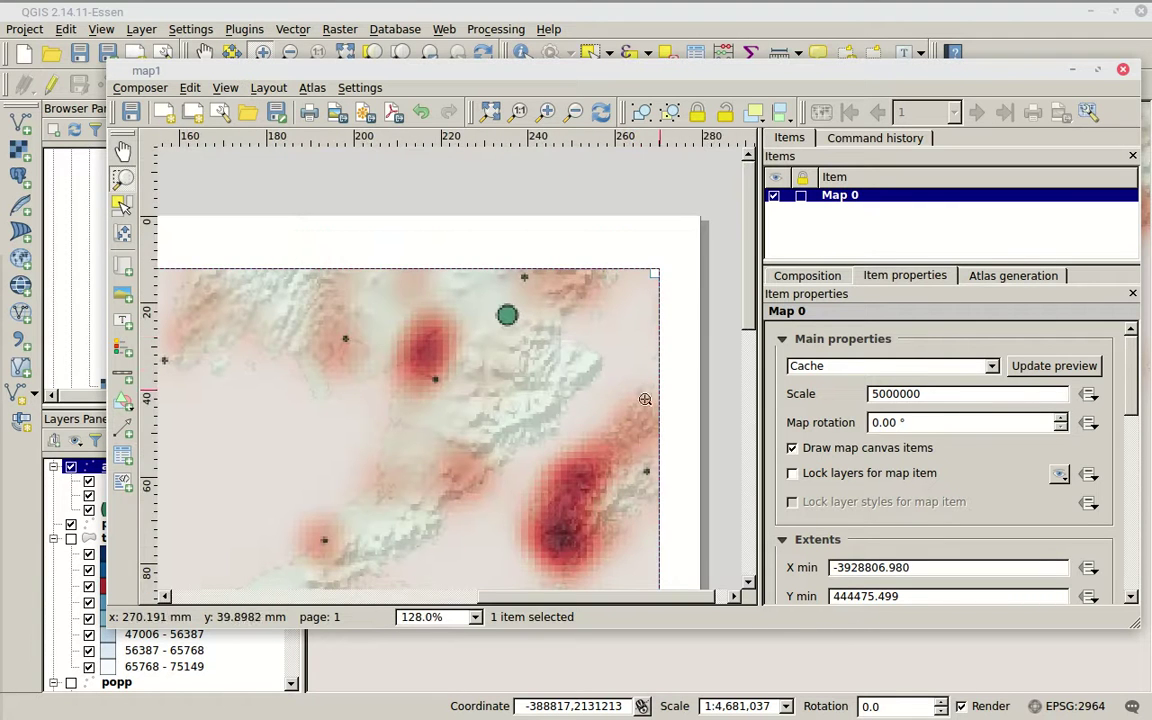
pyautogui.scroll(-1, 542, 369)
pyautogui.scroll(-1, 542, 369)
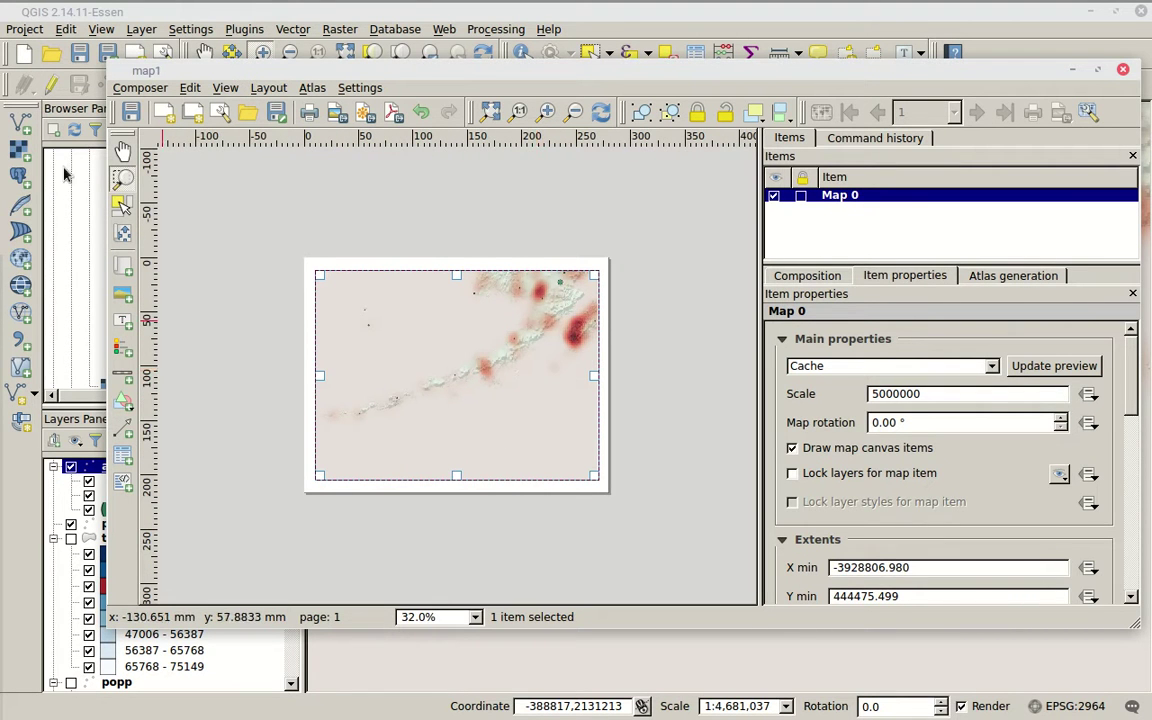
# Move the Map 0 frame partly off the page and place it back within the page margins
pyautogui.click(118, 205)
pyautogui.moveTo(329, 309)
pyautogui.mouseDown()
pyautogui.moveTo(329, 264)
pyautogui.moveTo(337, 297)
pyautogui.mouseUp()
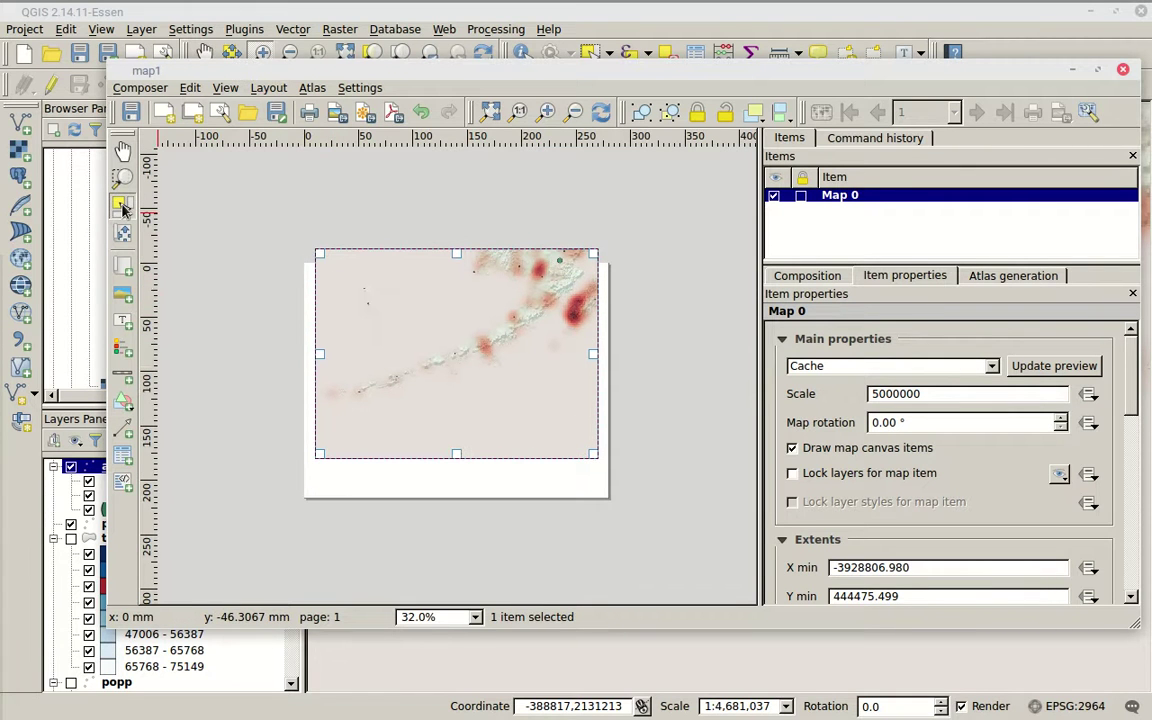
pyautogui.moveTo(420, 378); pyautogui.dragTo(550, 476)
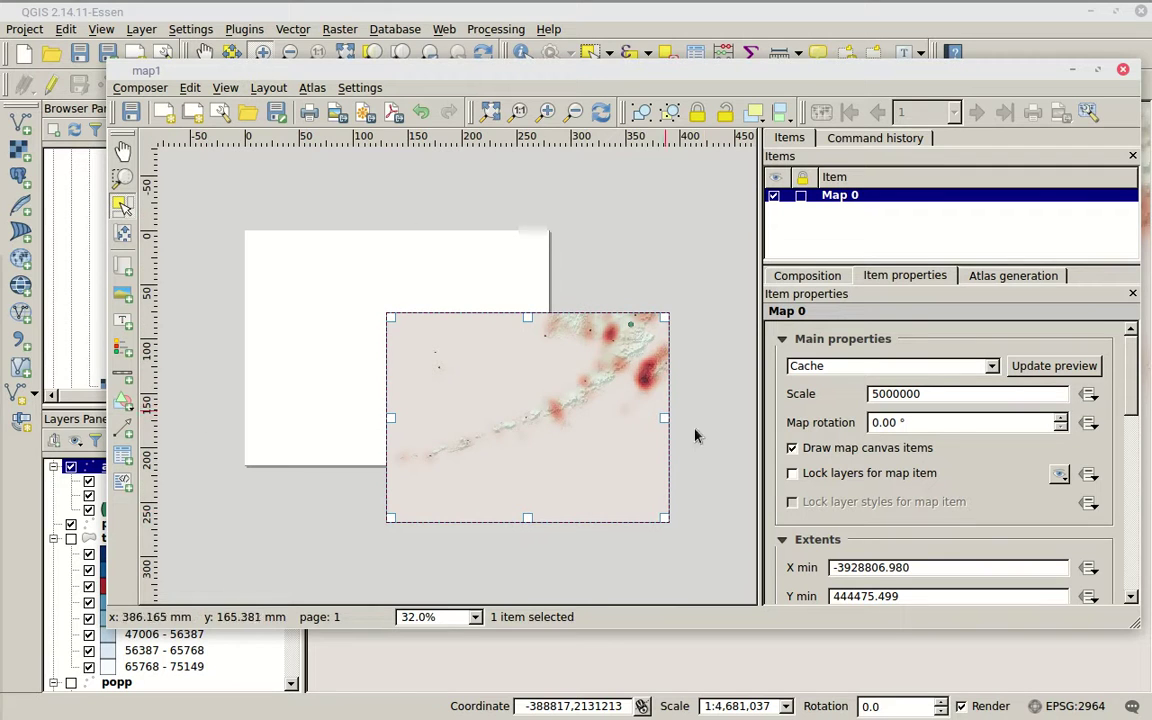
pyautogui.moveTo(574, 429); pyautogui.dragTo(445, 361)
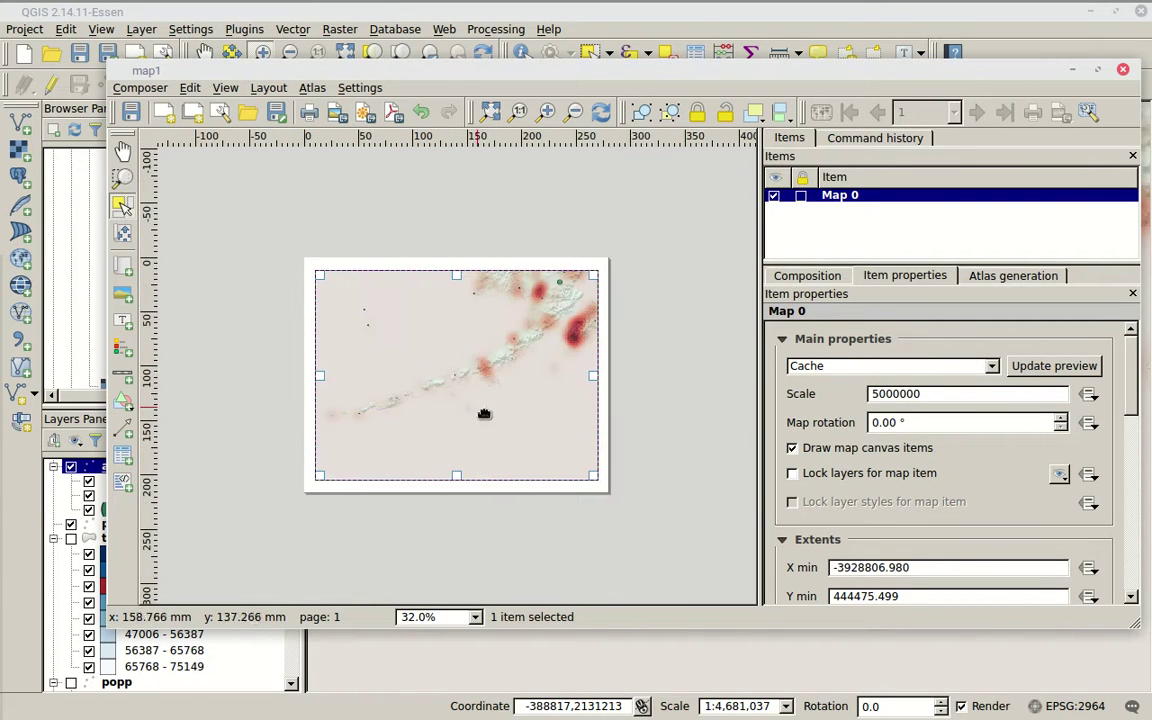
# Shift the content inside Map 0 slightly downward without moving the frame
pyautogui.click(123, 233)
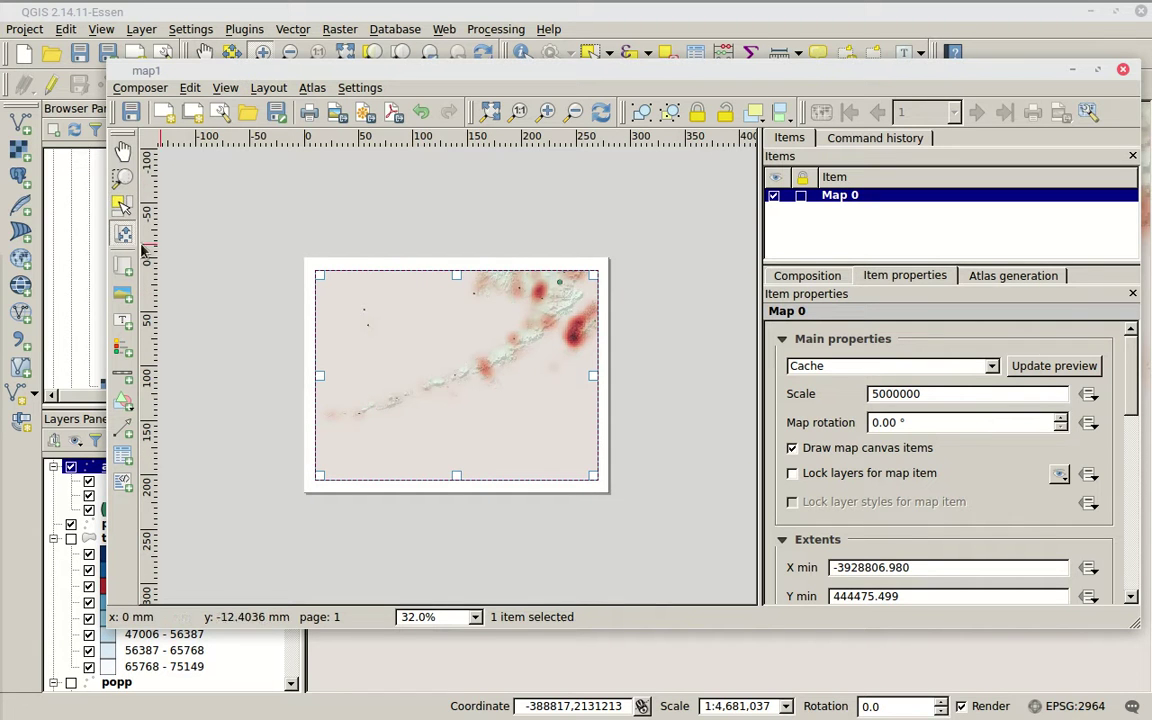
pyautogui.moveTo(442, 386); pyautogui.dragTo(446, 412)
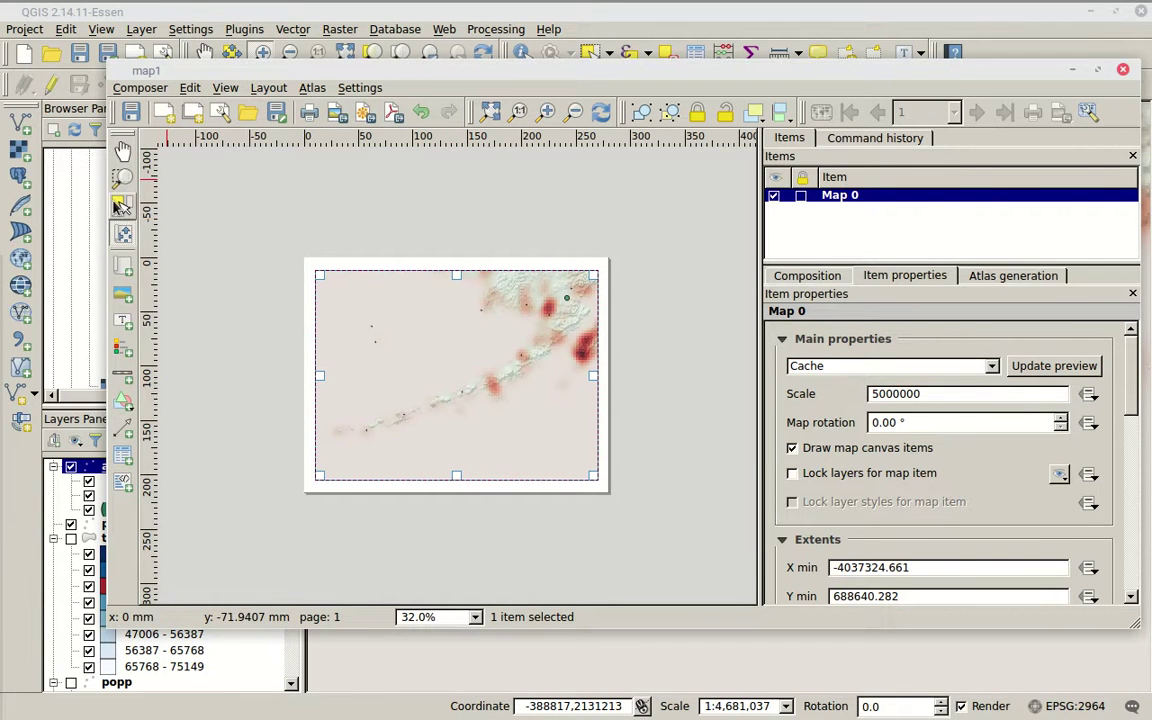
# Resize the Map 0 frame from its corners and centre it on the page with a white margin on all sides
pyautogui.moveTo(376, 358)
pyautogui.mouseDown()
pyautogui.moveTo(442, 360)
pyautogui.moveTo(442, 372)
pyautogui.moveTo(398, 357)
pyautogui.moveTo(375, 381)
pyautogui.moveTo(375, 347)
pyautogui.moveTo(367, 364)
pyautogui.mouseUp()
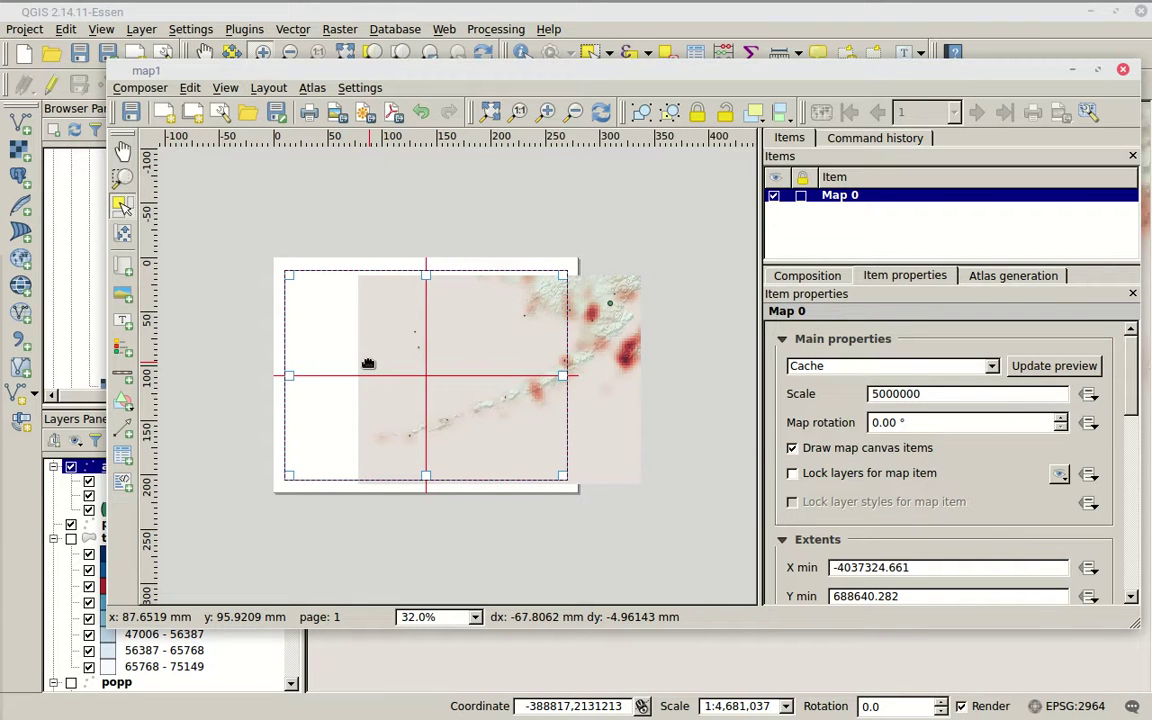
pyautogui.moveTo(368, 364); pyautogui.dragTo(368, 367)
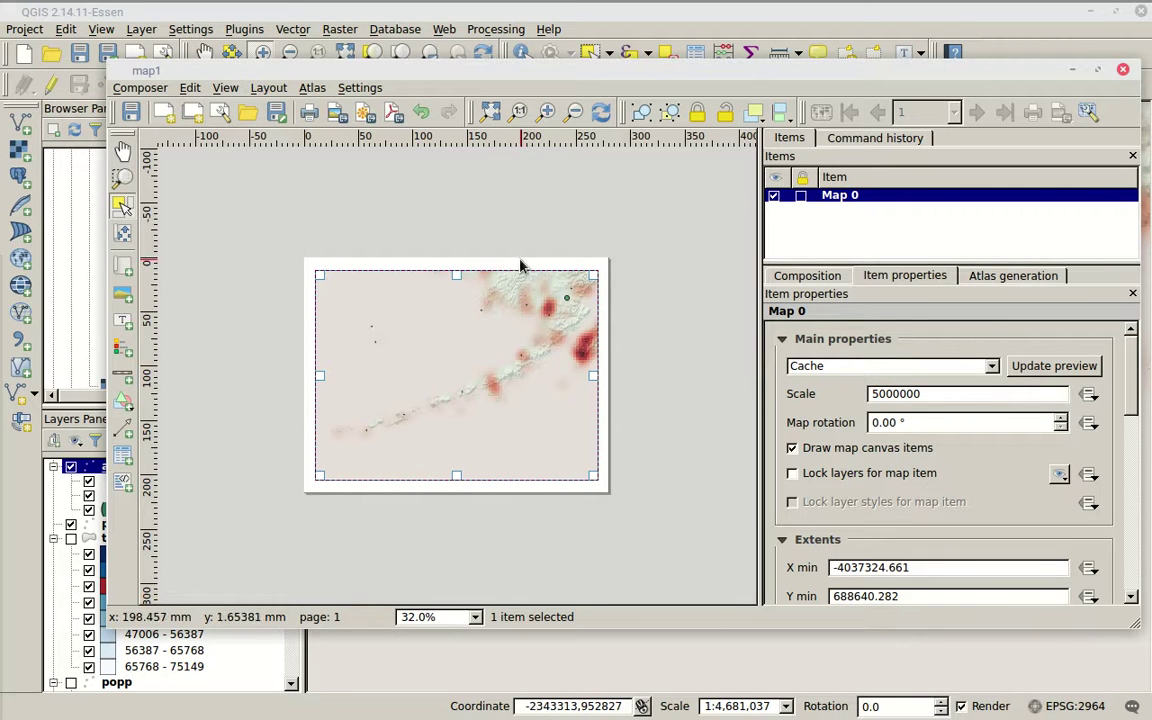
pyautogui.moveTo(590, 273); pyautogui.dragTo(535, 301)
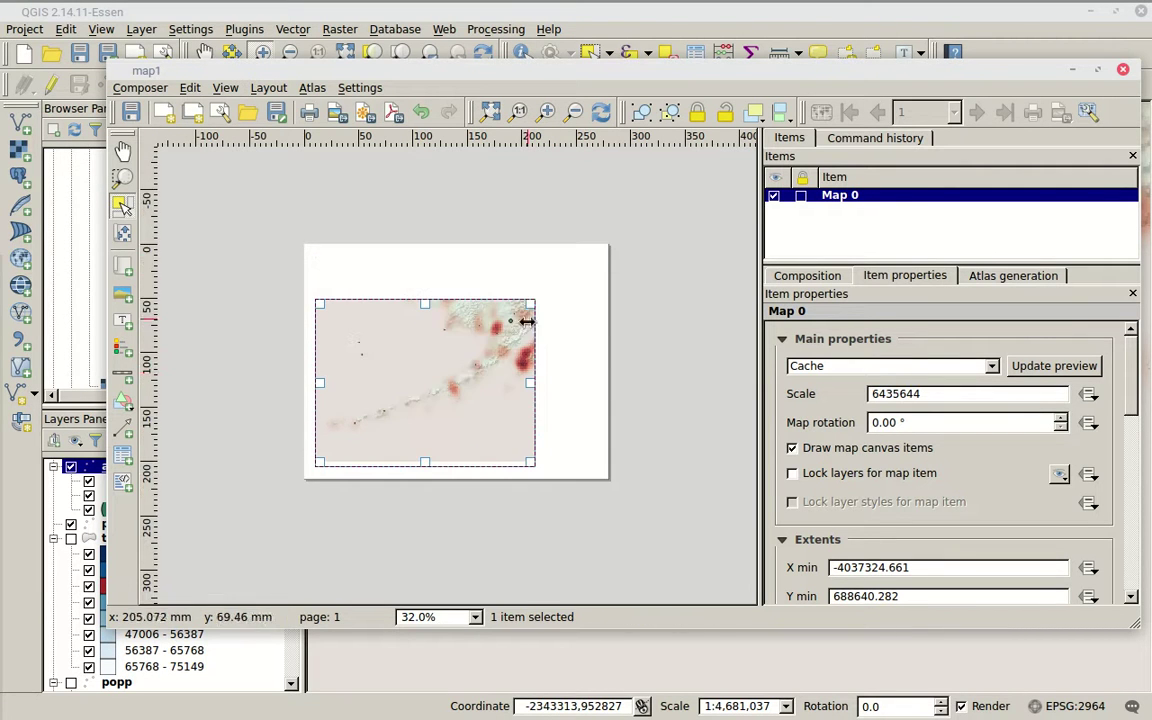
pyautogui.moveTo(451, 376); pyautogui.dragTo(472, 355)
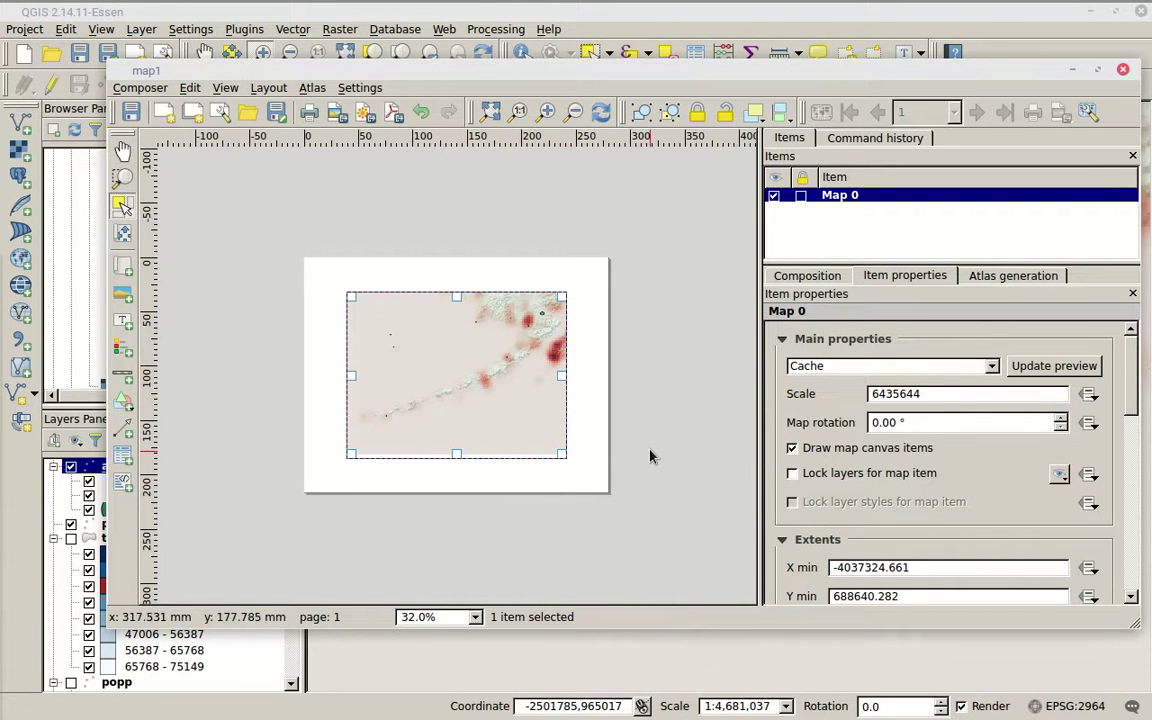
pyautogui.moveTo(561, 298); pyautogui.dragTo(545, 323)
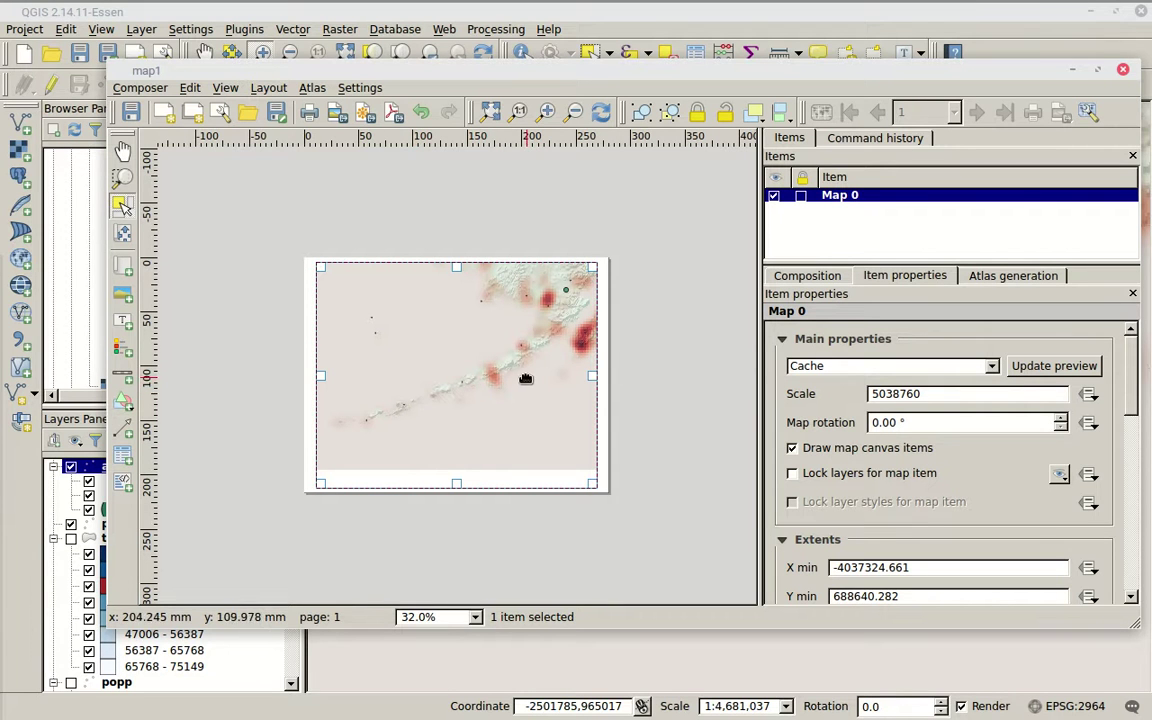
pyautogui.moveTo(592, 483); pyautogui.dragTo(585, 471)
pyautogui.moveTo(498, 378)
pyautogui.mouseDown()
pyautogui.moveTo(508, 395)
pyautogui.moveTo(506, 386)
pyautogui.mouseUp()
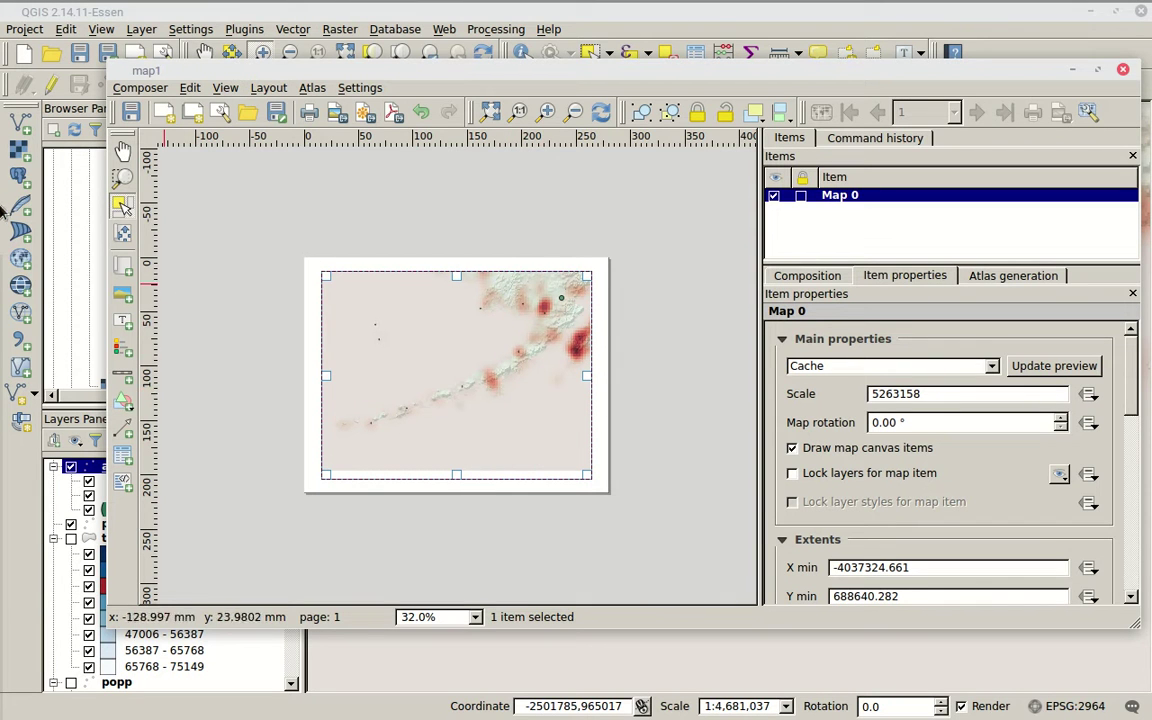
# Shift the content inside the Map 0 frame downward and test zooming the content in and back out to a scale of 5263158
pyautogui.click(124, 232)
pyautogui.moveTo(462, 334); pyautogui.dragTo(459, 352)
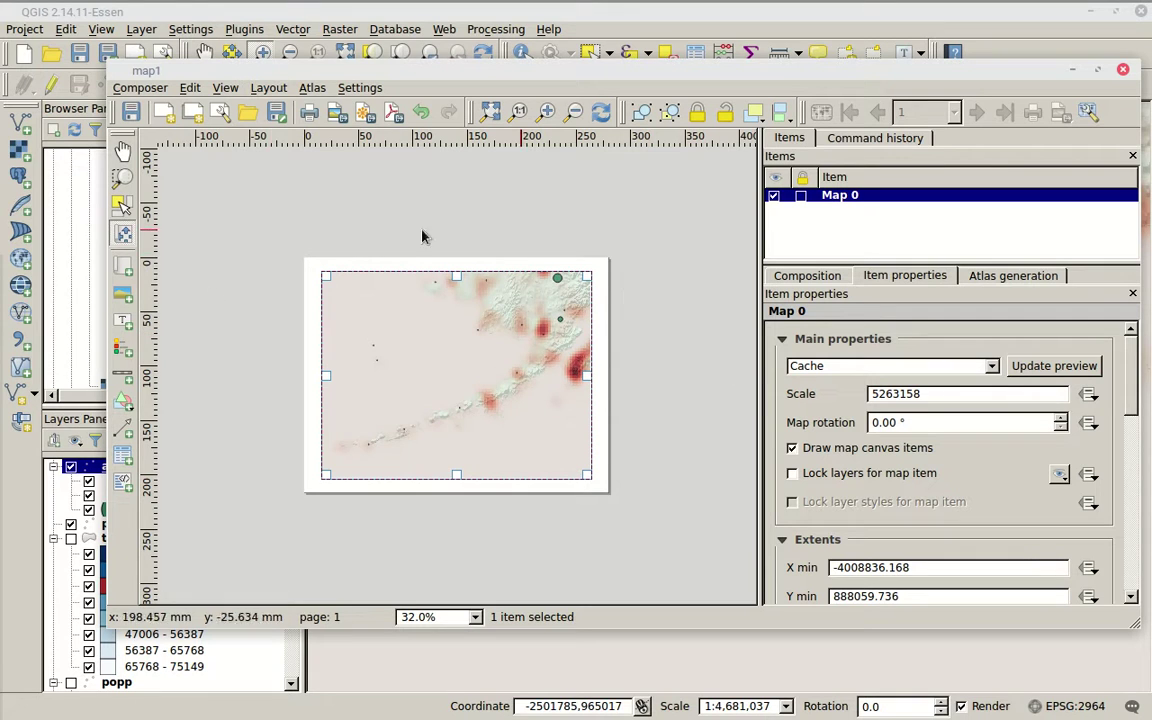
pyautogui.scroll(2, 395, 323)
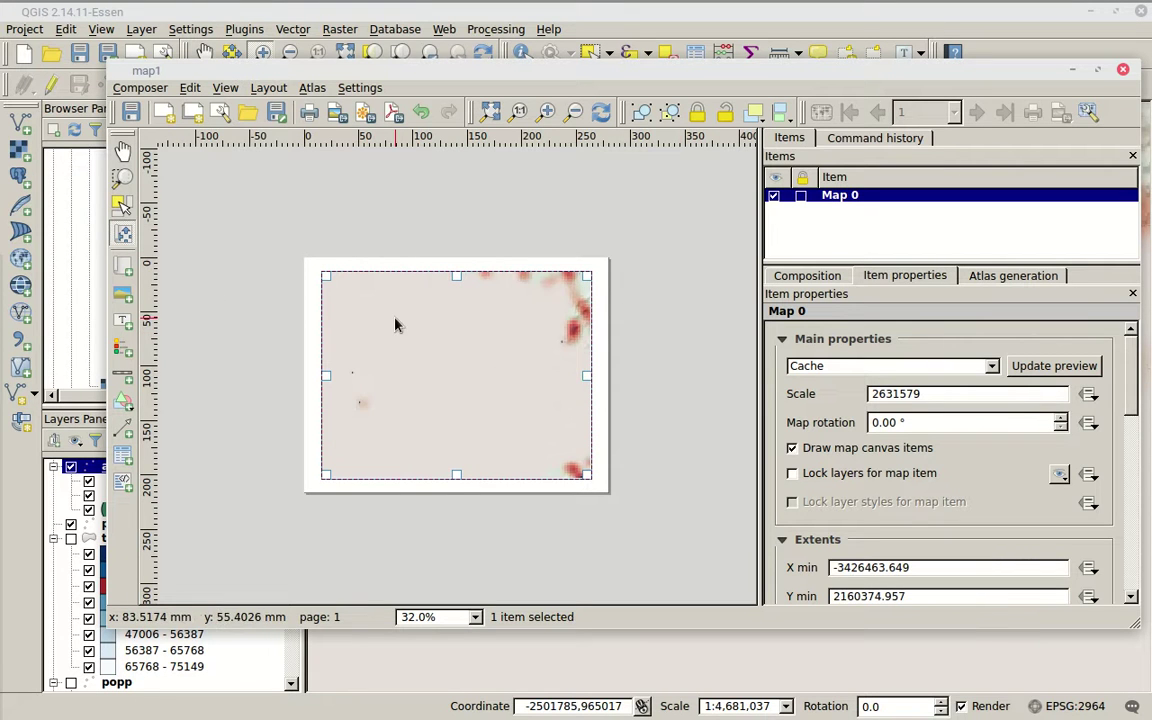
pyautogui.scroll(-2, 390, 345)
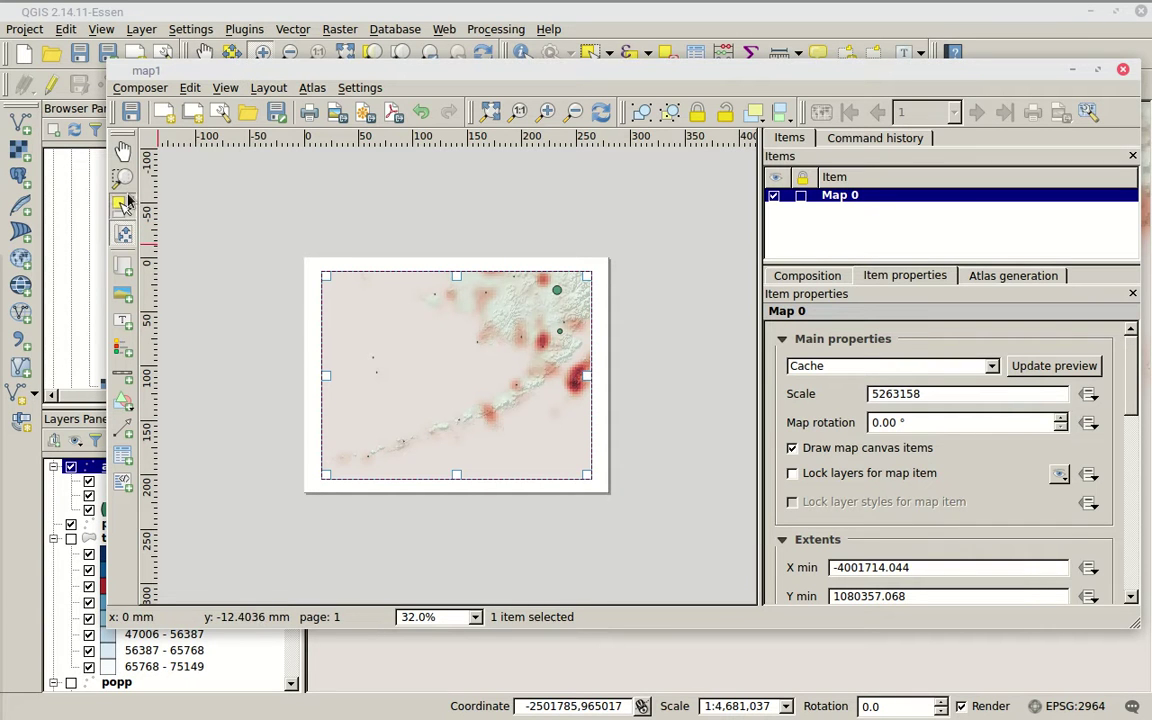
pyautogui.click(124, 204)
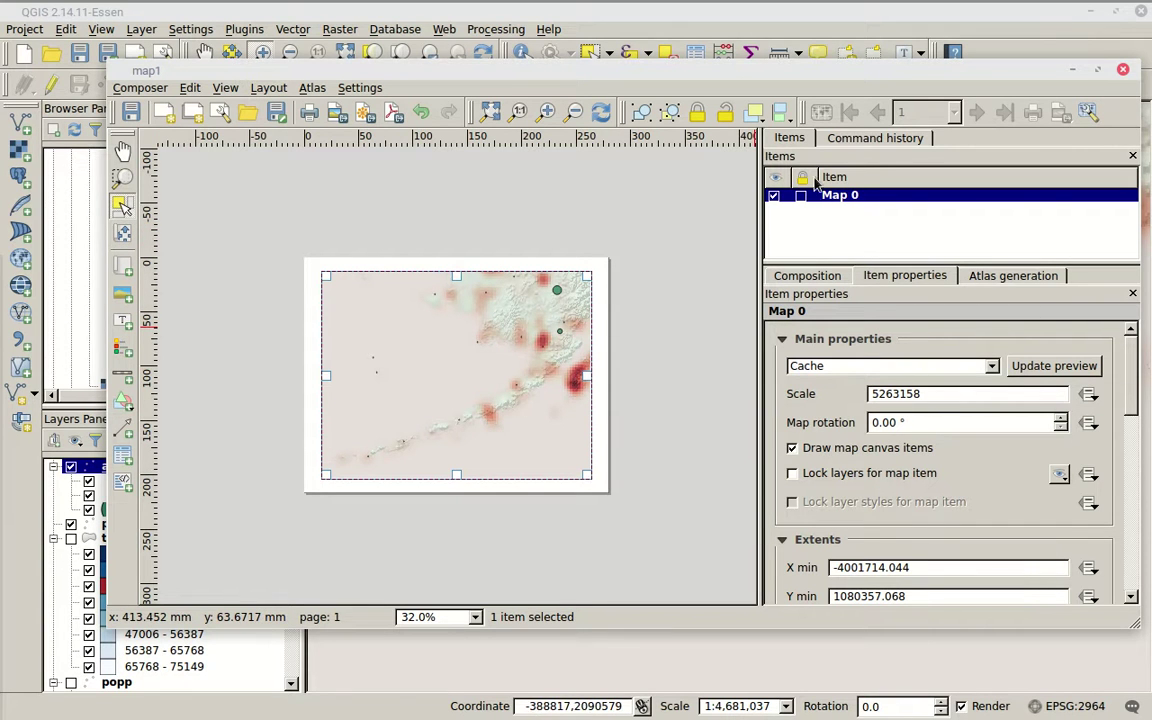
# Collapse the Main properties, Extents and Variables sections of Map 0 and look briefly into its Grids section
pyautogui.click(846, 199)
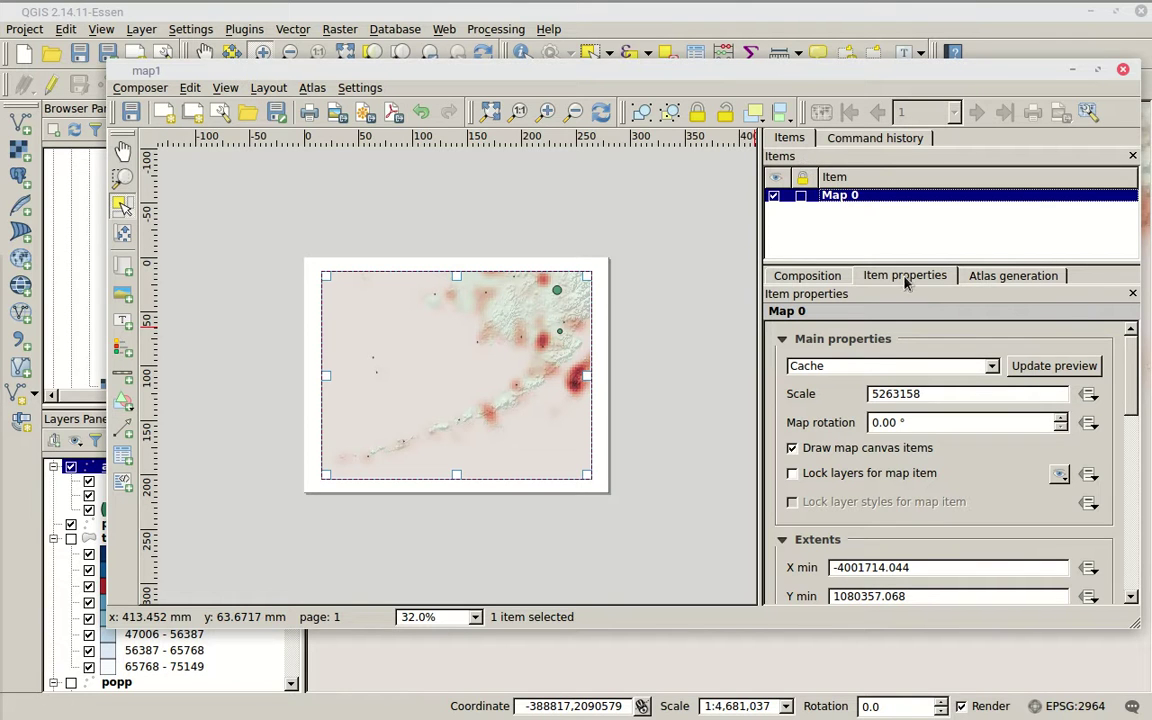
pyautogui.moveTo(1137, 358); pyautogui.dragTo(1137, 358)
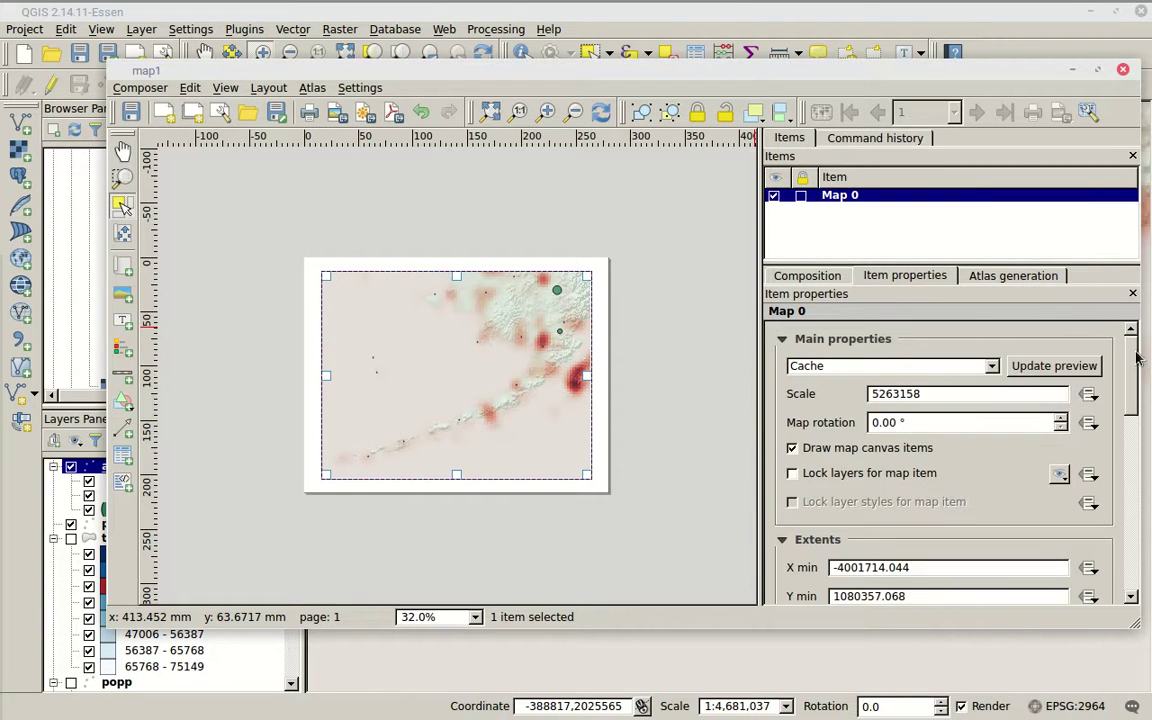
pyautogui.click(783, 340)
pyautogui.click(784, 364)
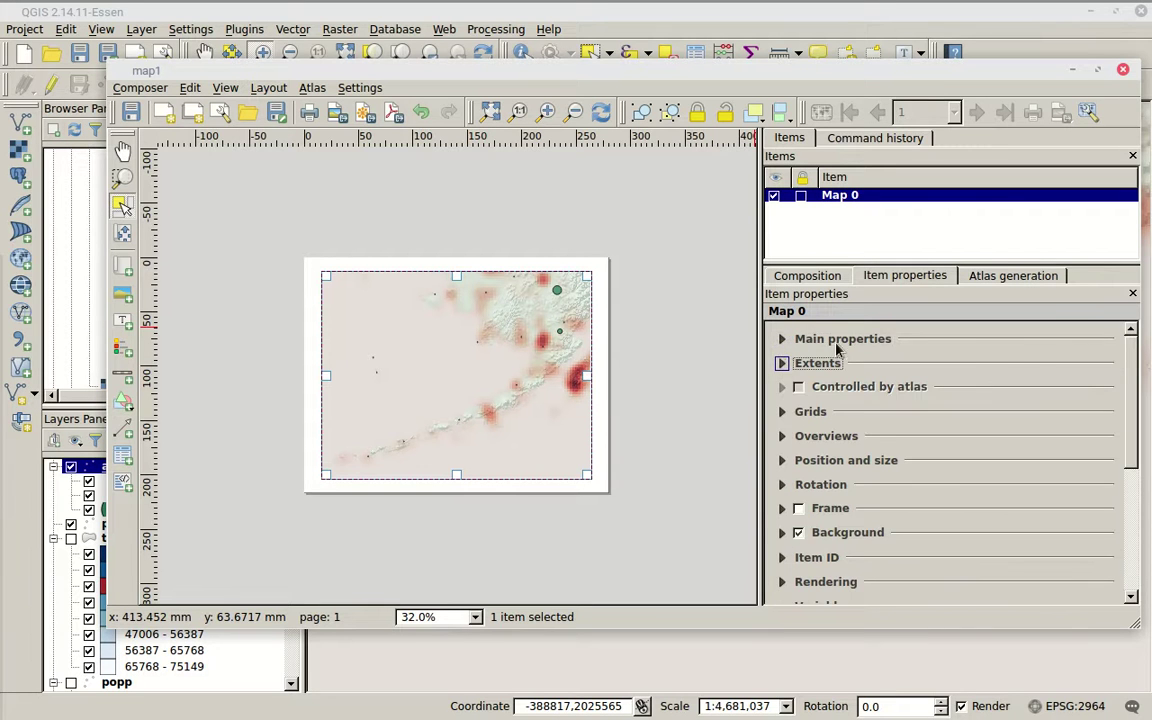
pyautogui.scroll(-2, 862, 522)
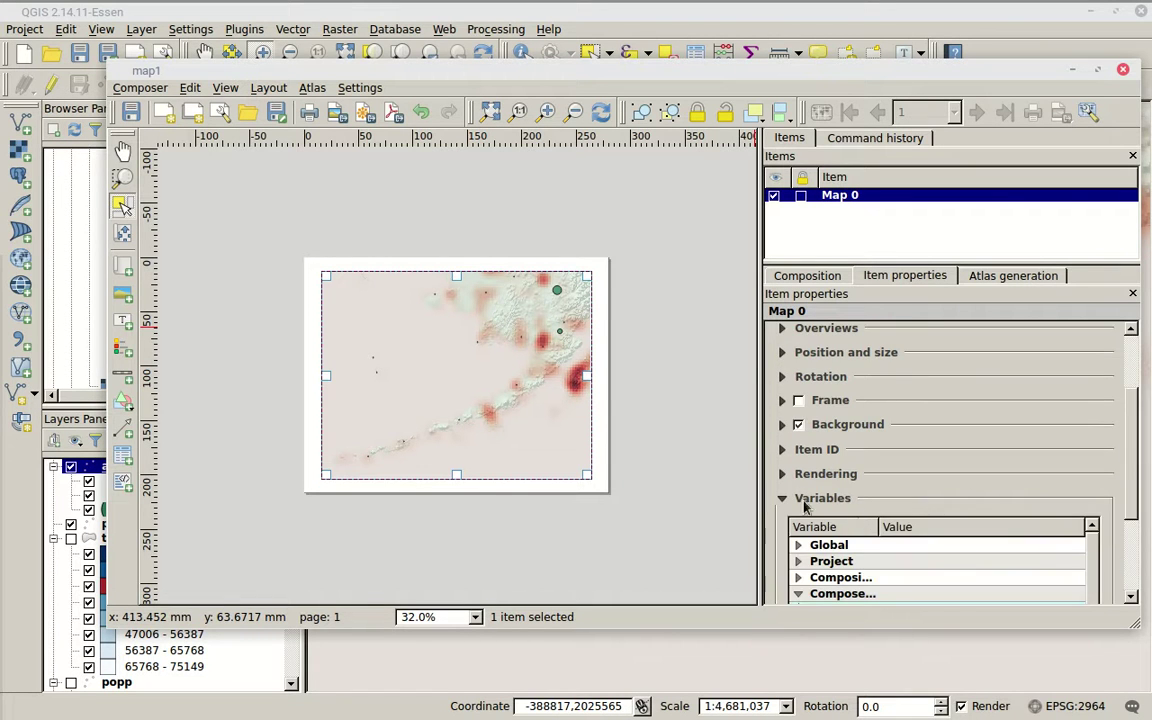
pyautogui.click(782, 499)
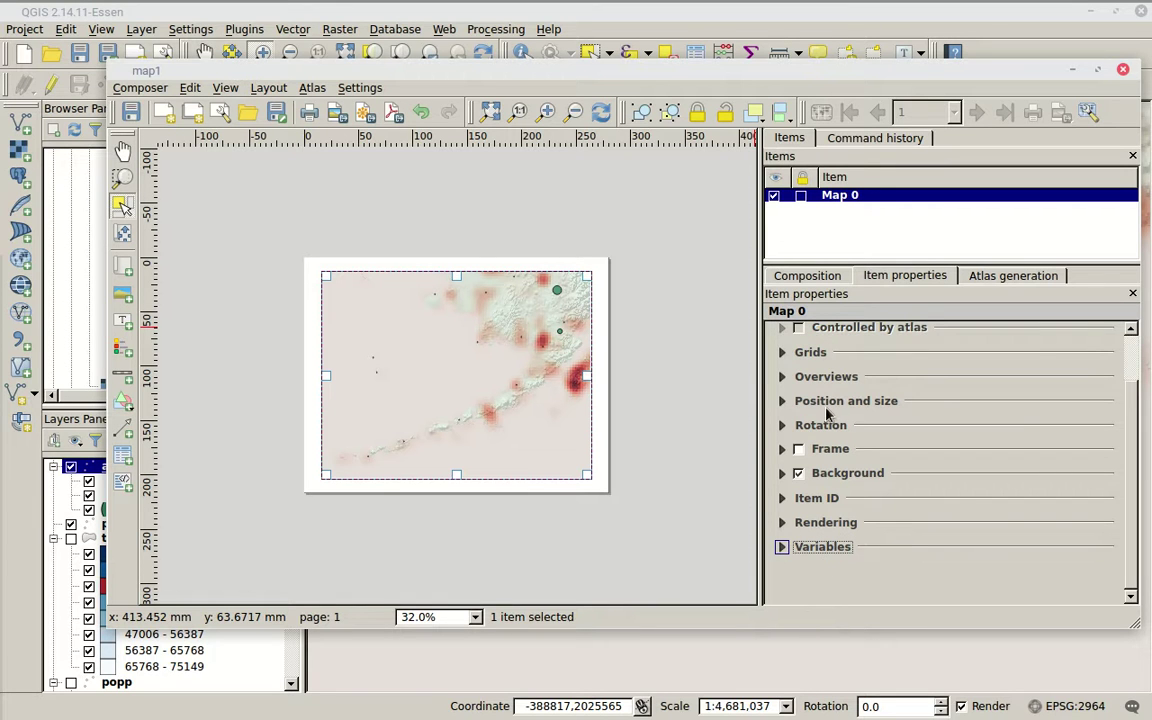
pyautogui.click(784, 355)
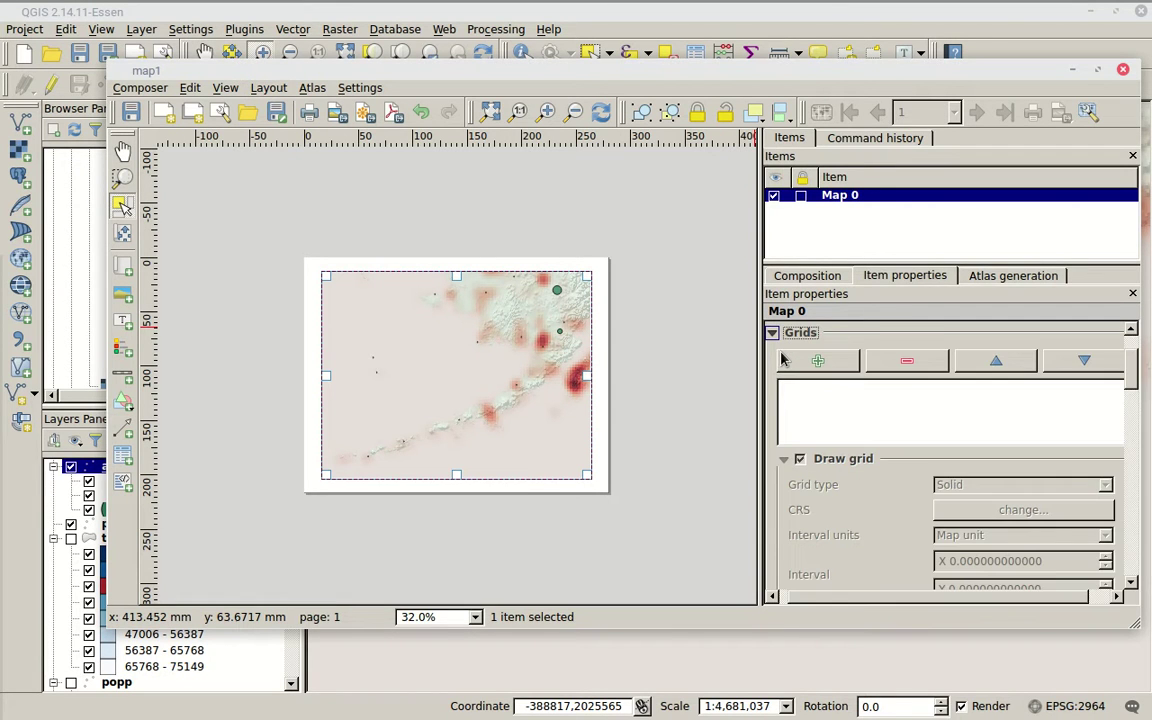
pyautogui.click(775, 334)
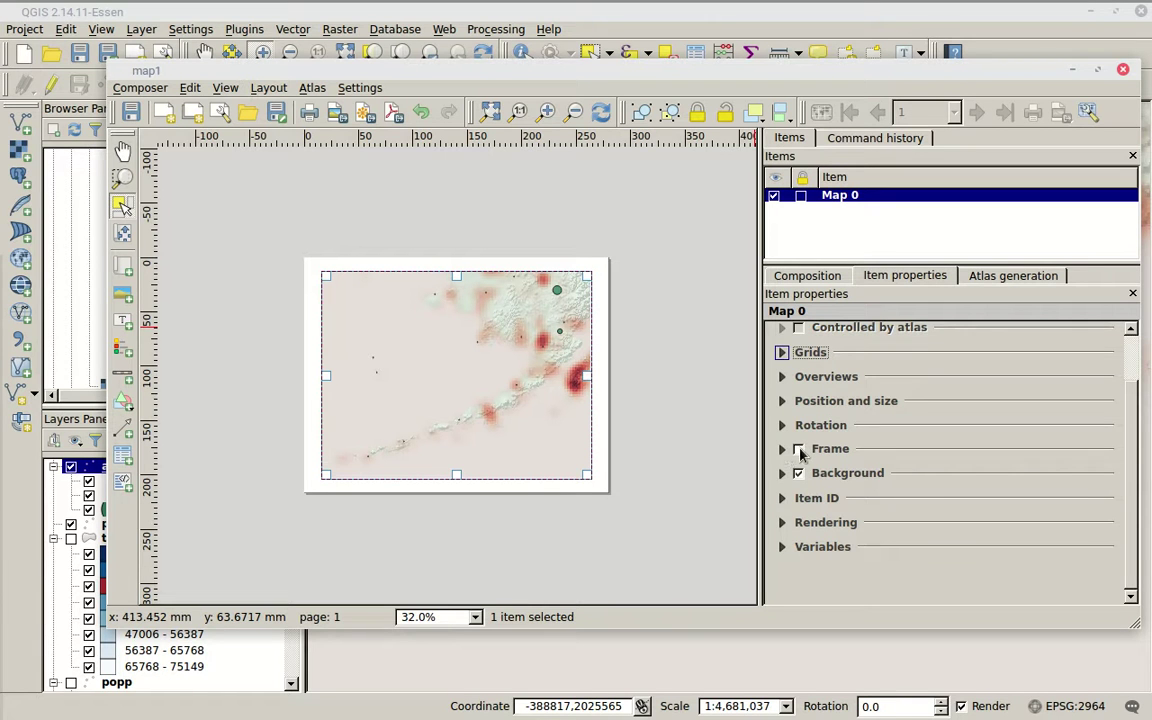
# Enable a frame around Map 0 and accept black #000000 as its colour
pyautogui.click(799, 450)
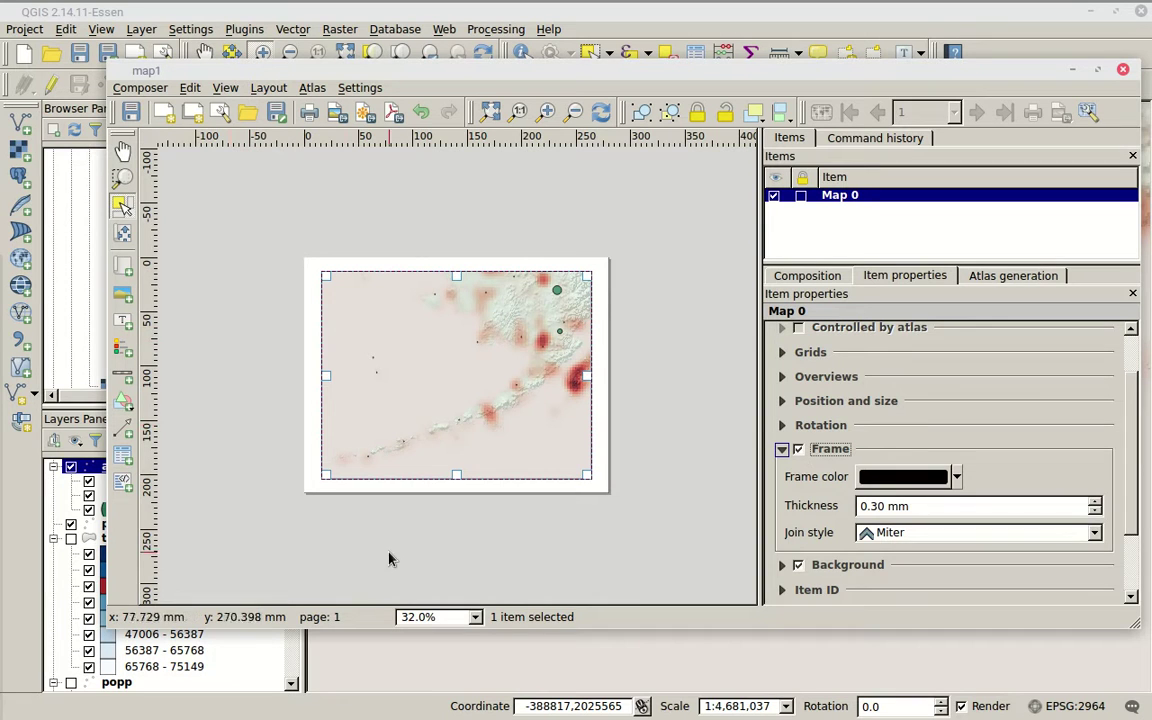
pyautogui.click(929, 476)
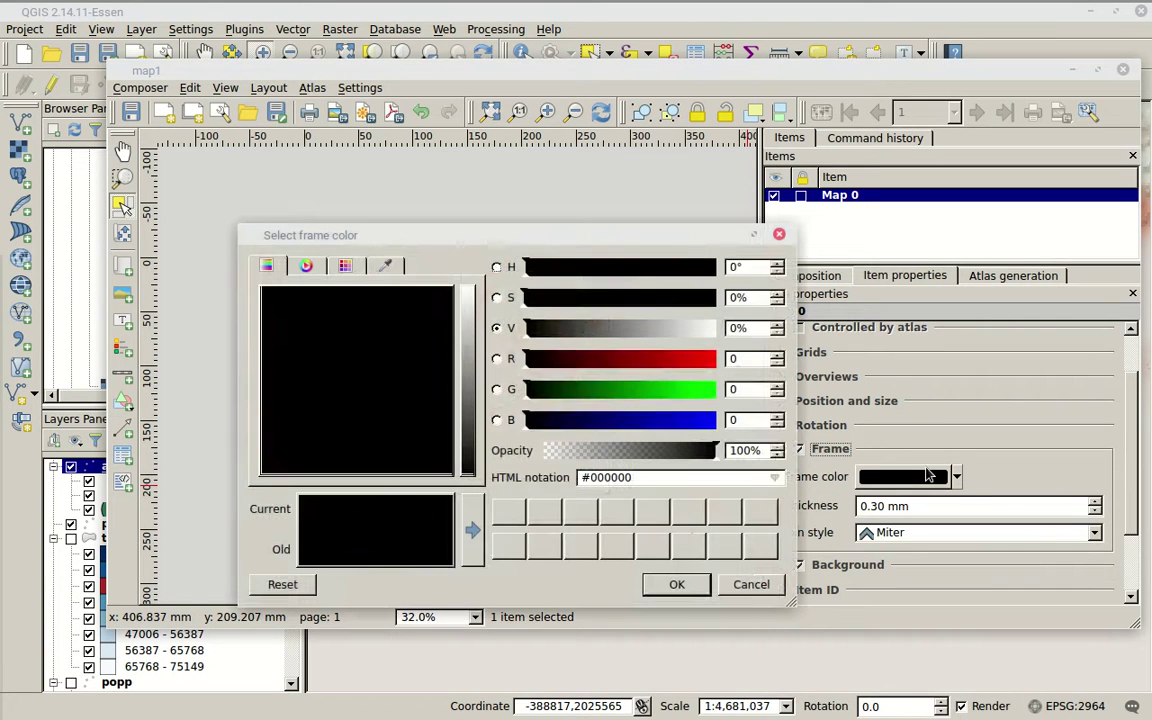
pyautogui.click(689, 585)
# Set the Map 0 frame's thickness to 1.70 mm and its join style to Bevel
pyautogui.click(1095, 503)
pyautogui.click(1095, 503)
pyautogui.click(1095, 503)
pyautogui.click(1095, 503)
pyautogui.click(1095, 503)
pyautogui.click(1095, 503)
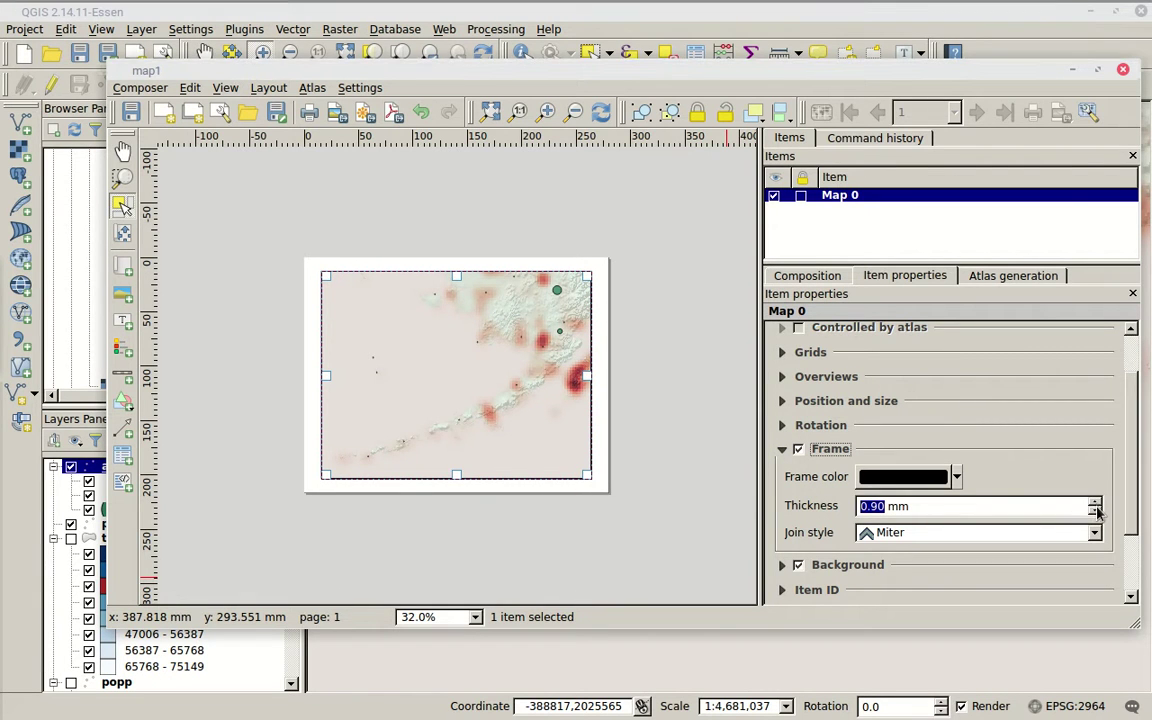
pyautogui.click(1095, 503)
pyautogui.click(1095, 504)
pyautogui.click(1095, 504)
pyautogui.click(1095, 504)
pyautogui.click(1095, 504)
pyautogui.click(1095, 504)
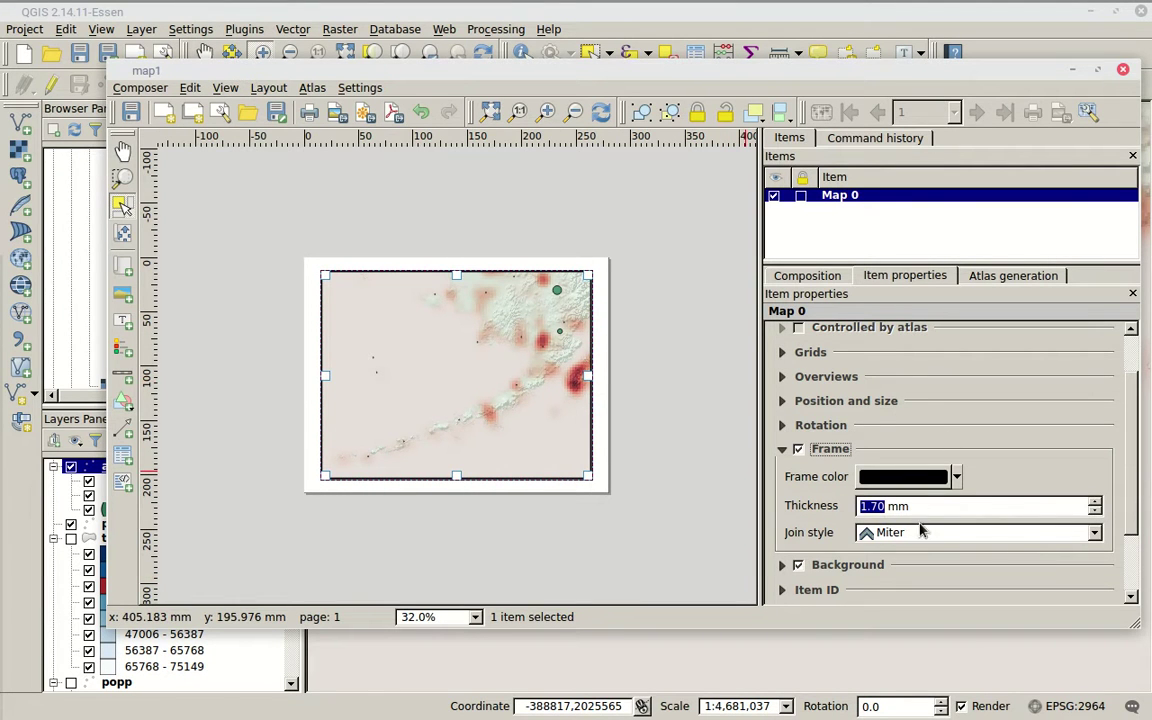
pyautogui.click(1094, 533)
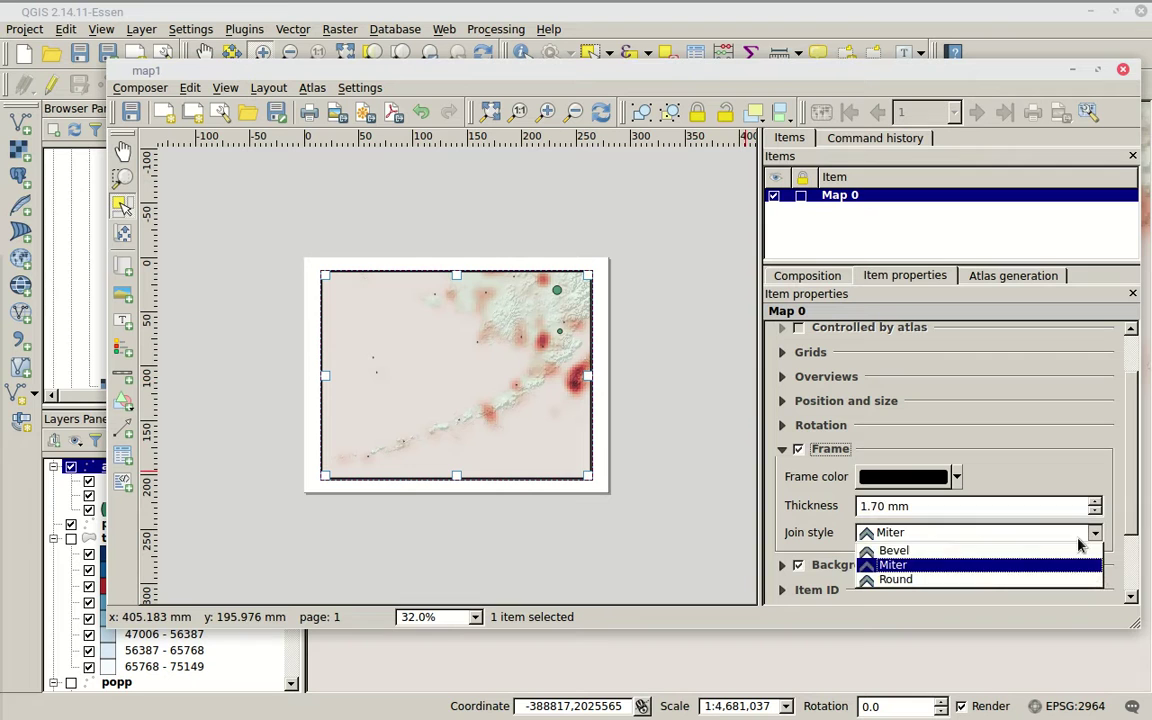
pyautogui.click(963, 552)
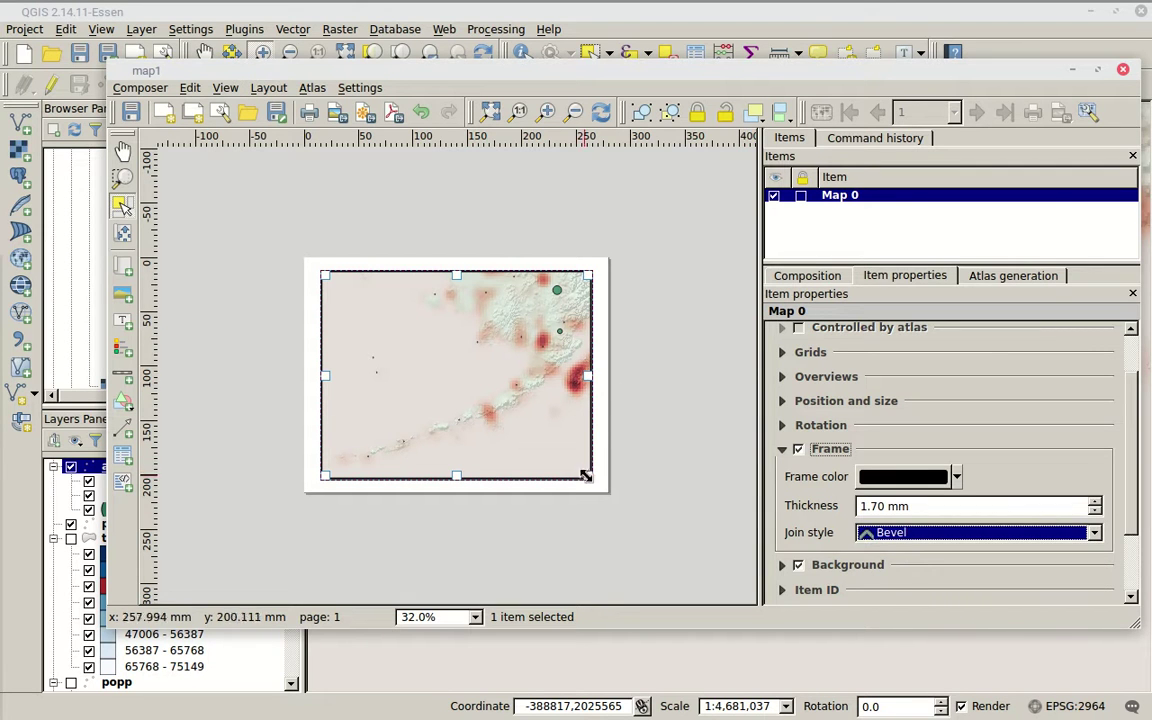
pyautogui.click(783, 450)
# Look into Map 0's background settings and add a new grid to the map item
pyautogui.click(782, 474)
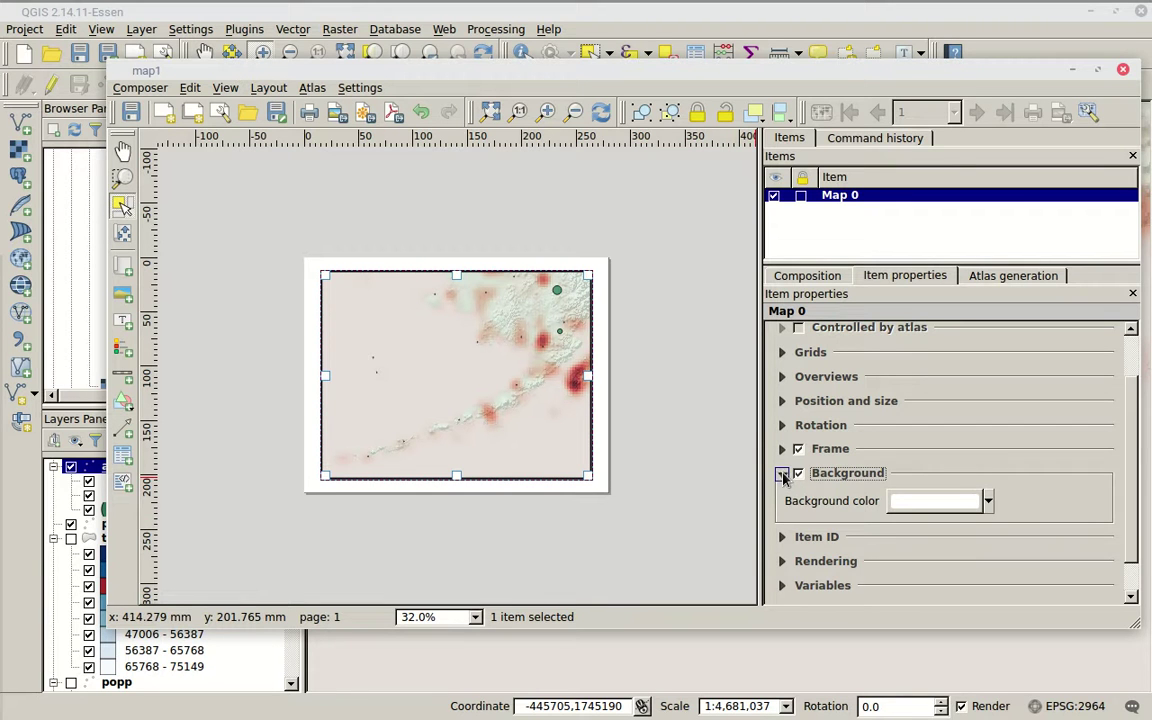
pyautogui.click(782, 474)
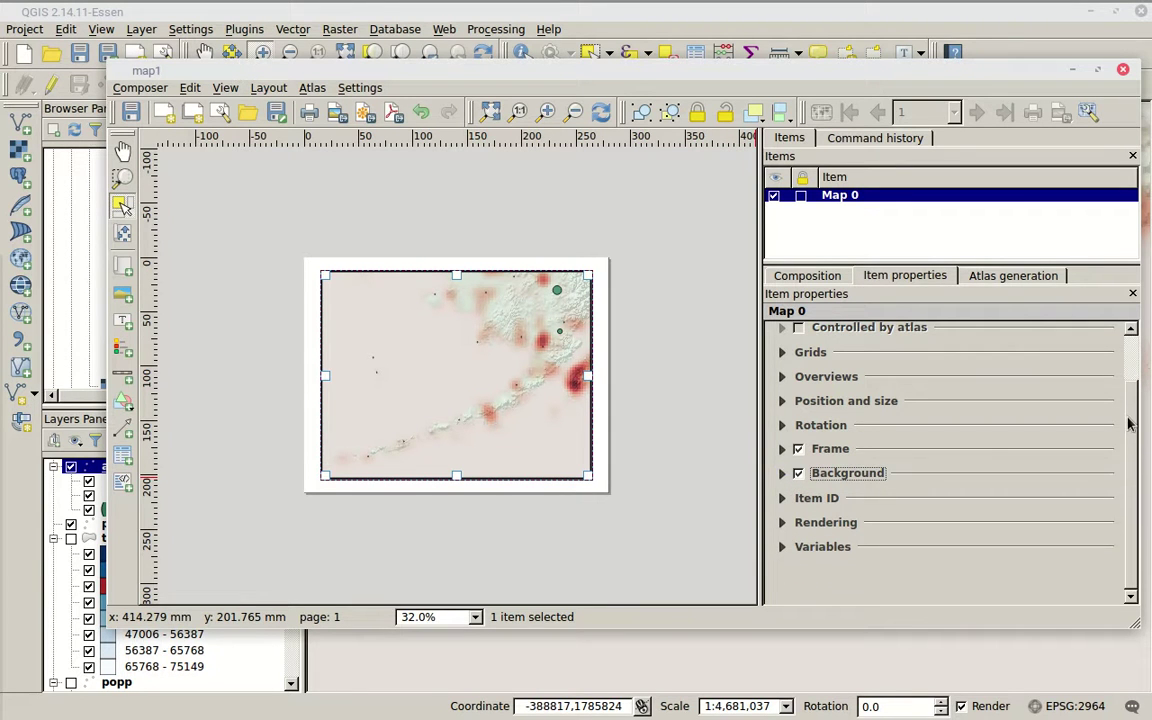
pyautogui.scroll(2, 1030, 385)
pyautogui.click(782, 388)
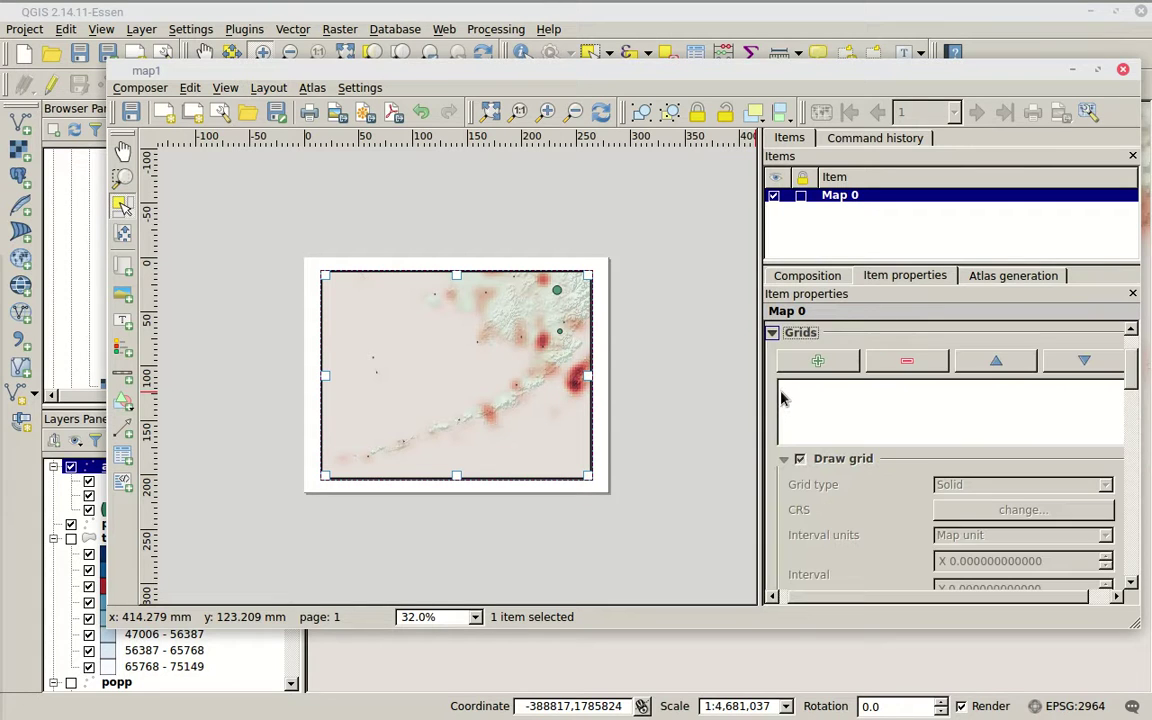
pyautogui.click(773, 333)
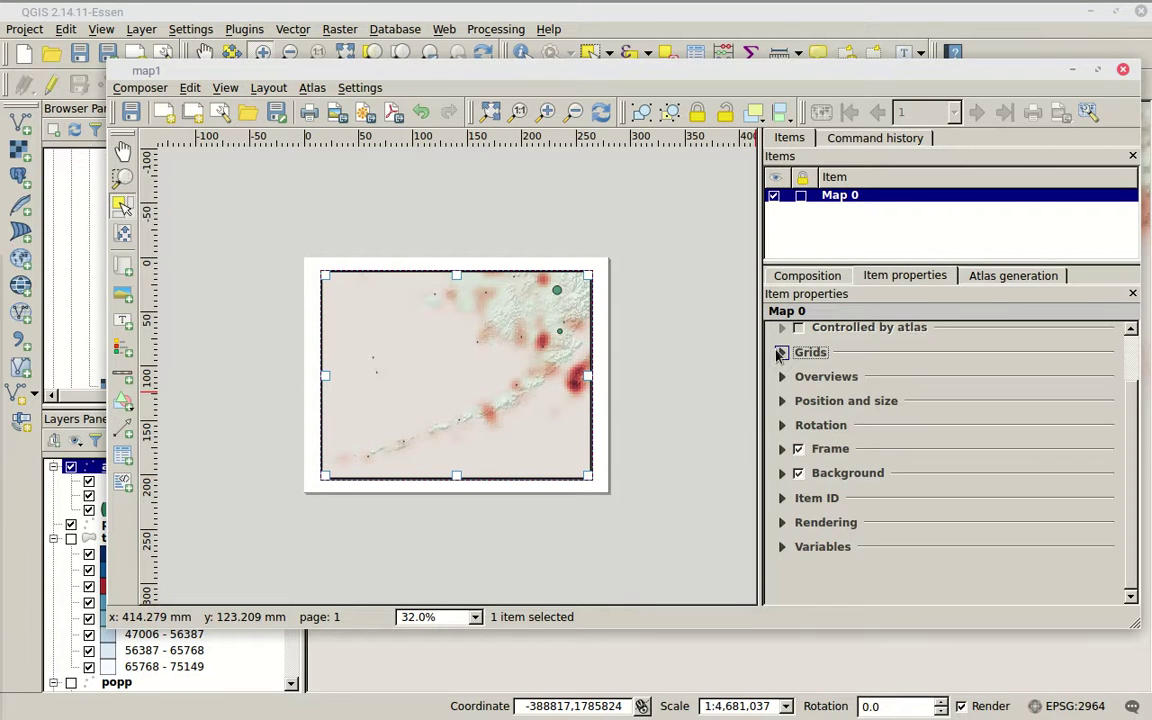
pyautogui.click(781, 353)
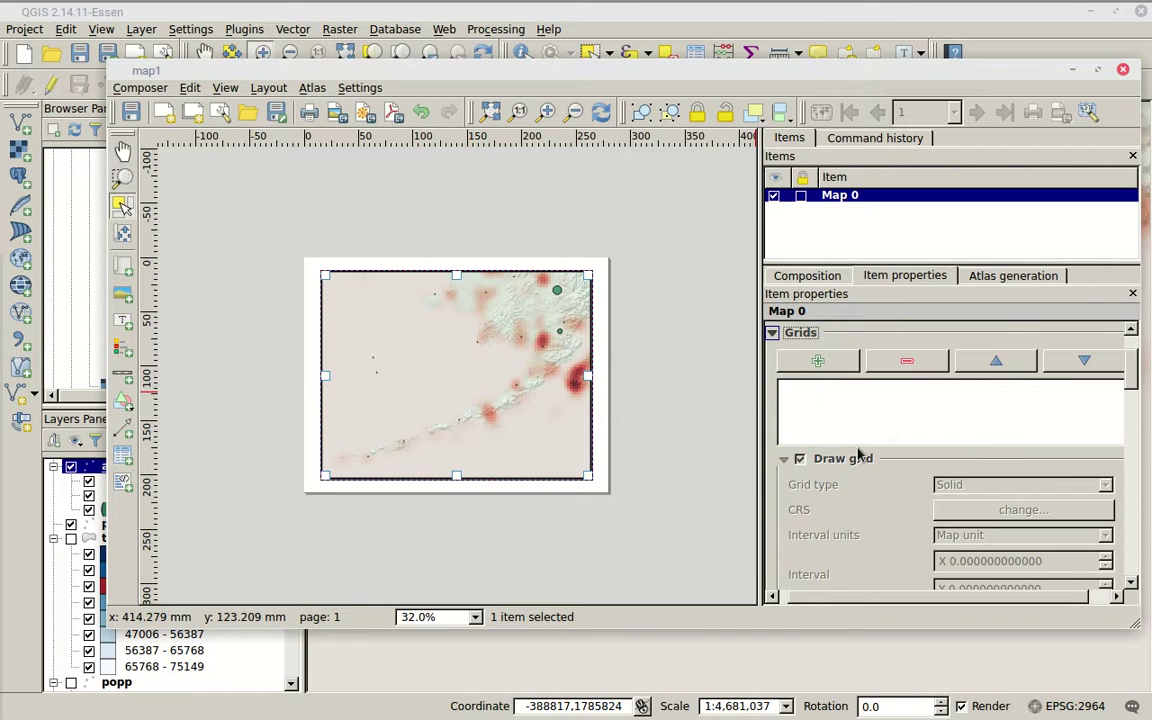
pyautogui.click(818, 362)
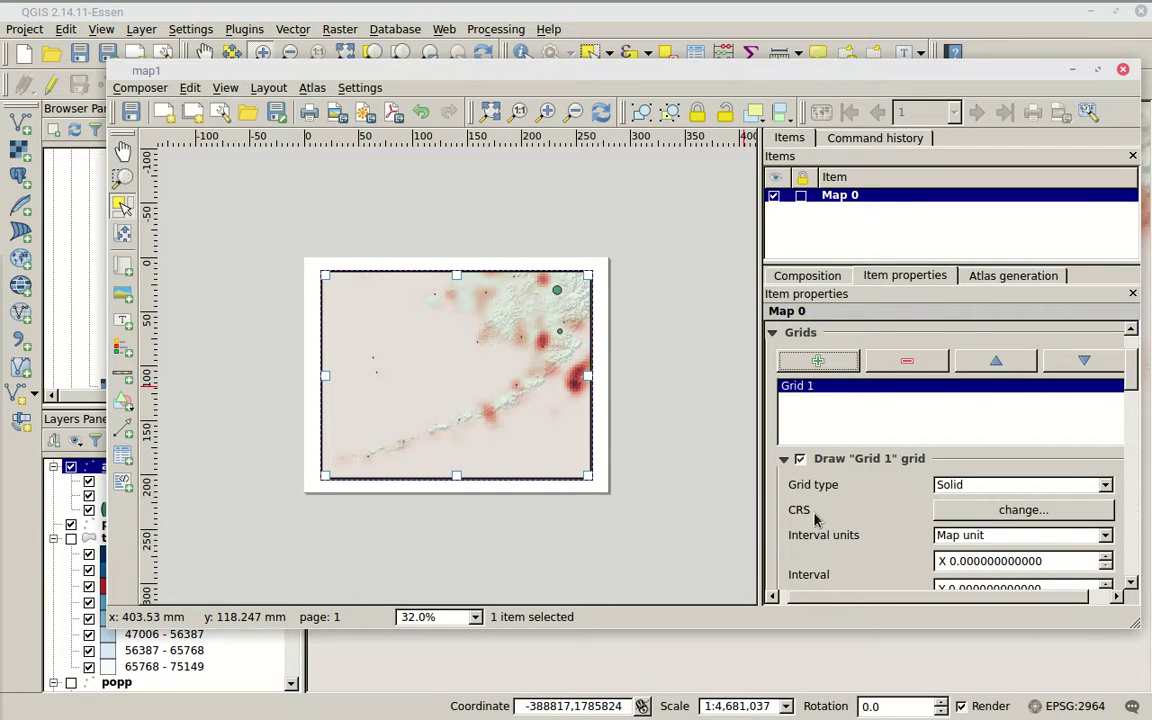
# Set the new grid's coordinate reference system to WGS 84 (EPSG:4326)
pyautogui.click(977, 508)
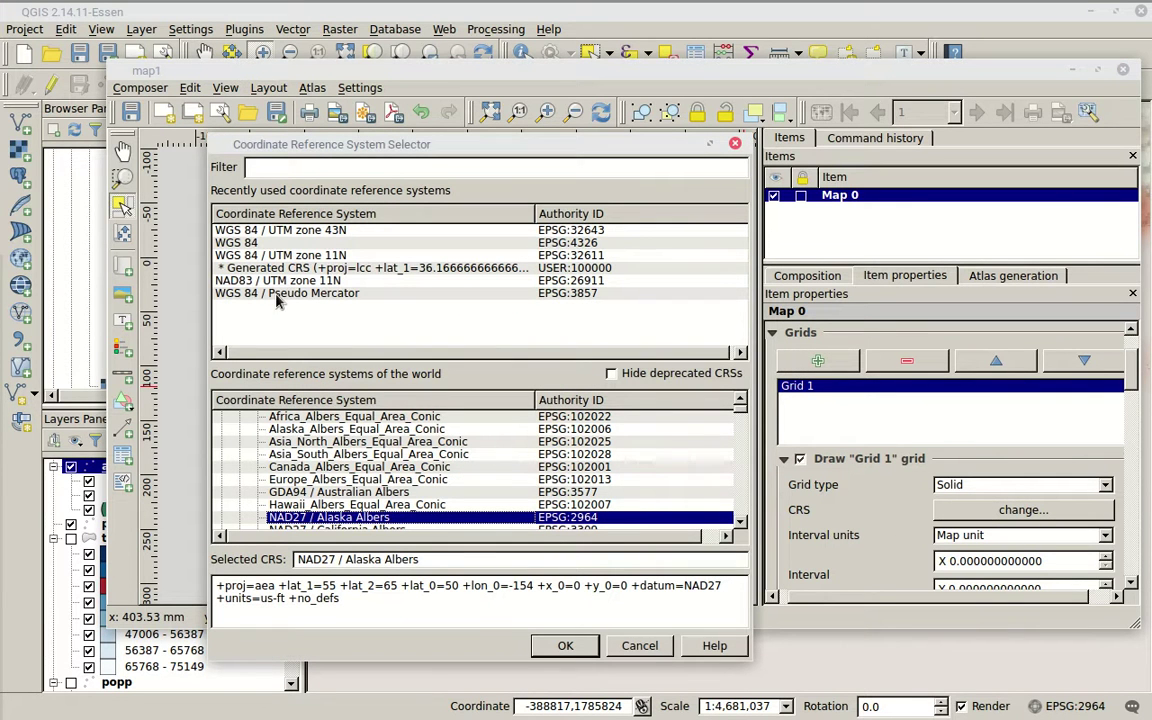
pyautogui.click(292, 243)
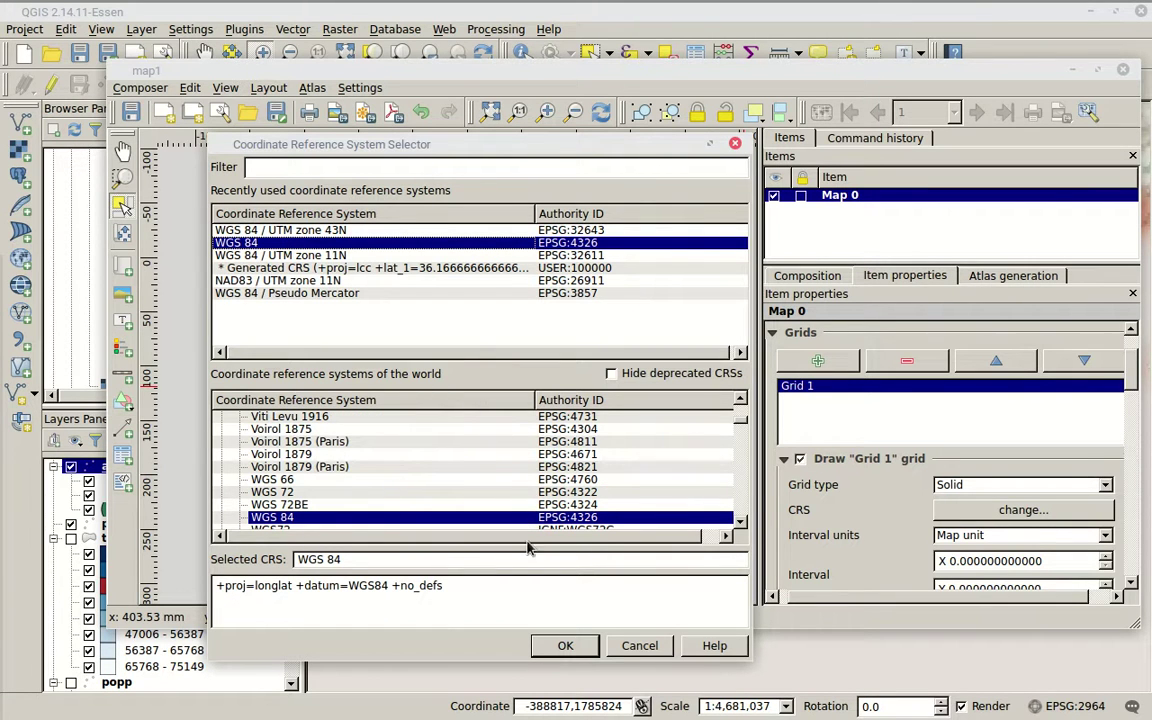
pyautogui.click(565, 646)
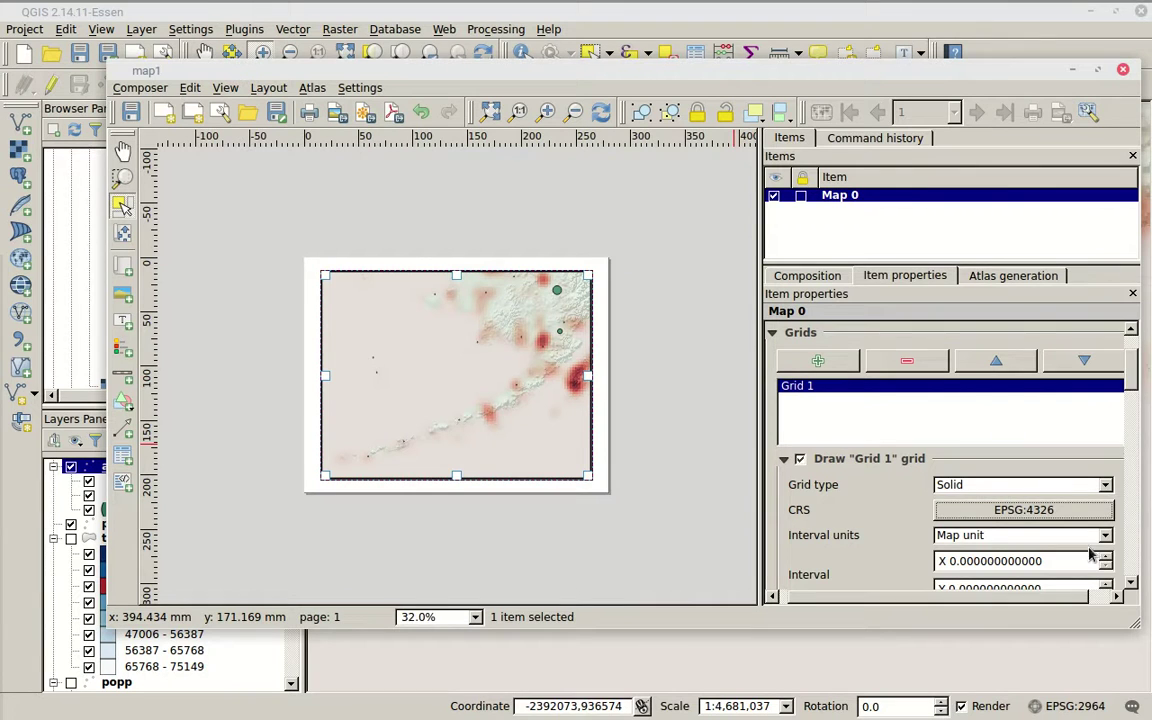
# Set Grid 1's X interval to 0.5 map units and try to enter a Y interval containing a 5
pyautogui.scroll(-3, 1134, 381)
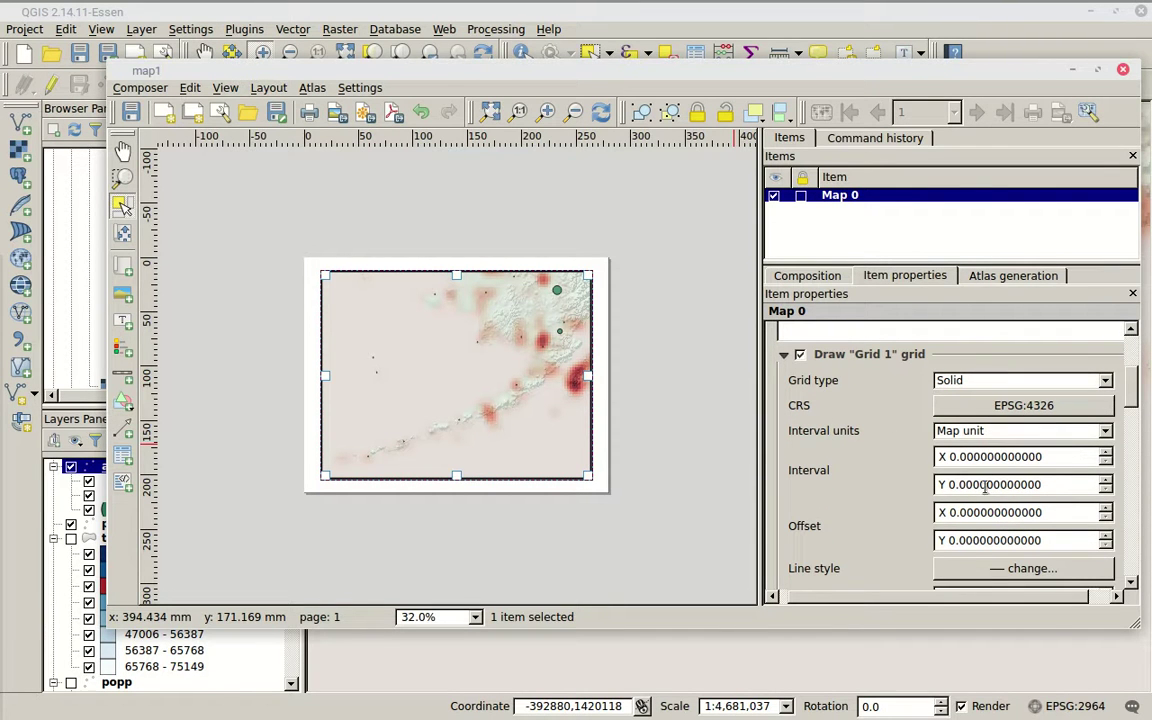
pyautogui.moveTo(1058, 459); pyautogui.dragTo(958, 457)
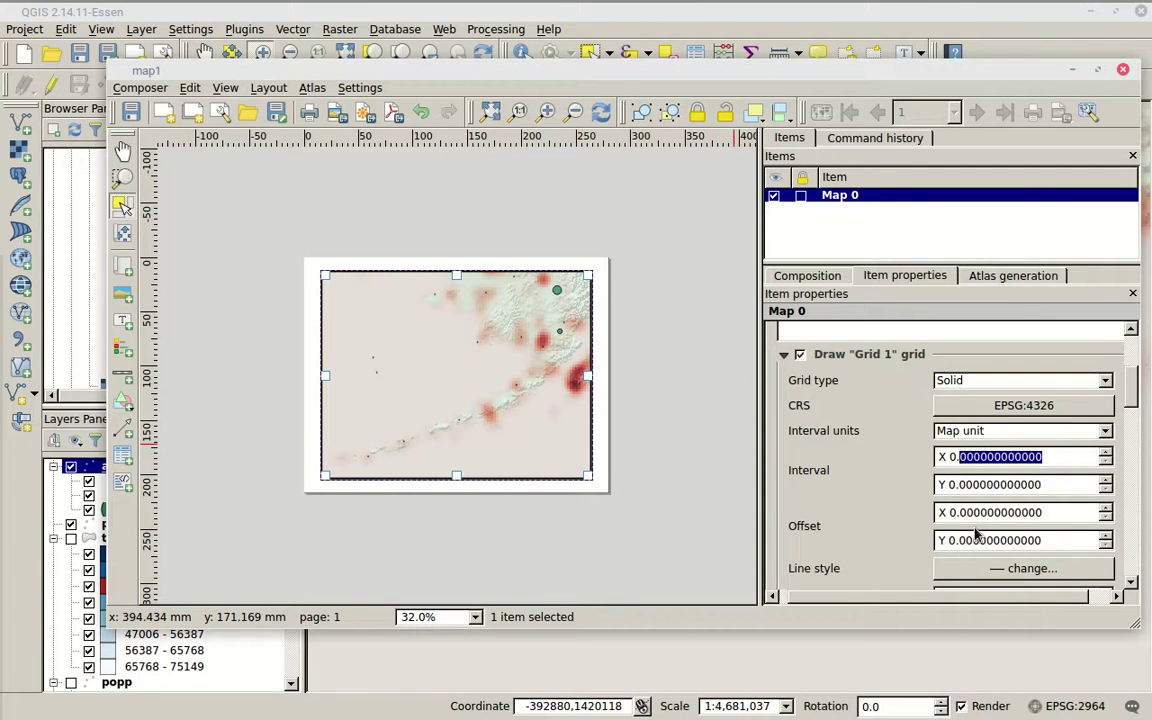
pyautogui.write('5')
pyautogui.click(1056, 481)
pyautogui.write('5')
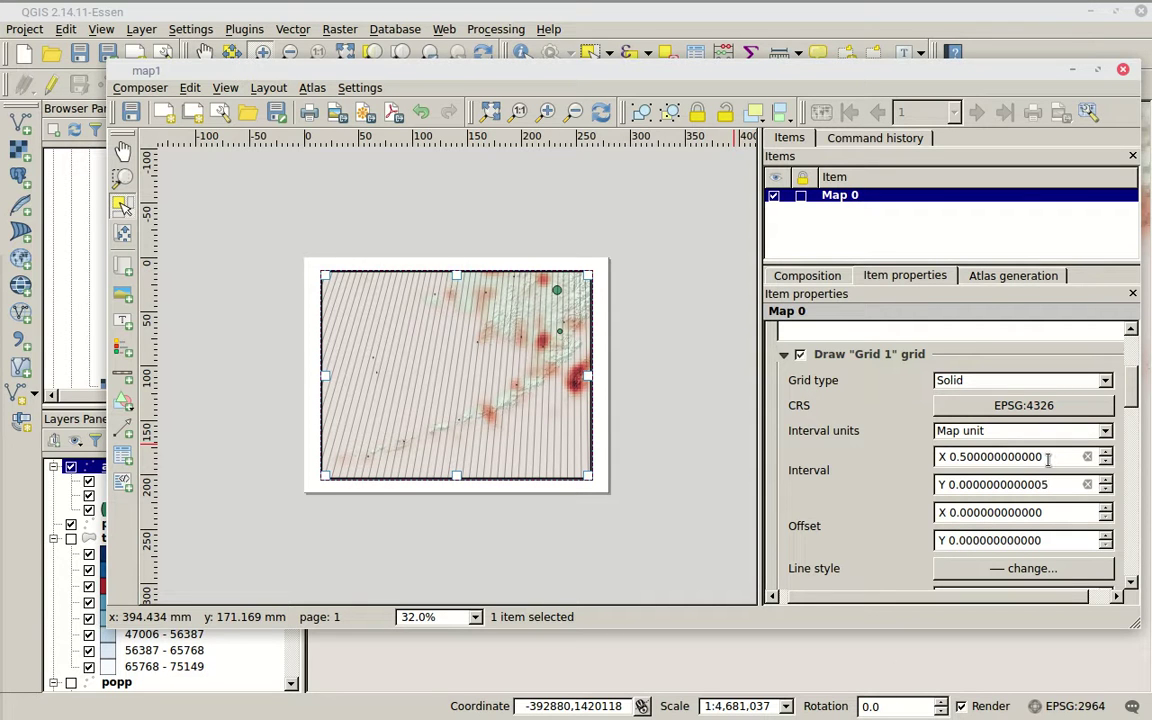
# Try to replace Grid 1's X interval with a whole number starting with 1
pyautogui.moveTo(1041, 453); pyautogui.dragTo(882, 452)
pyautogui.click(948, 457)
pyautogui.write('1')
pyautogui.moveTo(1056, 456); pyautogui.dragTo(940, 457)
pyautogui.click(948, 457)
pyautogui.write('1')
pyautogui.moveTo(1052, 457); pyautogui.dragTo(943, 452)
pyautogui.click(943, 455)
pyautogui.write('X')
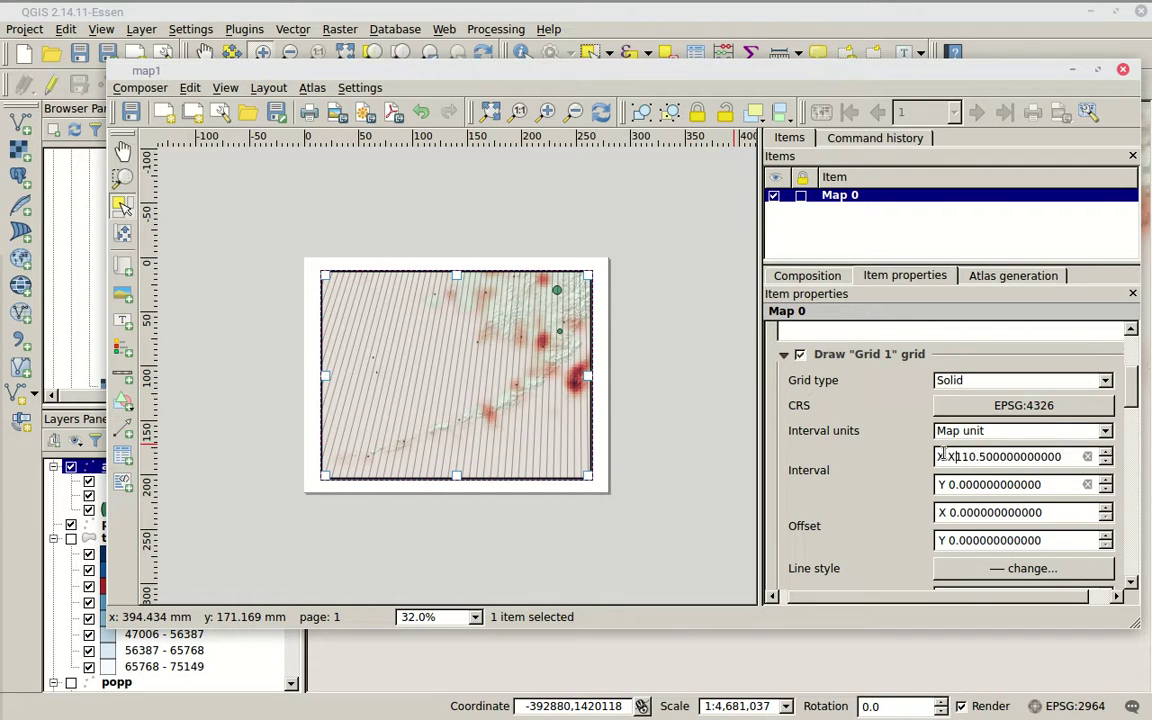
pyautogui.press('BackSpace')
pyautogui.press('BackSpace')
pyautogui.press('BackSpace')
pyautogui.press('BackSpace')
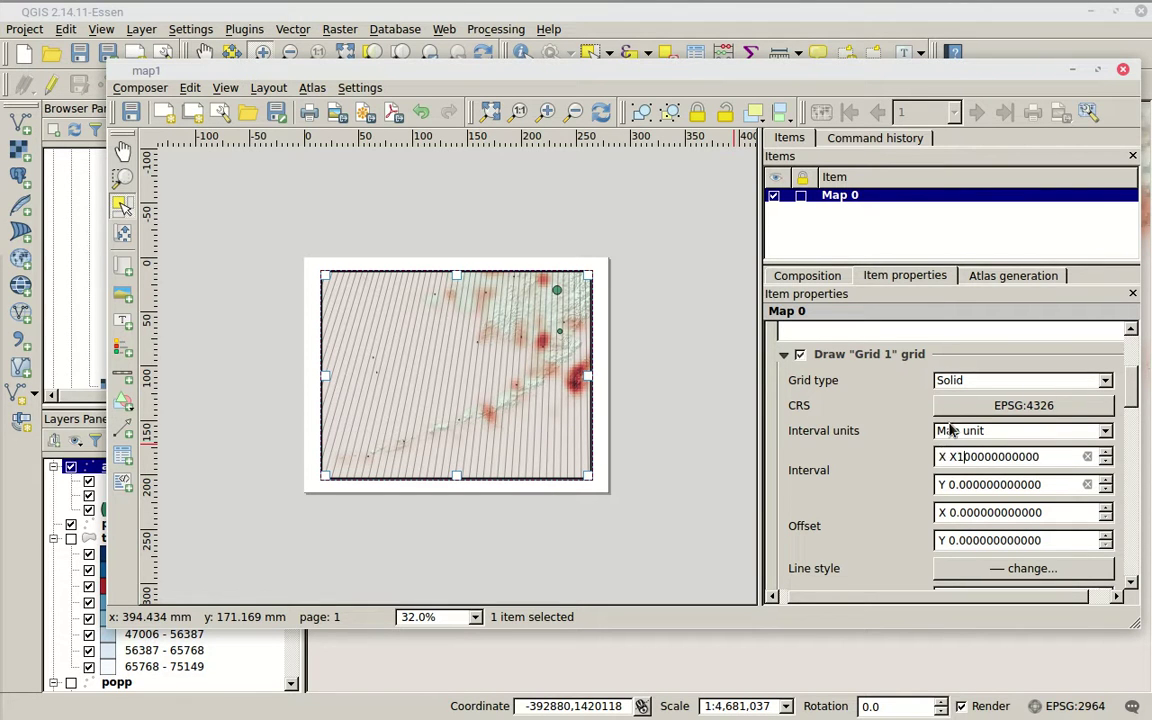
pyautogui.press('Return')
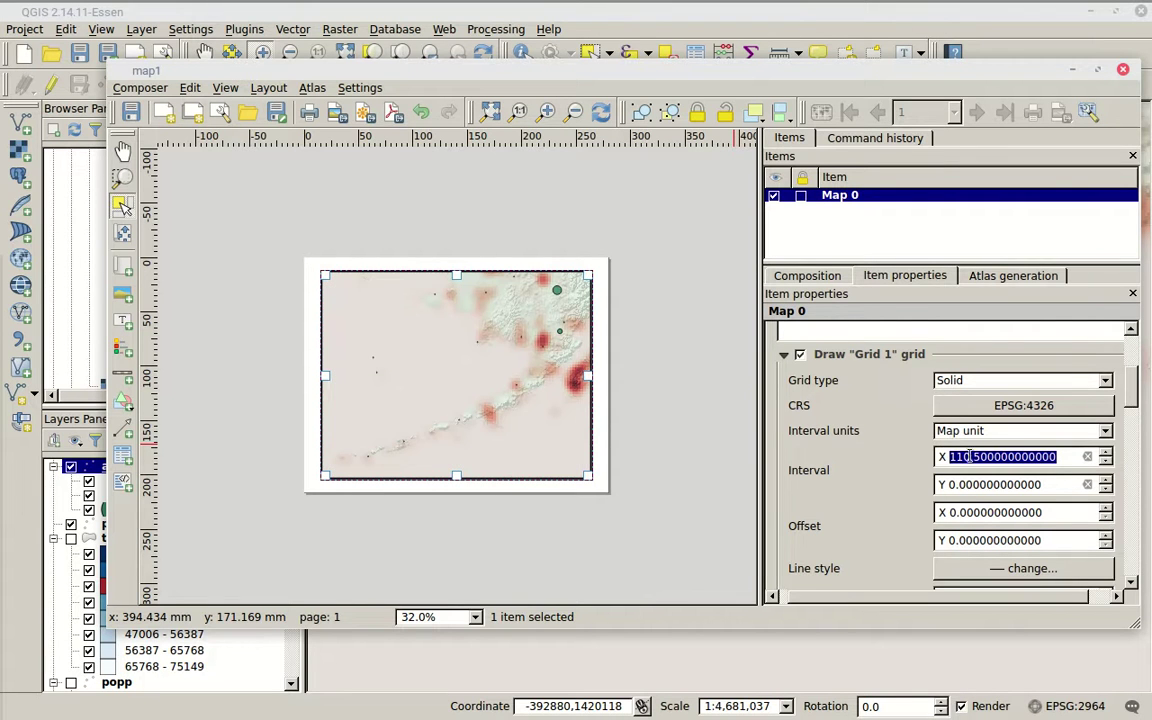
# Set Grid 1's X interval to 1 map unit
pyautogui.click(973, 456)
pyautogui.moveTo(957, 456); pyautogui.dragTo(968, 457)
pyautogui.press('BackSpace')
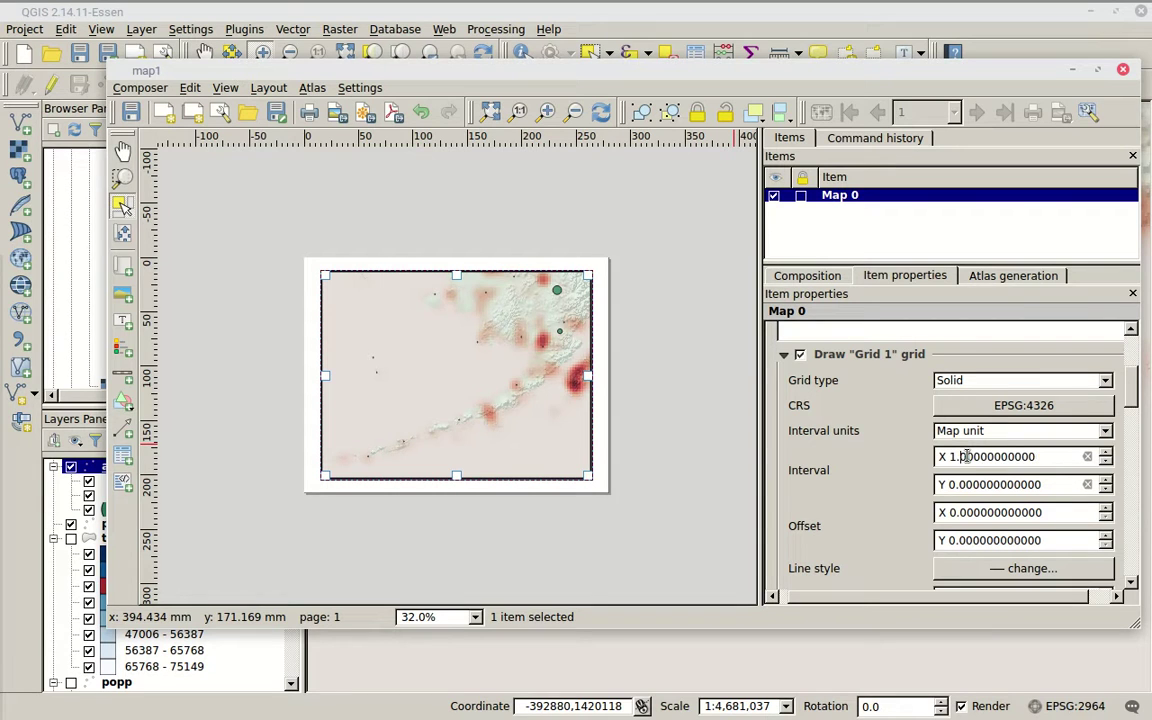
pyautogui.press('Return')
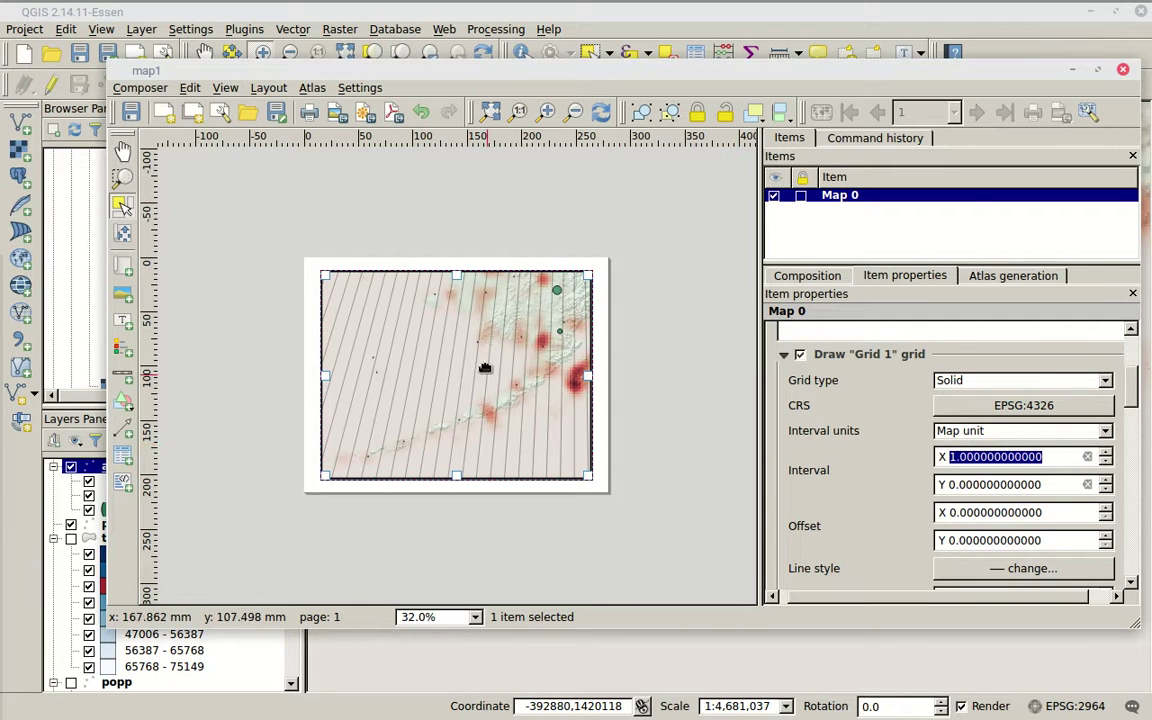
# Set Grid 1's X interval to 10 map units and its Y interval to 5 map units
pyautogui.click(957, 457)
pyautogui.write('0')
pyautogui.press('Return')
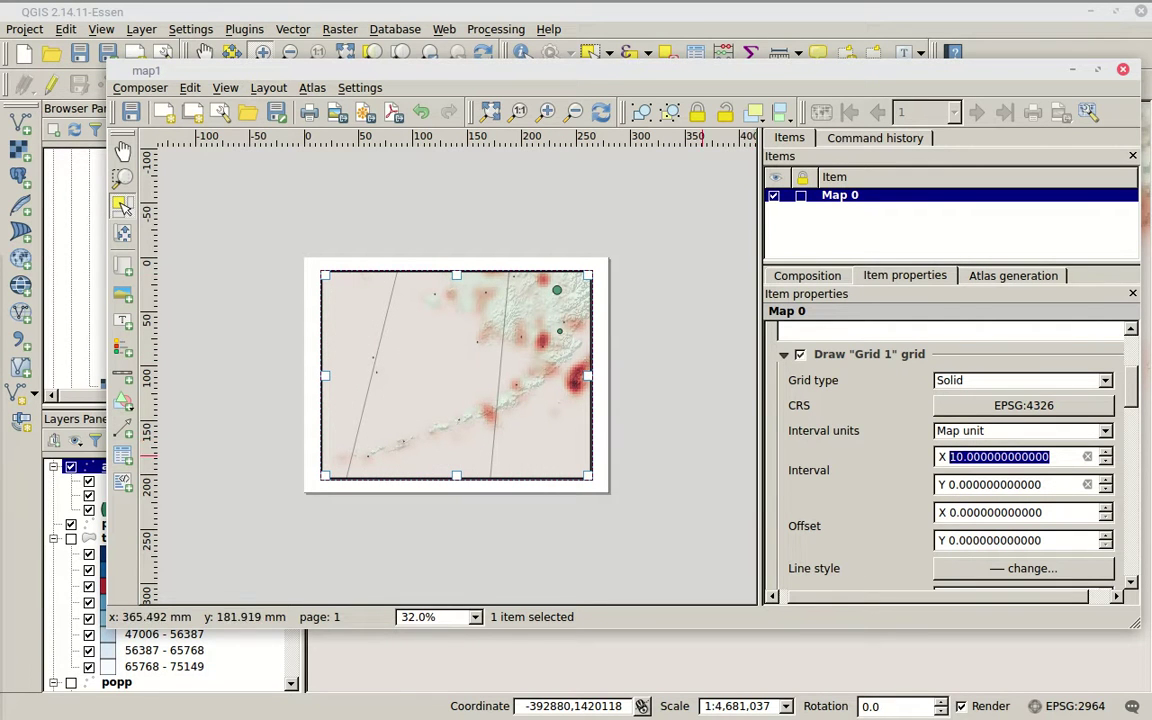
pyautogui.click(957, 484)
pyautogui.moveTo(955, 484); pyautogui.dragTo(943, 483)
pyautogui.write('5')
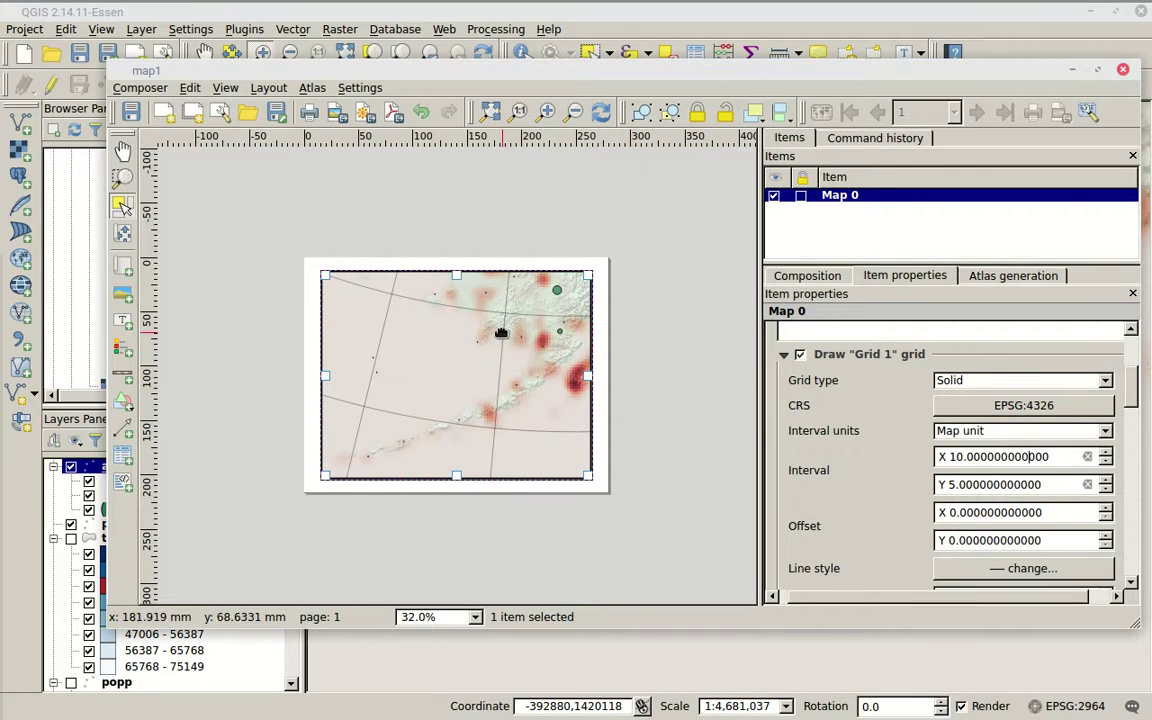
# Enable drawing of coordinates for Grid 1 around the map
pyautogui.scroll(4, 500, 343)
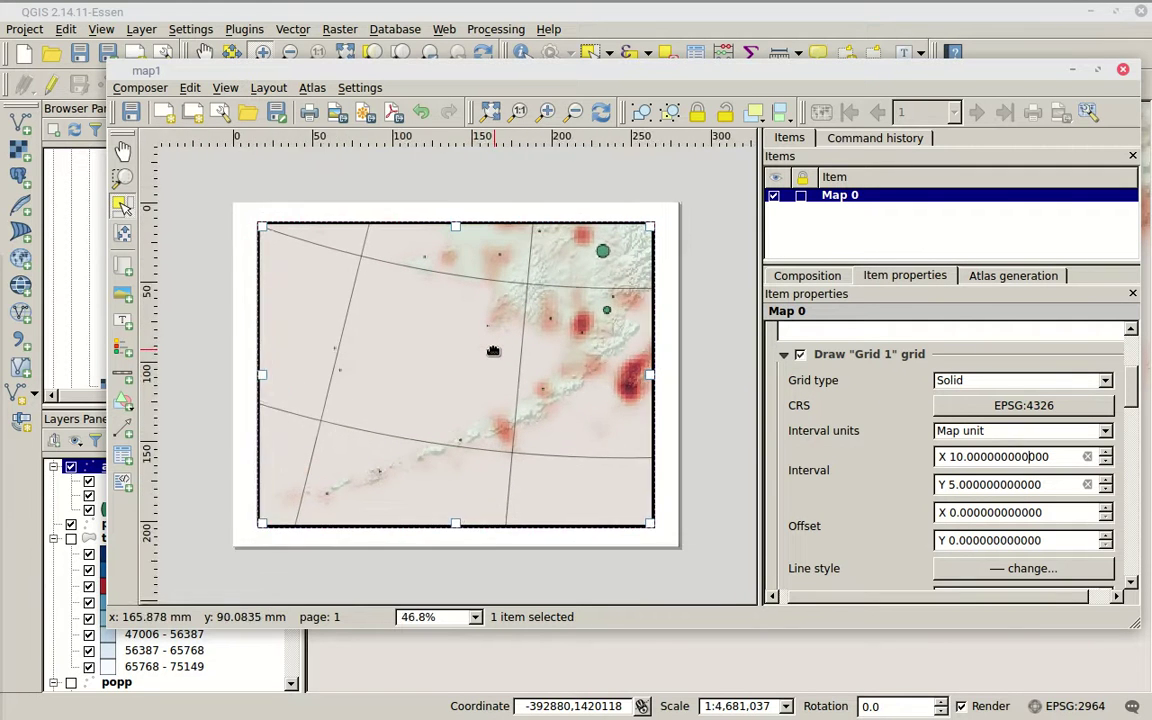
pyautogui.scroll(1, 493, 351)
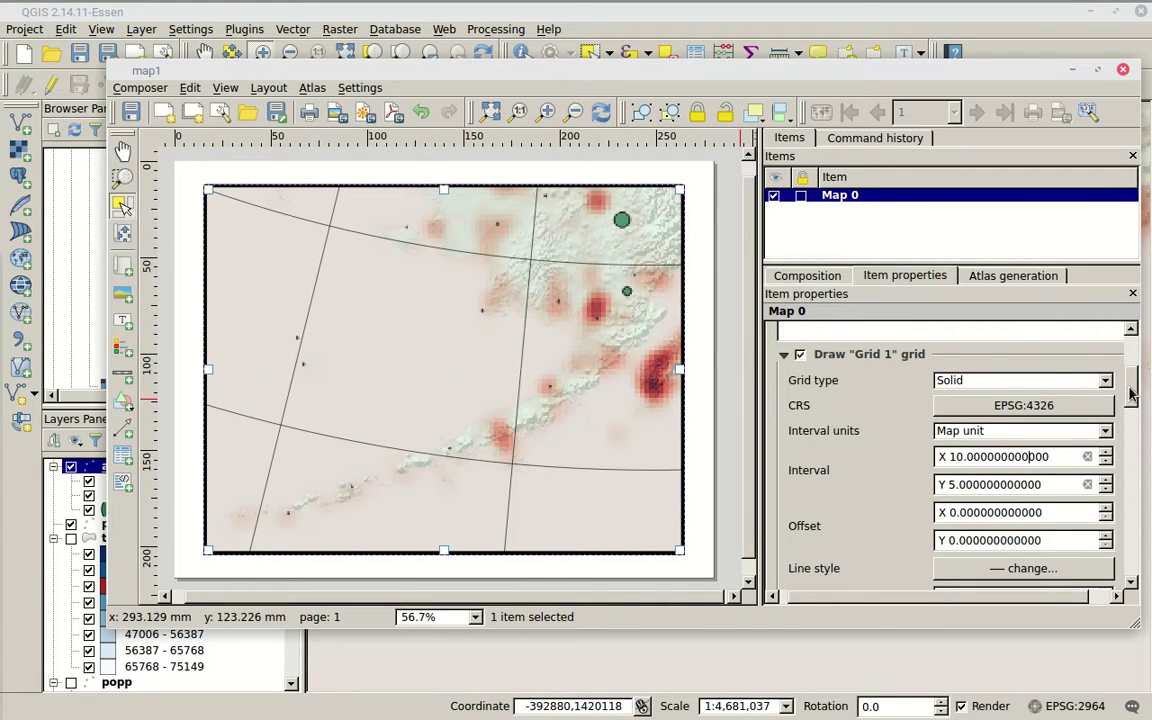
pyautogui.scroll(-3, 1130, 410)
pyautogui.moveTo(1130, 410); pyautogui.dragTo(1130, 457)
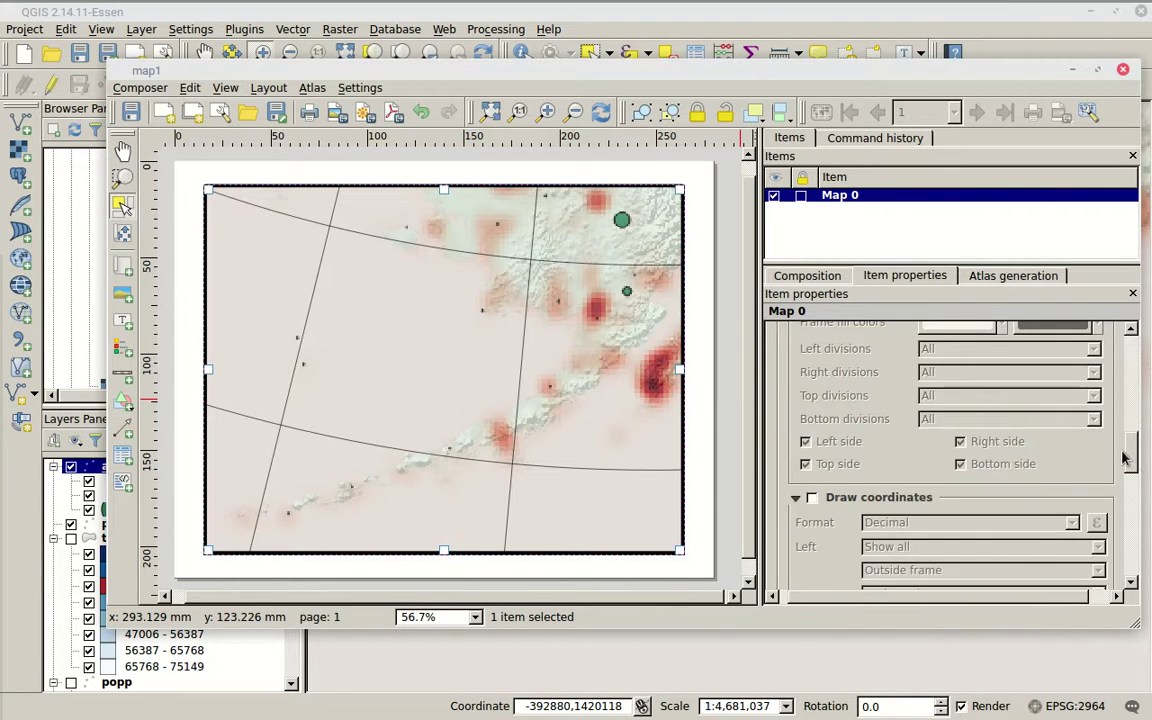
pyautogui.click(812, 498)
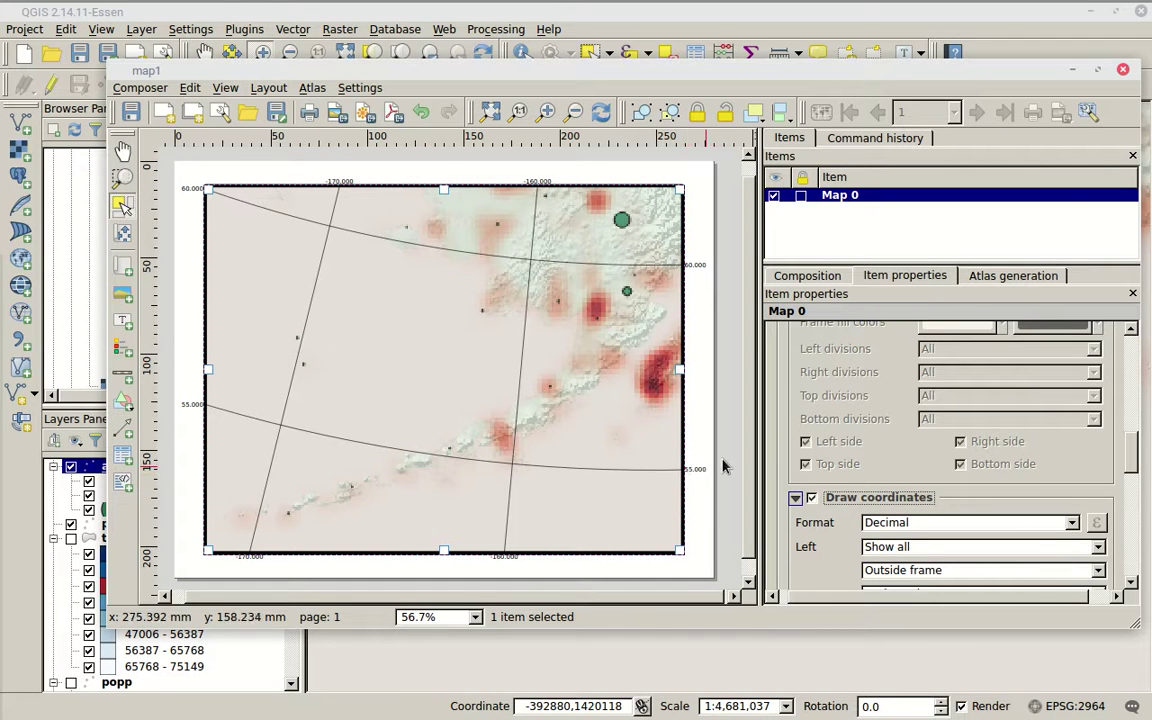
# Set the frame style of Grid 1 to Zebra
pyautogui.scroll(2, 1128, 436)
pyautogui.moveTo(1128, 436)
pyautogui.mouseDown()
pyautogui.moveTo(1123, 380)
pyautogui.moveTo(1130, 437)
pyautogui.mouseUp()
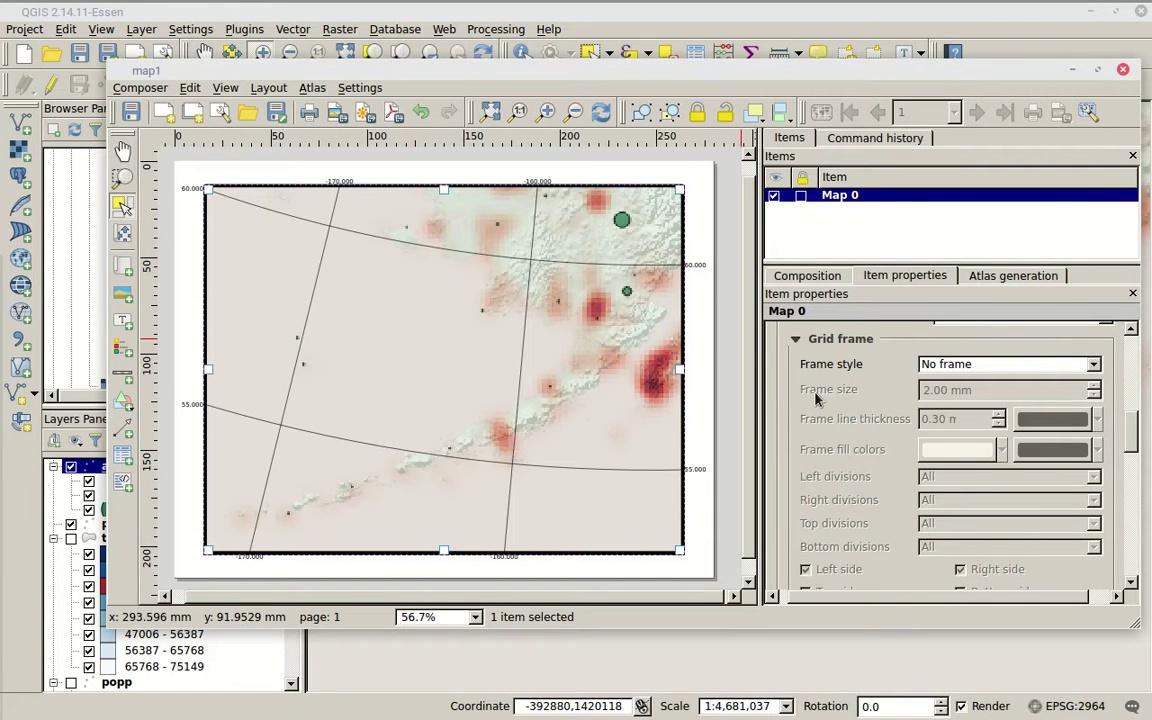
pyautogui.scroll(3, 1130, 432)
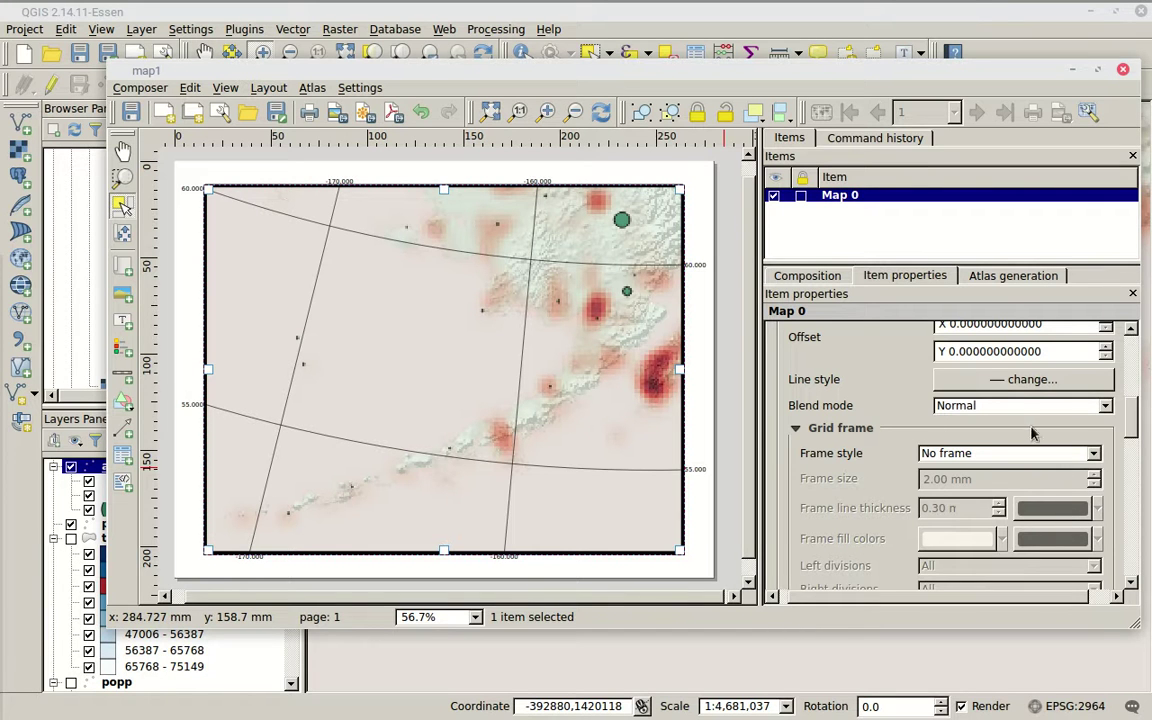
pyautogui.click(1078, 455)
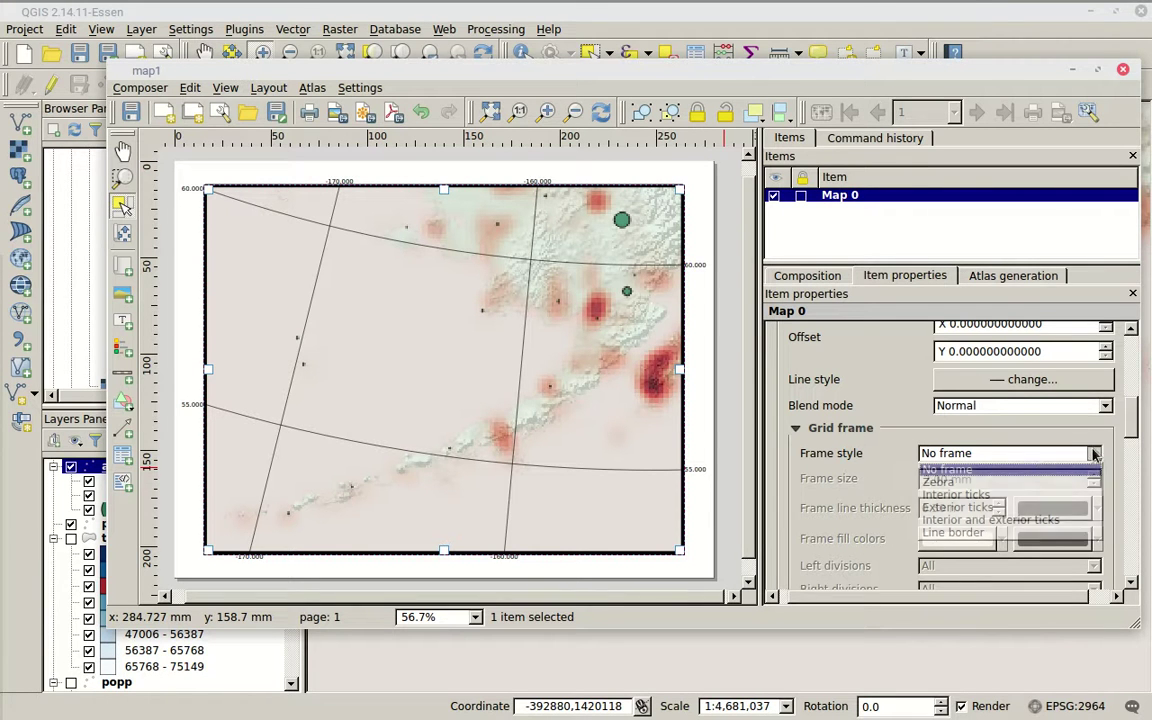
pyautogui.click(1012, 483)
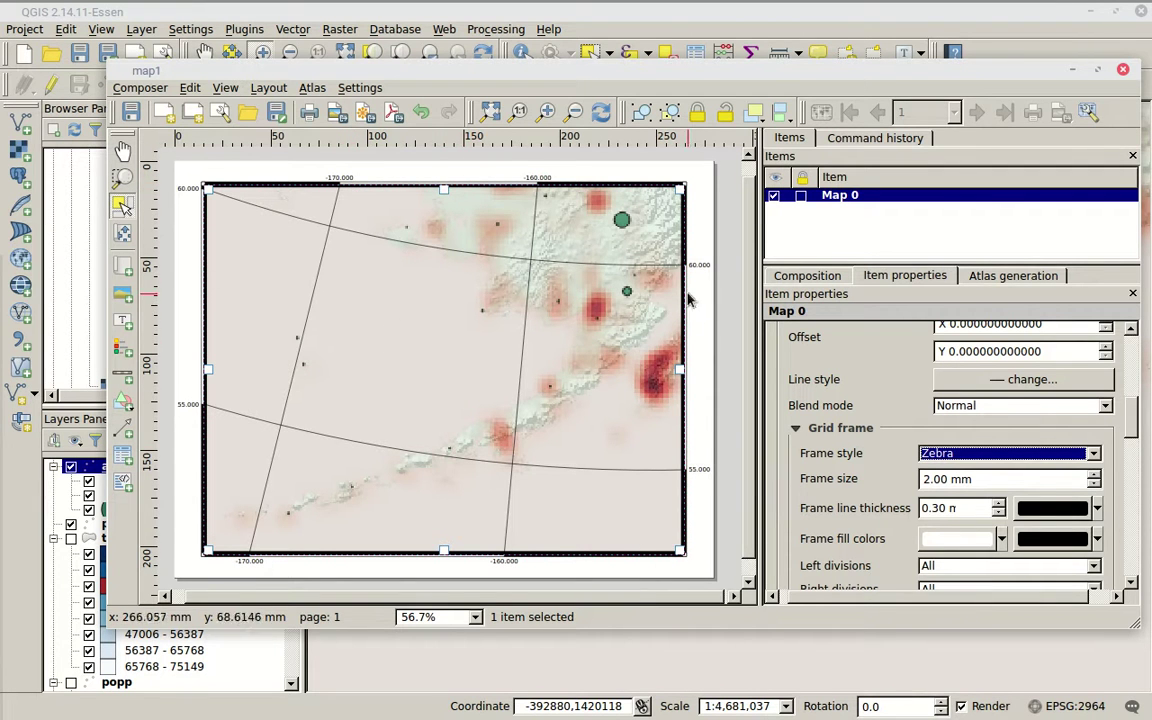
# Collapse the Grid 1 settings and turn off Map 0's own item frame
pyautogui.scroll(6, 897, 380)
pyautogui.click(783, 460)
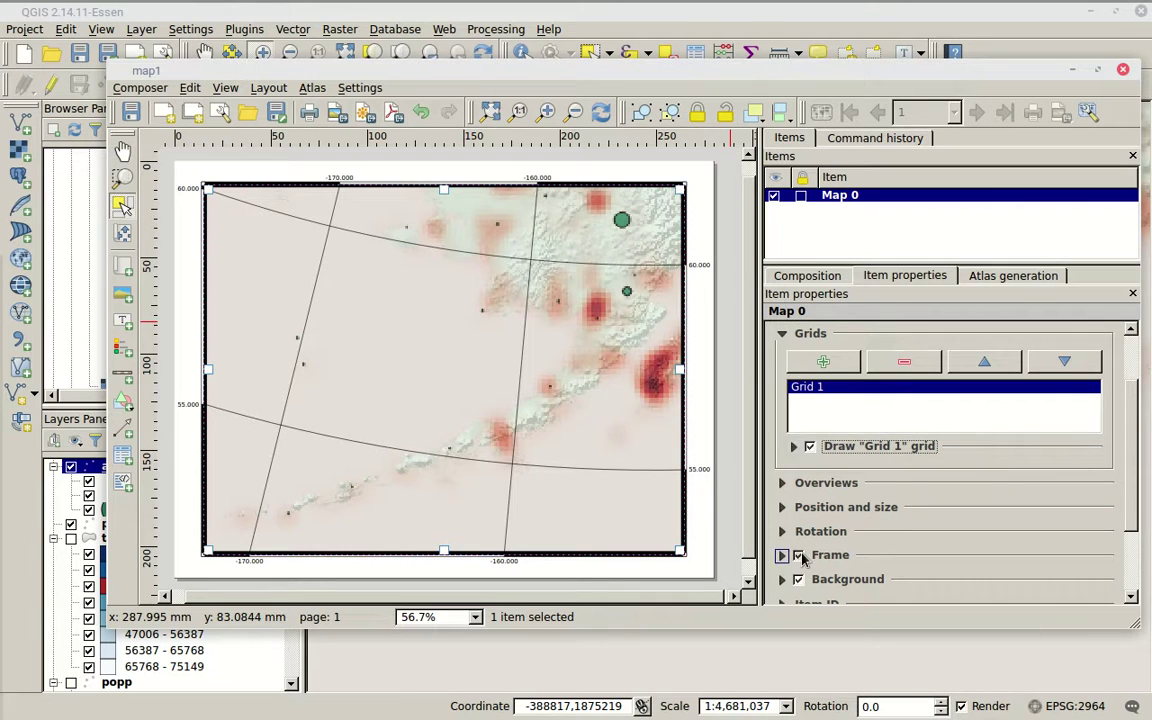
pyautogui.click(799, 556)
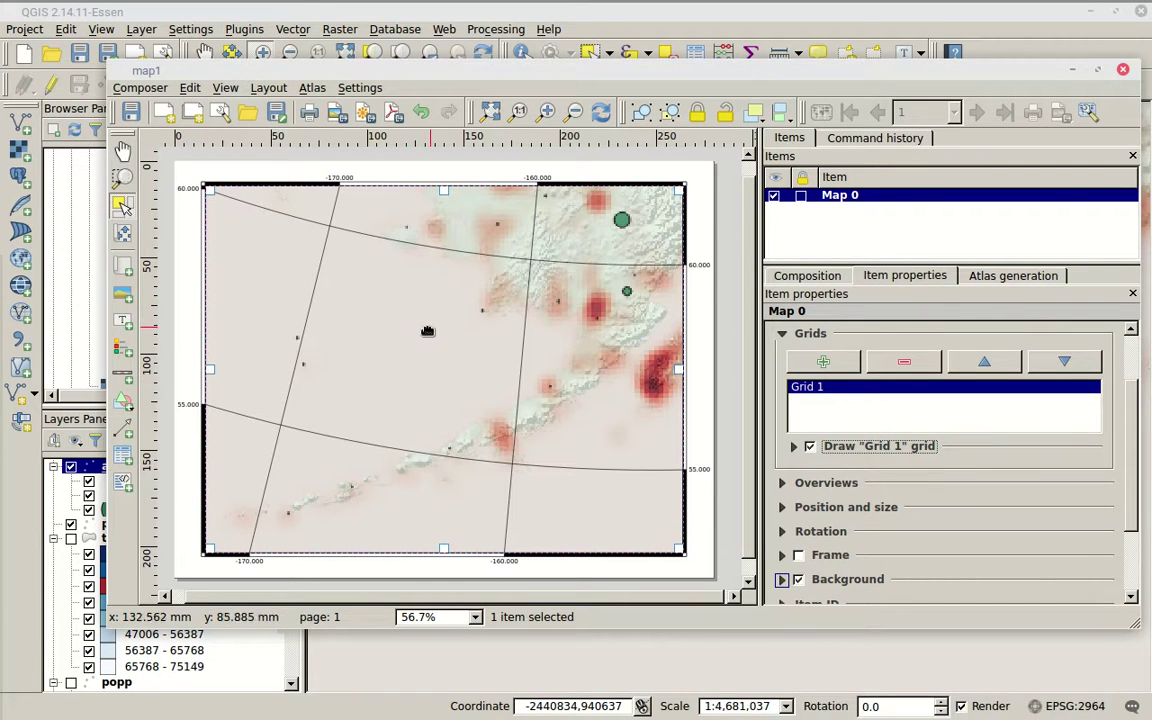
# Add a scale bar to the layout and place it in the lower-right corner of the map
pyautogui.click(123, 376)
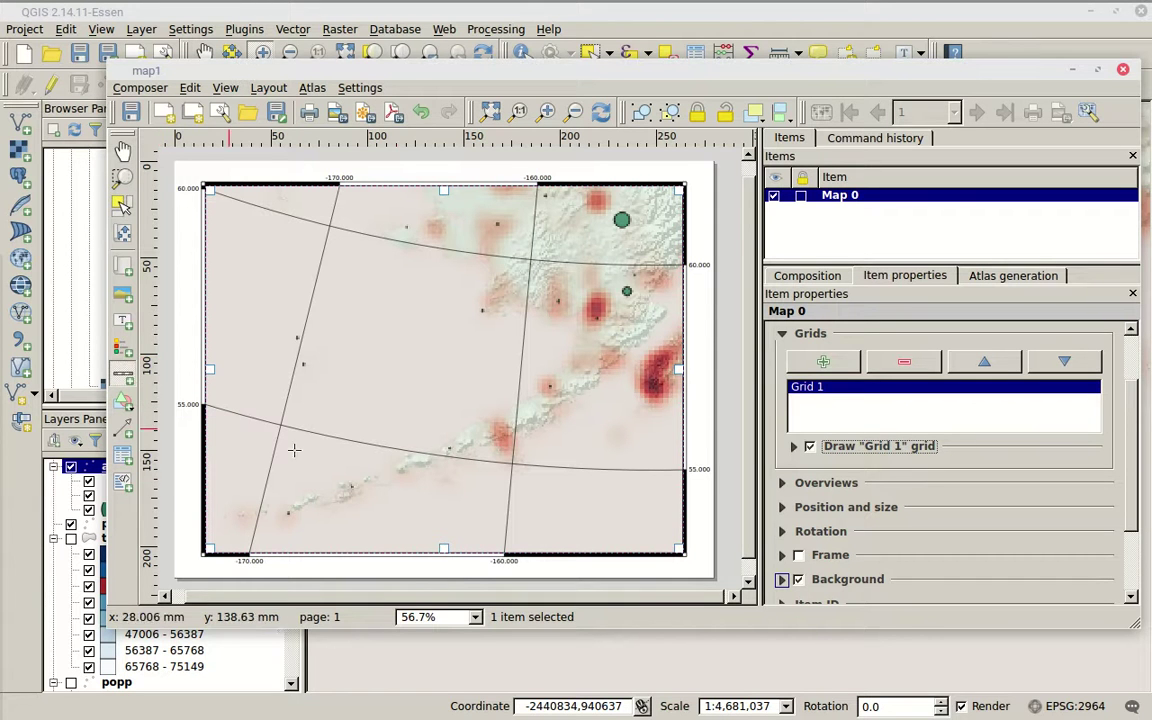
pyautogui.click(289, 511)
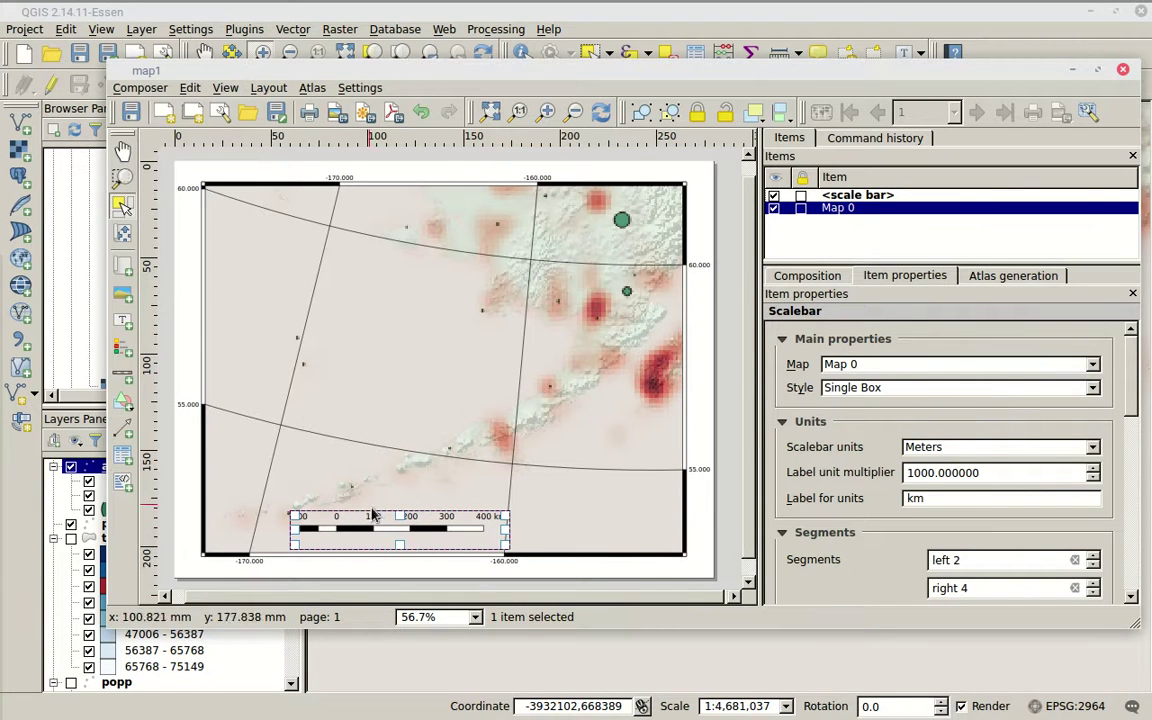
pyautogui.moveTo(376, 530); pyautogui.dragTo(543, 537)
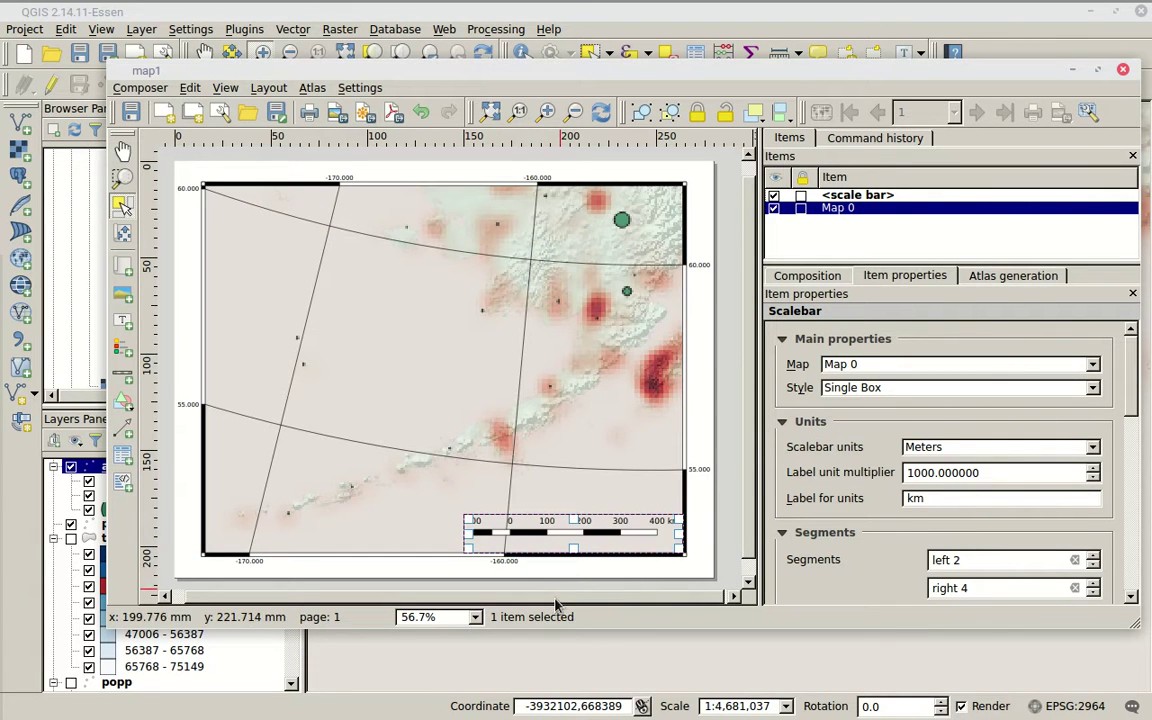
# Set the scale bar's units to Feet and shift it so it fits inside the map's lower-right corner
pyautogui.click(848, 195)
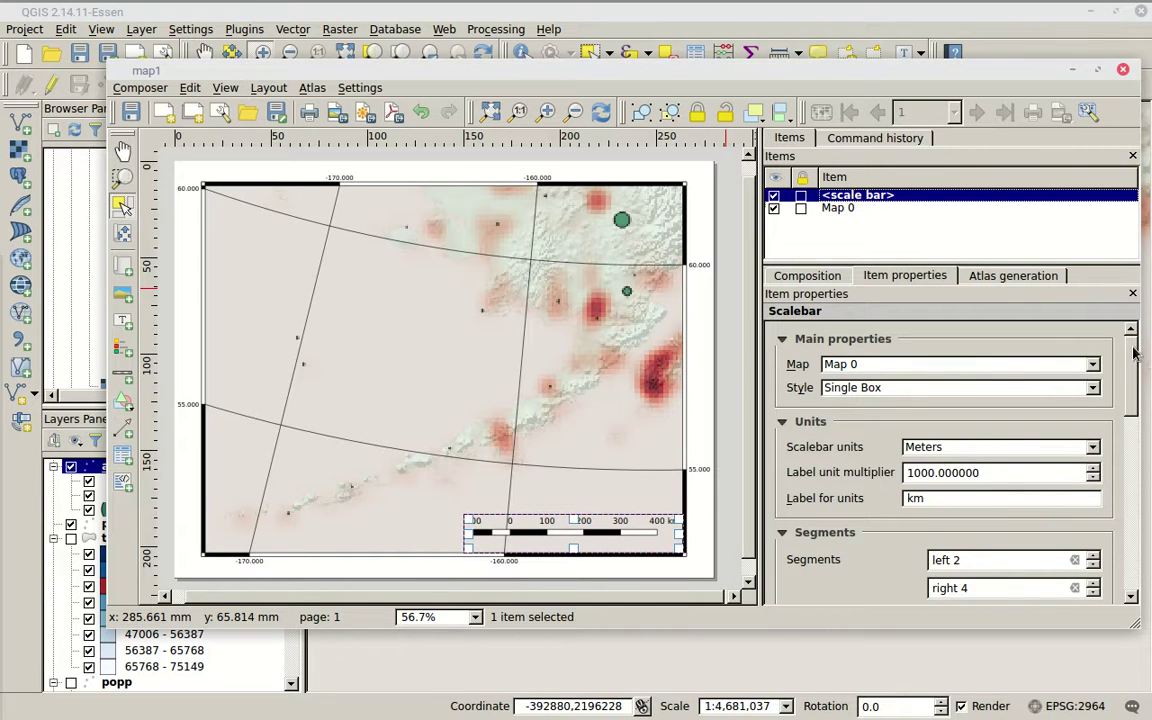
pyautogui.scroll(-10, 1117, 483)
pyautogui.scroll(10, 1117, 483)
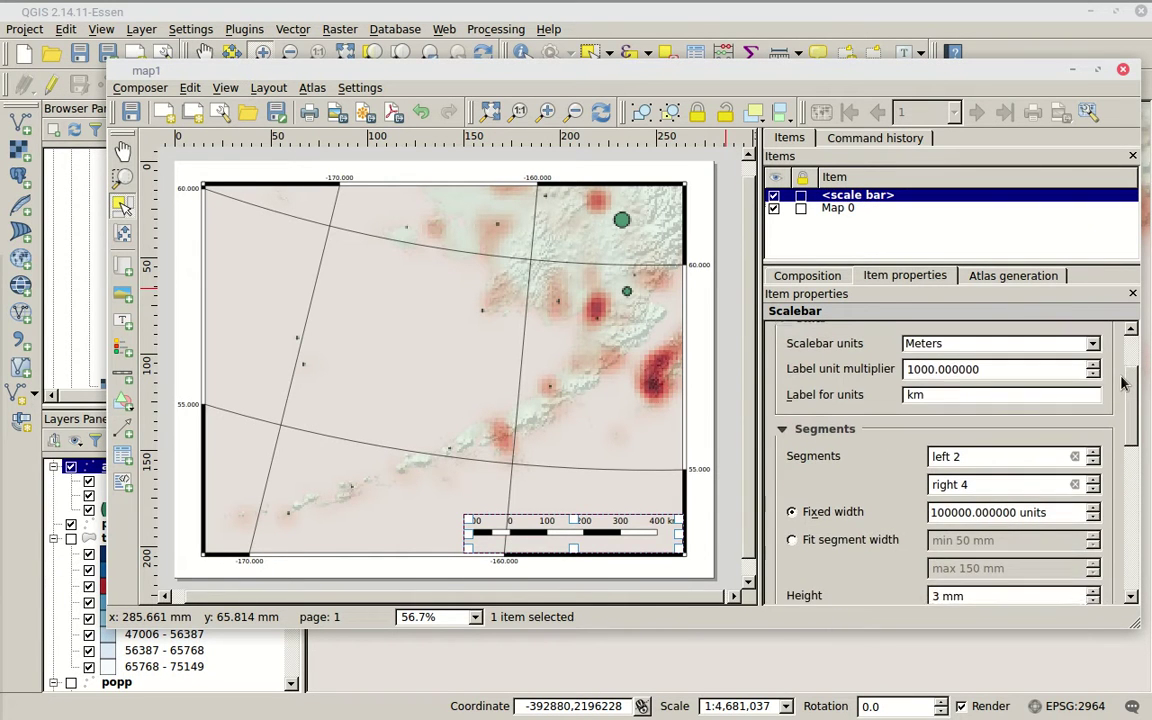
pyautogui.scroll(1, 1121, 373)
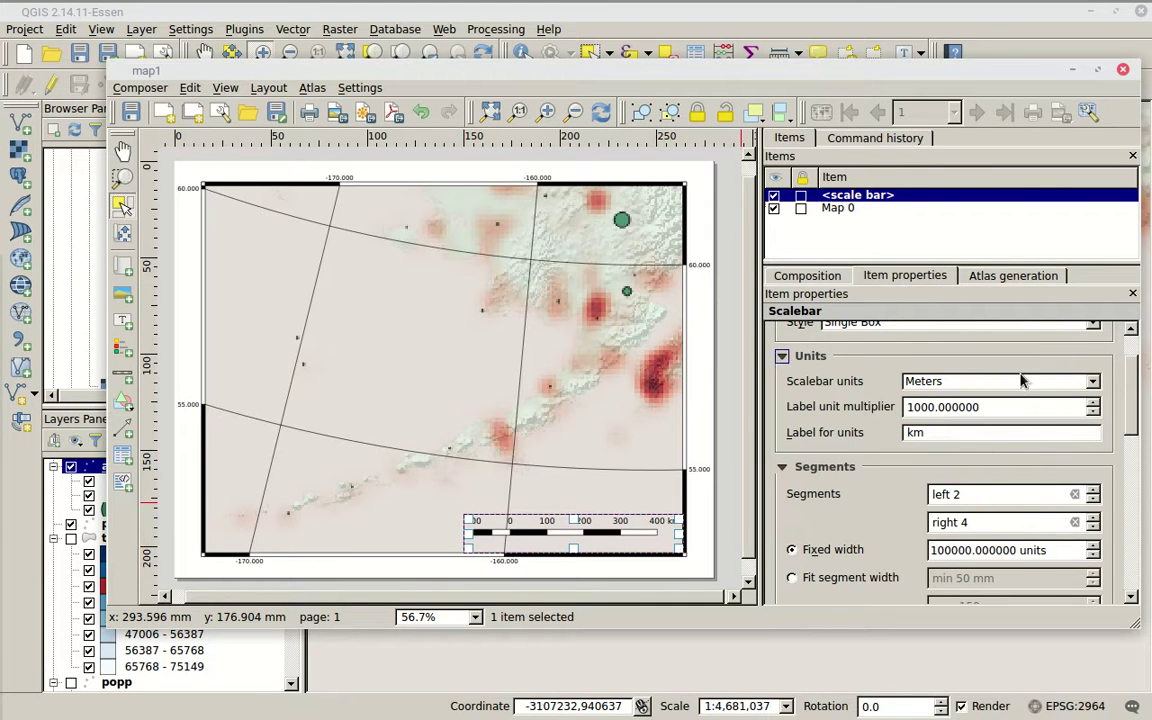
pyautogui.click(1094, 381)
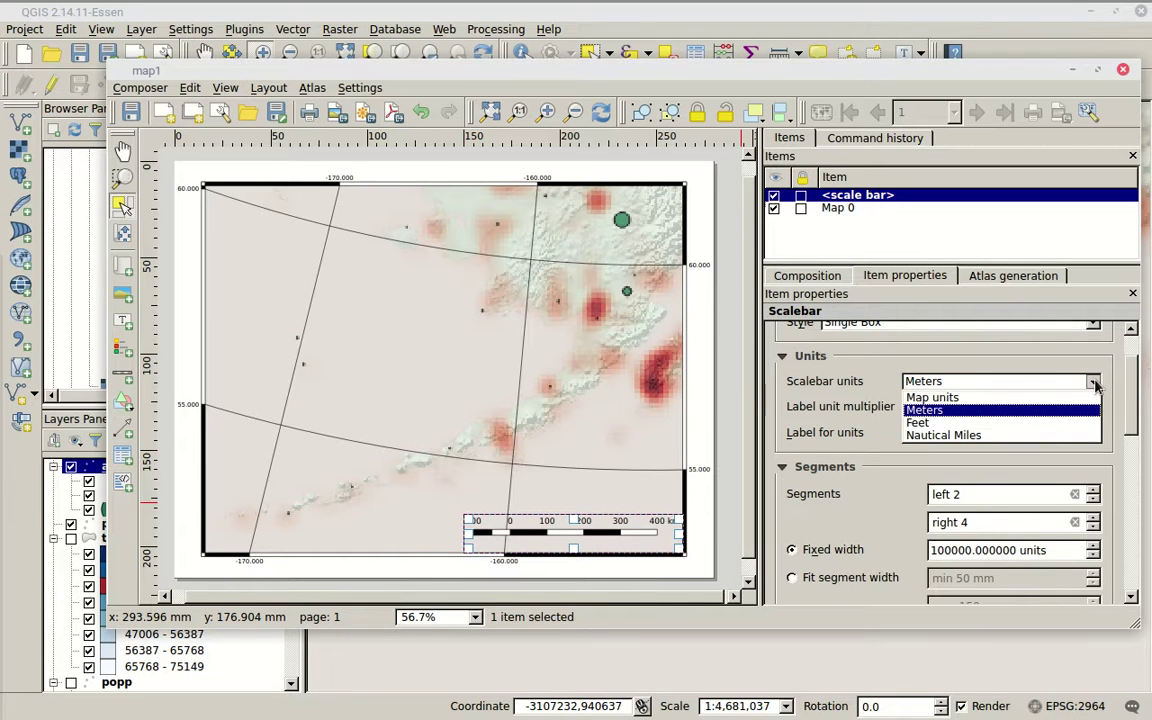
pyautogui.click(1045, 423)
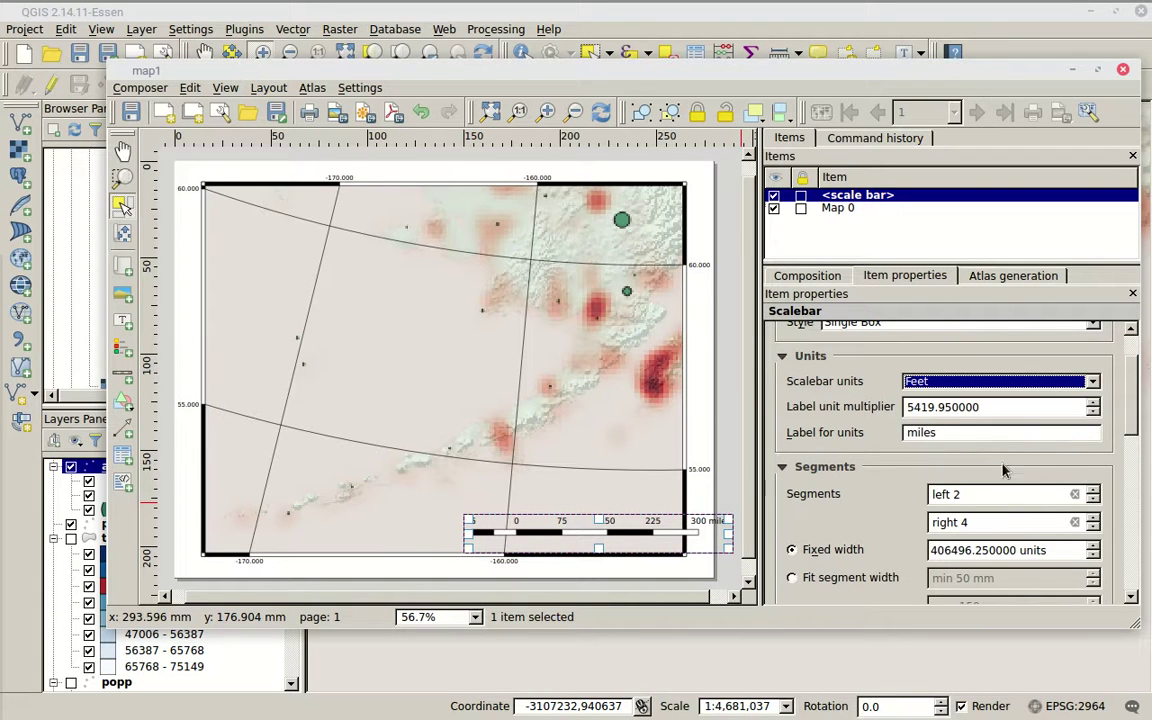
pyautogui.moveTo(625, 536); pyautogui.dragTo(576, 525)
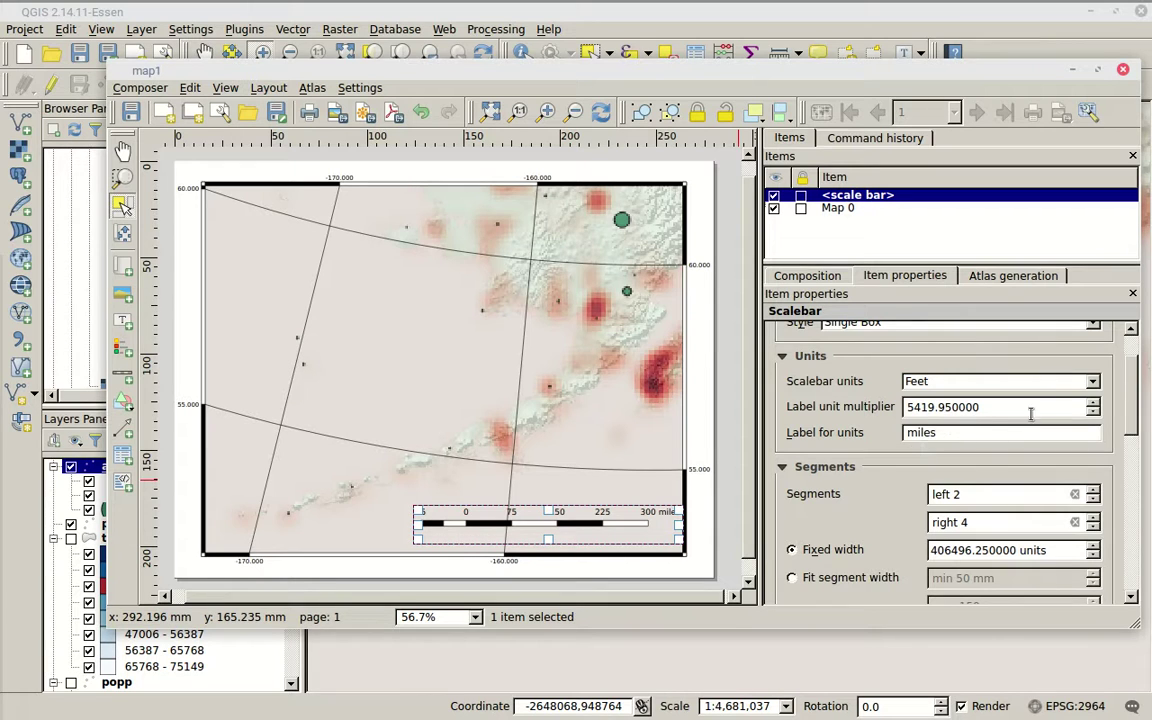
# Set the scale bar's units to Meters, with a label unit multiplier of 1 and the unit label m
pyautogui.click(1093, 383)
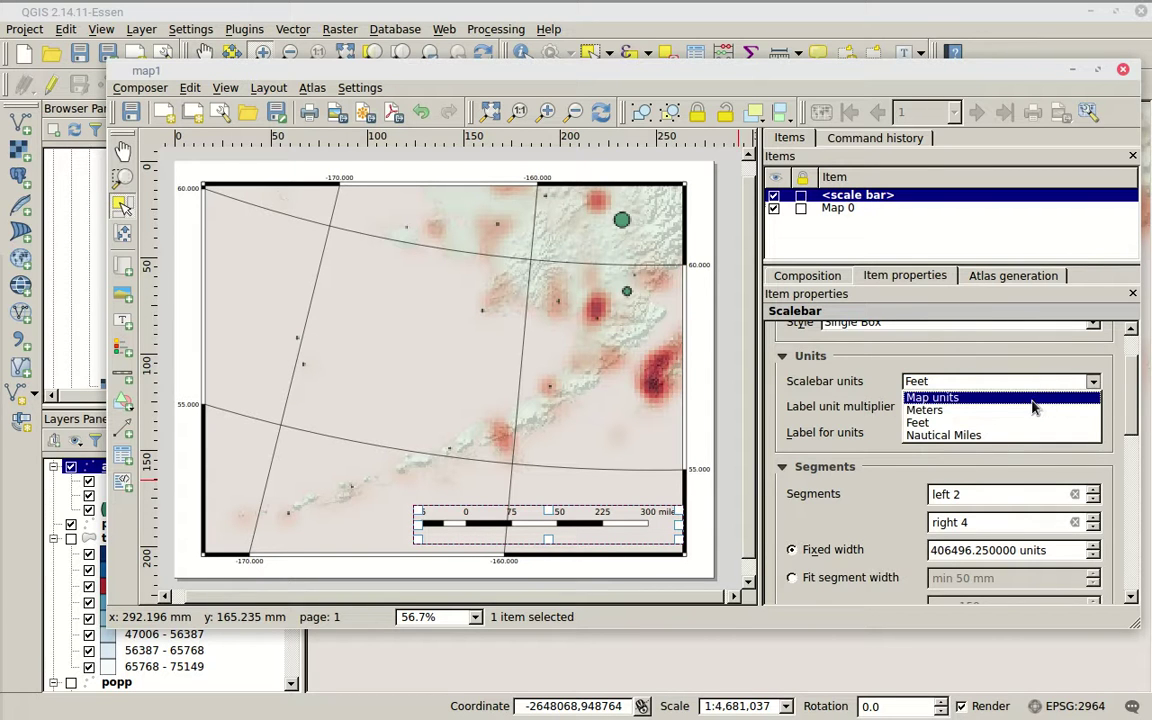
pyautogui.click(1030, 410)
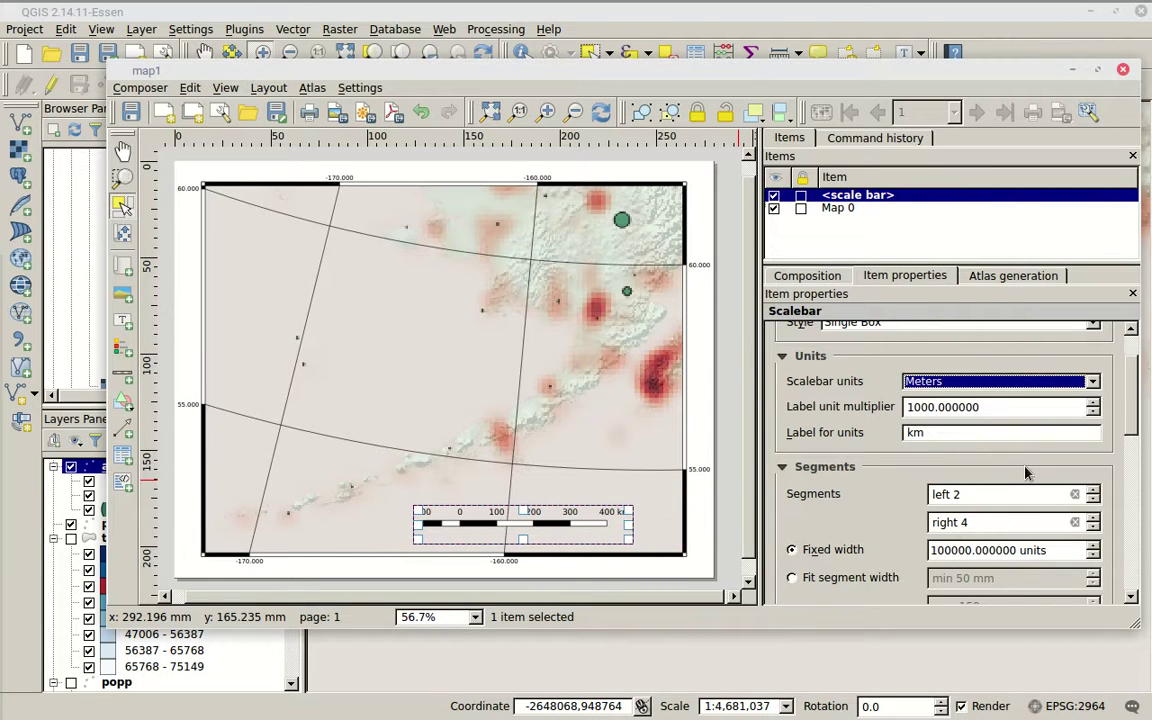
pyautogui.doubleClick(932, 408)
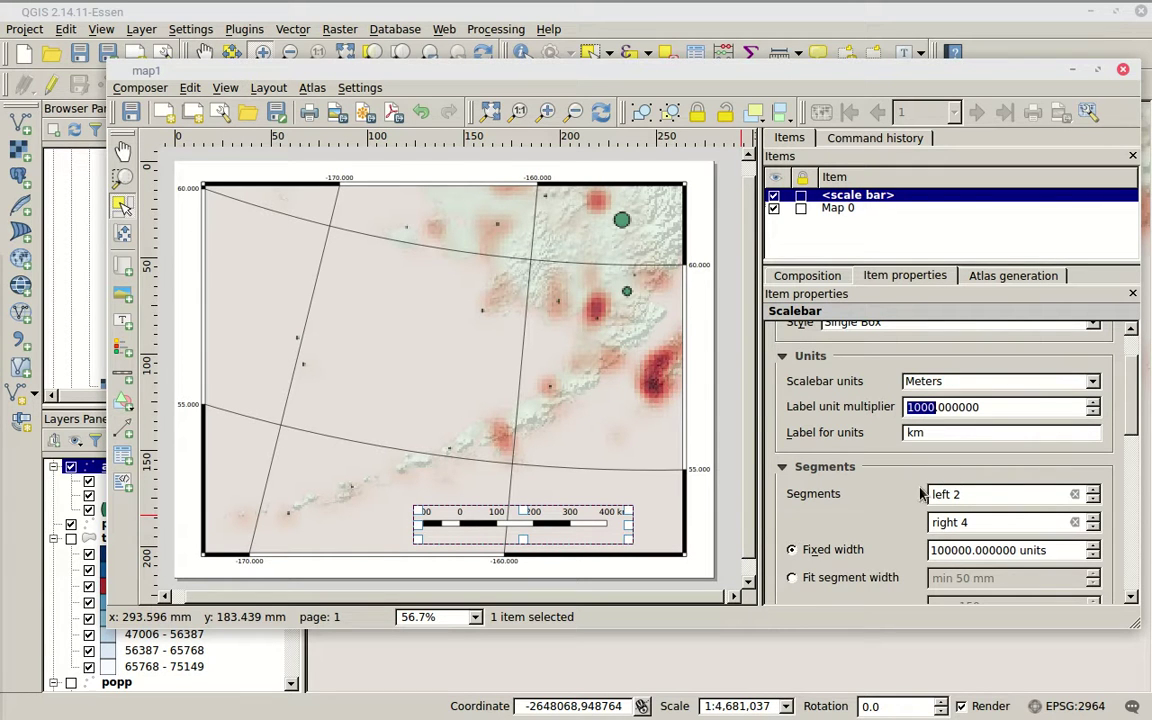
pyautogui.write('1')
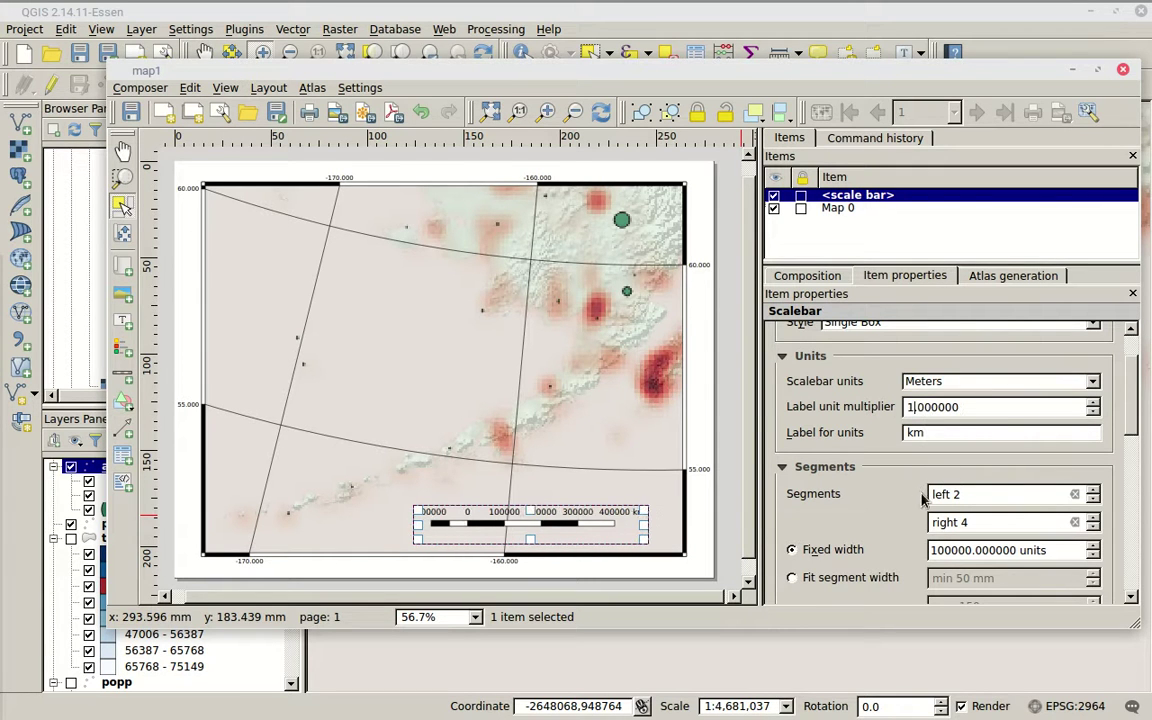
pyautogui.doubleClick(932, 436)
pyautogui.write('m')
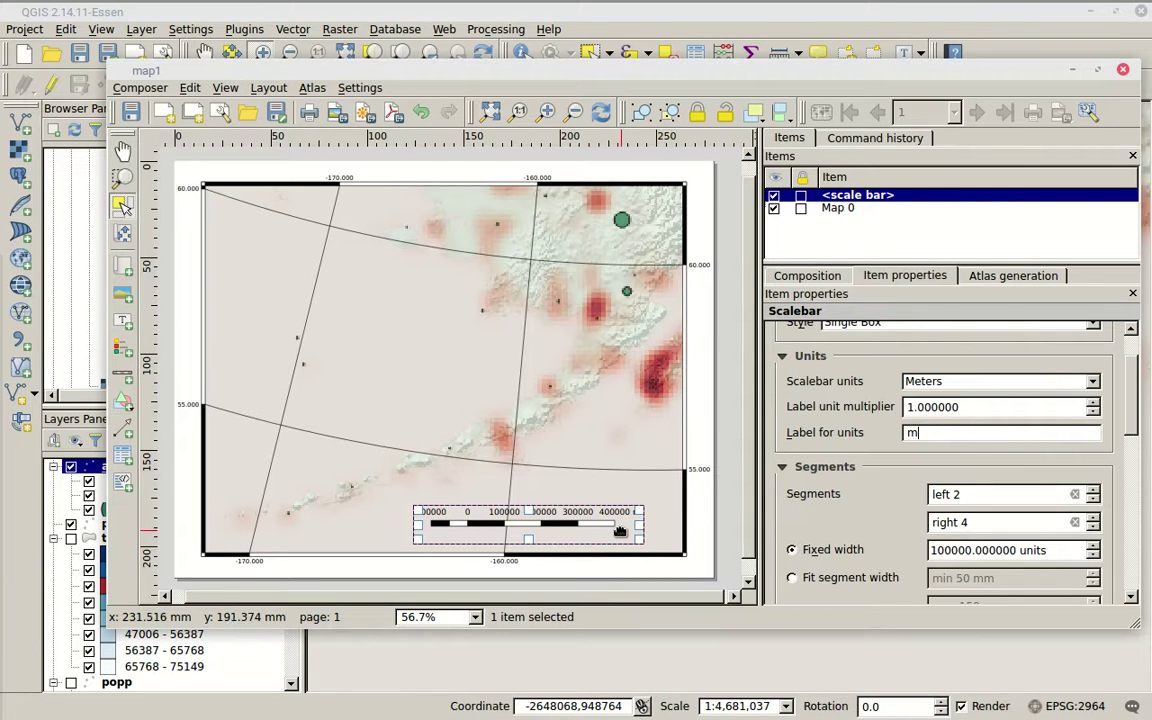
# Set the scale bar's label unit multiplier to 1000 and its unit label to km
pyautogui.moveTo(985, 410); pyautogui.dragTo(890, 413)
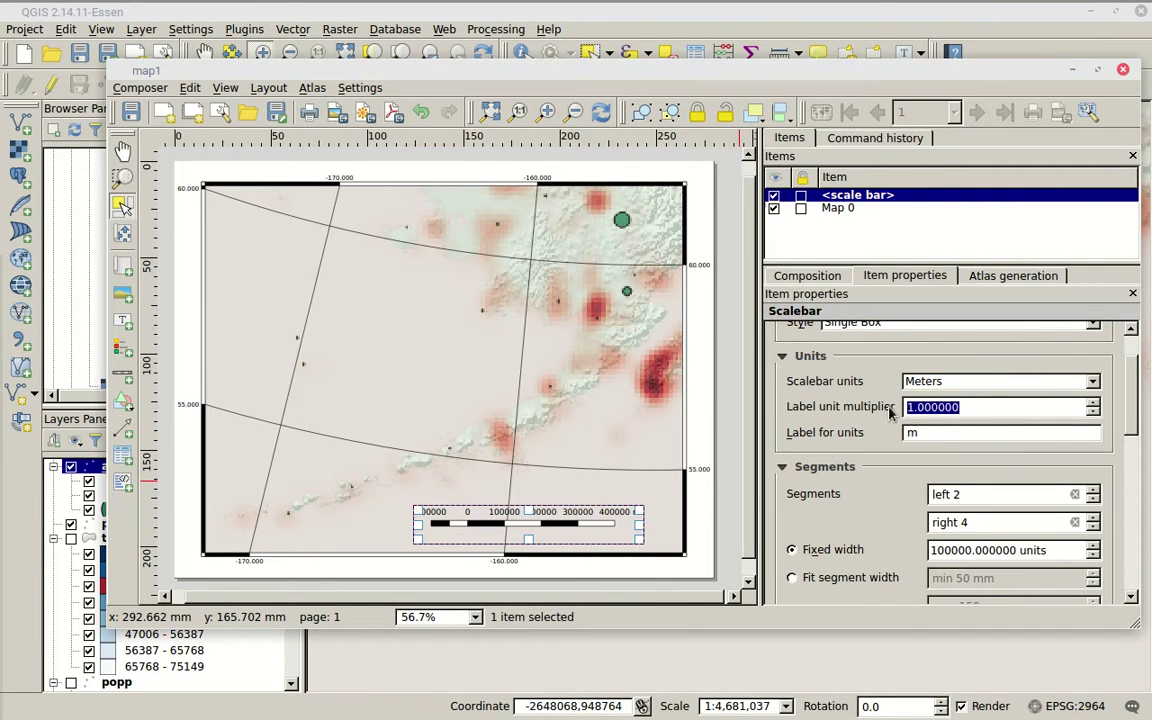
pyautogui.write('10000')
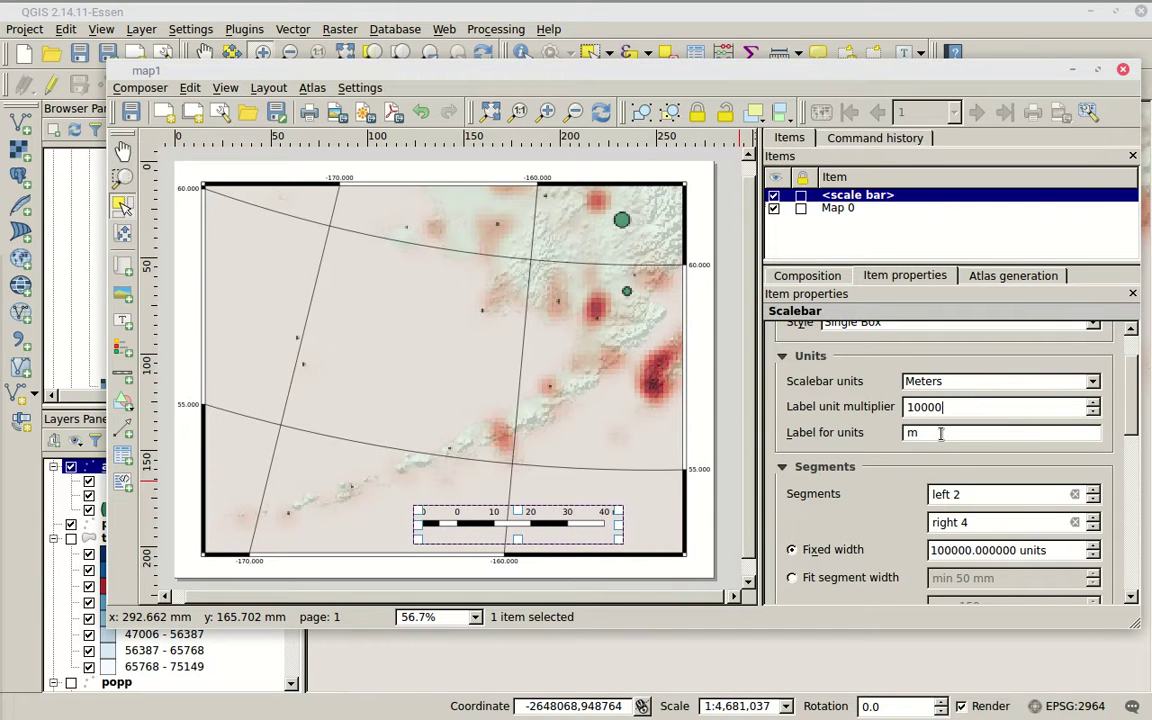
pyautogui.press('BackSpace')
pyautogui.click(942, 435)
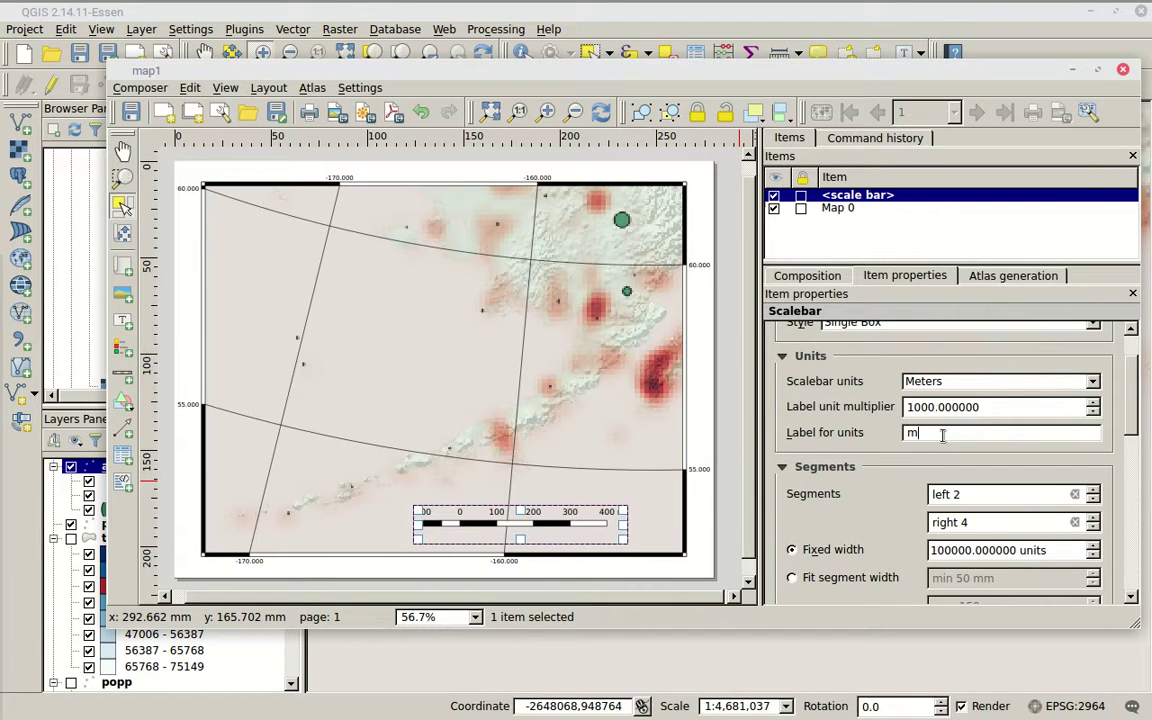
pyautogui.write('k')
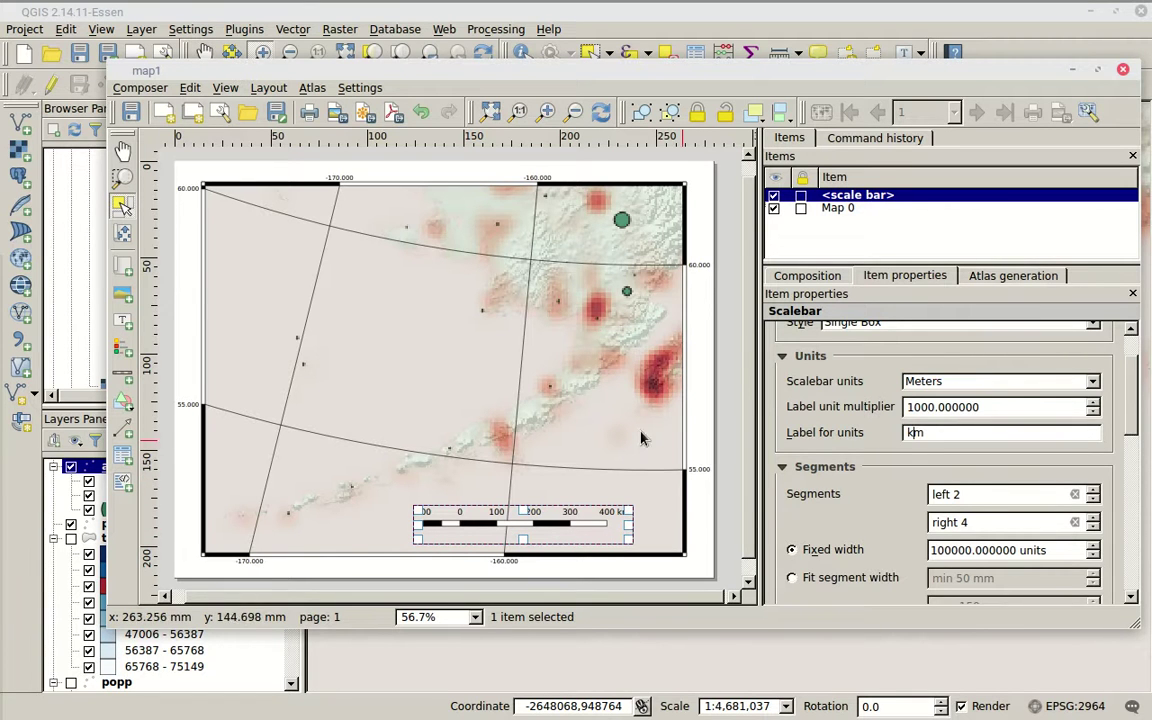
pyautogui.click(817, 210)
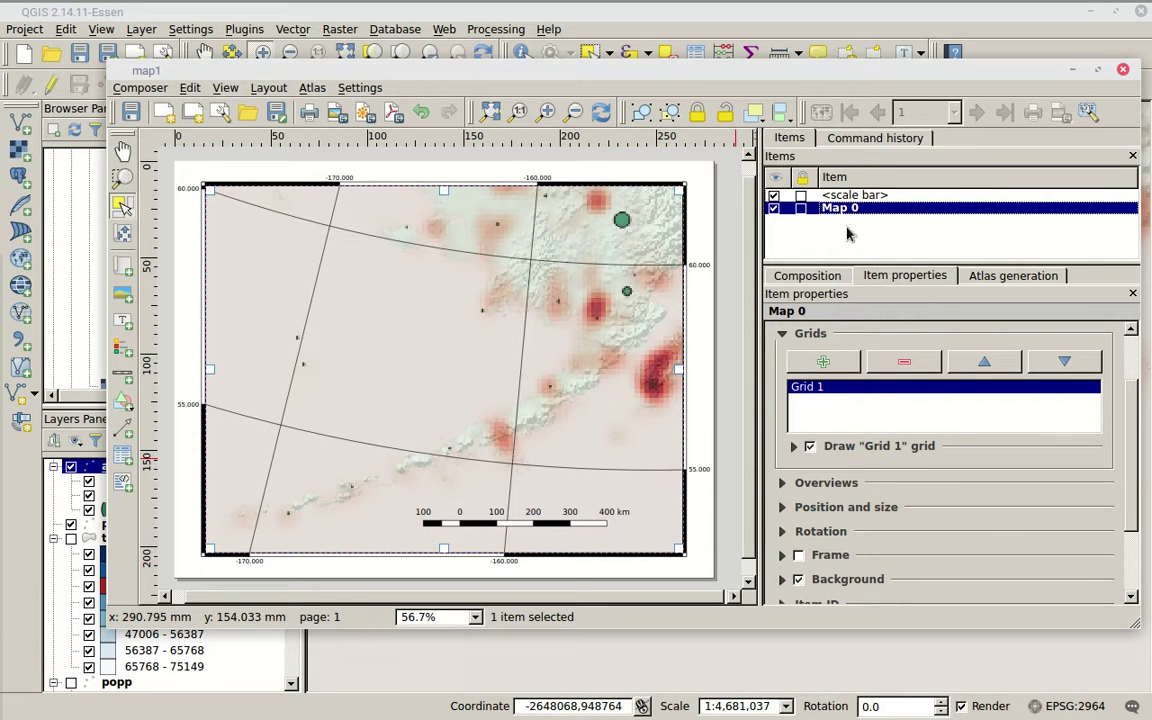
pyautogui.click(857, 197)
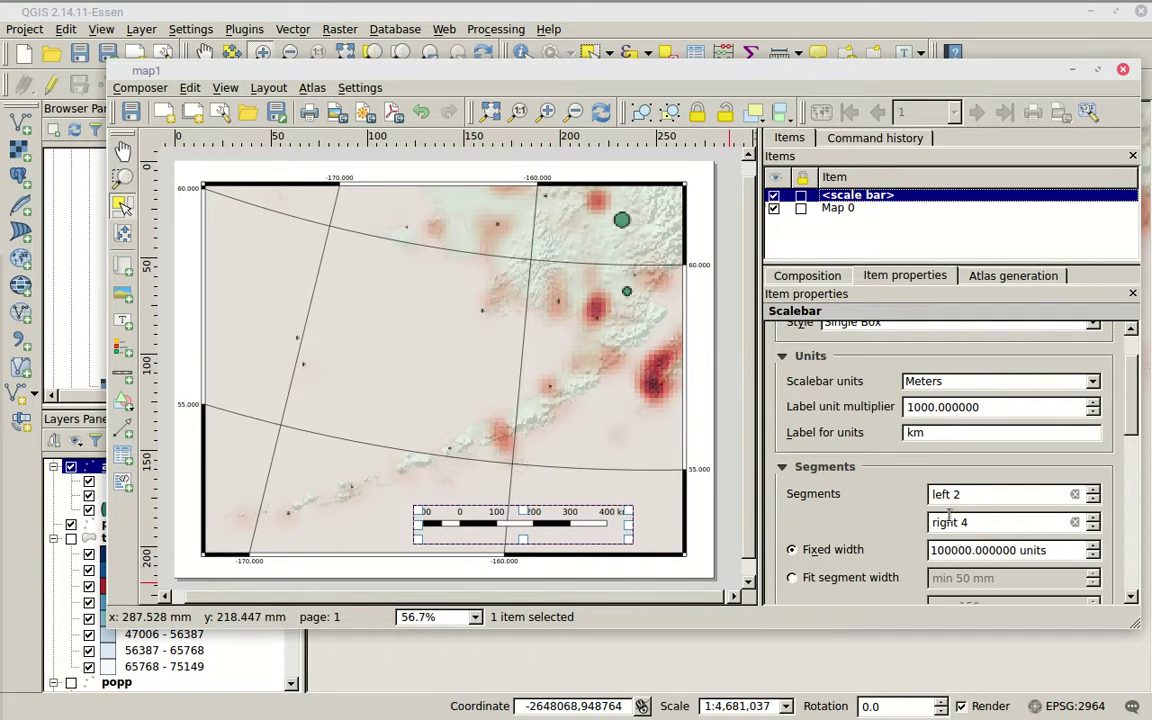
# Try a fixed segment width of 10000 units for the scale bar
pyautogui.moveTo(1131, 410); pyautogui.dragTo(1128, 435)
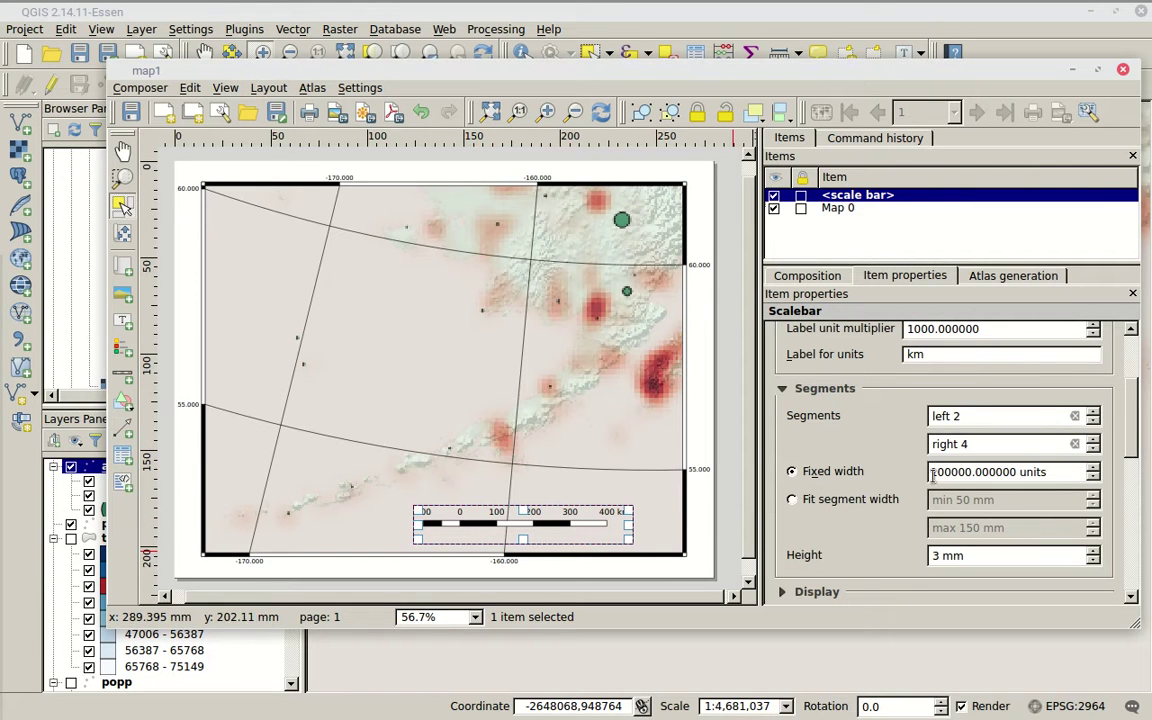
pyautogui.moveTo(950, 476); pyautogui.dragTo(924, 480)
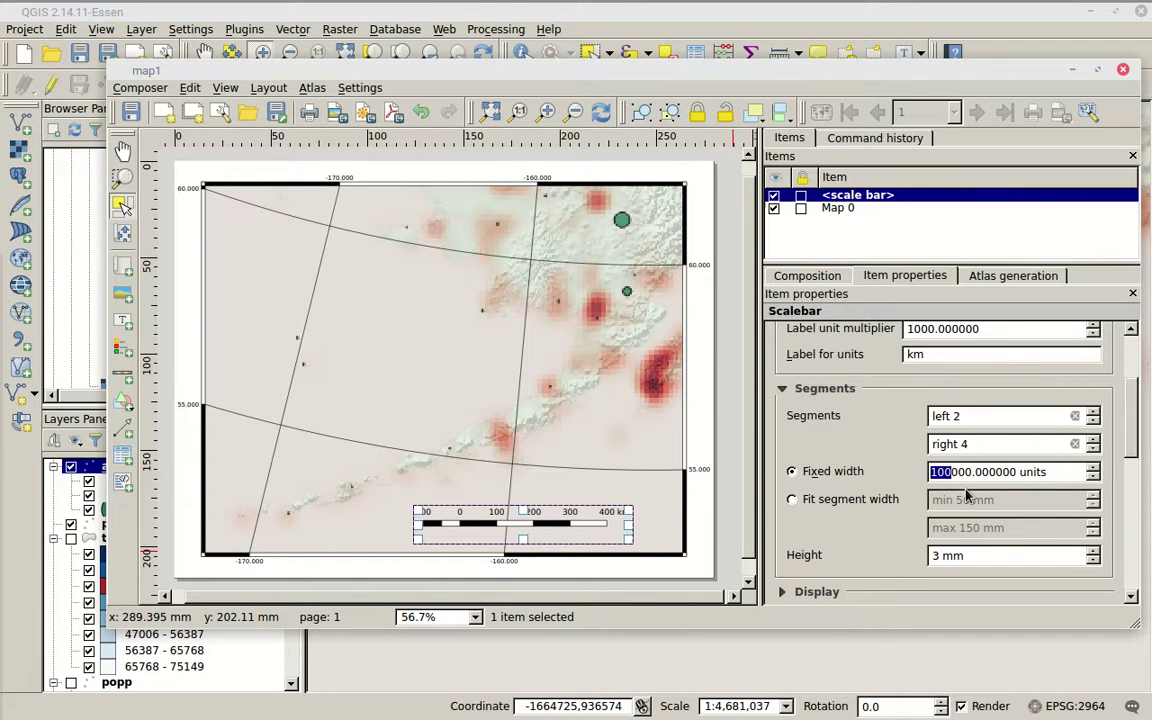
pyautogui.write('1')
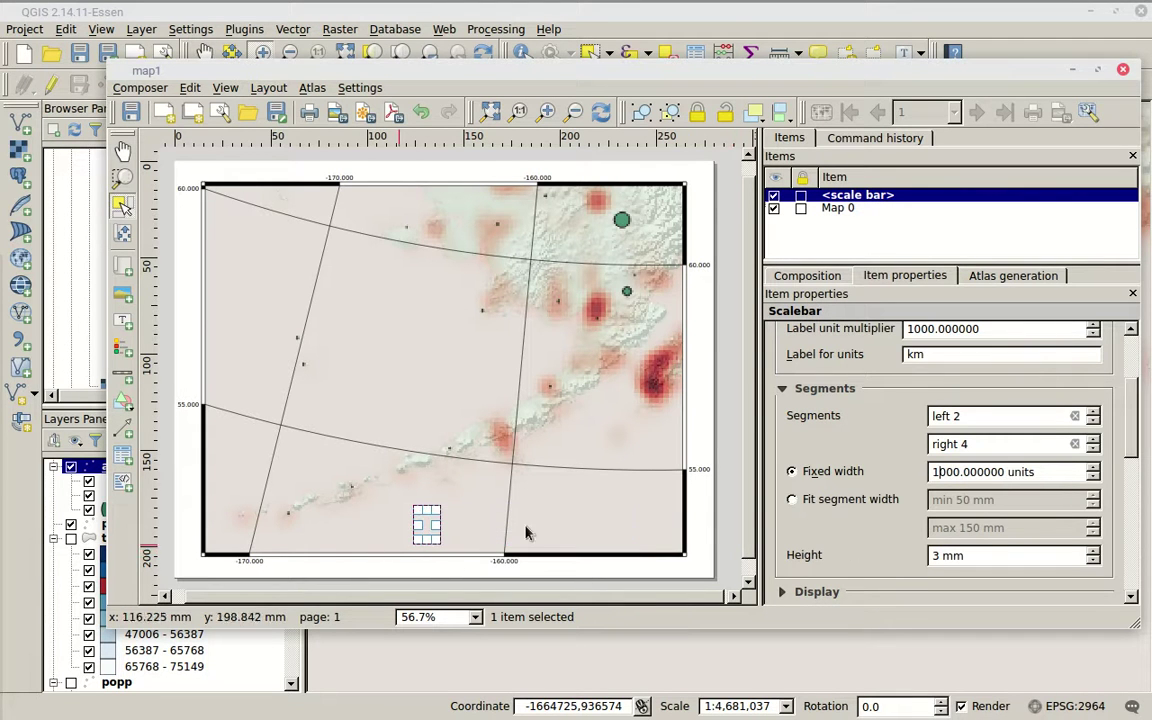
pyautogui.write('0')
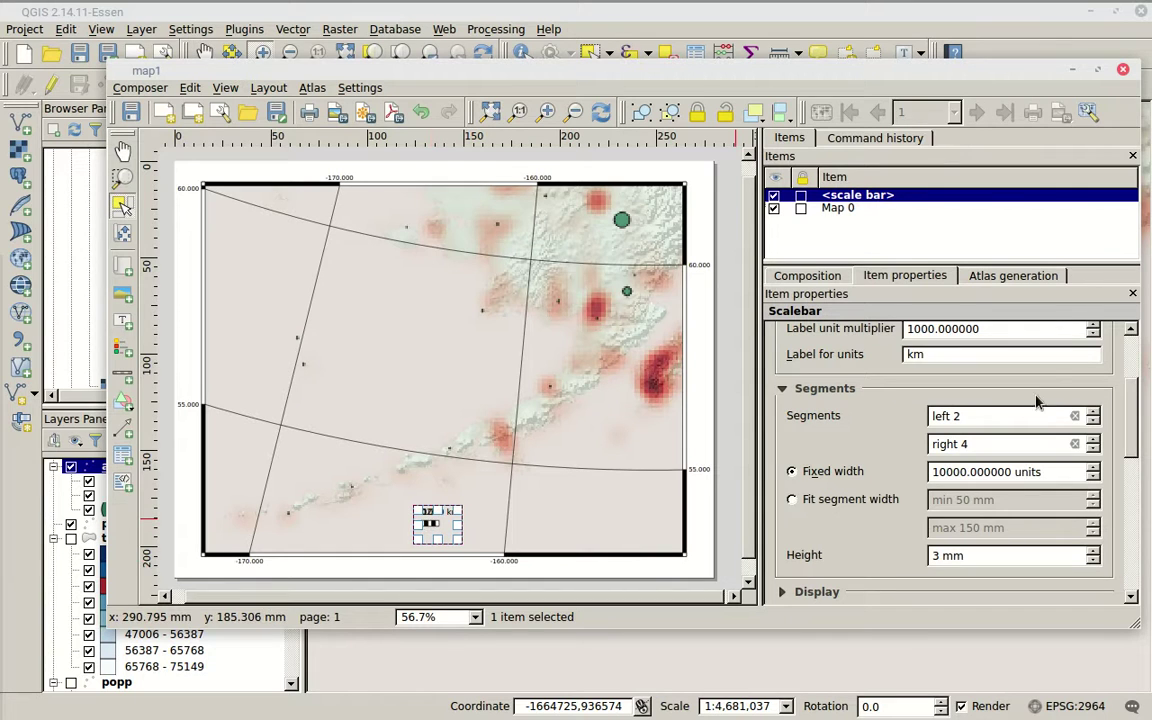
# Set the scale bar to 0 left segments and 7 right segments
pyautogui.click(1093, 421)
pyautogui.click(1093, 421)
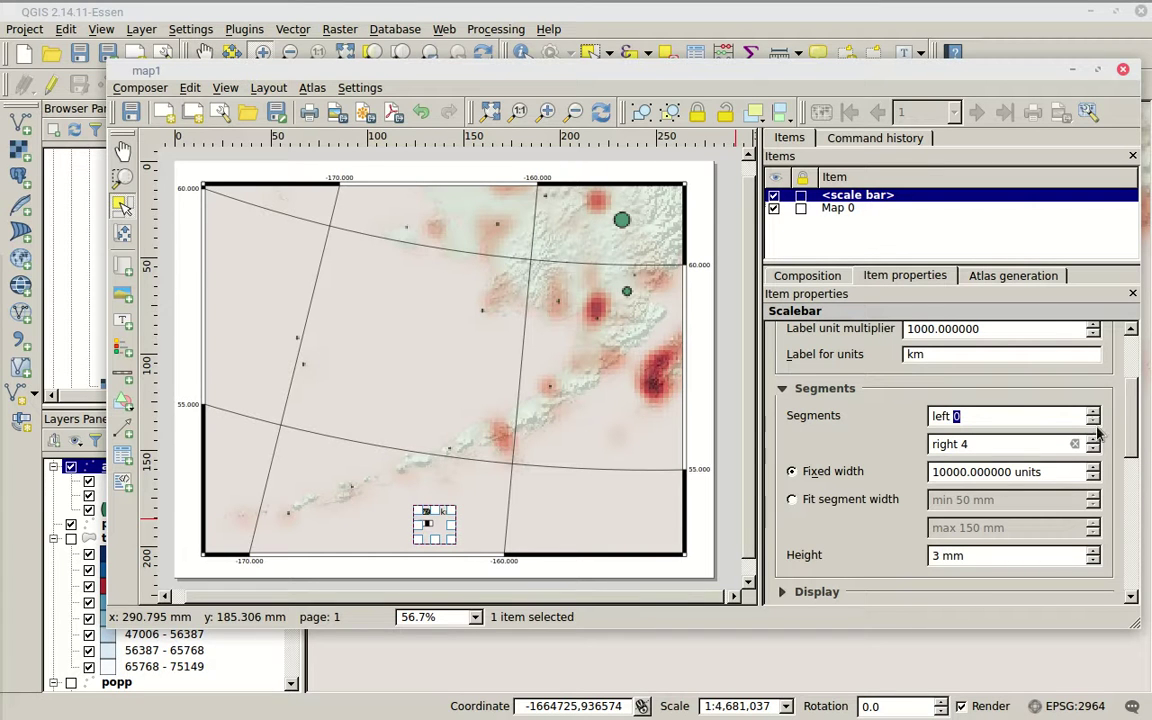
pyautogui.click(1093, 440)
pyautogui.click(1093, 440)
pyautogui.click(1093, 440)
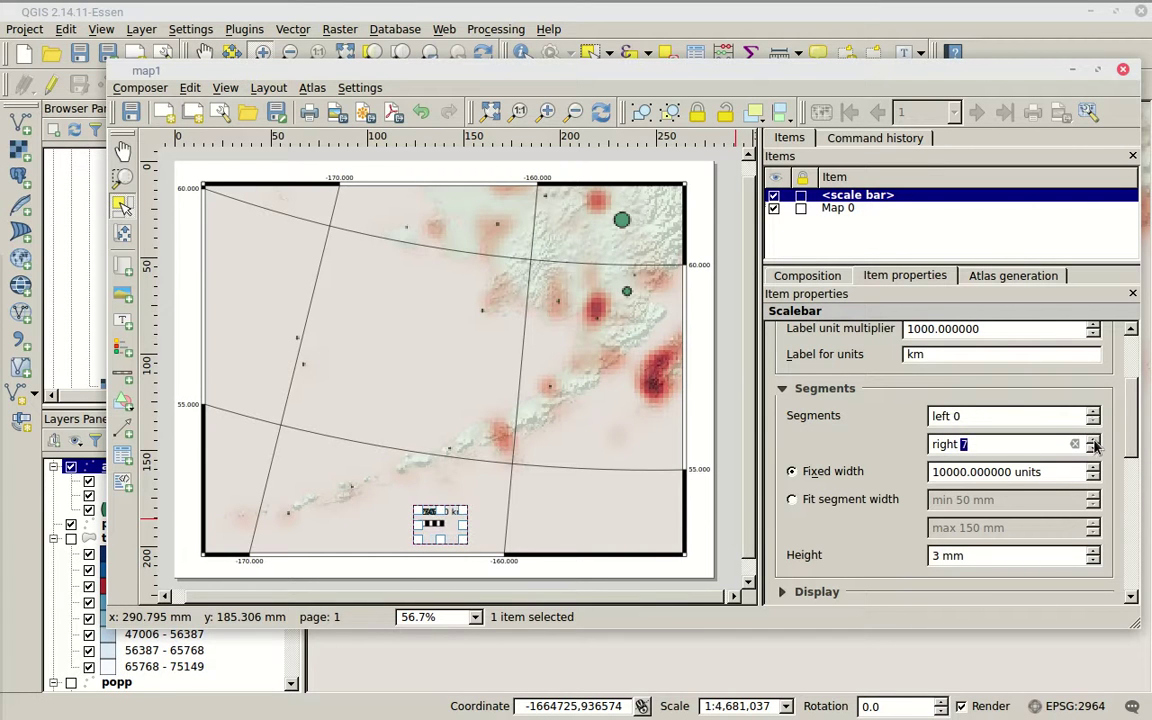
# Reselect the scale bar and set its fixed segment width to 100000 units
pyautogui.click(570, 472)
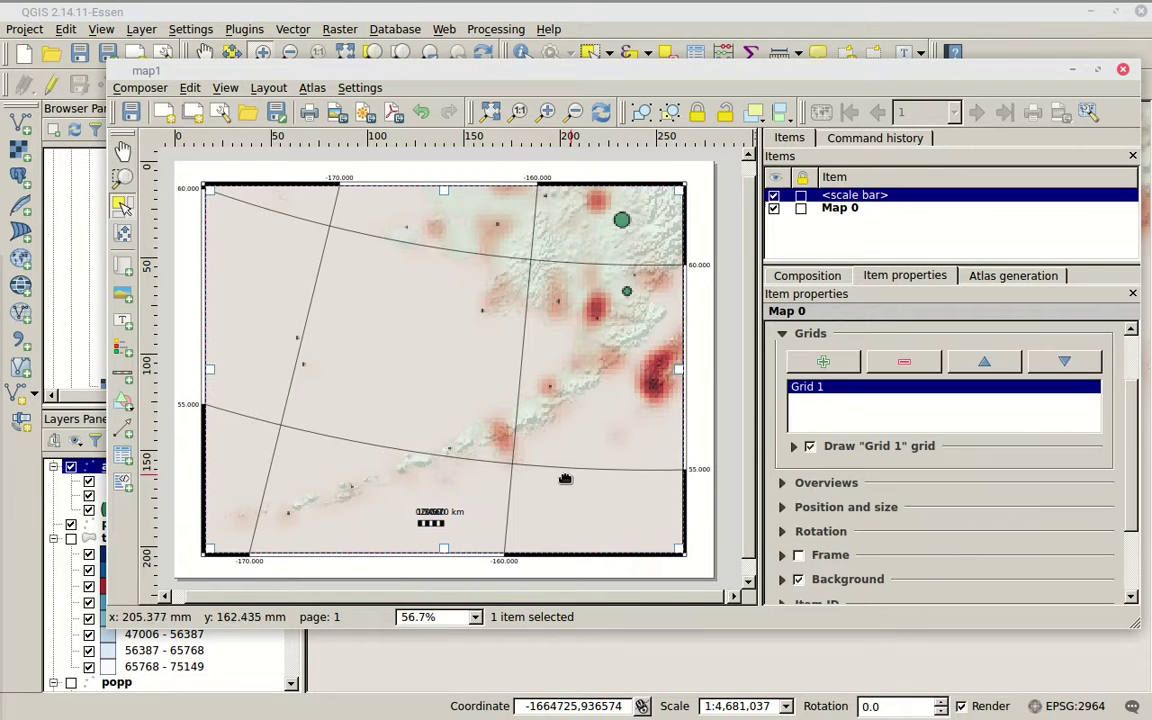
pyautogui.click(433, 519)
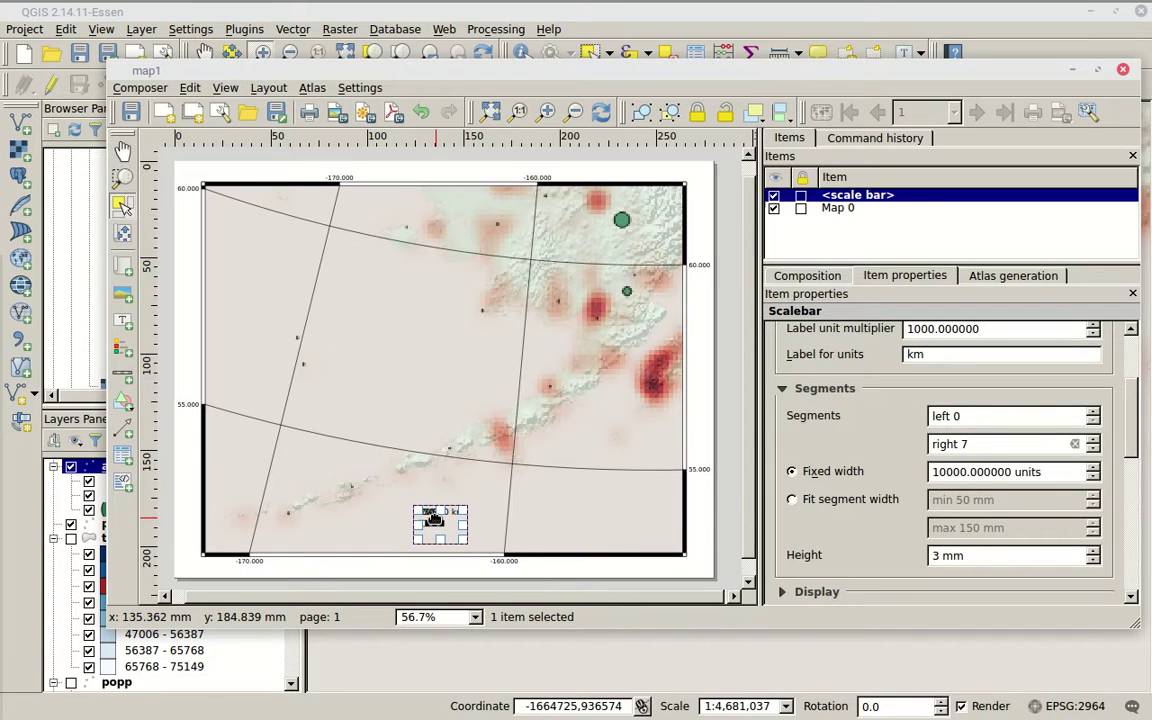
pyautogui.click(944, 471)
pyautogui.write('0')
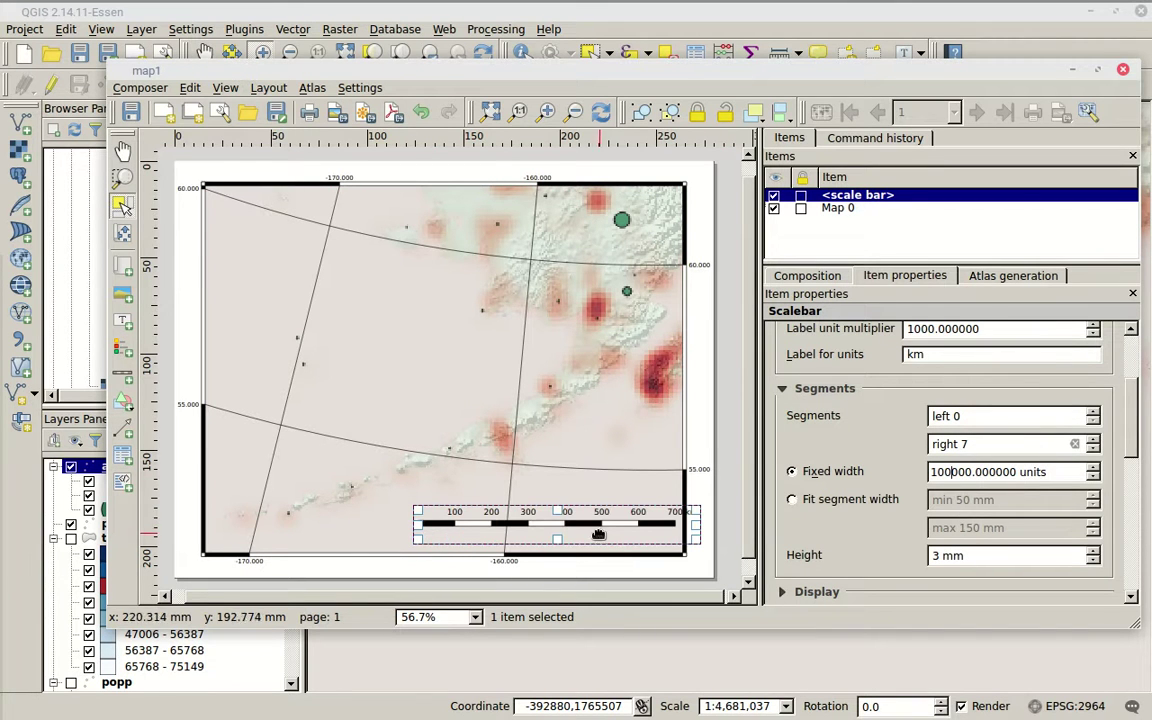
# Reduce the scale bar's right segments to 5 and reposition it in the map's lower-right corner
pyautogui.moveTo(584, 526); pyautogui.dragTo(527, 515)
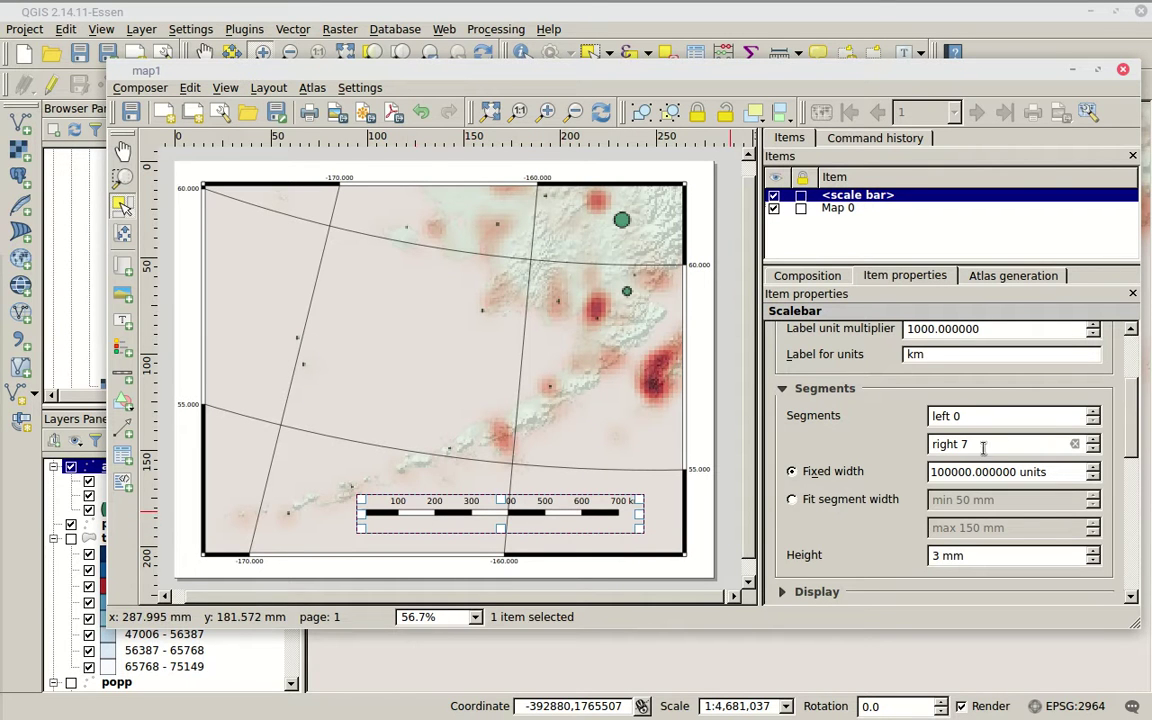
pyautogui.click(1093, 449)
pyautogui.click(1093, 449)
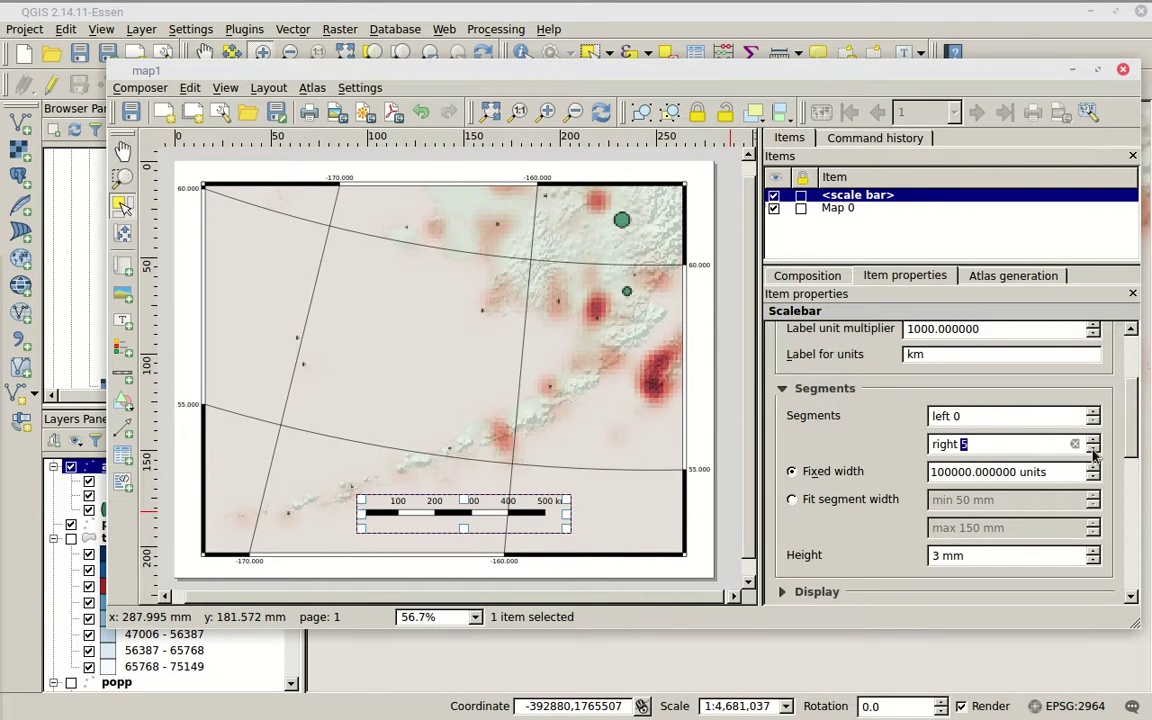
pyautogui.moveTo(516, 514); pyautogui.dragTo(615, 531)
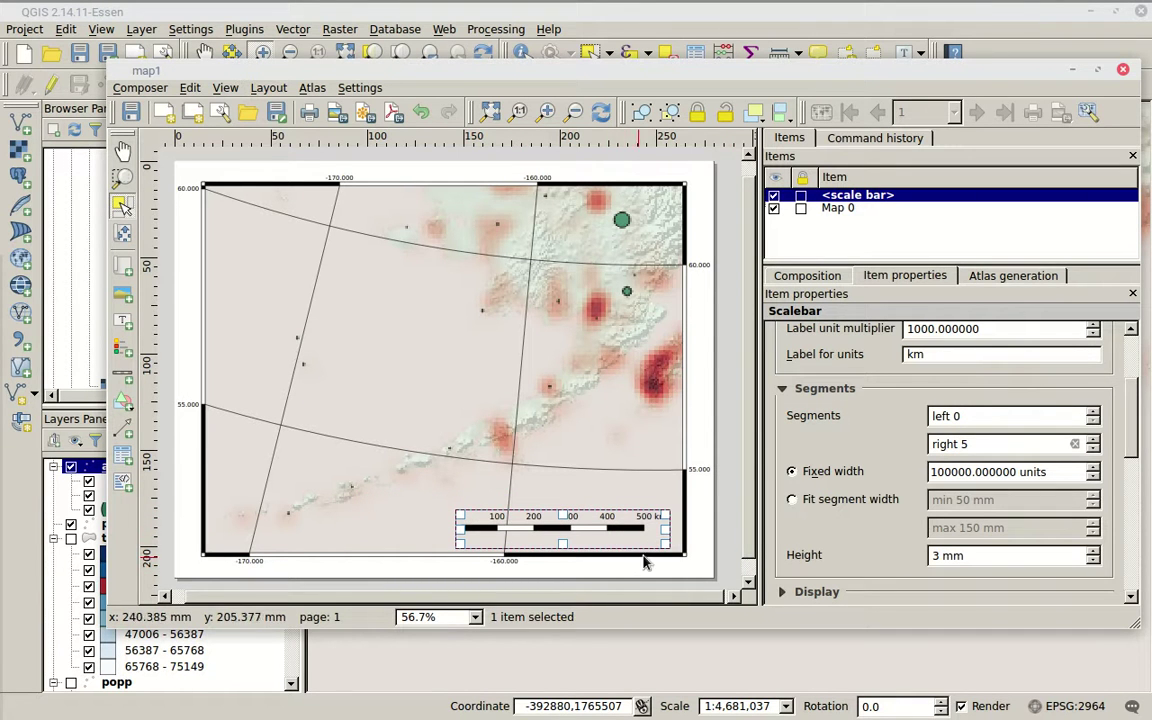
# Try the Line Ticks Middle style on the scale bar, and settle on Line Ticks Up
pyautogui.moveTo(1128, 400); pyautogui.dragTo(1128, 343)
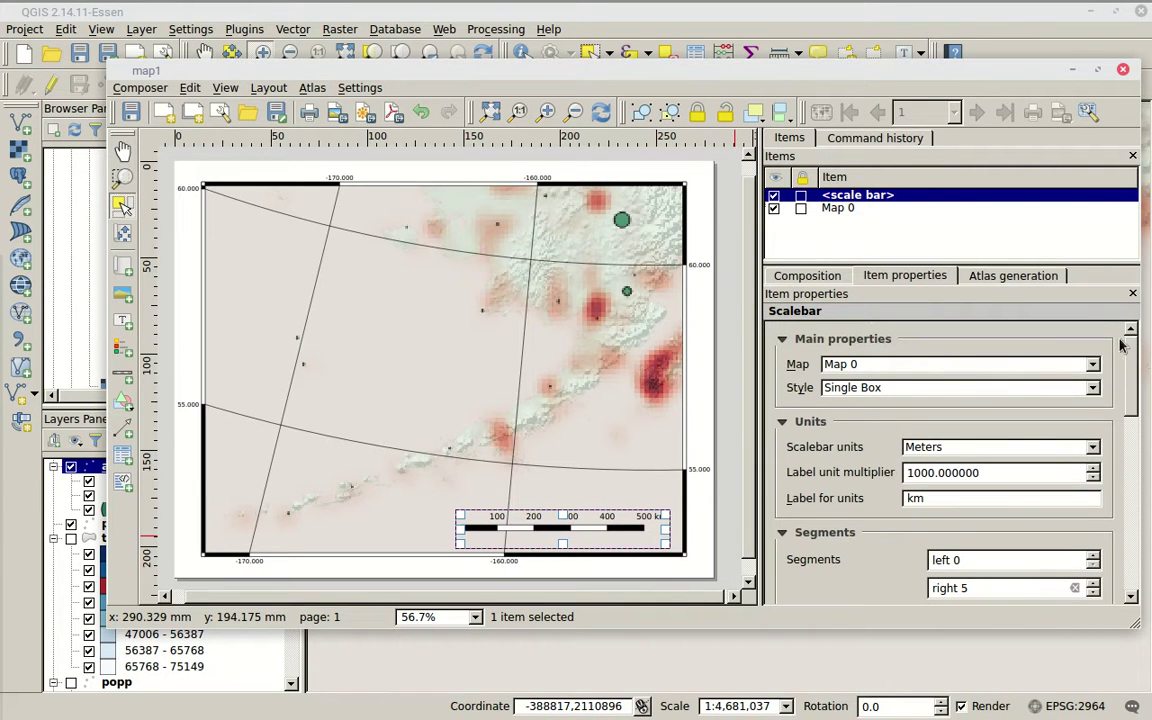
pyautogui.click(1090, 389)
pyautogui.click(995, 428)
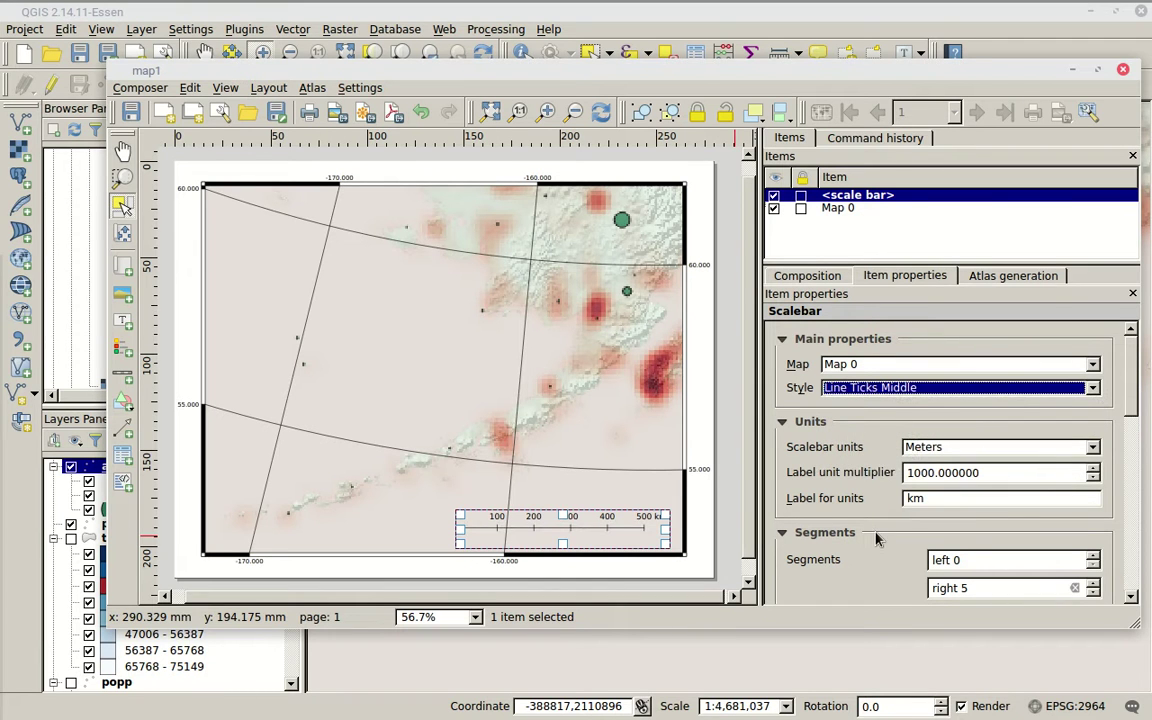
pyautogui.click(1088, 391)
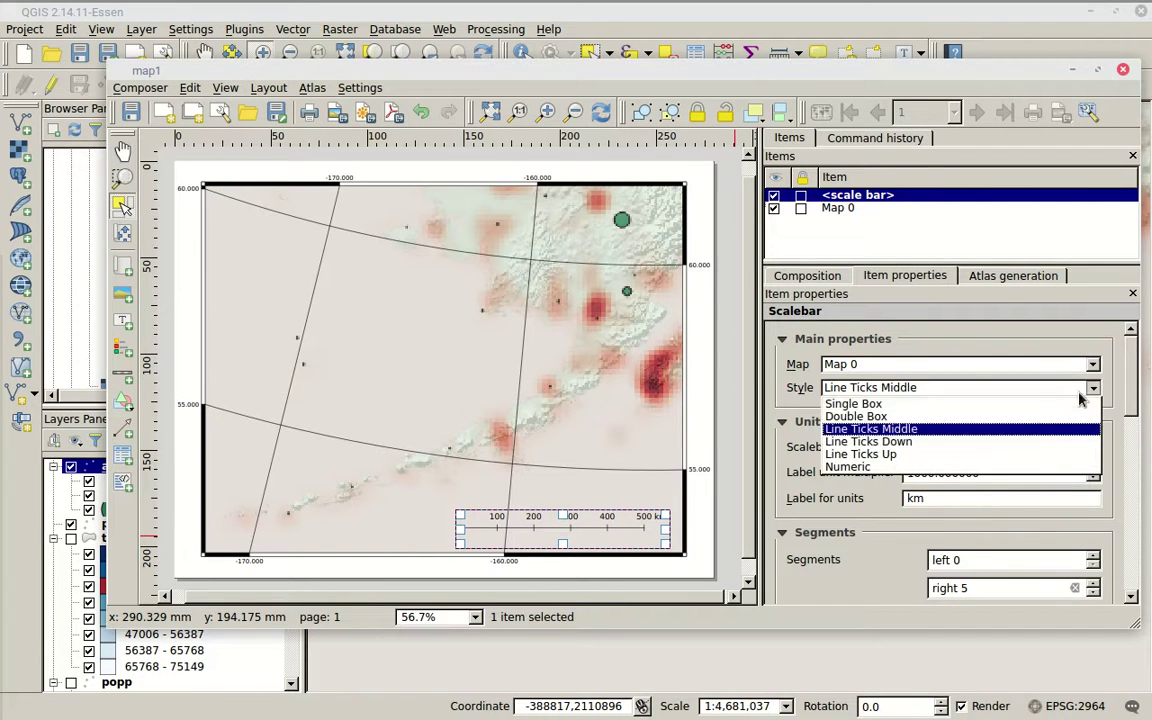
pyautogui.click(1008, 454)
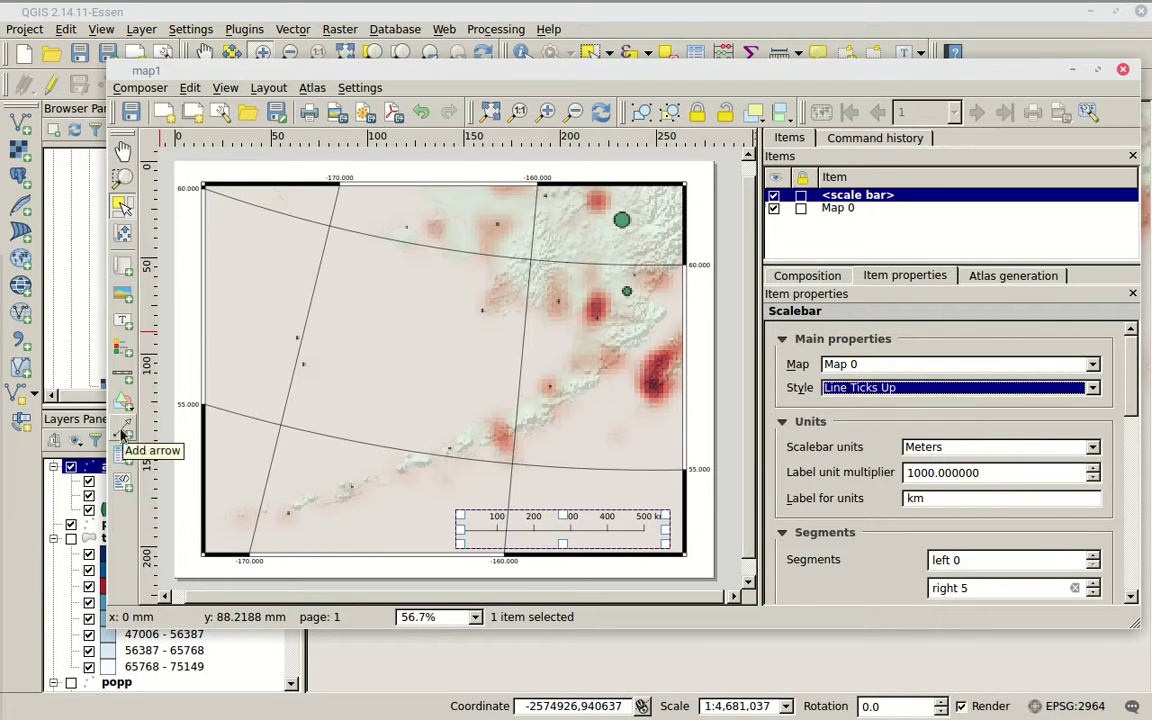
# Add a small picture item in the map's upper-left corner and expand its search directories
pyautogui.click(122, 295)
pyautogui.moveTo(211, 193); pyautogui.dragTo(258, 247)
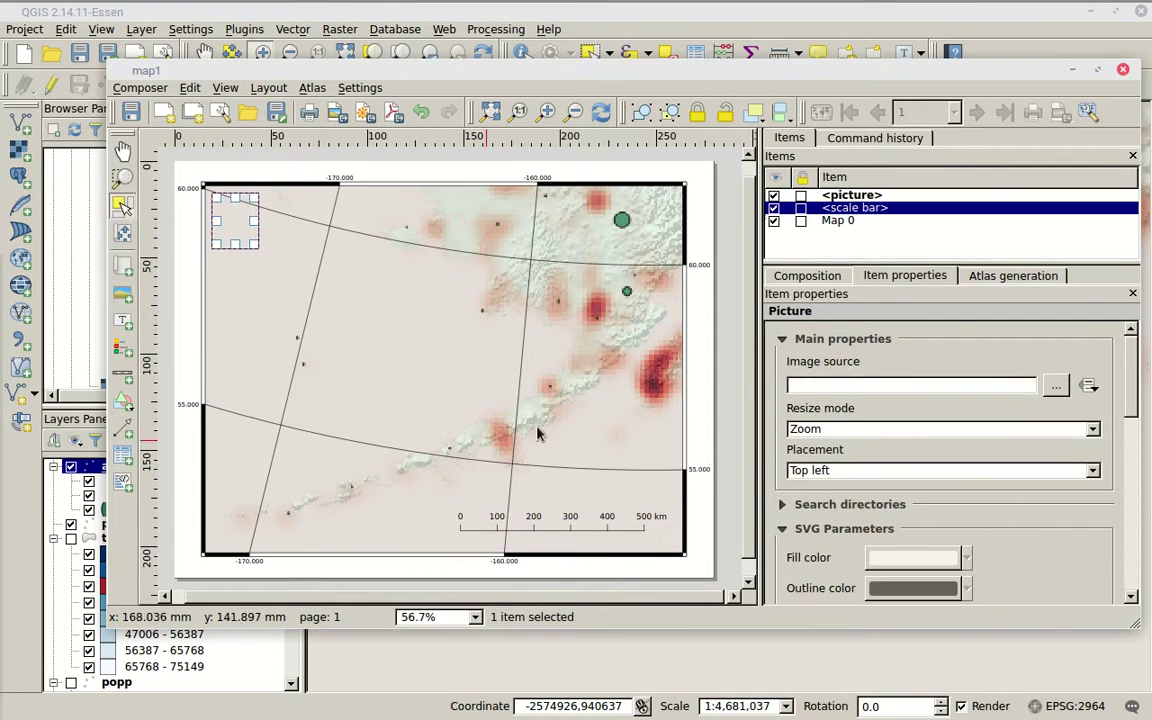
pyautogui.moveTo(1131, 360)
pyautogui.mouseDown()
pyautogui.moveTo(1145, 424)
pyautogui.moveTo(1140, 347)
pyautogui.mouseUp()
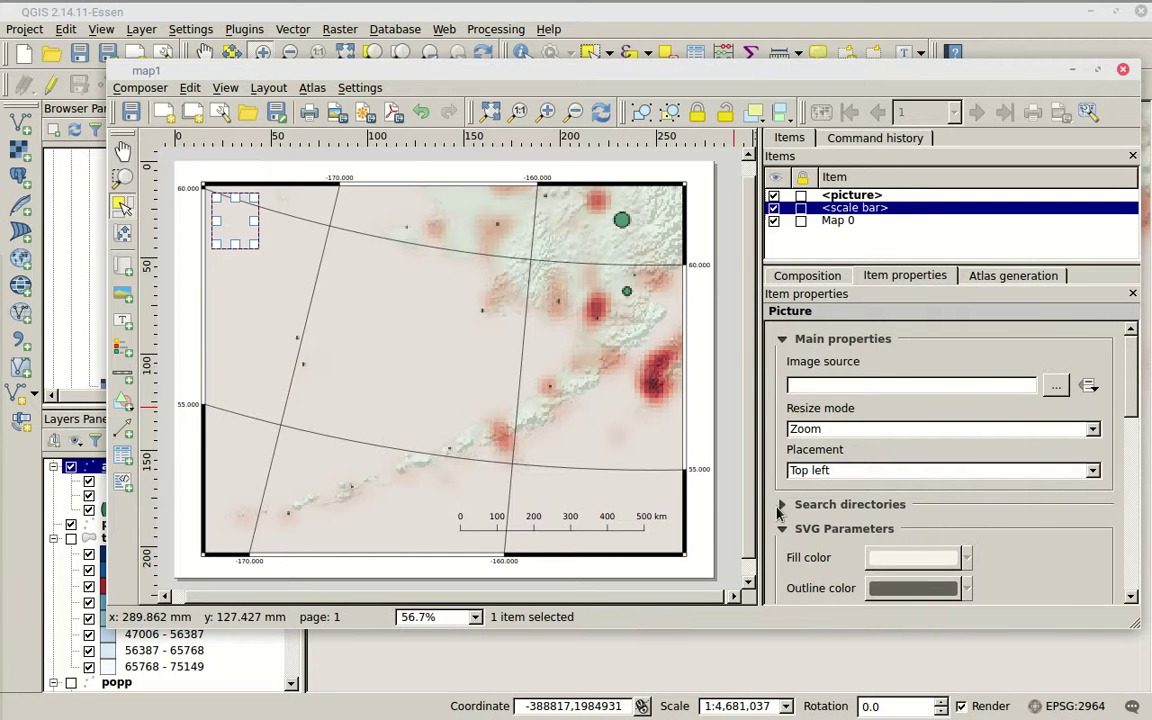
pyautogui.click(781, 505)
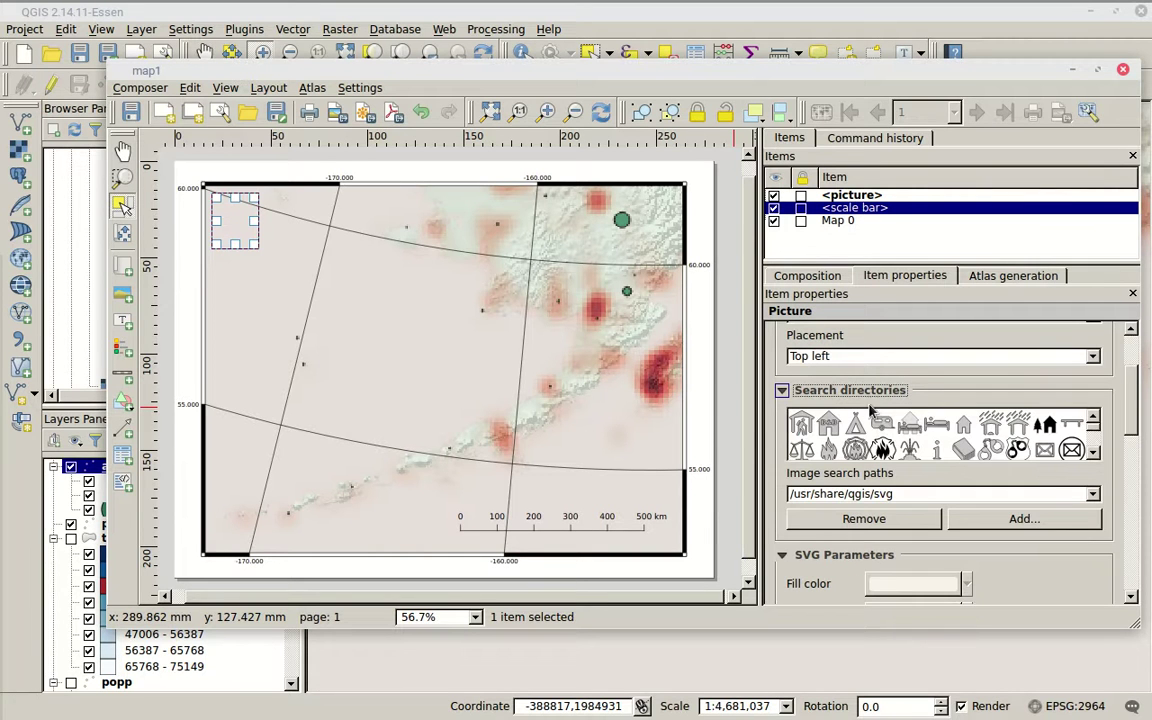
# Browse the SVG symbols and try the eight-pointed compass star and the circular compass symbol in the picture item
pyautogui.scroll(-3, 1072, 432)
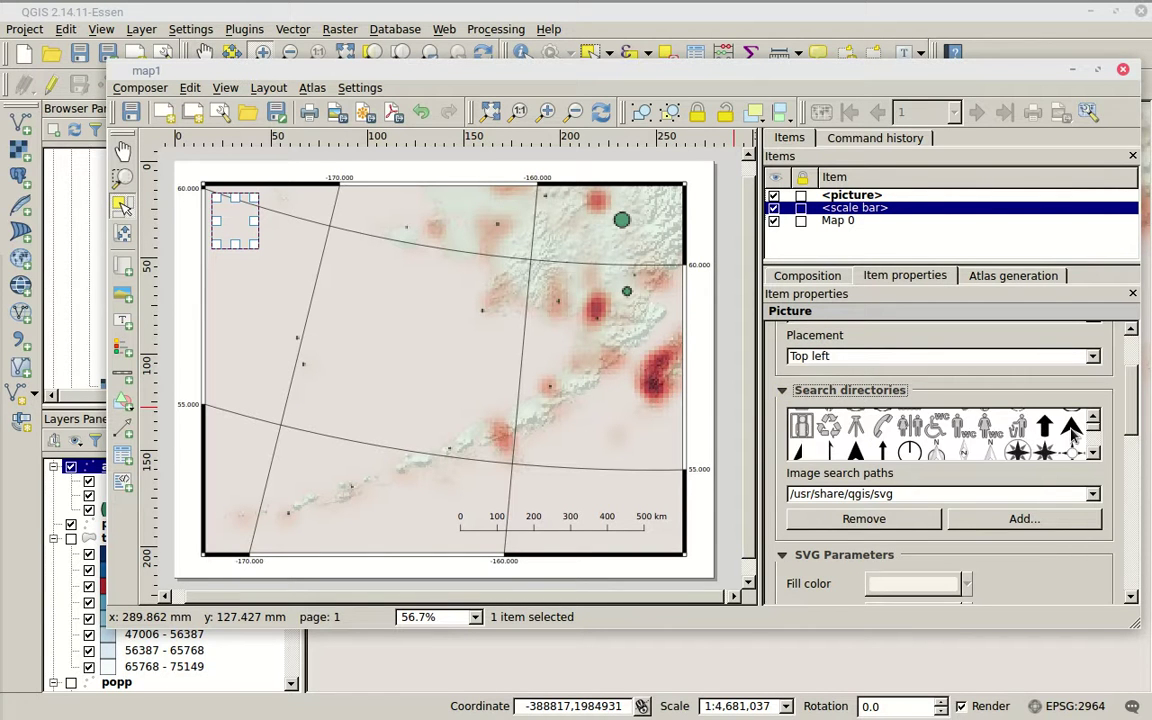
pyautogui.scroll(-3, 1057, 447)
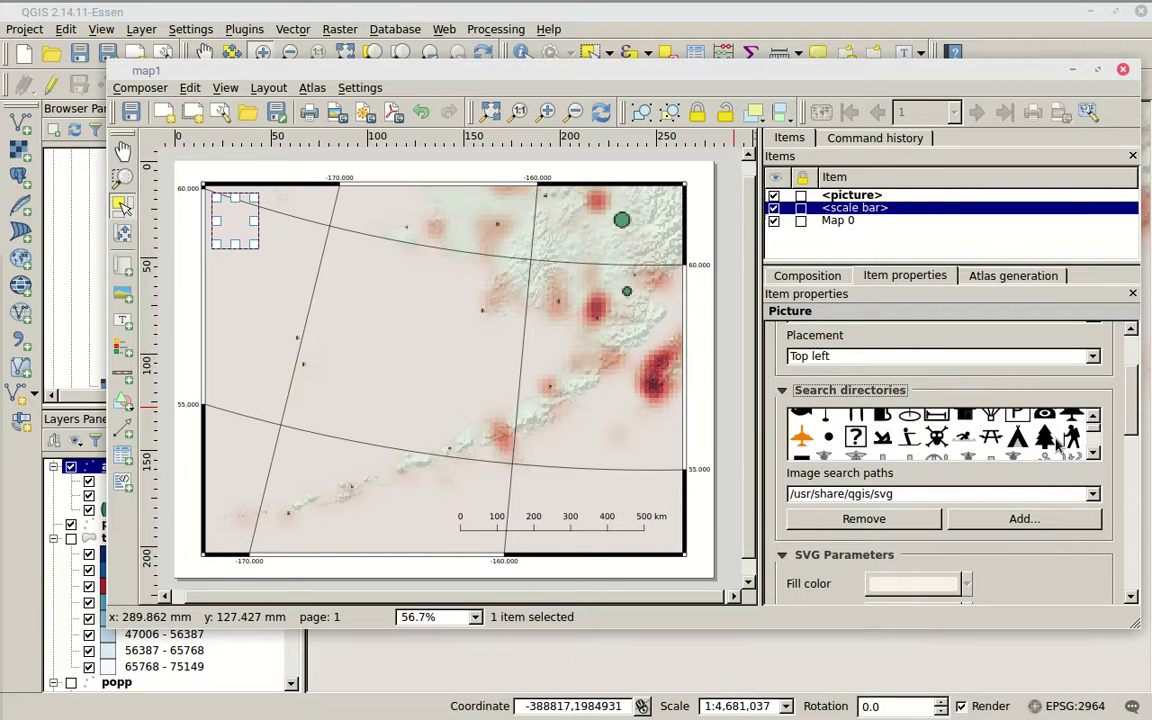
pyautogui.scroll(-5, 1057, 447)
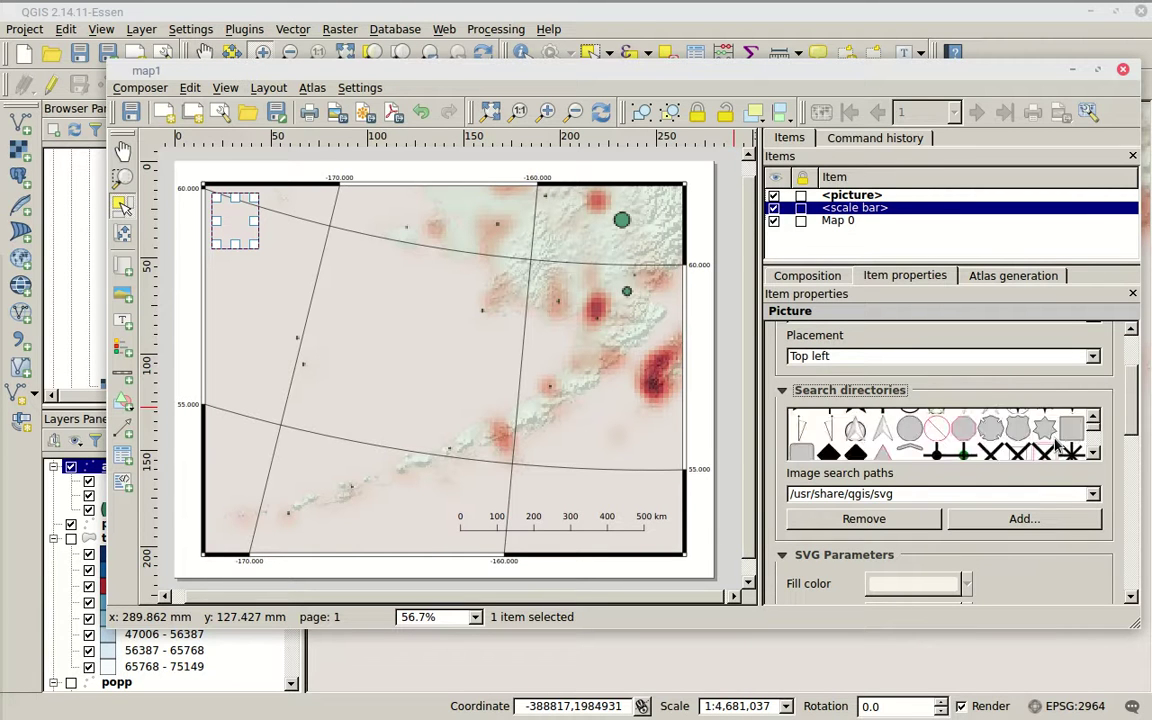
pyautogui.scroll(5, 1055, 443)
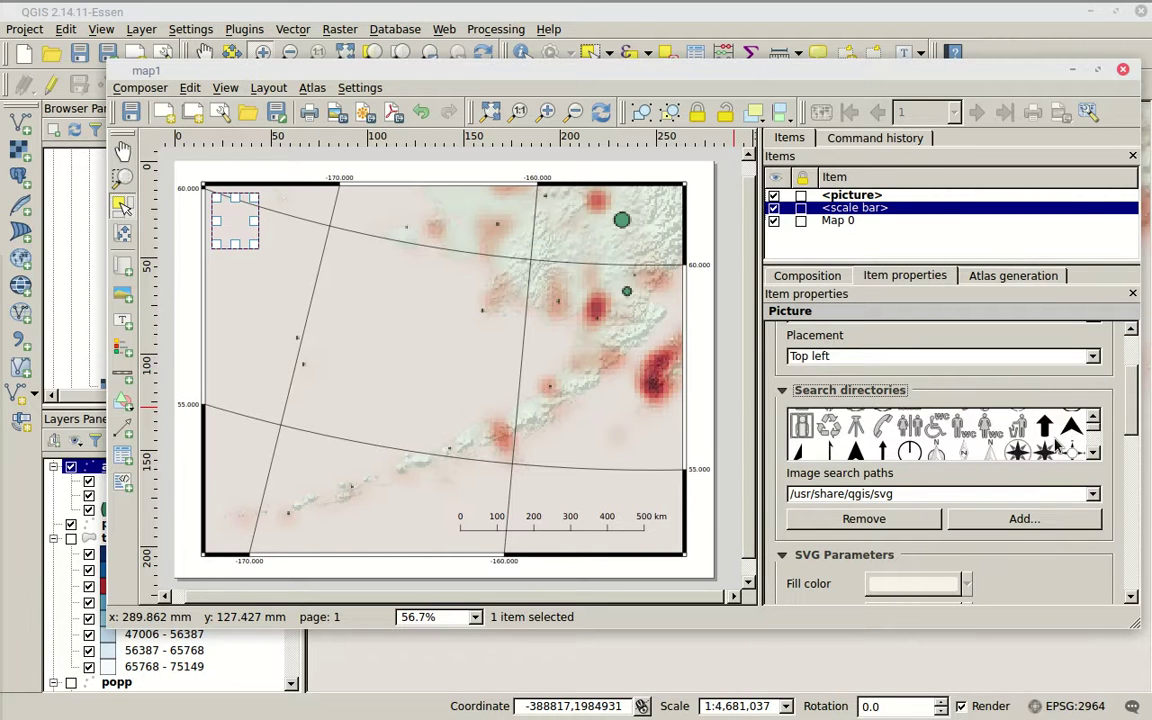
pyautogui.click(1043, 449)
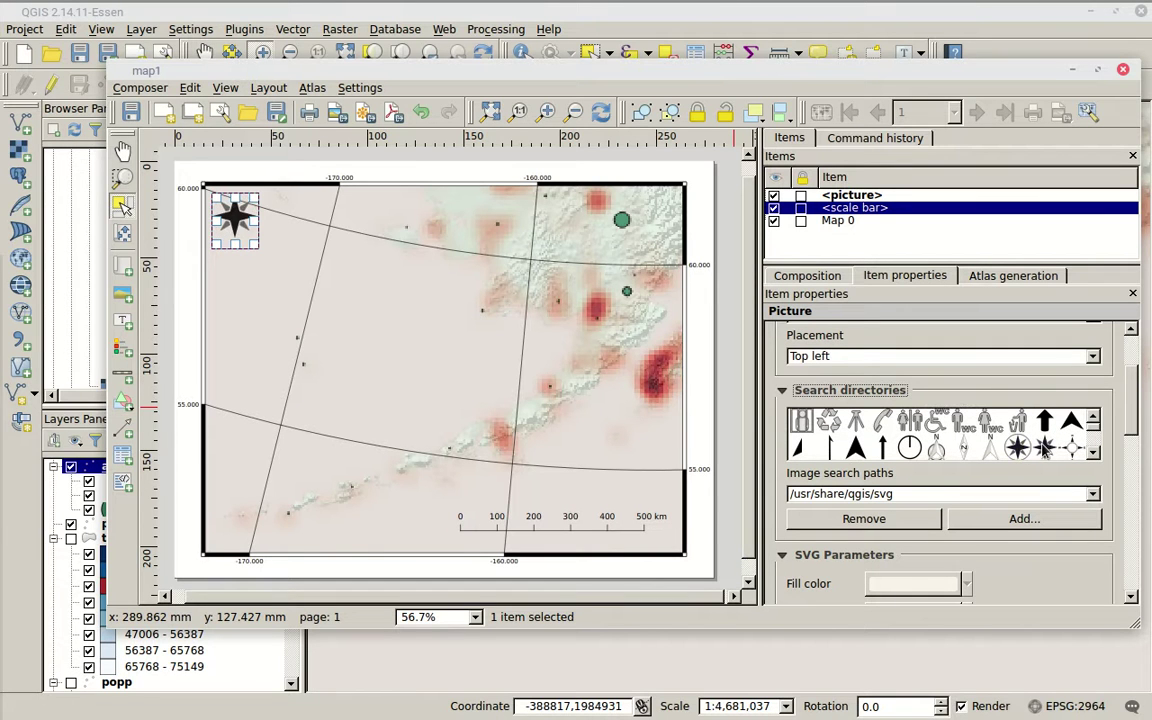
pyautogui.click(1074, 450)
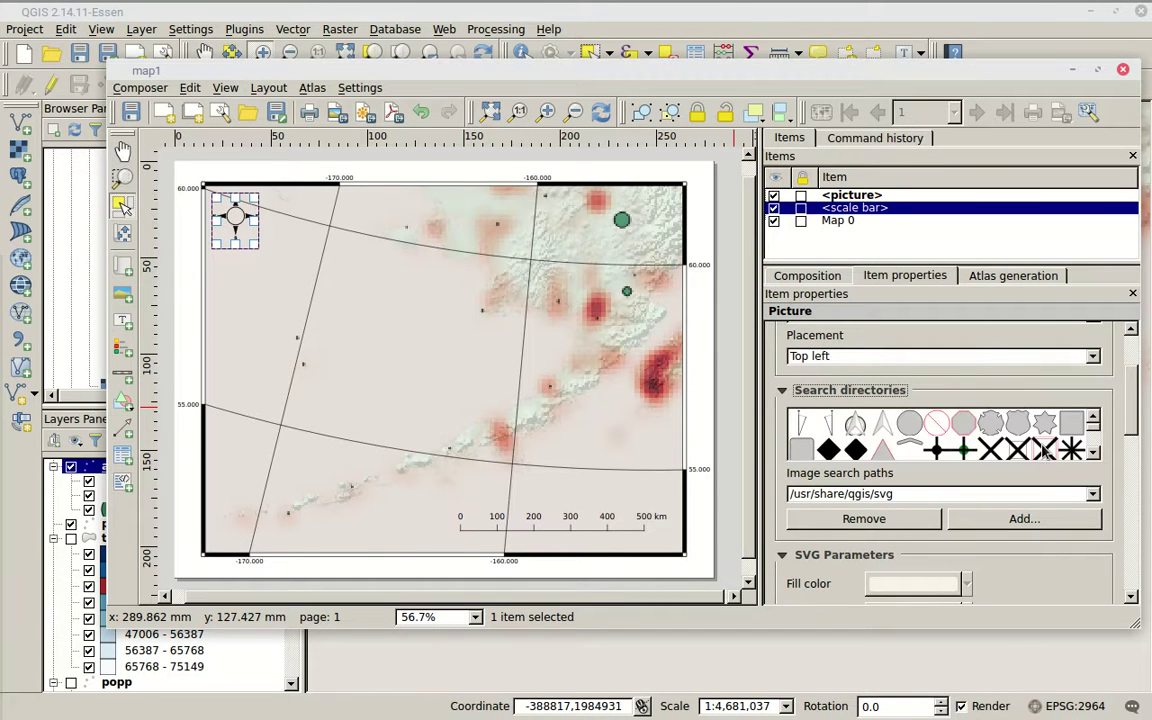
# Use the split arrowhead symbol as the north arrow in the picture item and check it on the map
pyautogui.scroll(-2, 1041, 450)
pyautogui.click(890, 427)
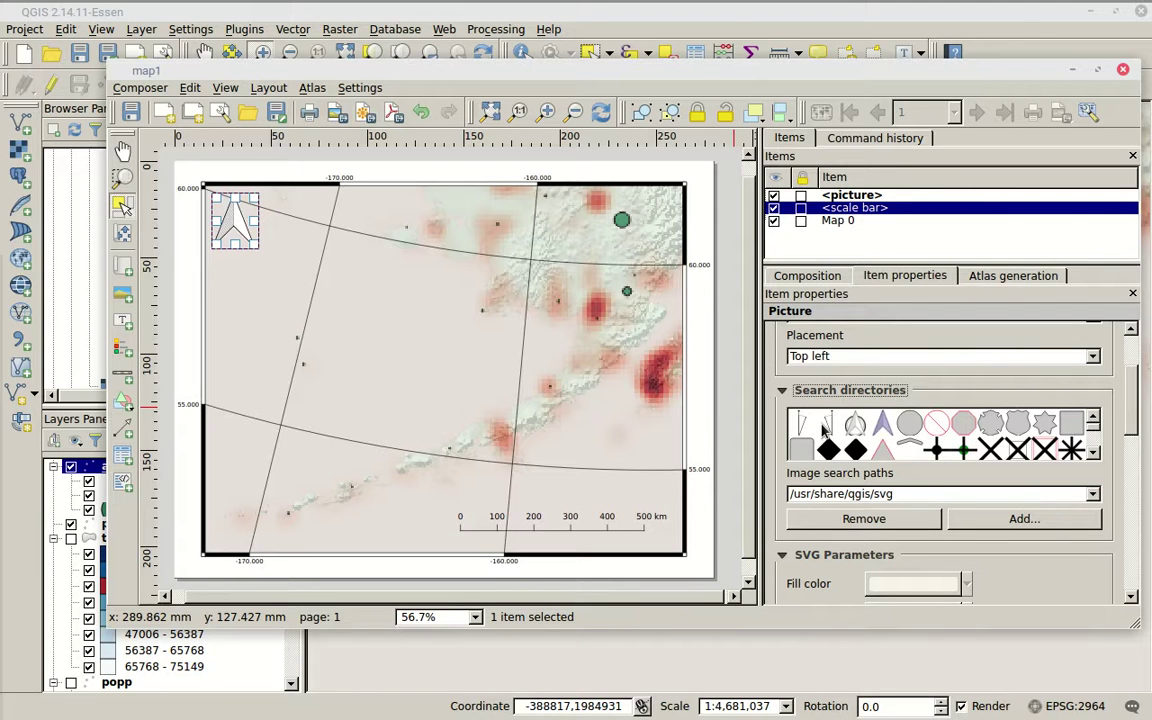
pyautogui.click(829, 450)
pyautogui.click(886, 427)
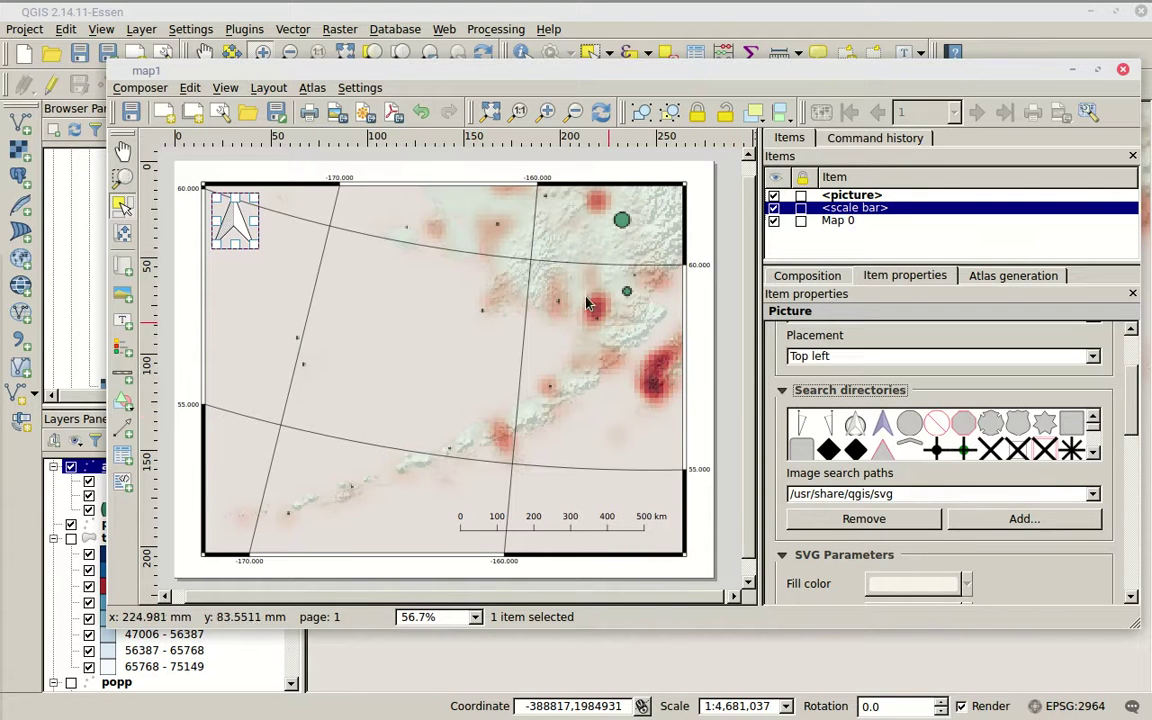
pyautogui.click(657, 173)
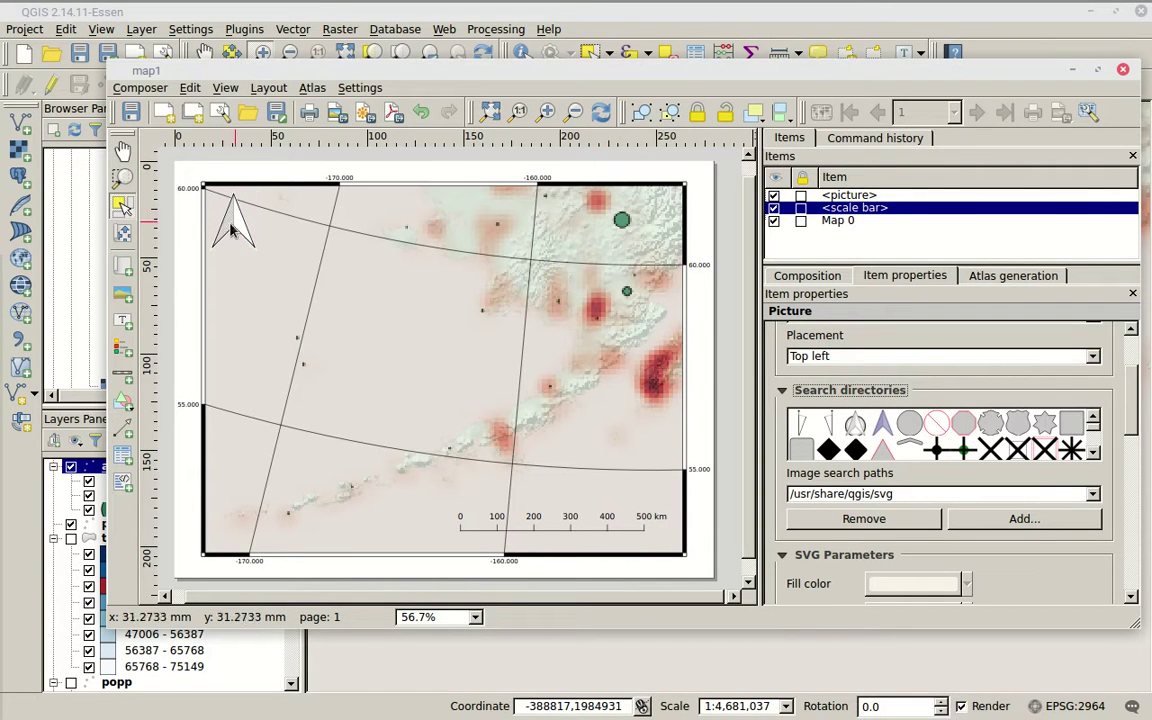
pyautogui.click(239, 226)
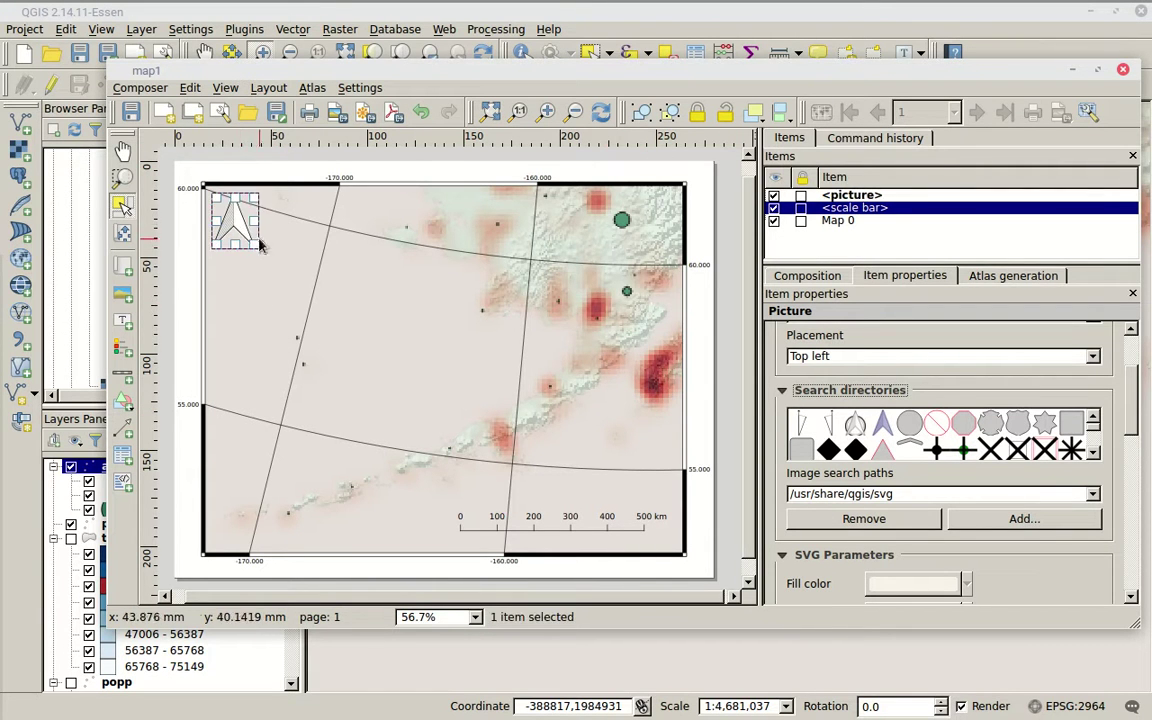
# Move the north arrow beside the scale bar's zero end and shrink it to roughly the scale bar's height
pyautogui.moveTo(264, 252); pyautogui.dragTo(435, 525)
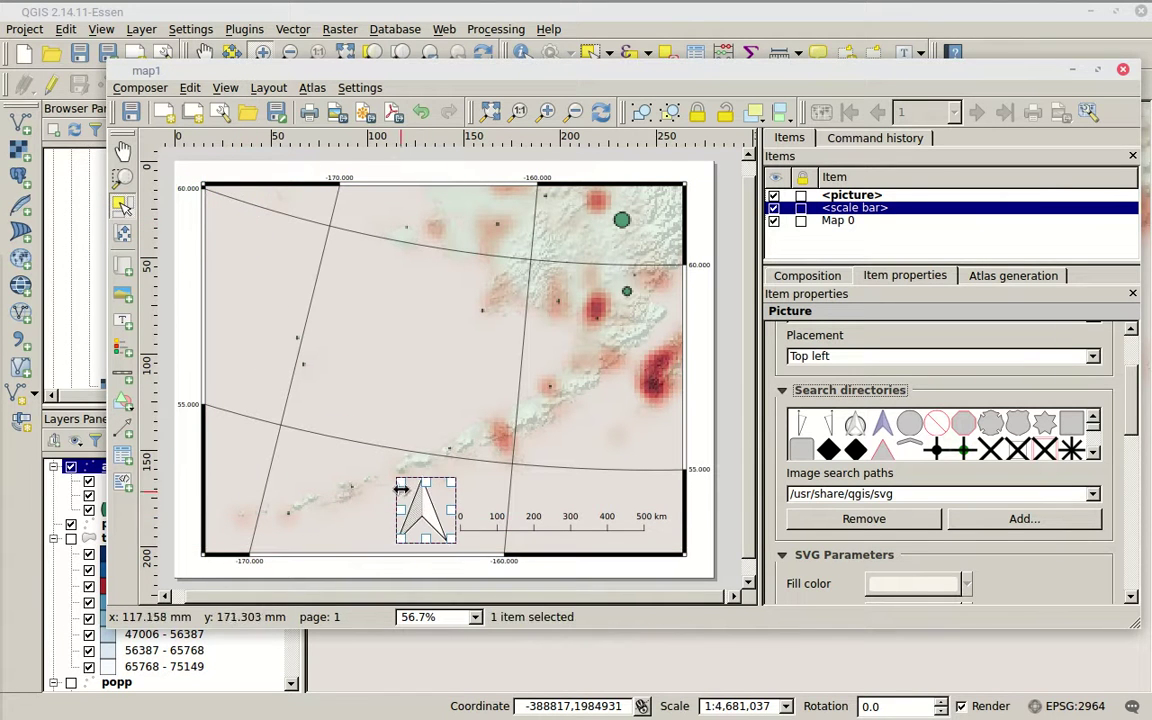
pyautogui.moveTo(404, 483); pyautogui.dragTo(423, 511)
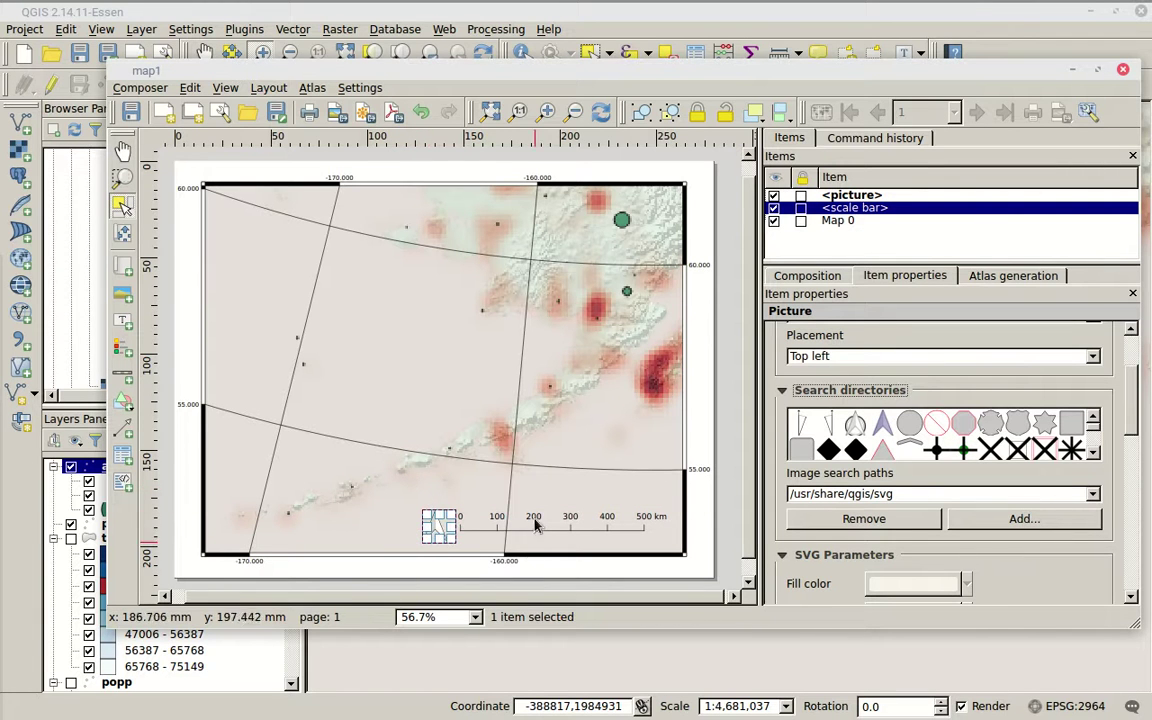
pyautogui.click(700, 340)
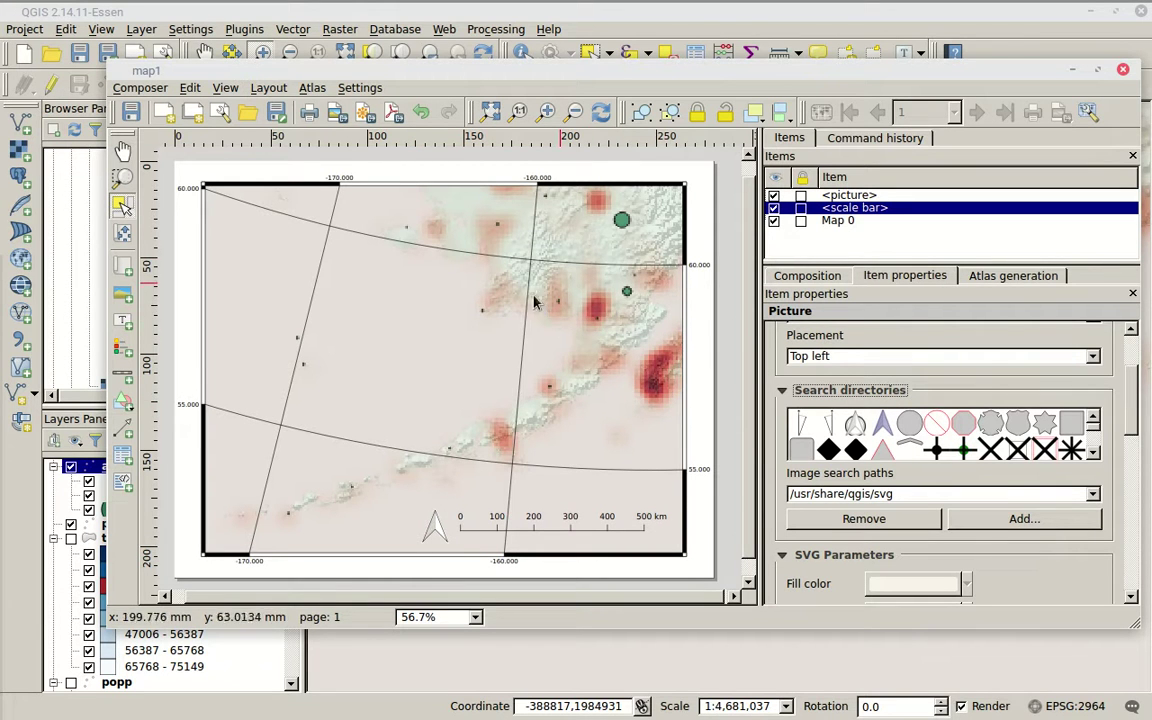
# Add a legend over the map's western side and compare its entries with the layers in the main QGIS window
pyautogui.click(118, 355)
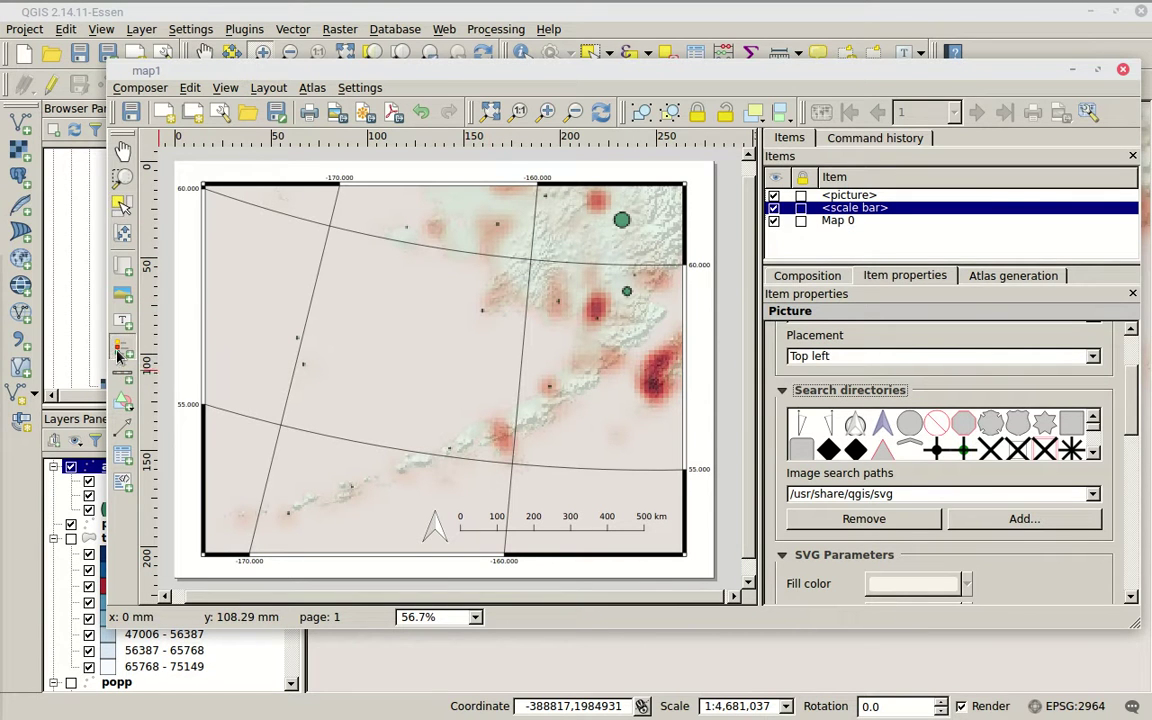
pyautogui.moveTo(220, 208); pyautogui.dragTo(317, 480)
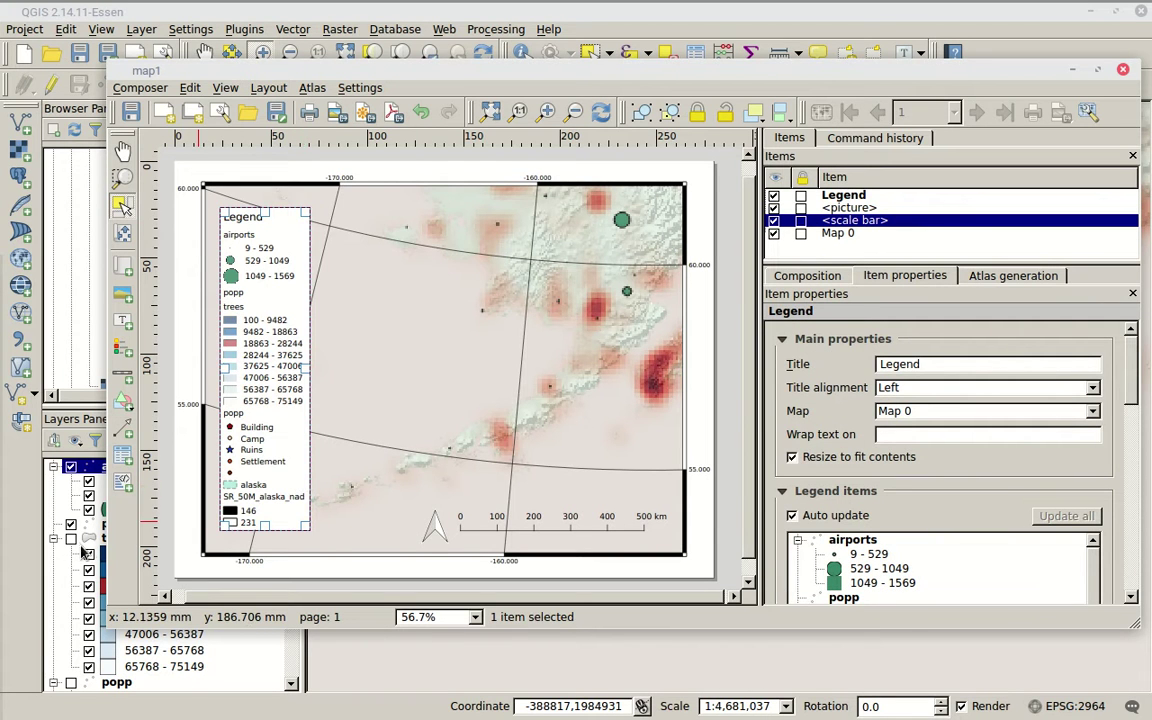
pyautogui.moveTo(255, 5)
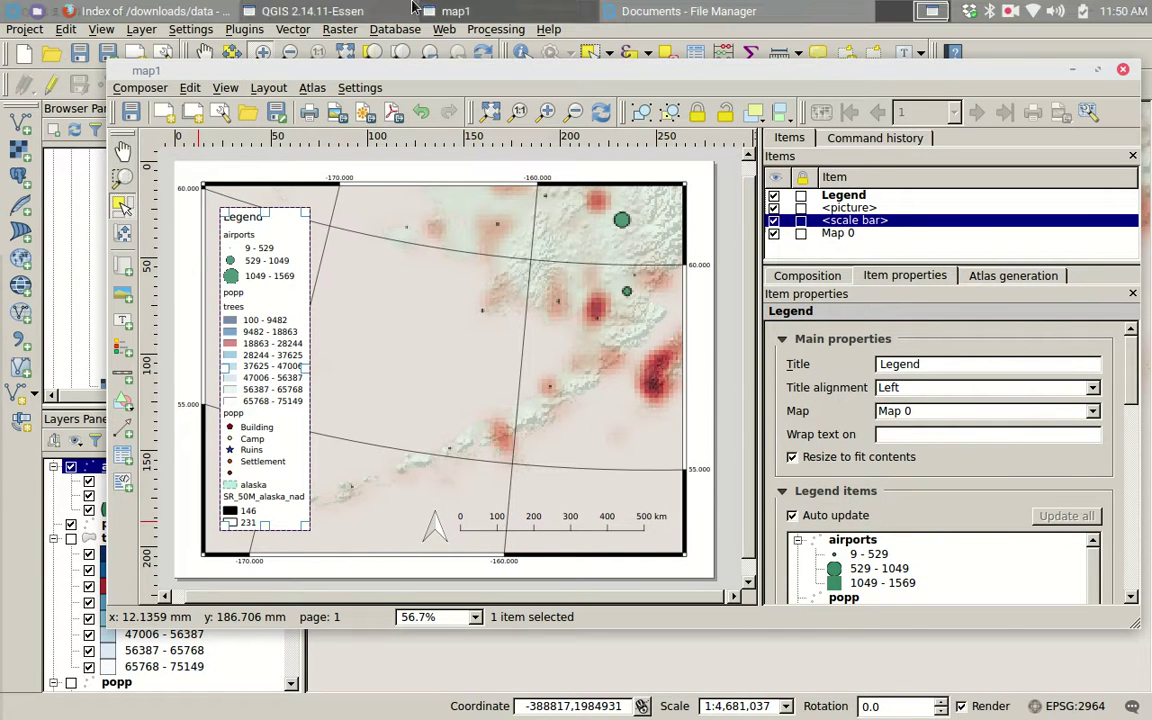
pyautogui.click(383, 8)
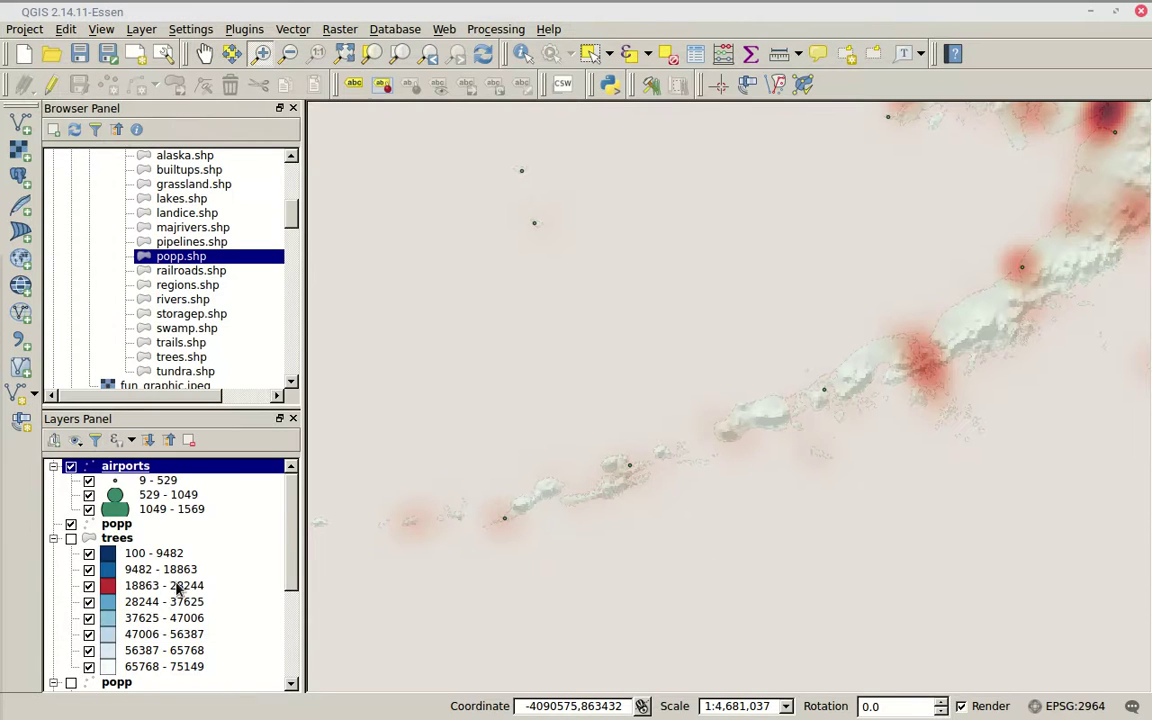
pyautogui.scroll(-5, 216, 600)
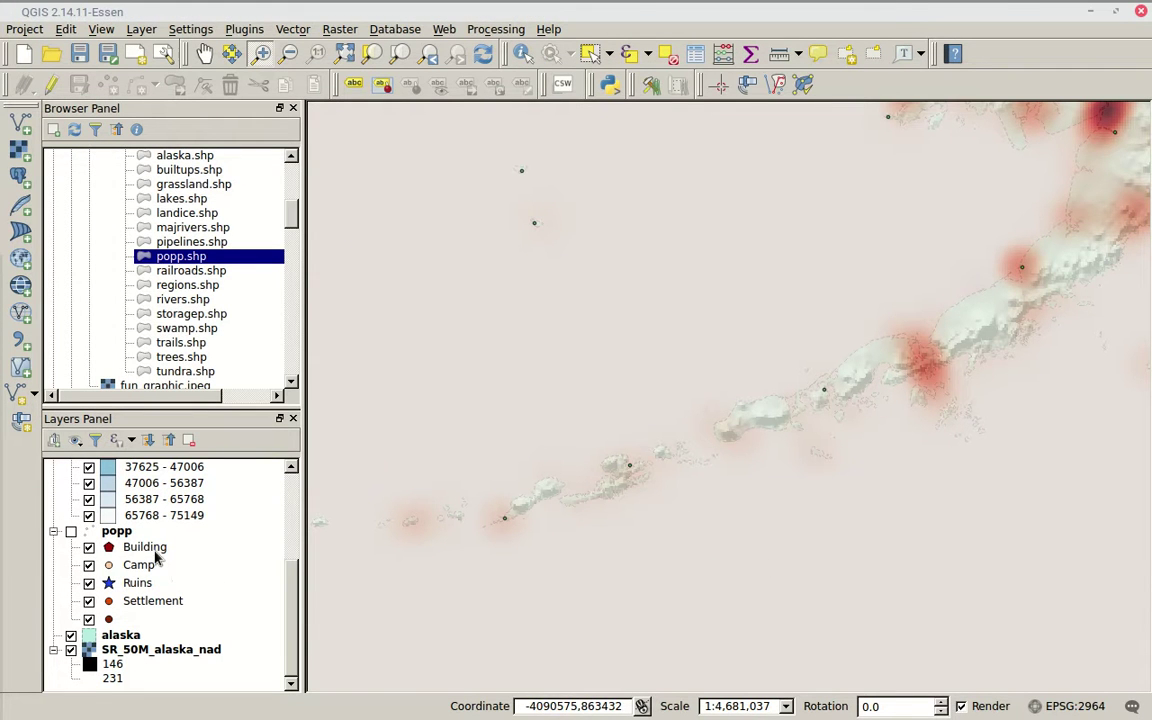
pyautogui.click(520, 8)
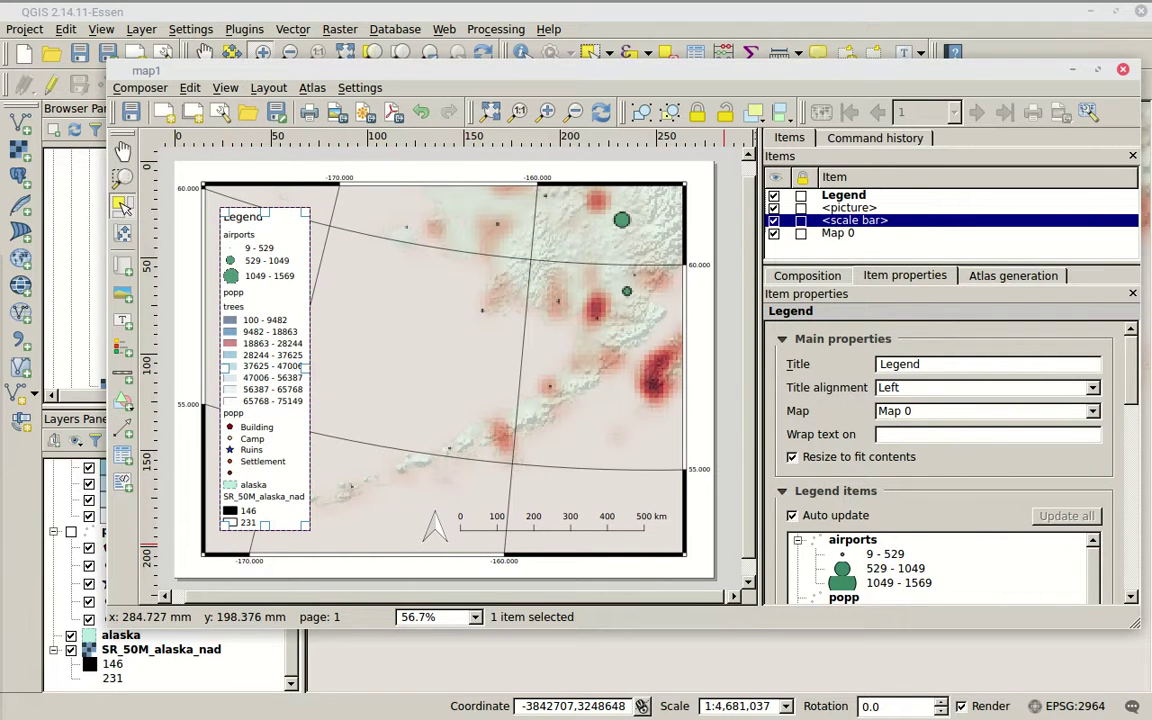
# Rename the legend's trees entry as "Super fun trees"
pyautogui.scroll(-4, 1134, 390)
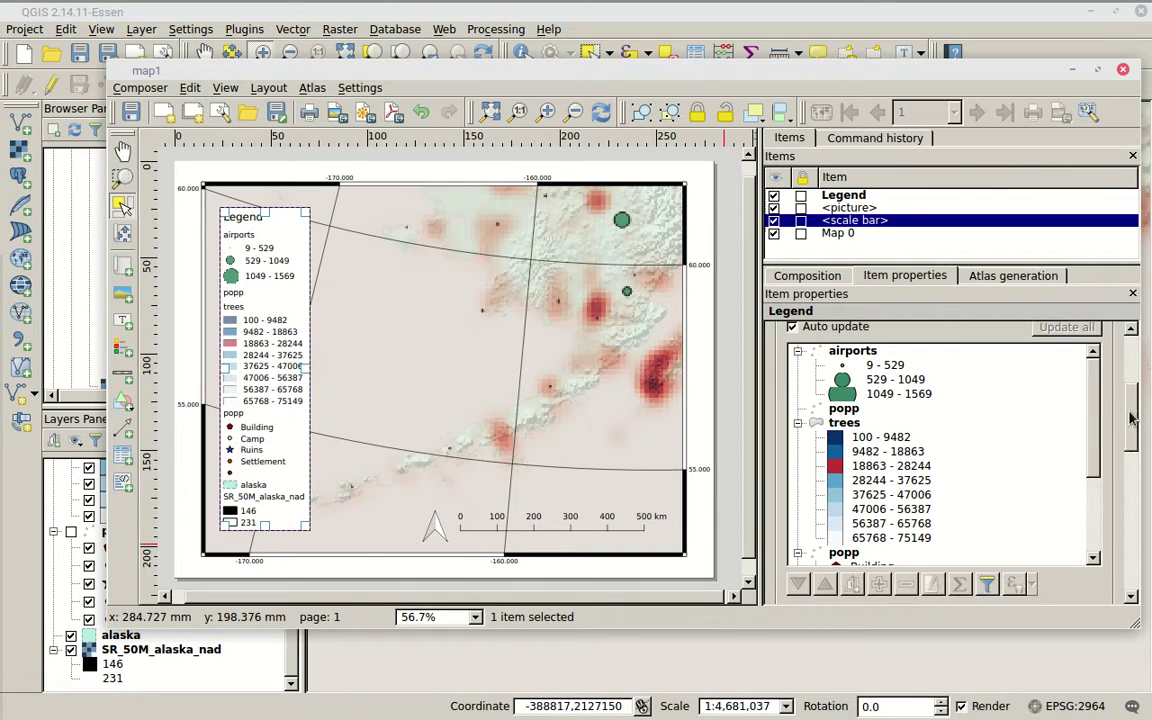
pyautogui.click(844, 424)
pyautogui.doubleClick(846, 424)
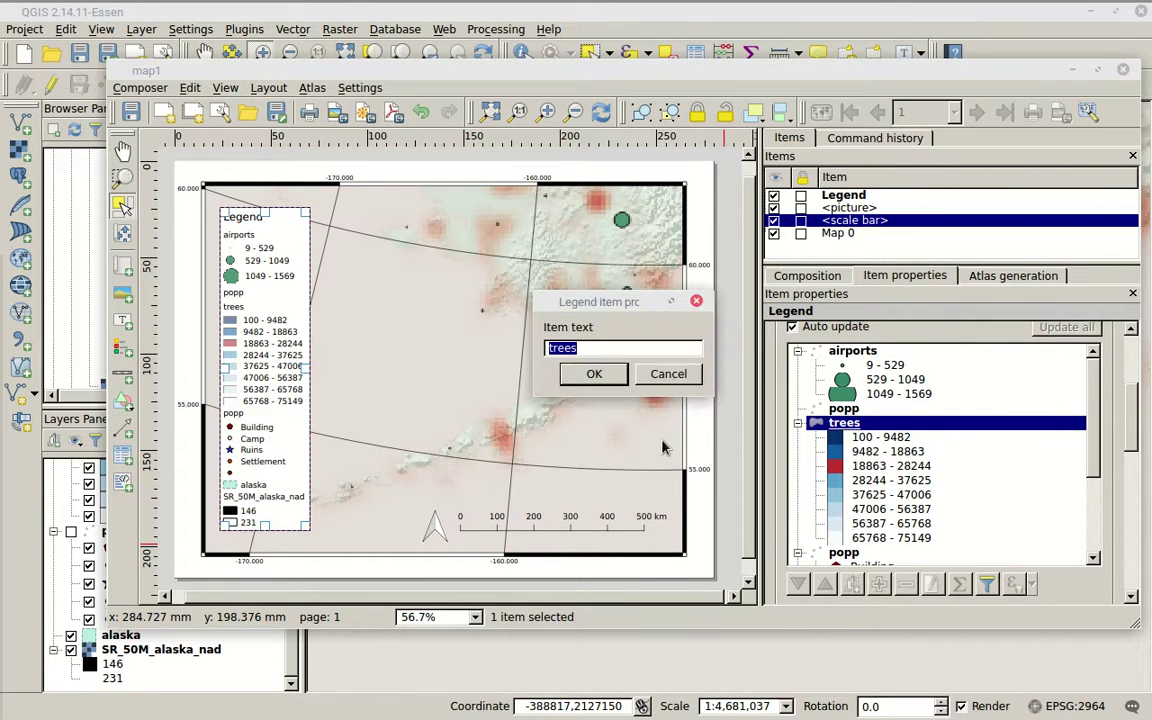
pyautogui.write('Fu')
pyautogui.click(594, 374)
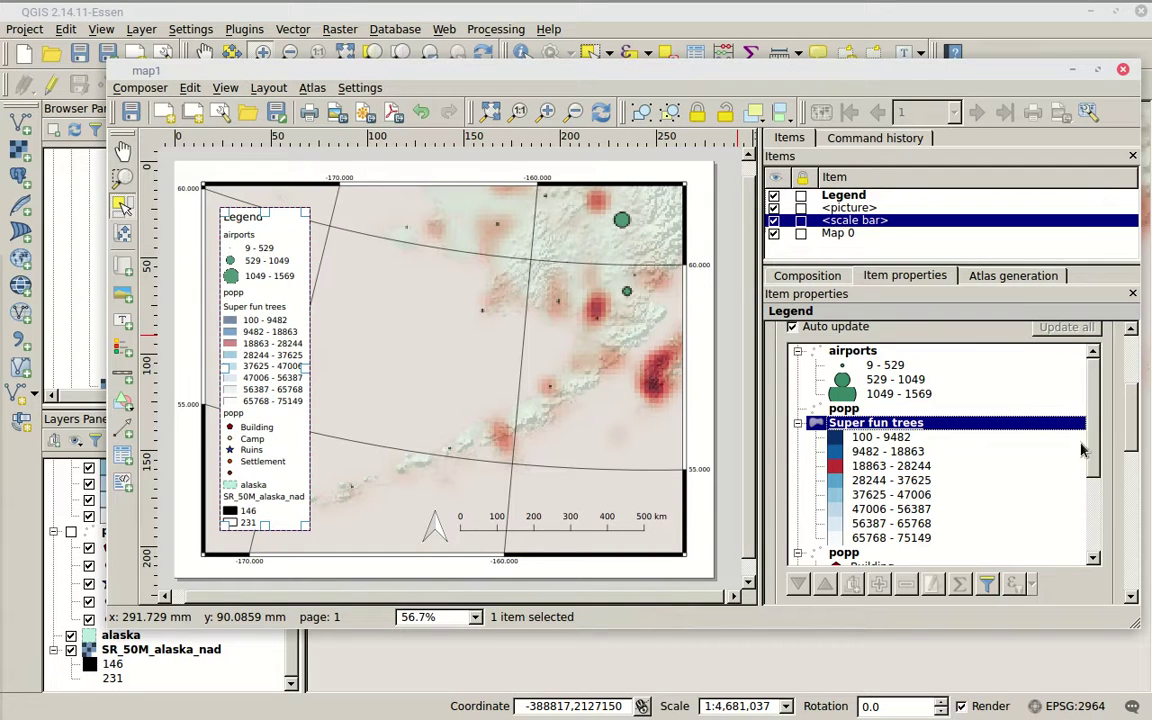
# Set the legend's title font size to 24
pyautogui.scroll(-3, 1122, 425)
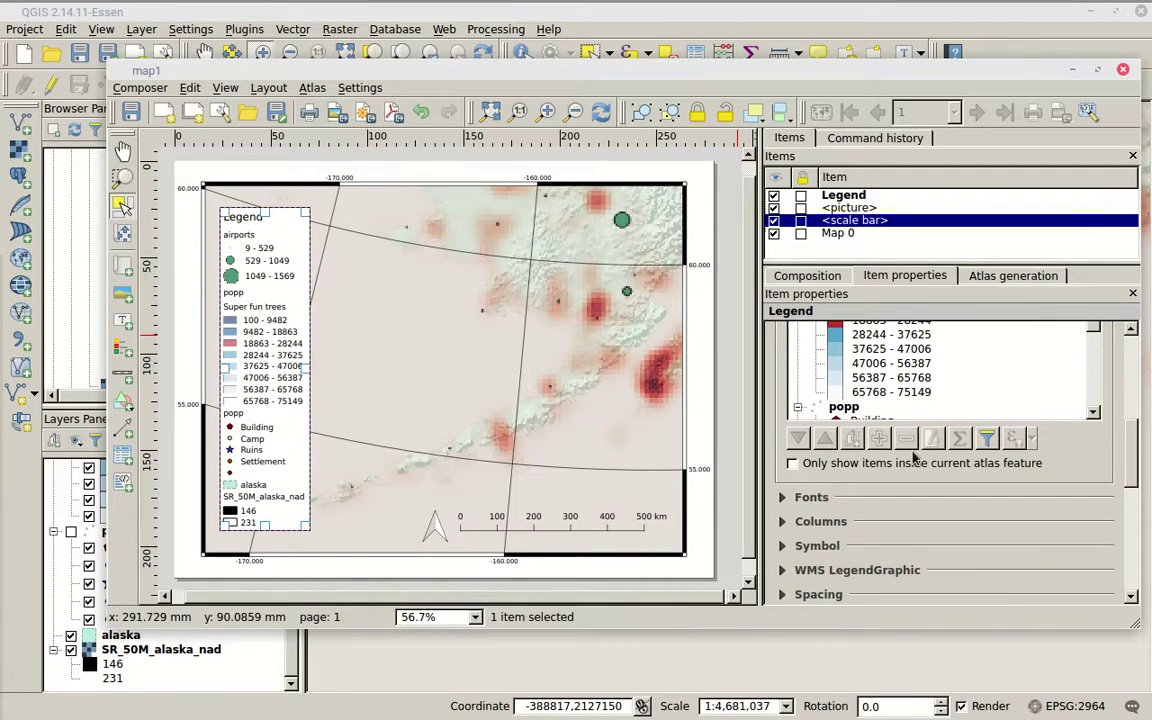
pyautogui.click(781, 497)
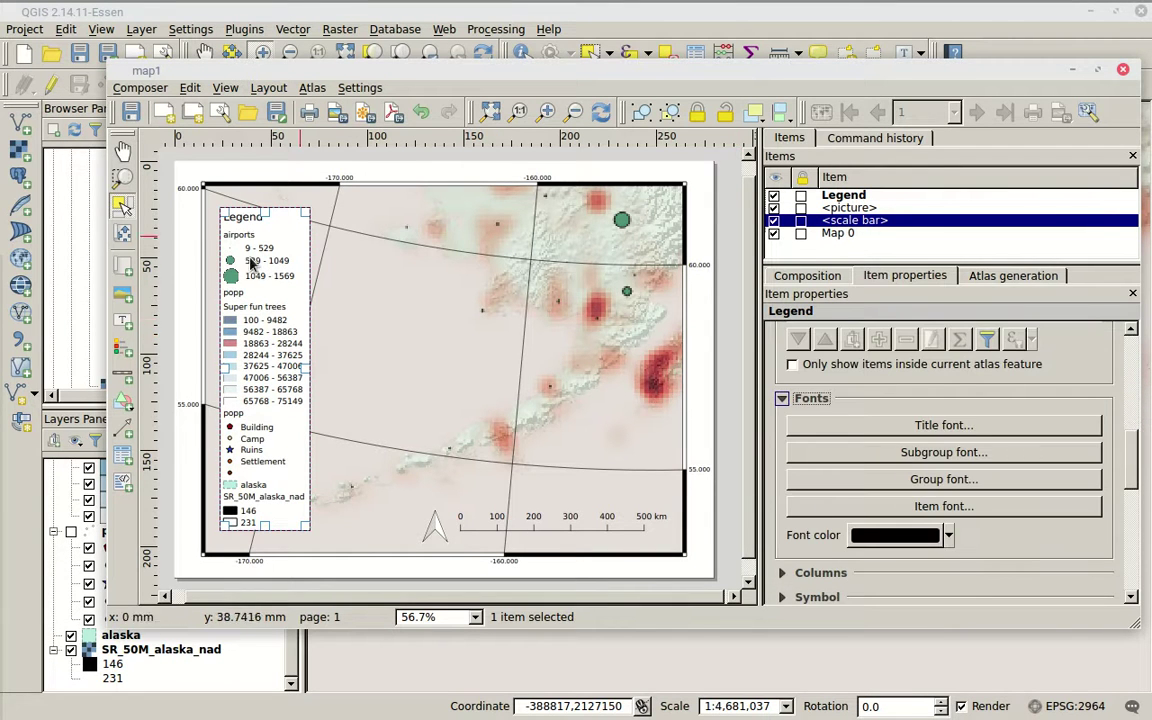
pyautogui.click(935, 424)
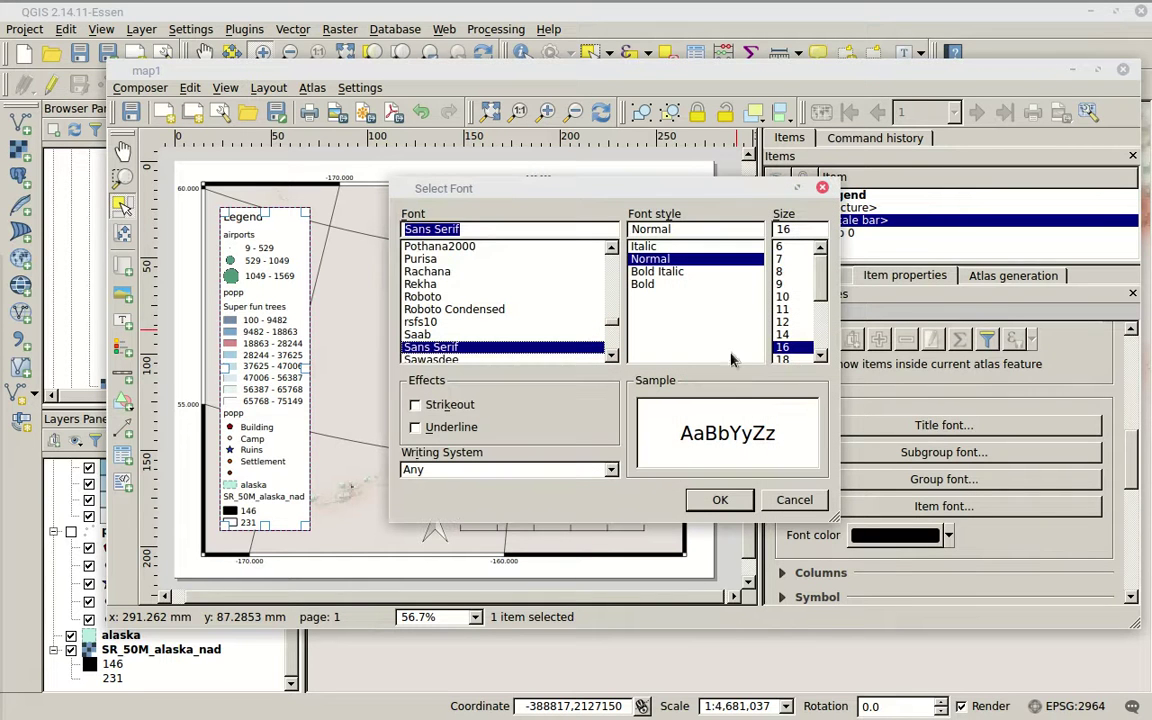
pyautogui.scroll(-2, 795, 300)
pyautogui.click(785, 322)
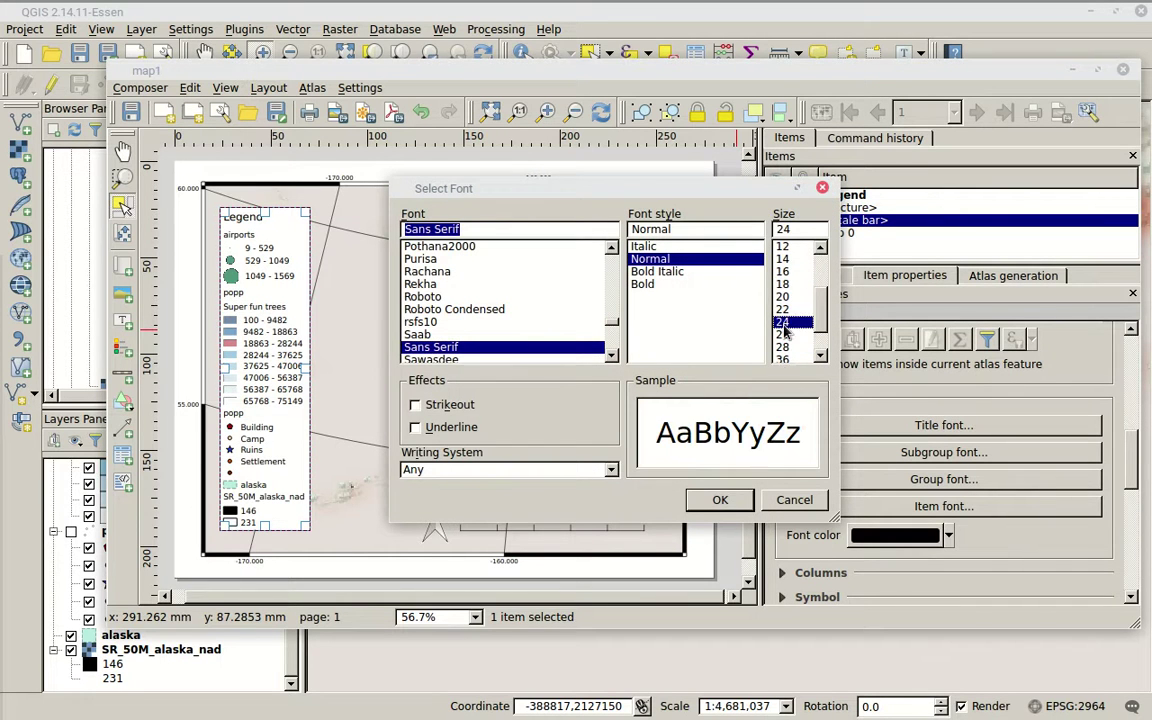
pyautogui.click(720, 499)
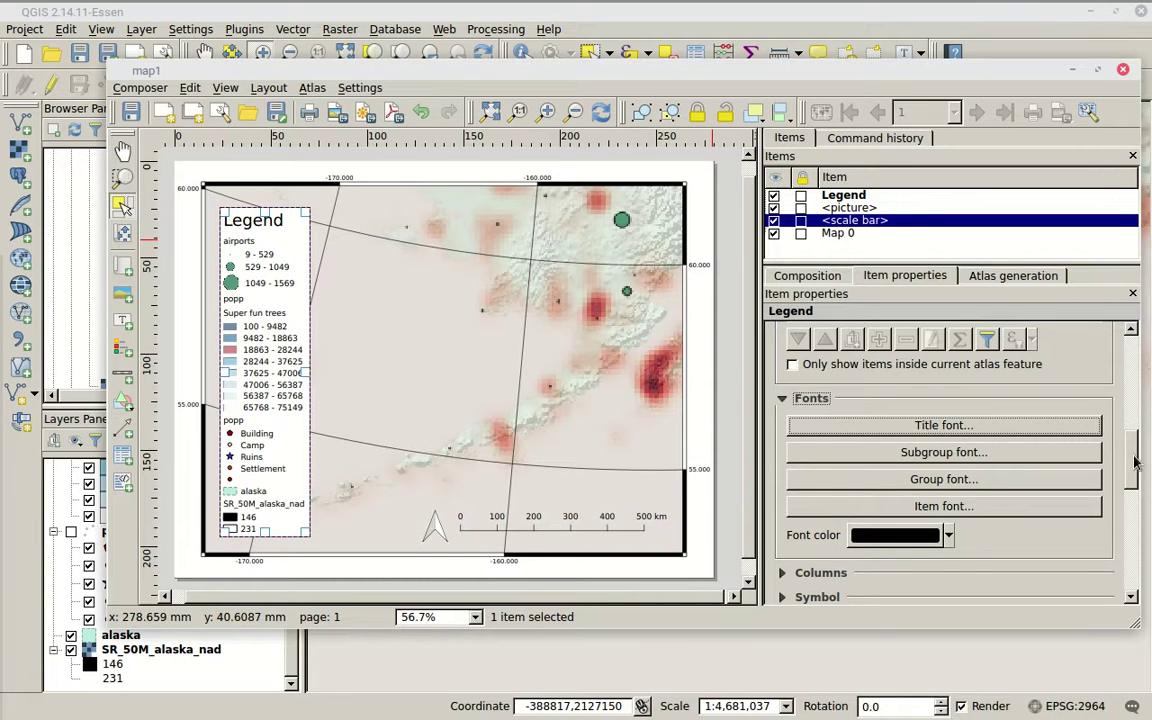
# Change the legend's title to "overlay of things"
pyautogui.moveTo(1136, 461); pyautogui.dragTo(1134, 366)
pyautogui.doubleClick(1025, 370)
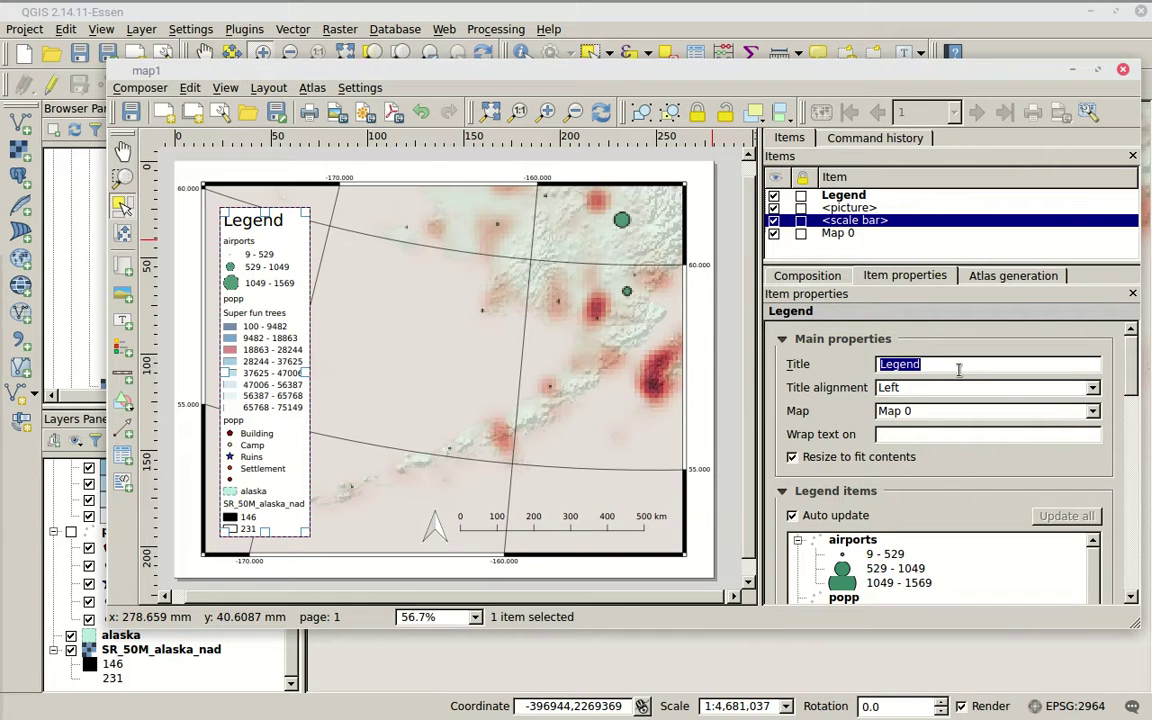
pyautogui.write('over')
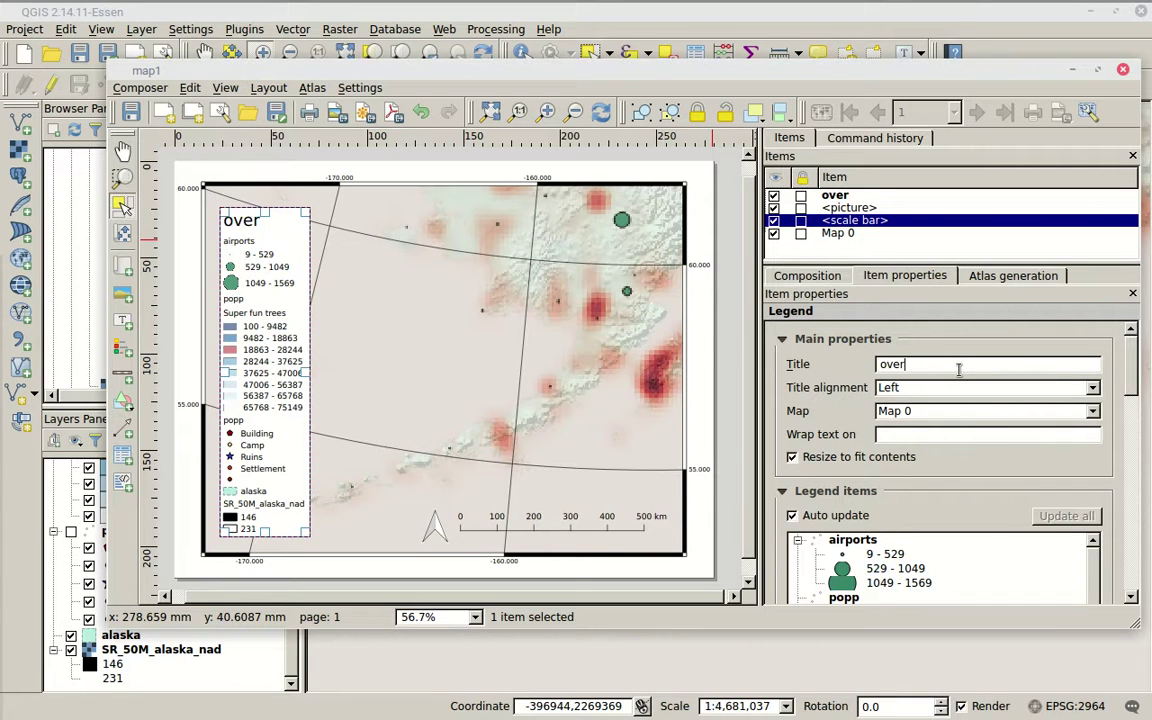
pyautogui.write('lay of things')
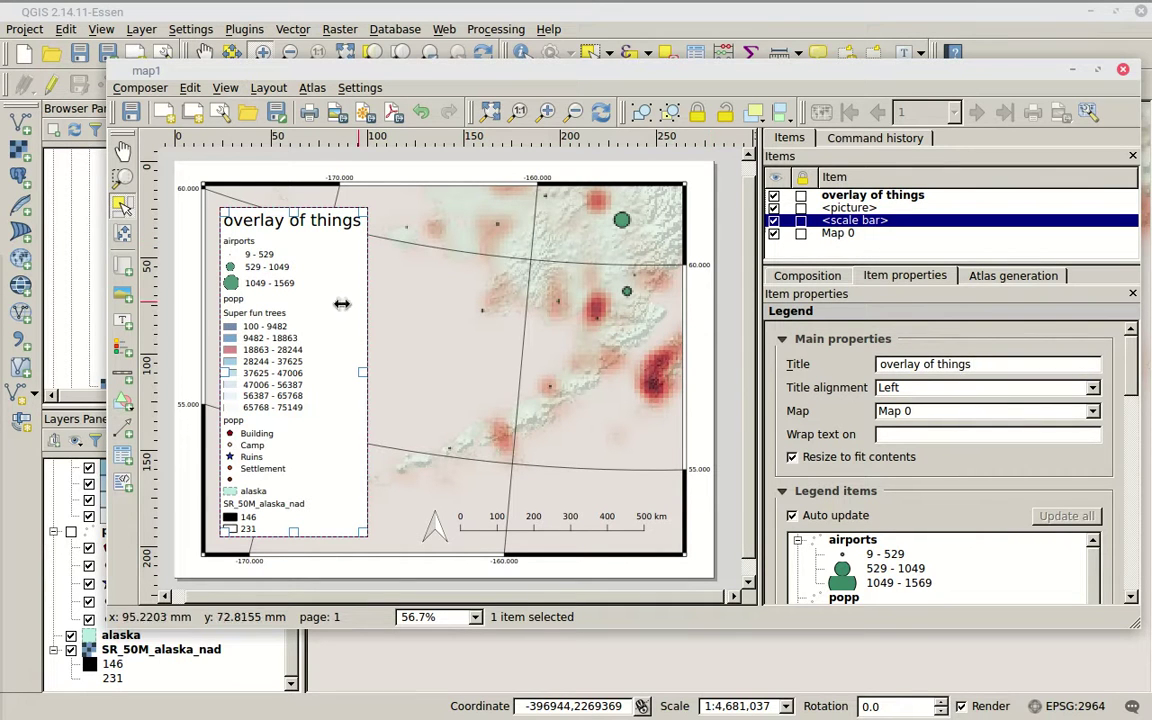
# Review the legend's item list, linked map choices and symbol width and height settings
pyautogui.scroll(-5, 1122, 410)
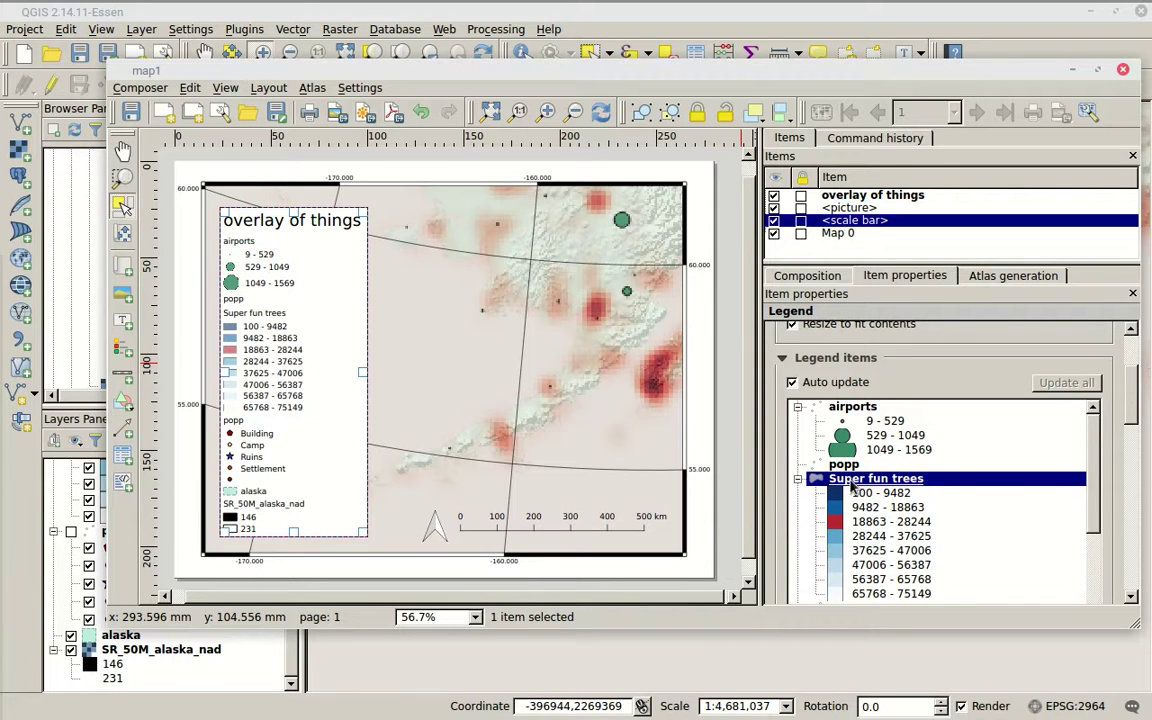
pyautogui.scroll(5, 1124, 413)
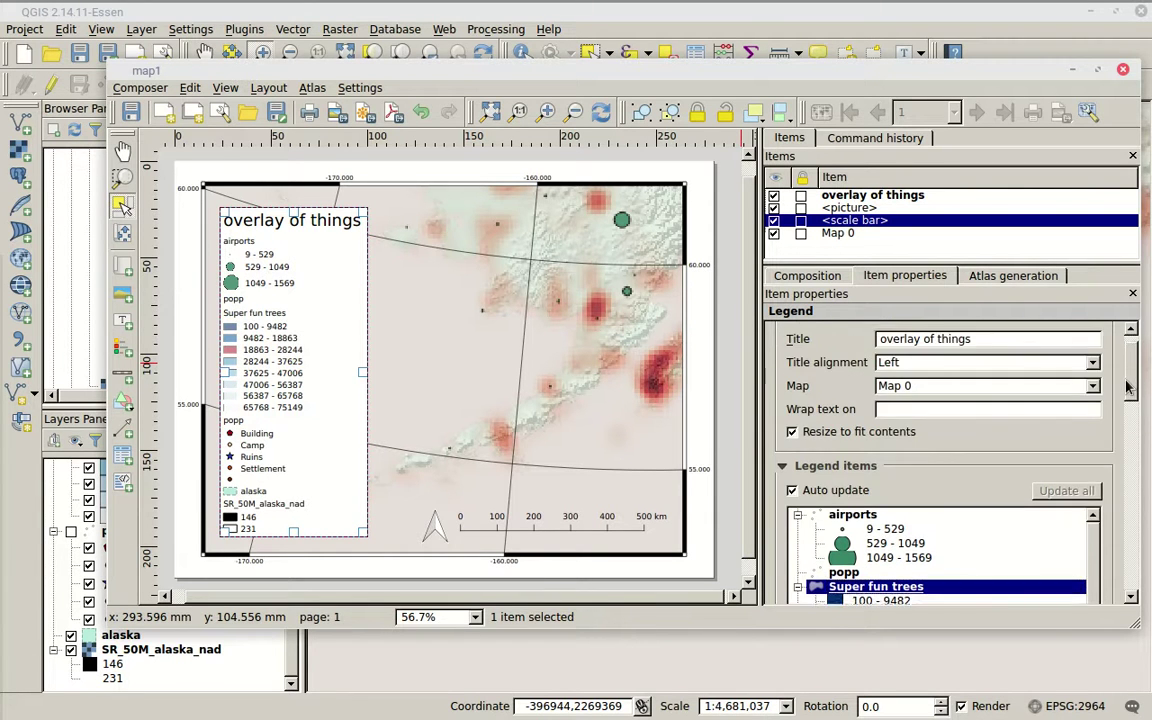
pyautogui.scroll(-3, 1126, 373)
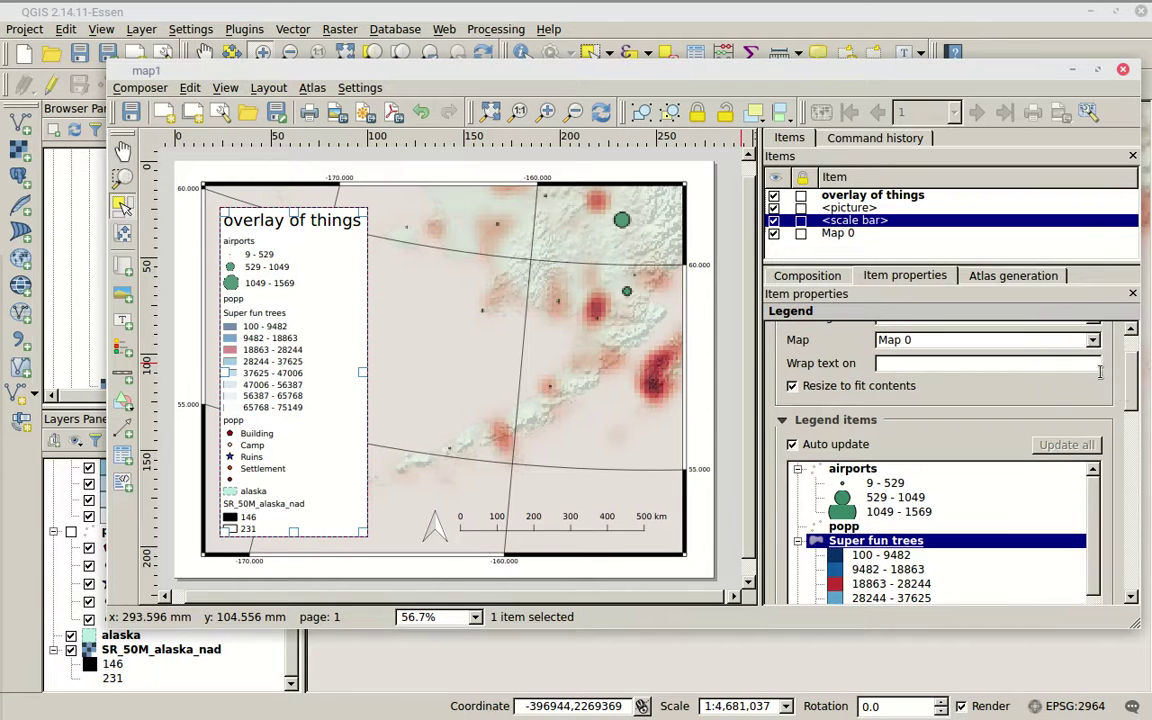
pyautogui.click(1092, 342)
pyautogui.click(1122, 388)
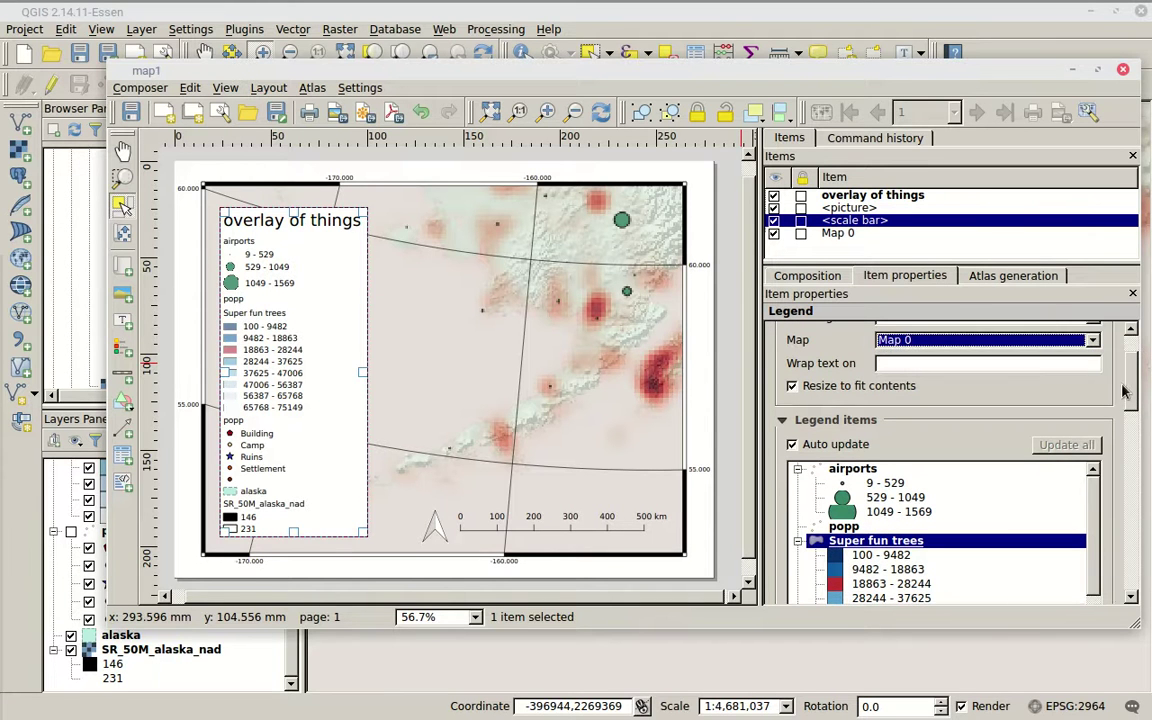
pyautogui.moveTo(1127, 398); pyautogui.dragTo(1120, 480)
pyautogui.scroll(-5, 1060, 490)
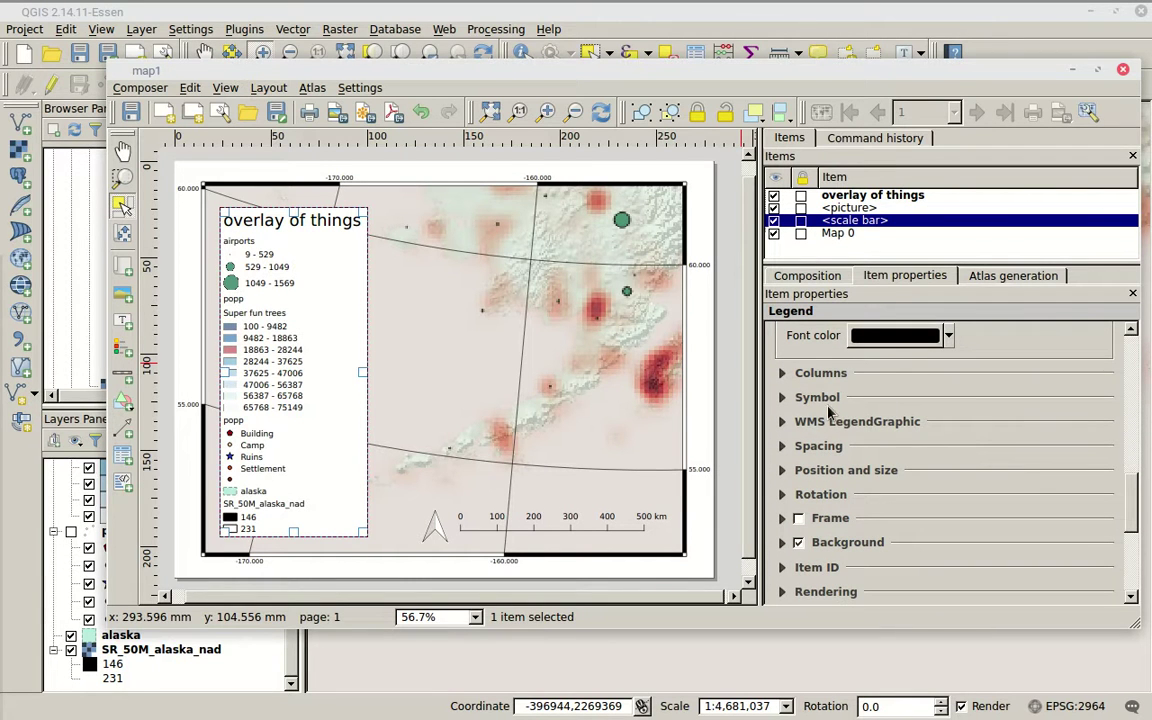
pyautogui.click(782, 398)
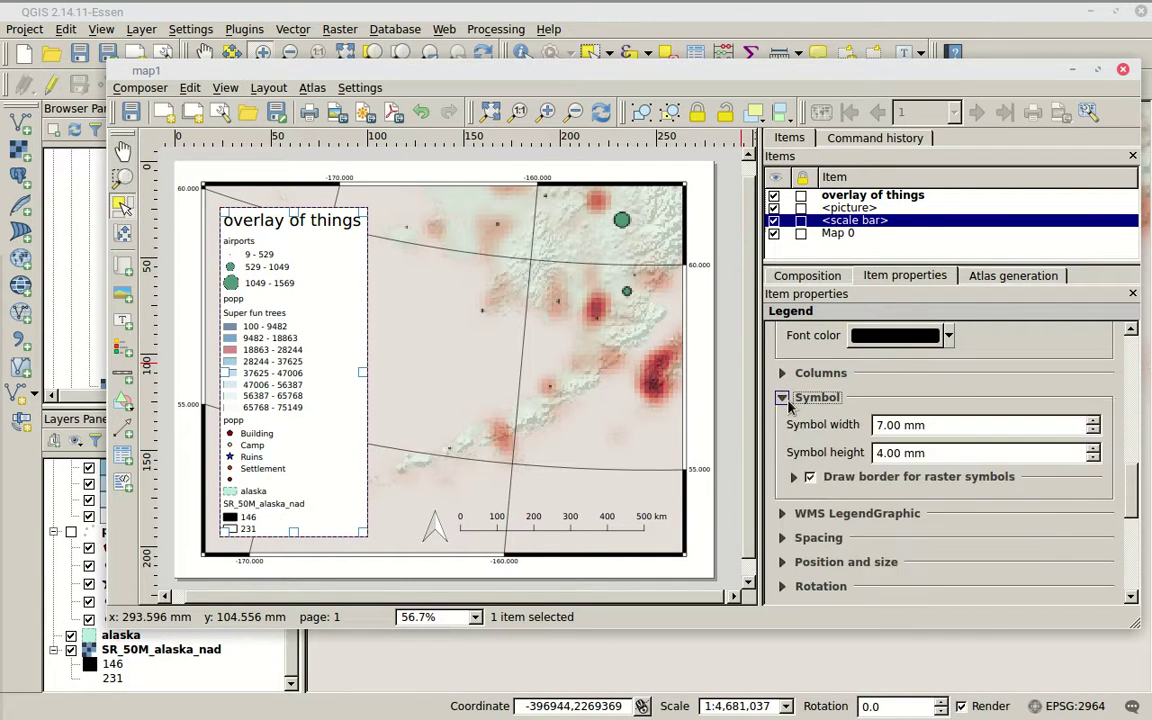
pyautogui.click(783, 398)
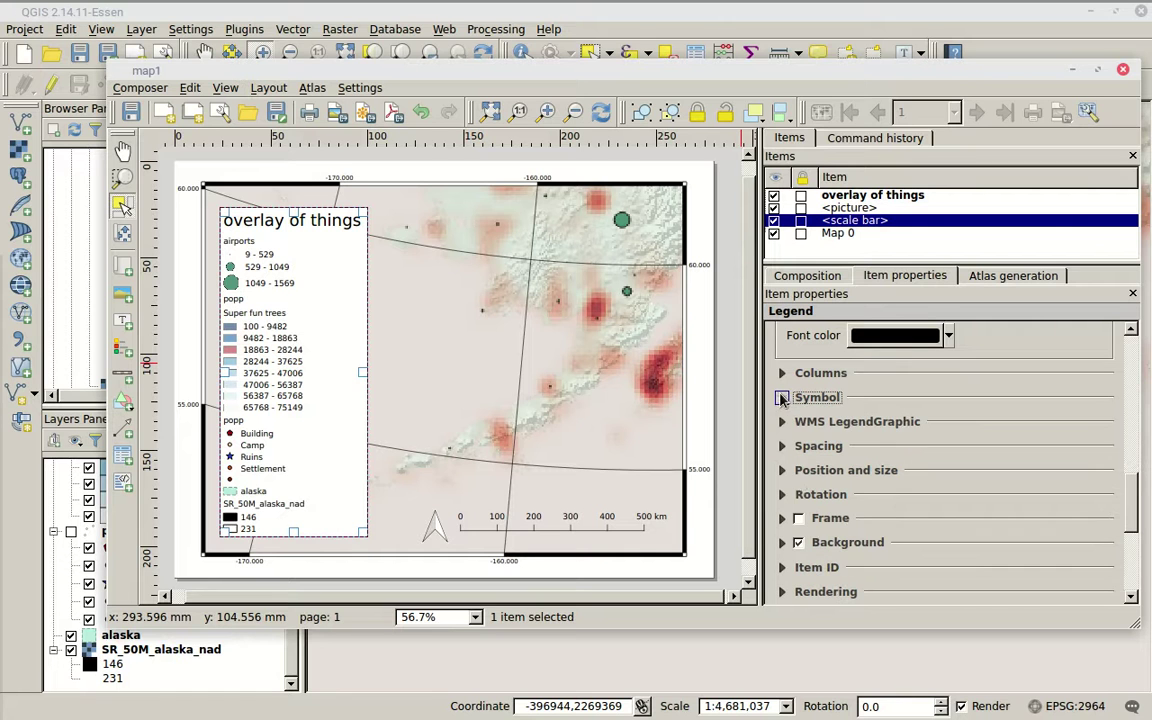
# Turn on the legend's frame and move the legend to about X 16 mm, Y 45 mm on the page
pyautogui.scroll(-2, 787, 460)
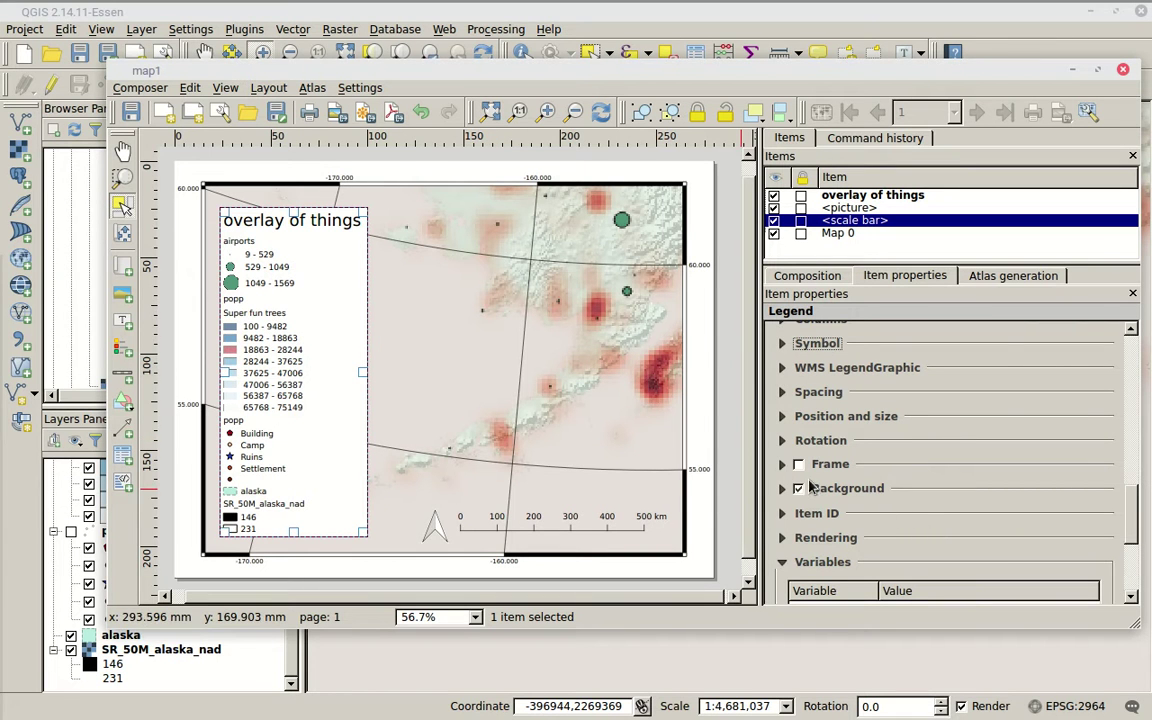
pyautogui.click(798, 465)
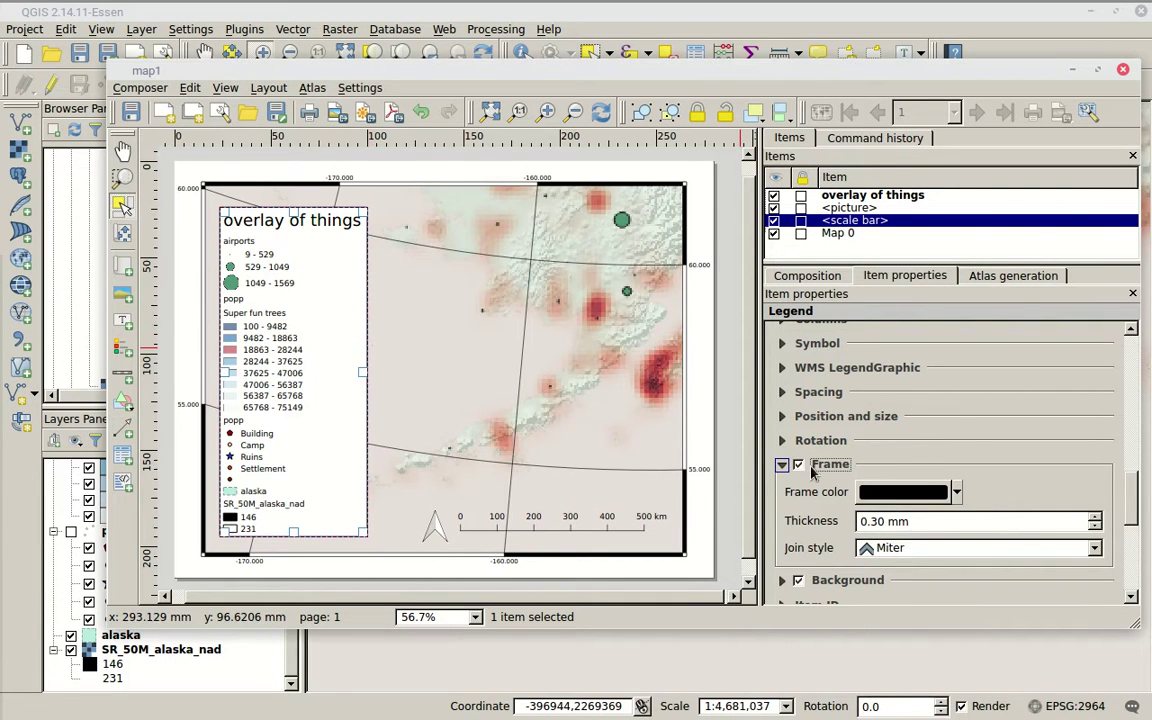
pyautogui.scroll(-2, 975, 397)
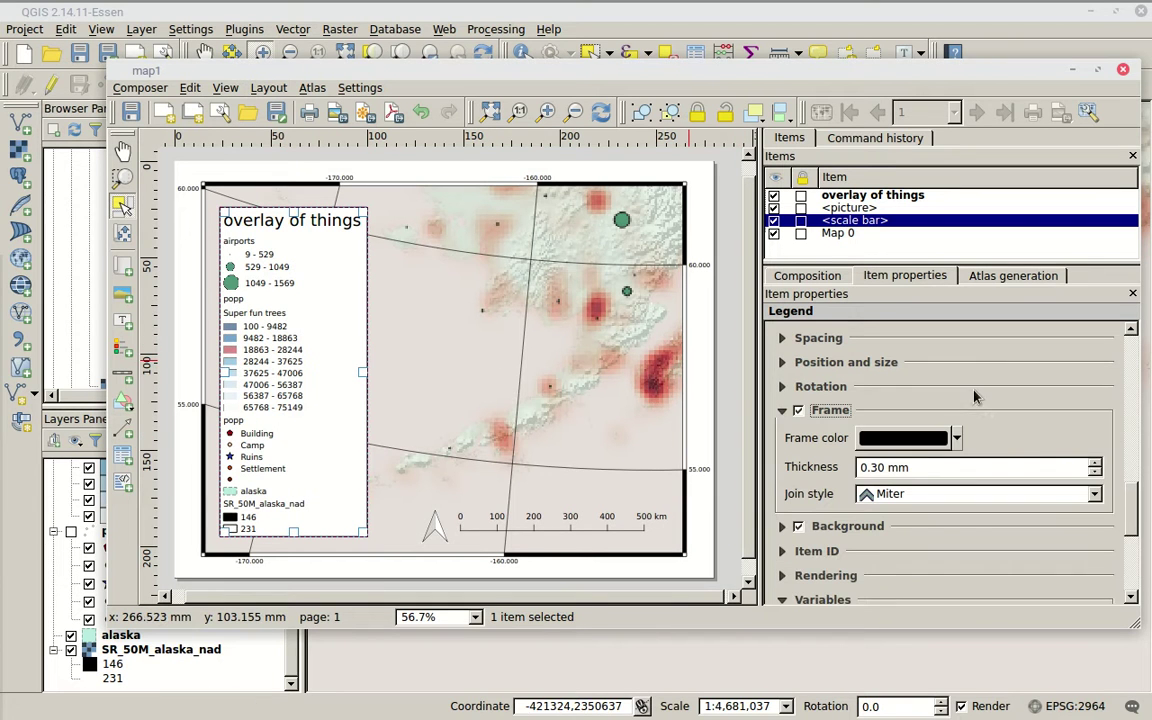
pyautogui.click(786, 366)
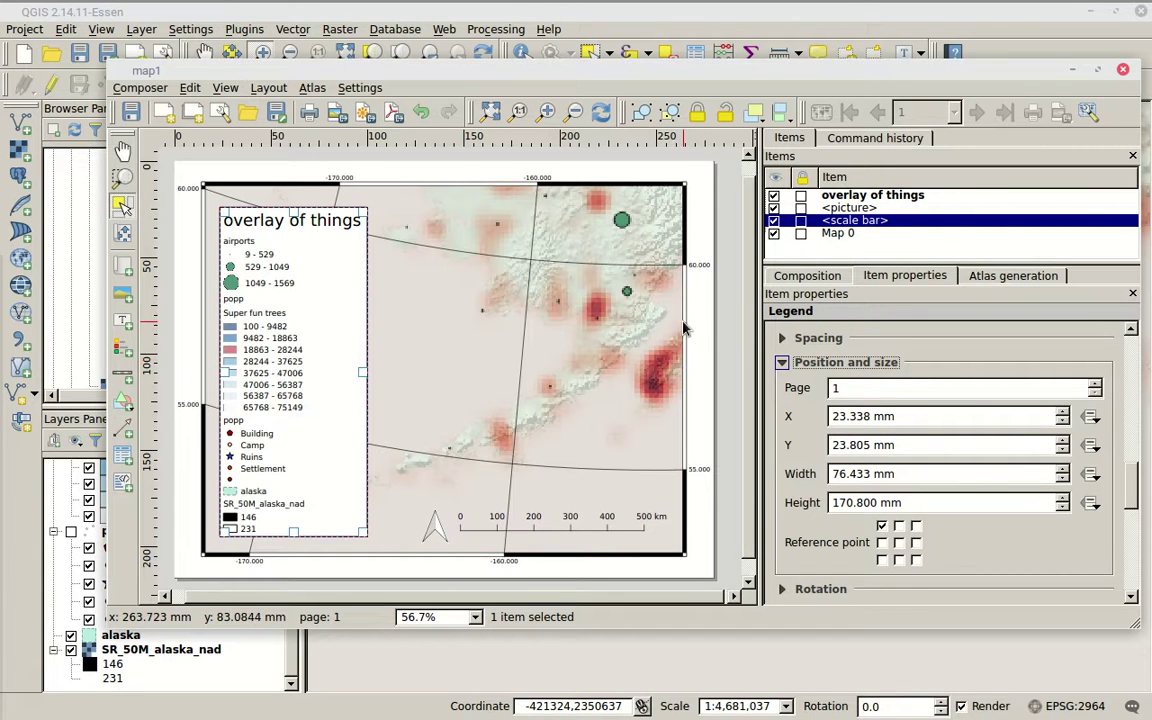
pyautogui.moveTo(286, 268); pyautogui.dragTo(272, 305)
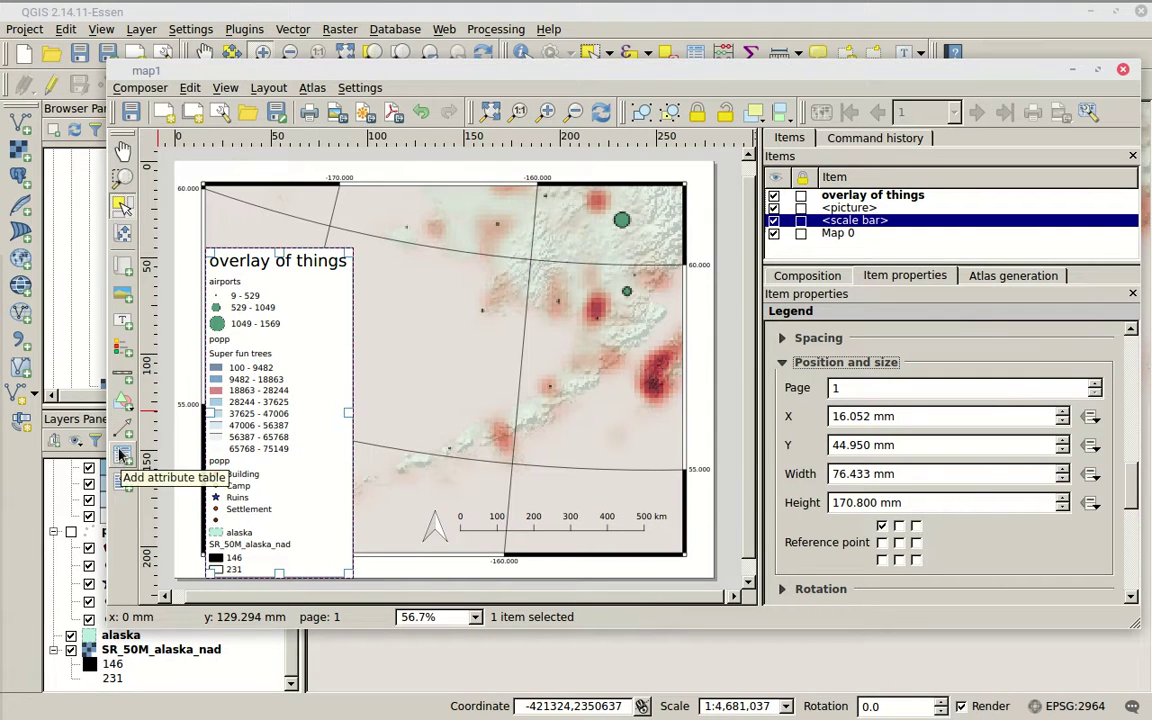
# Add a wide text label near the map's upper edge, above the legend, reading "THis is my map"
pyautogui.click(122, 324)
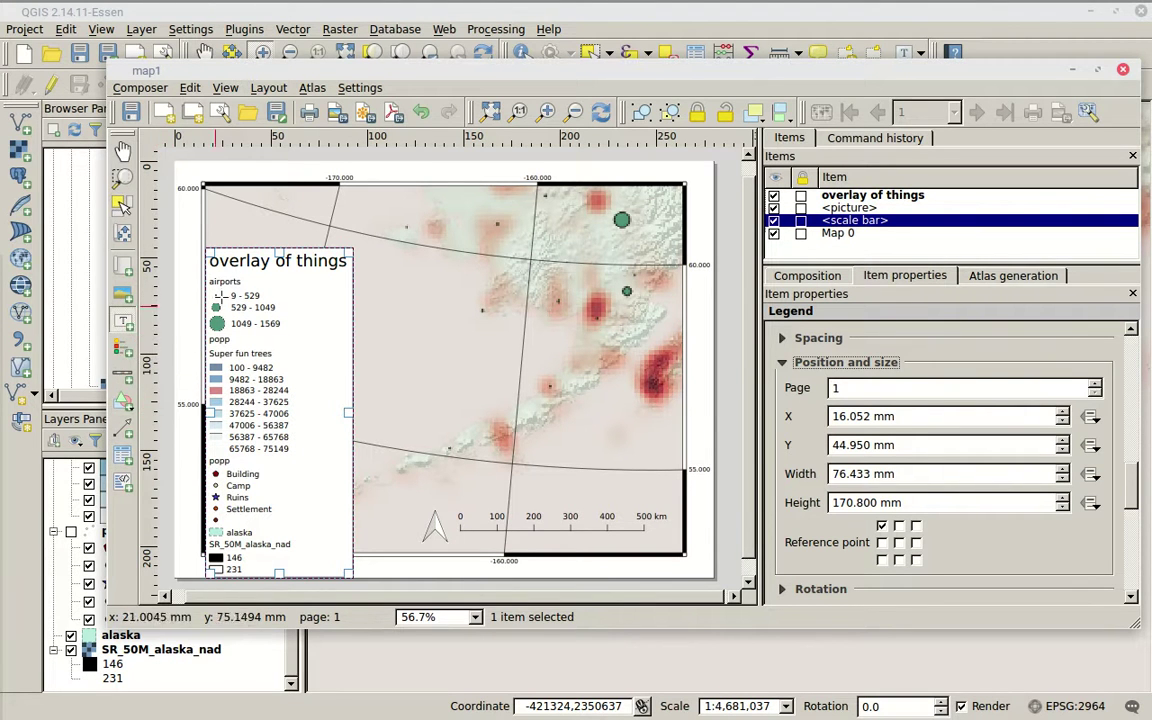
pyautogui.moveTo(326, 203); pyautogui.dragTo(518, 234)
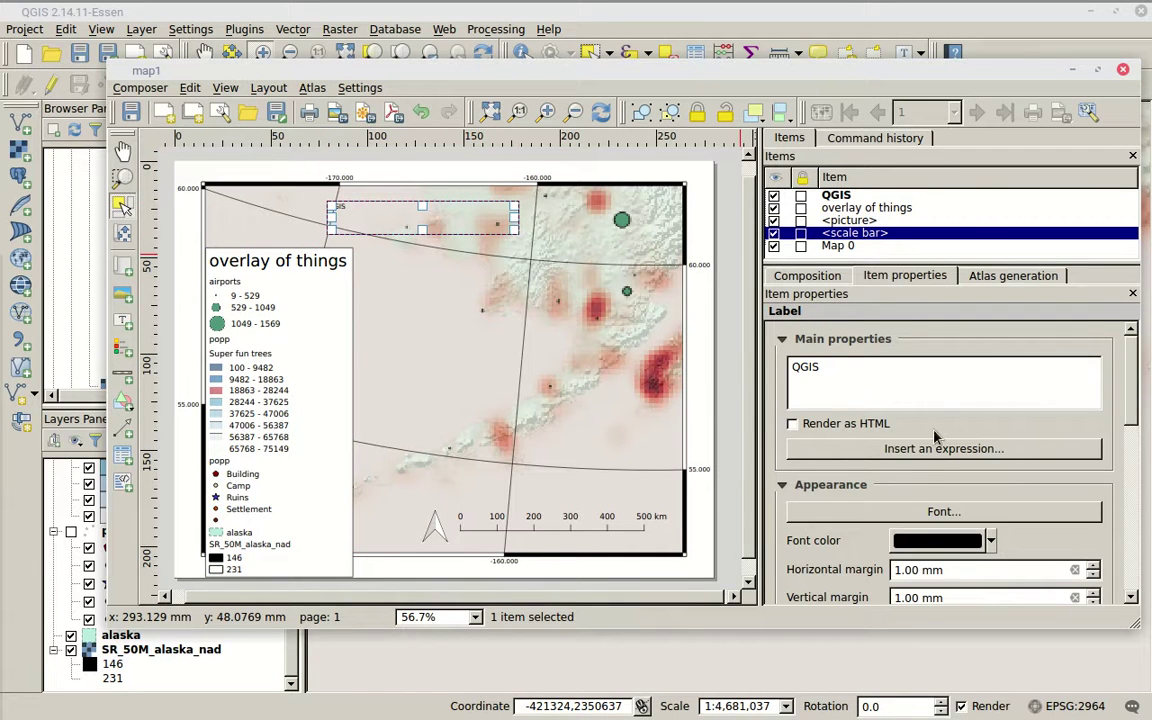
pyautogui.scroll(-2, 1130, 388)
pyautogui.scroll(2, 1135, 383)
pyautogui.doubleClick(843, 368)
pyautogui.write('THis is my map')
# Set the title label's font size to 36 and enlarge its box to fit the text
pyautogui.click(915, 511)
pyautogui.scroll(-3, 800, 320)
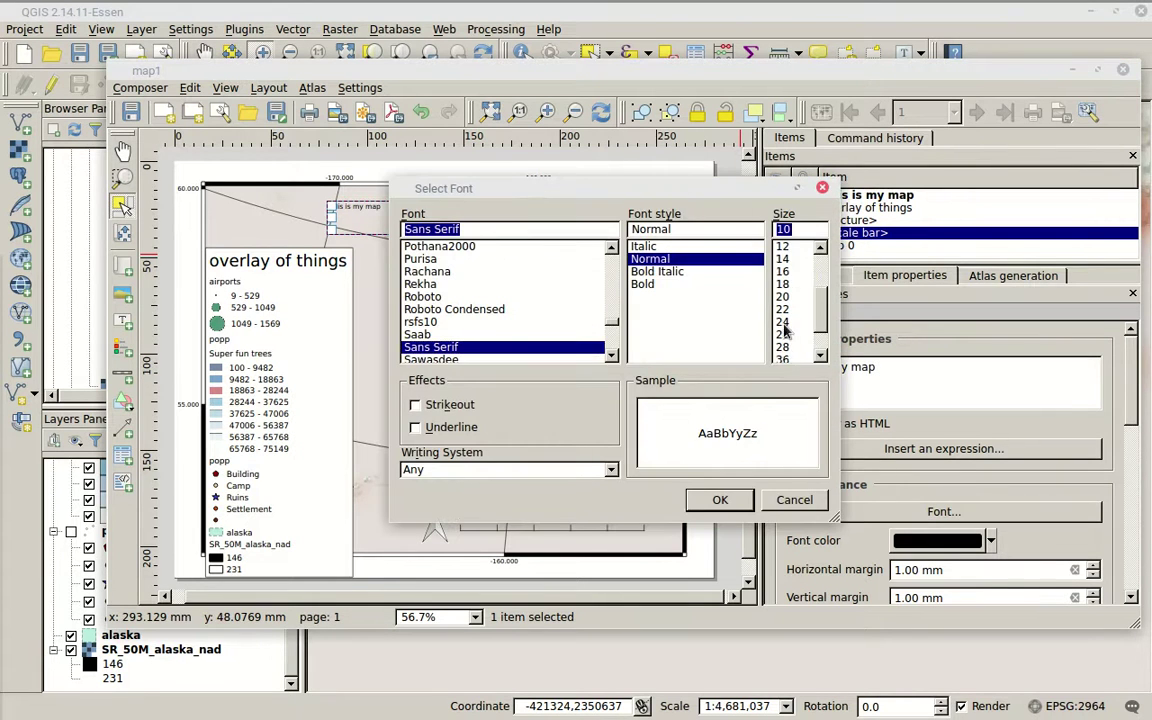
pyautogui.click(790, 323)
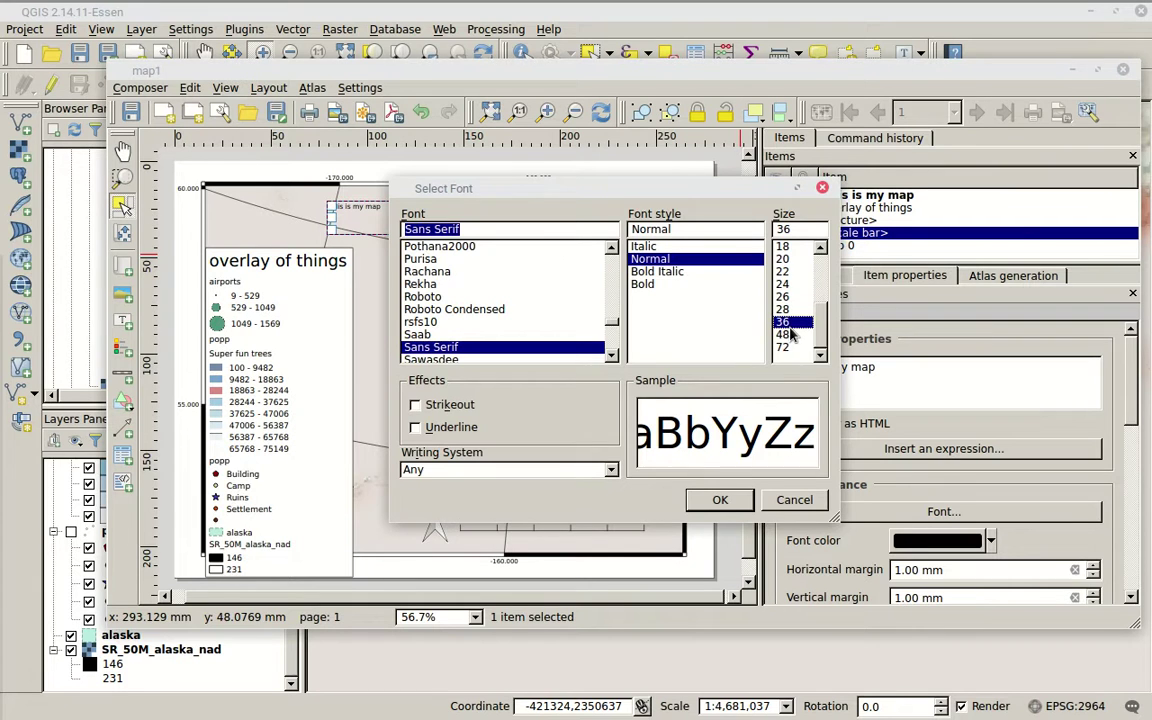
pyautogui.click(733, 507)
pyautogui.moveTo(517, 227); pyautogui.dragTo(628, 262)
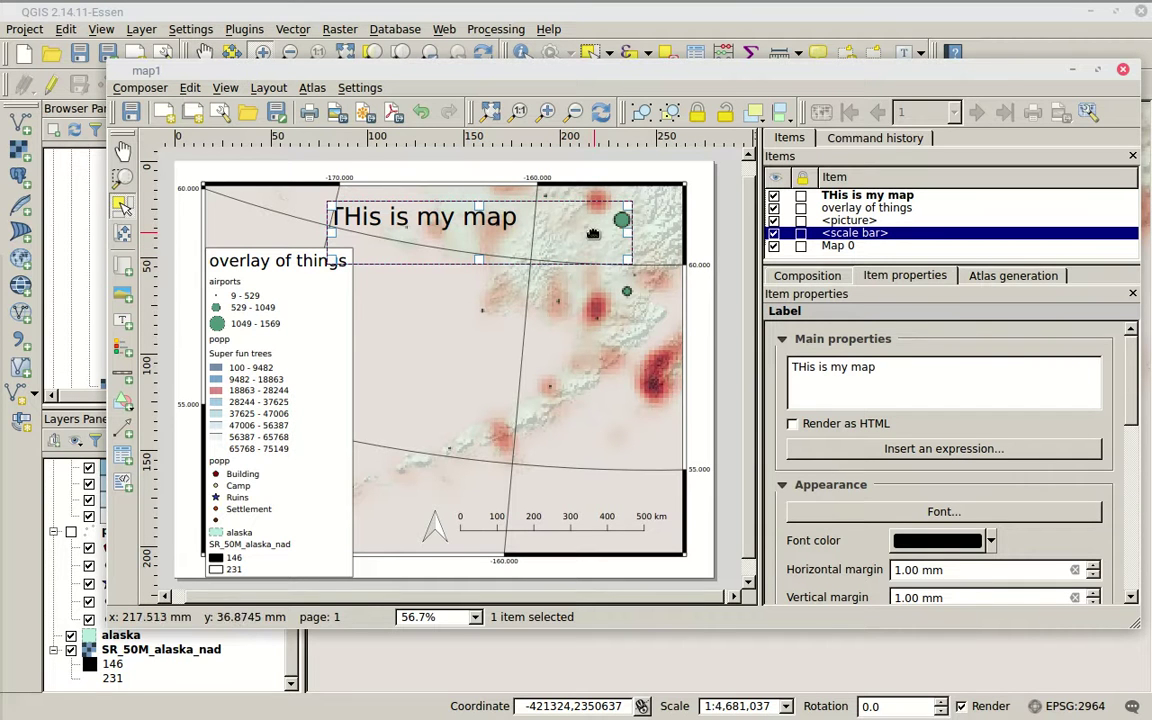
pyautogui.tripleClick(872, 367)
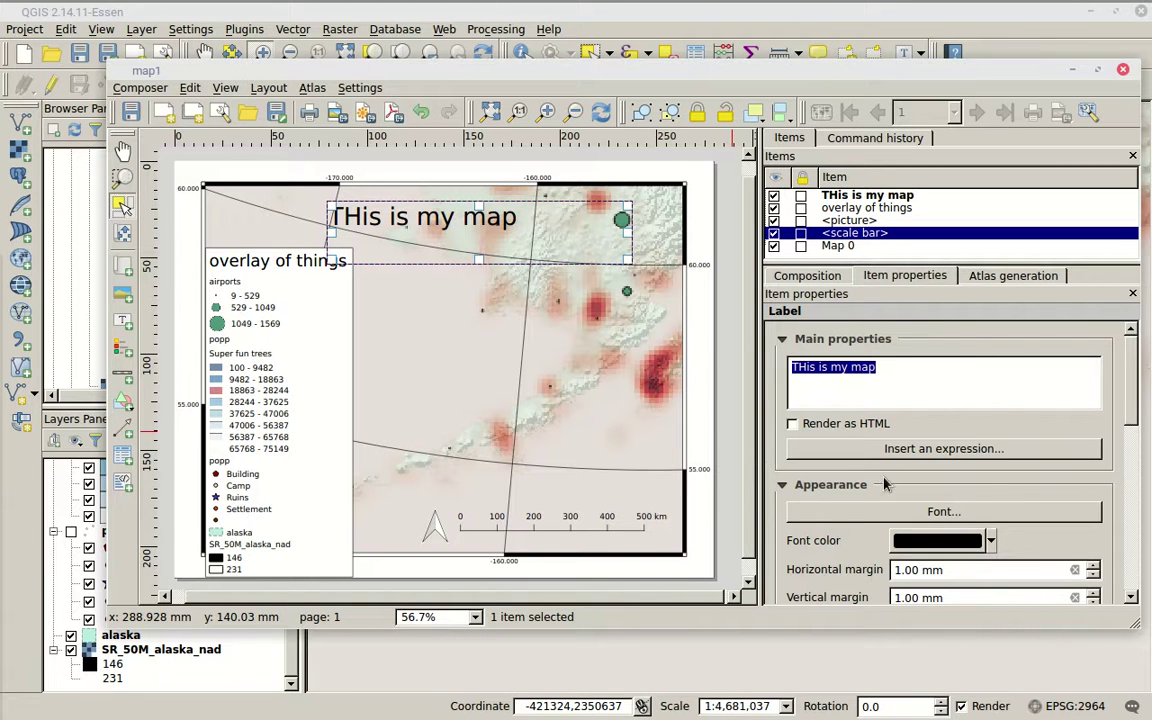
pyautogui.scroll(-5, 1133, 395)
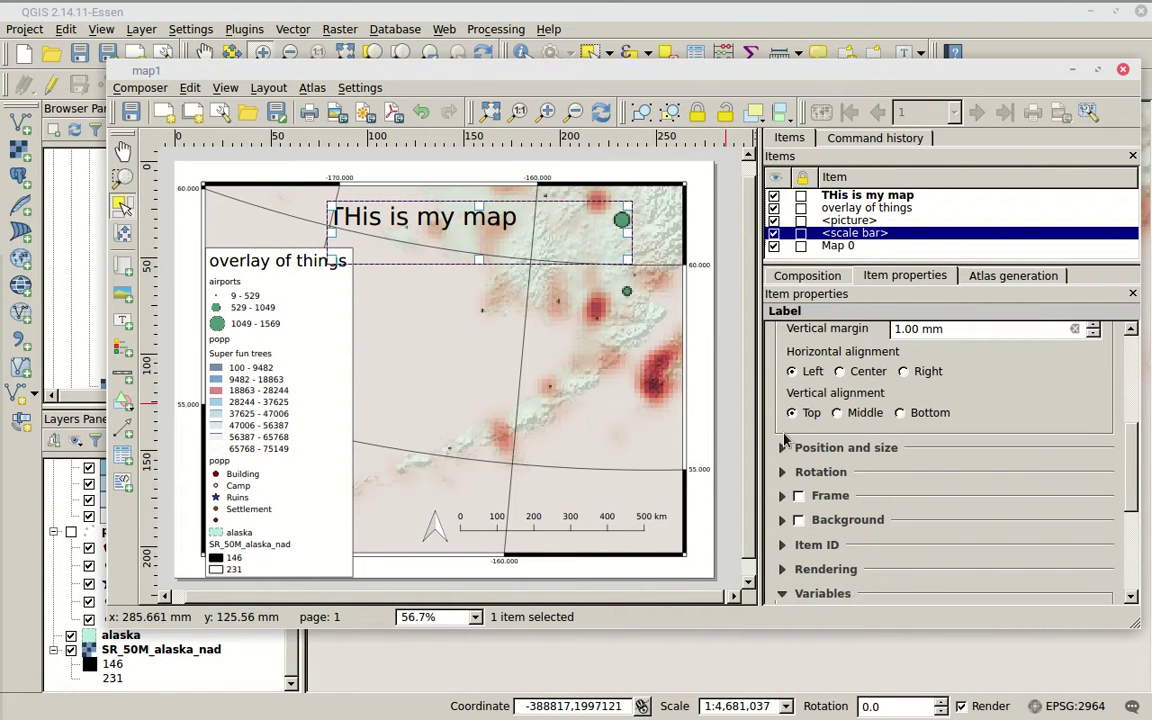
# Draw an arrow on the map and move it so its head points at the large northeastern airport marker
pyautogui.click(123, 430)
pyautogui.moveTo(468, 365); pyautogui.dragTo(561, 306)
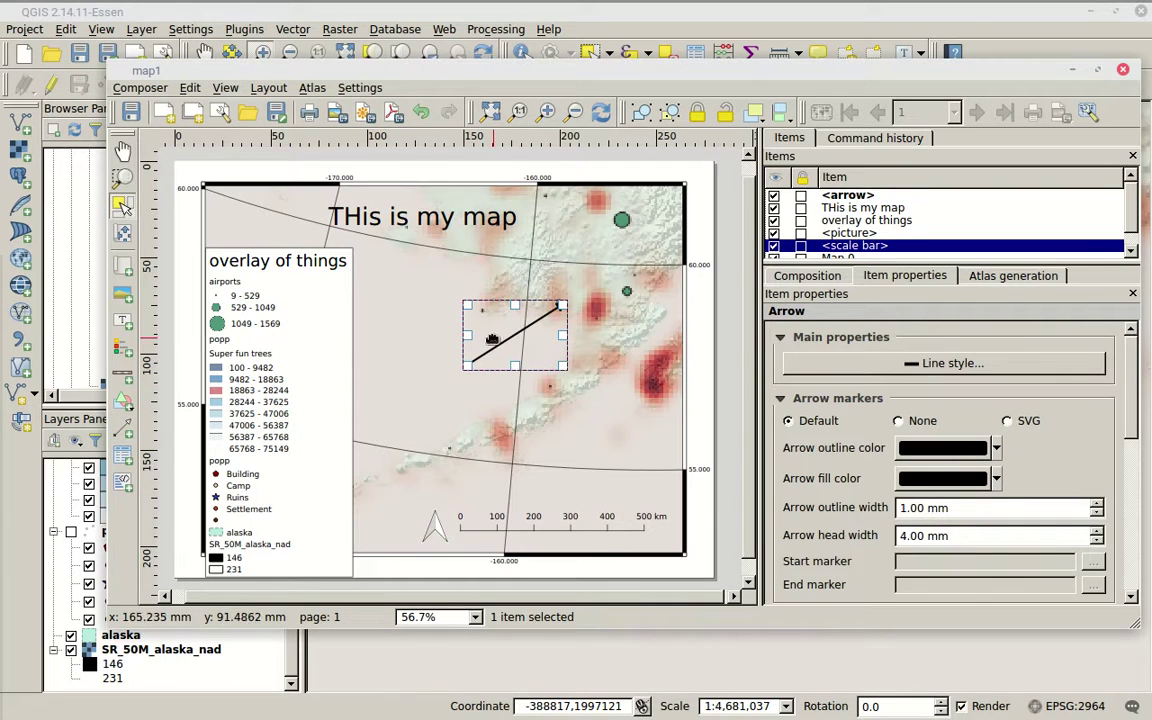
pyautogui.moveTo(501, 329); pyautogui.dragTo(557, 248)
pyautogui.click(728, 322)
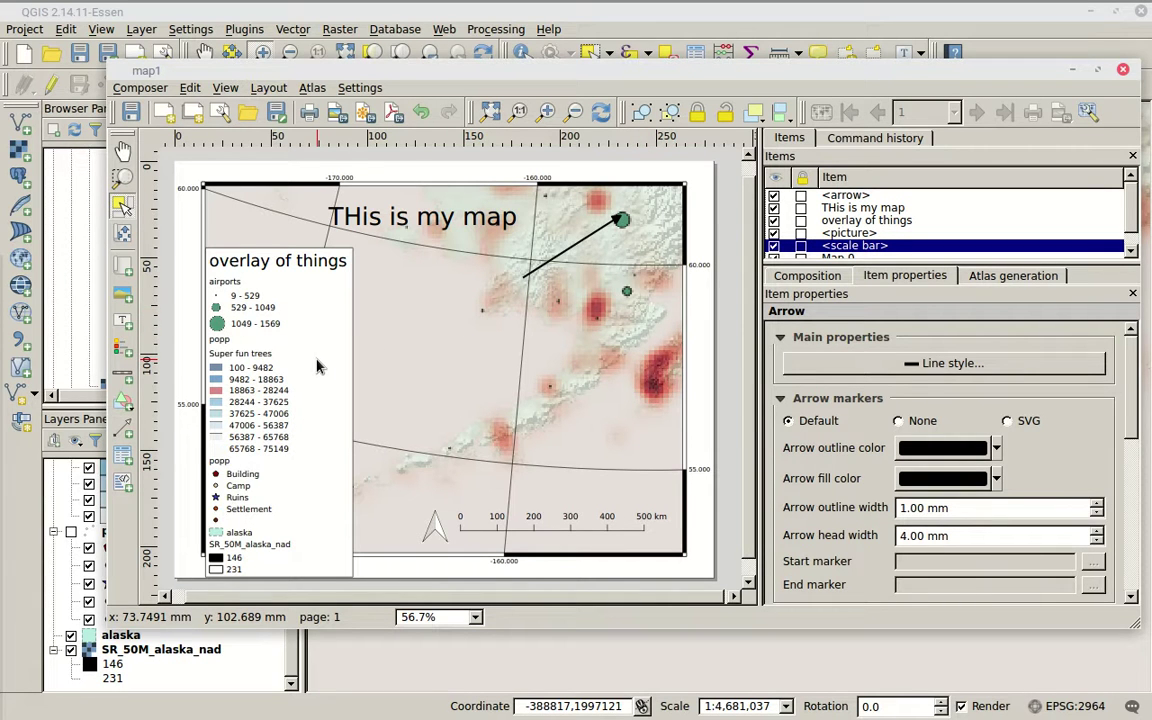
# Add an attribute table of the airports layer and place it just above the scale bar
pyautogui.click(124, 463)
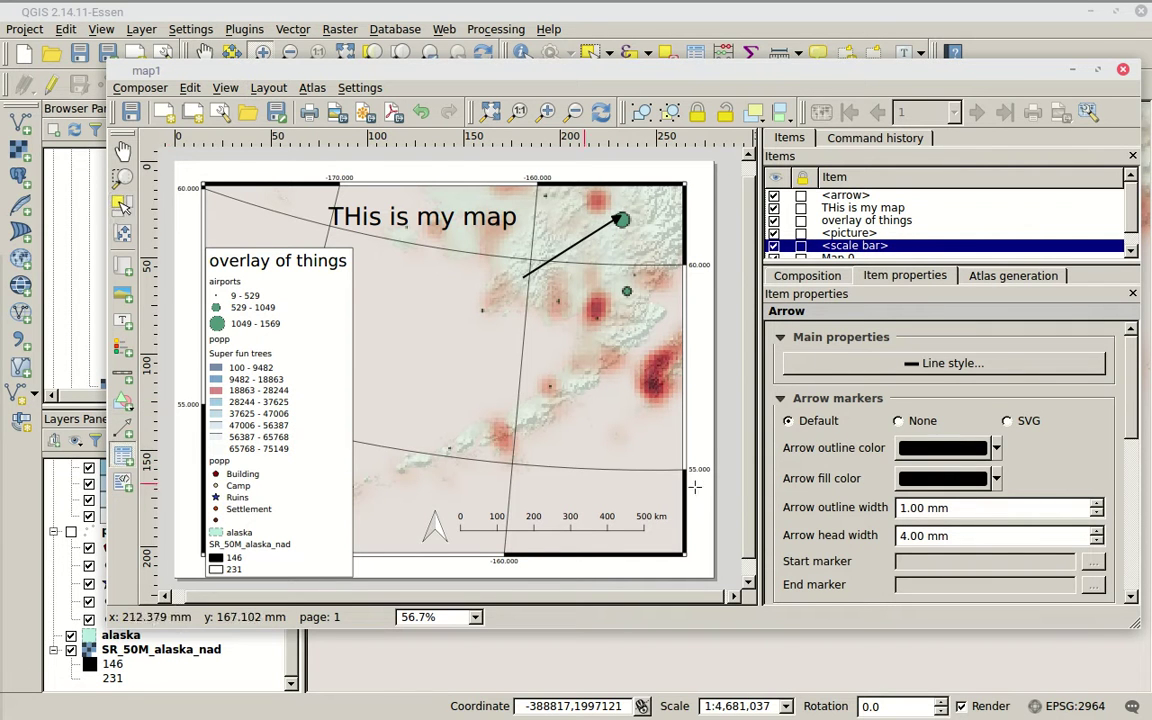
pyautogui.moveTo(567, 413); pyautogui.dragTo(655, 518)
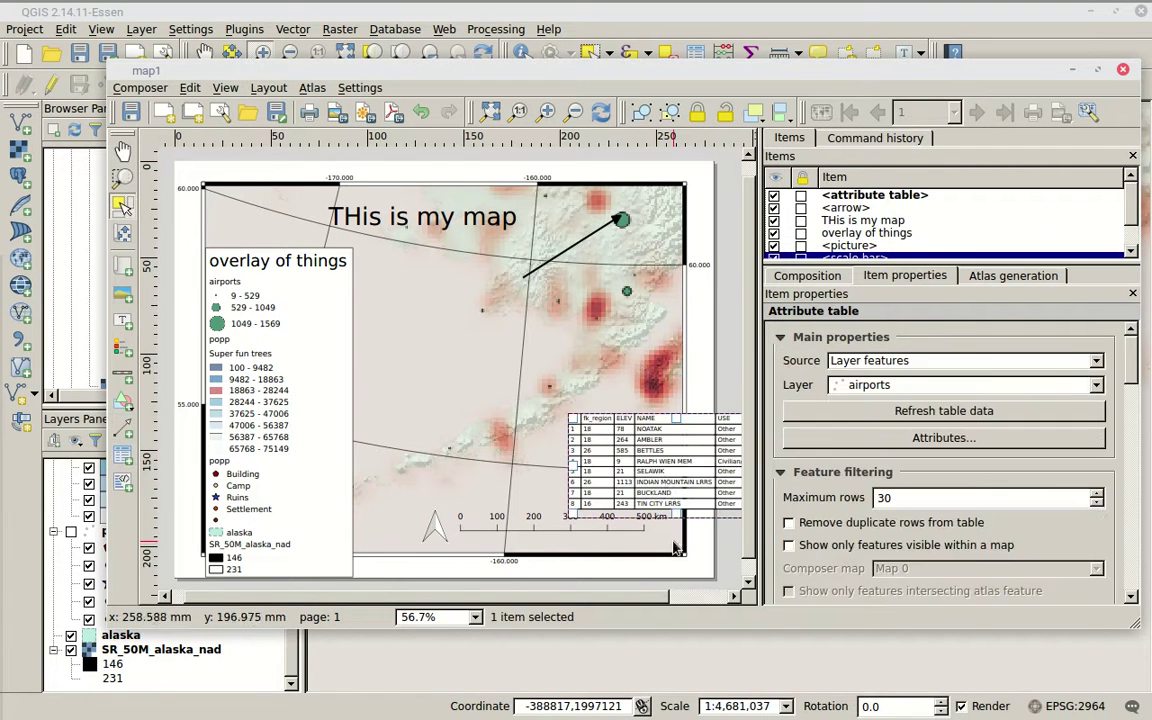
pyautogui.moveTo(649, 469); pyautogui.dragTo(495, 423)
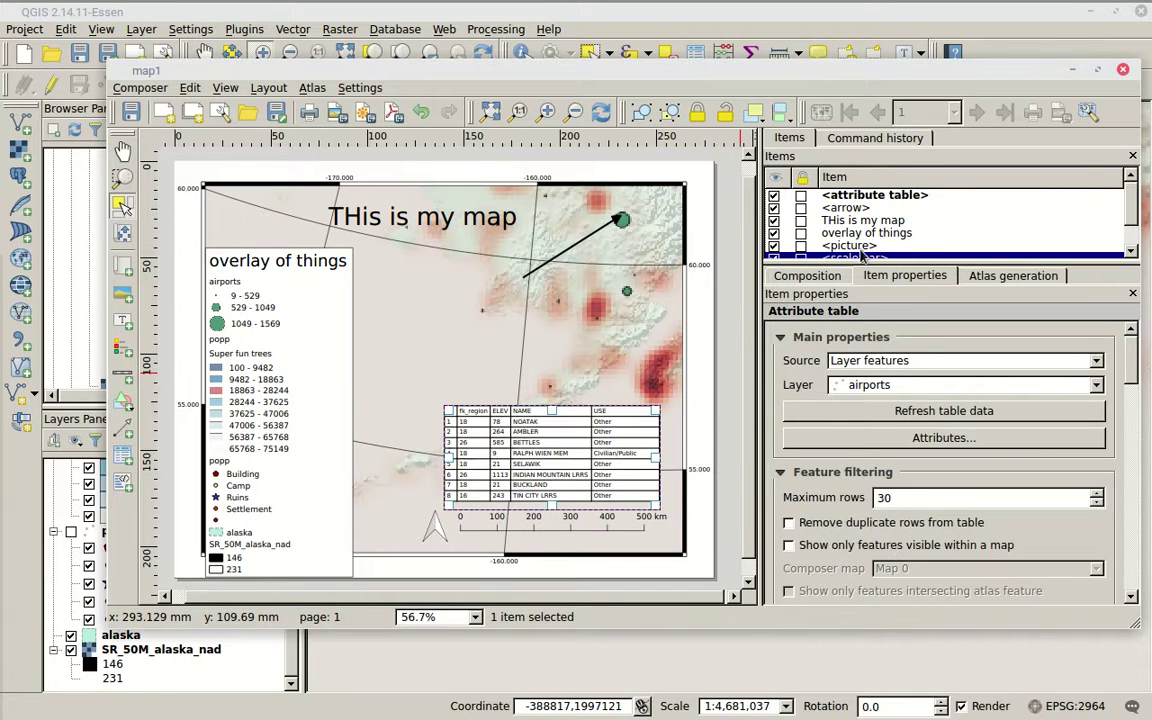
# Delete the attribute table and the arrow from the layout
pyautogui.scroll(-1, 866, 246)
pyautogui.scroll(1, 866, 237)
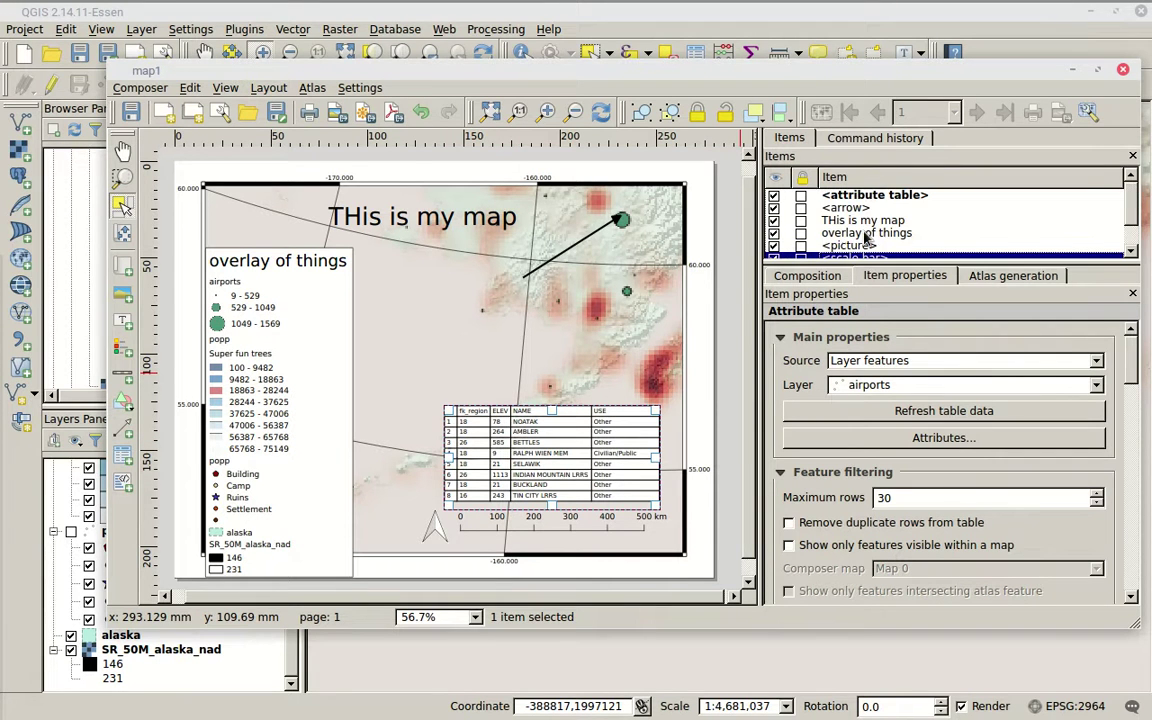
pyautogui.click(864, 197)
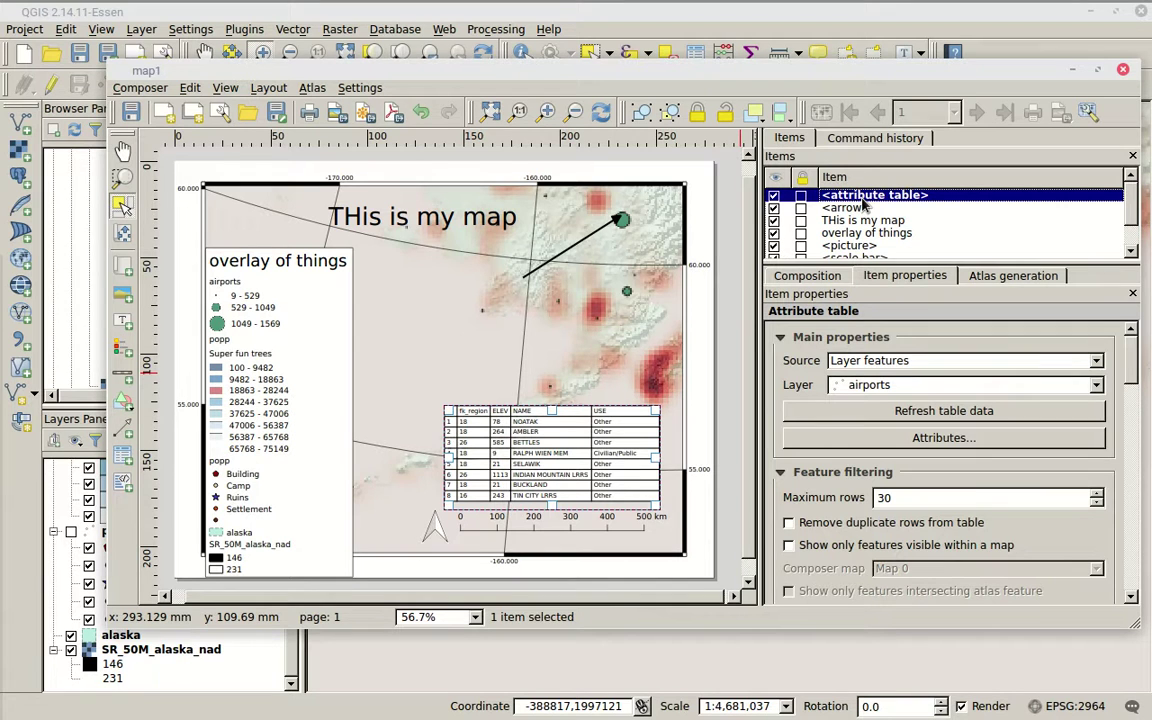
pyautogui.click(866, 220)
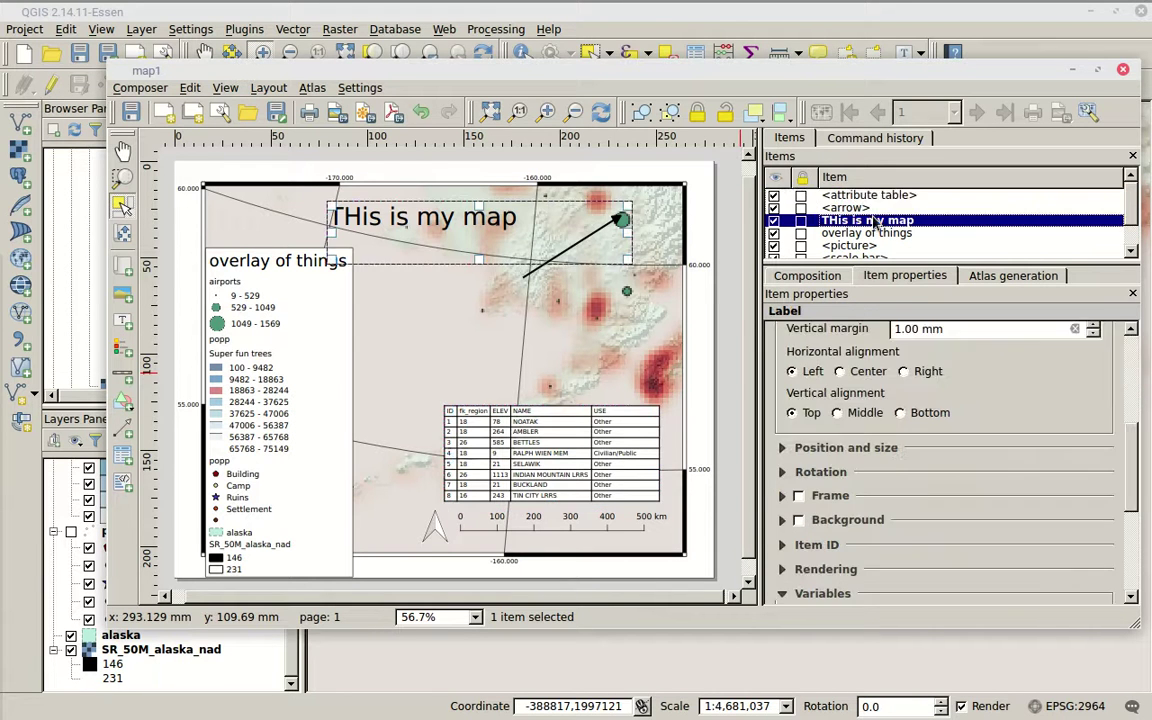
pyautogui.click(872, 196)
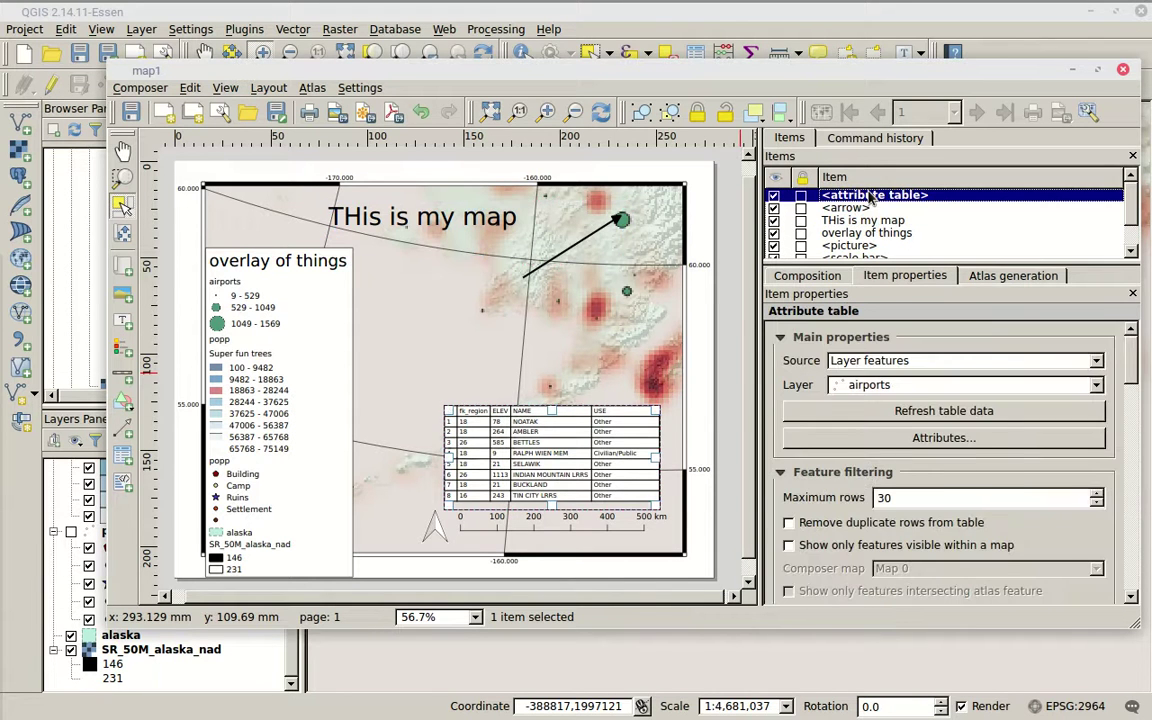
pyautogui.press('Delete')
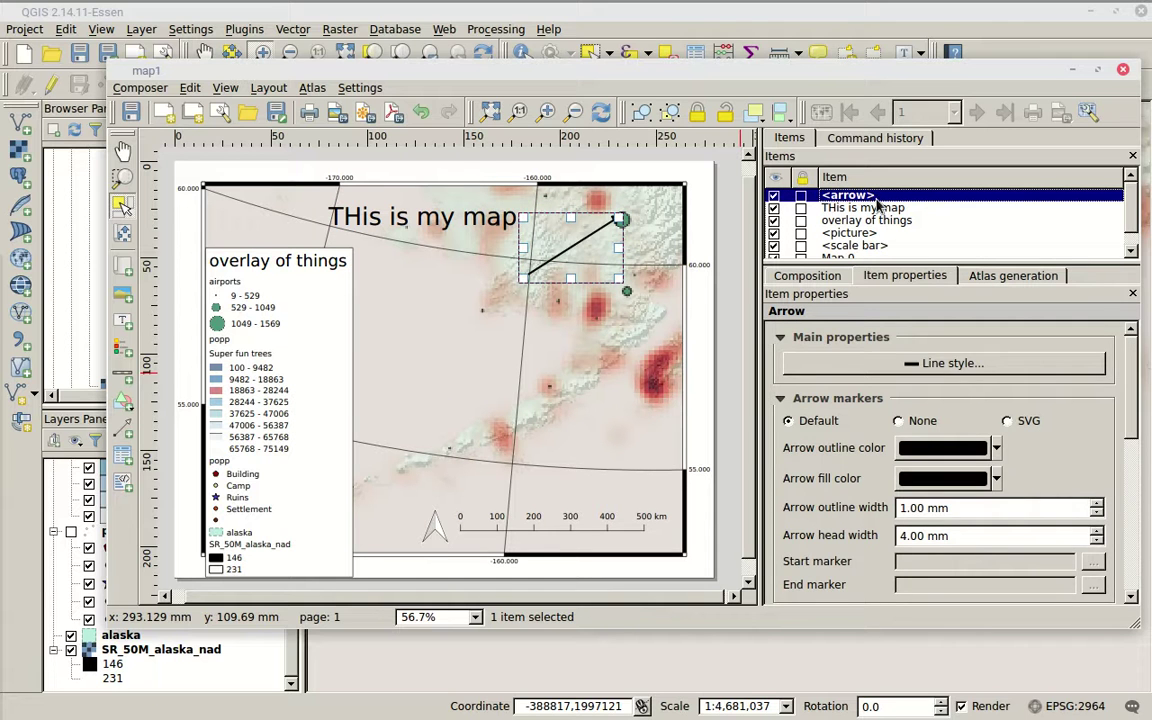
pyautogui.press('Delete')
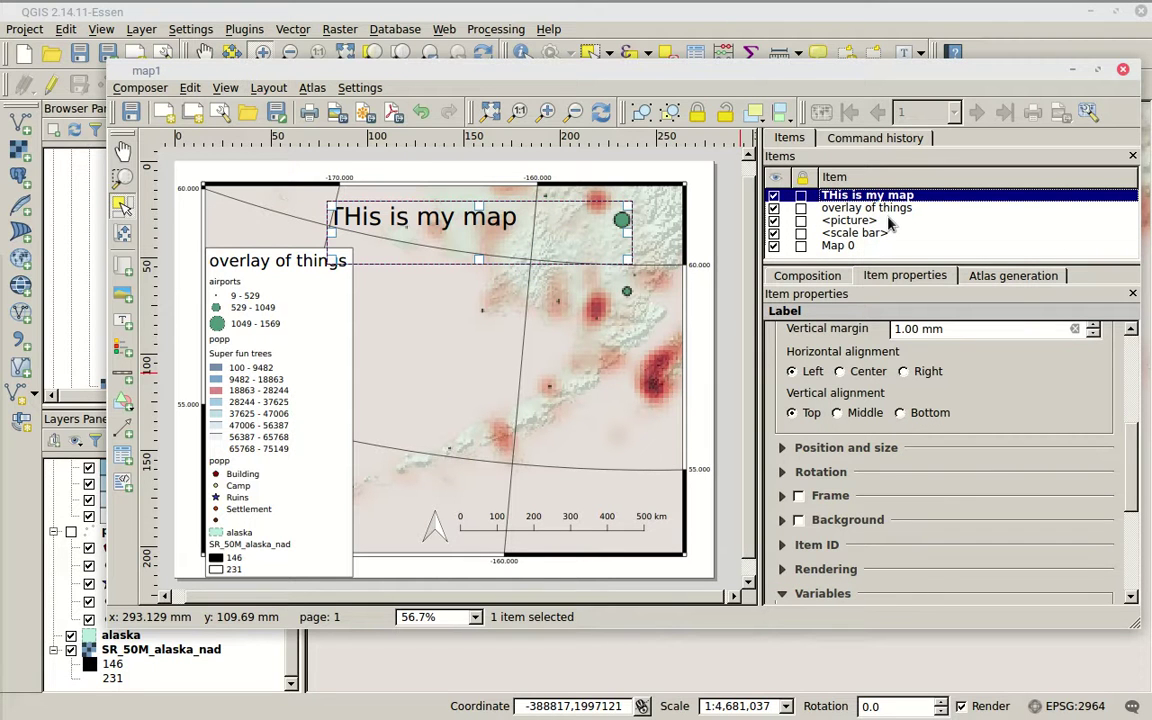
# Delete the "THis is my map" label and the "overlay of things" legend, keeping the north arrow and scale bar
pyautogui.click(866, 230)
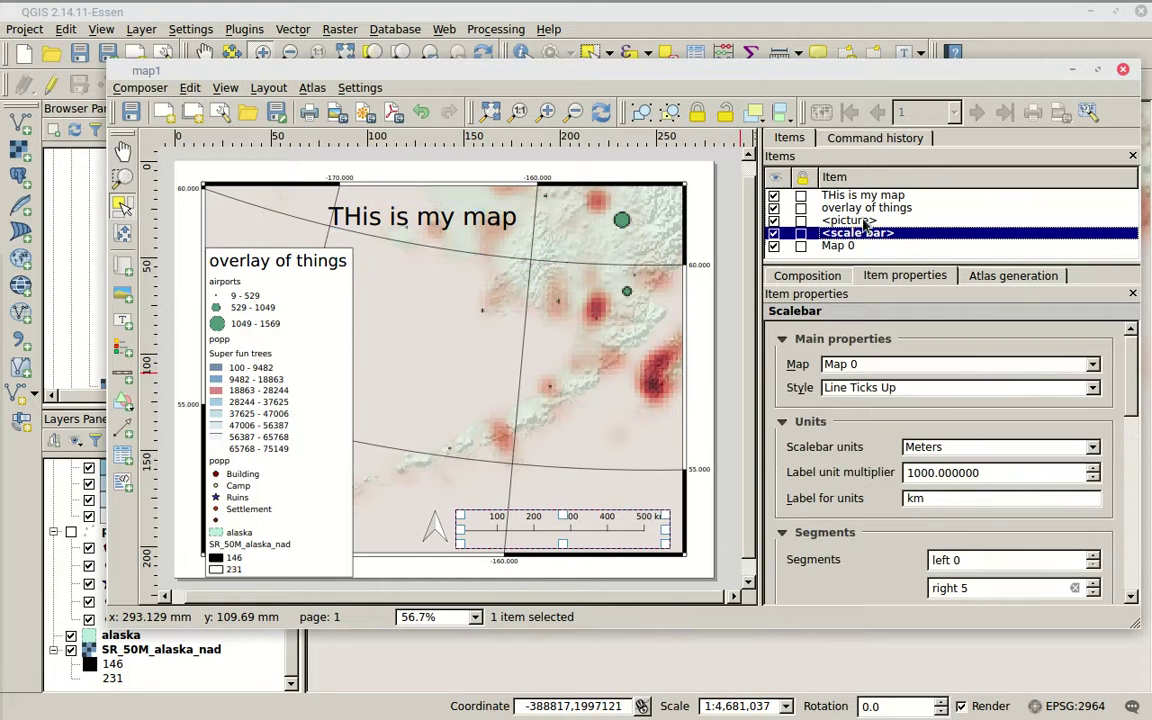
pyautogui.click(862, 221)
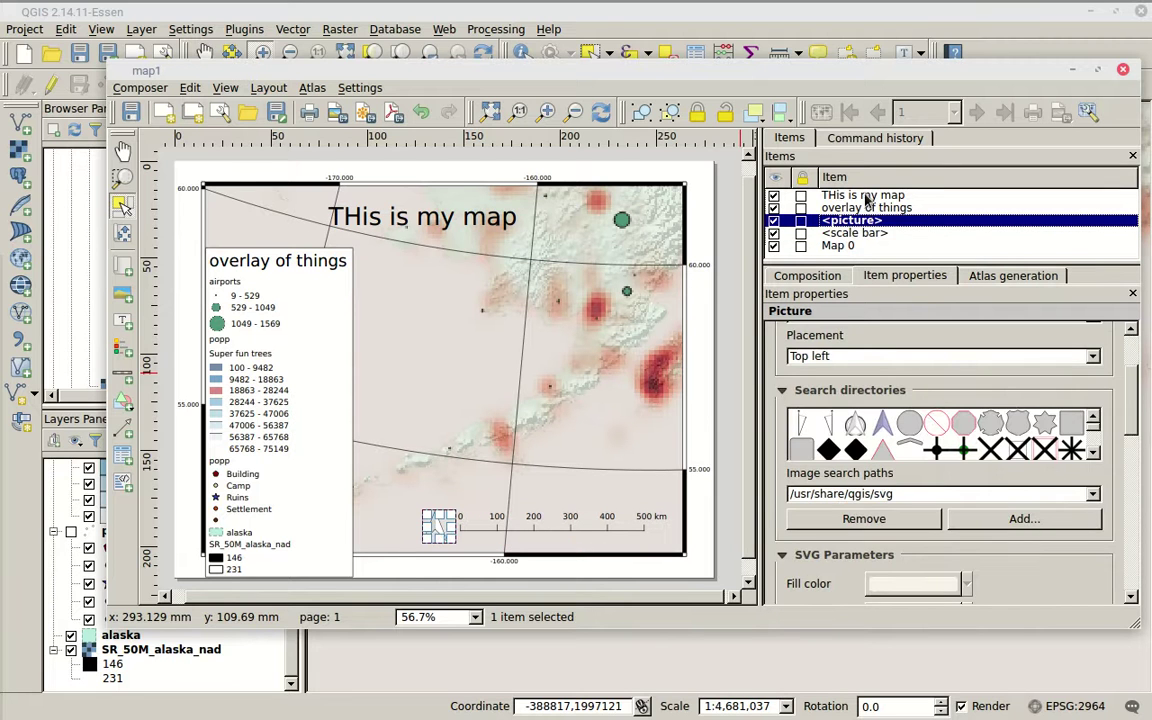
pyautogui.click(866, 197)
pyautogui.press('Delete')
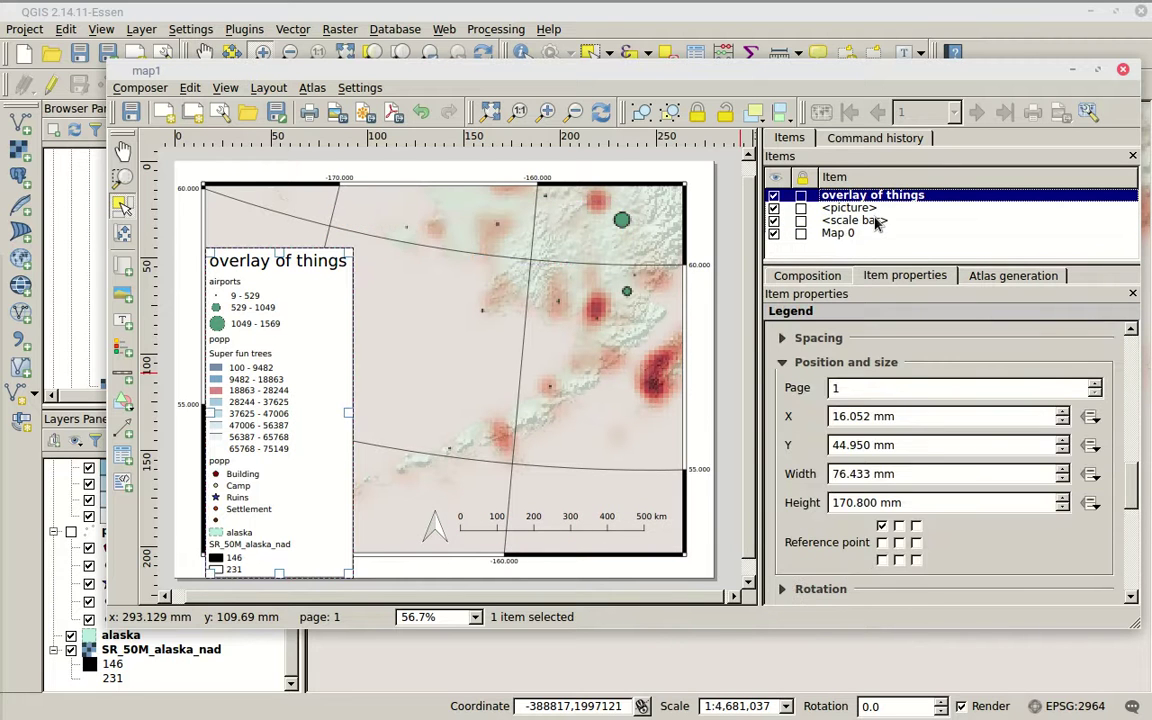
pyautogui.click(870, 220)
pyautogui.click(870, 196)
pyautogui.press('Delete')
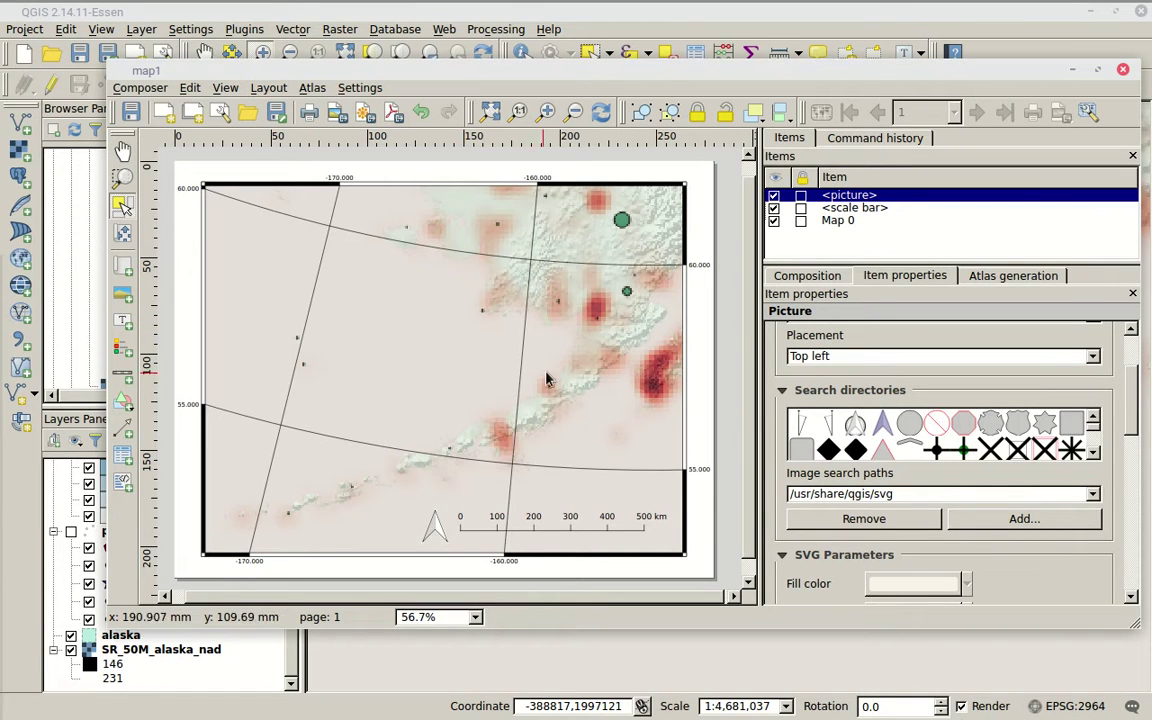
# Lock both the layers and the layer styles for Map 0
pyautogui.click(840, 221)
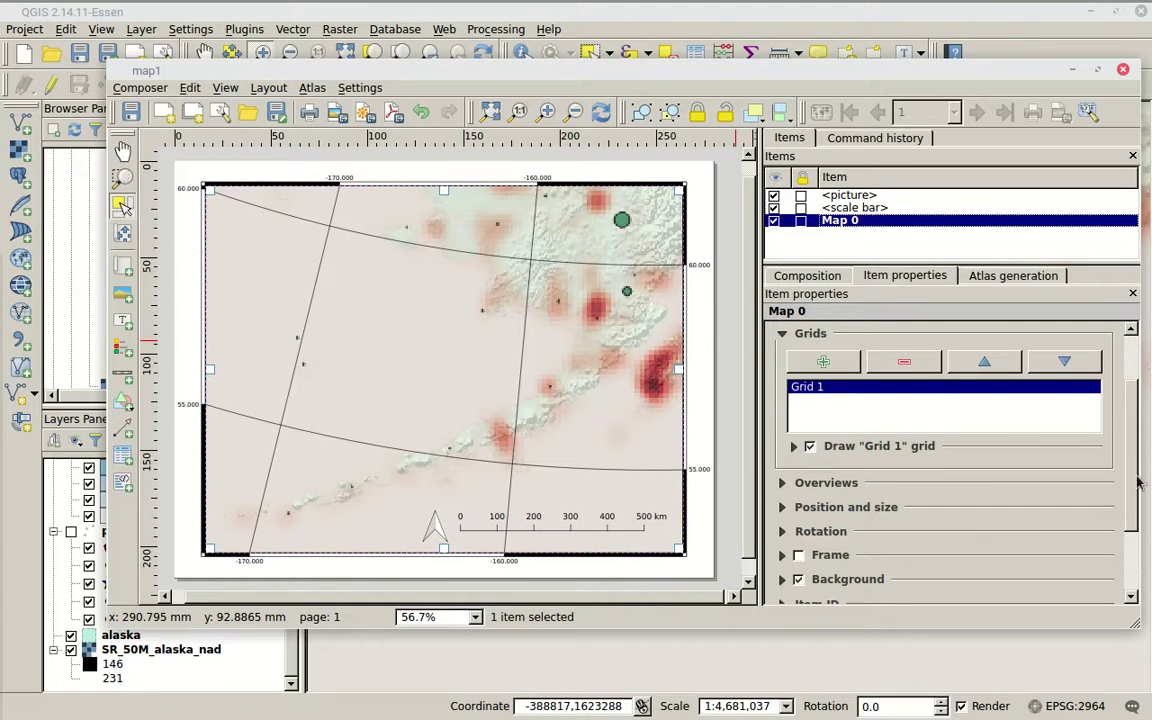
pyautogui.scroll(2, 1027, 434)
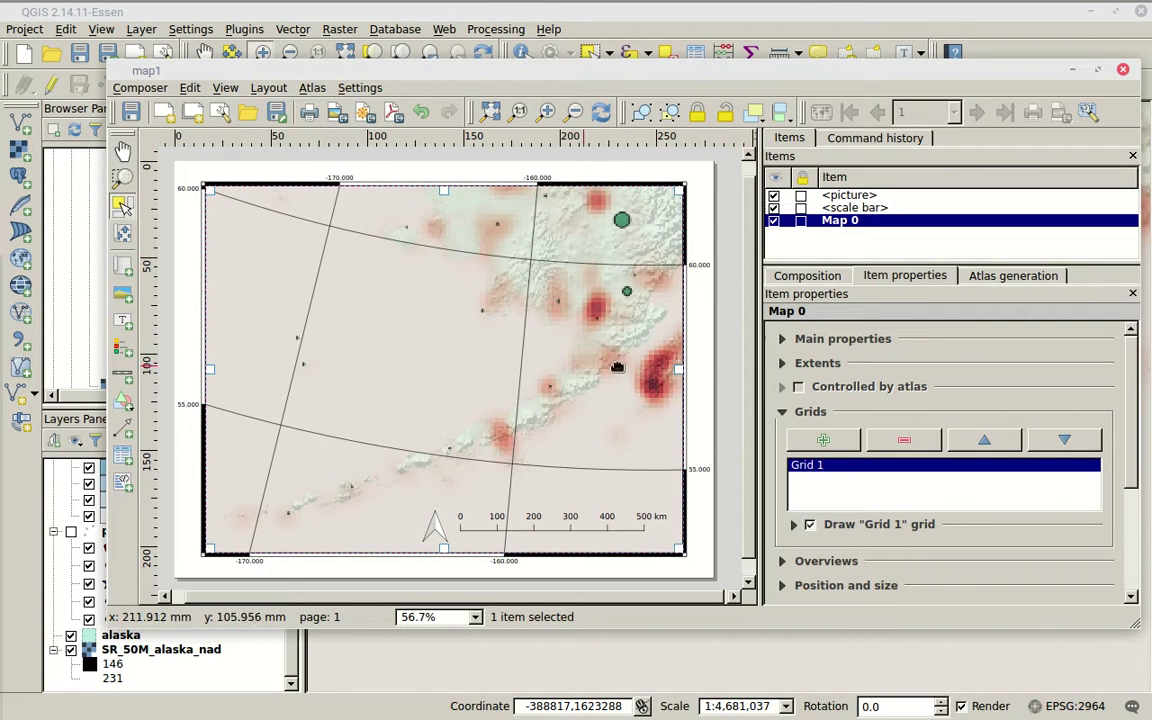
pyautogui.click(782, 339)
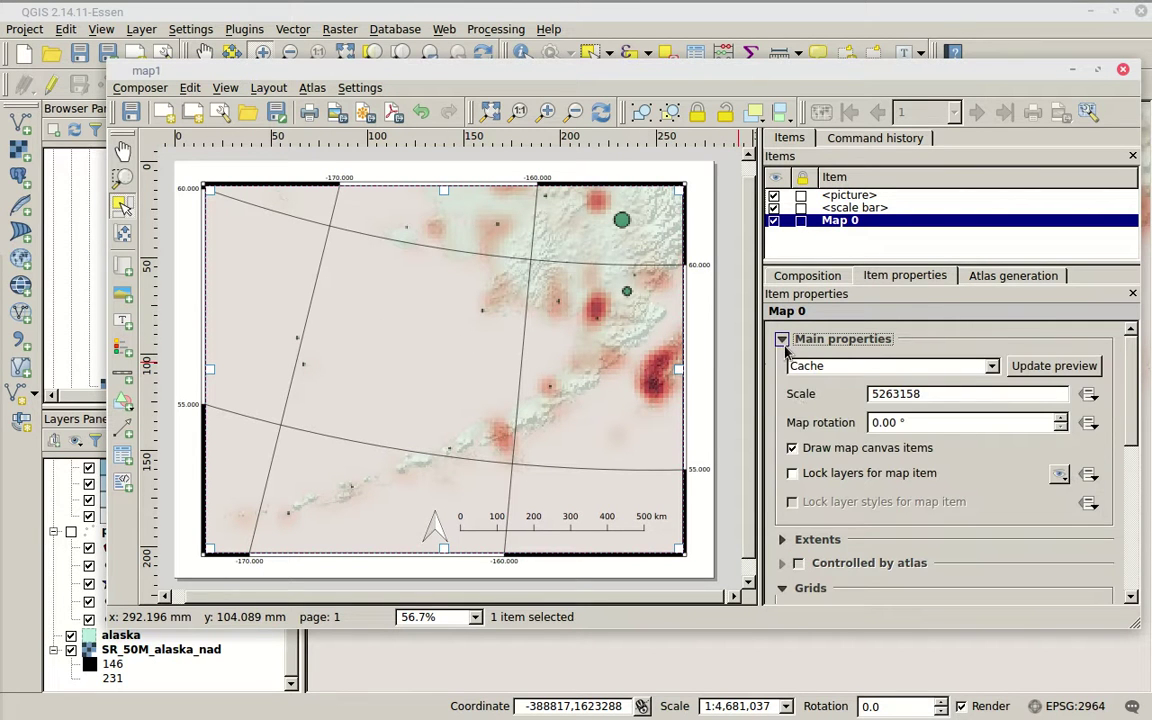
pyautogui.click(792, 474)
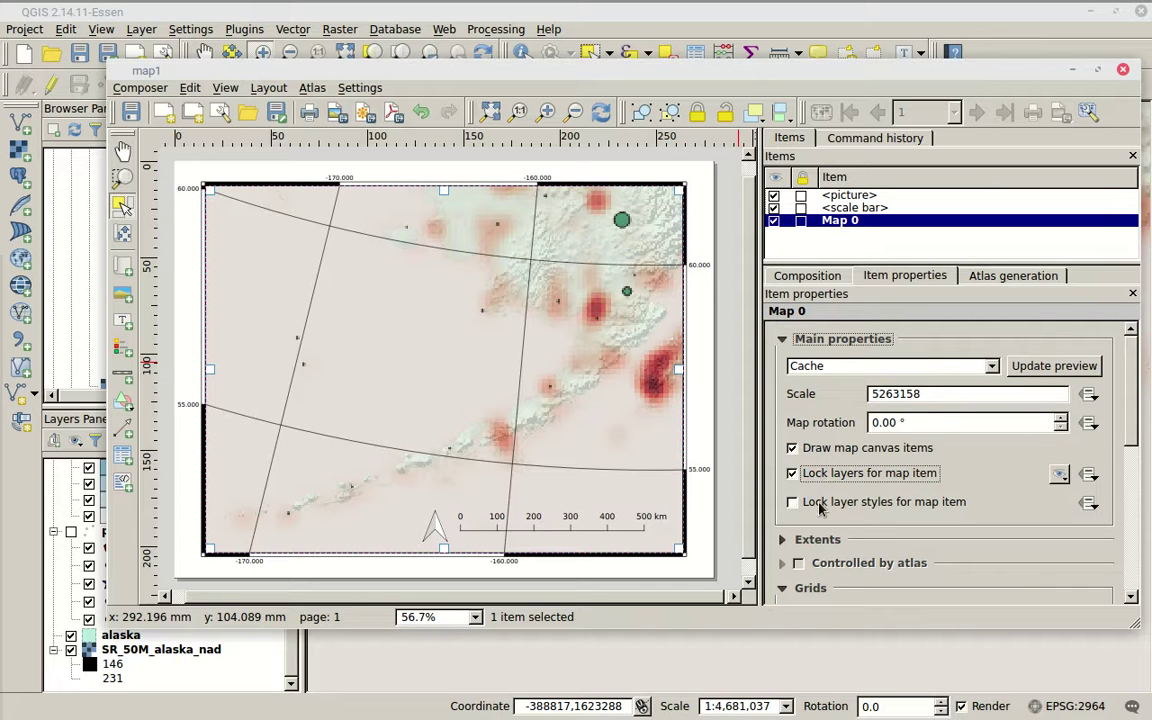
pyautogui.click(793, 503)
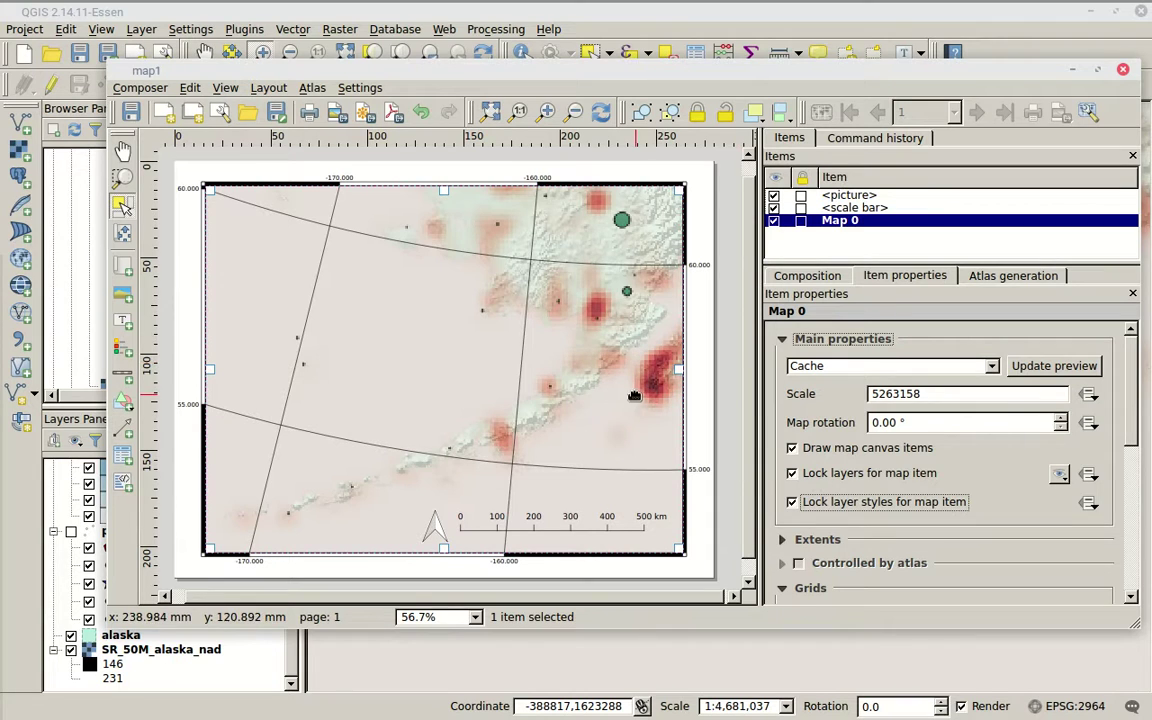
# Add a second, small map as an inset inside the main map's upper-left corner
pyautogui.click(365, 8)
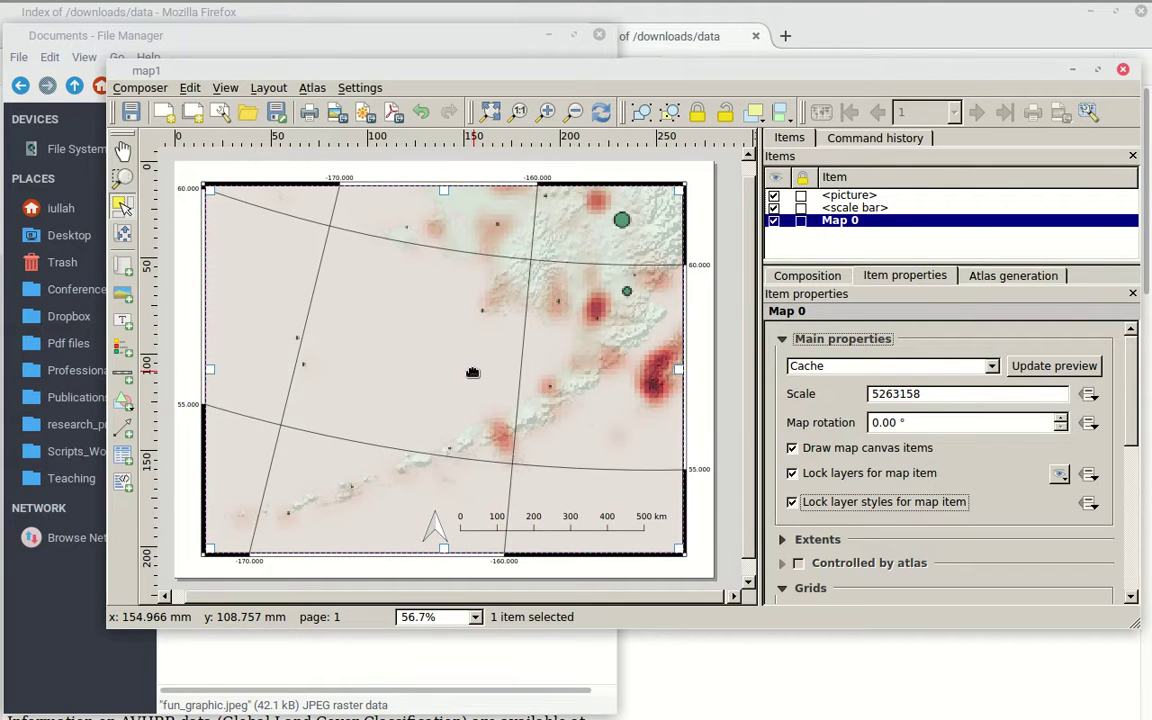
pyautogui.click(124, 263)
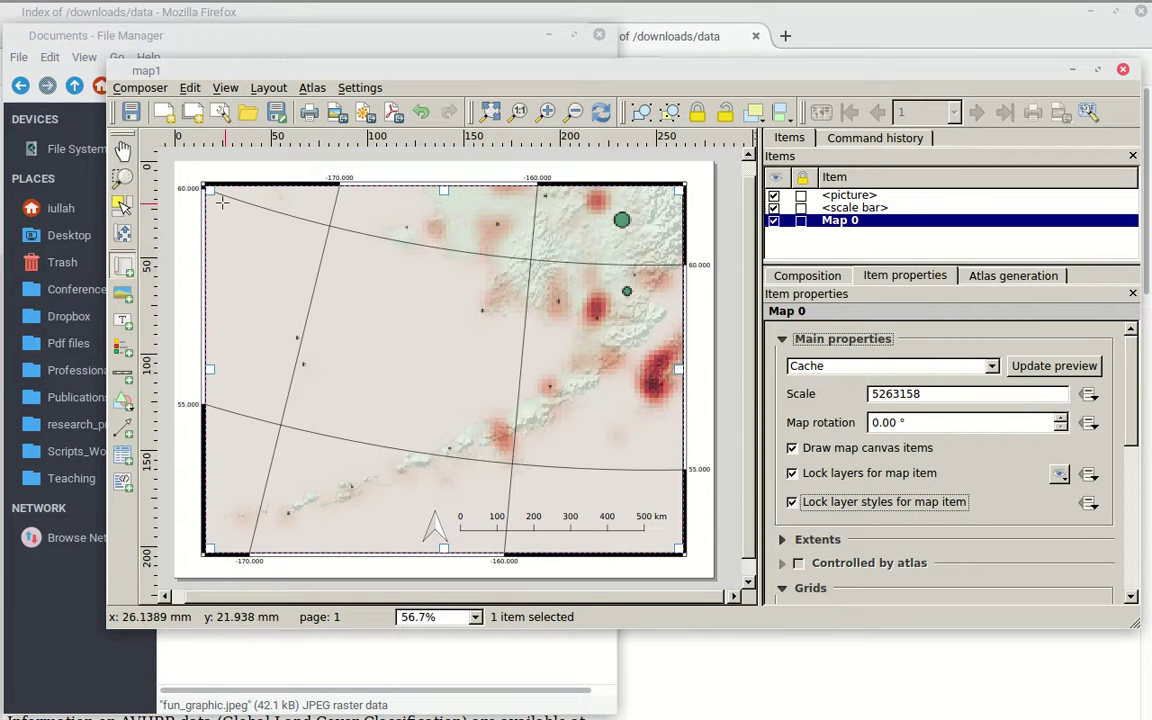
pyautogui.moveTo(219, 202); pyautogui.dragTo(339, 308)
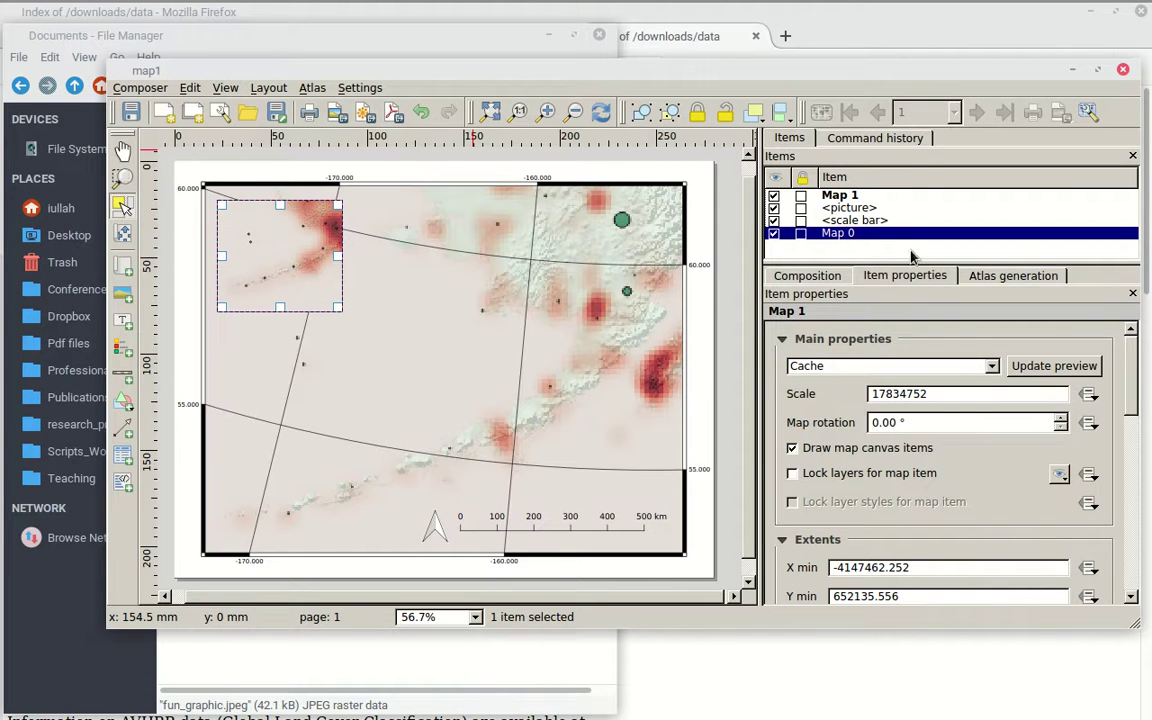
# Set the inset map's scale to 50000000 and shift its content so Alaska is centred in the frame
pyautogui.doubleClick(955, 393)
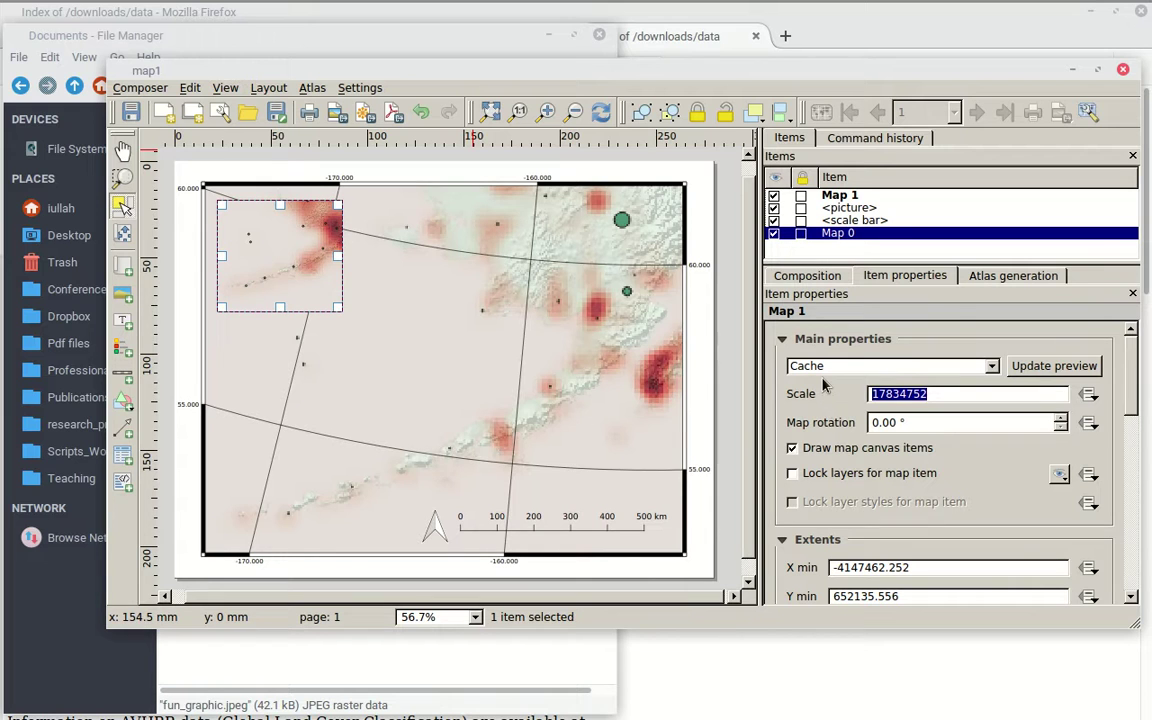
pyautogui.write('100000000')
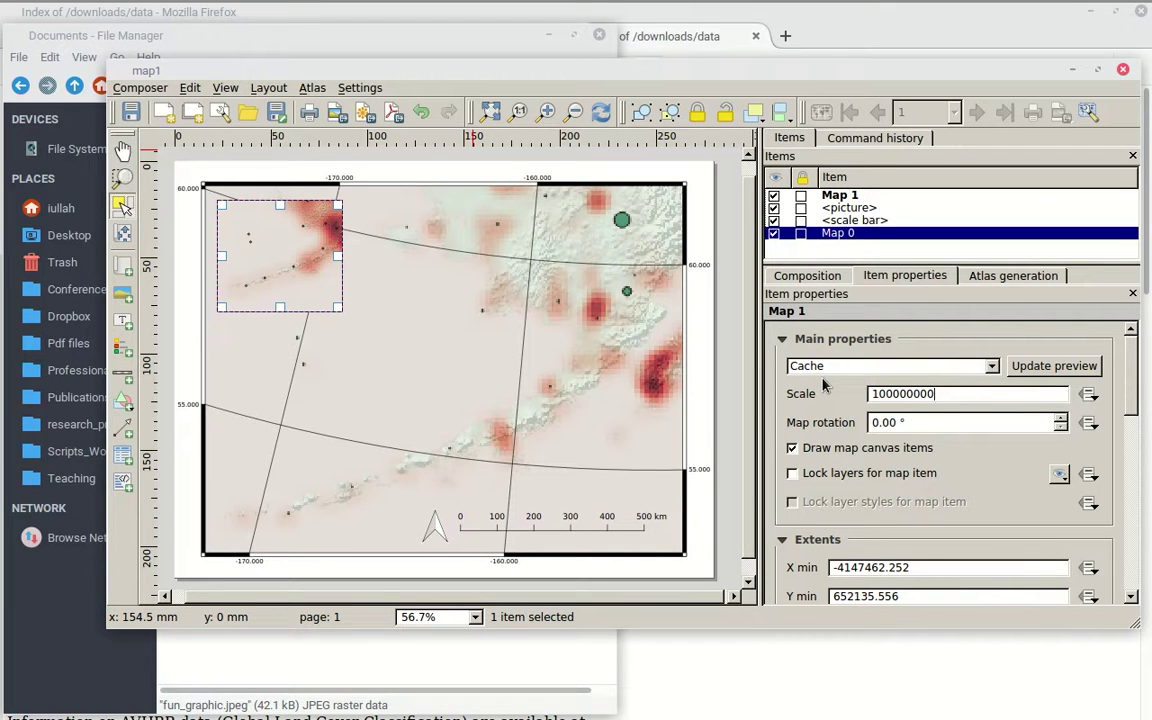
pyautogui.press('Return')
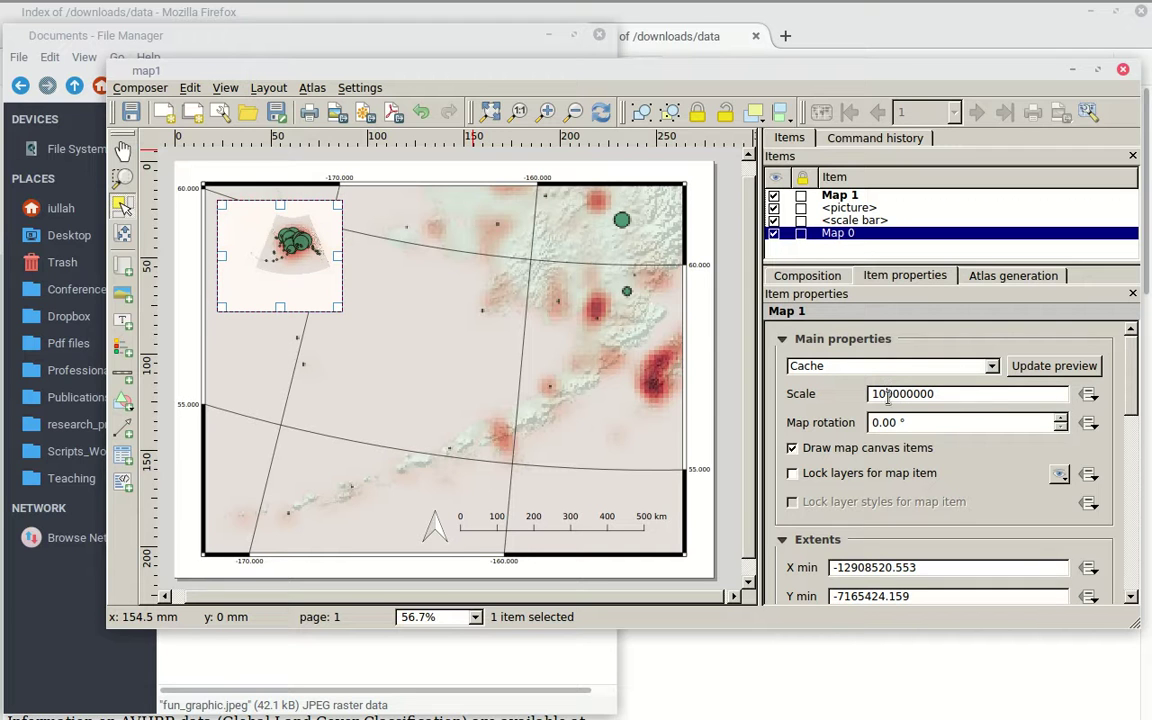
pyautogui.write('5')
pyautogui.press('Return')
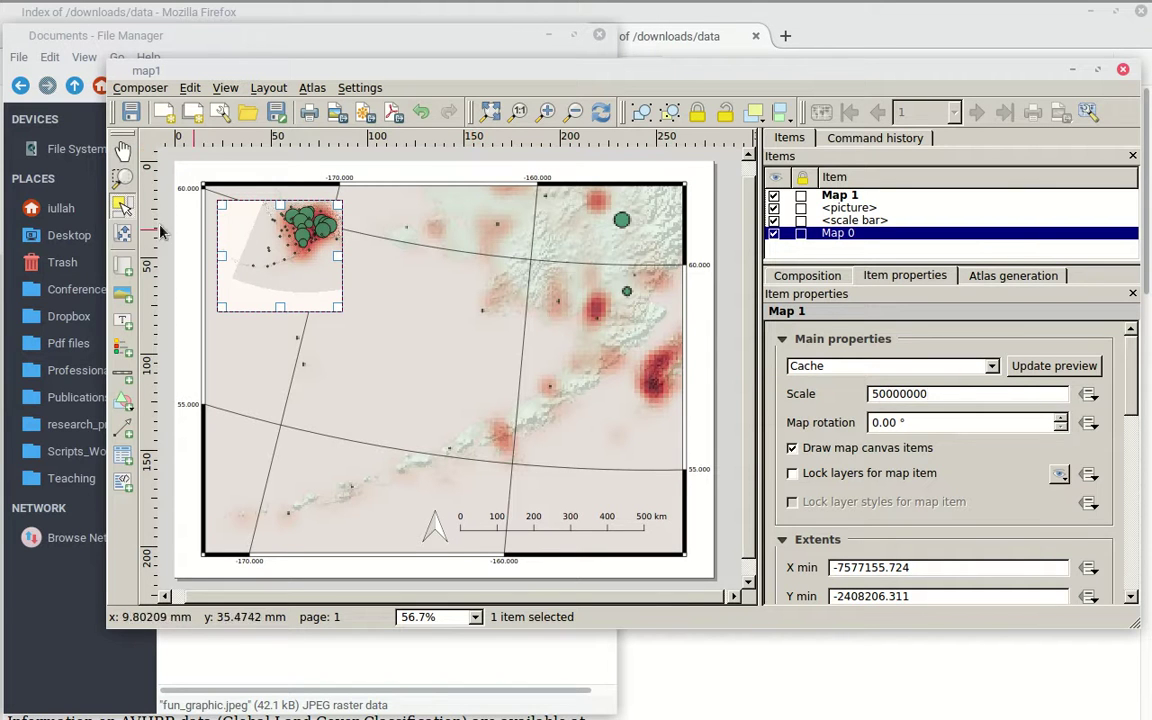
pyautogui.click(122, 231)
pyautogui.moveTo(294, 238); pyautogui.dragTo(275, 259)
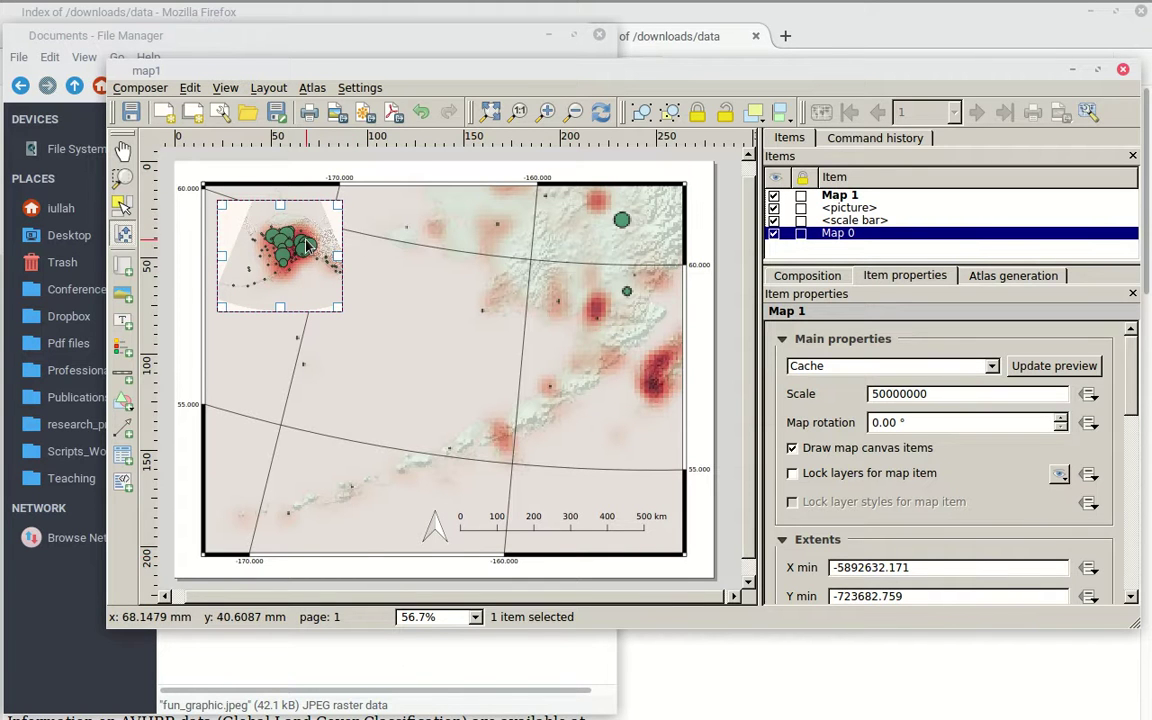
# Switch to the main QGIS window and remove the airports layer and the topmost popp layer from the project
pyautogui.moveTo(400, 8)
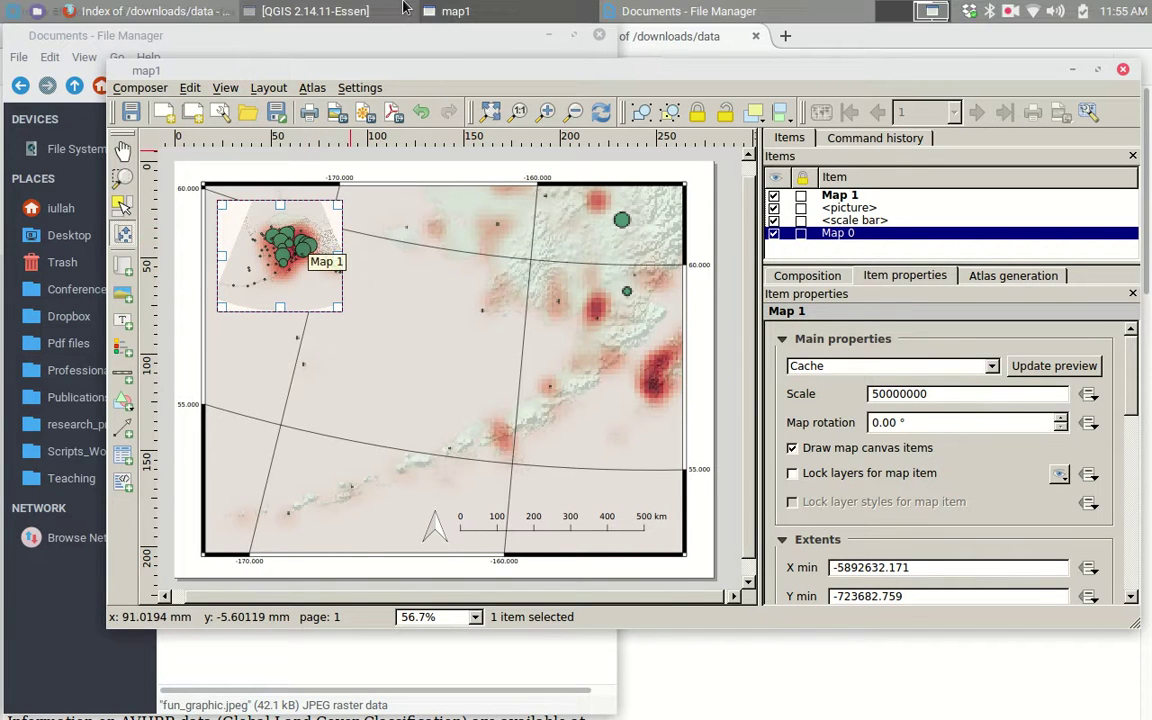
pyautogui.click(365, 8)
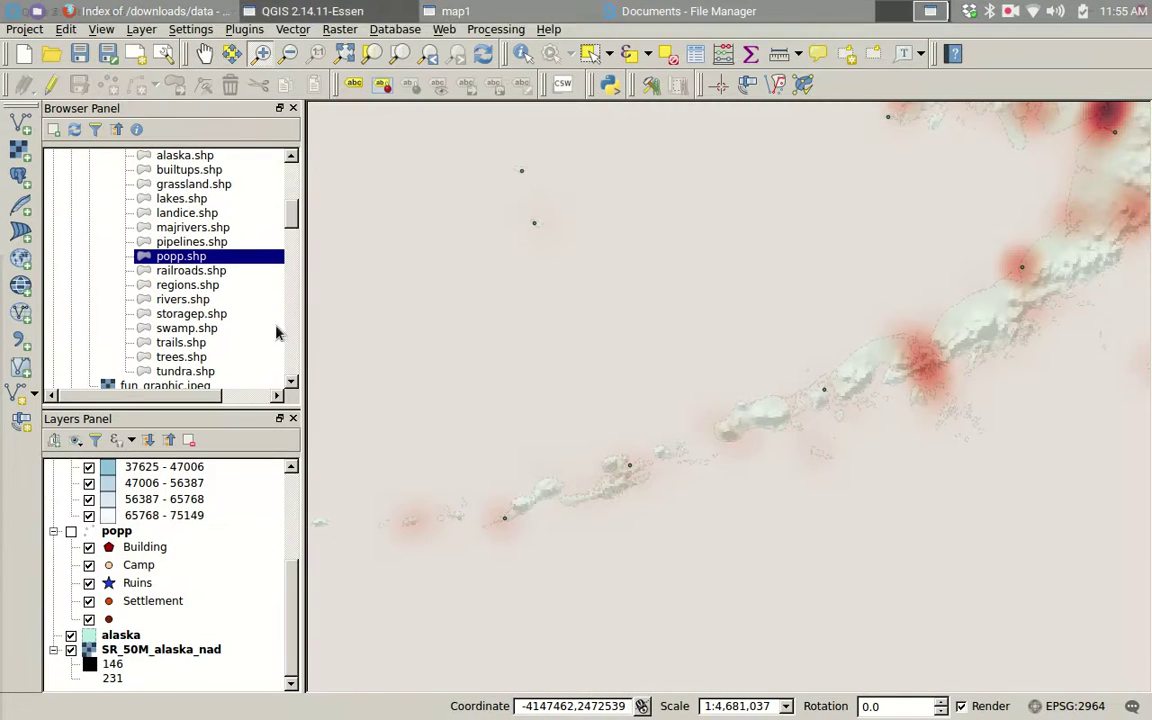
pyautogui.scroll(3, 127, 530)
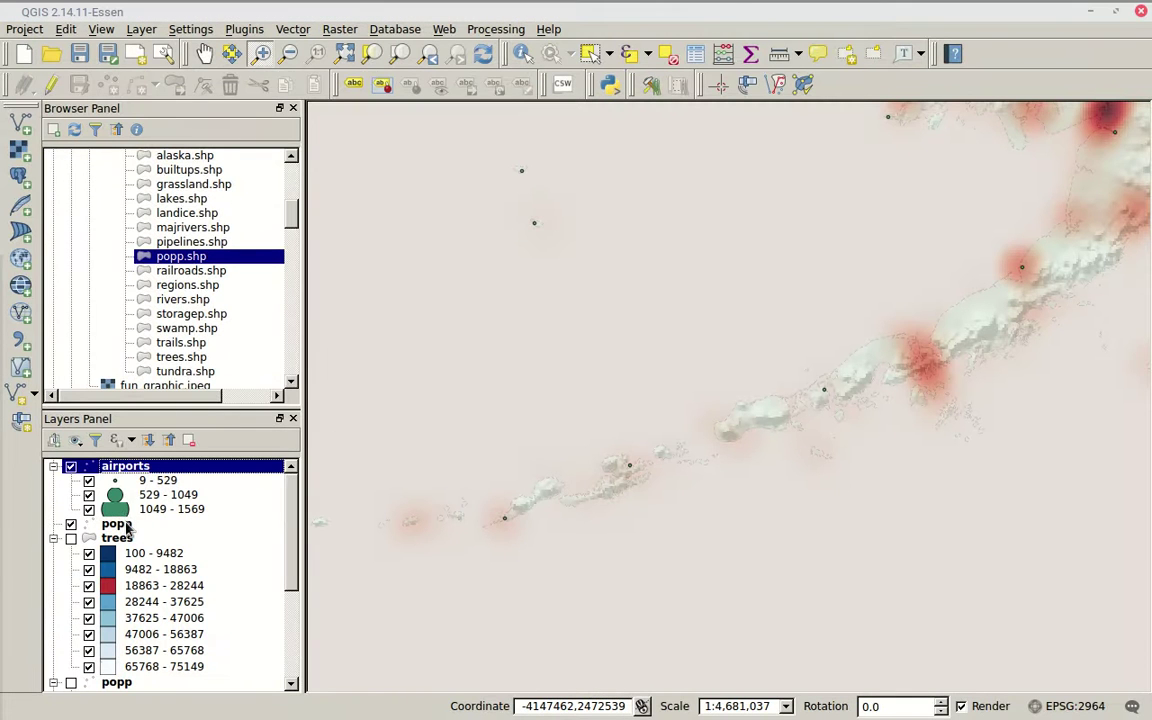
pyautogui.rightClick(130, 465)
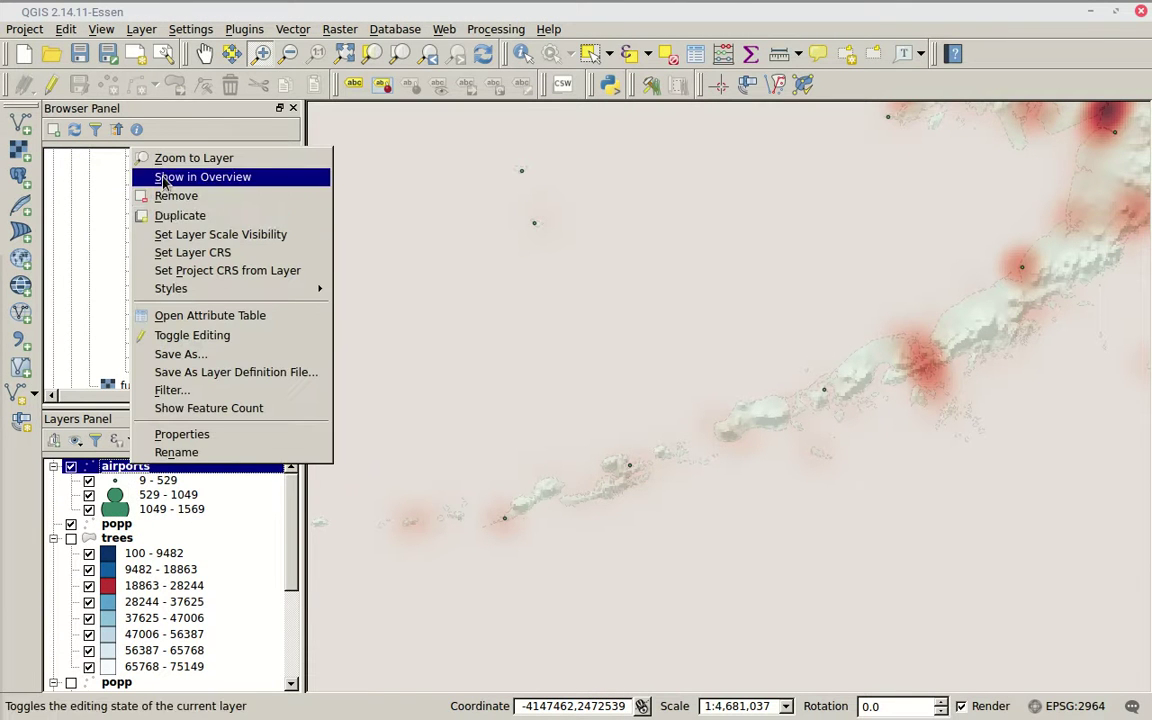
pyautogui.click(166, 195)
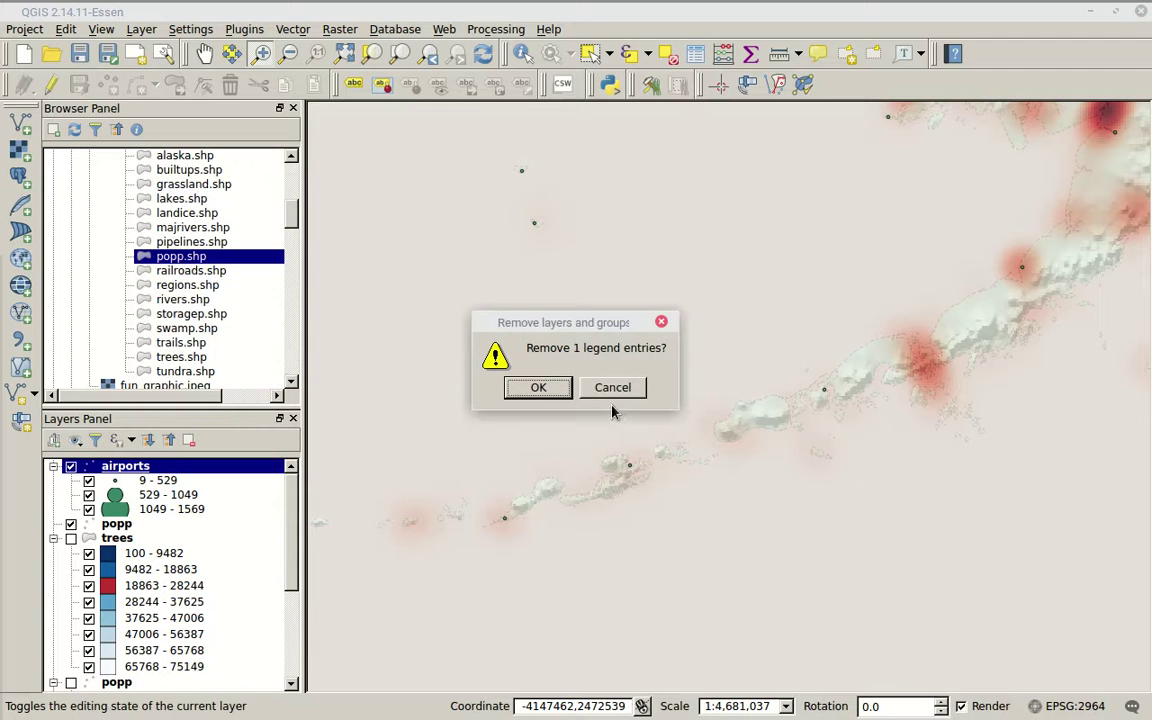
pyautogui.click(566, 388)
pyautogui.rightClick(137, 466)
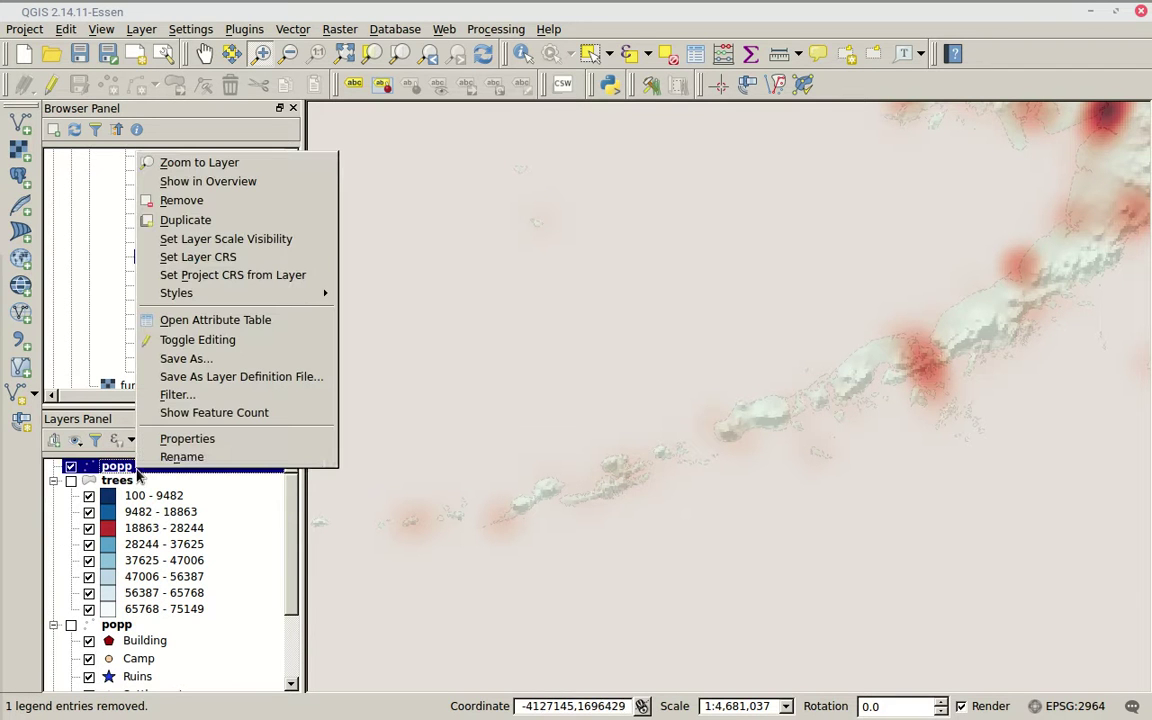
pyautogui.click(170, 200)
pyautogui.click(538, 387)
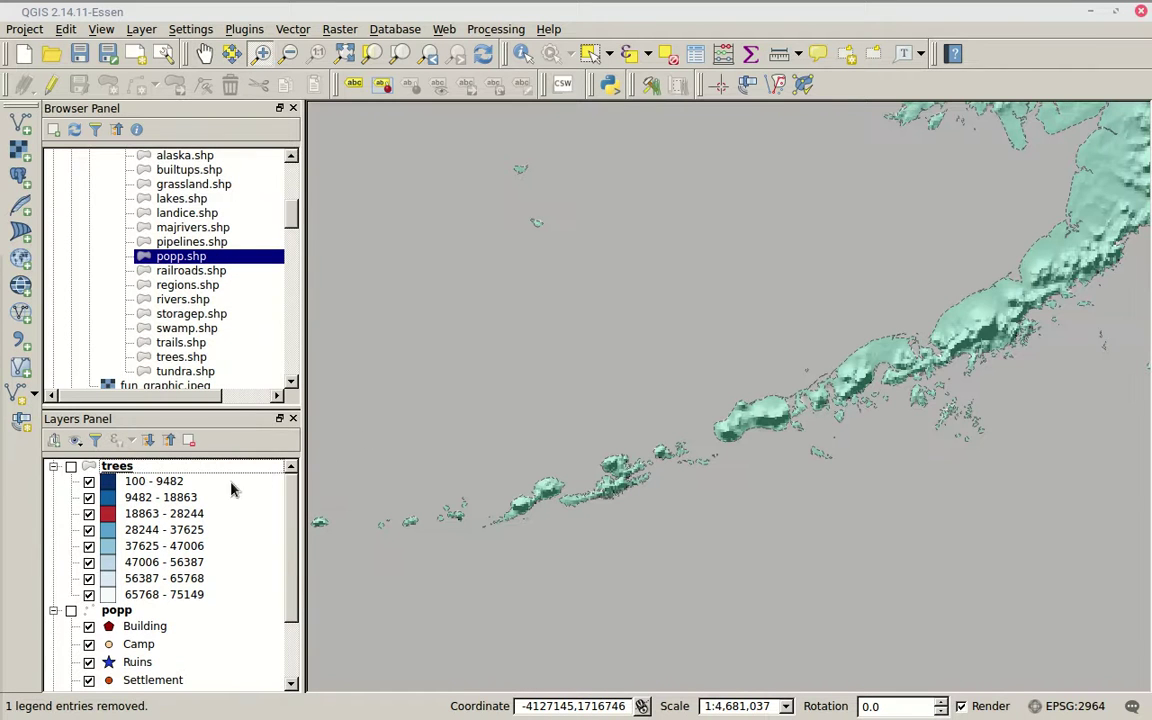
# Remove the trees layer and the remaining popp layer together, keeping only alaska and SR_50M_alaska_nad
pyautogui.click(181, 472)
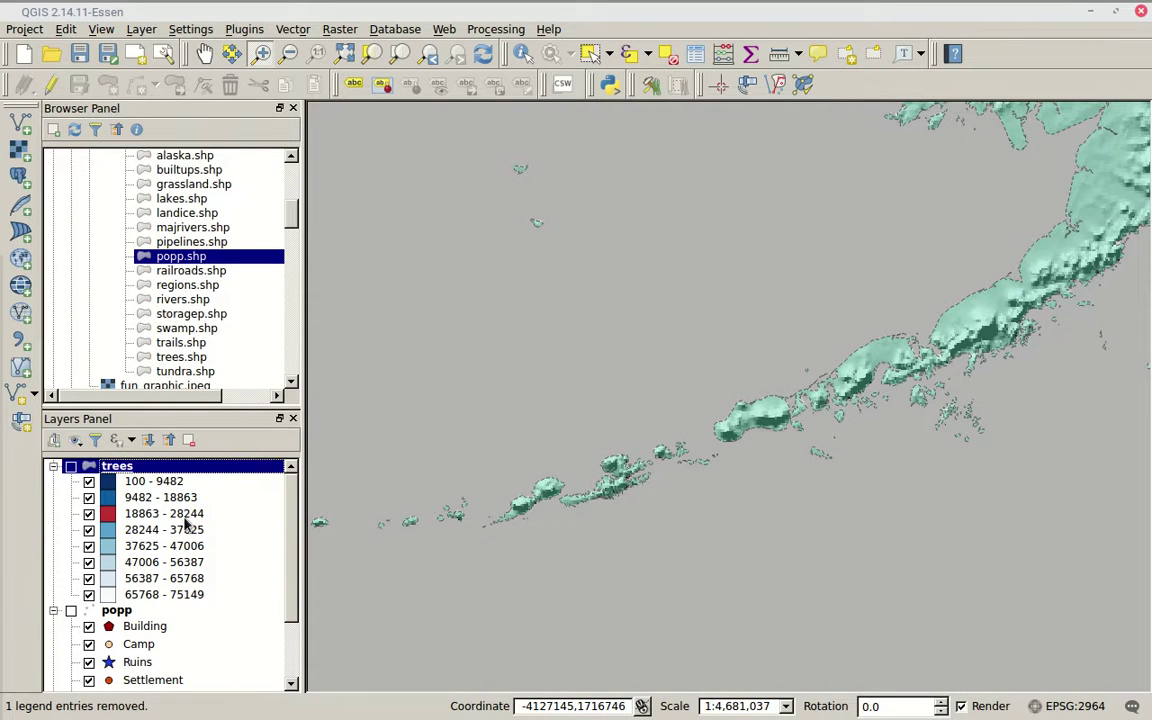
pyautogui.keyDown('ctrl'); pyautogui.click(140, 611); pyautogui.keyUp('ctrl')
pyautogui.rightClick(140, 611)
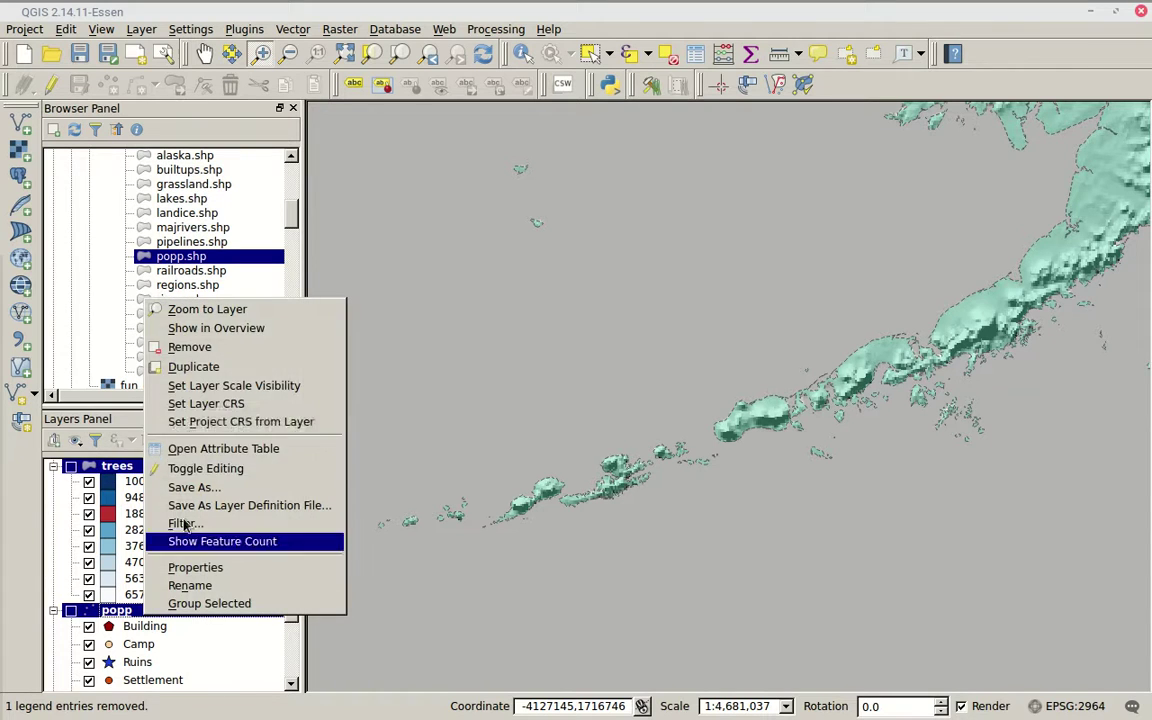
pyautogui.click(200, 347)
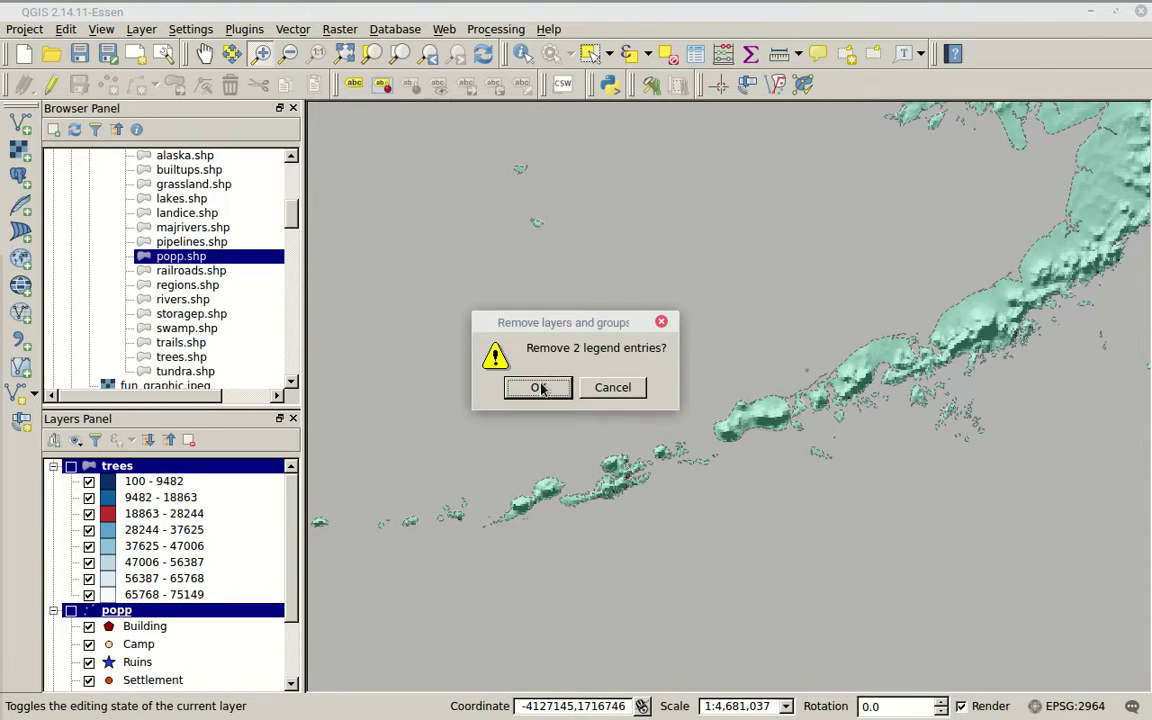
pyautogui.click(537, 387)
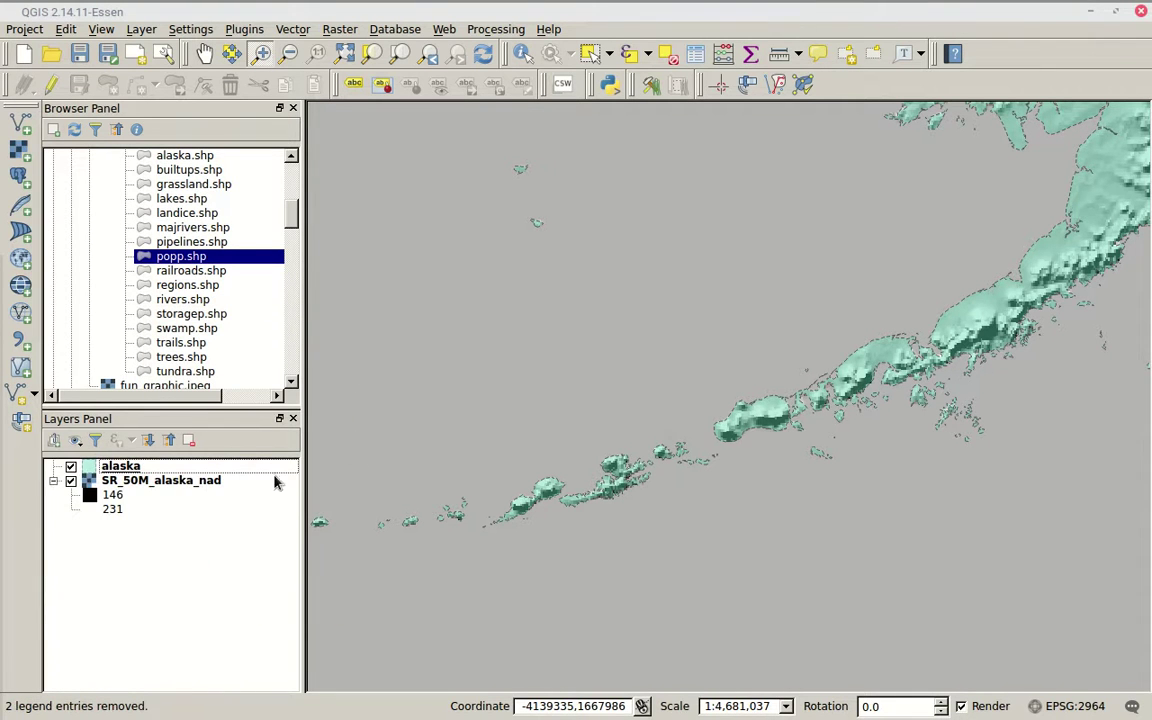
# Return to the map1 composer and update the inset map's preview to draw the reduced layer set
pyautogui.click(104, 484)
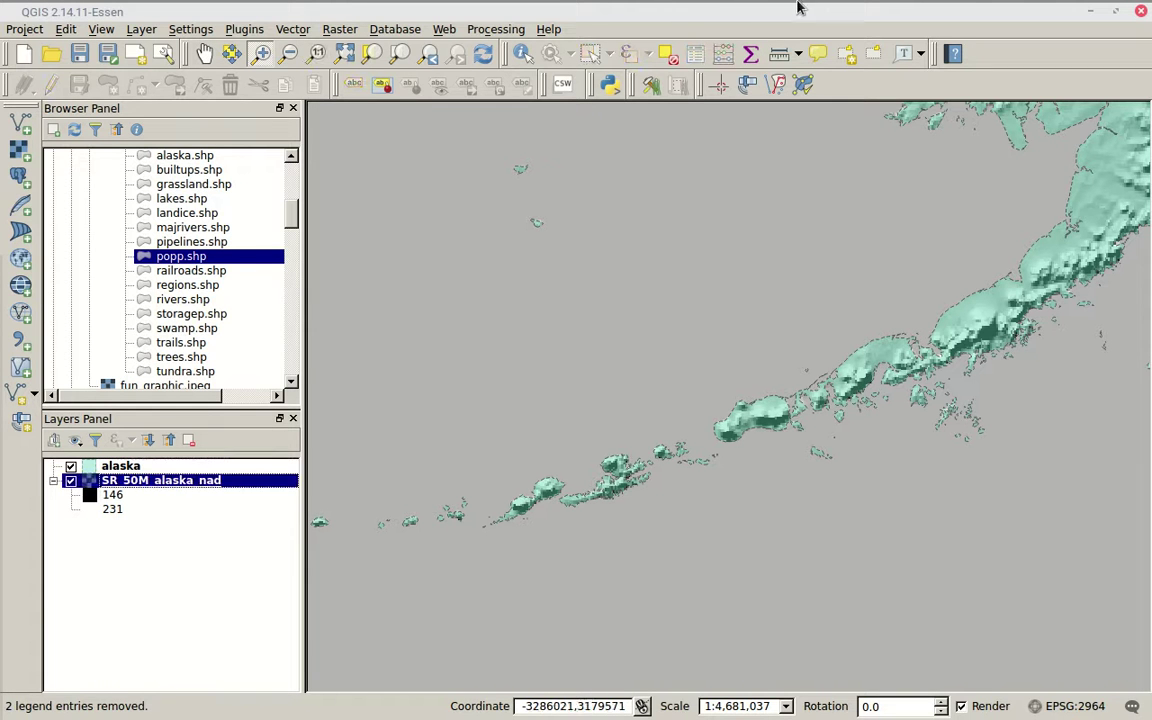
pyautogui.click(481, 7)
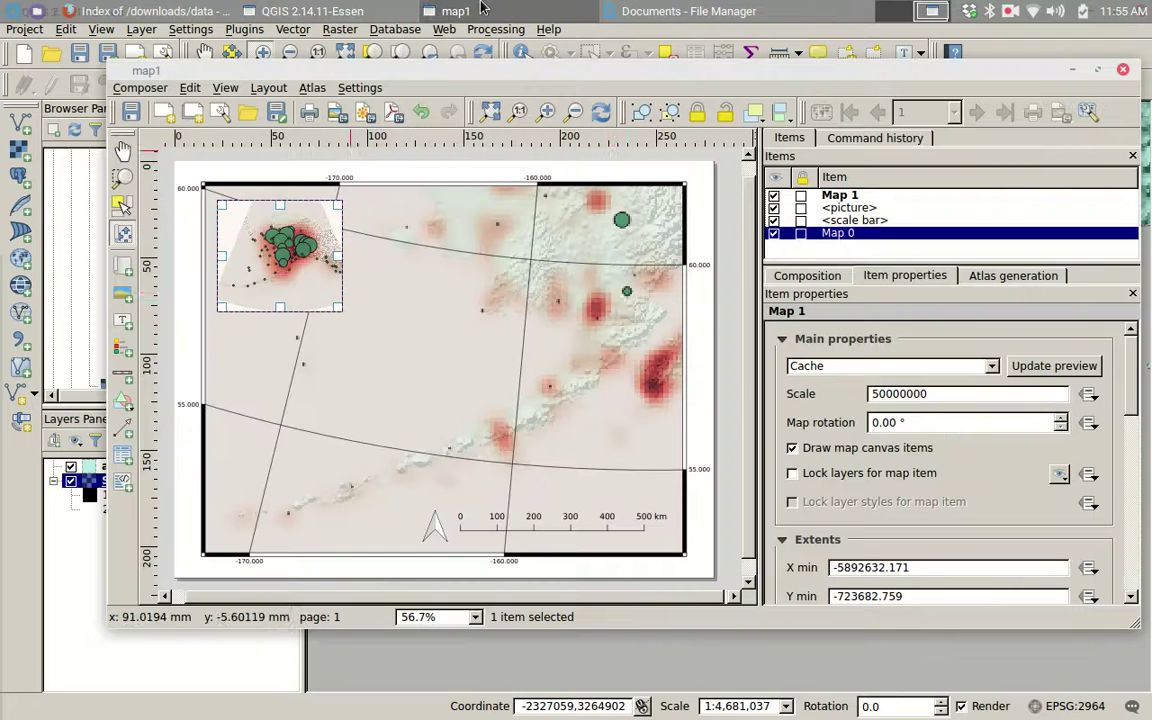
pyautogui.click(1063, 364)
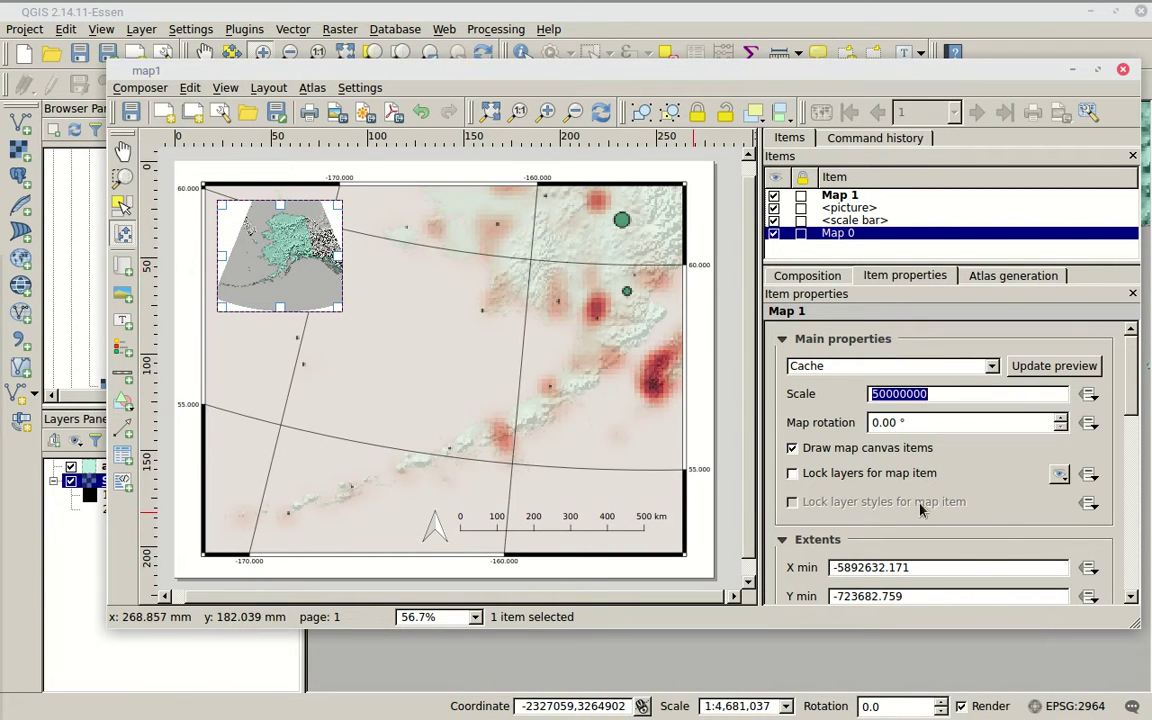
# Add an overview to the inset map, Map 1, with Map 0 as its map frame
pyautogui.scroll(-1, 1130, 378)
pyautogui.moveTo(1130, 378); pyautogui.dragTo(1120, 486)
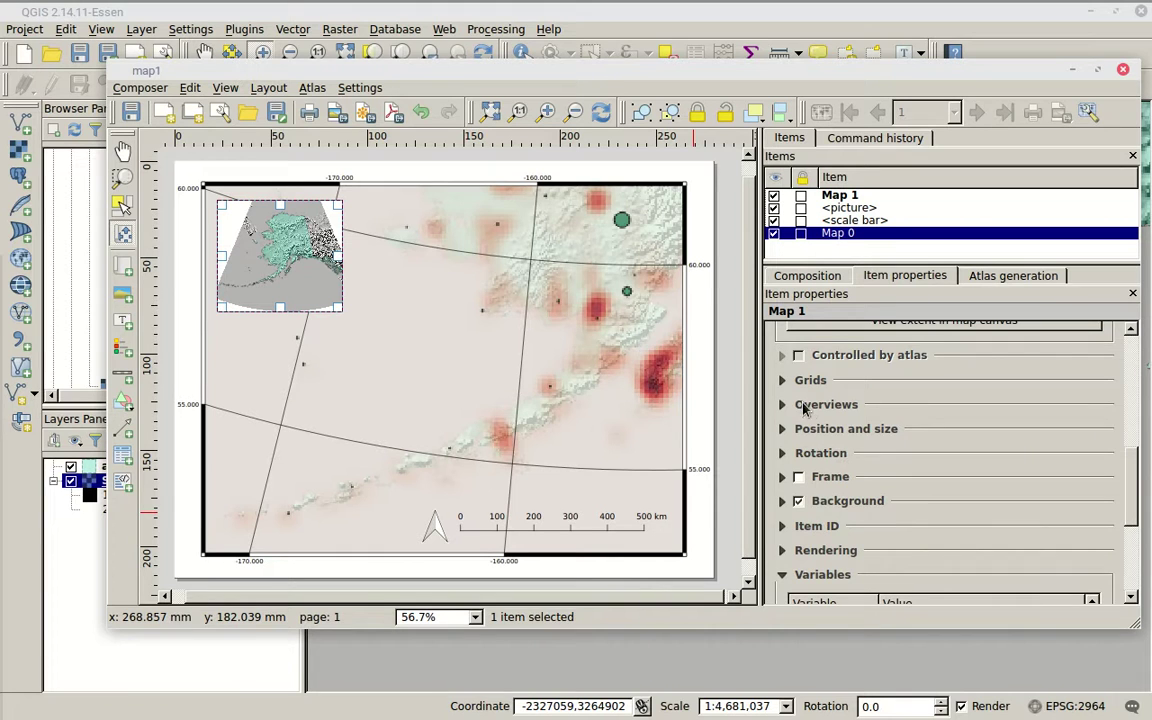
pyautogui.click(783, 405)
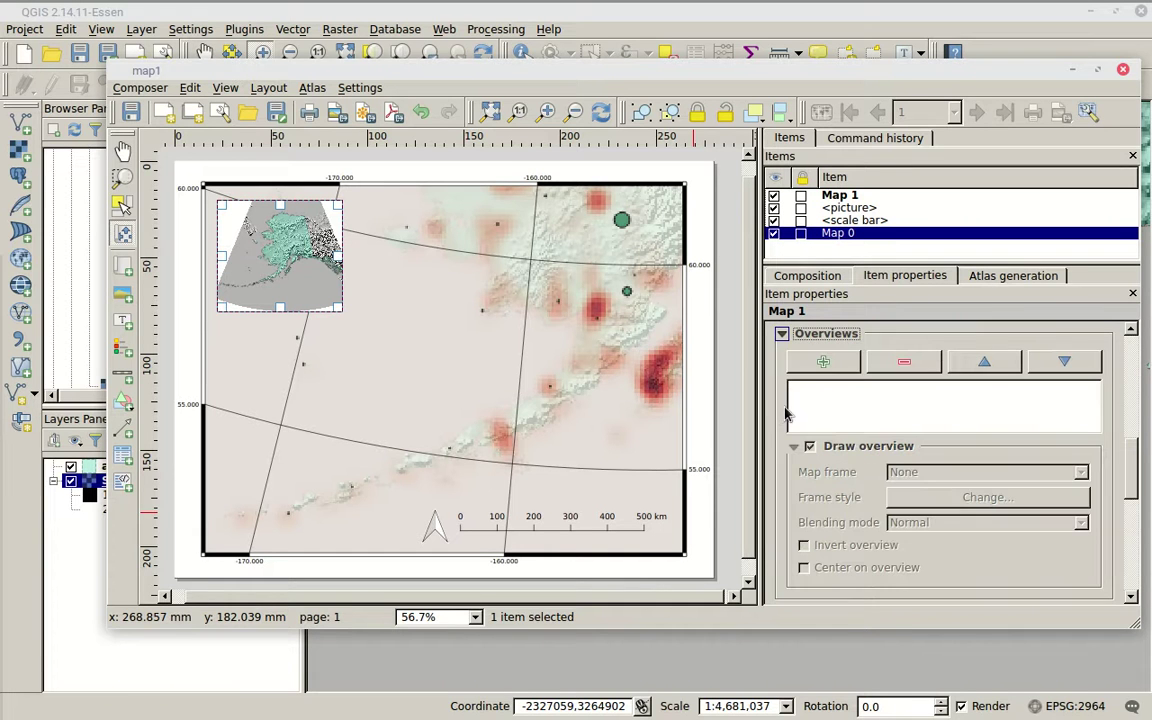
pyautogui.click(823, 362)
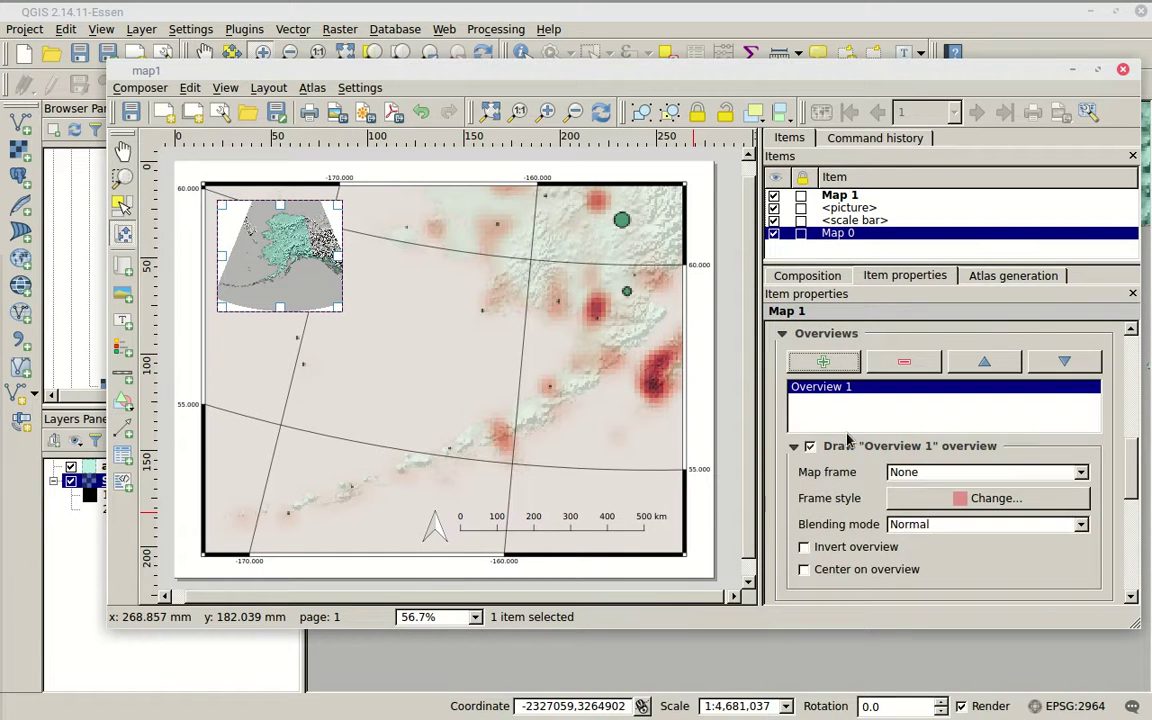
pyautogui.click(1080, 474)
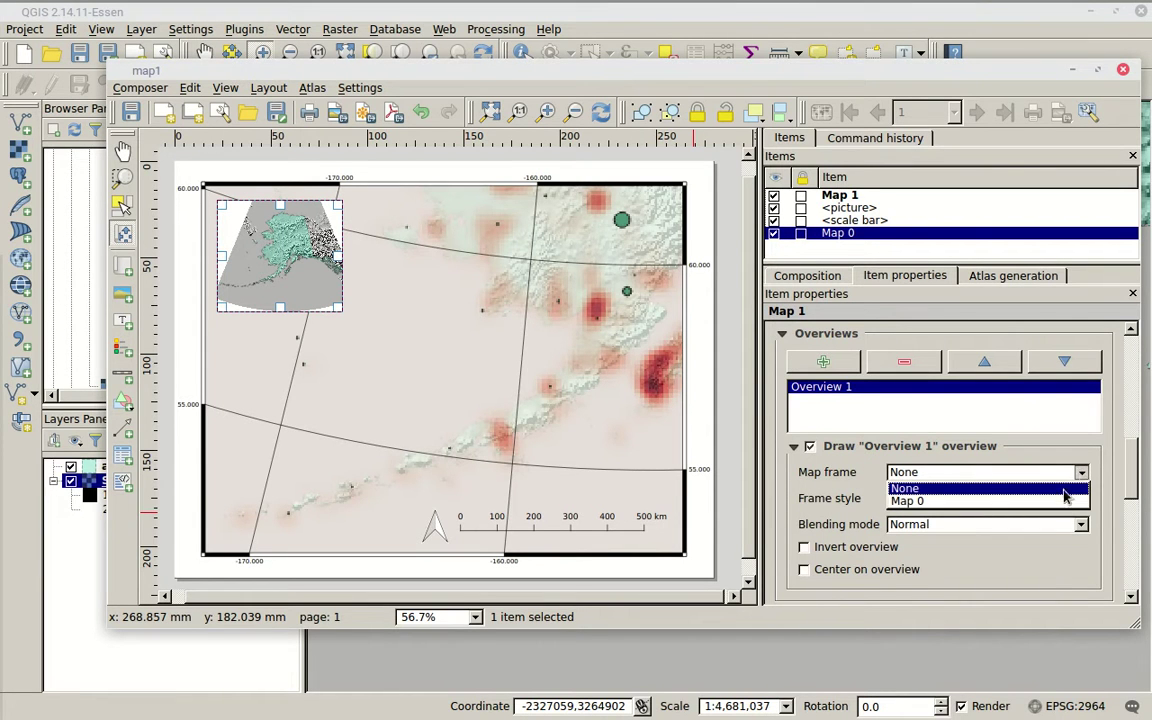
pyautogui.click(1058, 506)
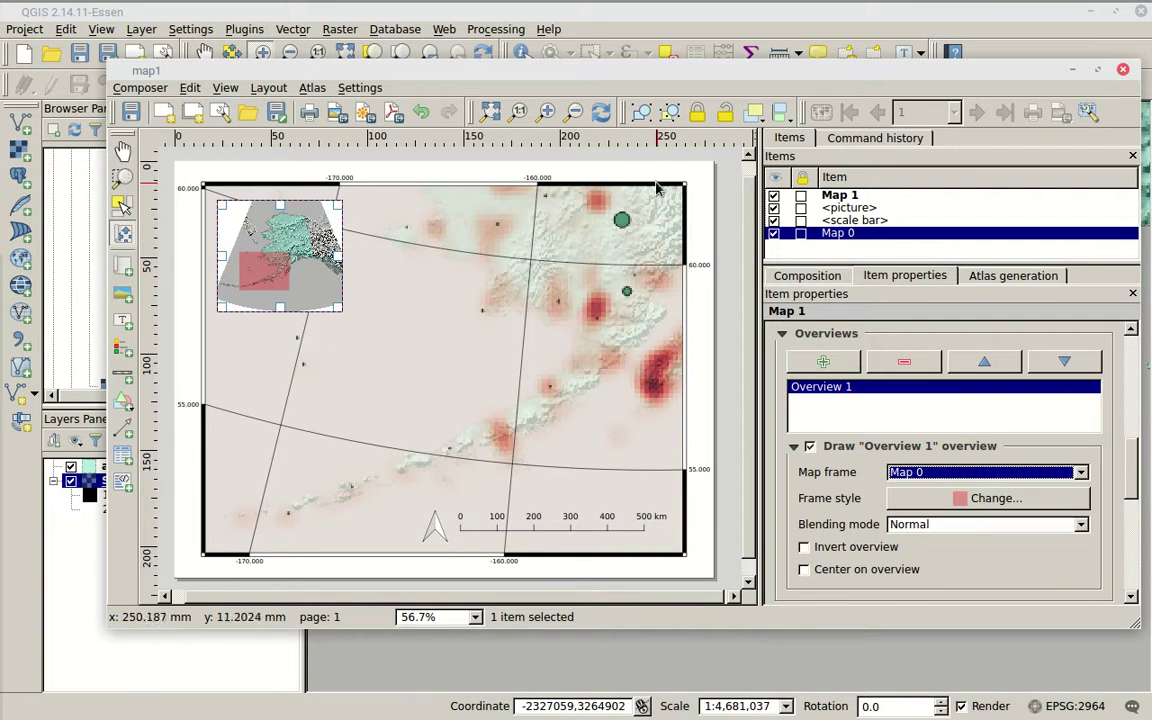
# Turn off the drawing of Overview 1 on the inset map, select Map 1, and turn the overview back on
pyautogui.click(120, 205)
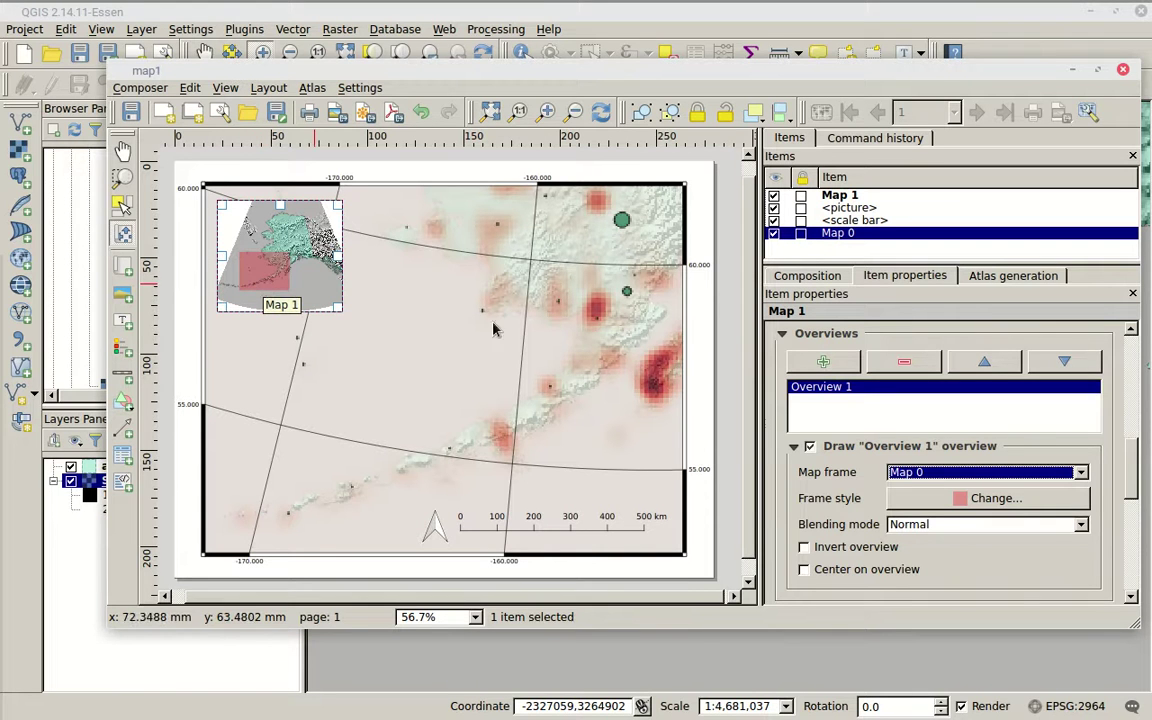
pyautogui.click(811, 448)
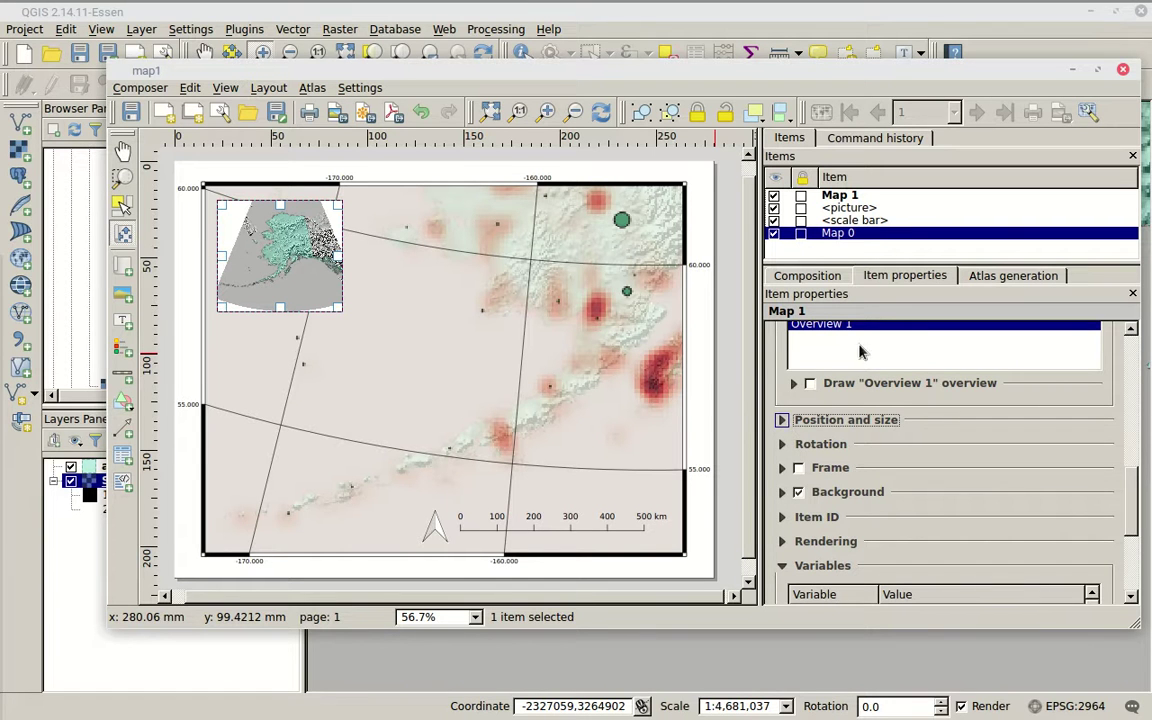
pyautogui.scroll(-2, 866, 427)
pyautogui.scroll(-1, 828, 450)
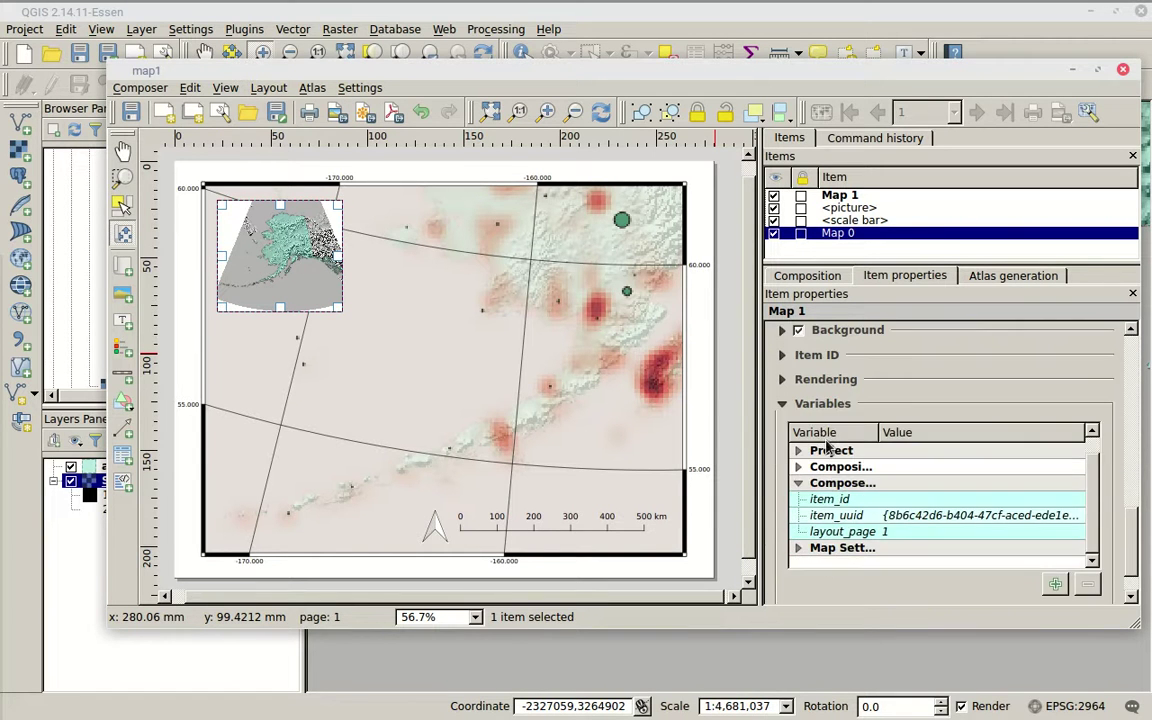
pyautogui.scroll(1, 827, 432)
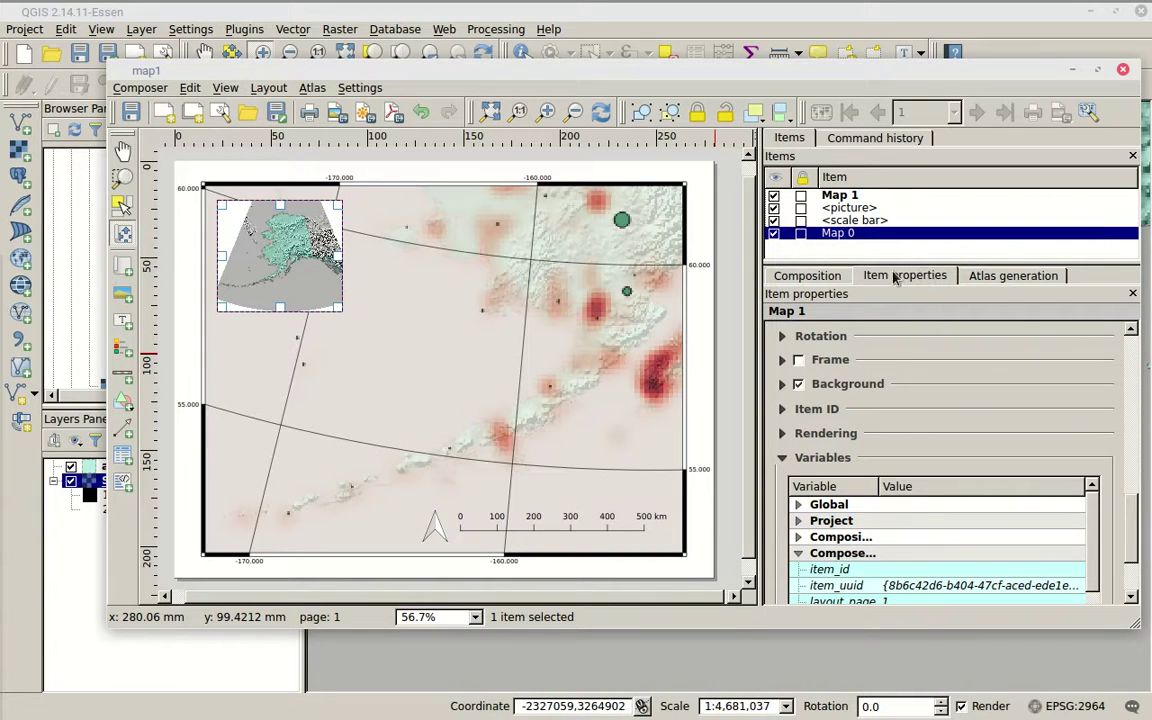
pyautogui.click(838, 195)
pyautogui.scroll(3, 862, 368)
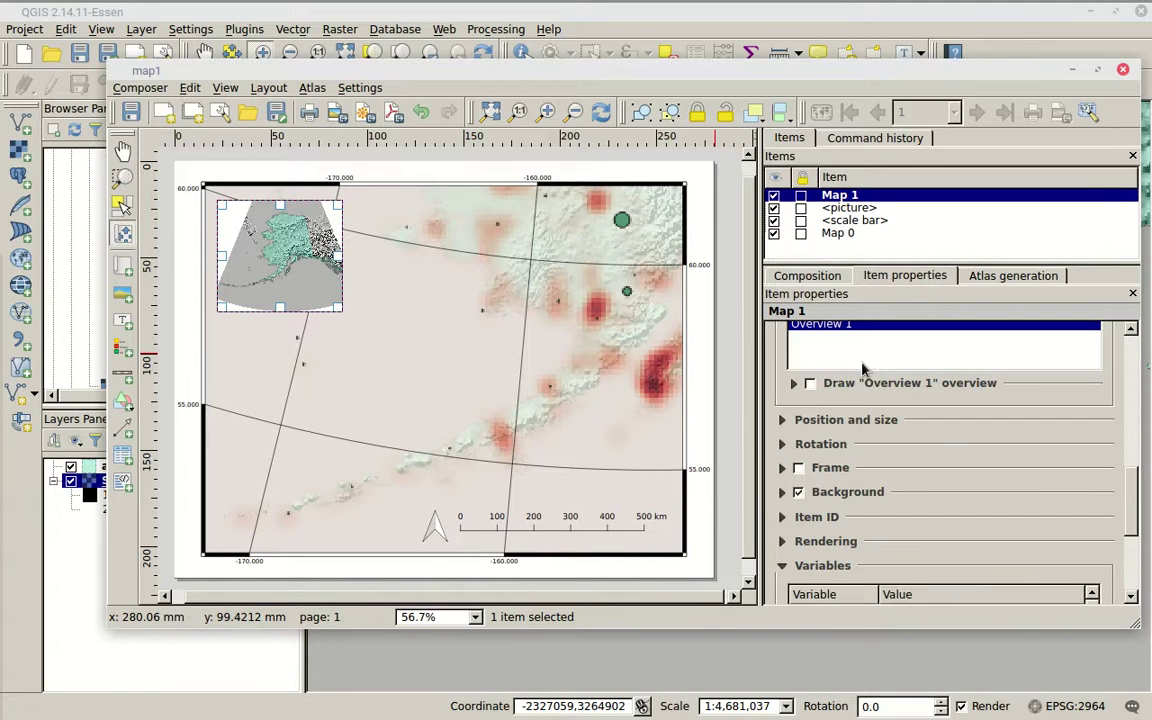
pyautogui.scroll(-1, 800, 467)
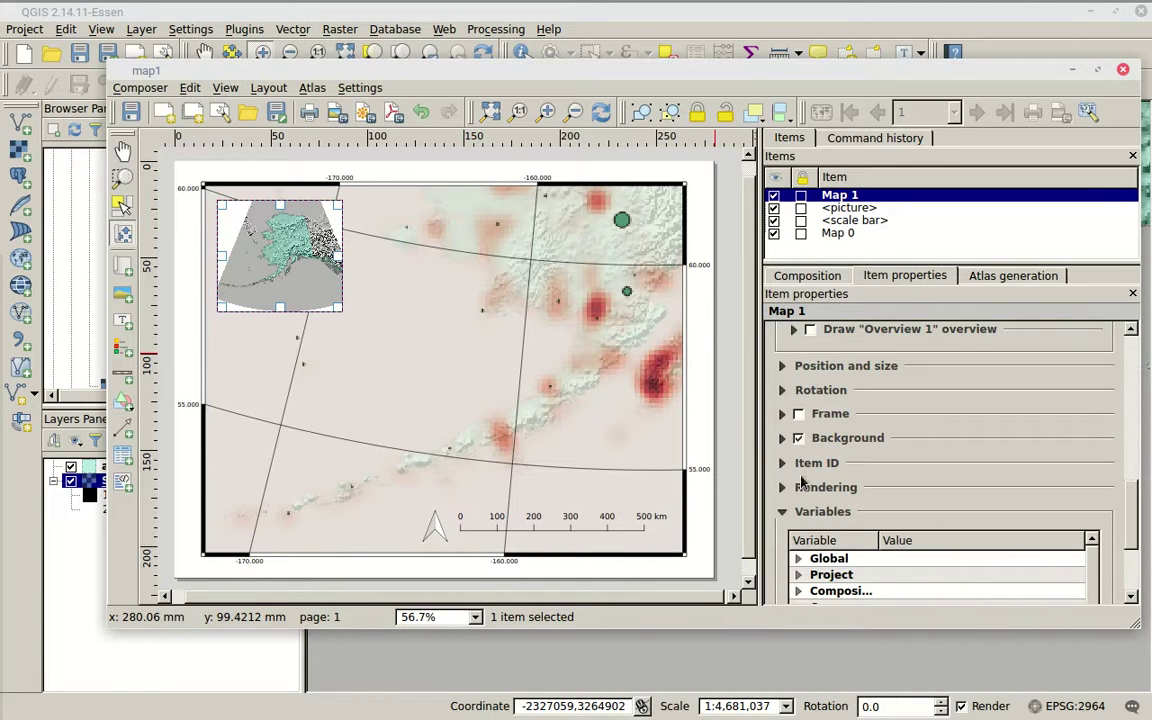
pyautogui.click(783, 512)
pyautogui.scroll(3, 807, 423)
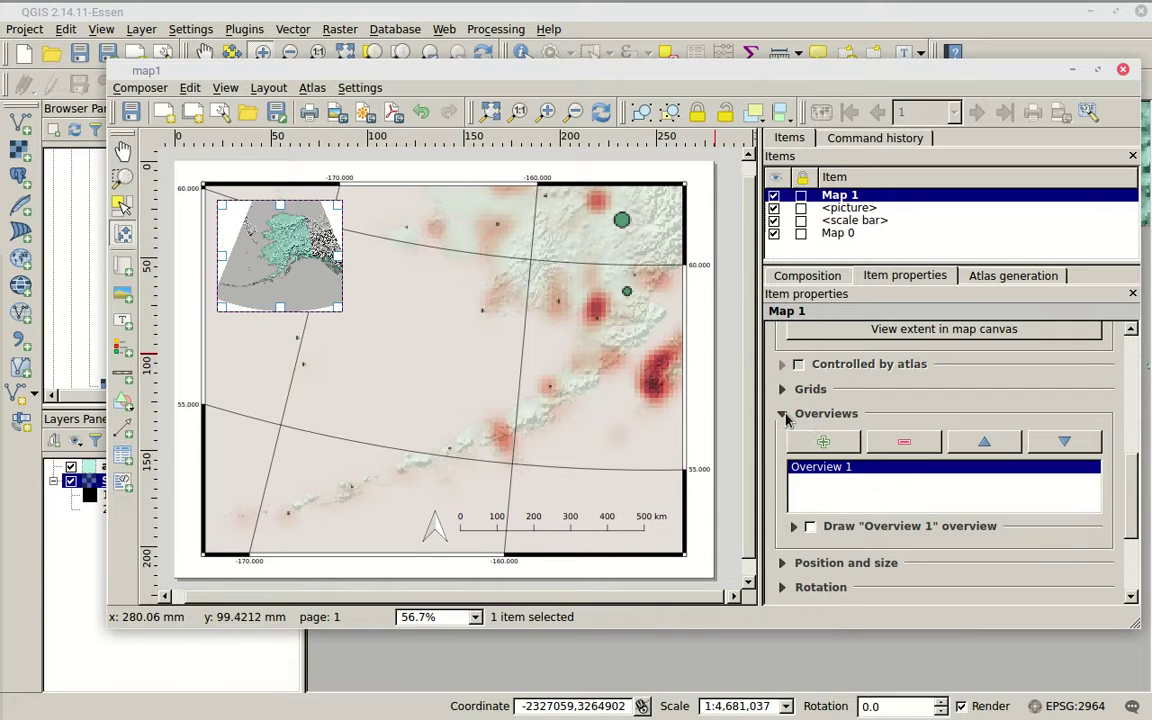
pyautogui.click(810, 527)
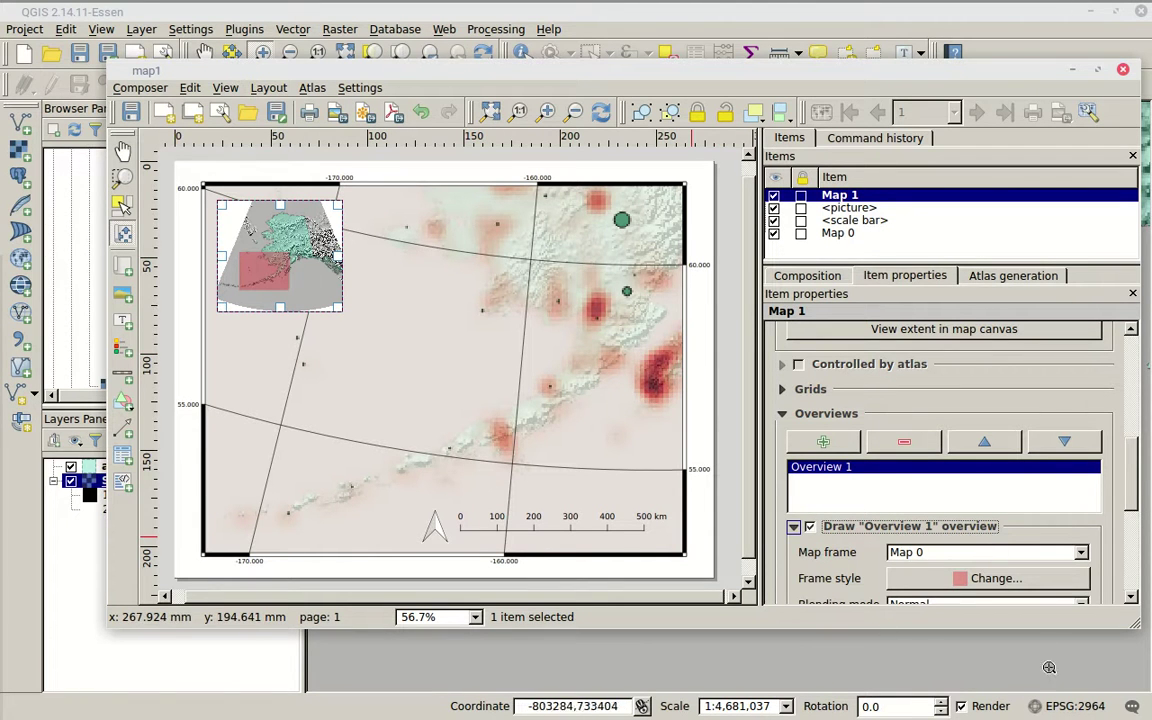
# Set the overview's map frame to None and restore it to Map 0
pyautogui.click(1080, 555)
pyautogui.click(1056, 568)
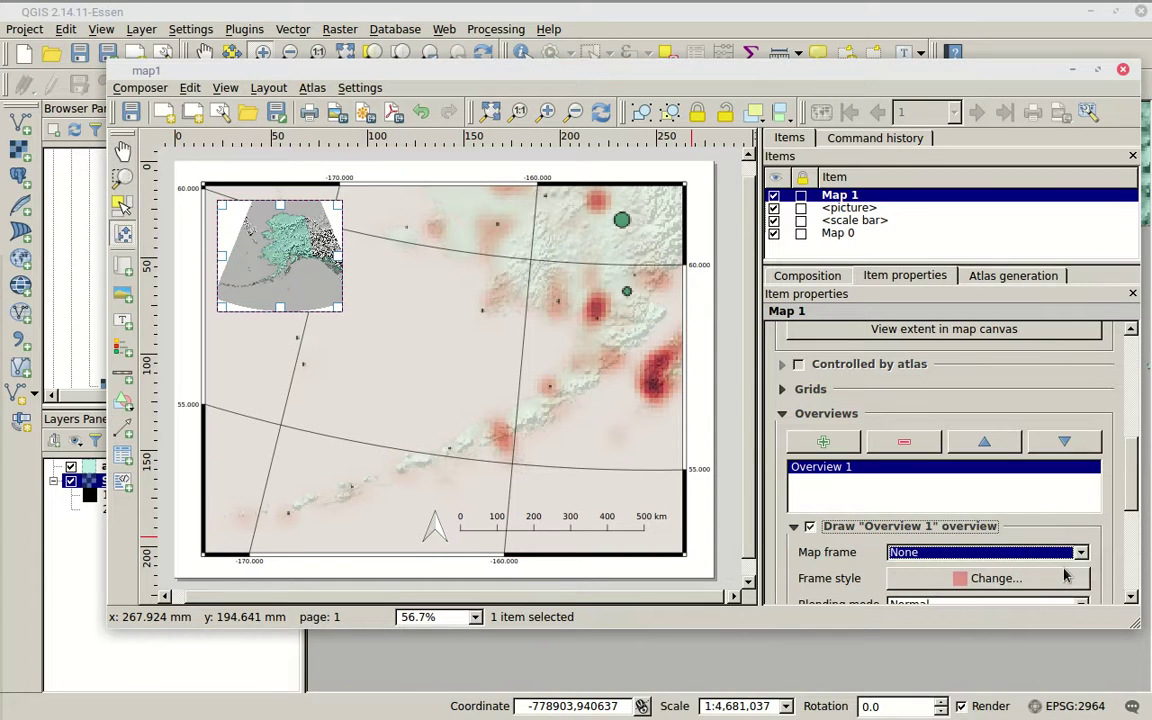
pyautogui.click(1082, 554)
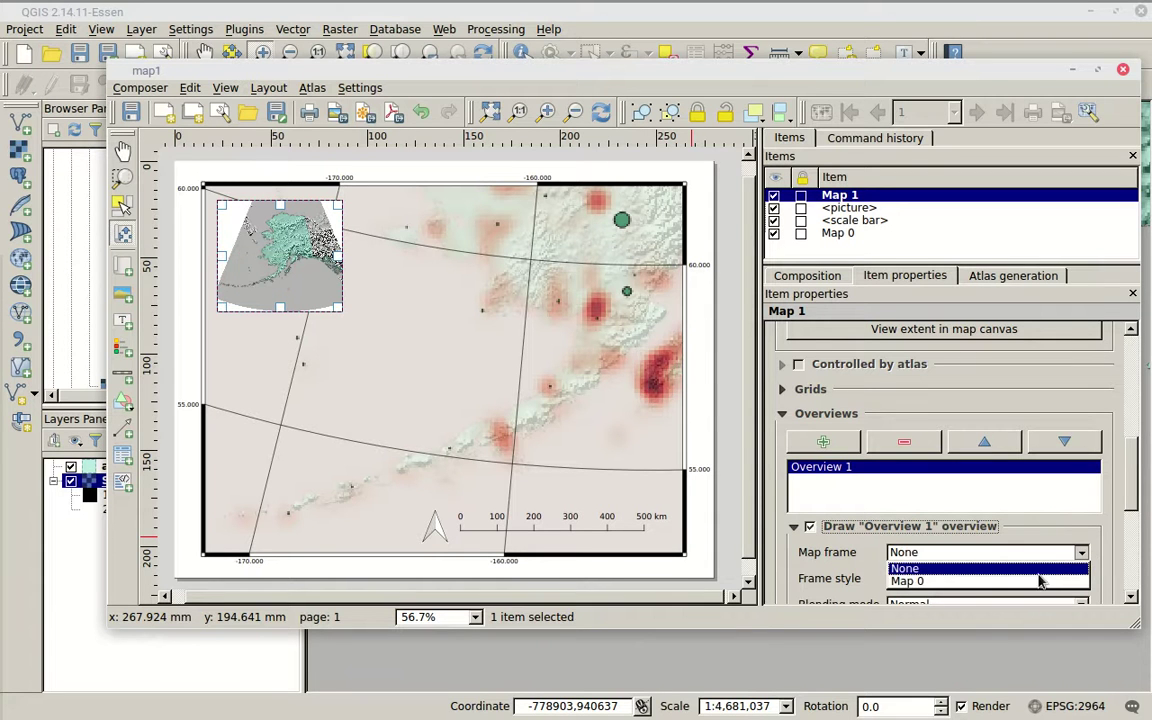
pyautogui.click(1046, 581)
# Change the frame style of Overview 1 to the green fill symbol
pyautogui.scroll(-1, 1135, 513)
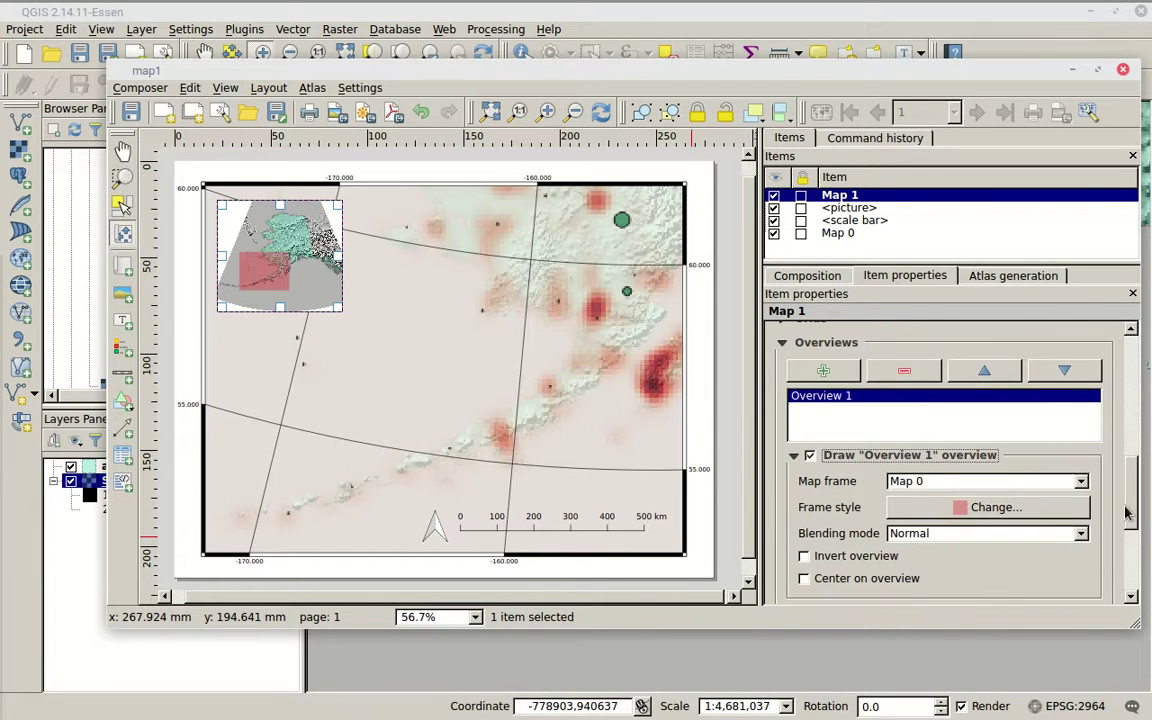
pyautogui.click(958, 506)
pyautogui.click(647, 317)
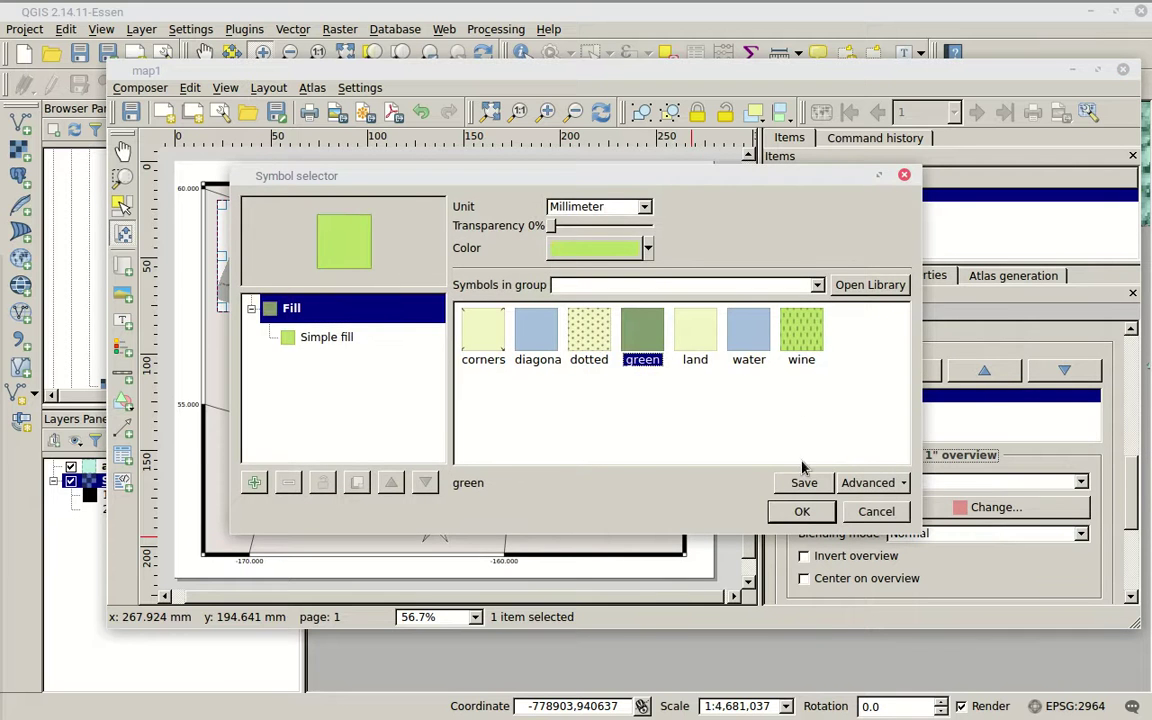
pyautogui.click(802, 511)
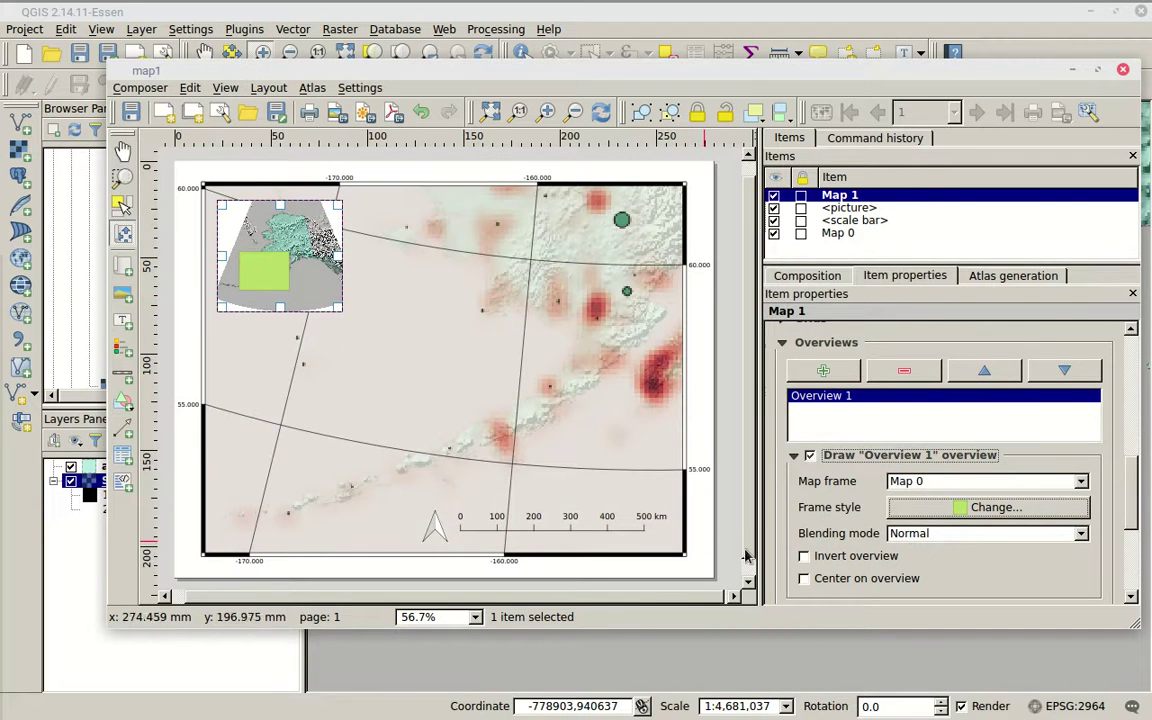
# Set the transparency of the overview's green frame fill to 65%
pyautogui.click(958, 507)
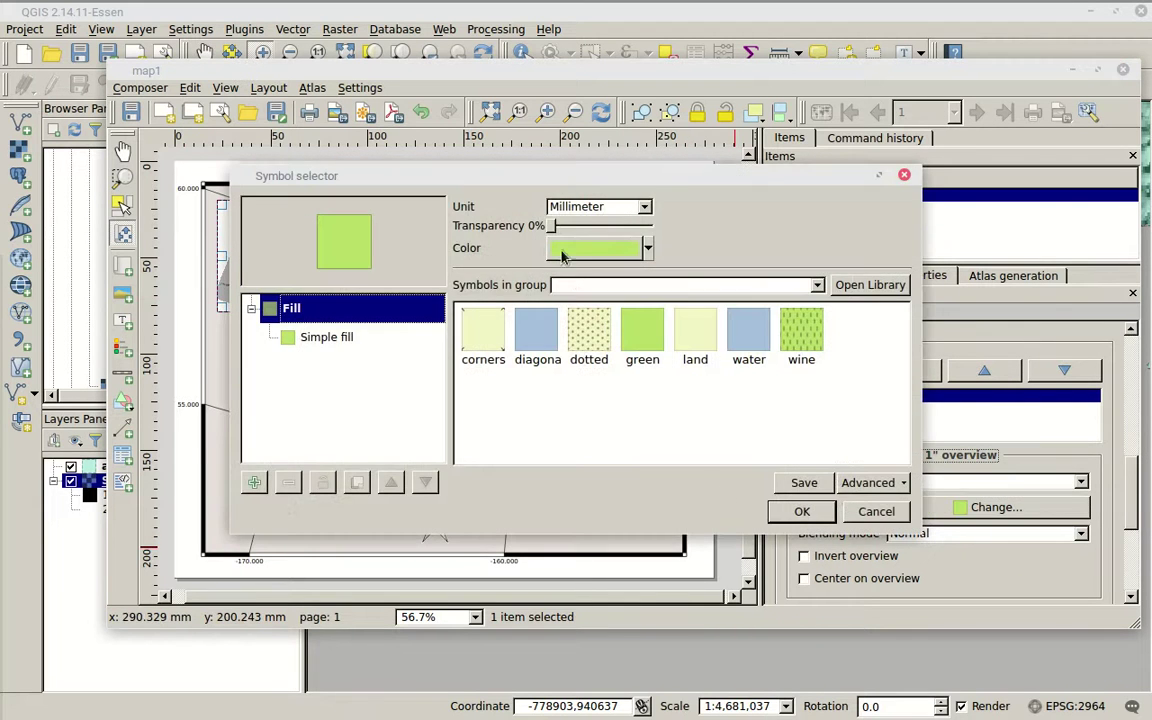
pyautogui.moveTo(553, 226); pyautogui.dragTo(617, 226)
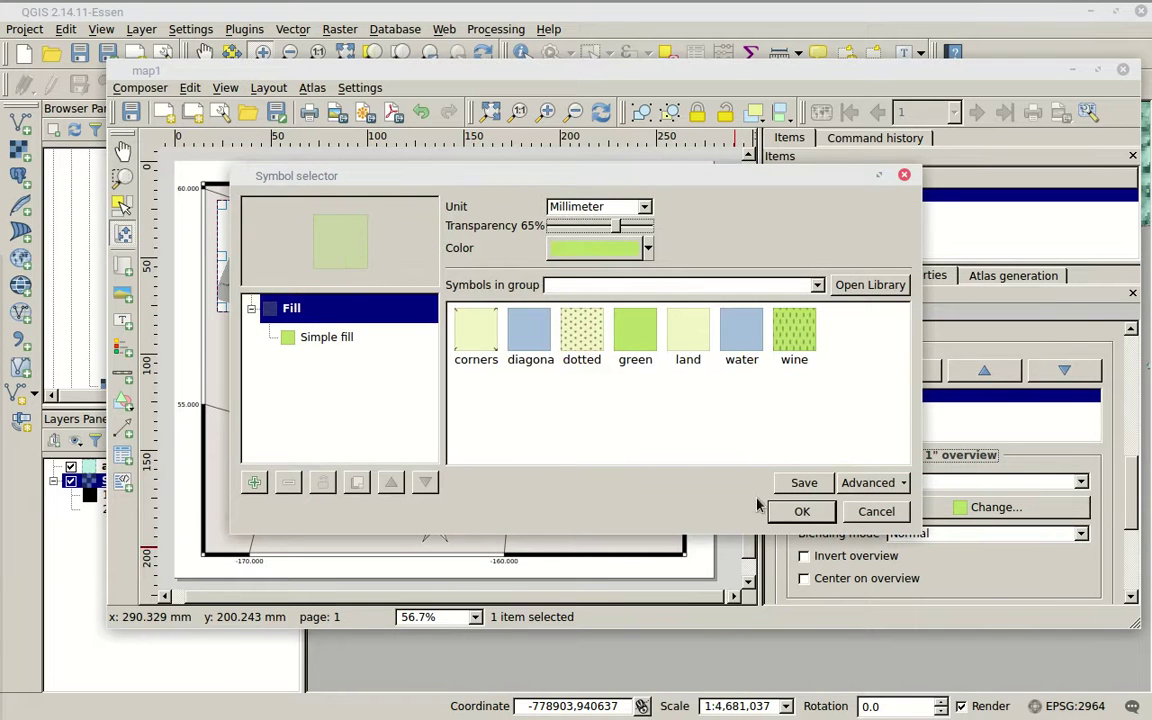
pyautogui.click(794, 511)
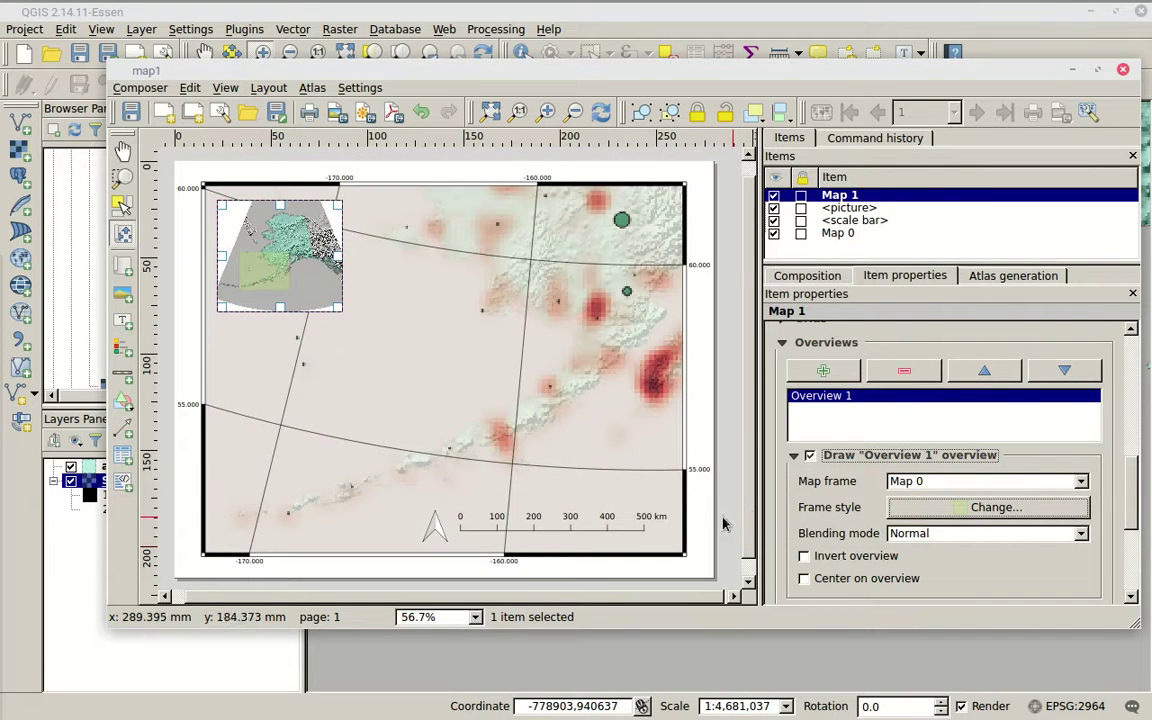
# Make the simple fill of the Overview 1 frame fully transparent by setting its fill colour opacity to 0%
pyautogui.click(990, 508)
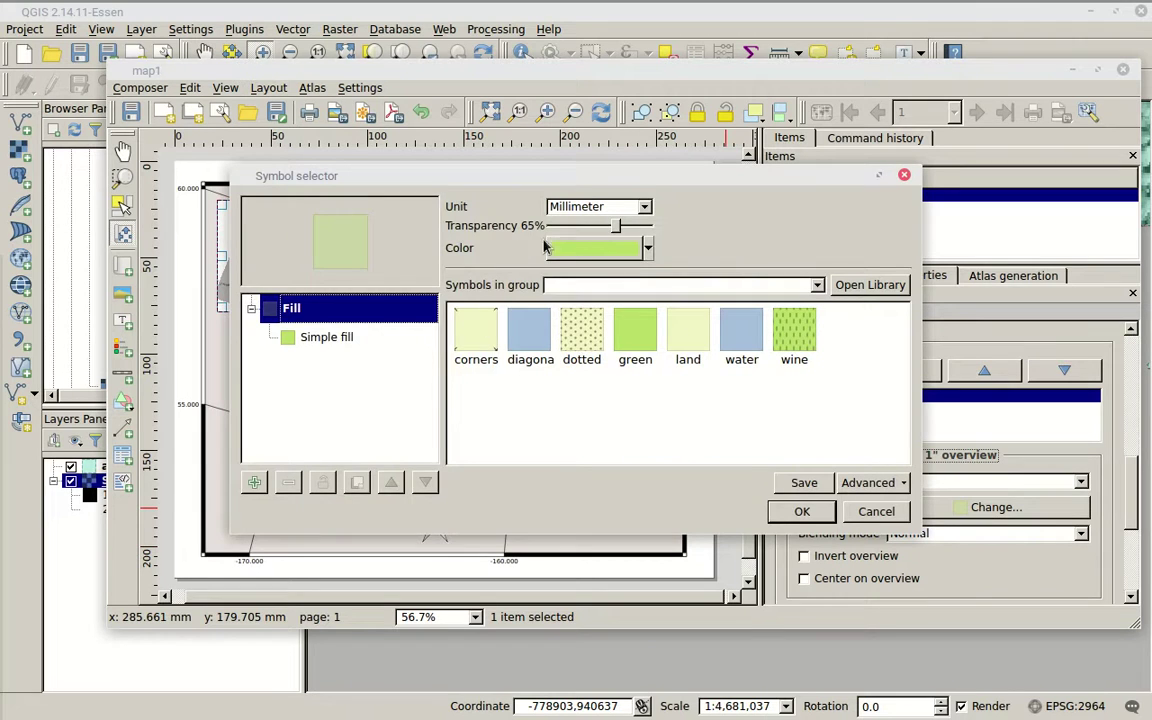
pyautogui.click(595, 248)
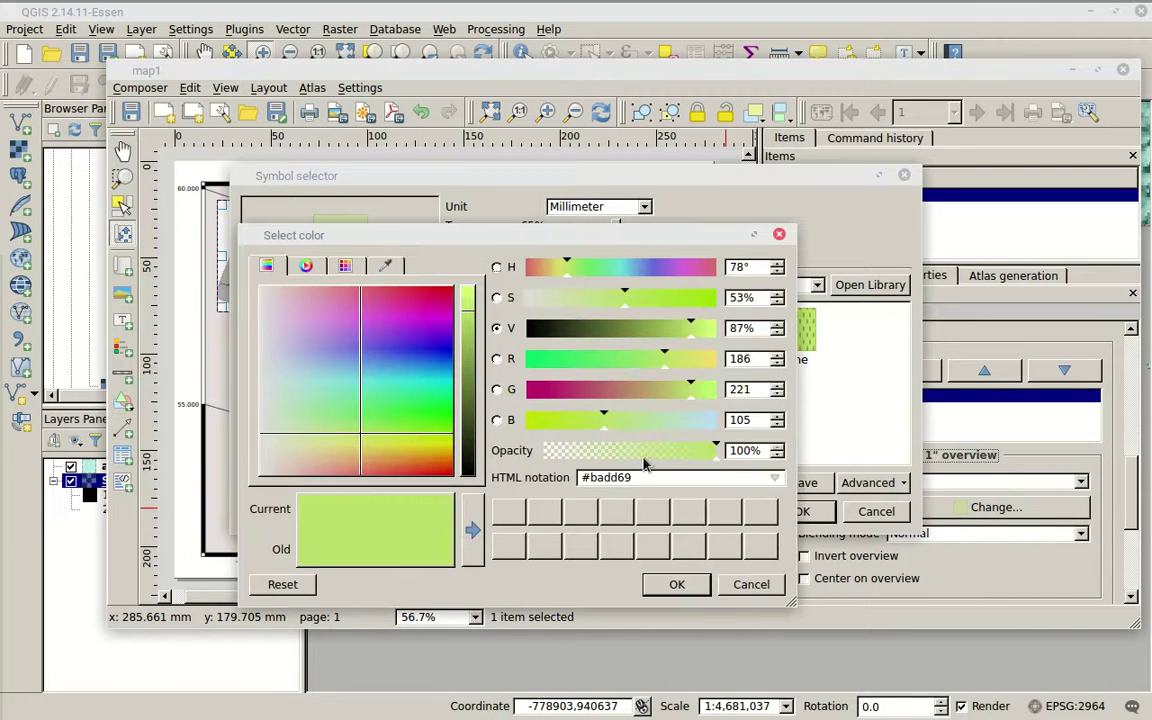
pyautogui.click(692, 583)
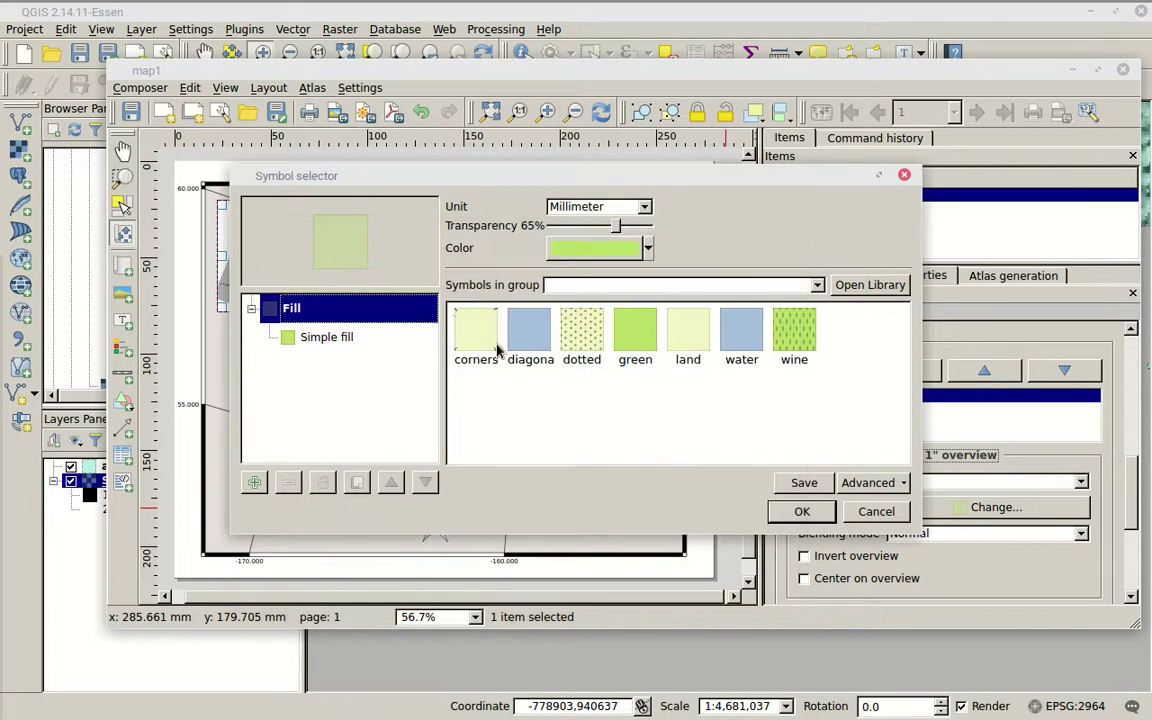
pyautogui.click(316, 339)
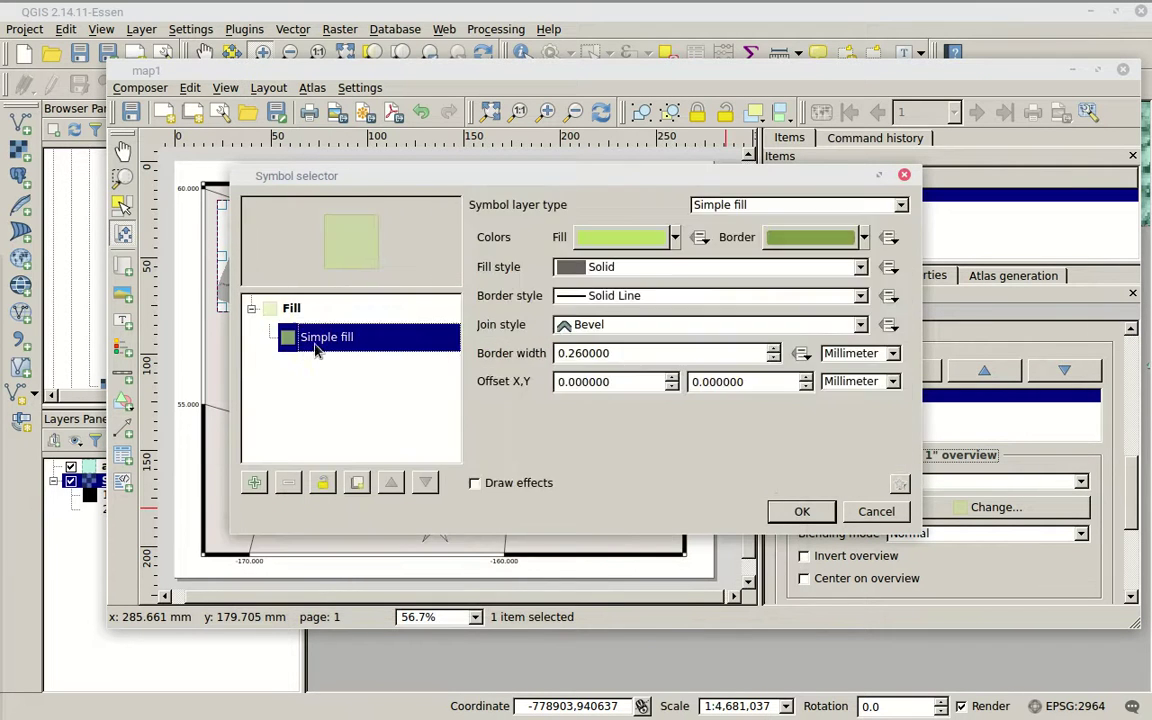
pyautogui.click(671, 244)
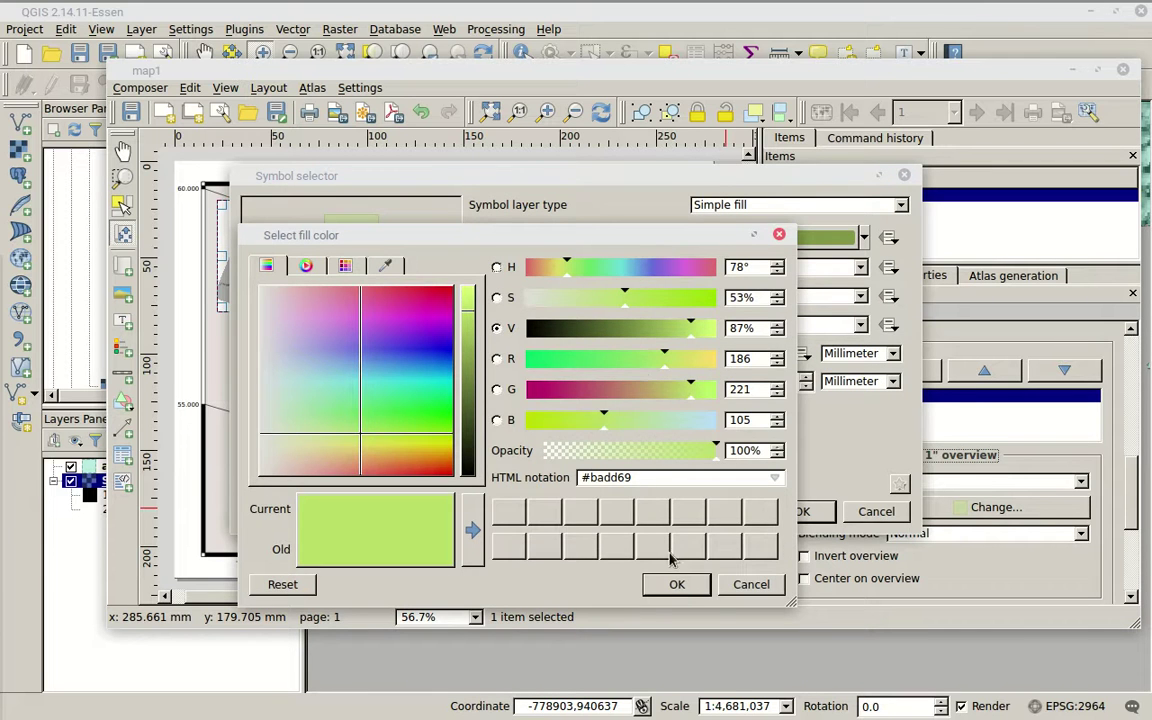
pyautogui.click(749, 585)
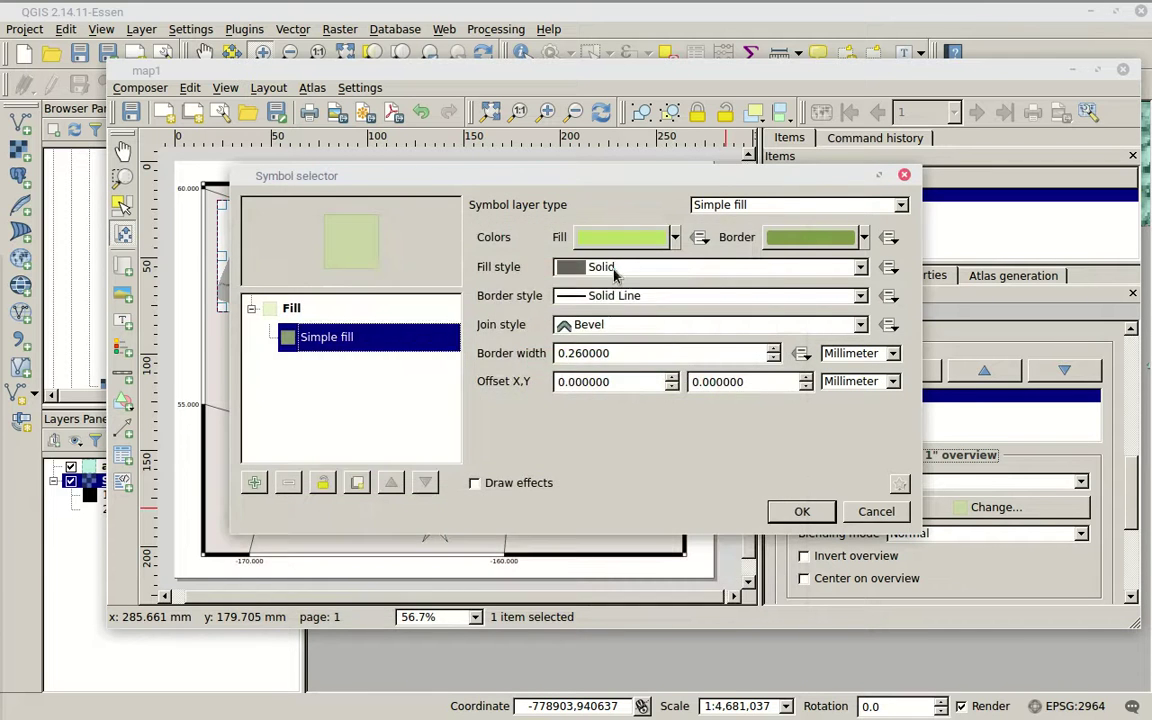
pyautogui.click(630, 241)
pyautogui.moveTo(716, 450); pyautogui.dragTo(455, 438)
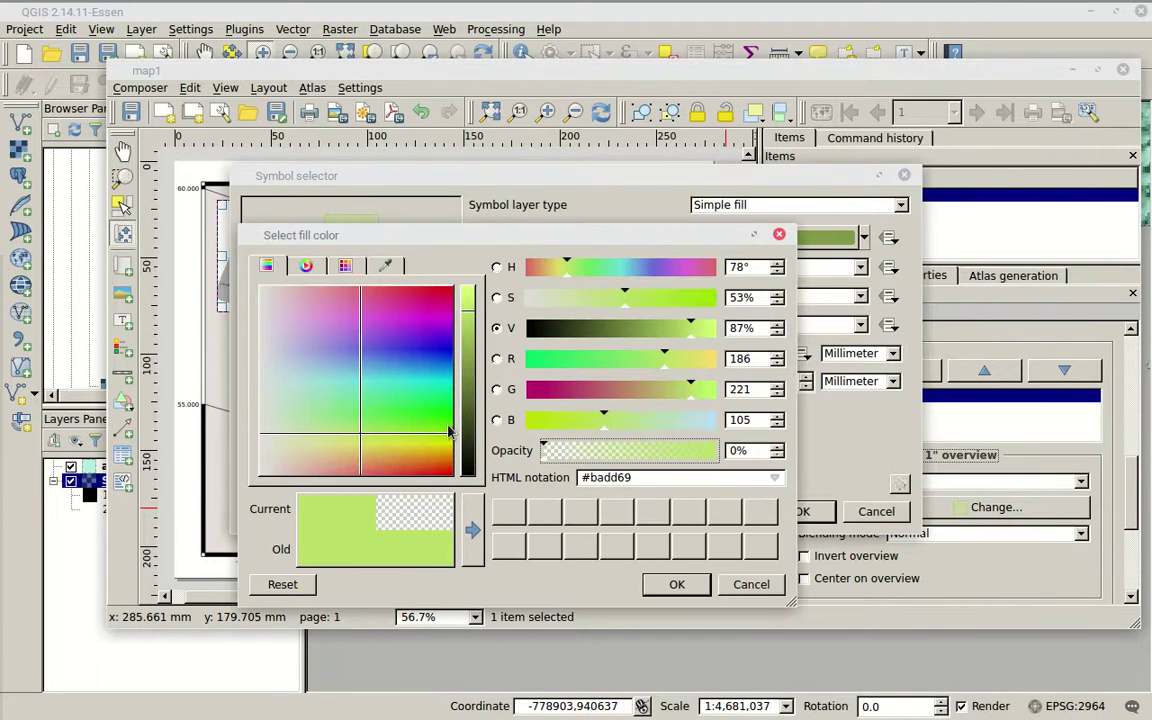
pyautogui.click(673, 588)
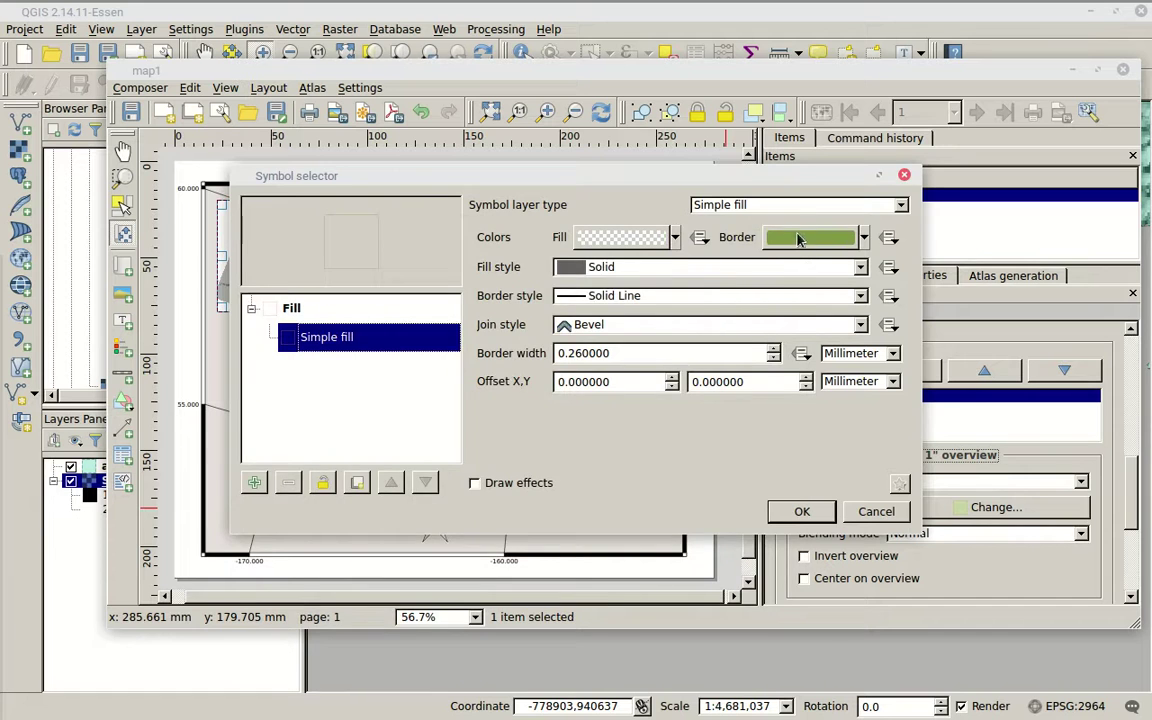
# Change the border colour of the overview's simple fill to black and apply the frame symbol
pyautogui.click(762, 243)
pyautogui.moveTo(645, 326); pyautogui.dragTo(522, 330)
pyautogui.click(677, 585)
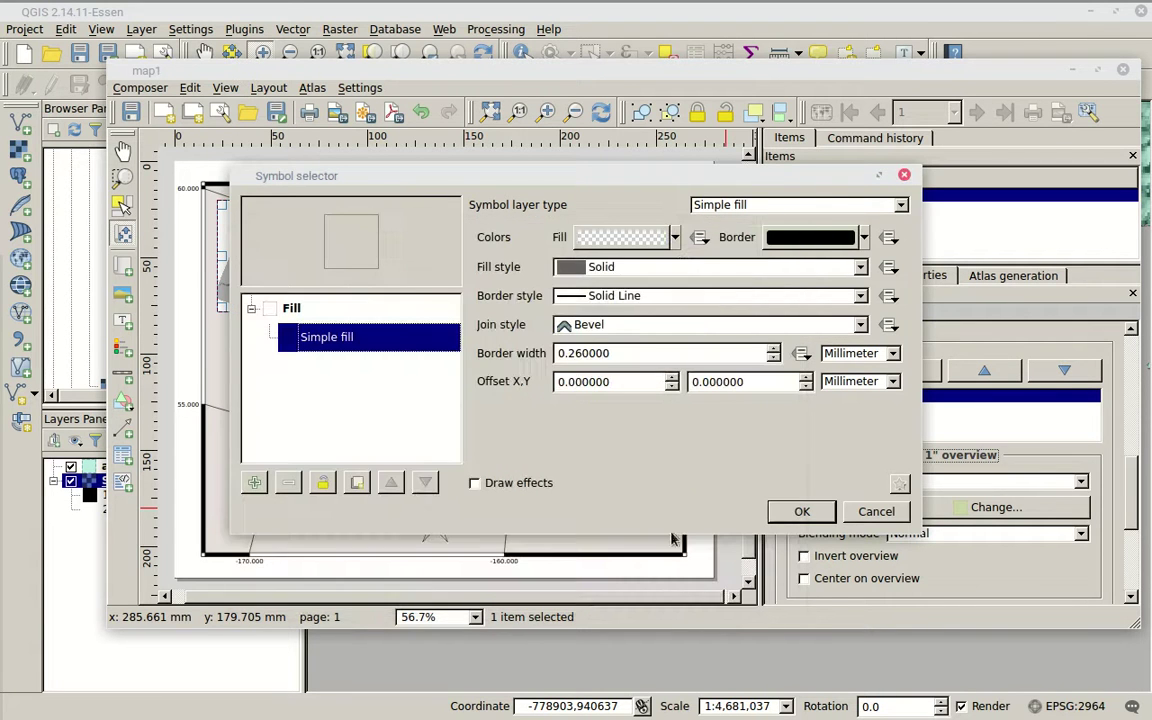
pyautogui.click(798, 509)
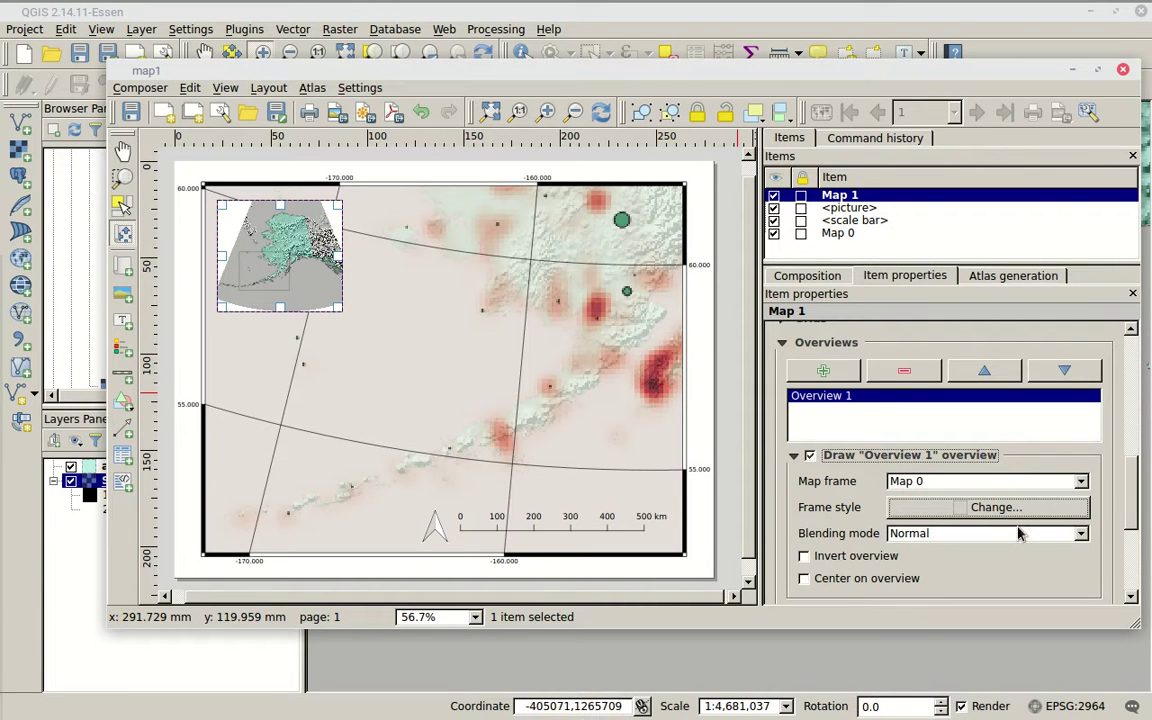
# Enable a frame around the inset map, Map 1
pyautogui.moveTo(1122, 494)
pyautogui.mouseDown()
pyautogui.moveTo(1125, 566)
pyautogui.moveTo(1130, 470)
pyautogui.moveTo(1130, 511)
pyautogui.mouseUp()
pyautogui.scroll(-3, 848, 511)
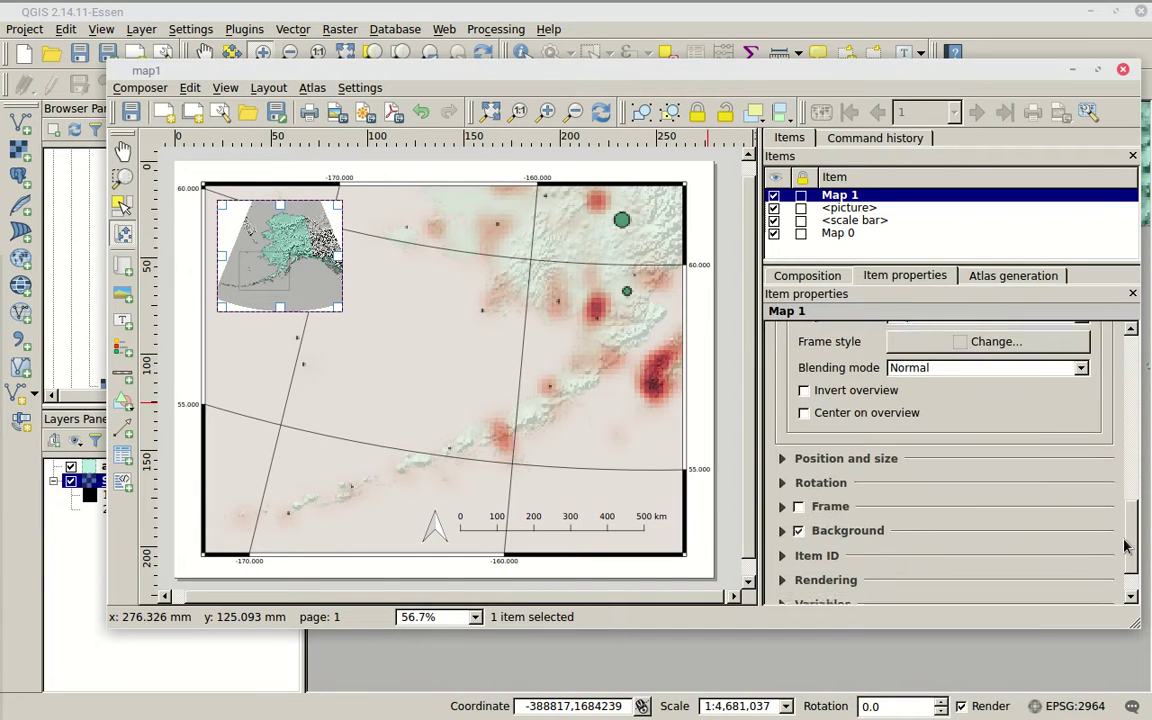
pyautogui.click(840, 495)
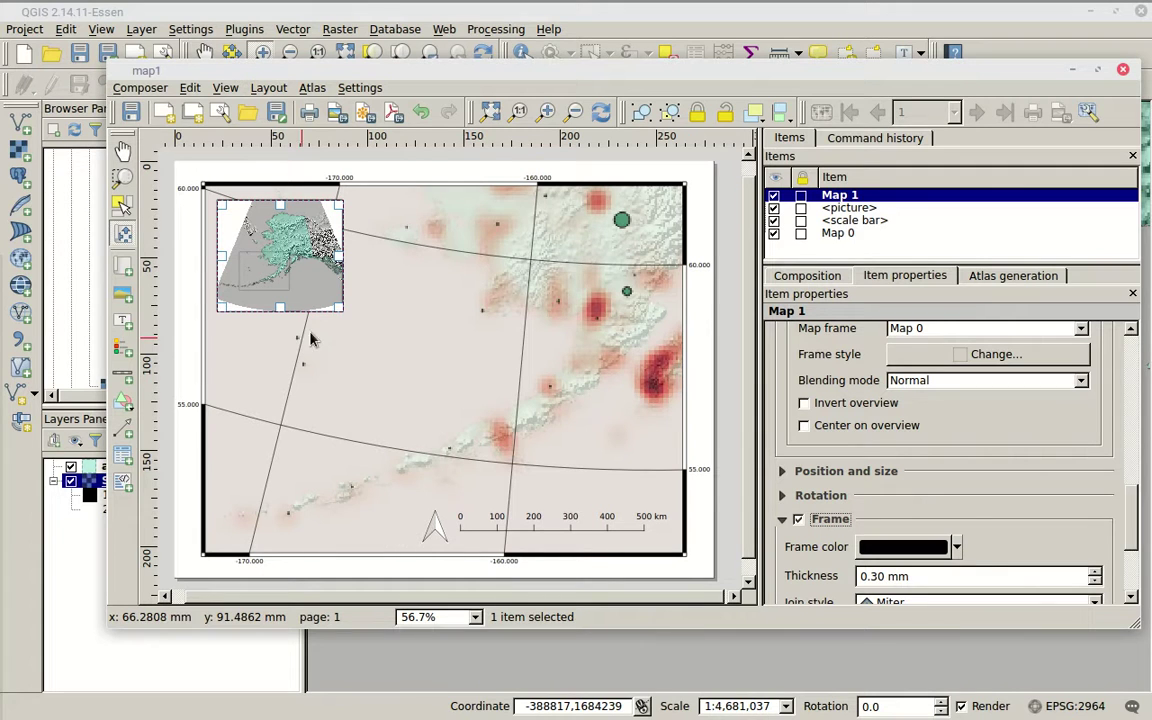
# Export the composition as a JPEG image named my_awesome_map in the Documents folder, at 300 dpi and 3300 × 2550 px
pyautogui.click(128, 89)
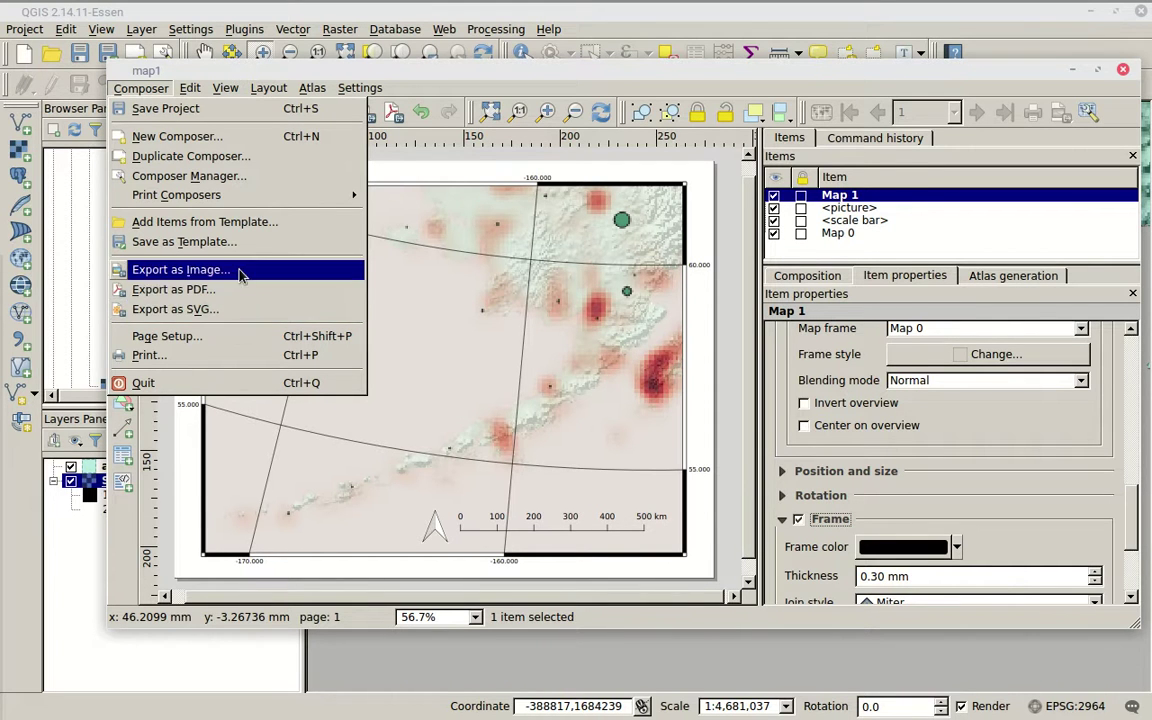
pyautogui.click(218, 270)
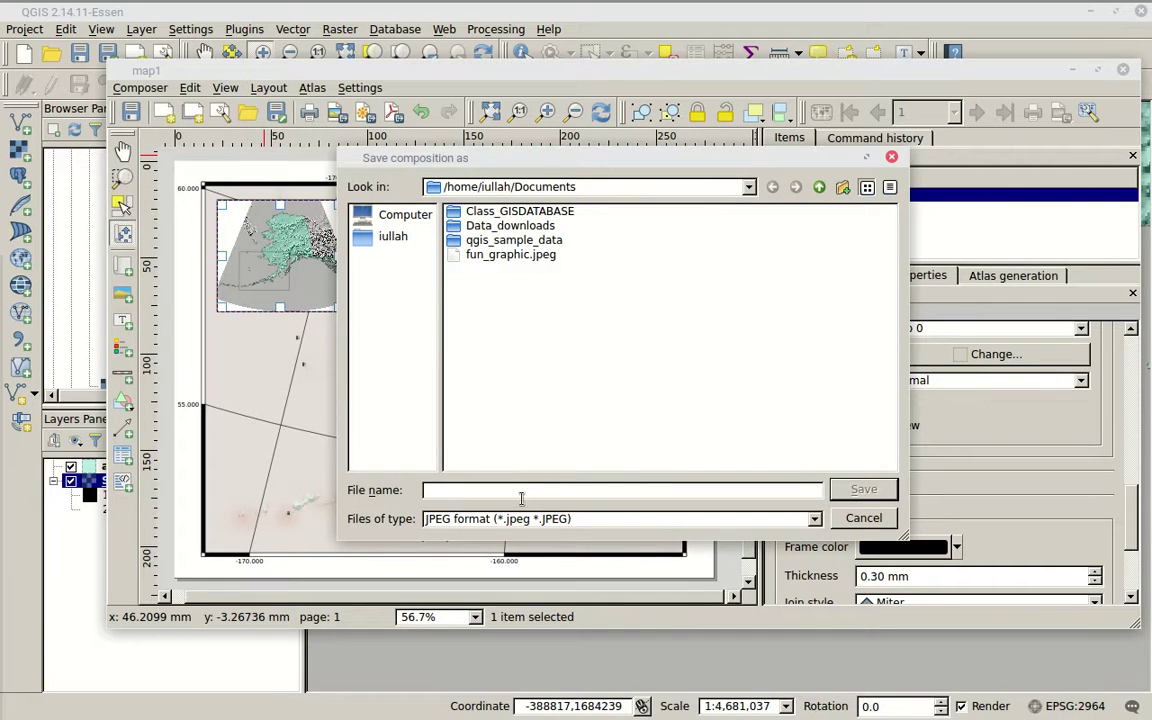
pyautogui.click(814, 518)
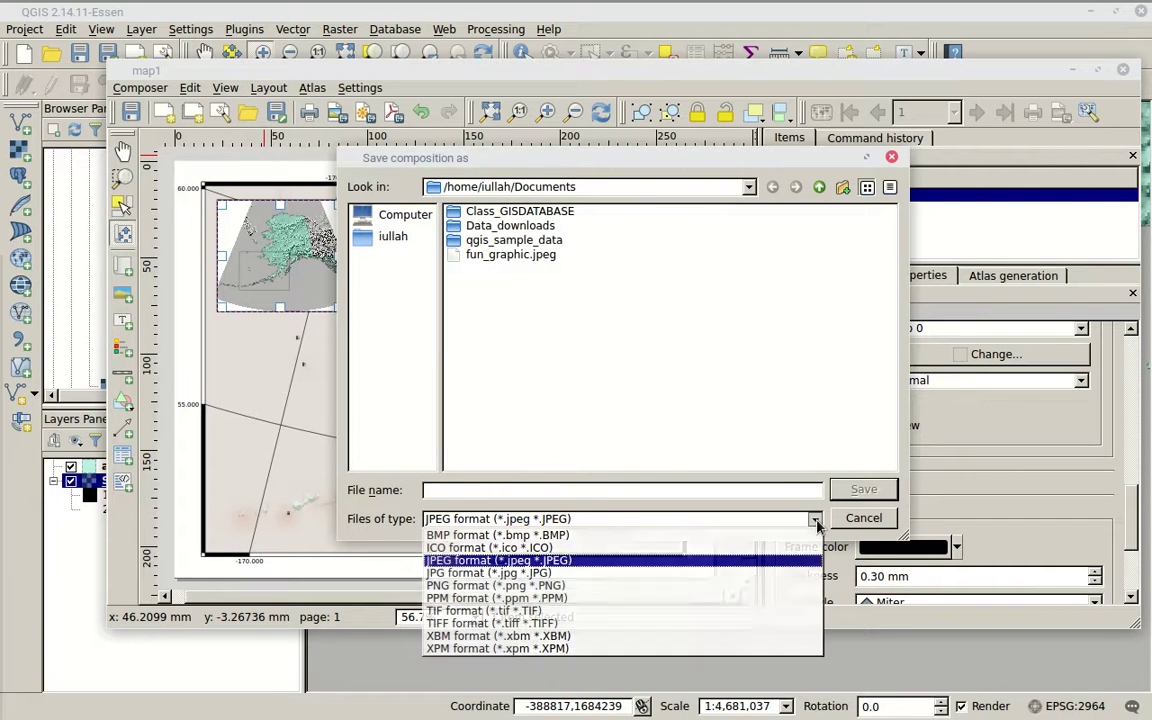
pyautogui.click(760, 560)
pyautogui.click(673, 491)
pyautogui.write('my_aw')
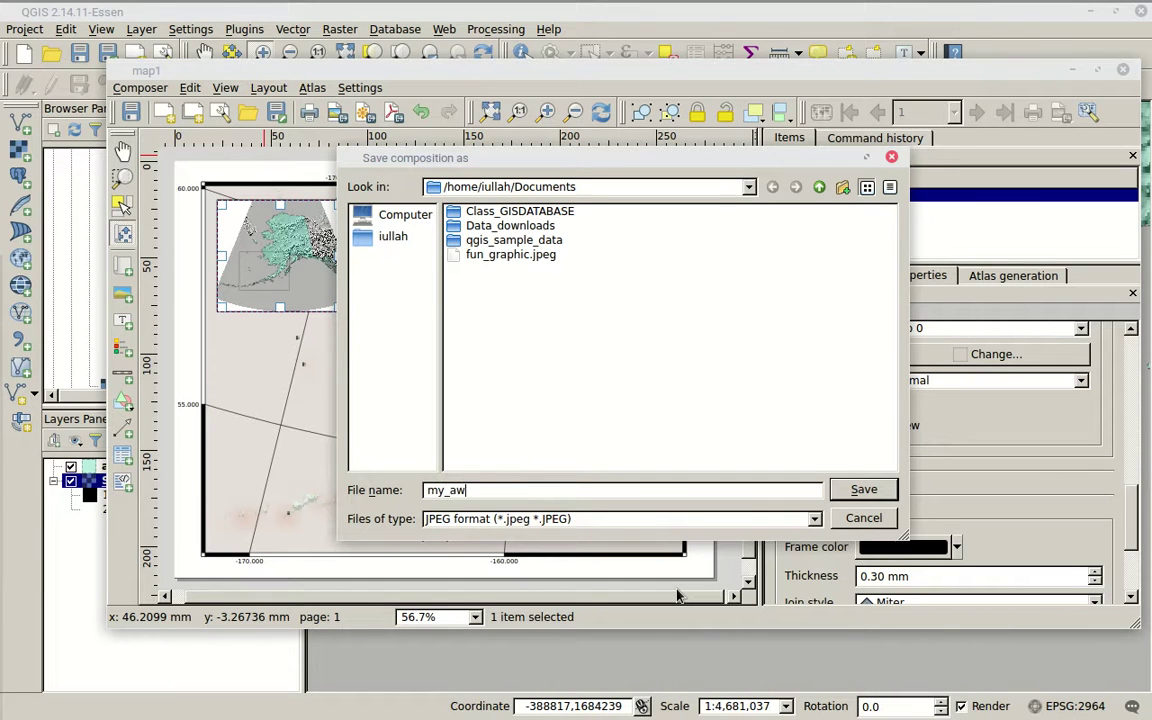
pyautogui.write('esome_ma')
pyautogui.press('BackSpace')
pyautogui.write('map')
pyautogui.click(880, 490)
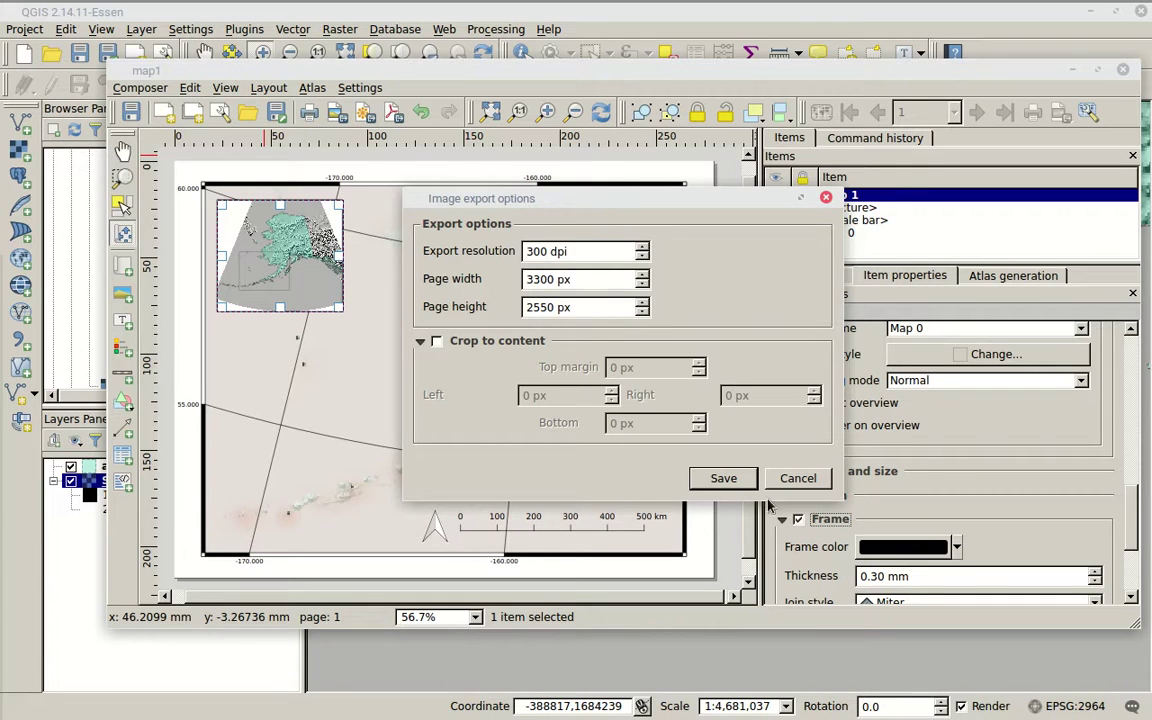
pyautogui.click(724, 479)
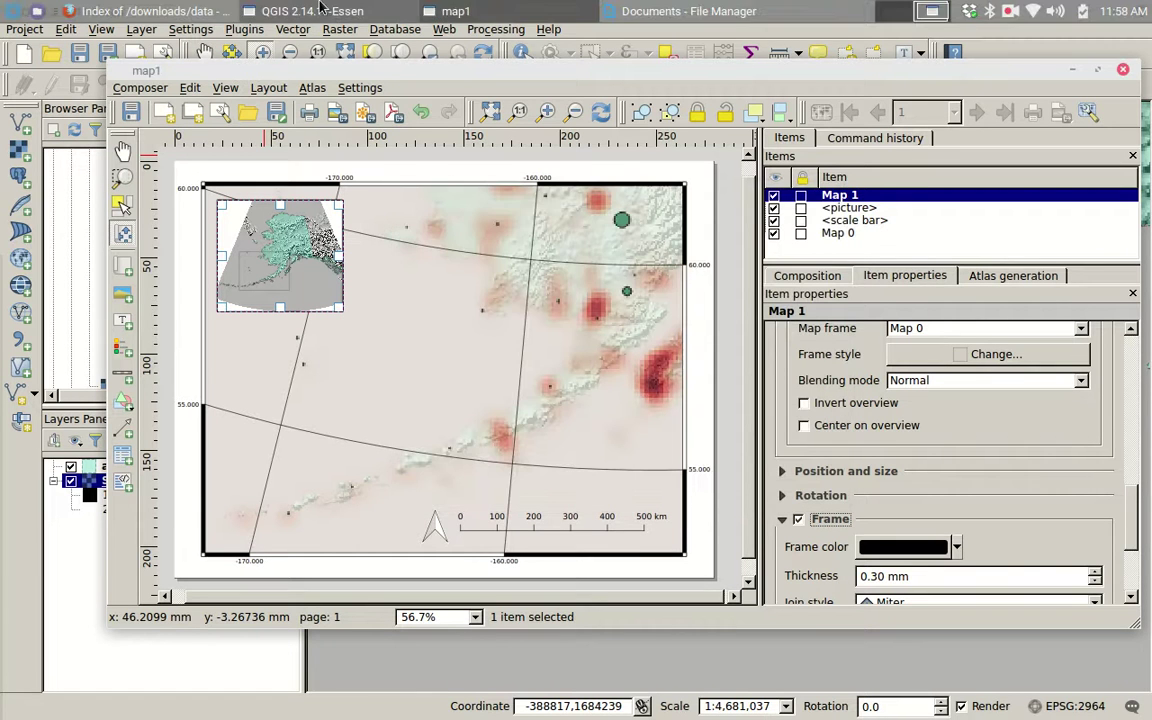
# Switch to the file manager, open my_awesome_map.jpeg from Documents to inspect the exported map, and close the image
pyautogui.click(605, 8)
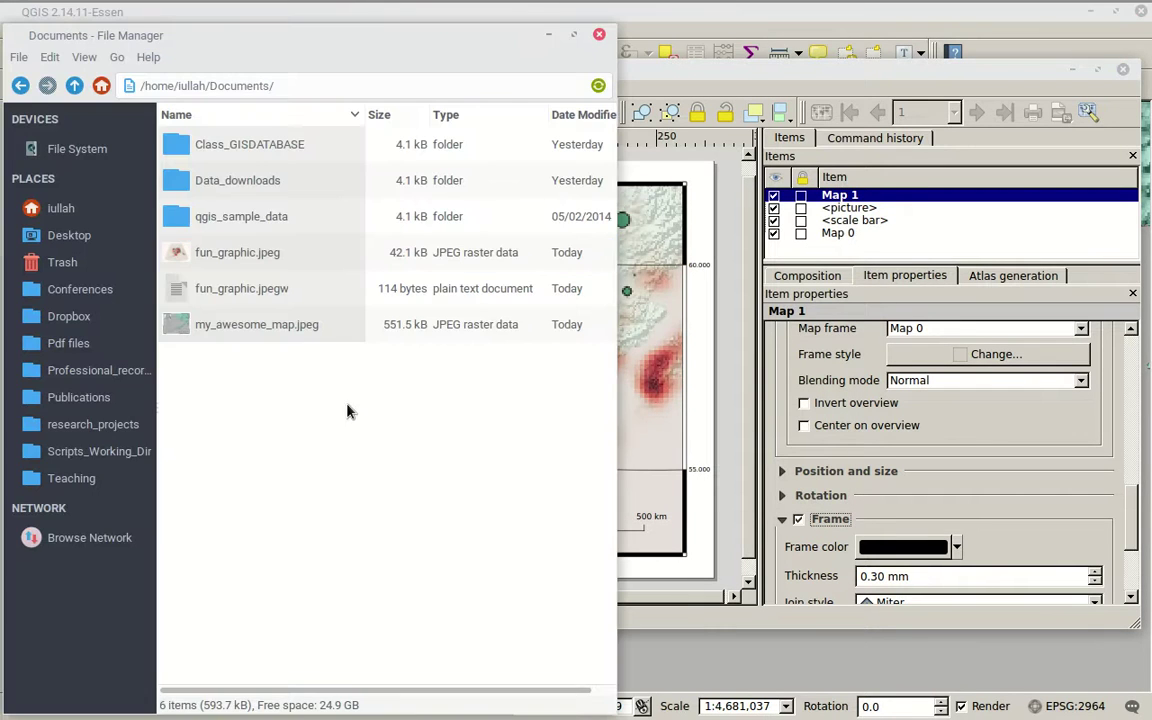
pyautogui.doubleClick(311, 334)
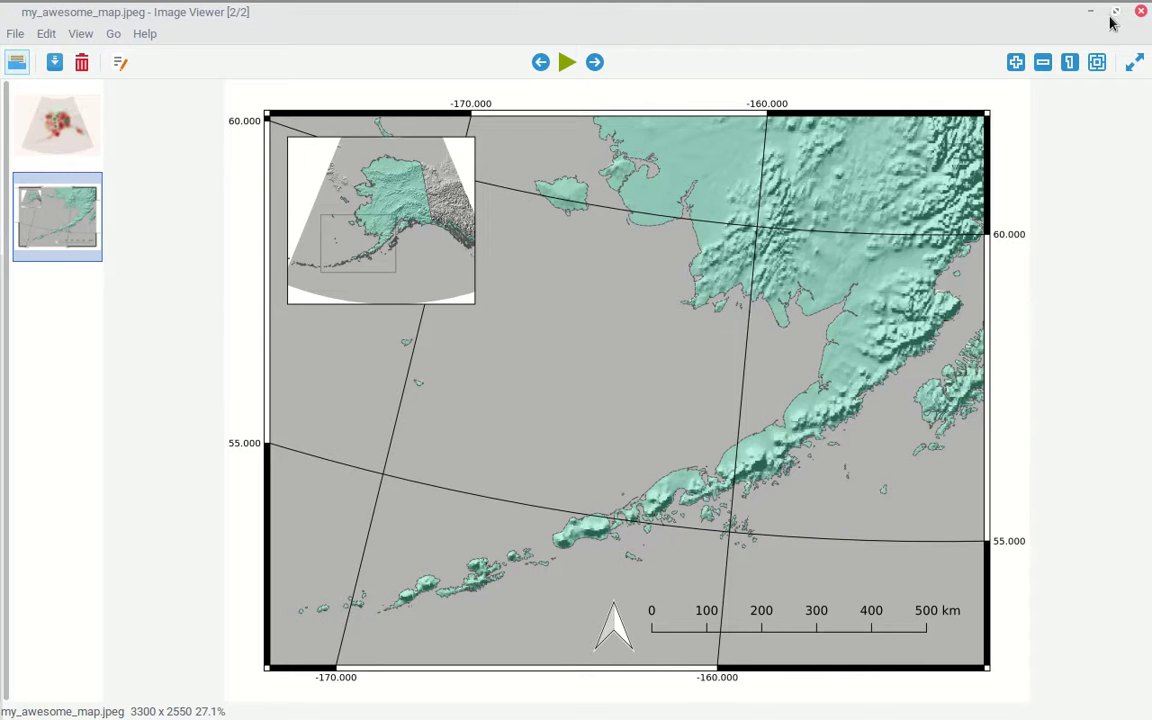
pyautogui.click(1140, 14)
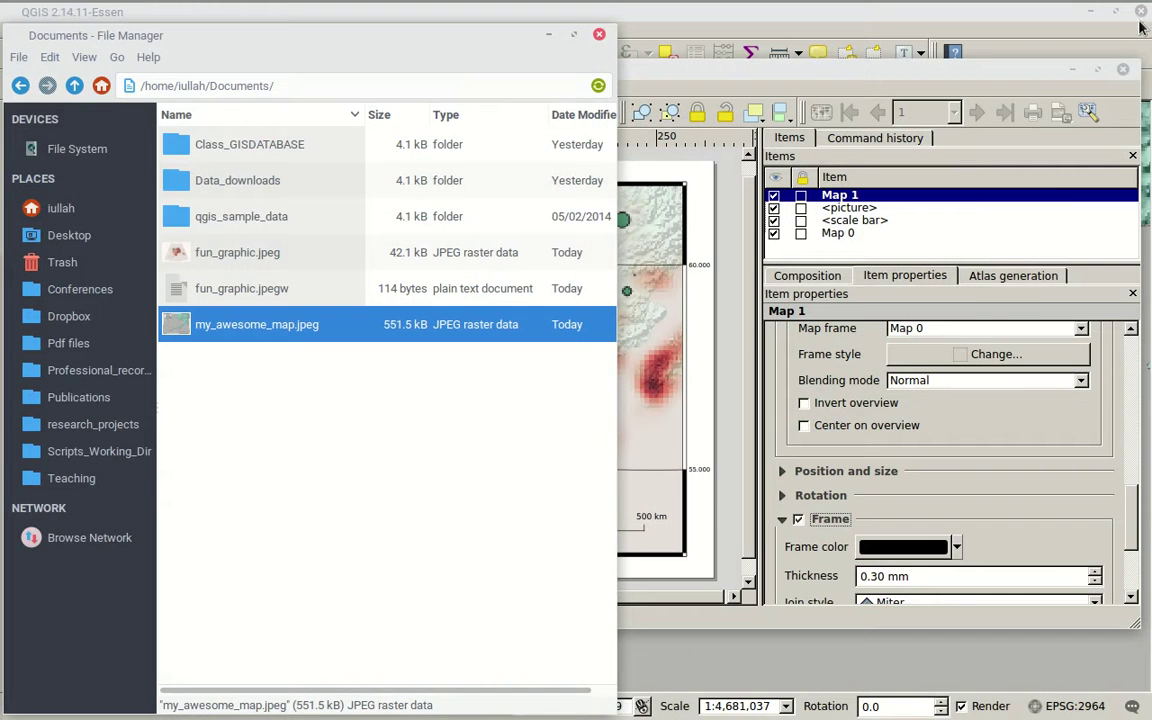
# Return to the map1 composer and turn the layer lock of Map 0 off and back on
pyautogui.click(987, 66)
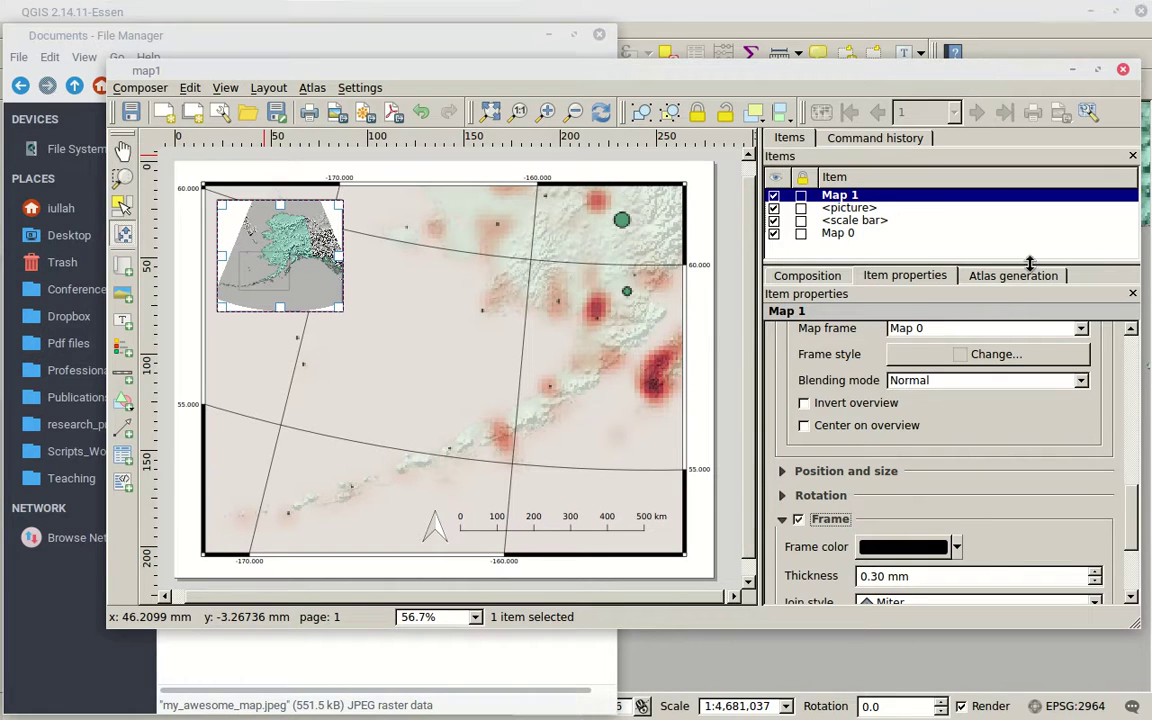
pyautogui.click(838, 233)
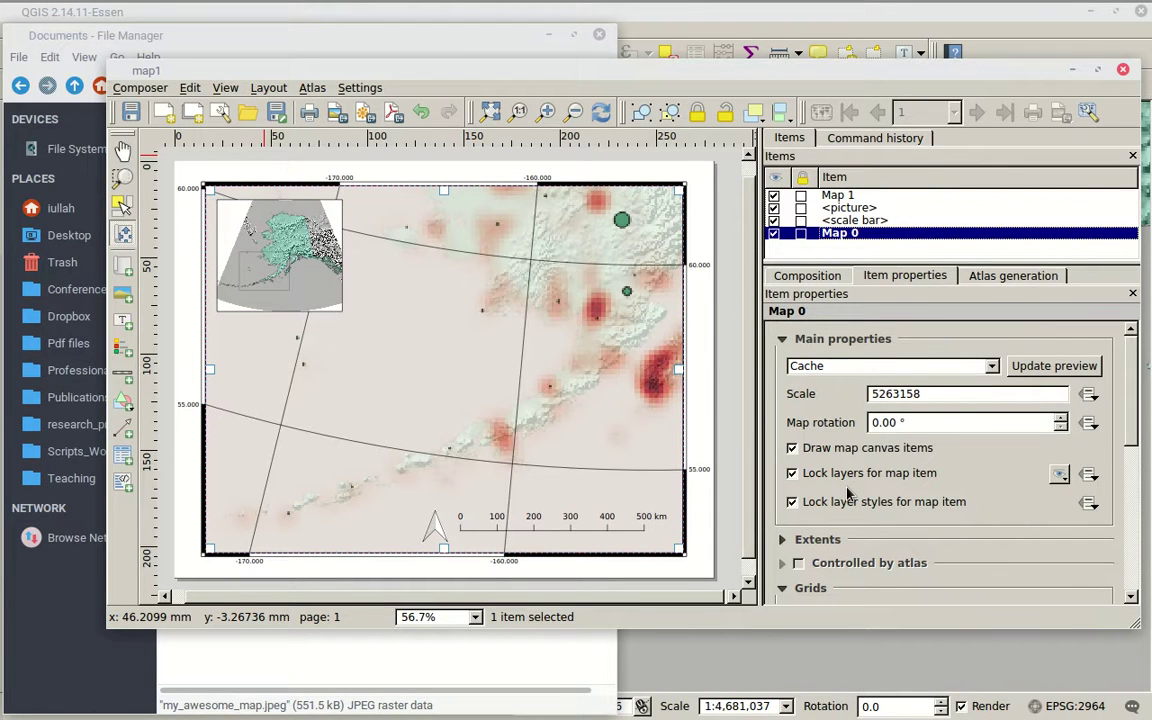
pyautogui.click(908, 476)
pyautogui.click(908, 477)
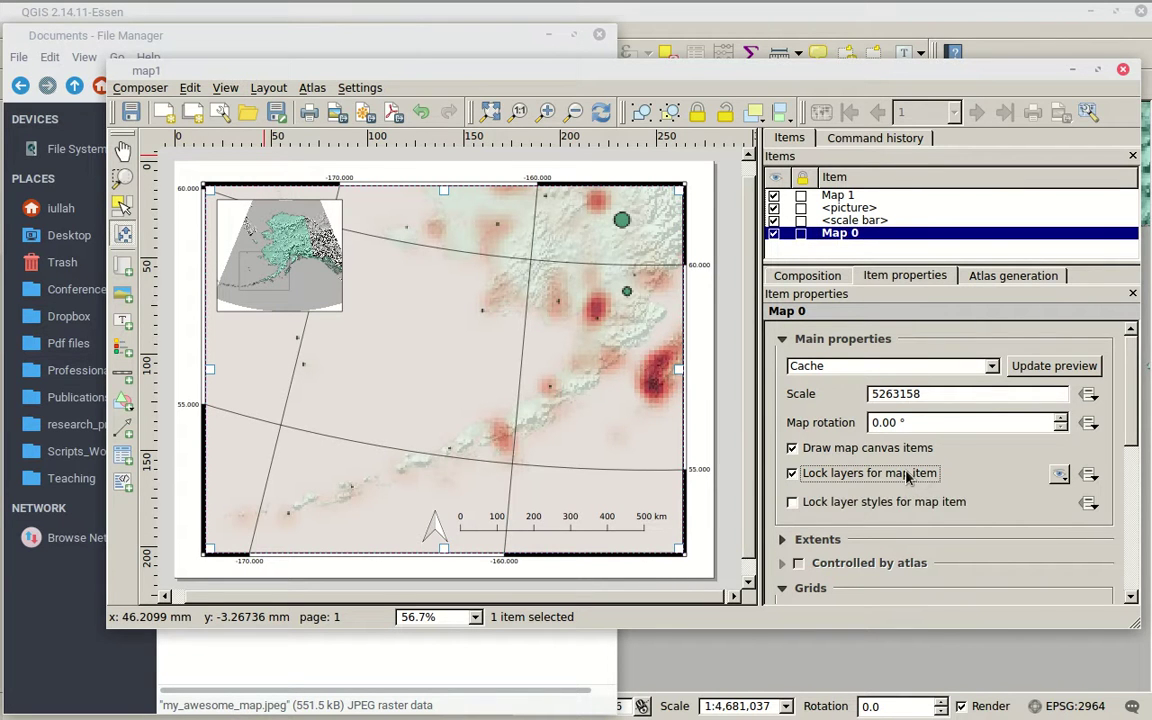
pyautogui.click(781, 339)
pyautogui.click(781, 339)
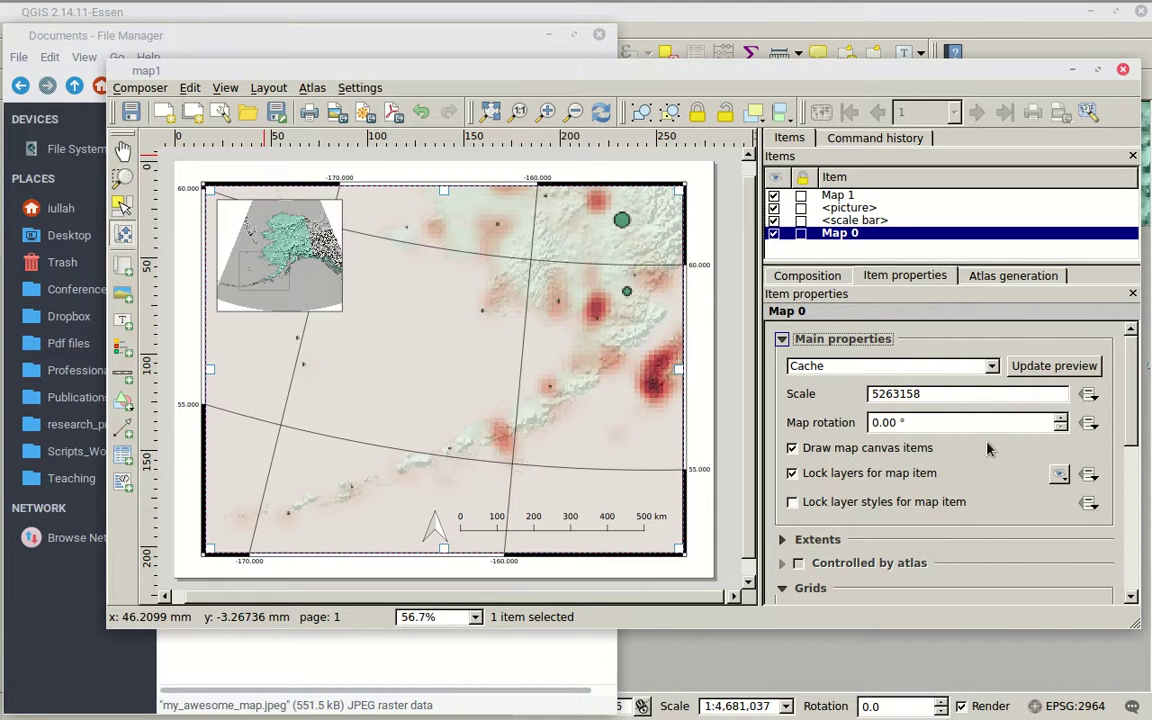
# Add an empty picture item to the layout, in the ocean area just north of the island chain's western half
pyautogui.moveTo(610, 8)
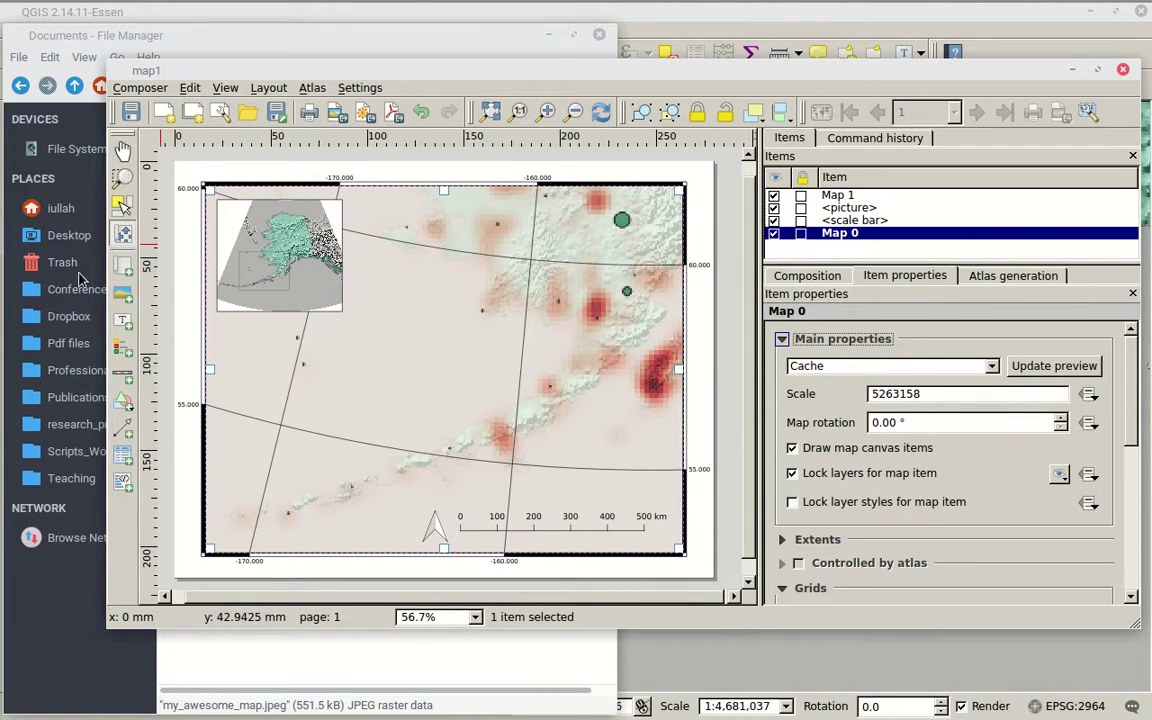
pyautogui.click(122, 292)
pyautogui.moveTo(332, 381); pyautogui.dragTo(409, 455)
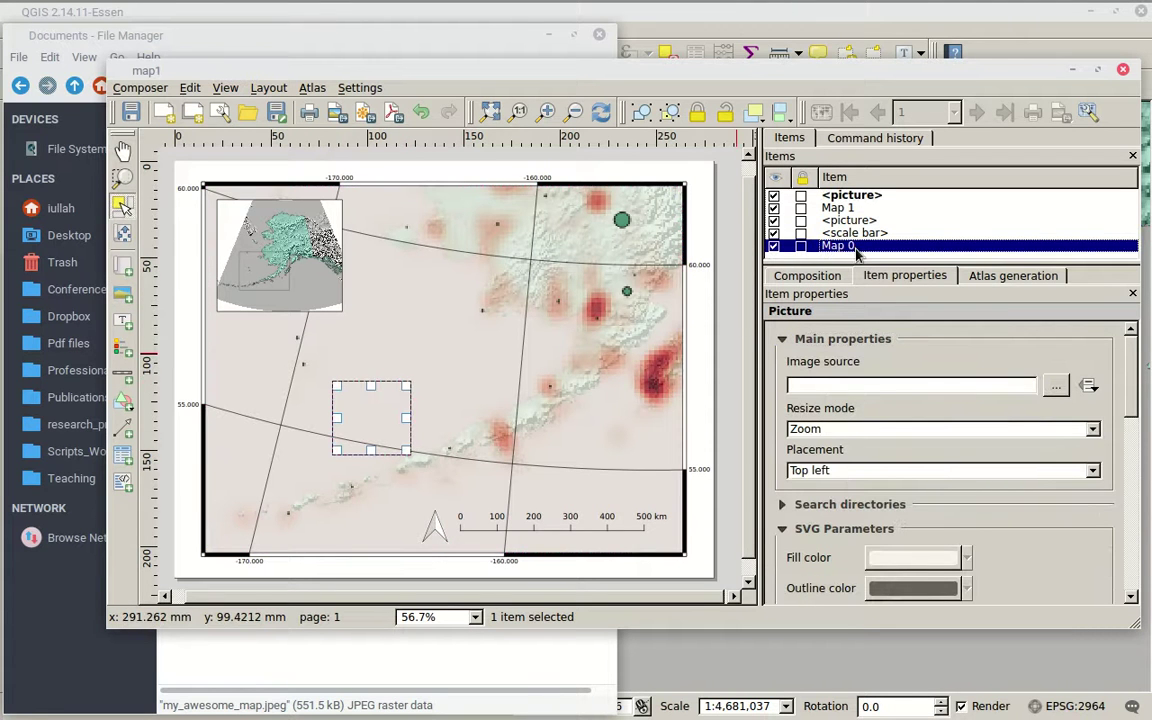
# Fill the new picture item with the mobile phone symbol from the SVG images in the search directory /usr/share/qgis/svg
pyautogui.click(783, 339)
pyautogui.click(783, 389)
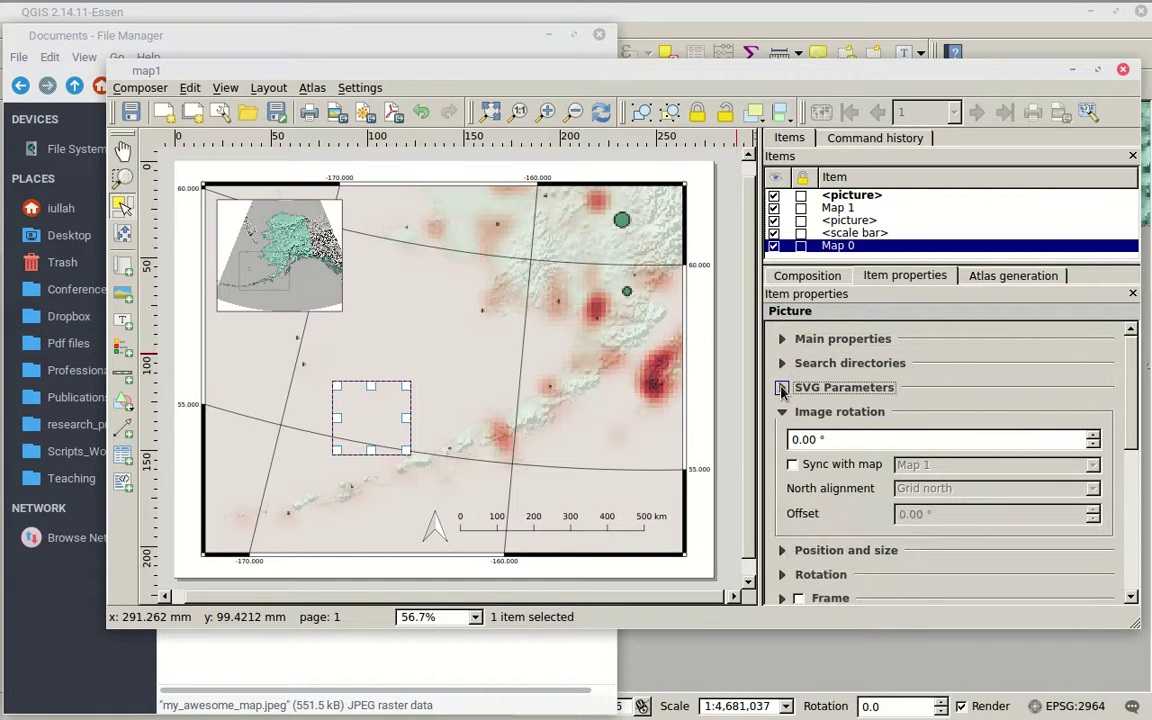
pyautogui.click(782, 364)
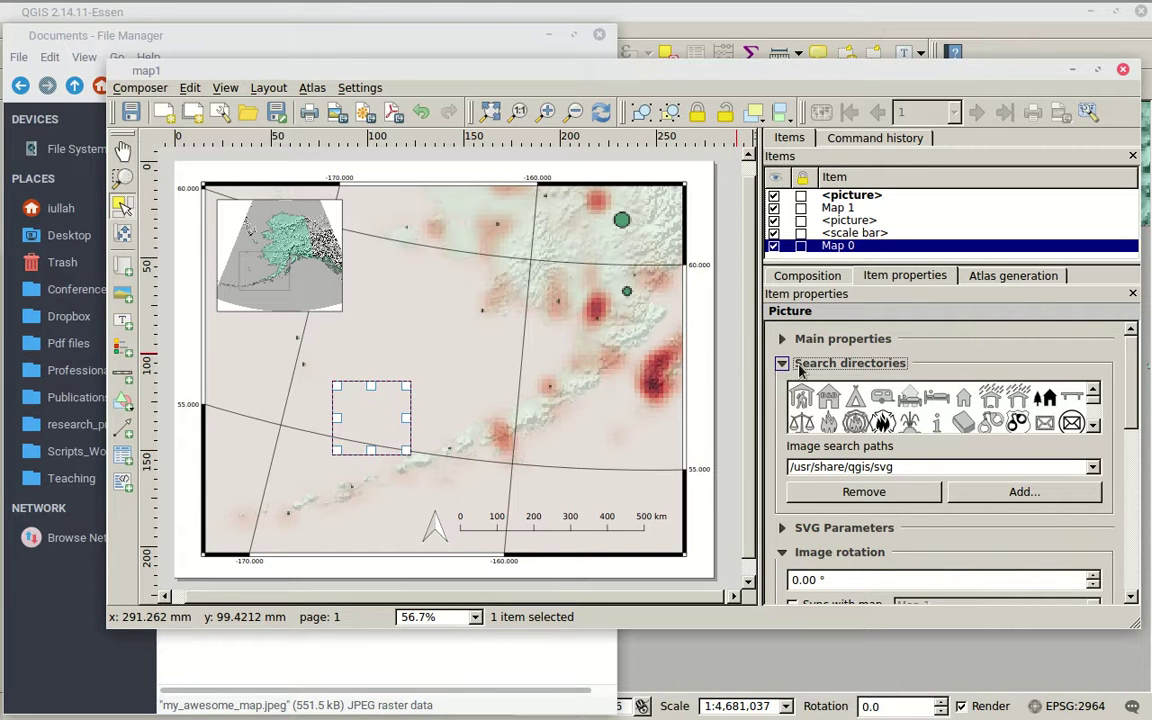
pyautogui.scroll(-5, 908, 420)
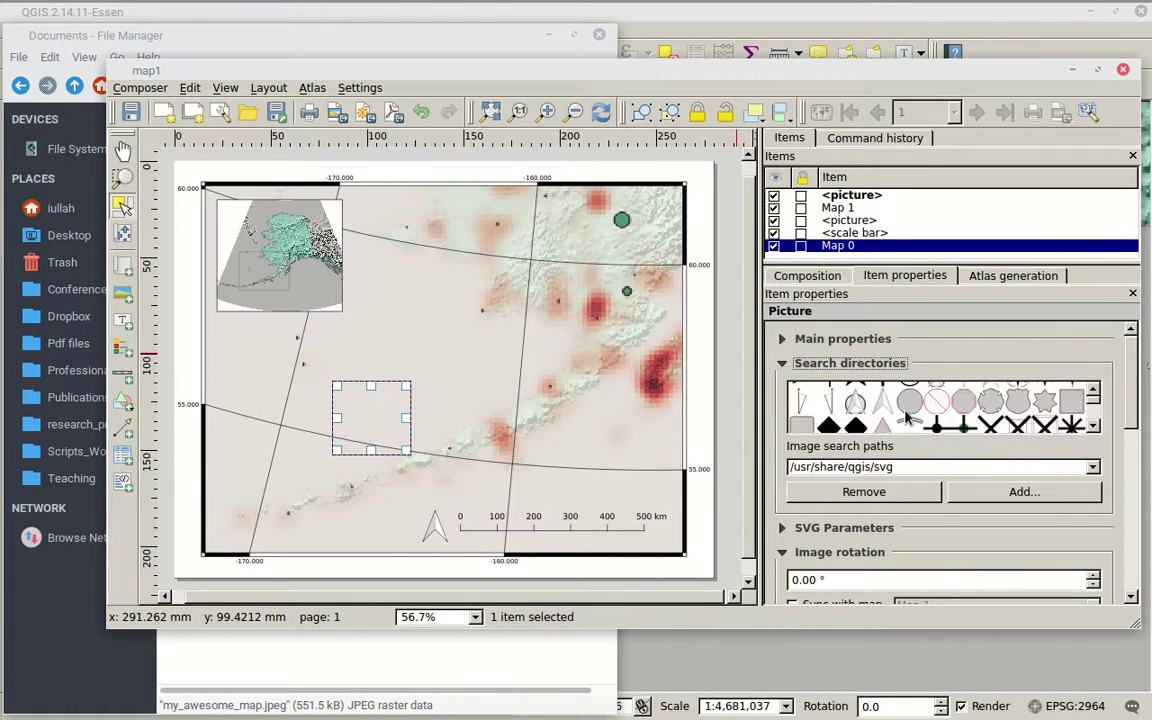
pyautogui.scroll(-3, 908, 420)
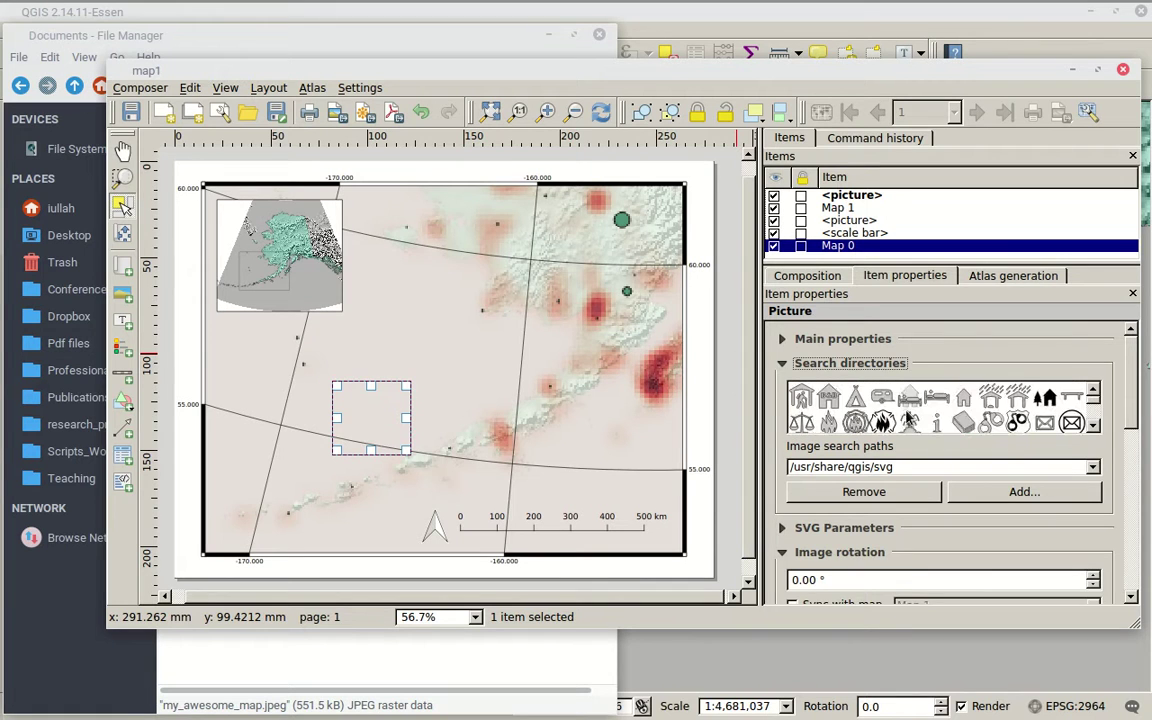
pyautogui.click(1088, 467)
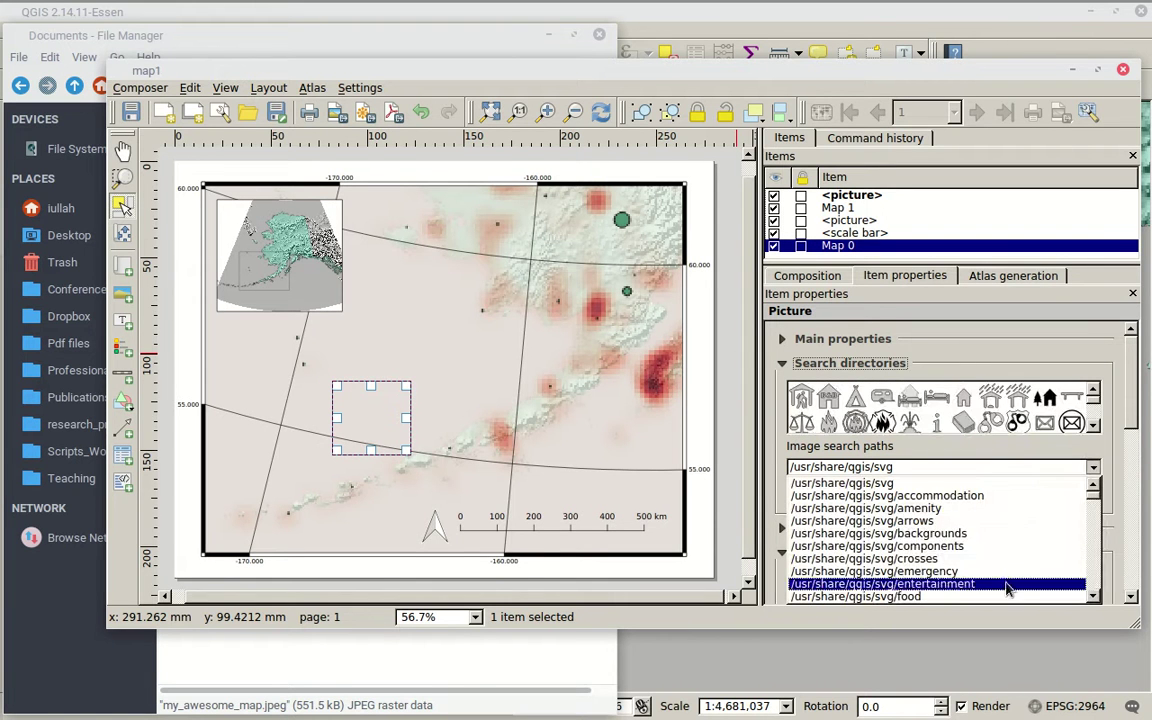
pyautogui.scroll(-15, 990, 585)
pyautogui.scroll(5, 970, 580)
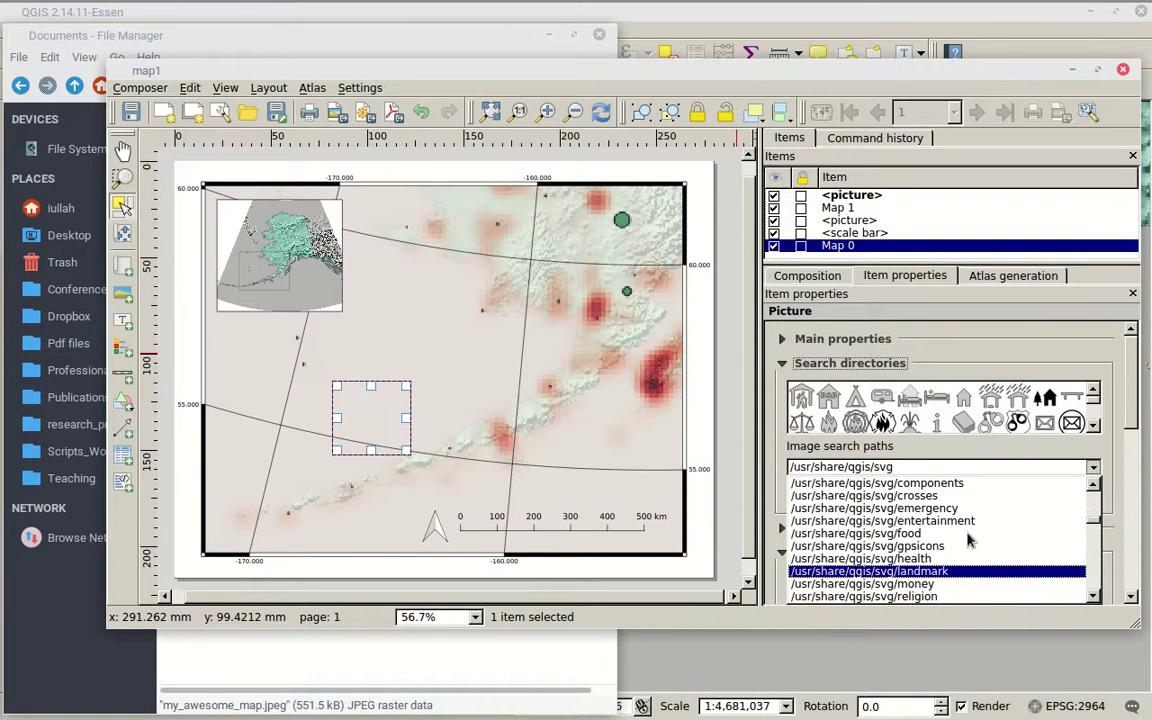
pyautogui.click(1024, 352)
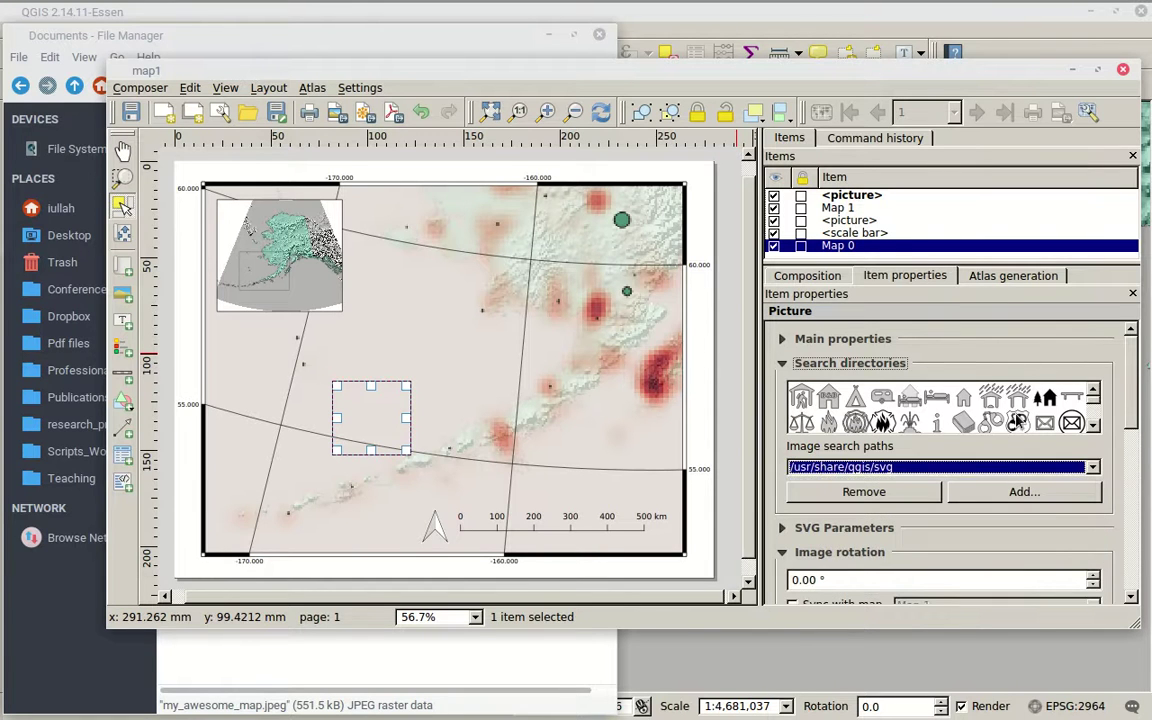
pyautogui.scroll(-3, 1017, 425)
pyautogui.scroll(-5, 1016, 420)
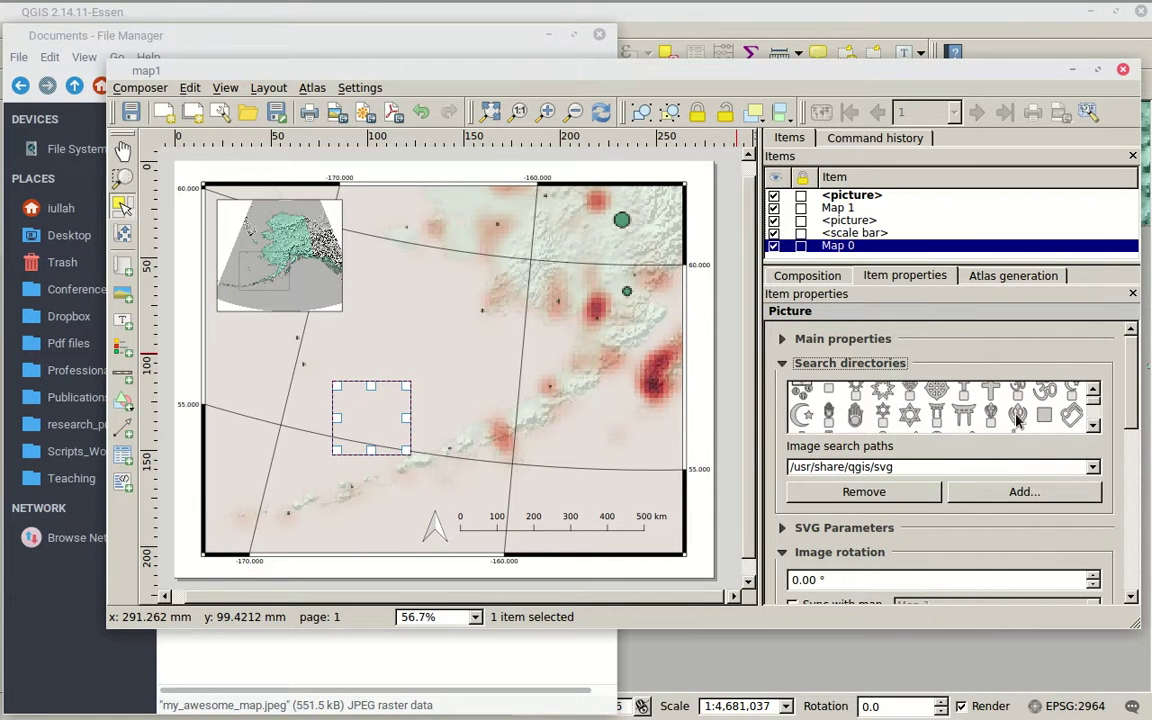
pyautogui.scroll(-3, 1016, 420)
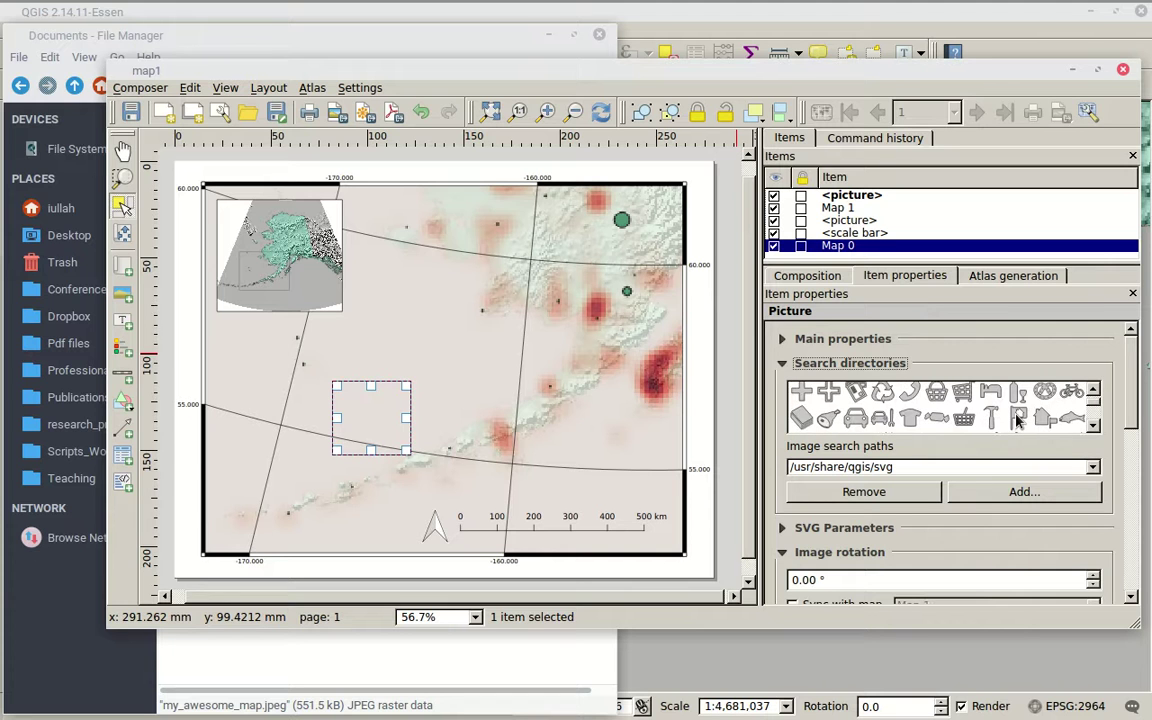
pyautogui.scroll(-3, 1016, 420)
pyautogui.click(990, 396)
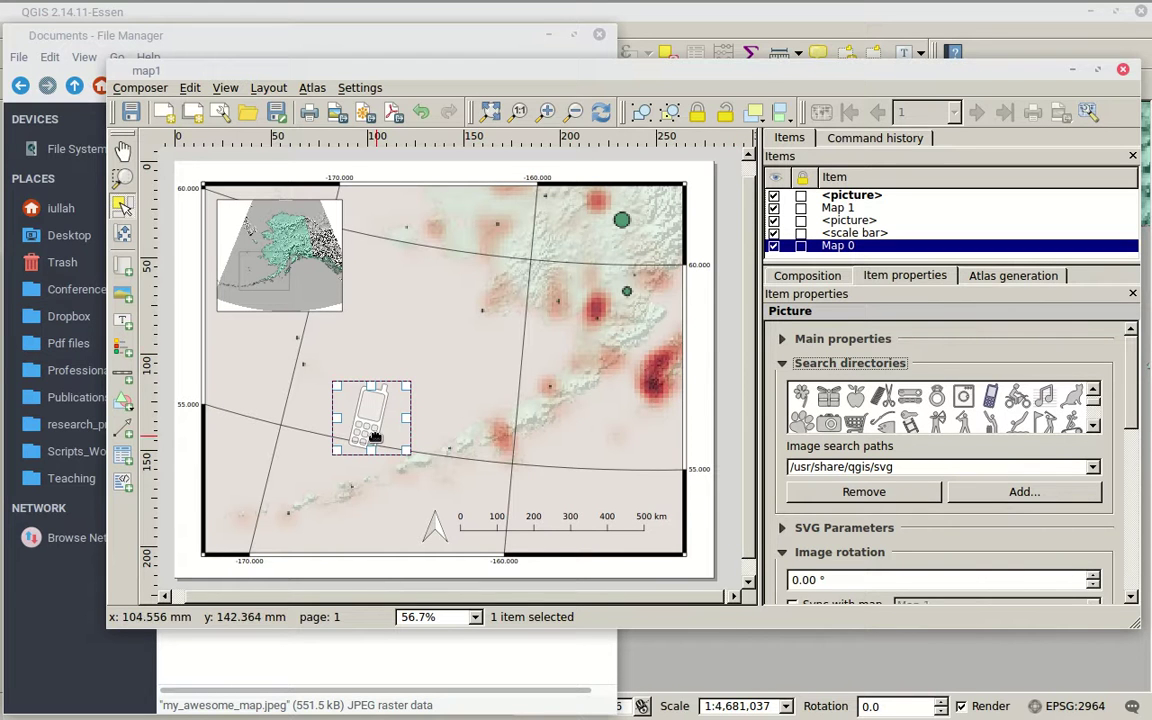
# Enlarge the mobile phone picture to roughly twice its size and move it directly beneath the inset overview map
pyautogui.moveTo(408, 447); pyautogui.dragTo(490, 543)
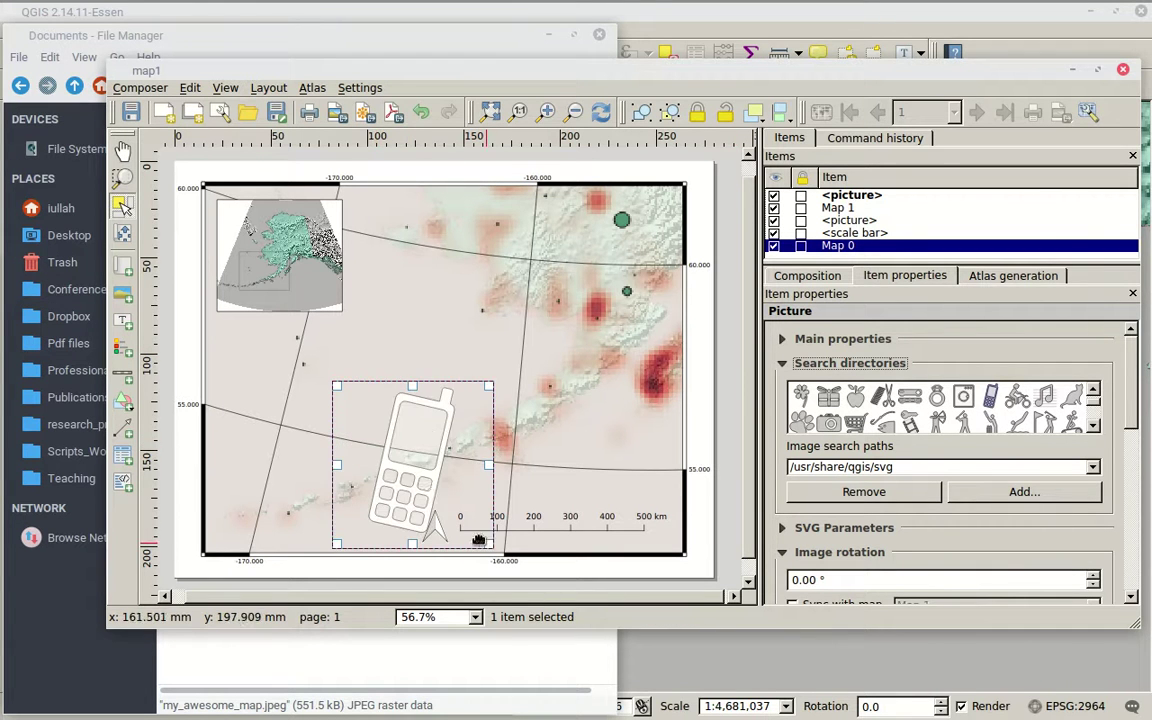
pyautogui.moveTo(423, 485); pyautogui.dragTo(348, 420)
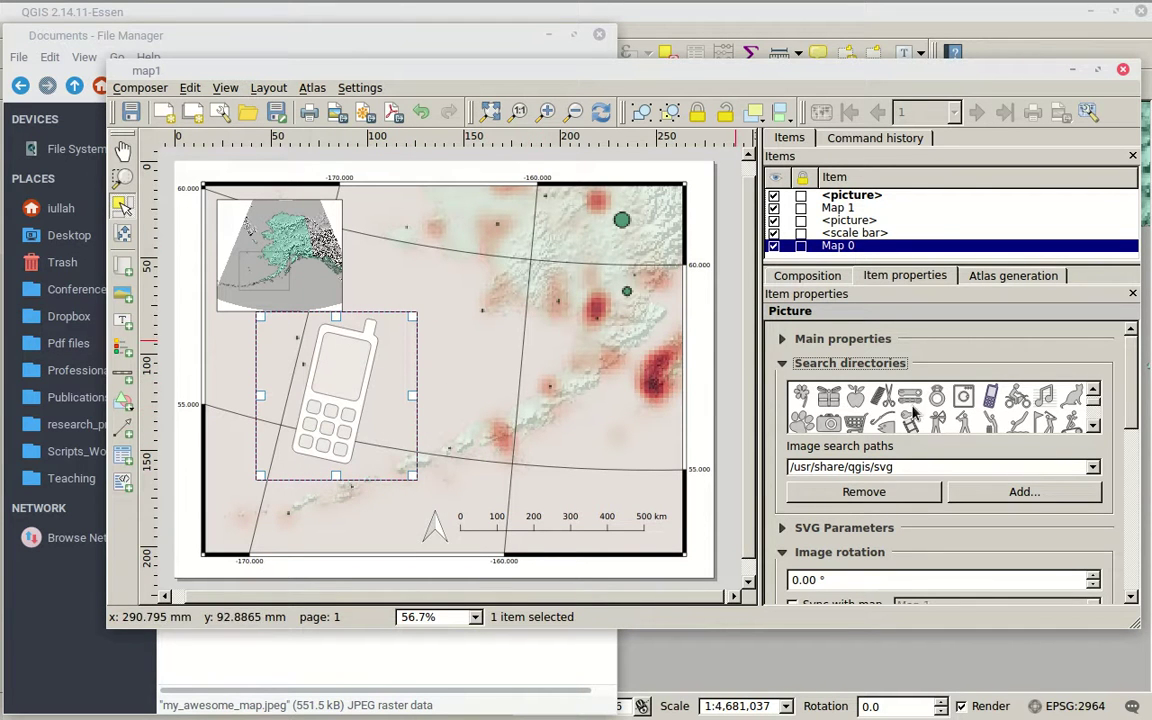
# Look through the remaining property groups of the phone picture down to its variables, collapsing the expanded groups
pyautogui.click(782, 364)
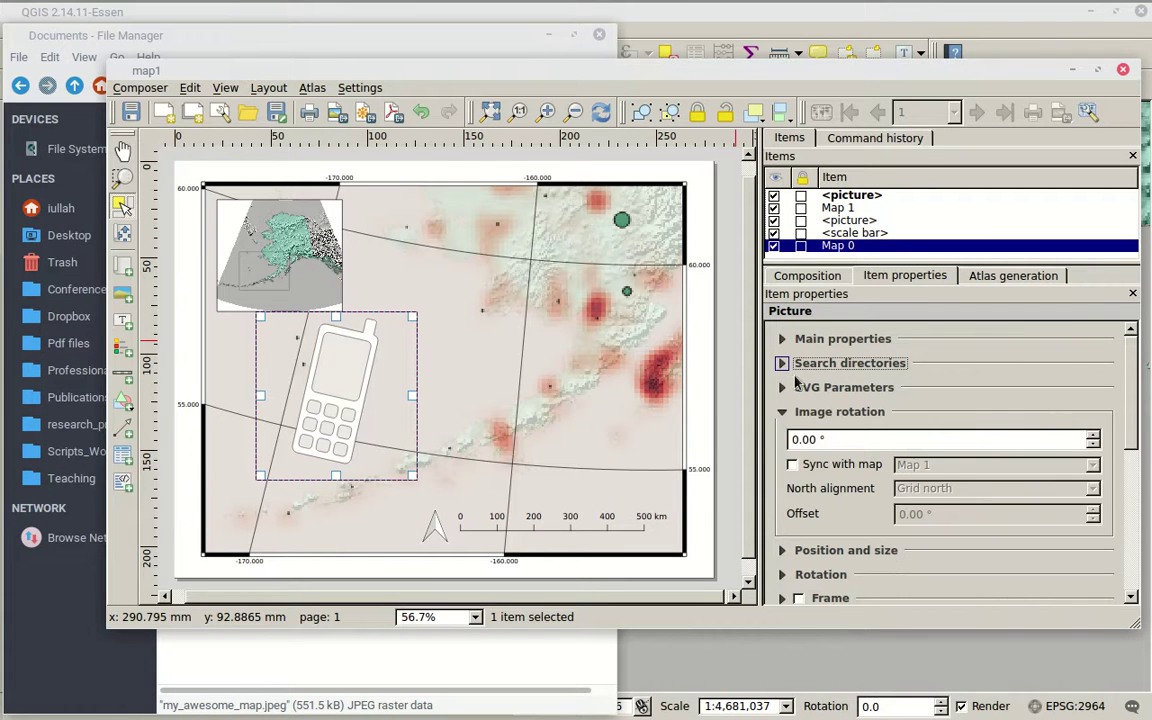
pyautogui.click(789, 415)
pyautogui.moveTo(1132, 437); pyautogui.dragTo(1137, 549)
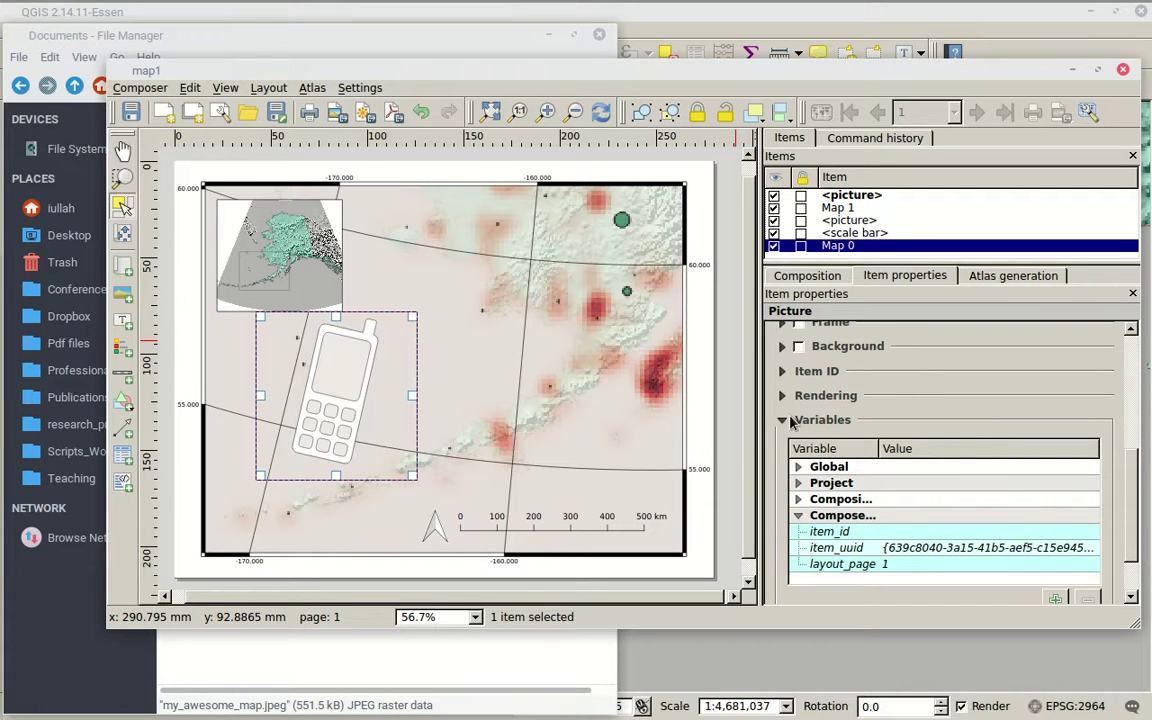
pyautogui.click(782, 421)
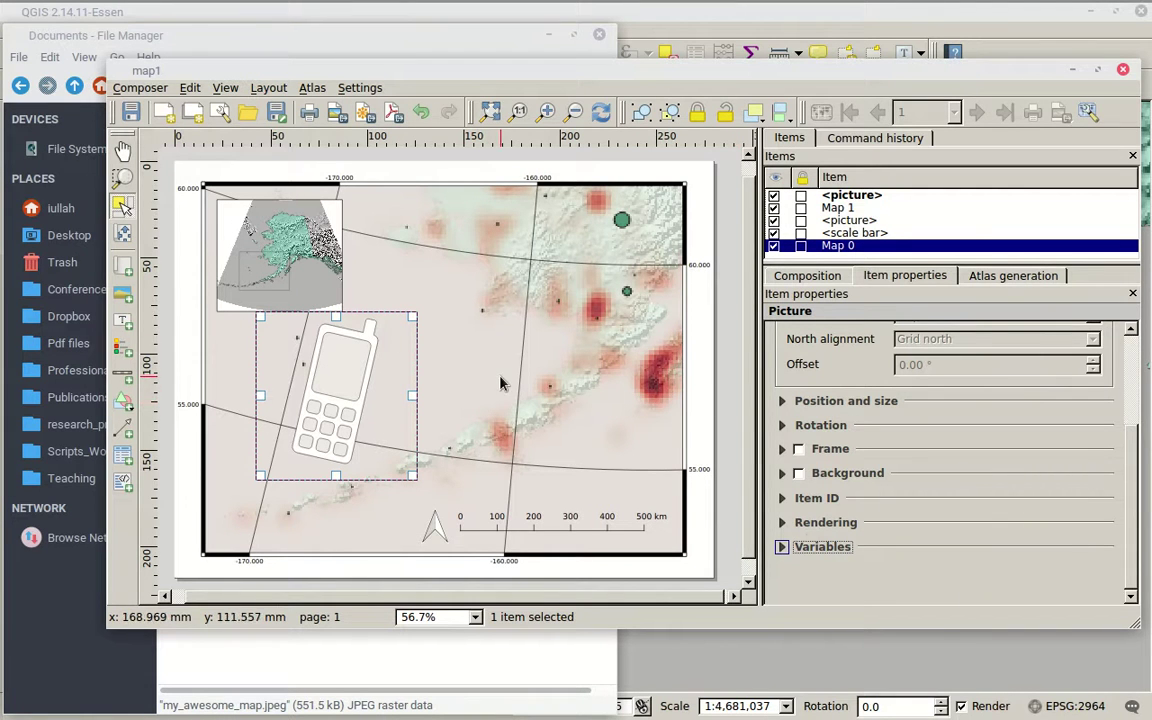
pyautogui.moveTo(345, 435); pyautogui.dragTo(360, 412)
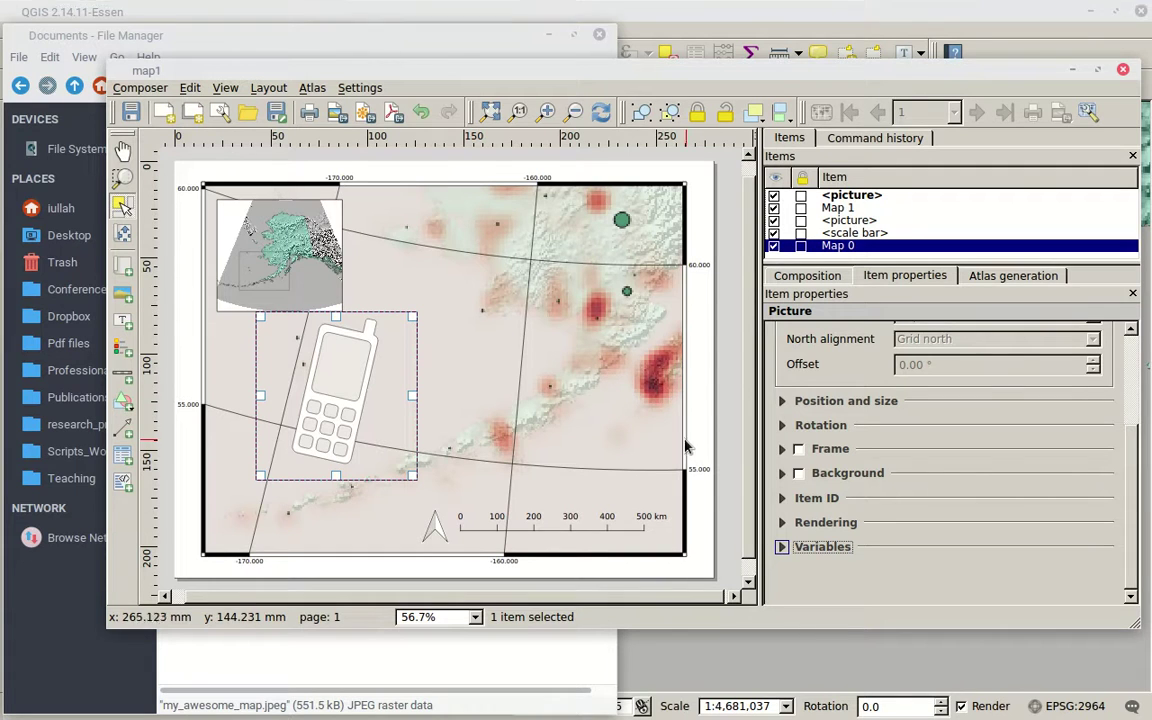
pyautogui.moveTo(200, 8)
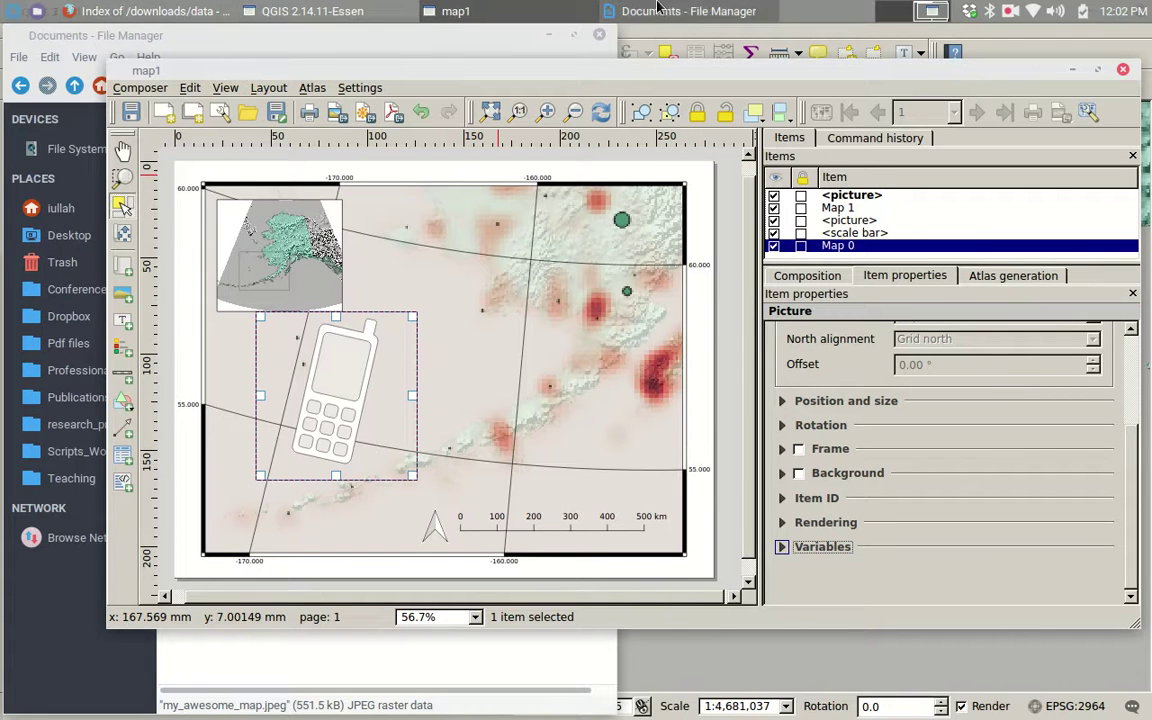
pyautogui.click(1010, 11)
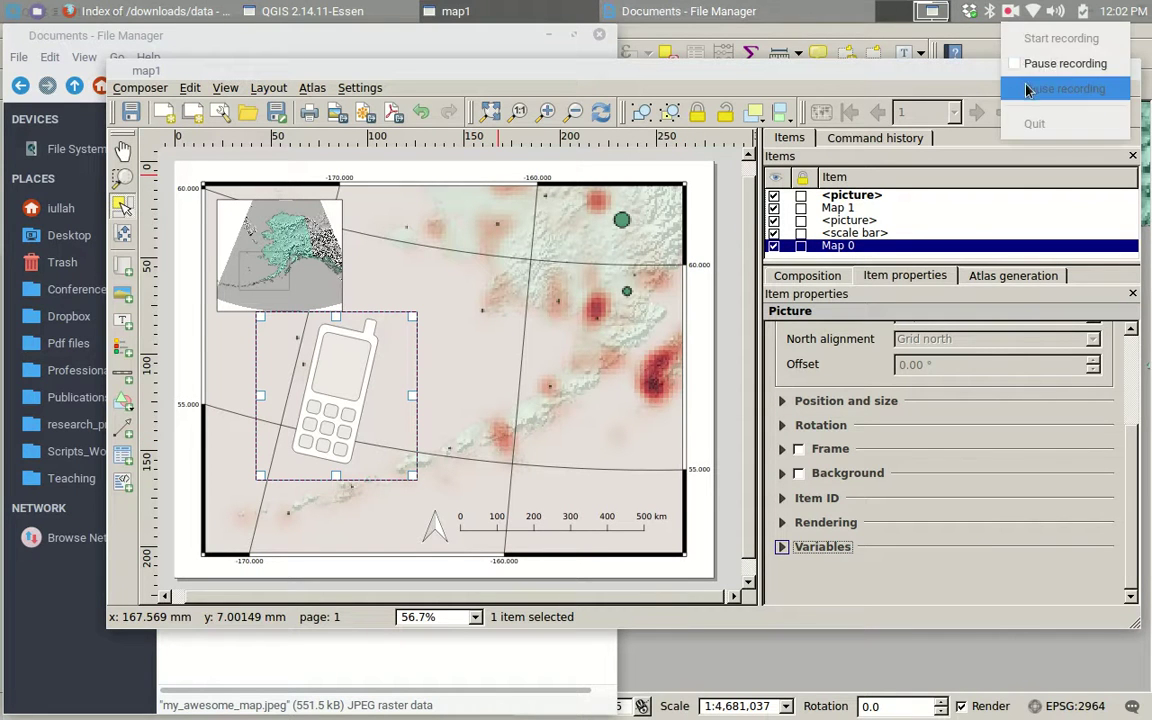